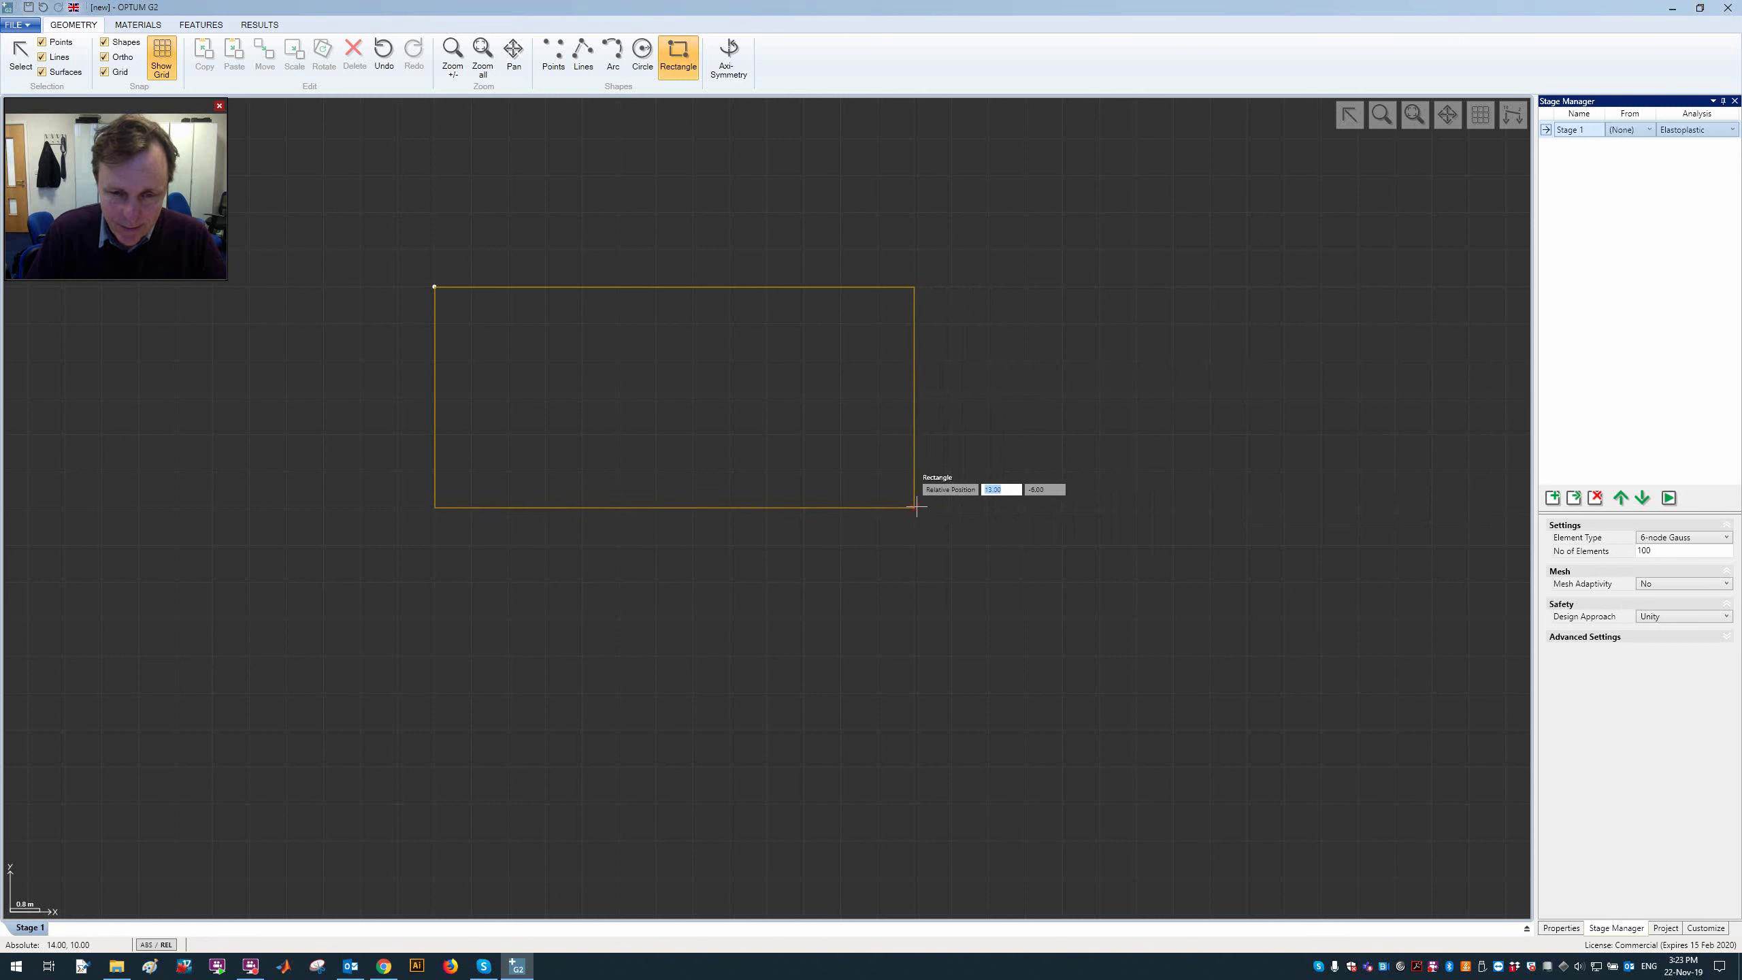
# Step: Draw a soil rectangle about 10 m by 4 m and a footing rectangle about 2 m by 1 m centred on its top edge
pyautogui.click(803, 433)
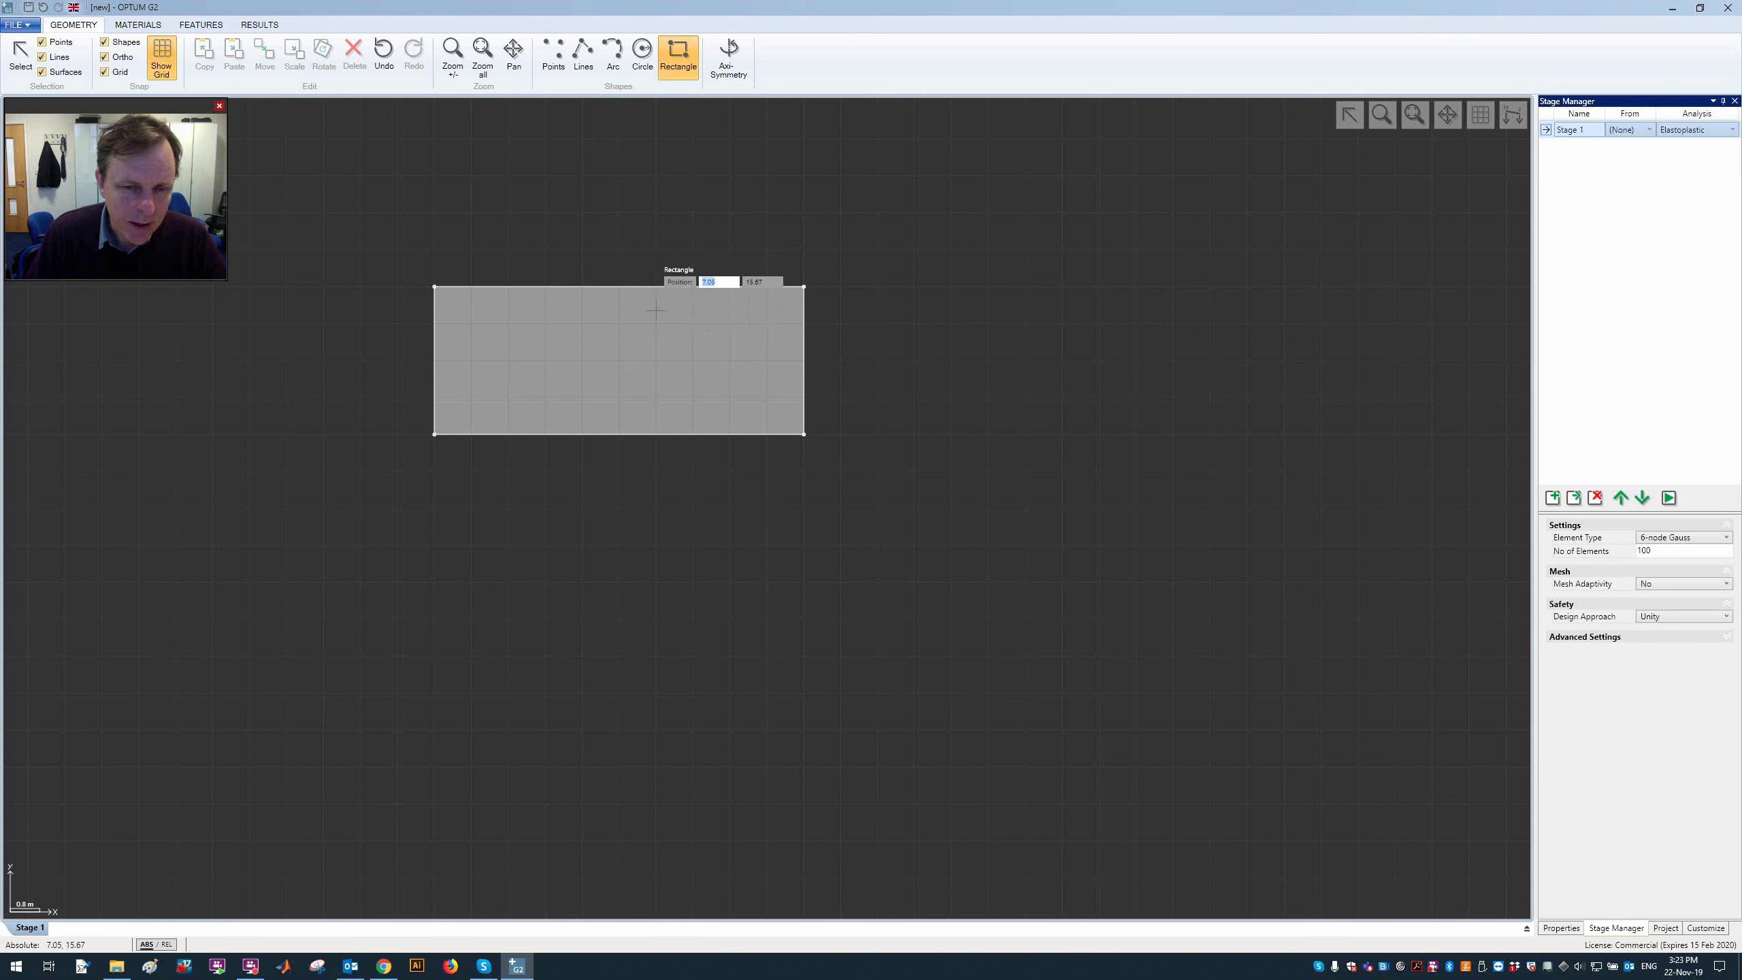
pyautogui.click(656, 249)
pyautogui.click(581, 287)
pyautogui.press('Escape')
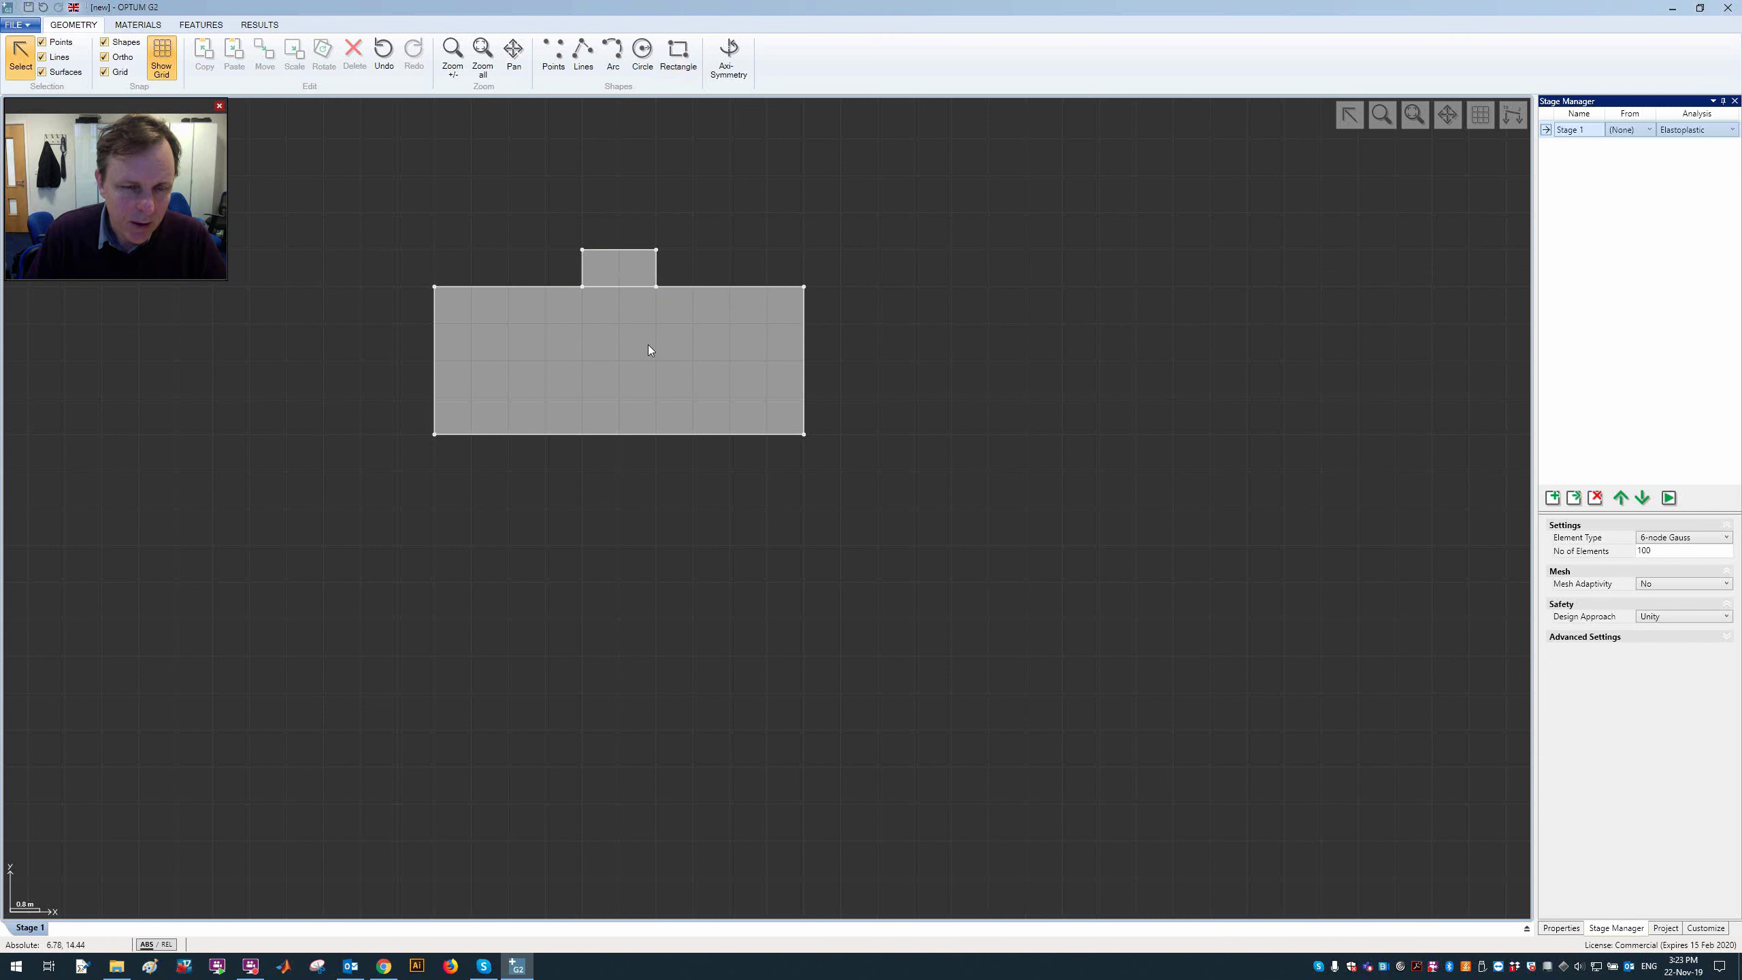
# Step: Assign the Tresca Basic material to the soil block and the Rigid material to the footing
pyautogui.click(648, 344)
pyautogui.rightClick(353, 155)
pyautogui.click(138, 25)
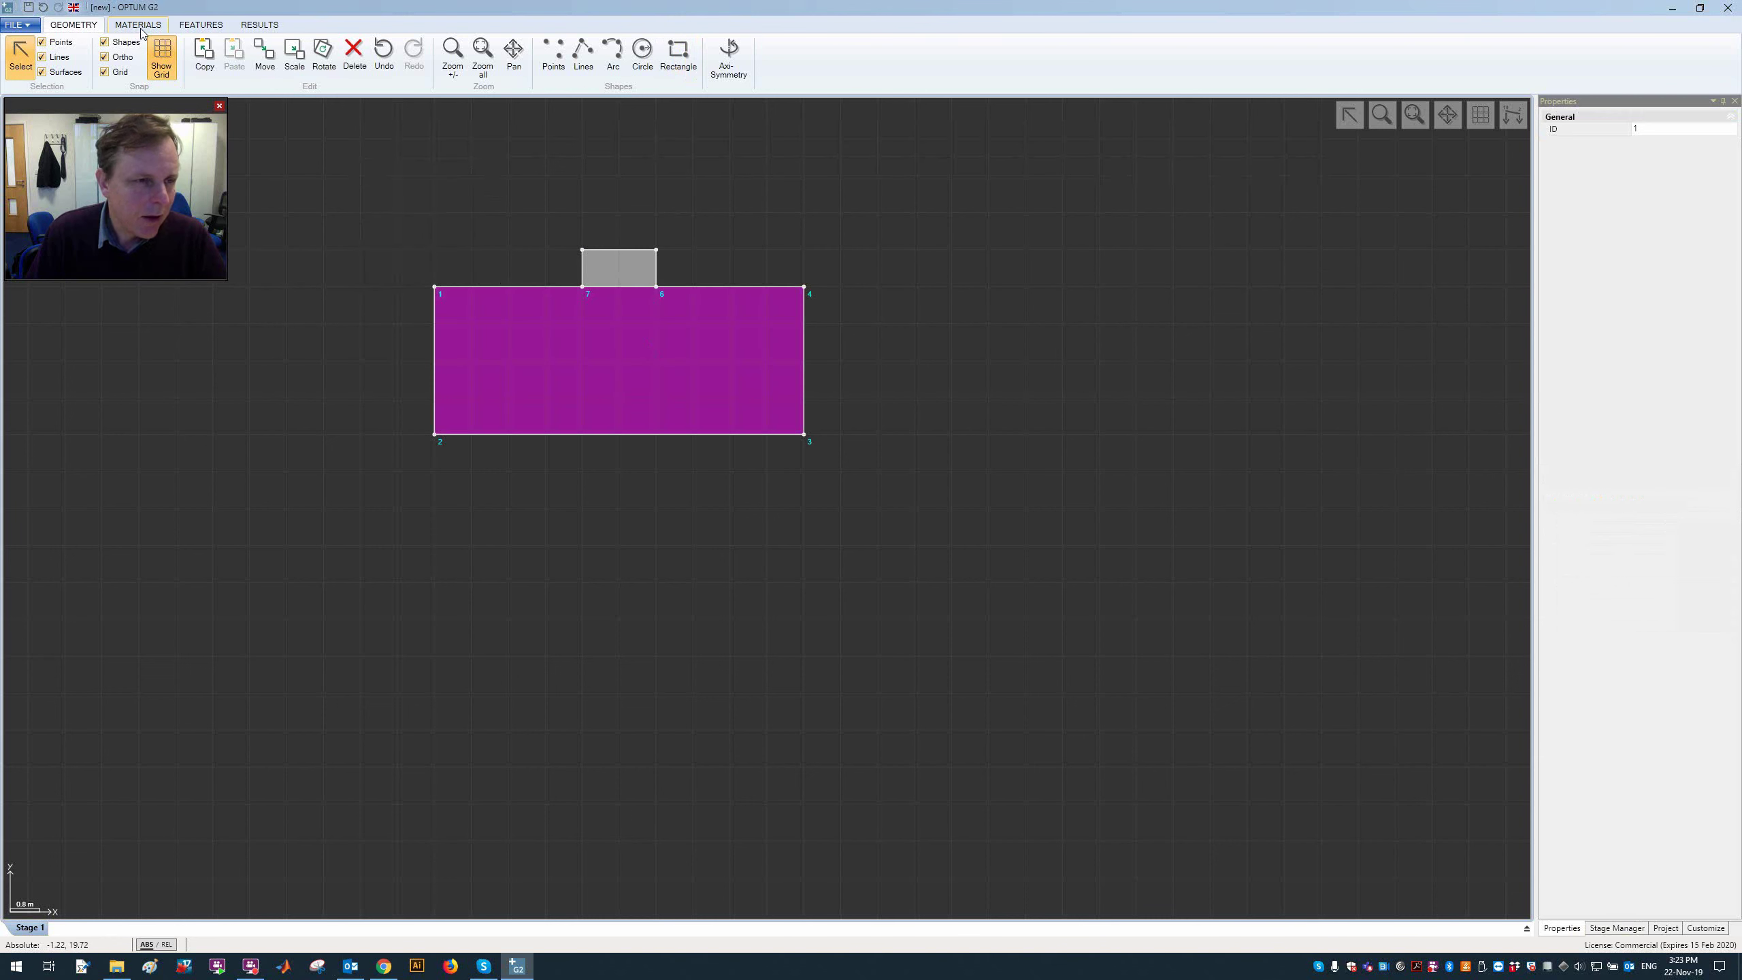
pyautogui.click(138, 25)
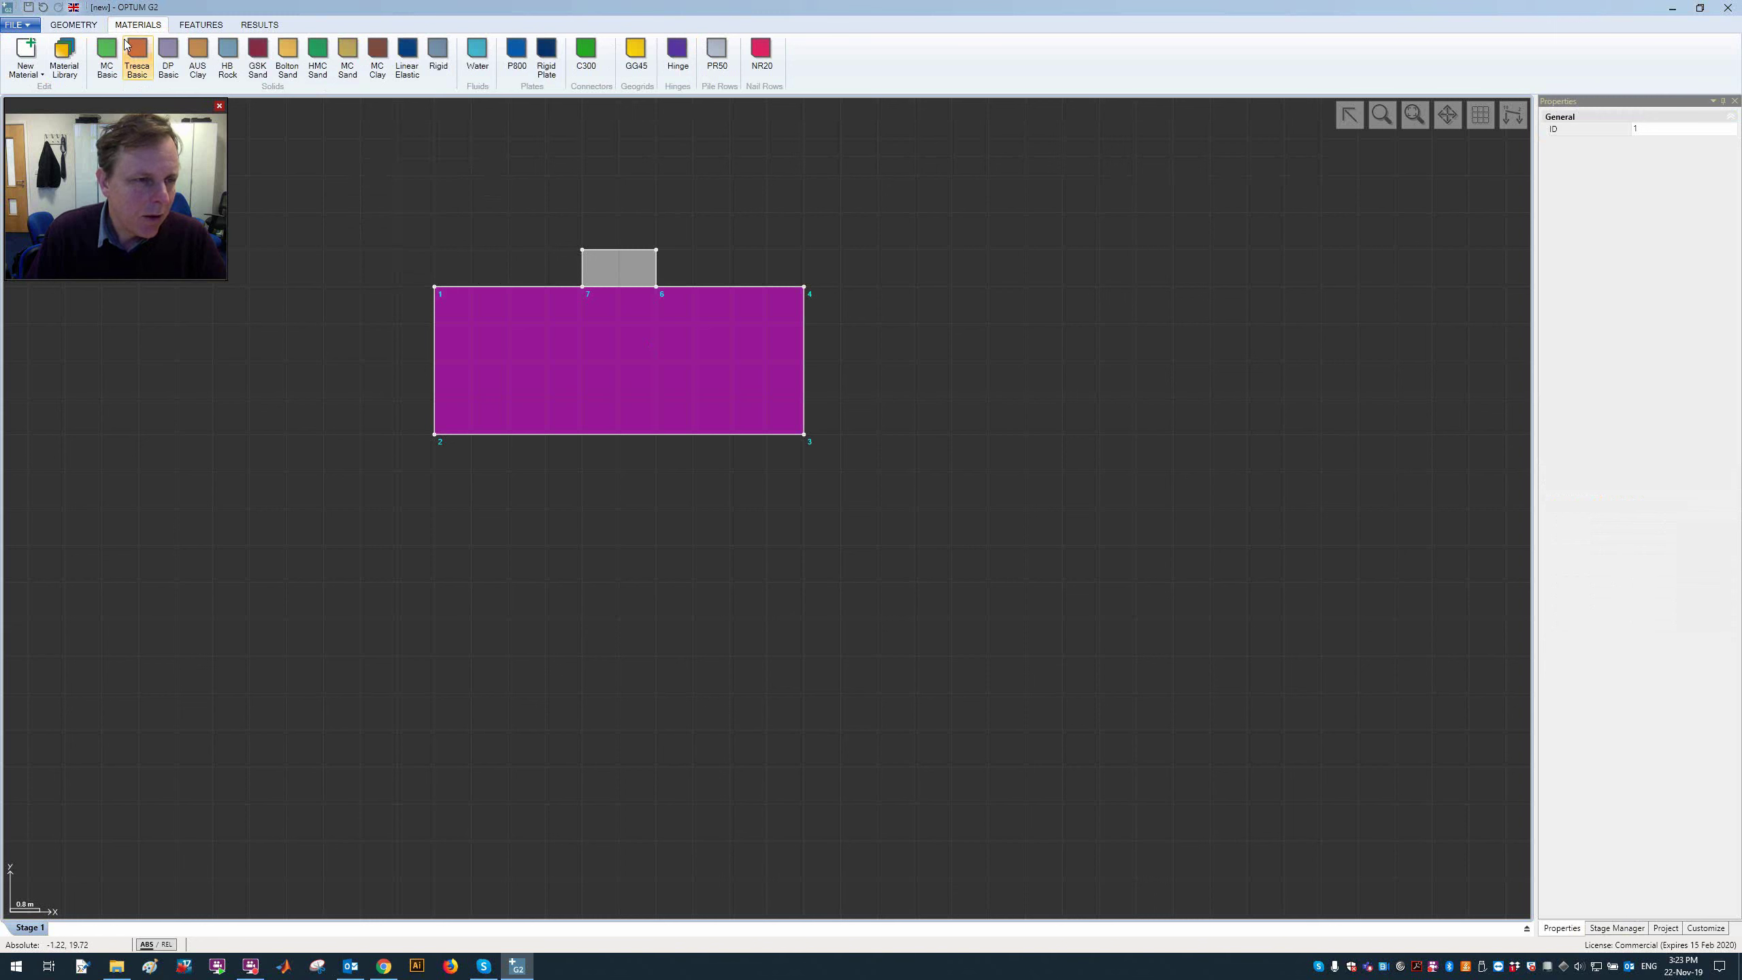
pyautogui.click(632, 259)
pyautogui.click(434, 60)
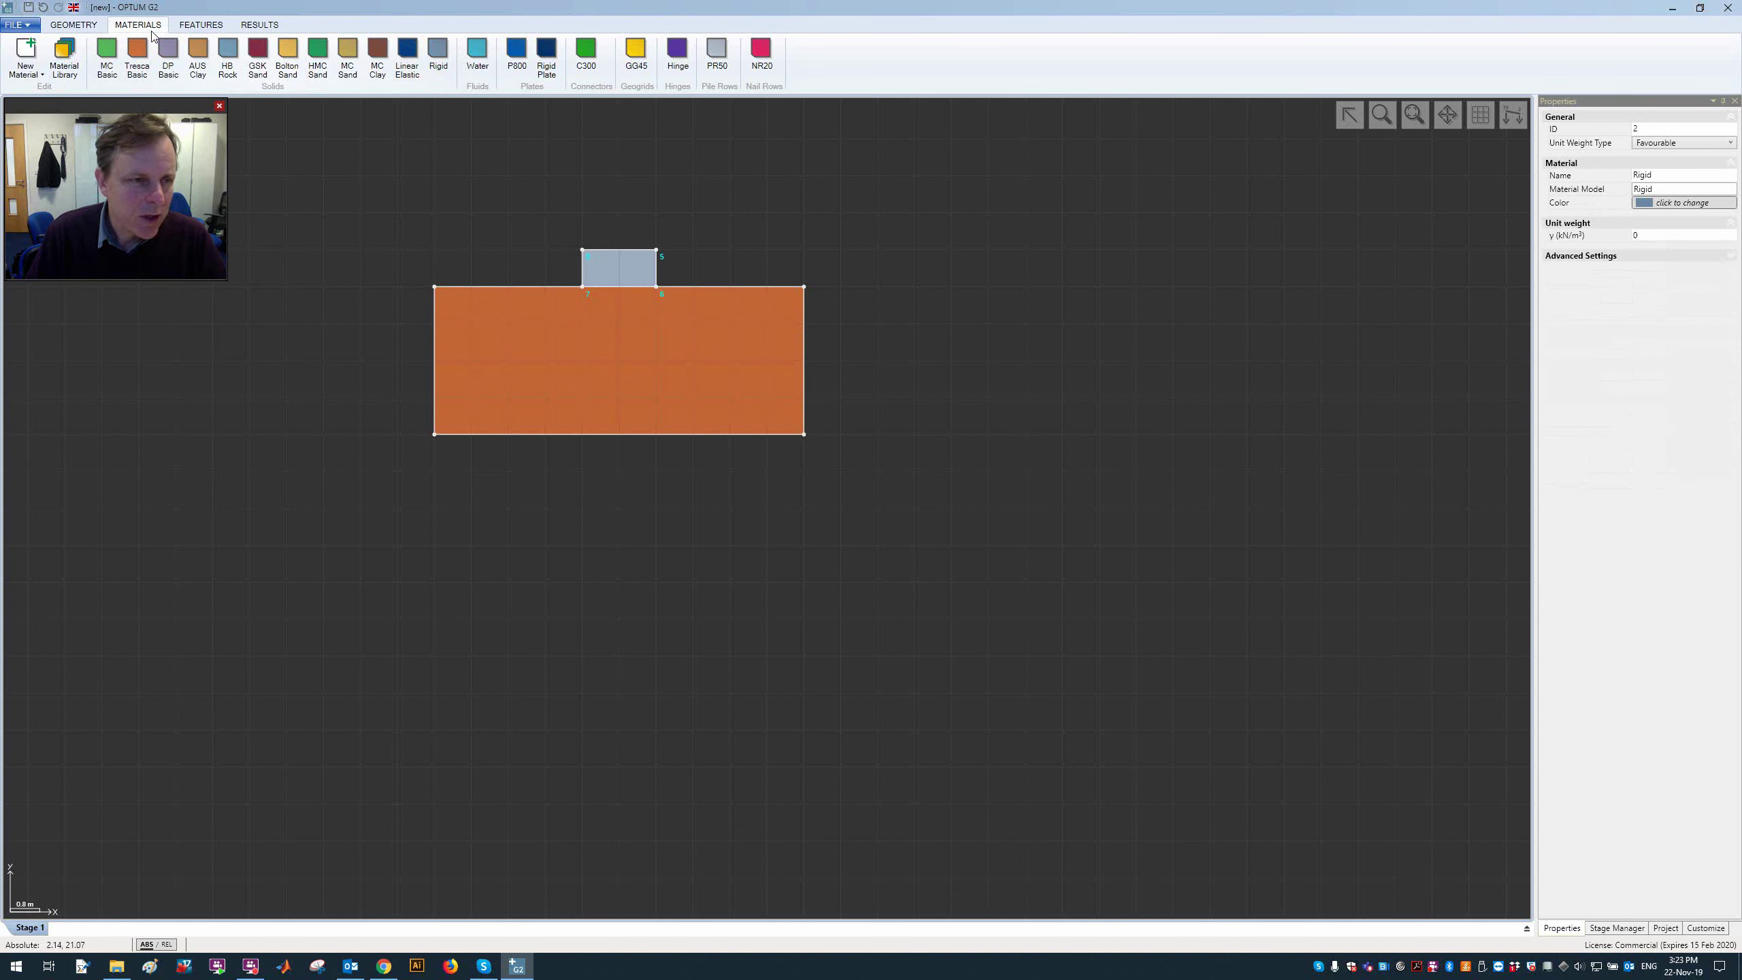
# Step: Apply standard fixities to the soil boundaries and a distributed multiplier load along the footing's top edge
pyautogui.click(201, 26)
pyautogui.click(335, 58)
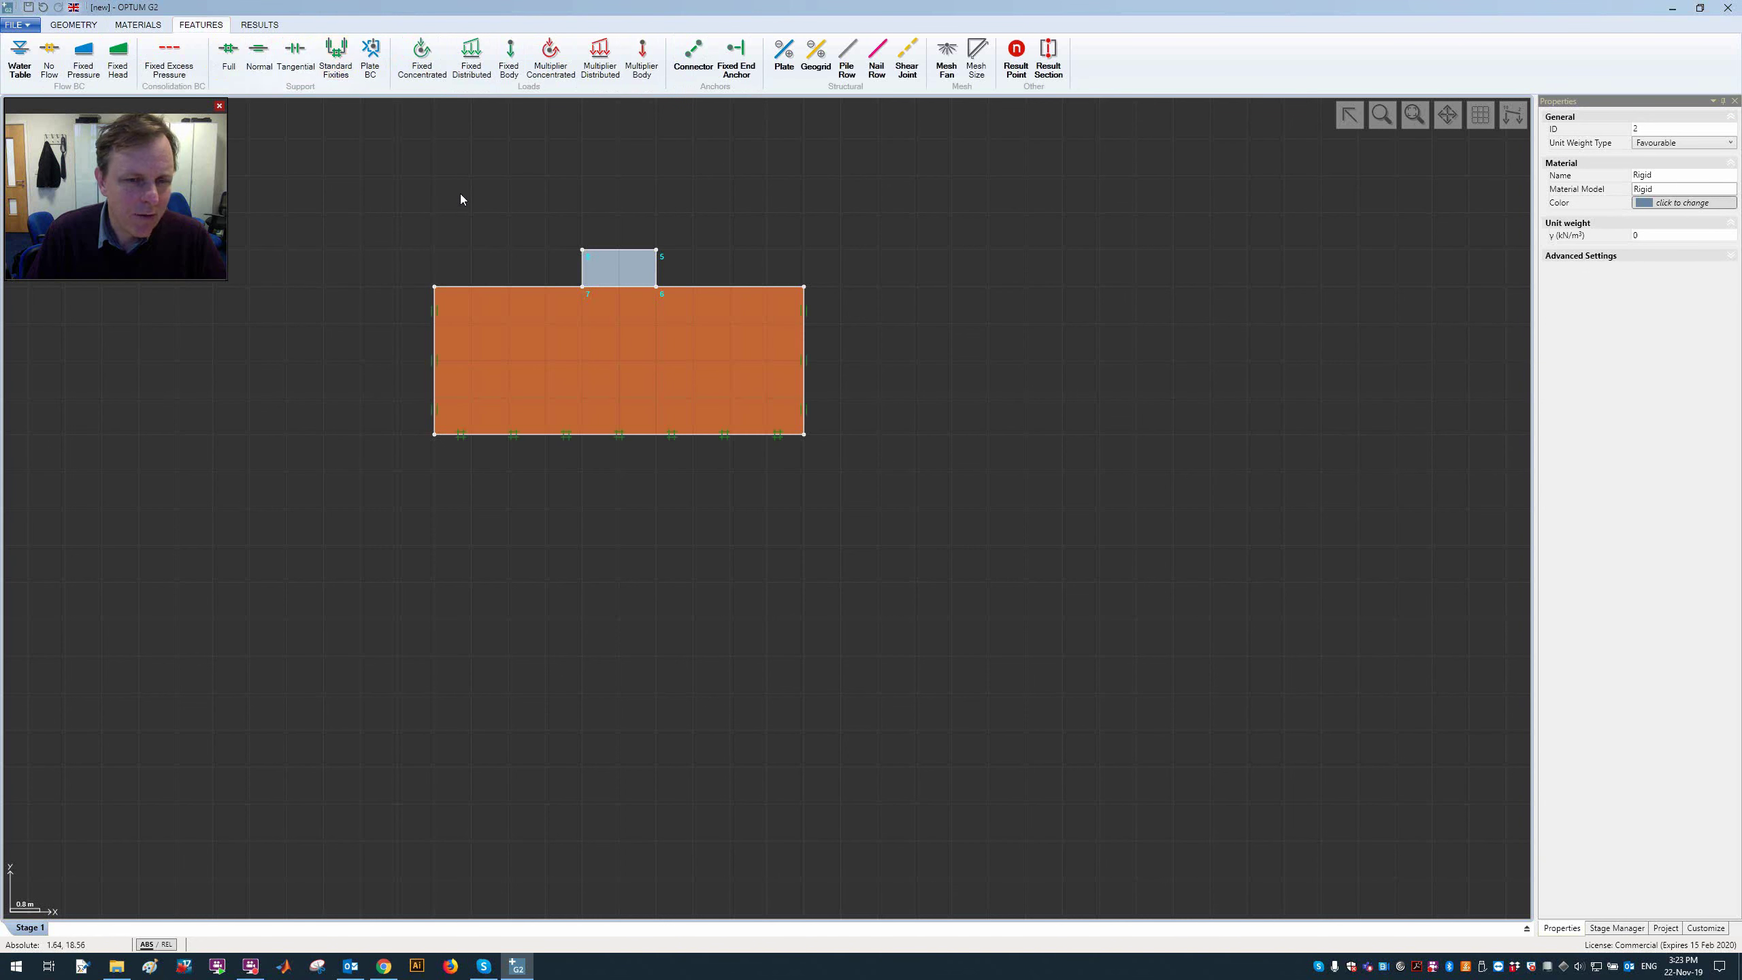
pyautogui.click(1413, 115)
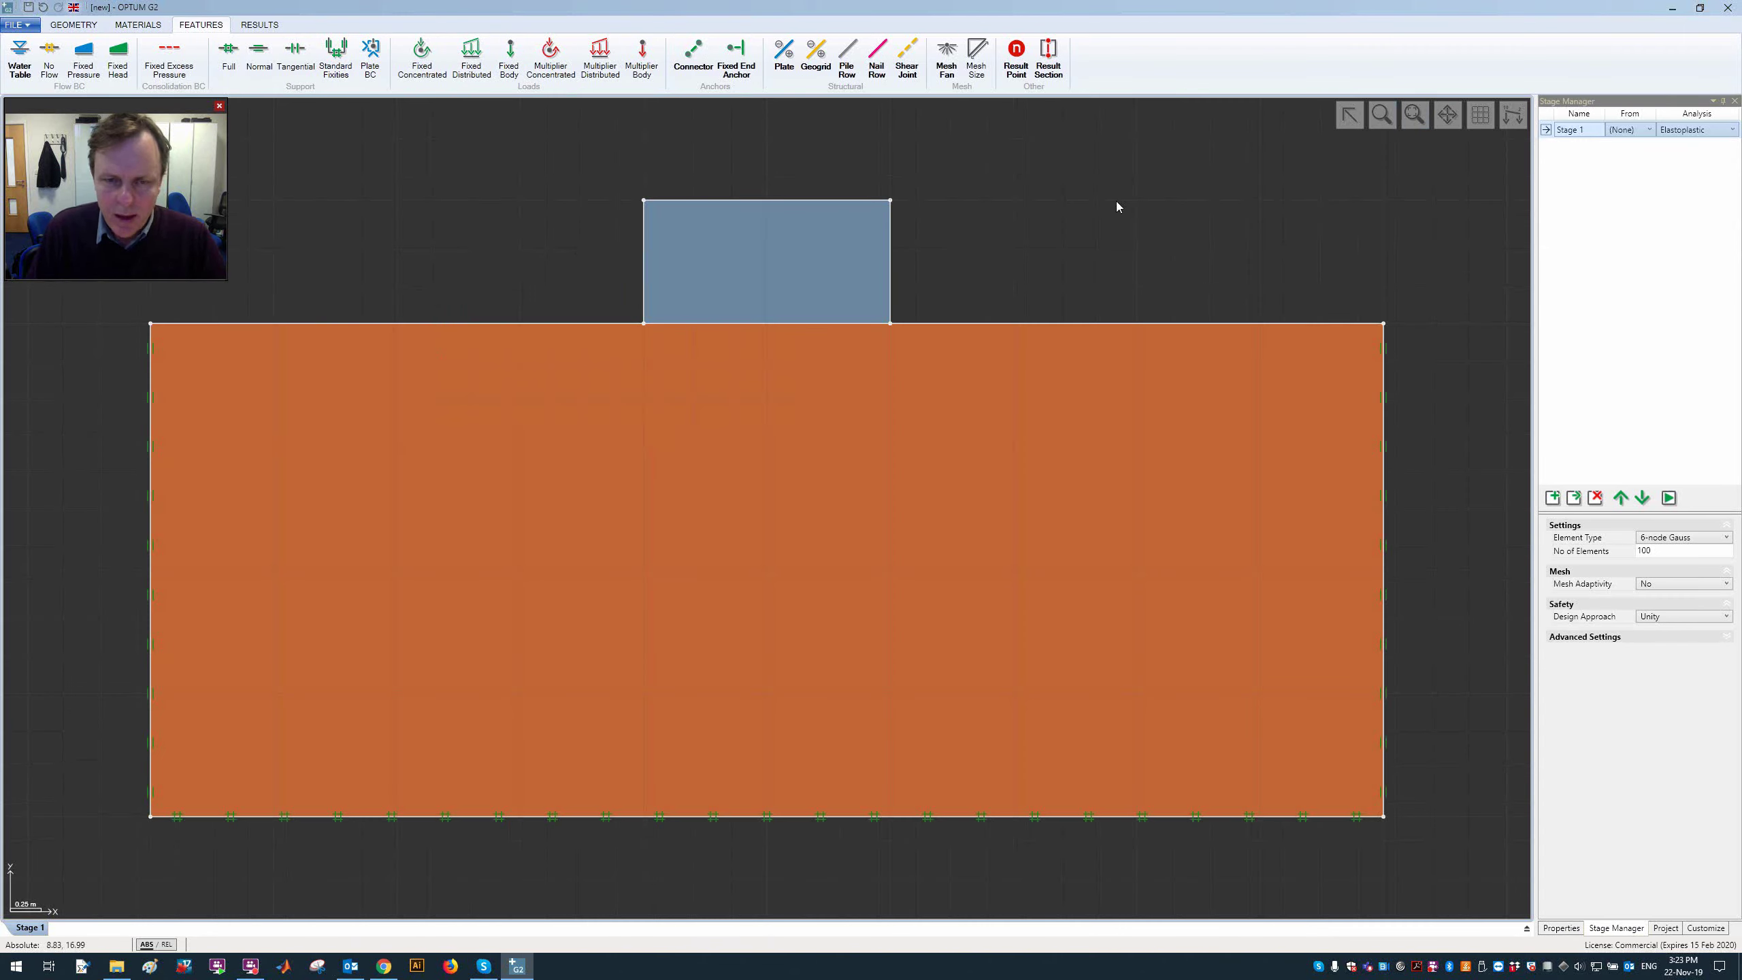
pyautogui.click(758, 201)
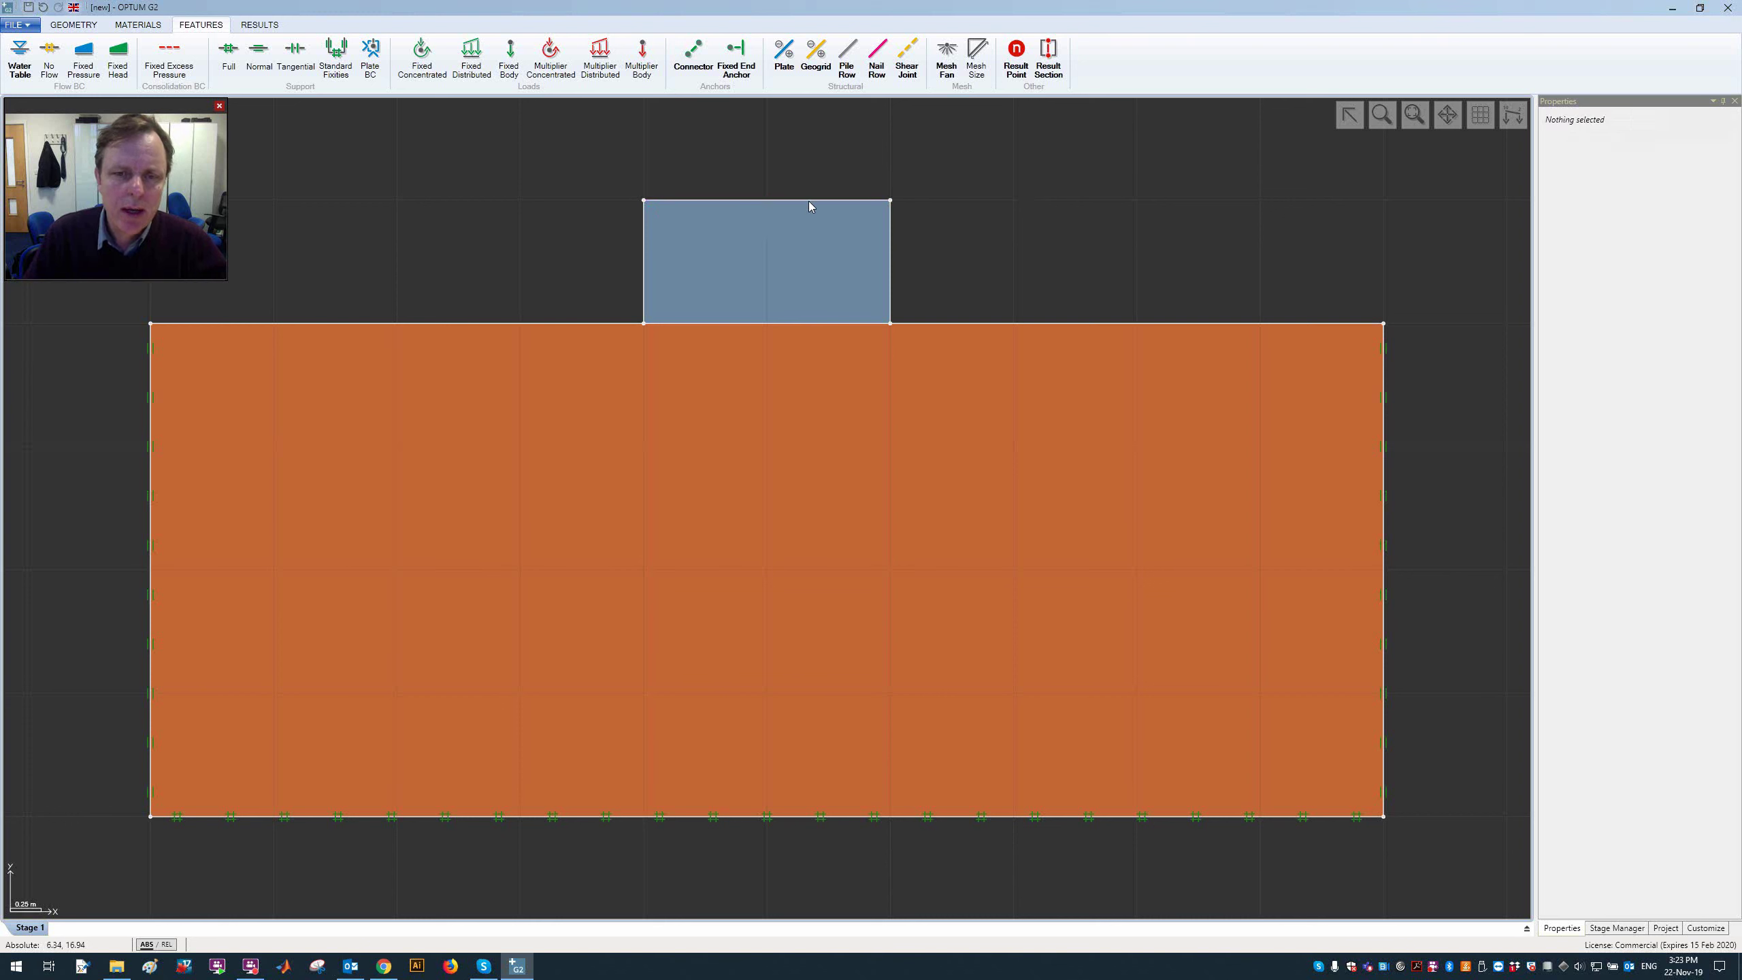
pyautogui.click(600, 59)
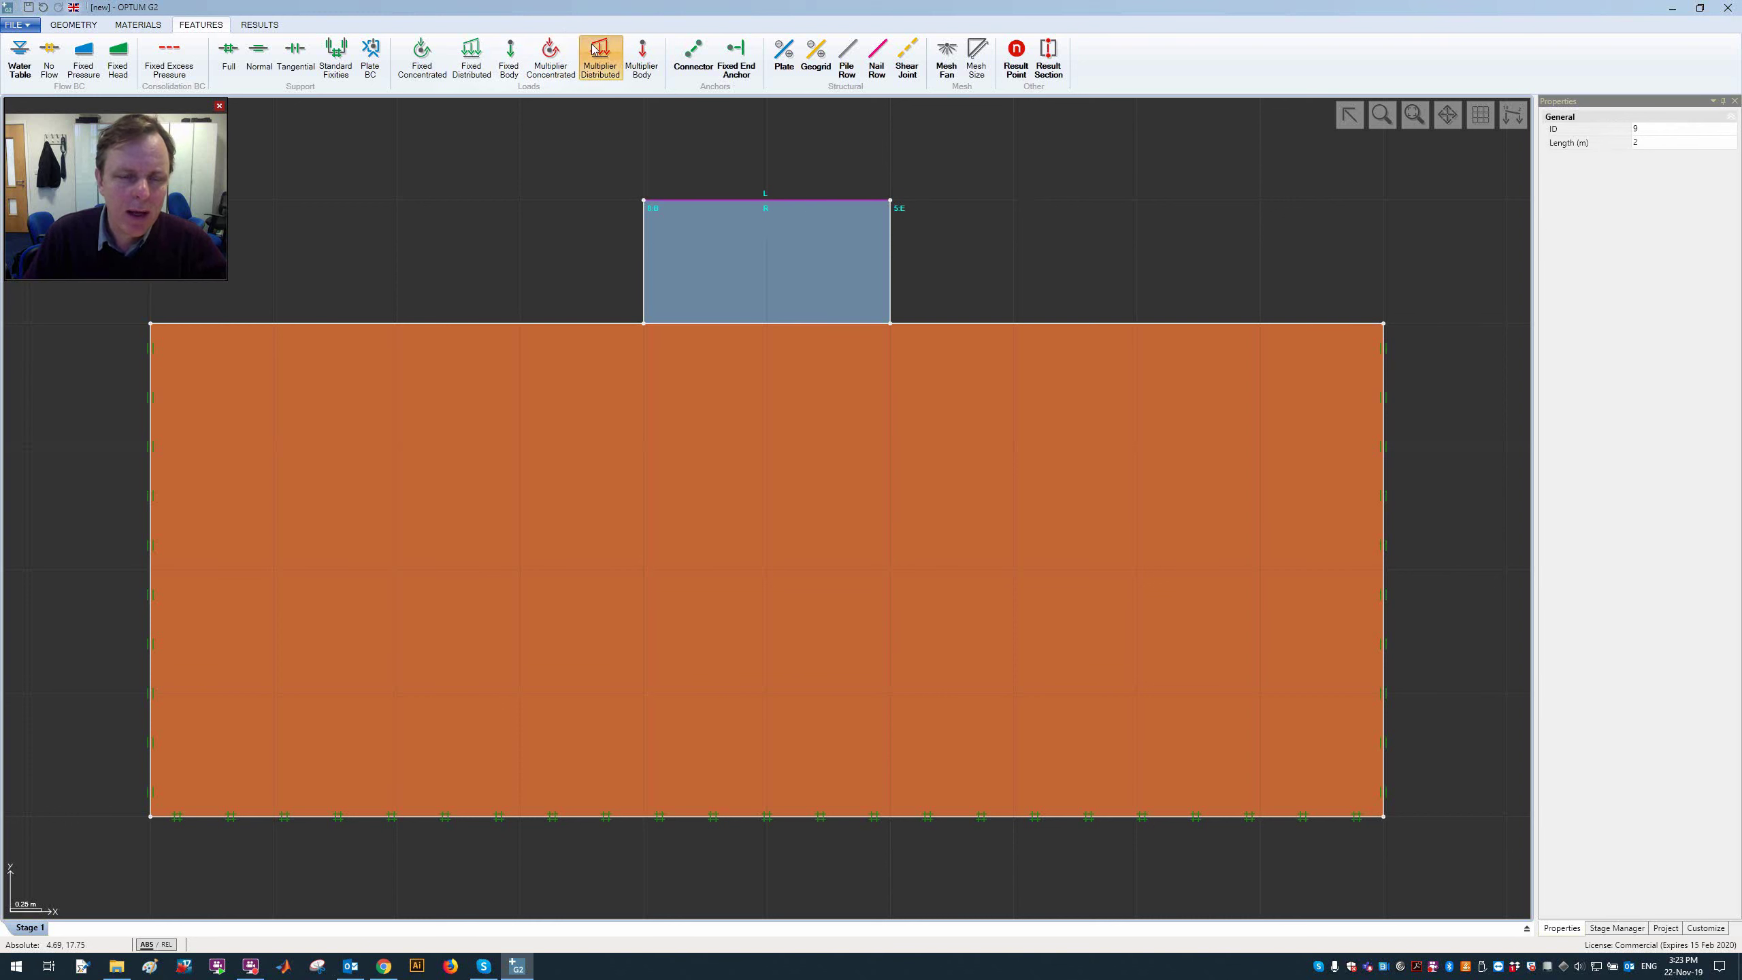
pyautogui.click(1072, 195)
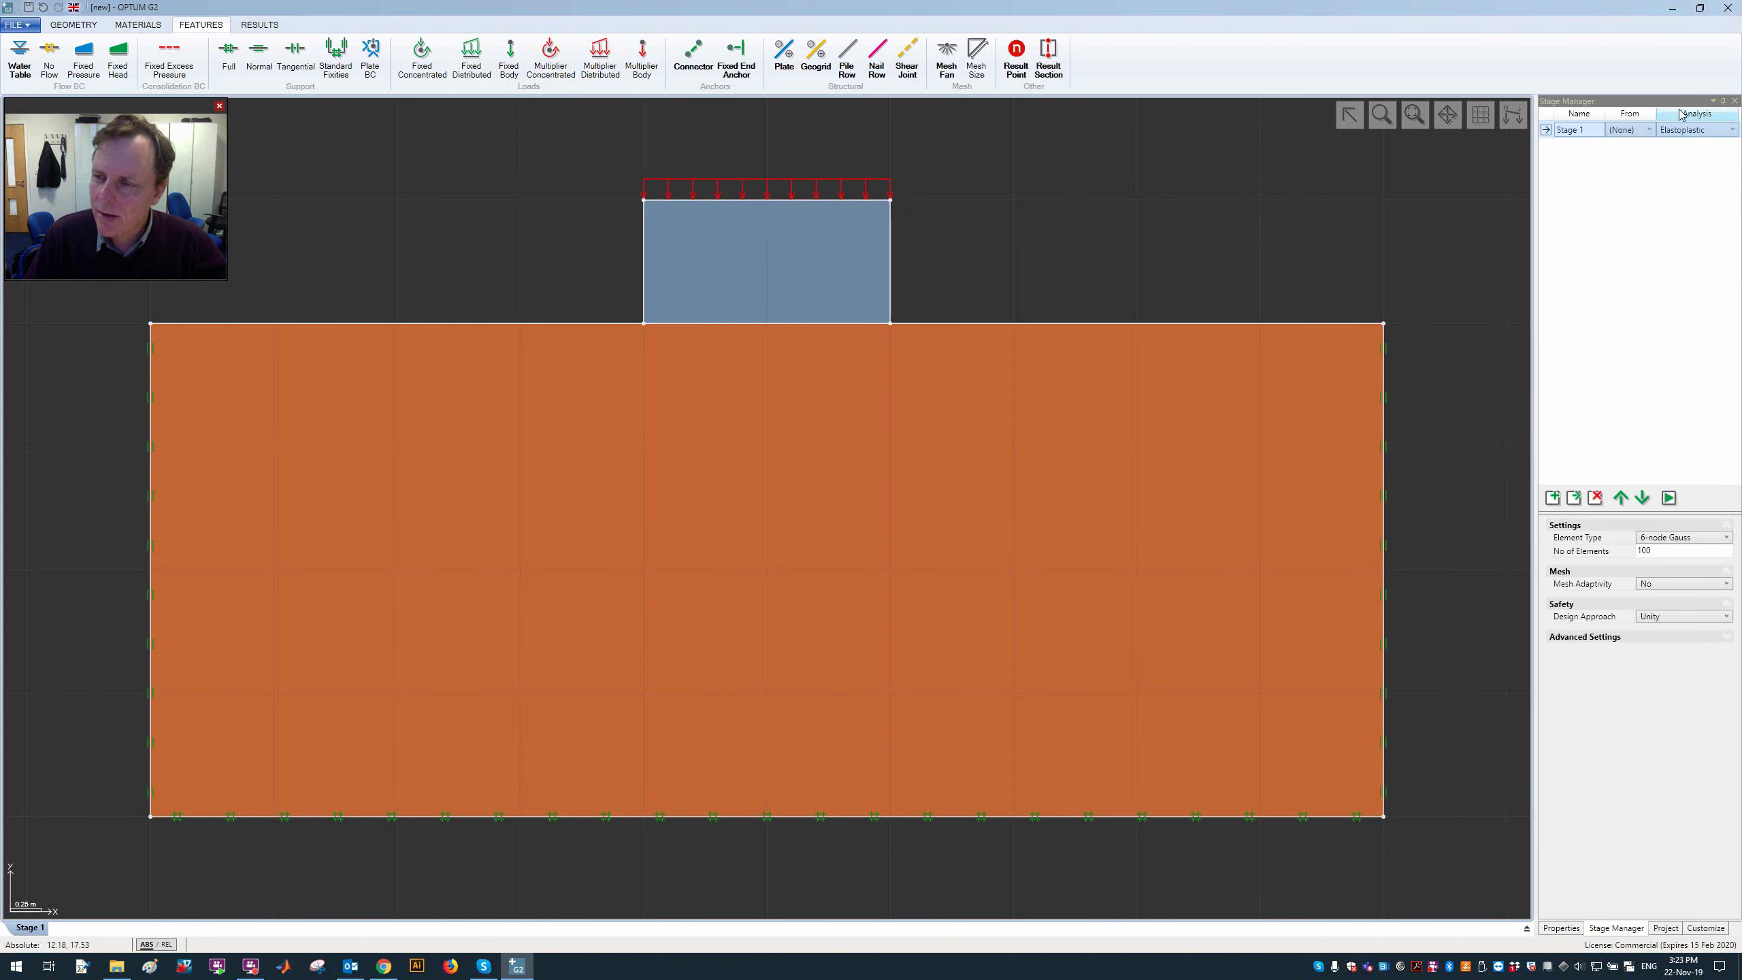
# Step: Set Stage 1's analysis to Multiplier Elastoplastic with the 6-node Gauss element type
pyautogui.click(1705, 142)
pyautogui.click(1704, 132)
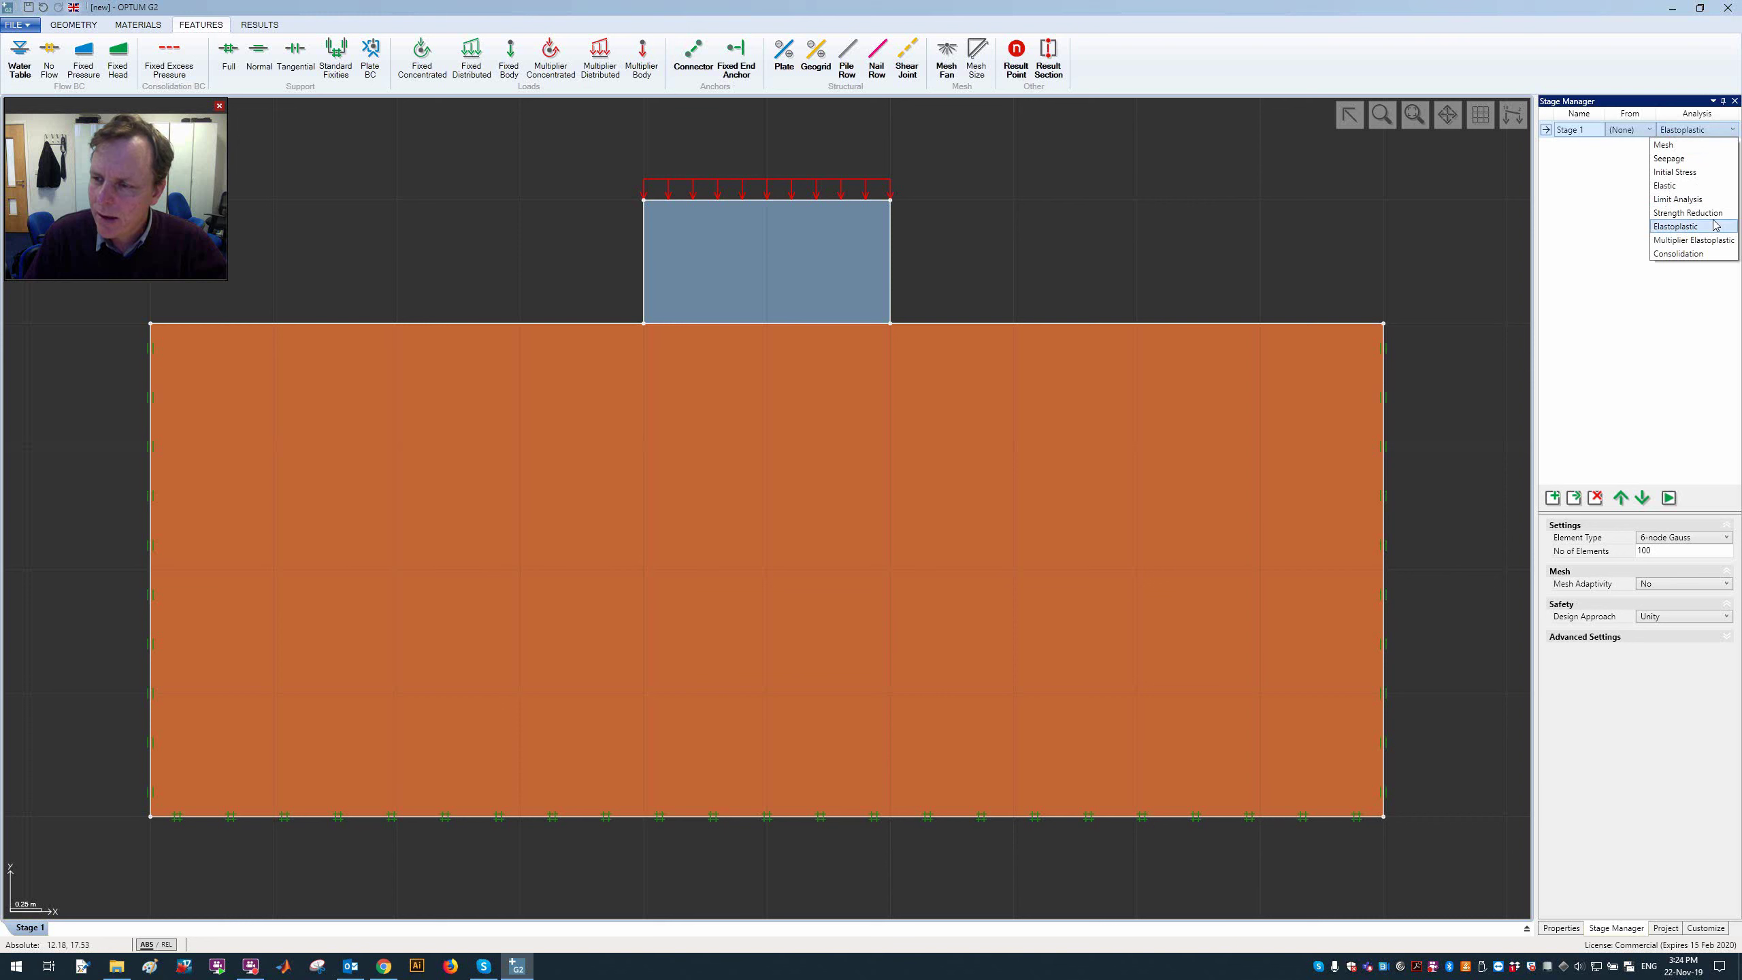
pyautogui.click(1693, 240)
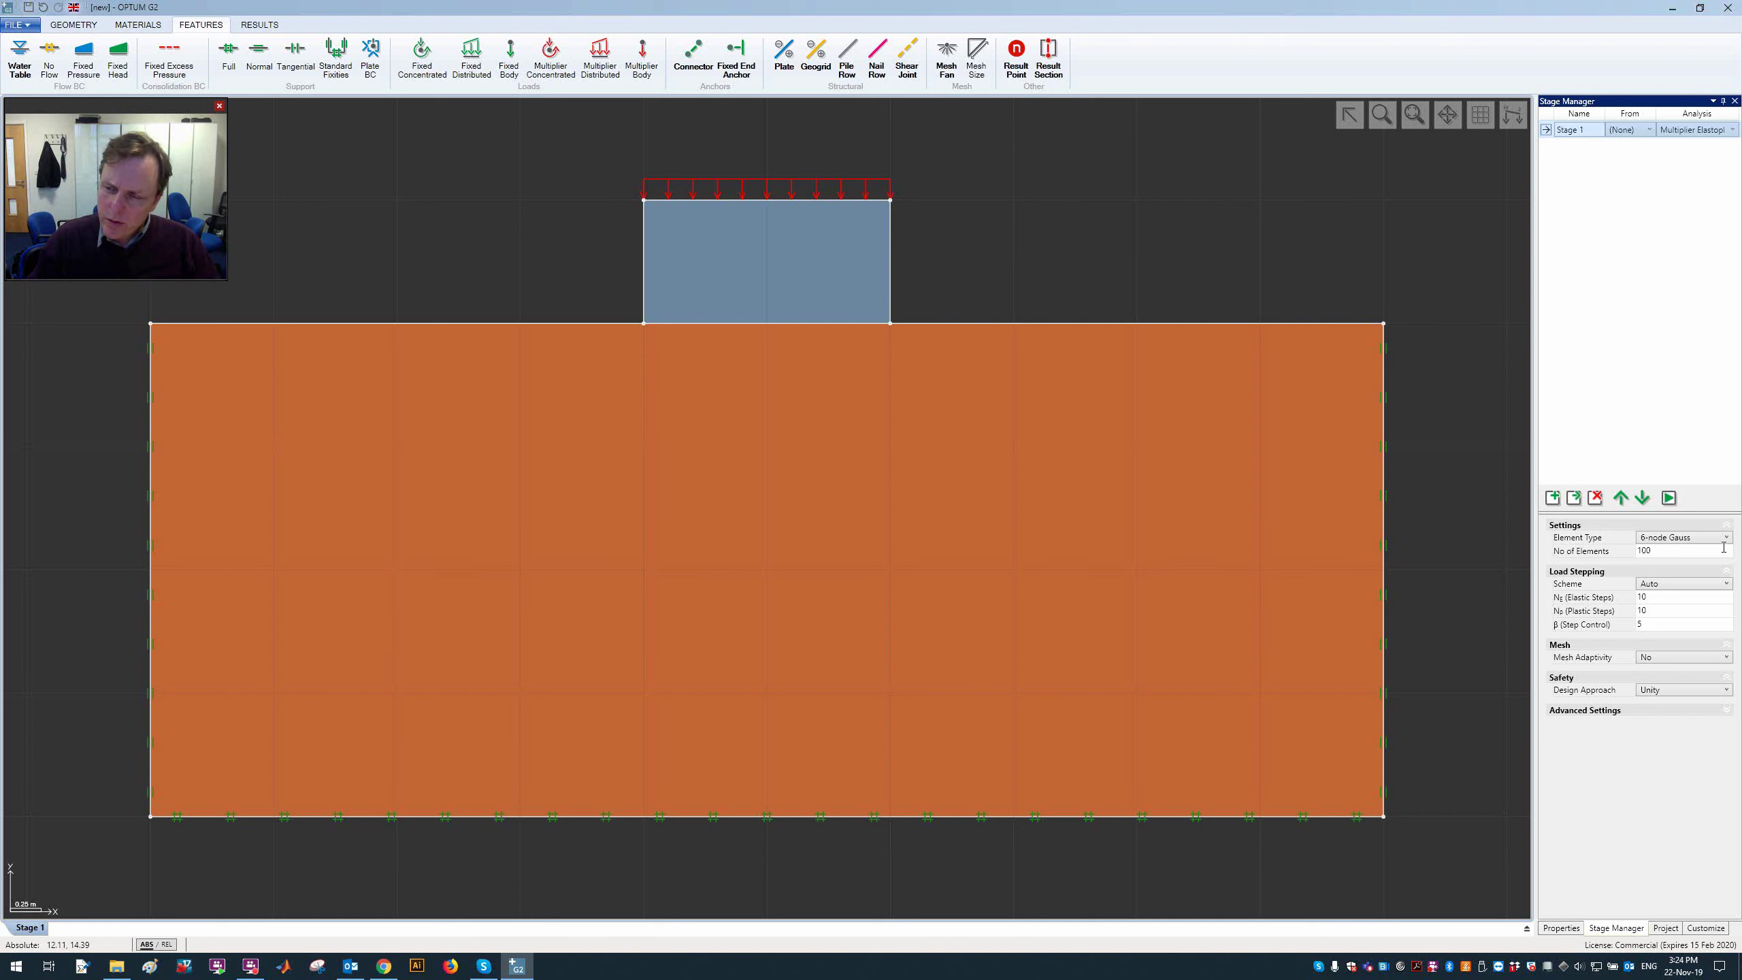
pyautogui.click(1686, 539)
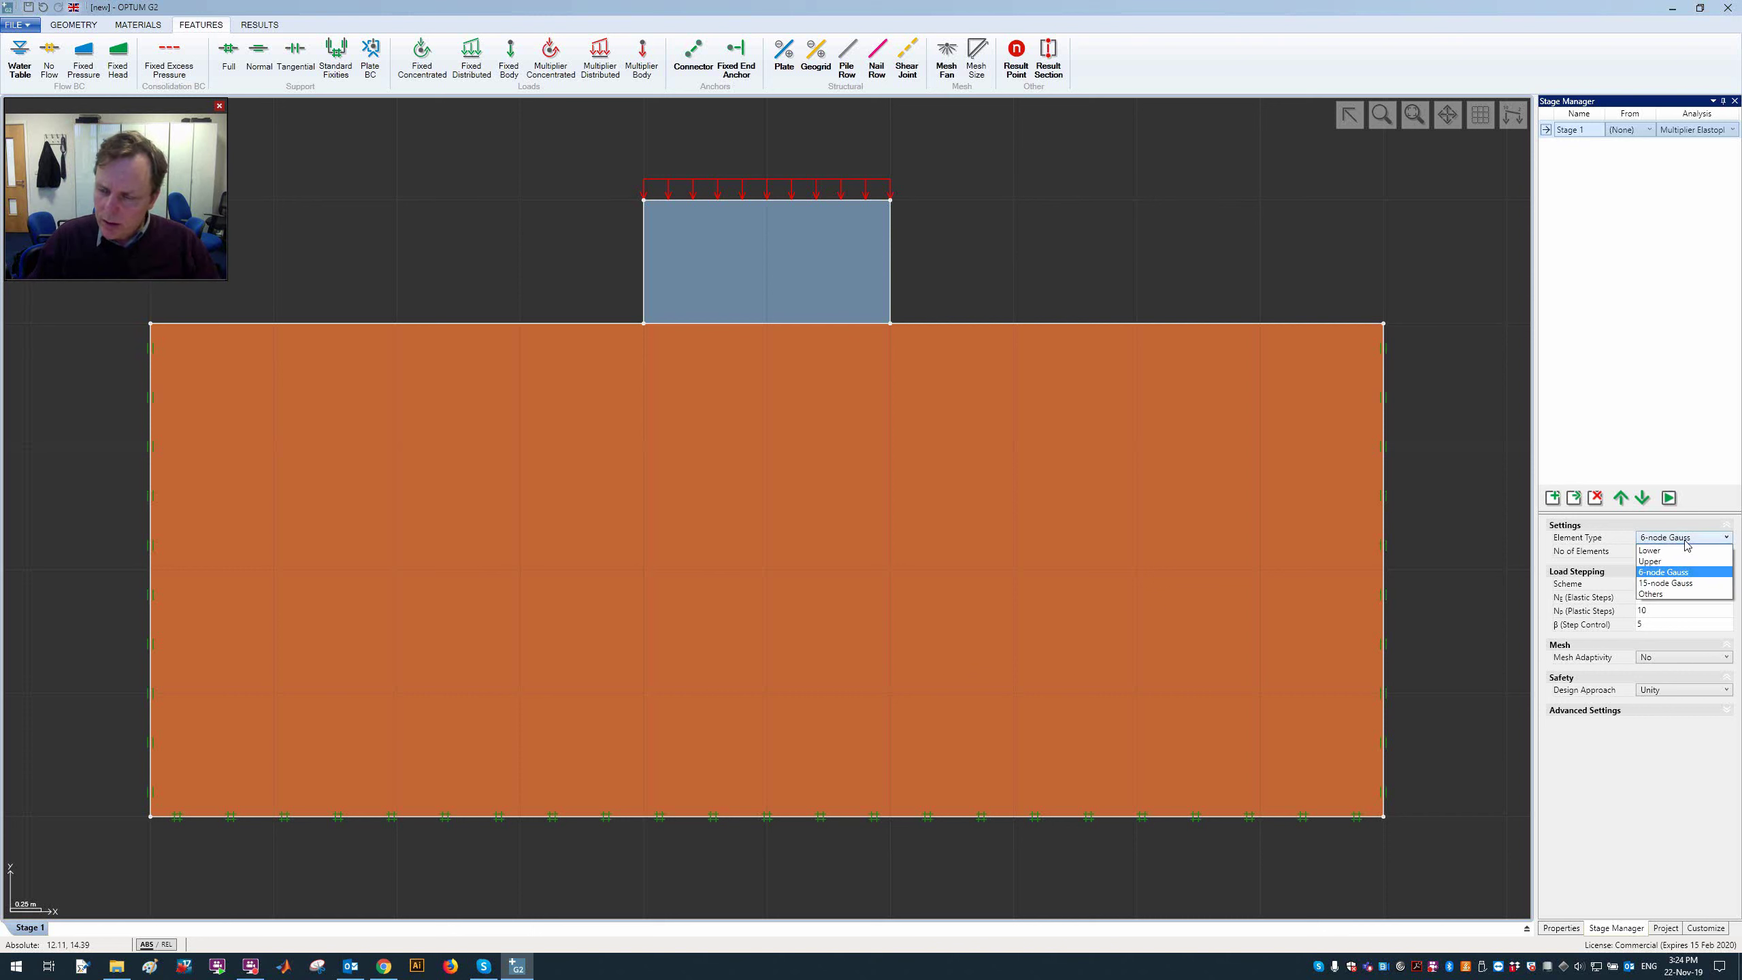
pyautogui.click(1698, 574)
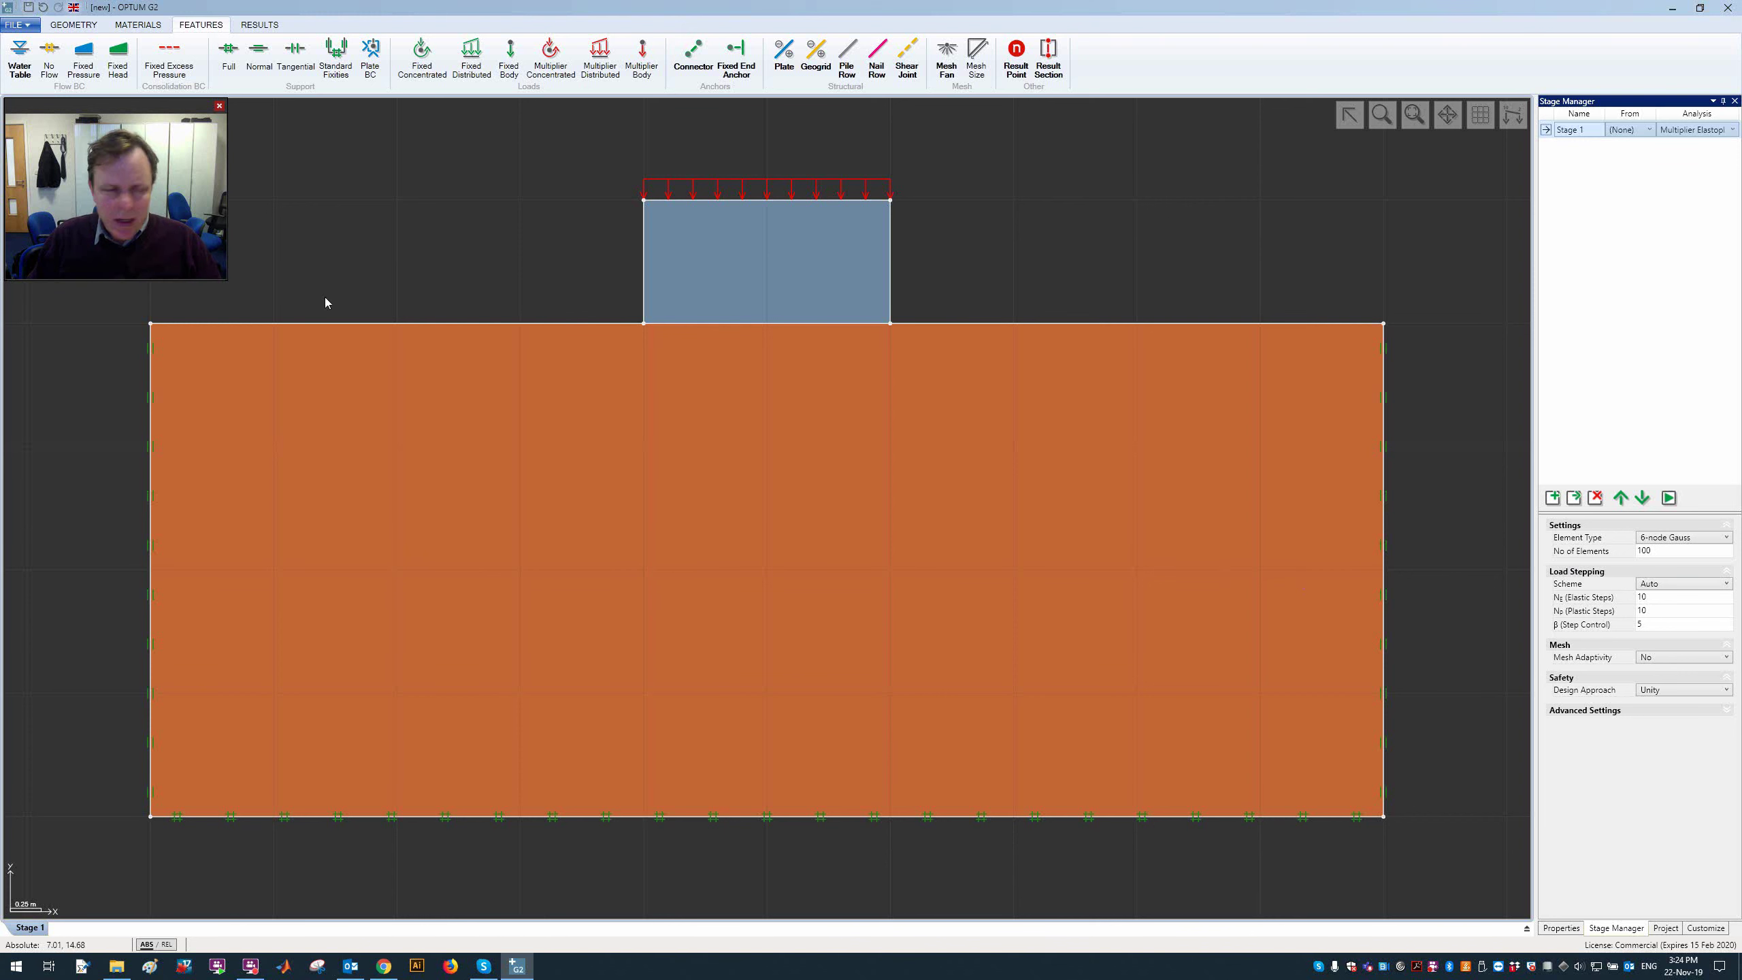
# Step: Open the Examples manual
pyautogui.press('super')
pyautogui.press('Escape')
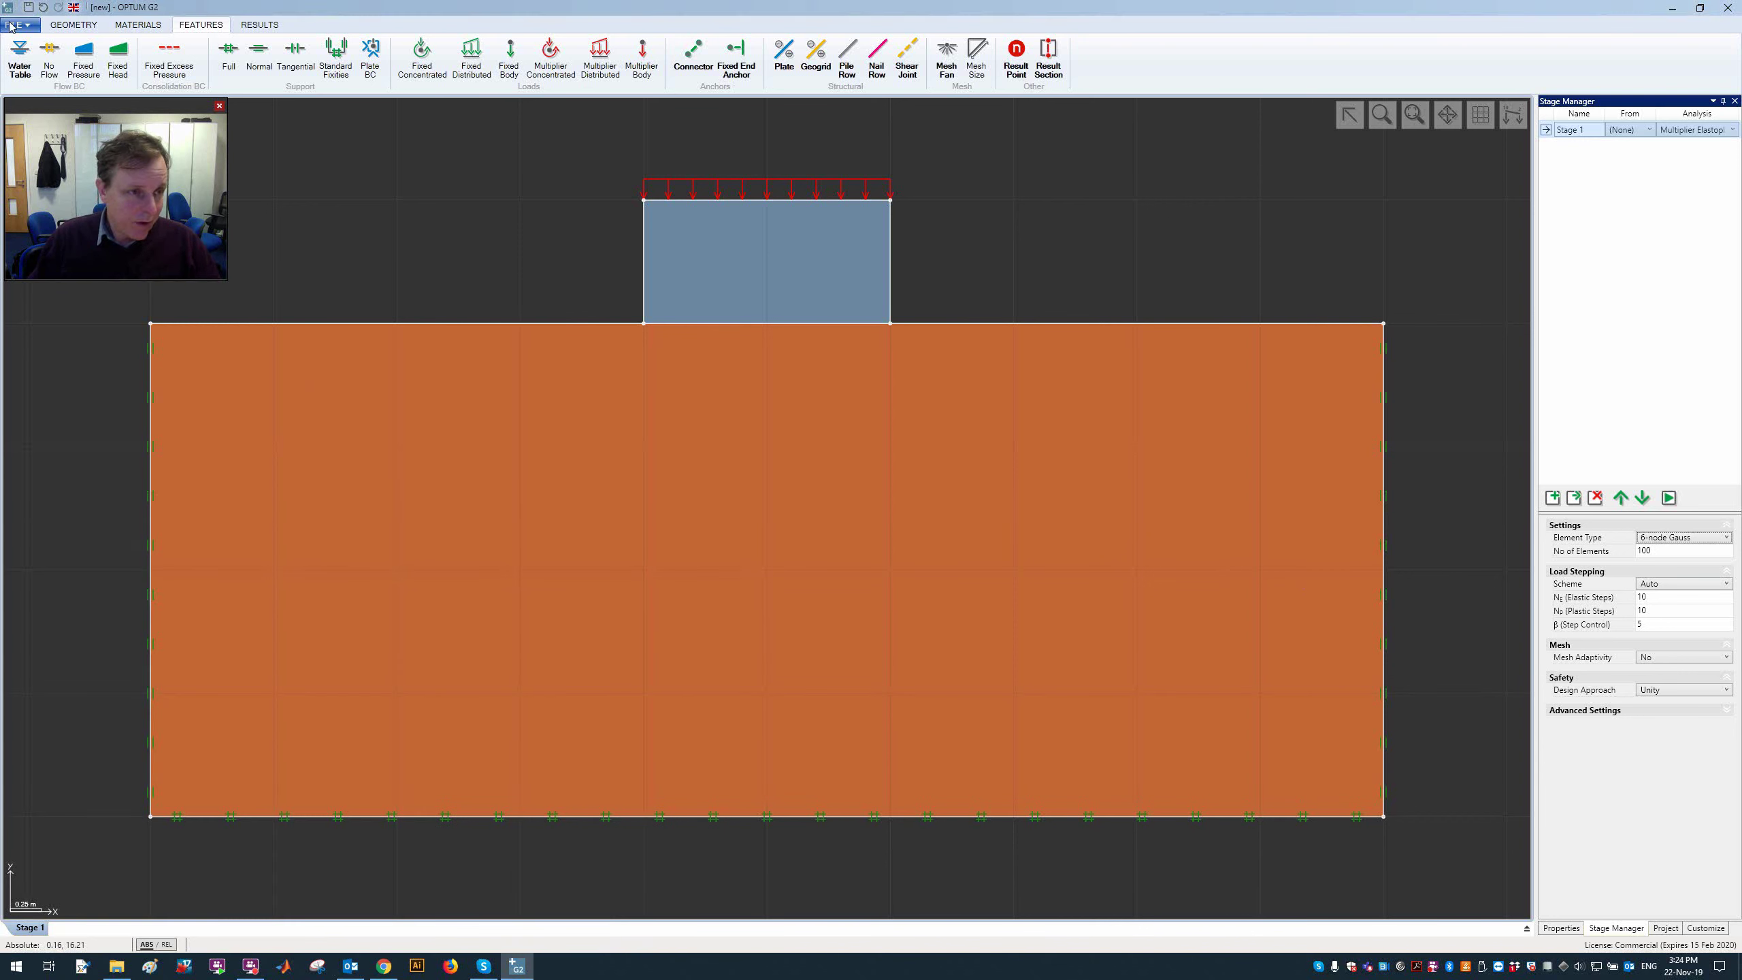
pyautogui.click(20, 25)
pyautogui.moveTo(79, 447)
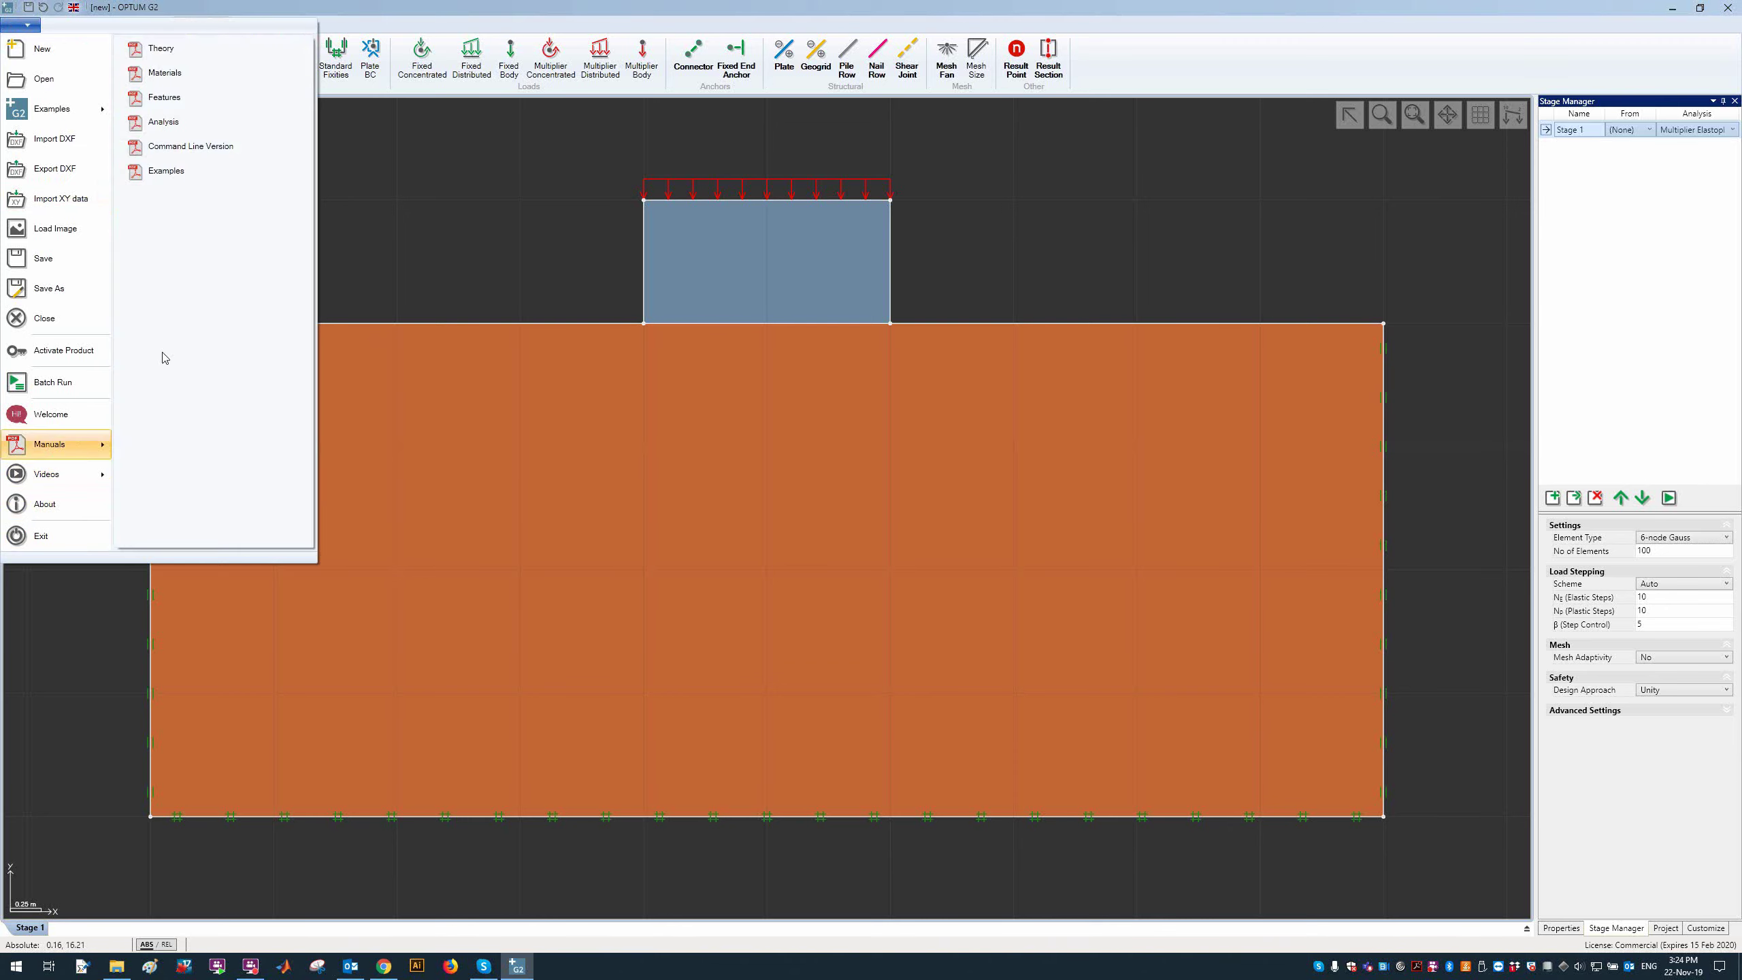
pyautogui.click(204, 174)
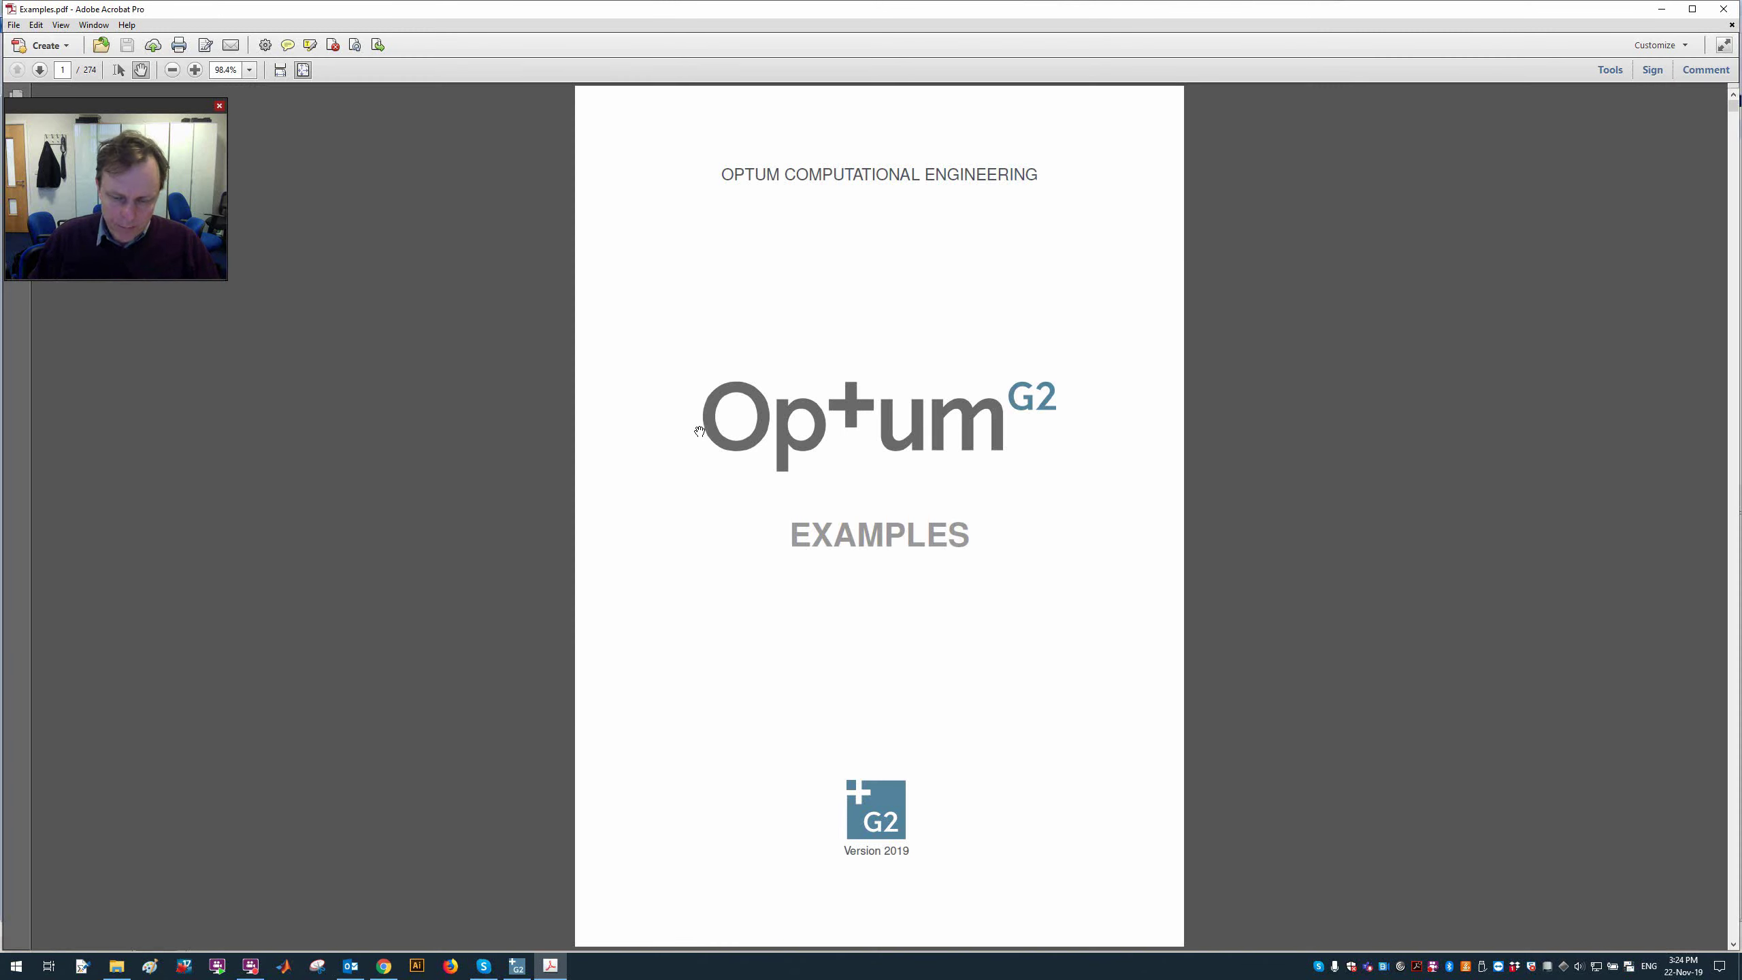
# Step: Search the manual for "load-disp" and go to the introductory load-displacement analysis example in section 29
pyautogui.write('loa')
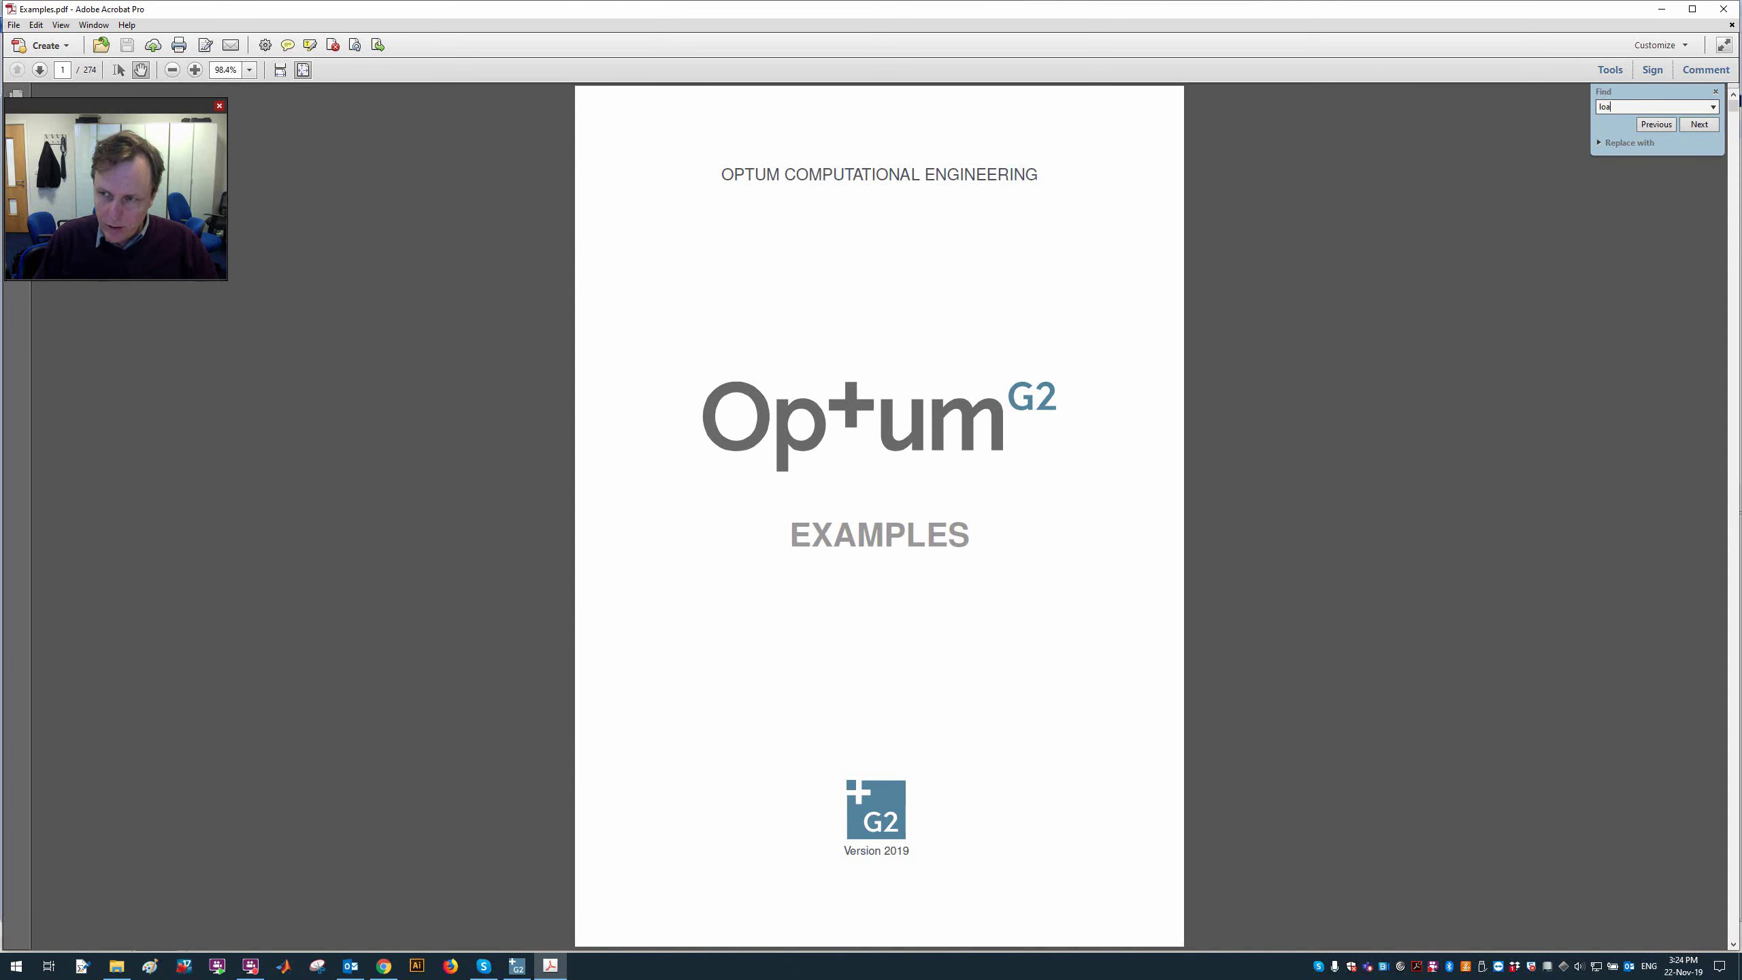
pyautogui.write('d-disp')
pyautogui.press('Return')
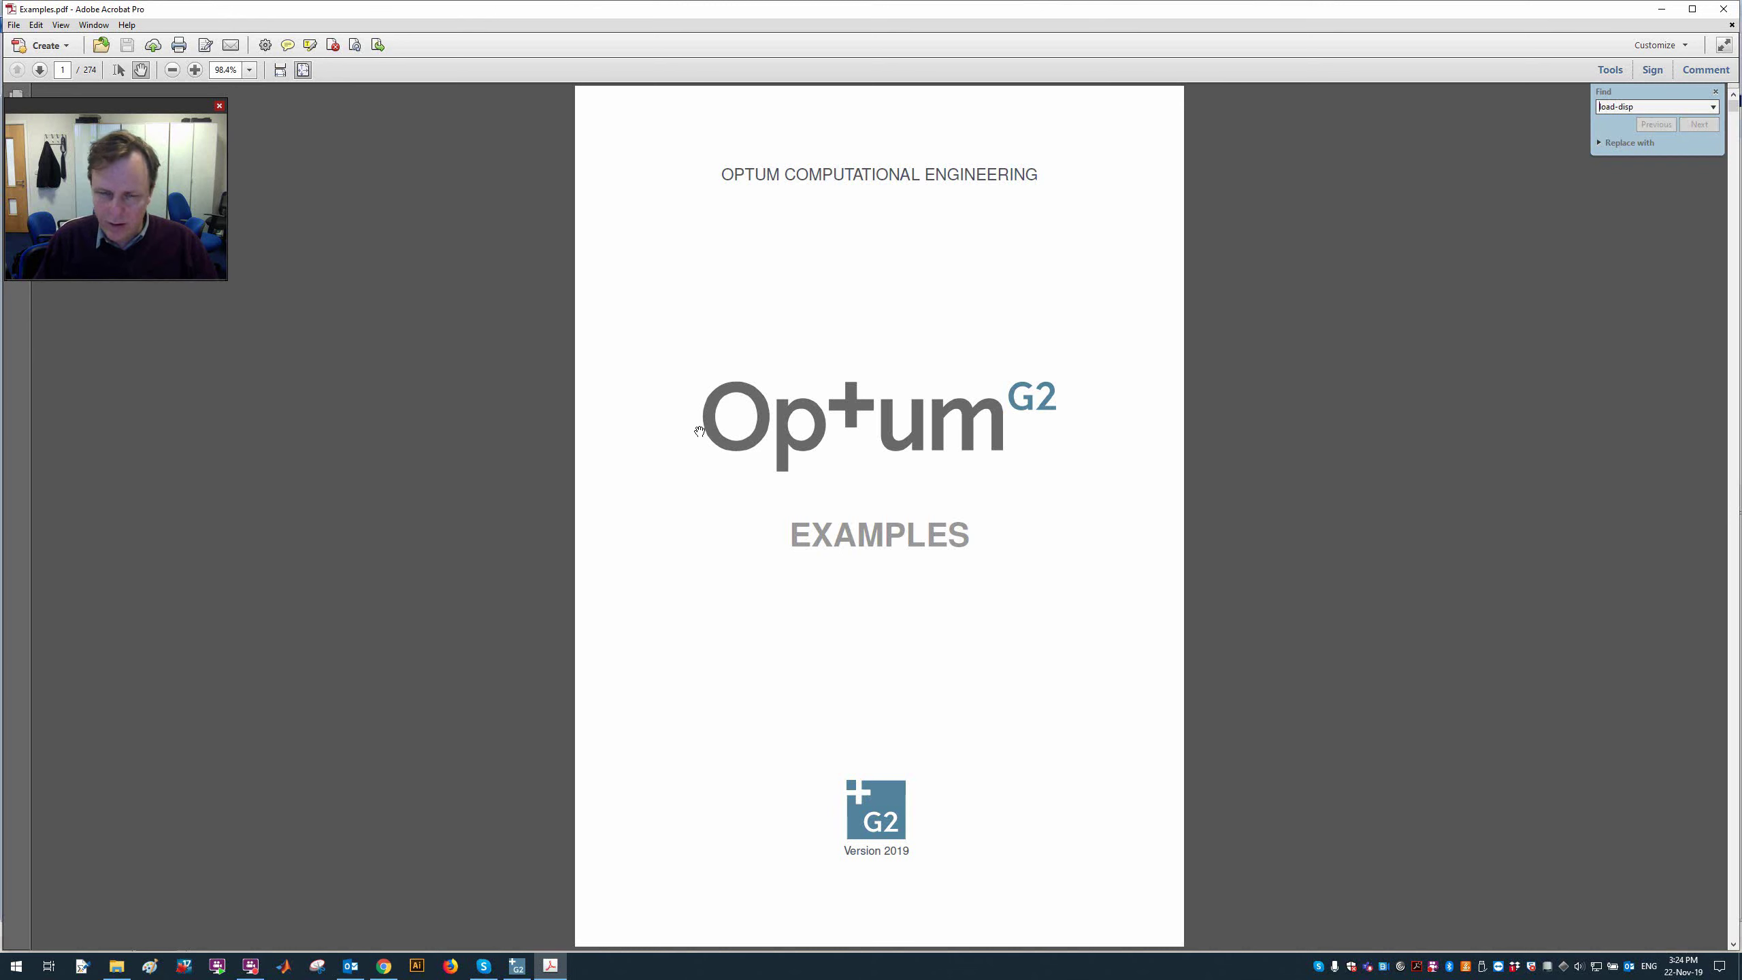
pyautogui.press('Return')
pyautogui.press('Return')
pyautogui.press('Return')
pyautogui.press('Return')
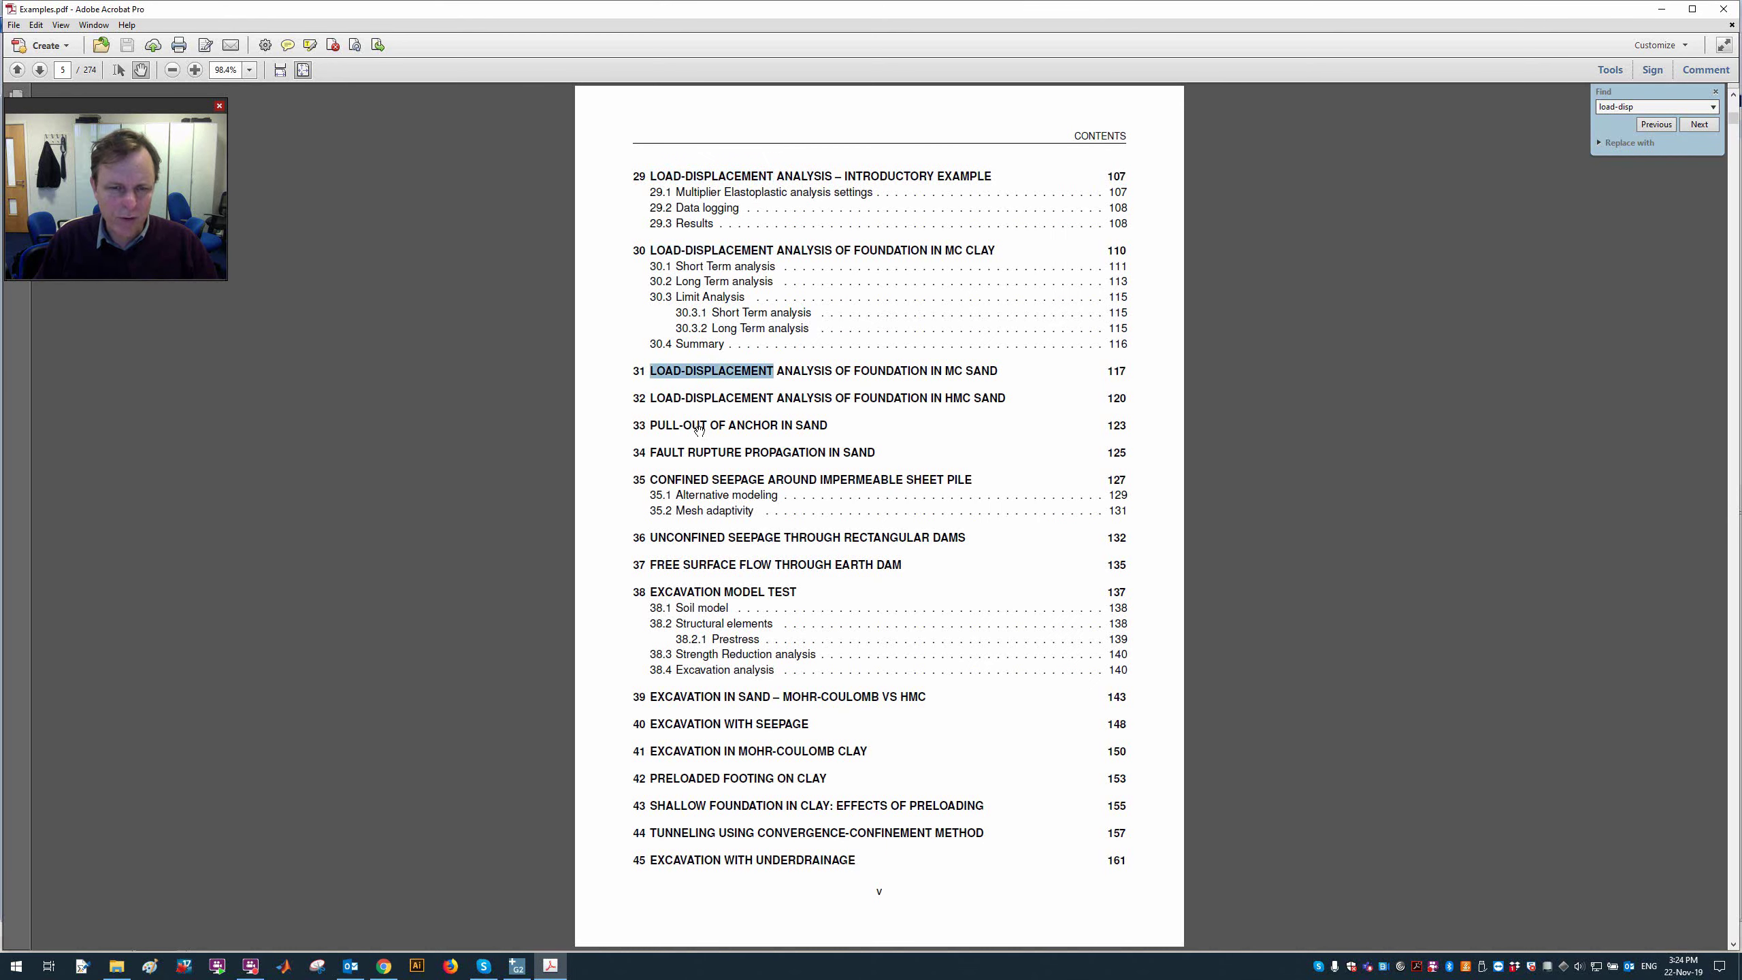
pyautogui.press('Return')
pyautogui.press('Return')
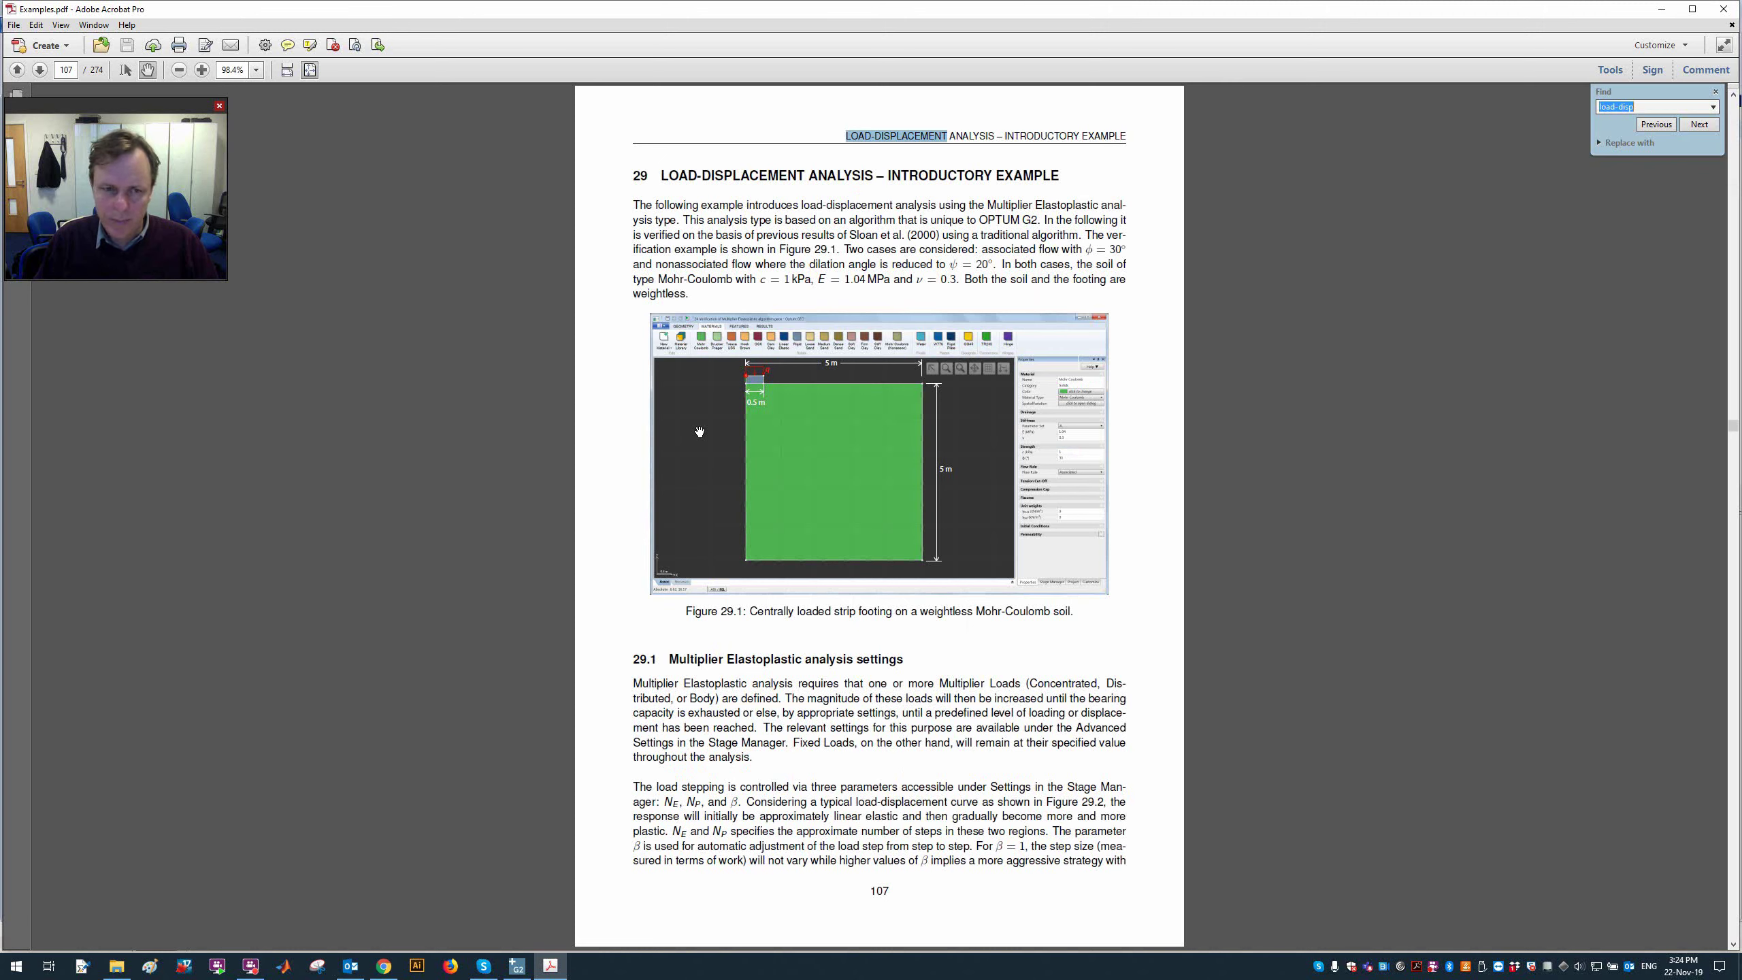
pyautogui.press('Escape')
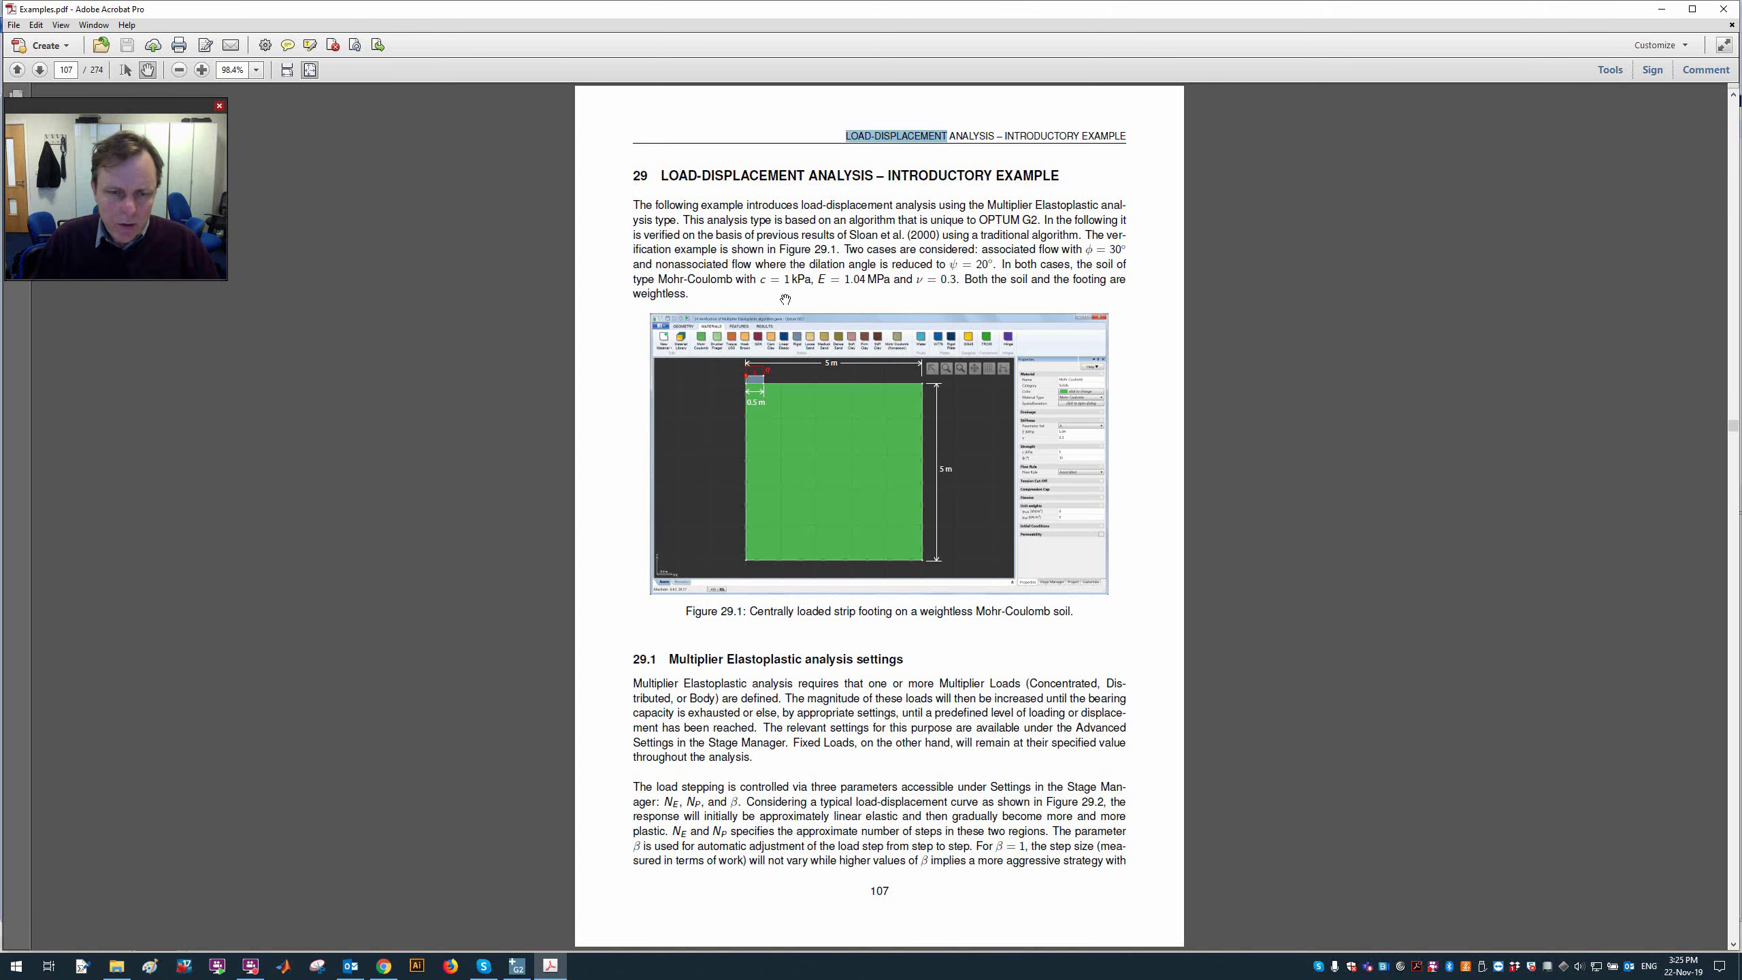
# Step: Enlarge the manual to 150% and examine the load-displacement curve and stage settings in Figure 29.2
pyautogui.click(792, 320)
pyautogui.hotkey('ctrl', '+')
pyautogui.hotkey('ctrl', '+')
pyautogui.hotkey('ctrl', '+')
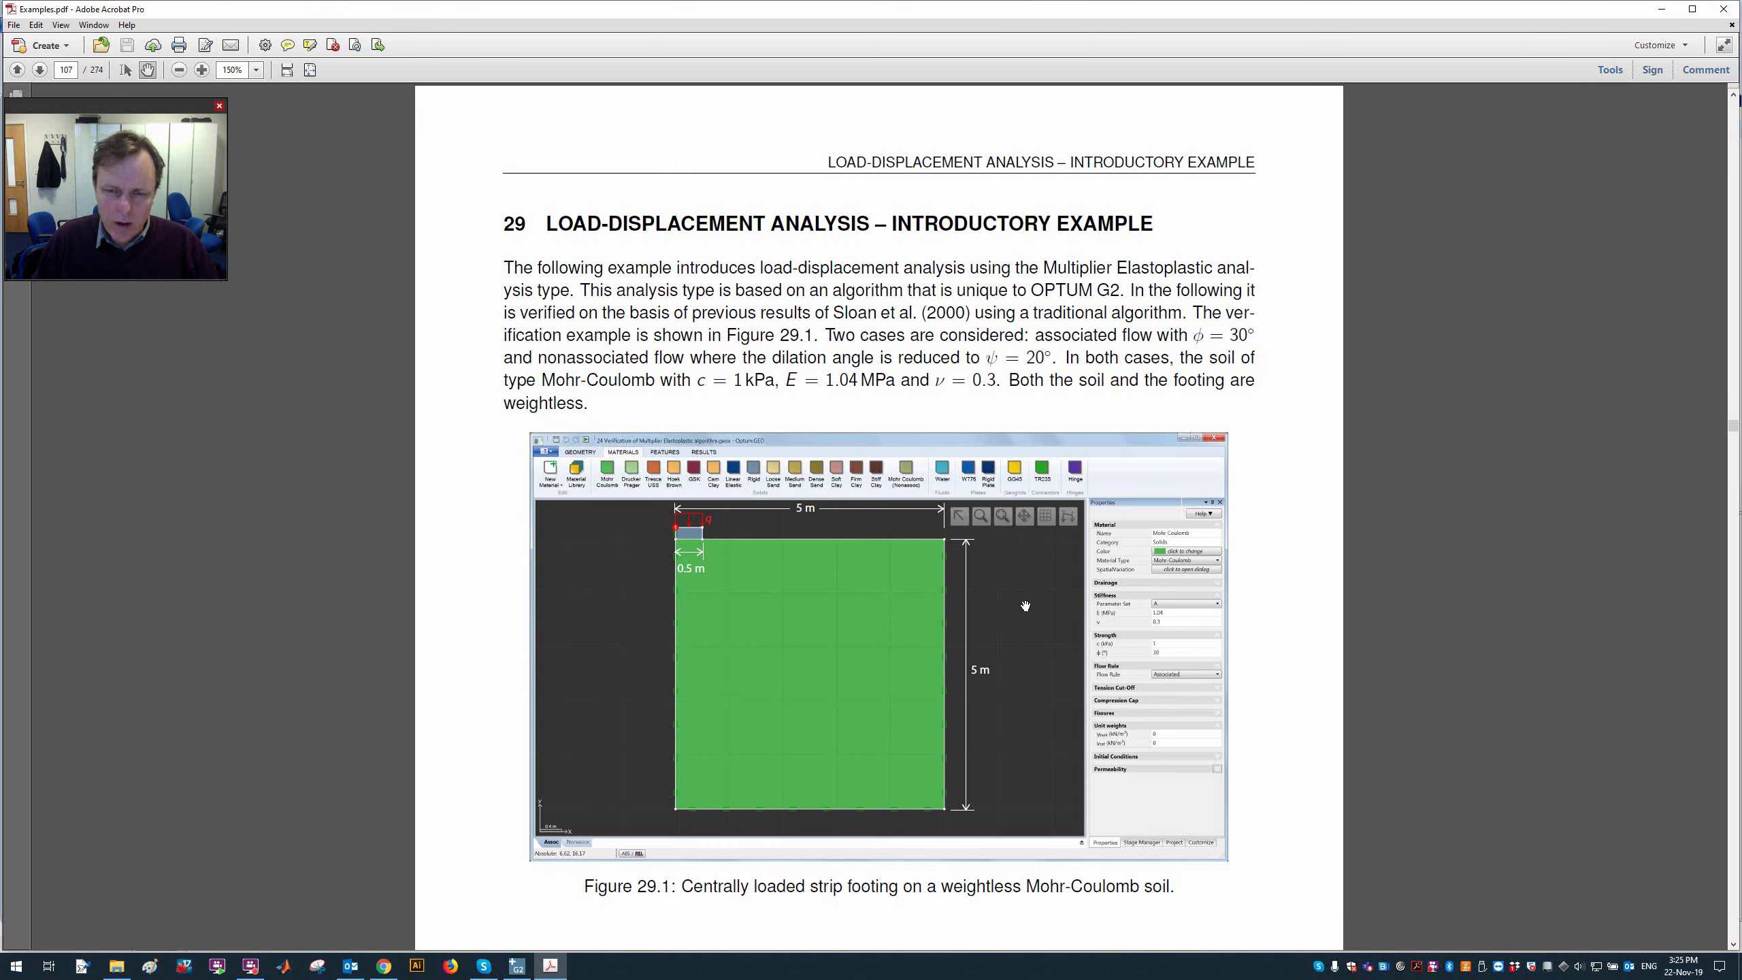
pyautogui.scroll(-3, 1025, 606)
pyautogui.scroll(-15, 1024, 617)
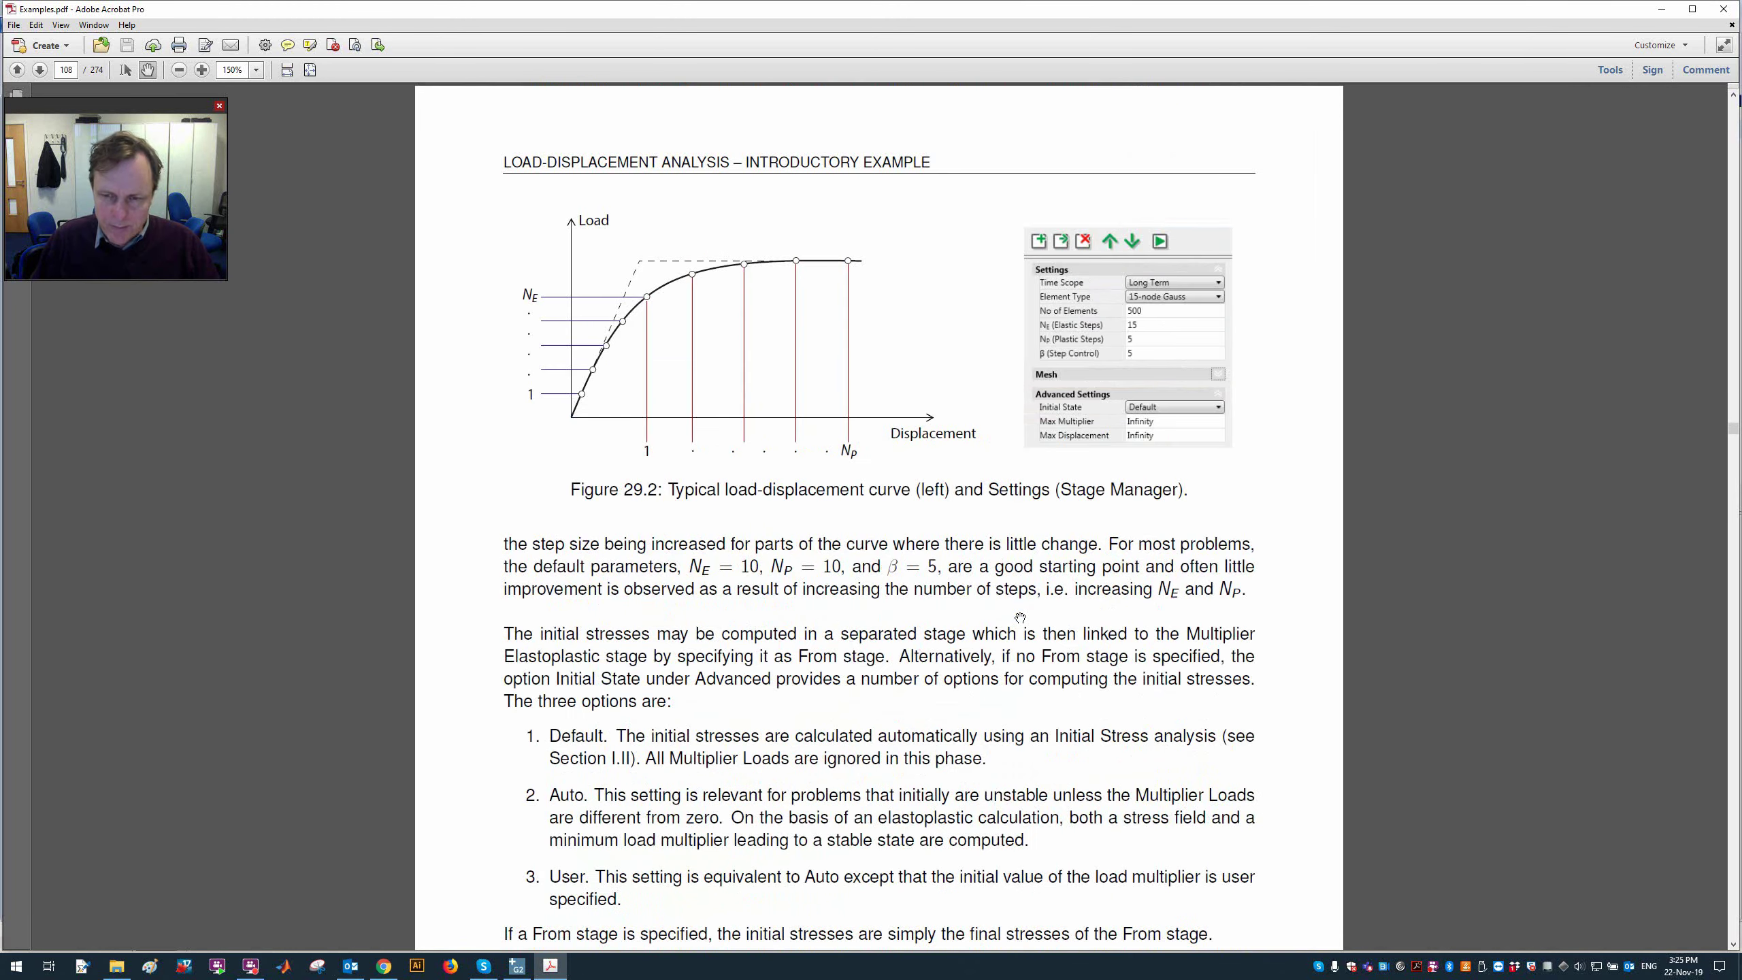
# Step: Compare Stage 1's elastic steps, plastic steps and step control settings in OPTUM G2 with the manual's load-displacement curve
pyautogui.hotkey('alt', 'Tab')
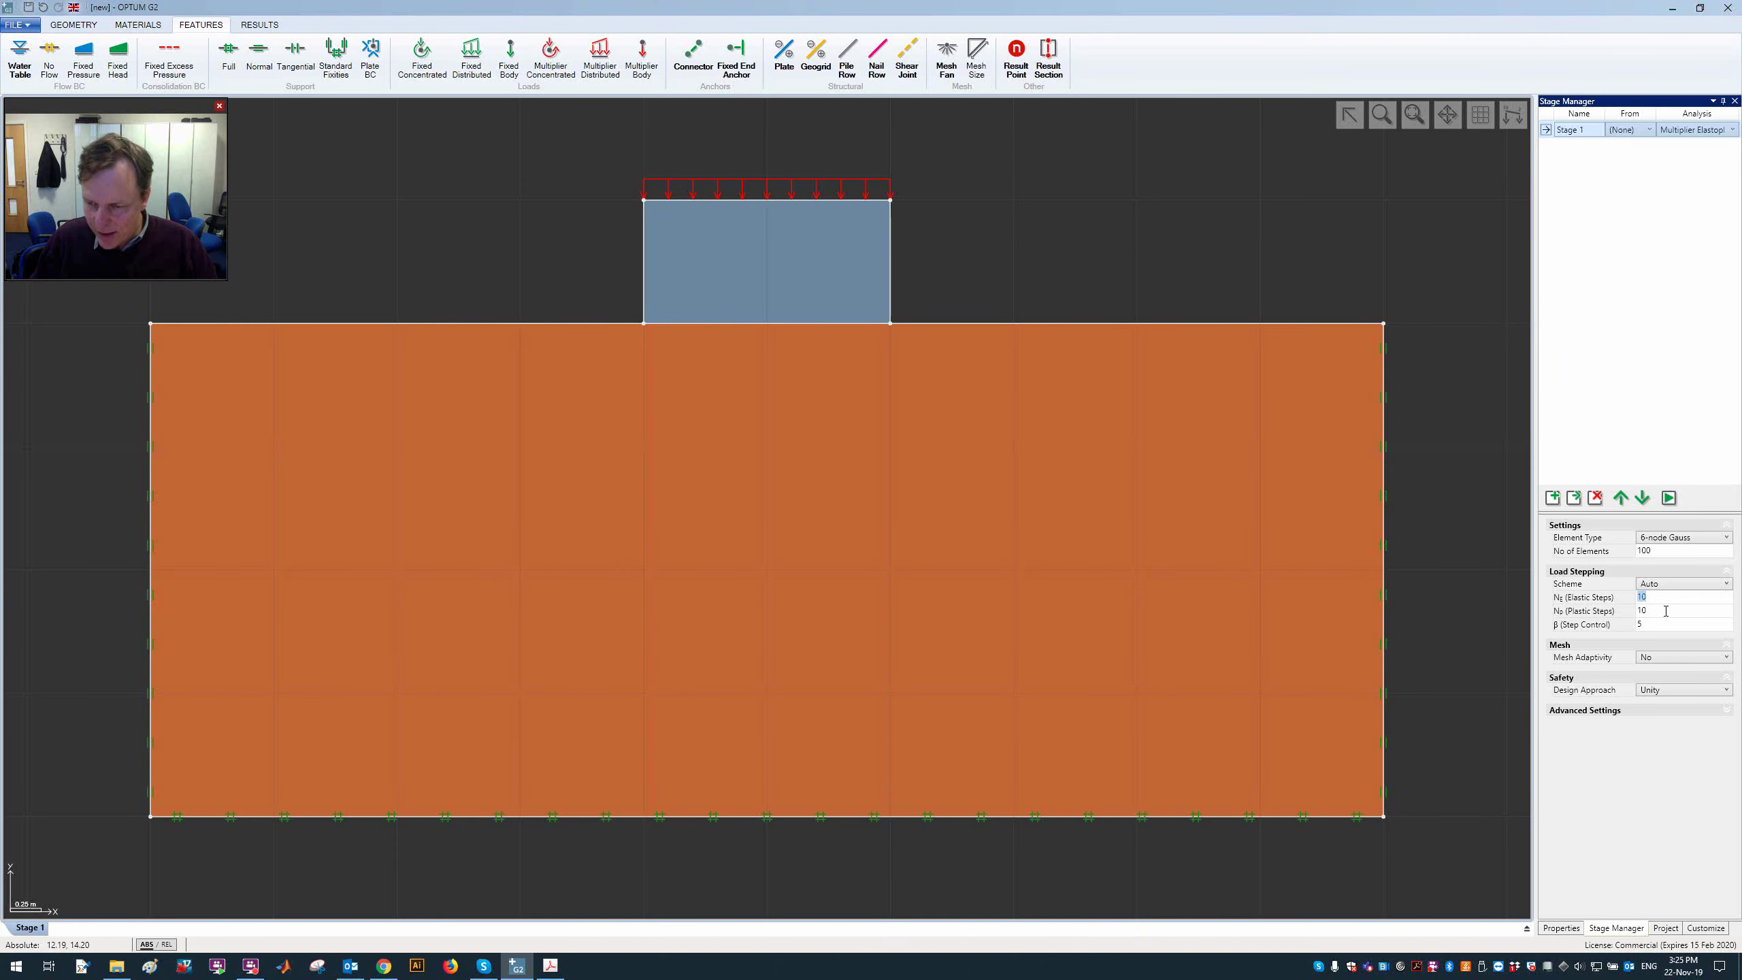
pyautogui.click(1665, 609)
pyautogui.click(1659, 626)
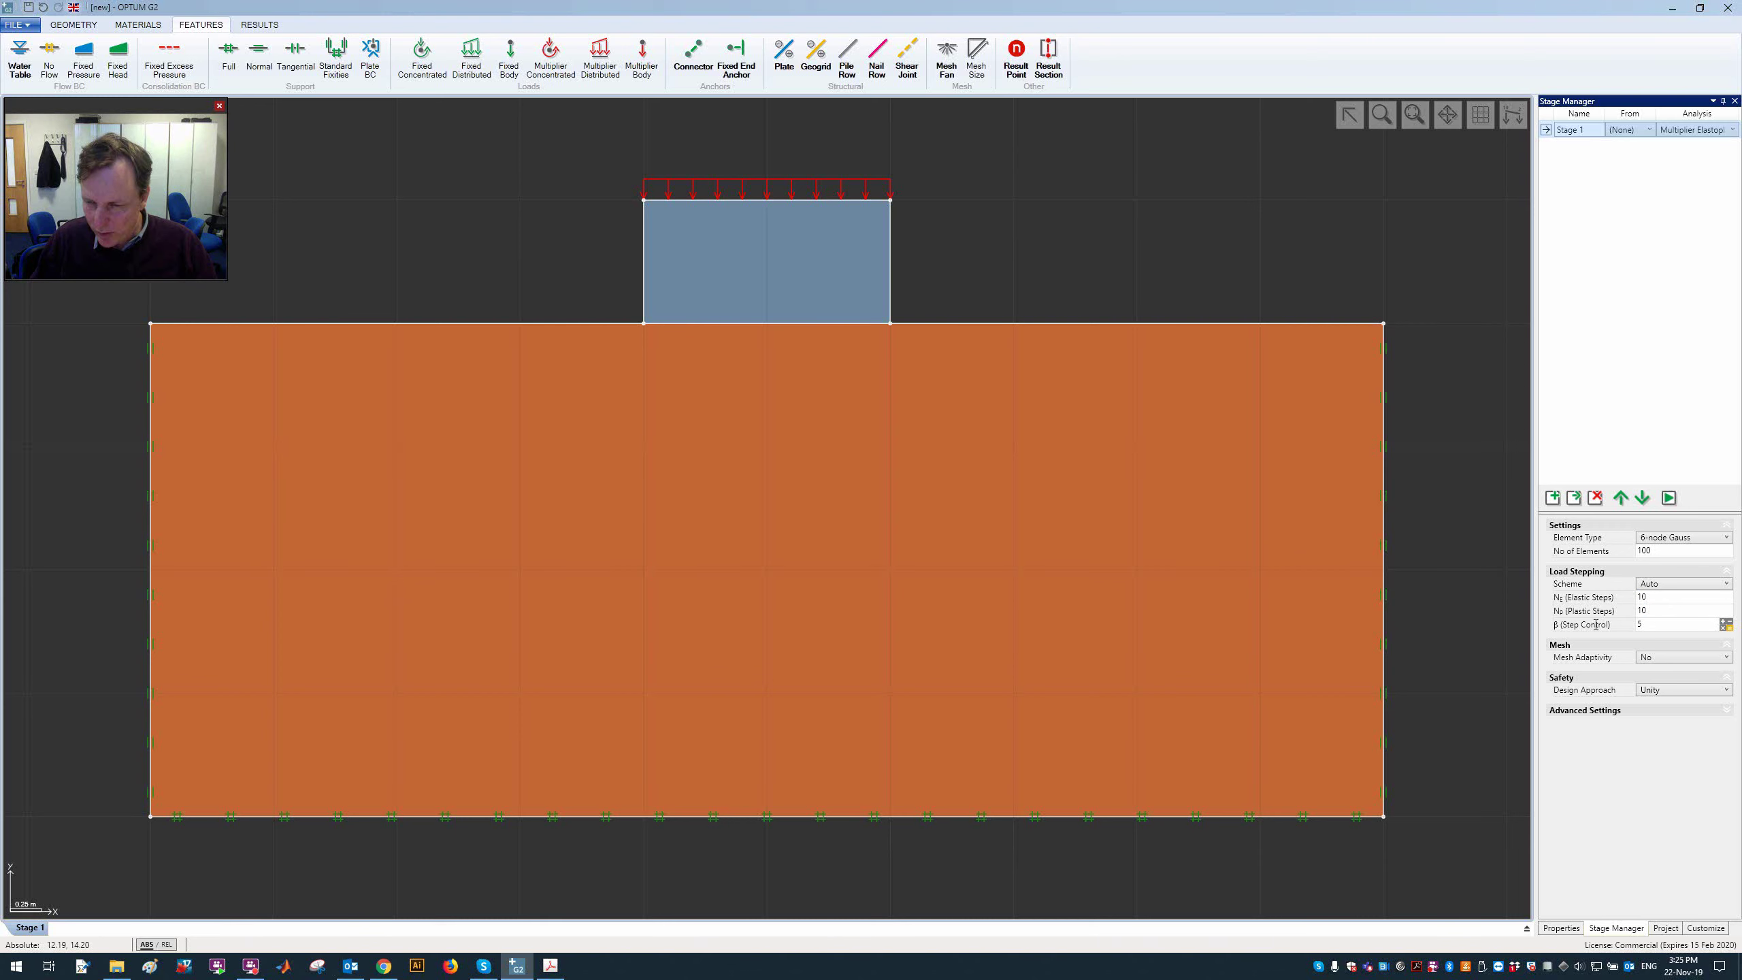
pyautogui.hotkey('alt', 'Tab')
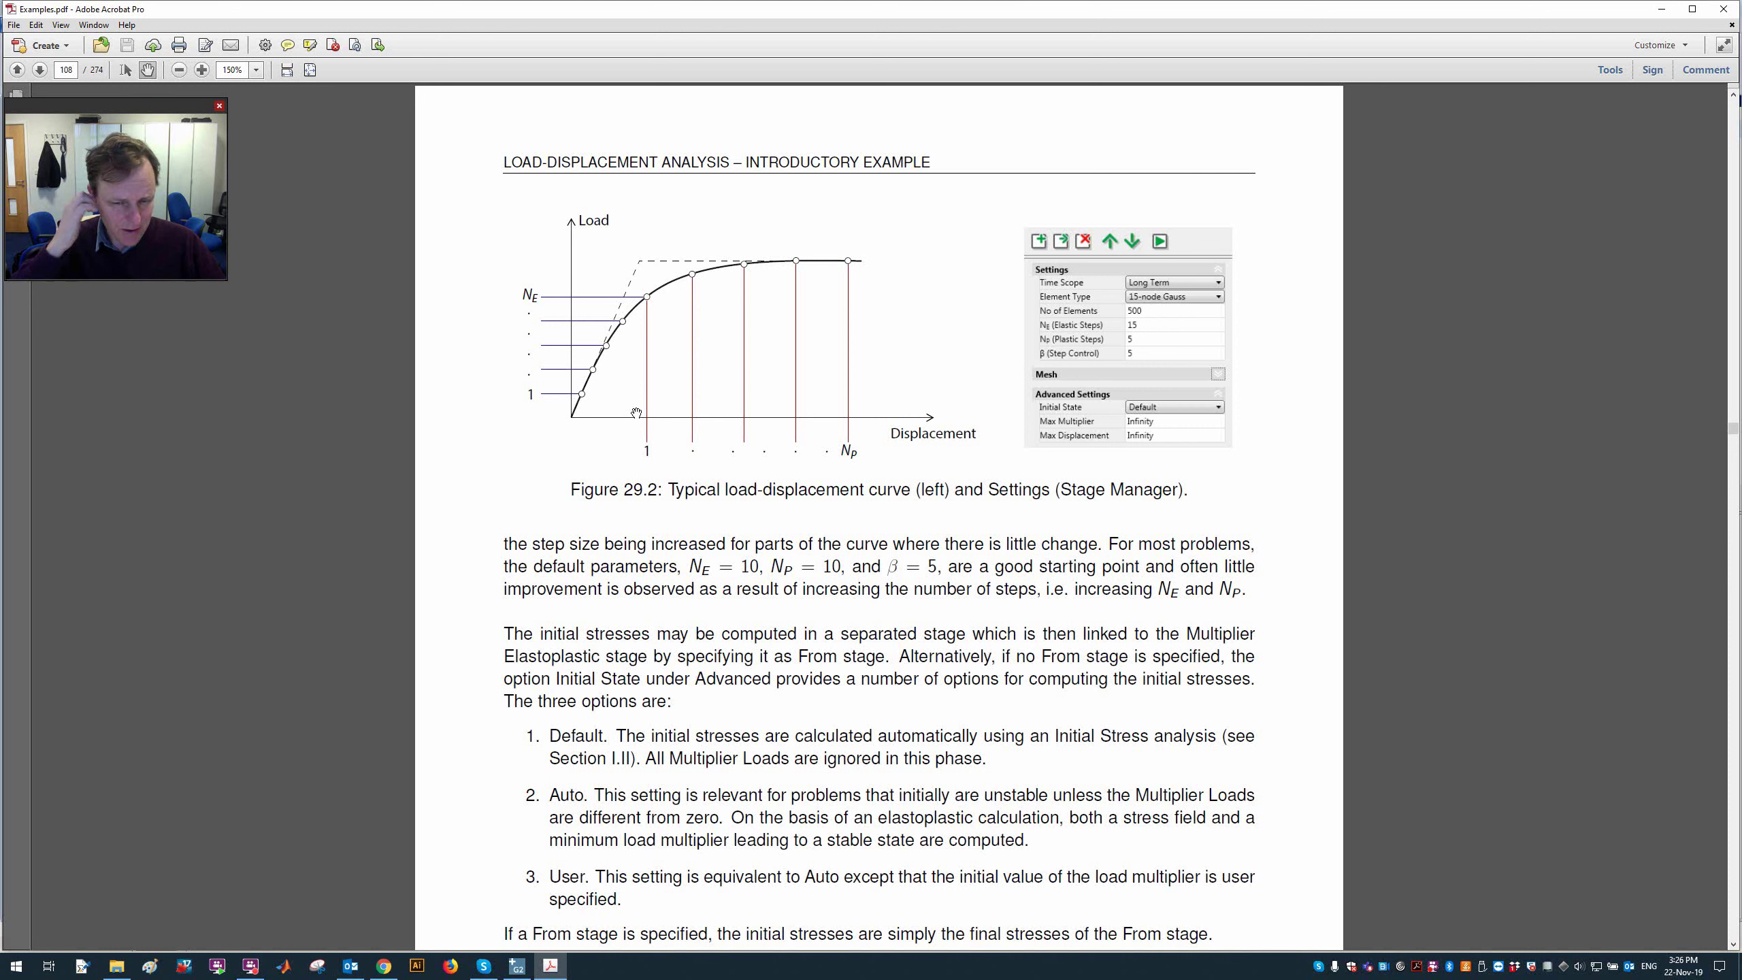
pyautogui.hotkey('alt', 'Tab')
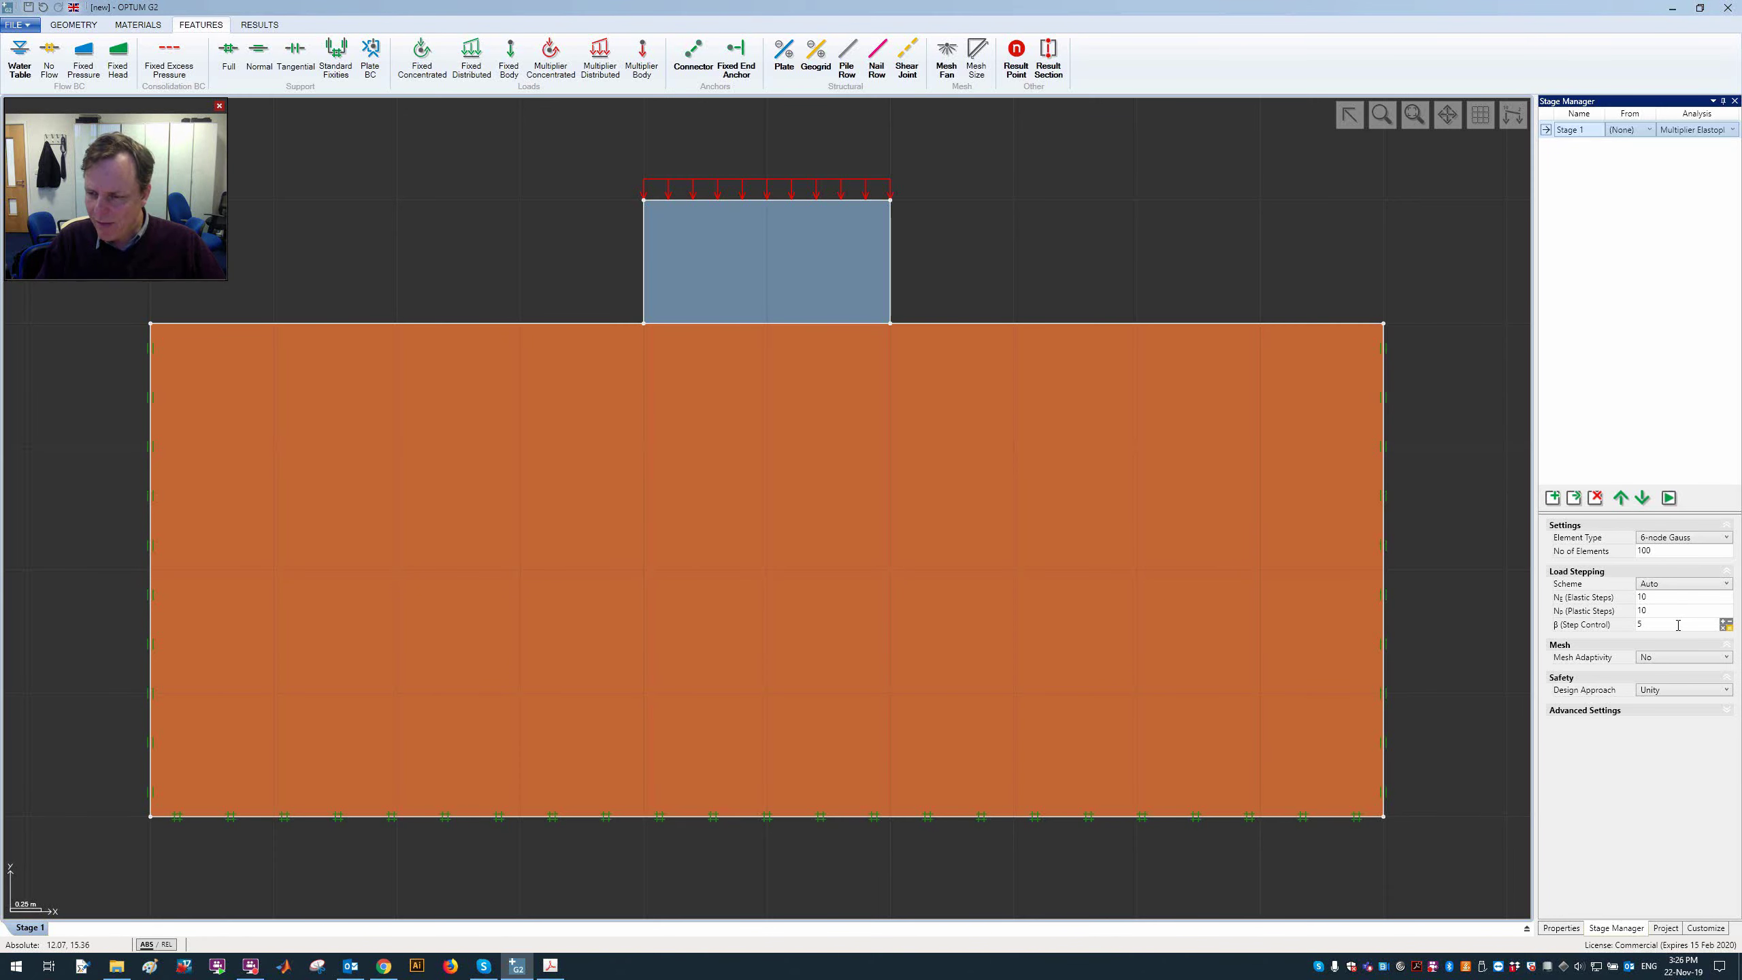
# Step: Run the Stage 1 analysis, inspect the plot of load multiplier against work, and close the run window
pyautogui.click(1668, 497)
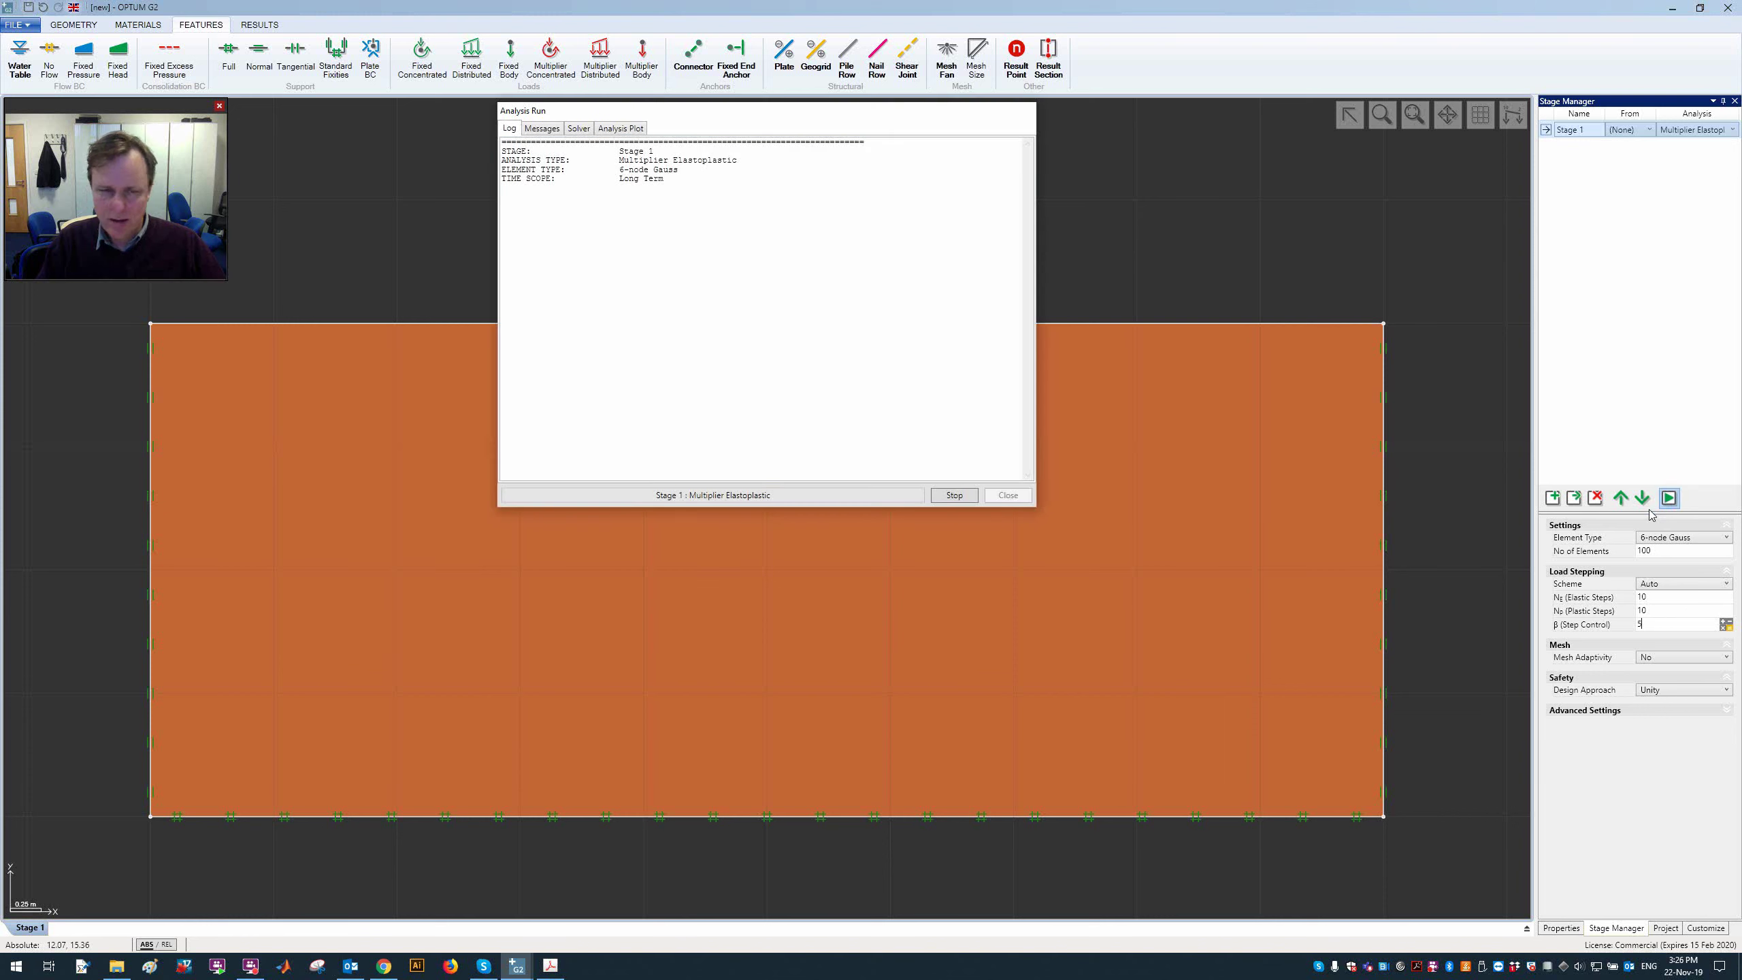
pyautogui.click(631, 129)
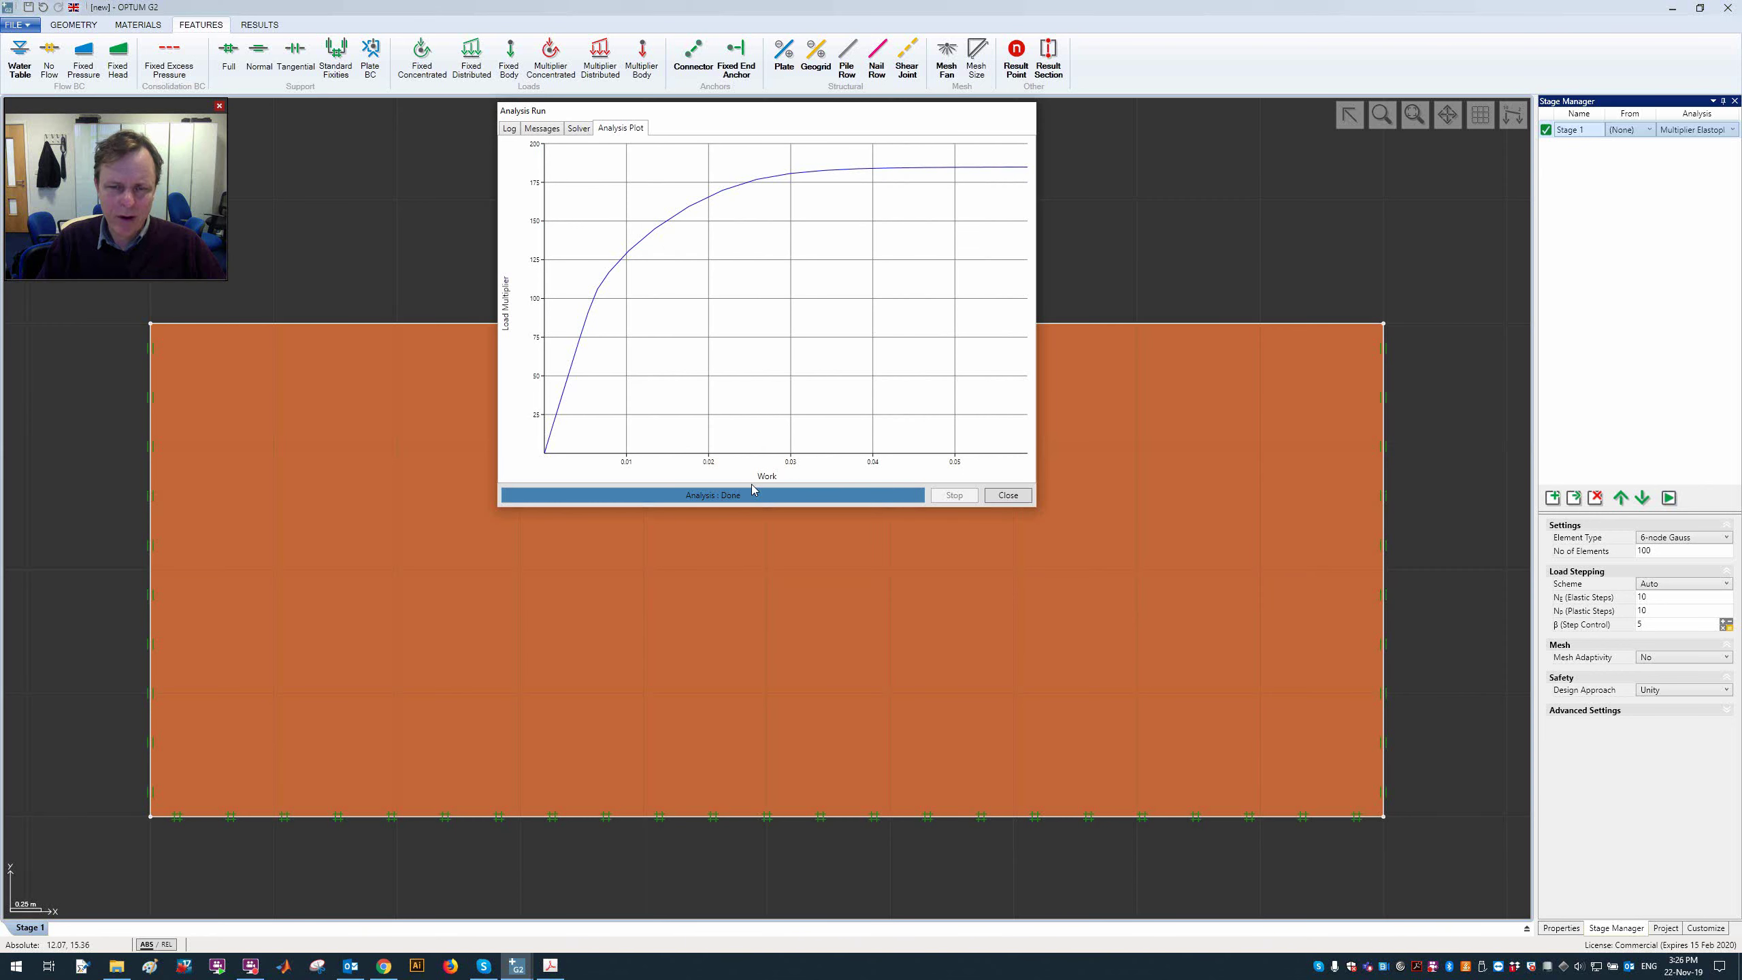
pyautogui.moveTo(780, 119); pyautogui.dragTo(1138, 185)
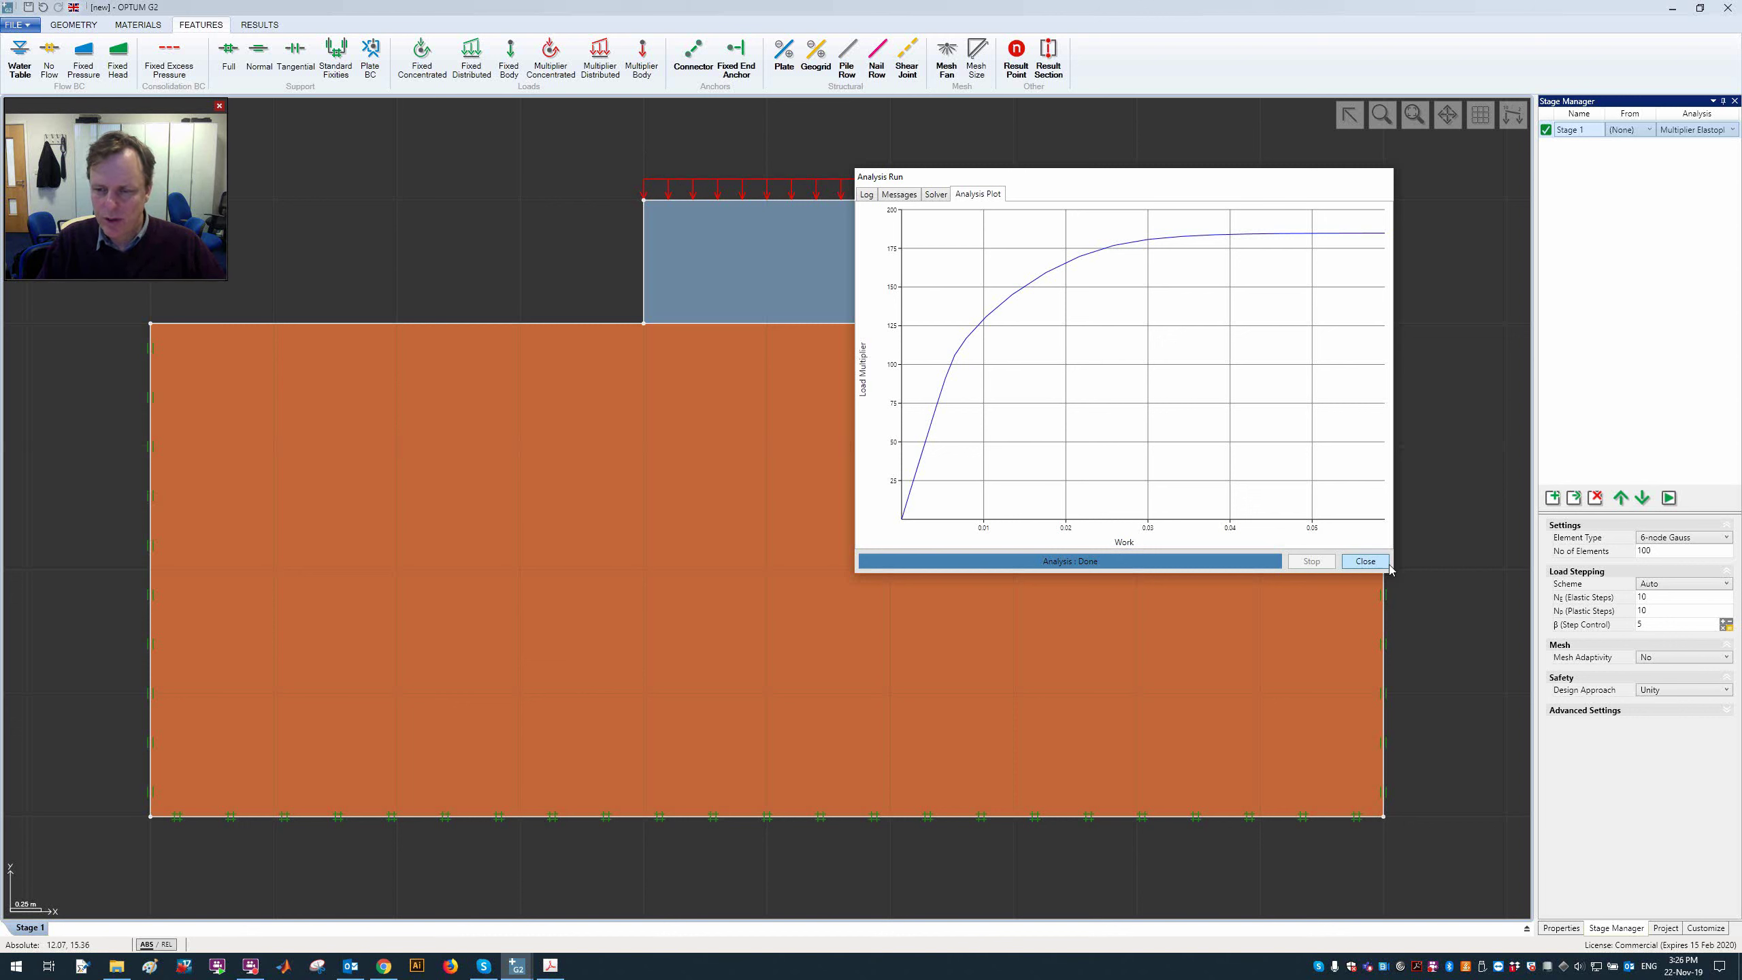
pyautogui.click(1365, 562)
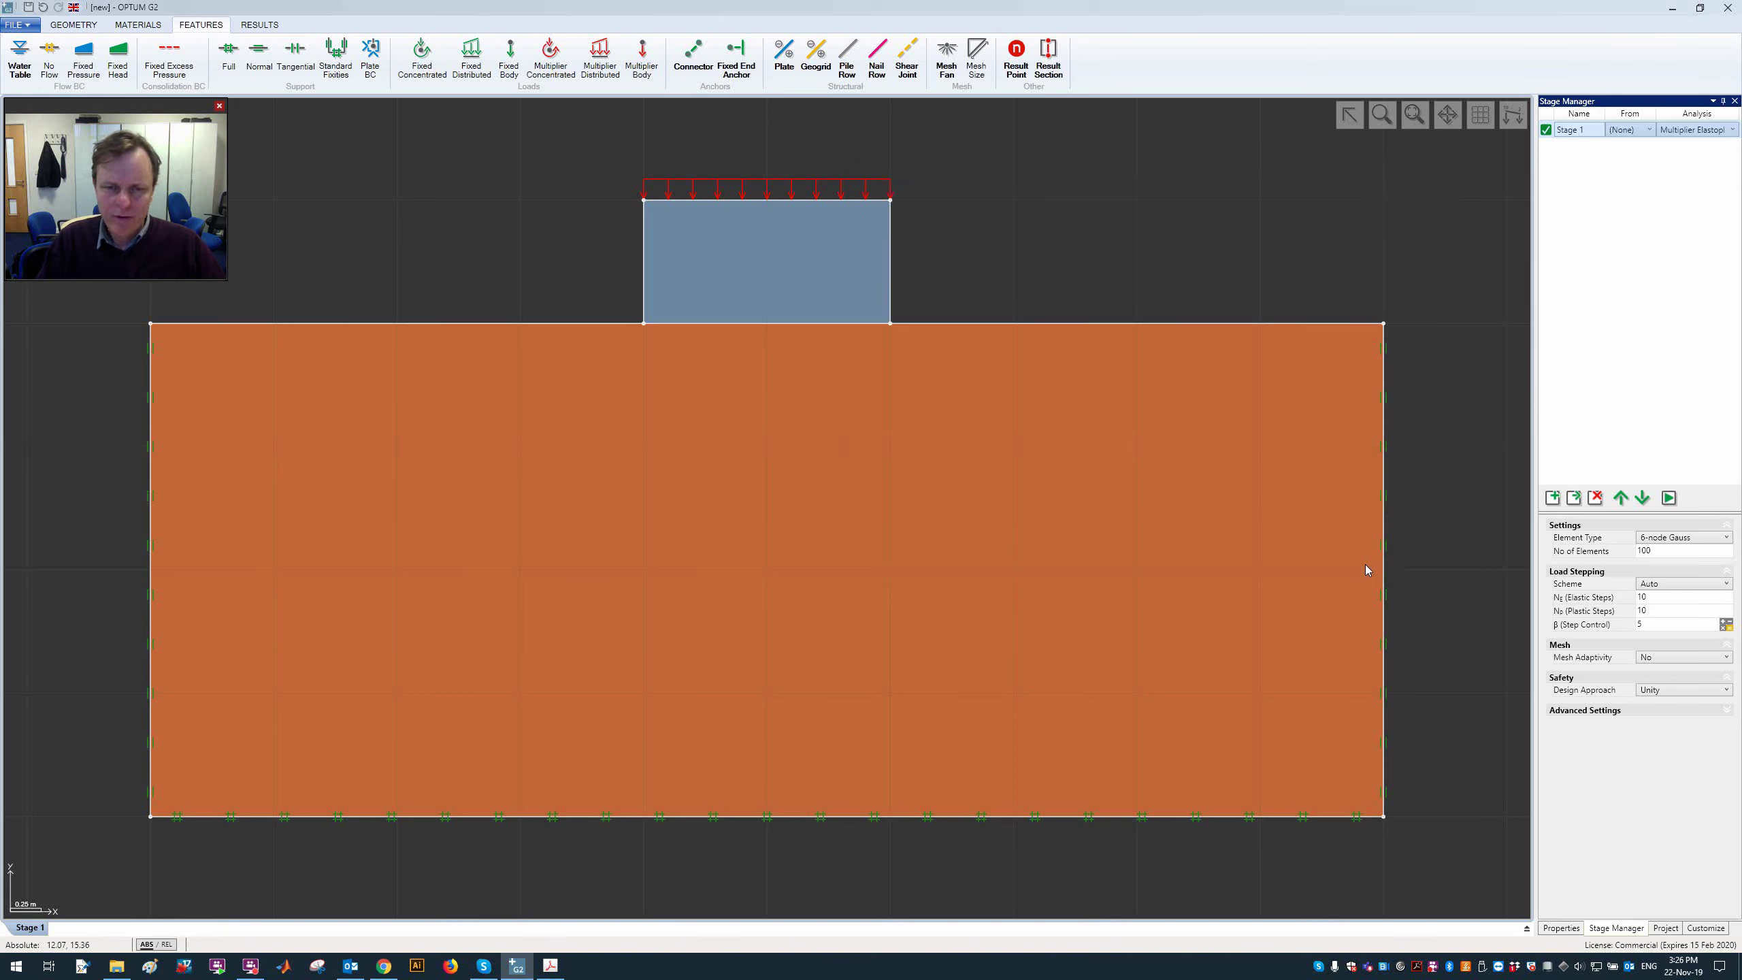
# Step: Play the deformation animation of the mesh, reset it to the undeformed state and return to the geometry
pyautogui.click(617, 66)
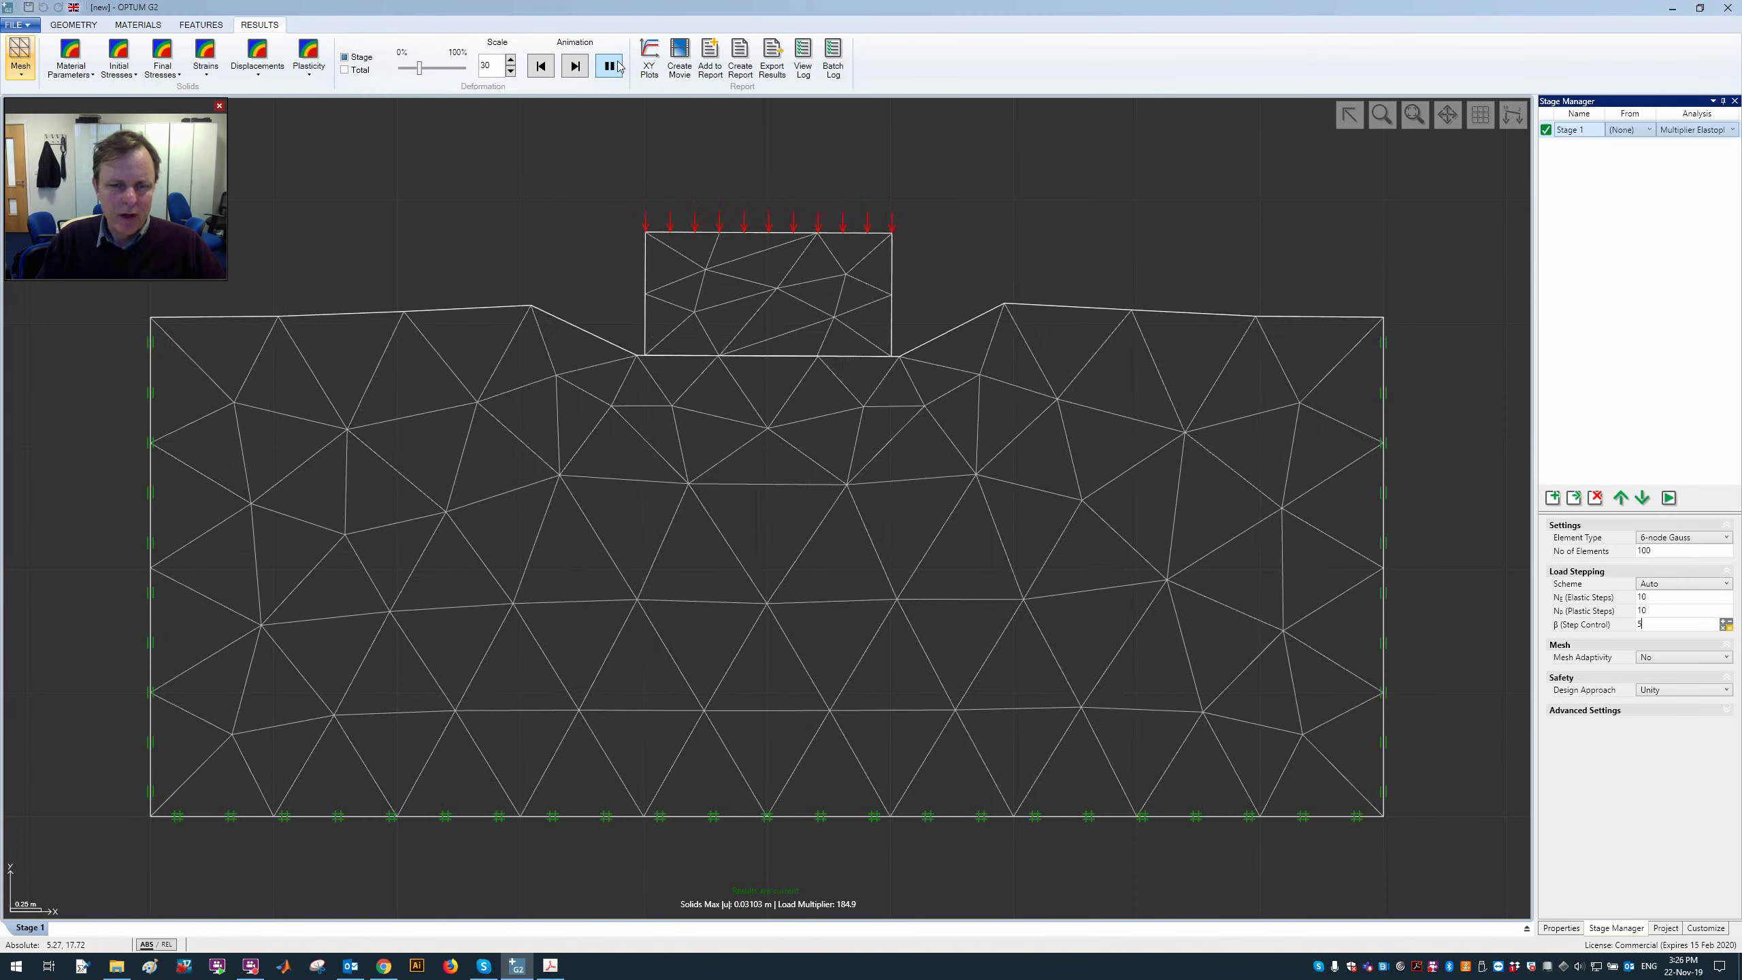
pyautogui.click(542, 69)
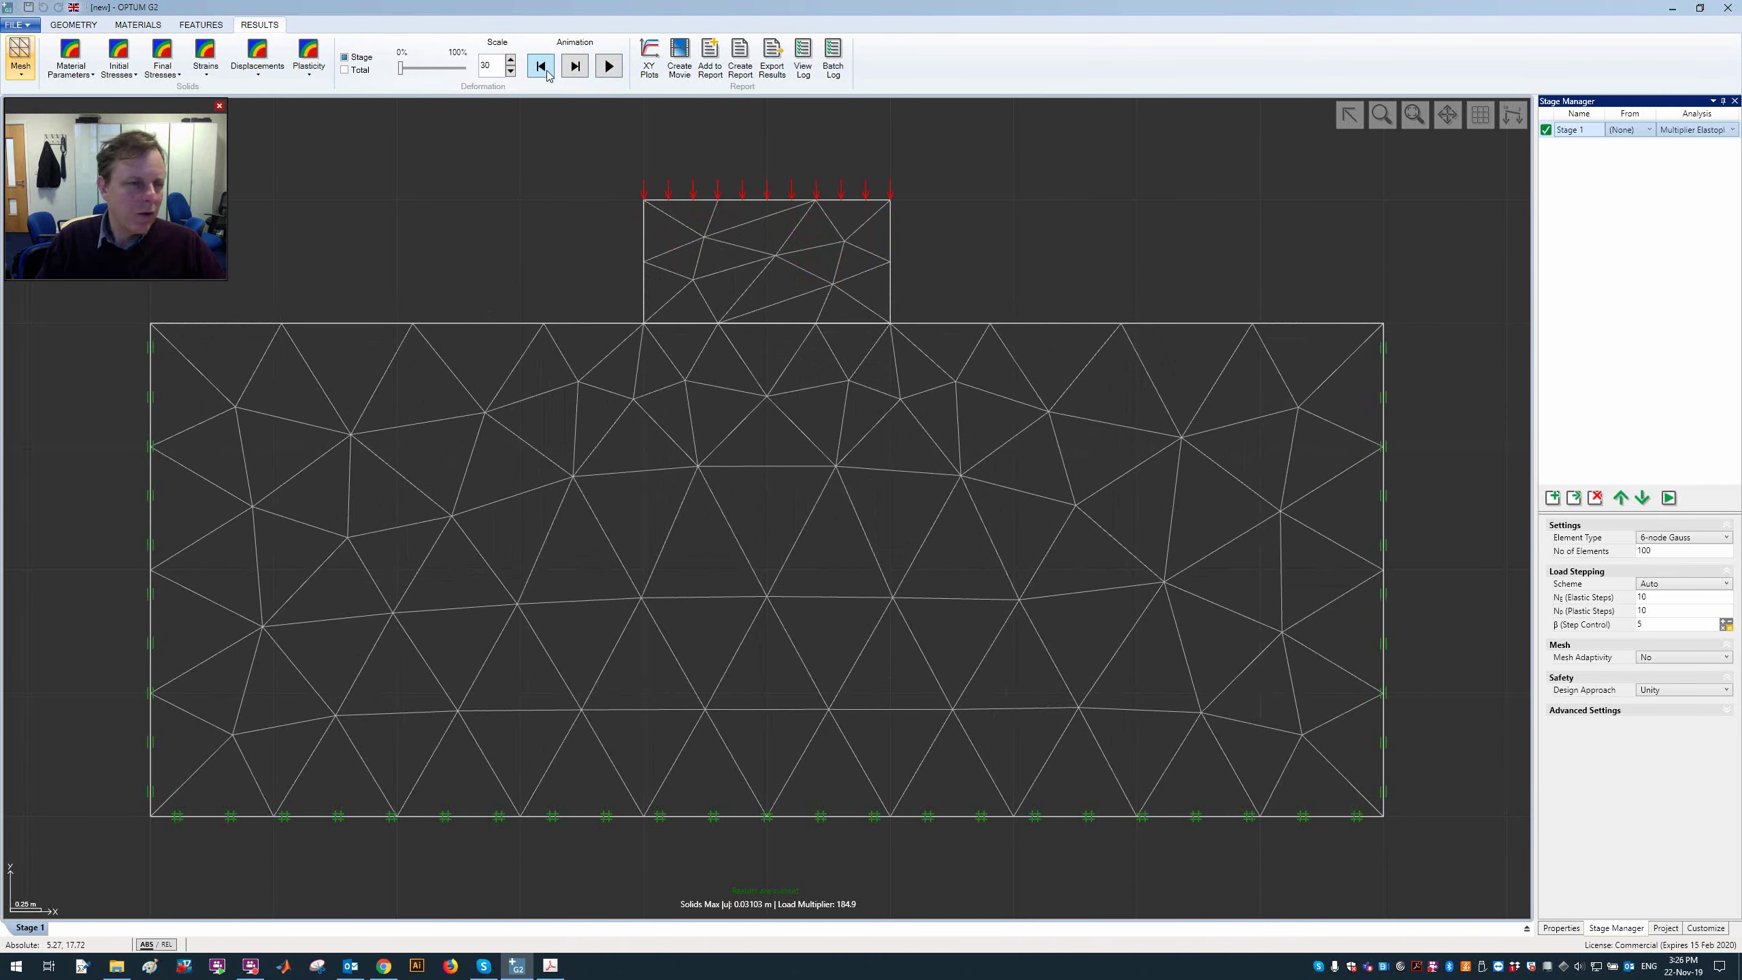
pyautogui.click(75, 24)
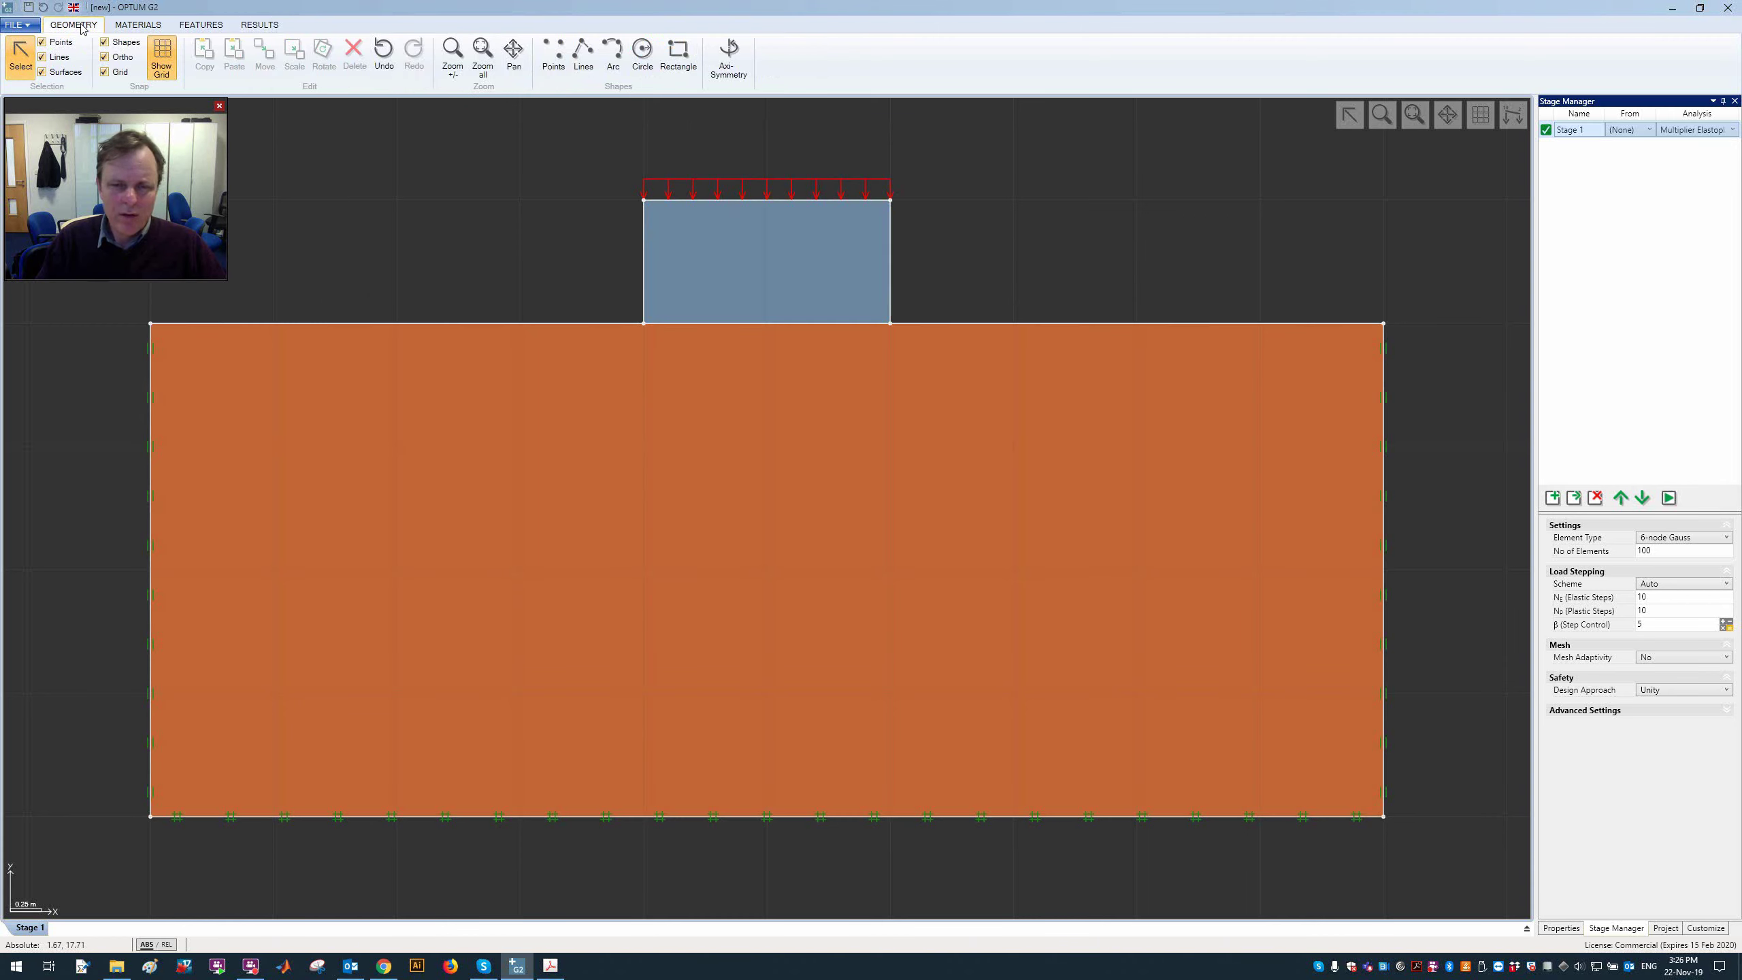
# Step: Assign a result point to the footing's upper-right corner point
pyautogui.click(890, 200)
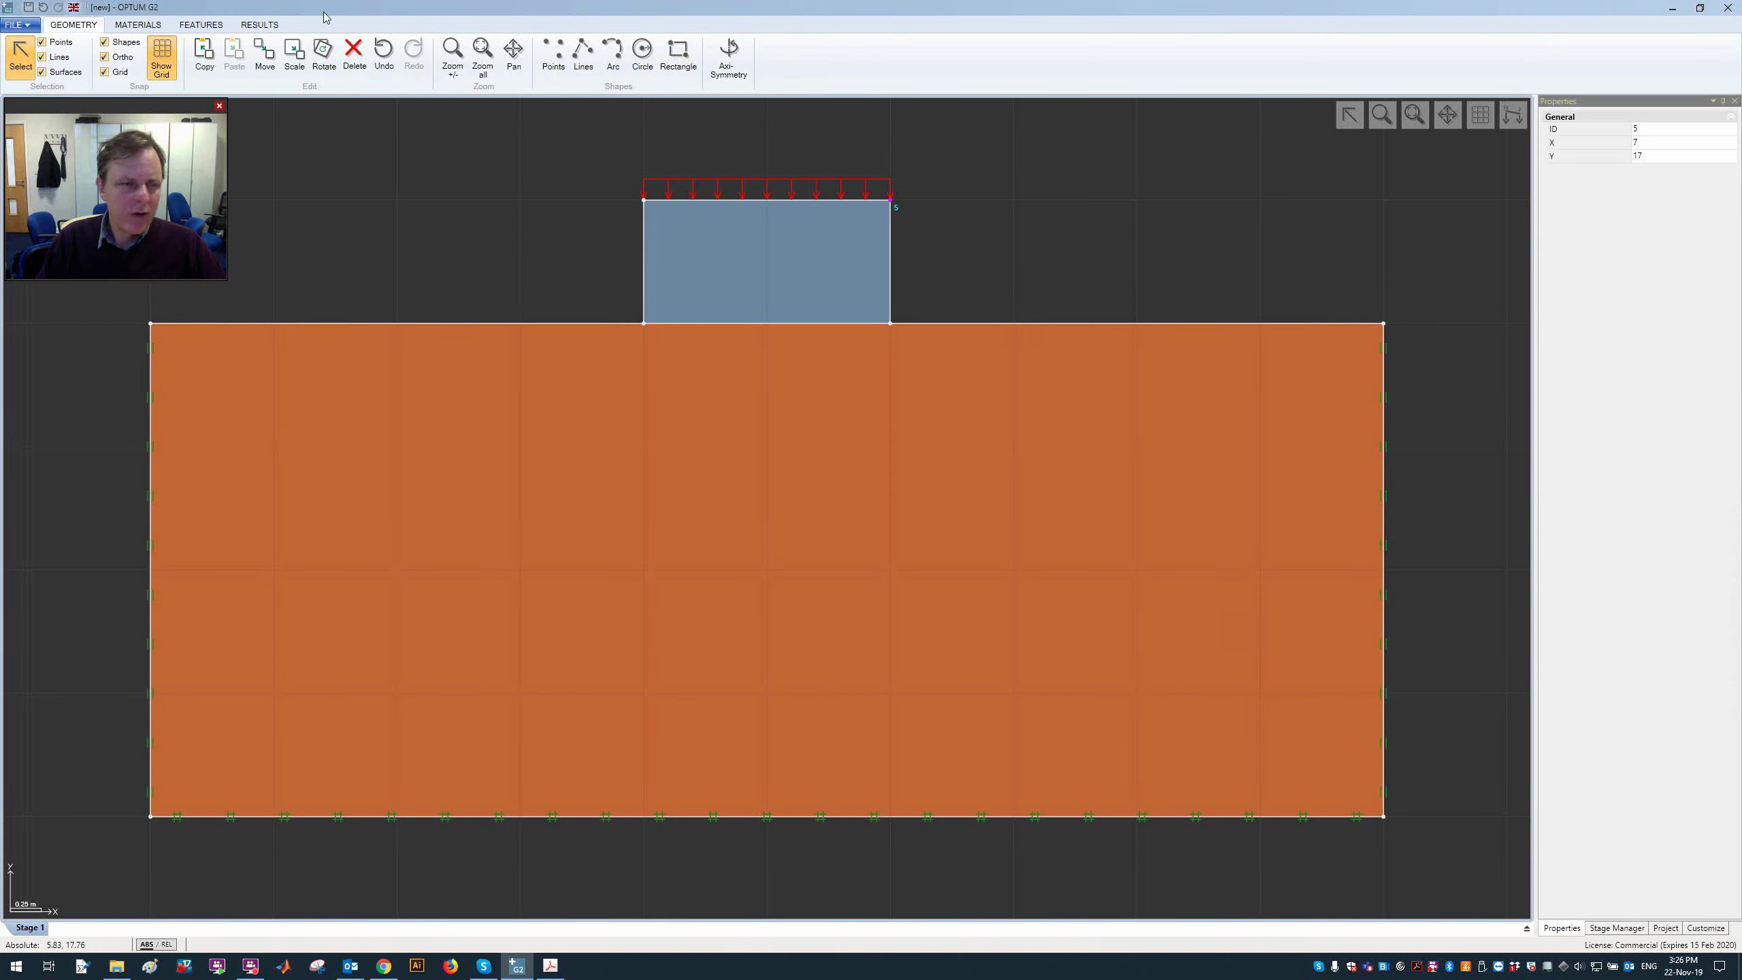
pyautogui.click(195, 25)
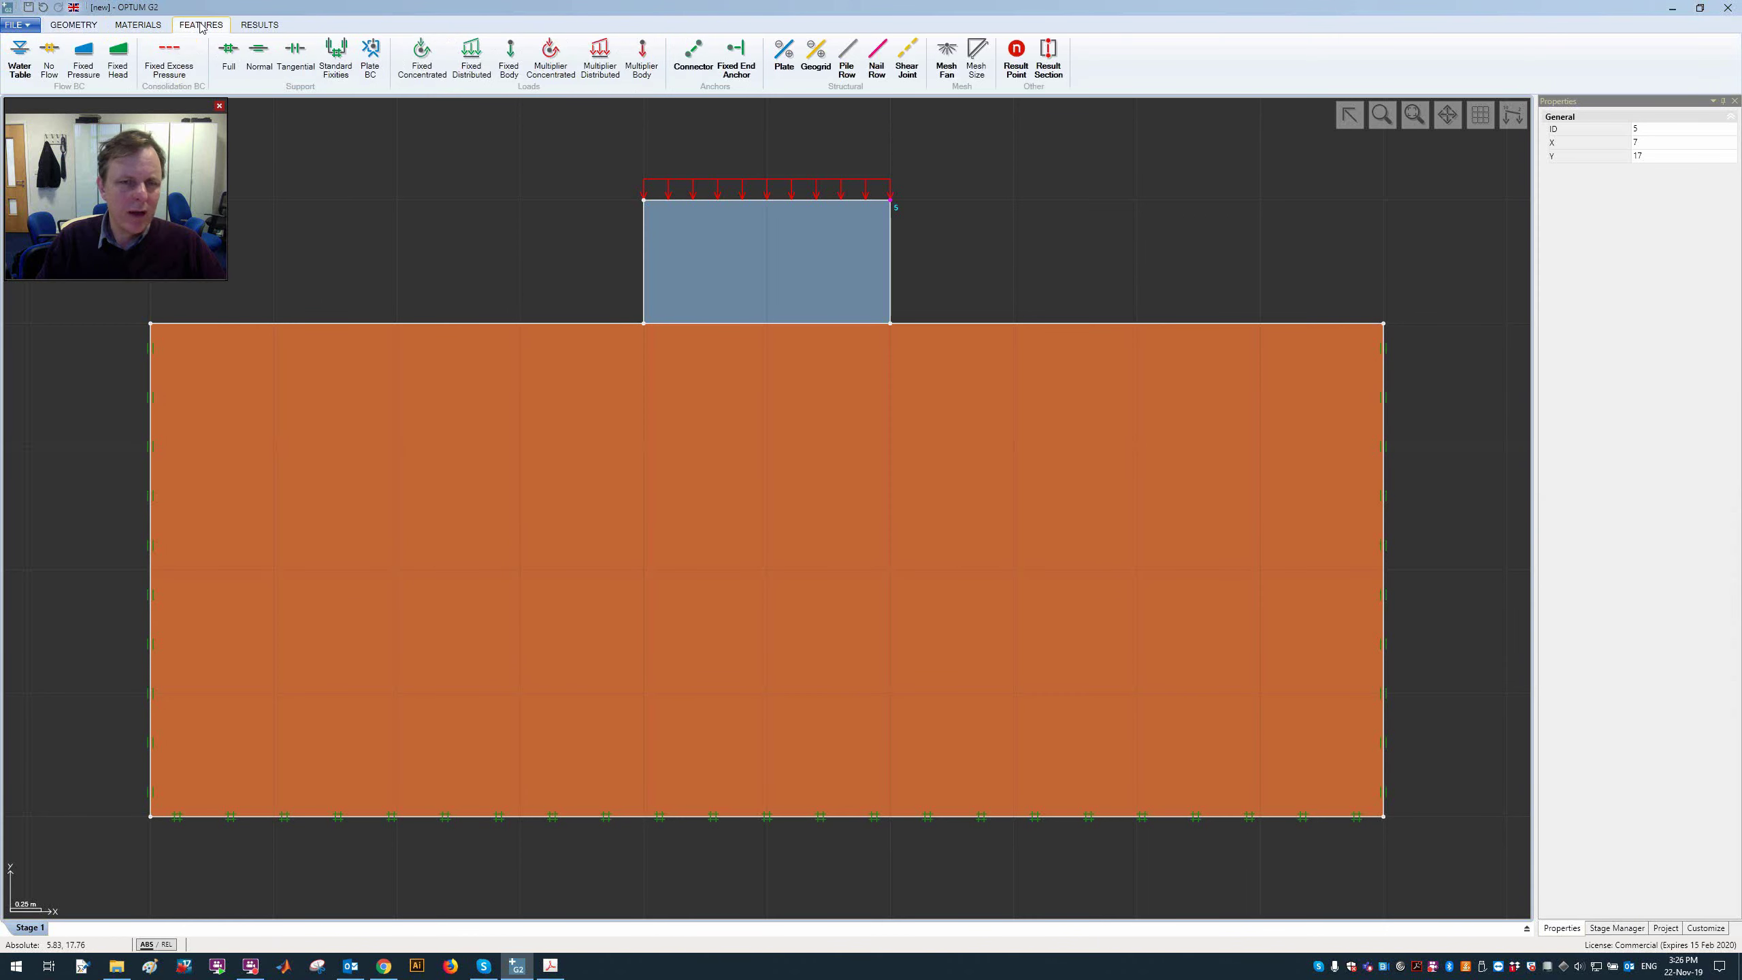
pyautogui.click(1016, 59)
pyautogui.click(1037, 139)
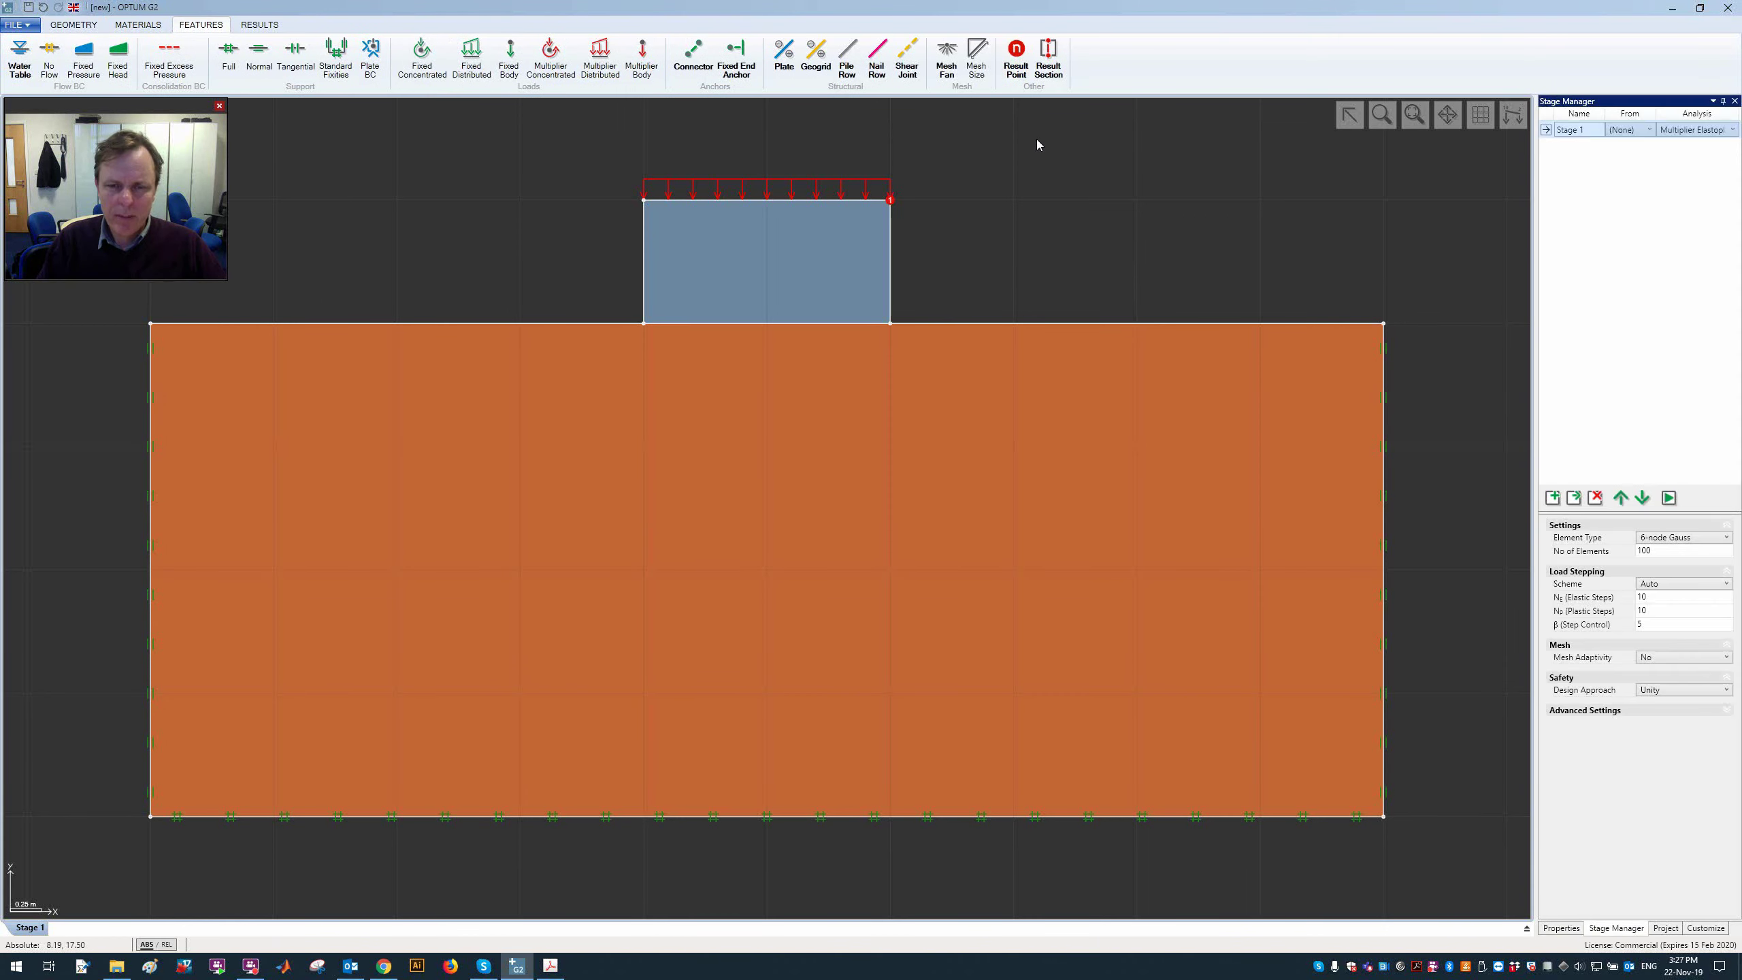
# Step: Rerun the Stage 1 analysis, view the plot of load multiplier against work, and close the run window
pyautogui.click(1669, 497)
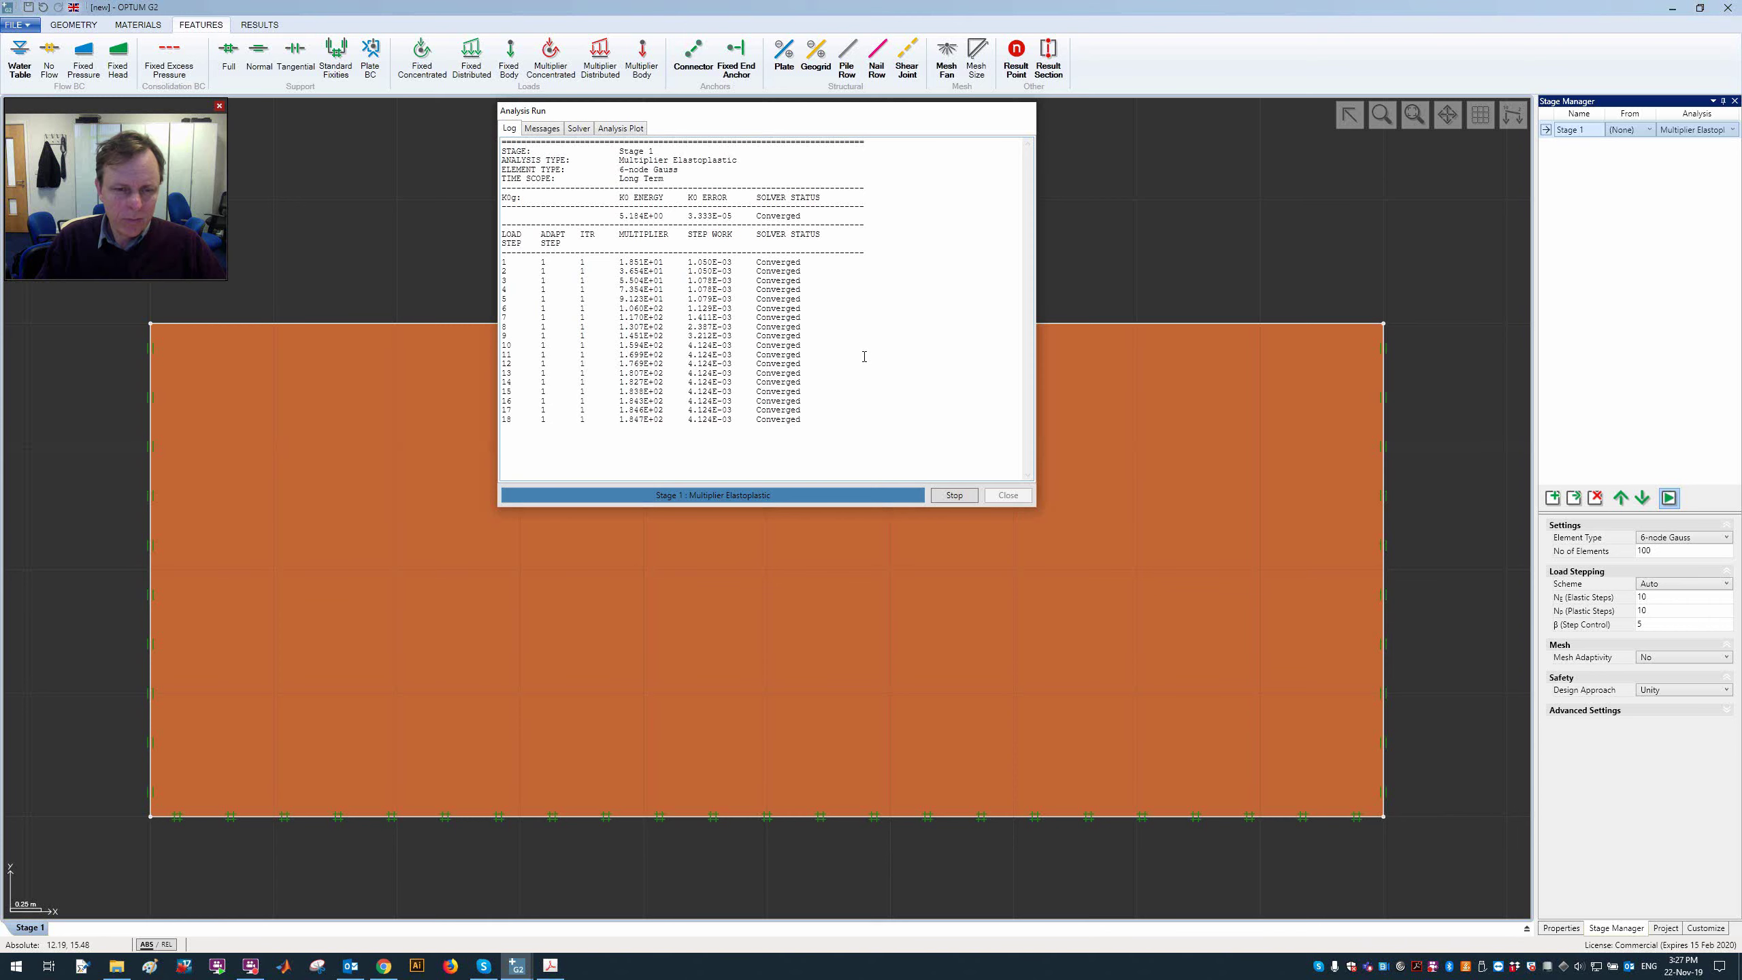
pyautogui.click(614, 130)
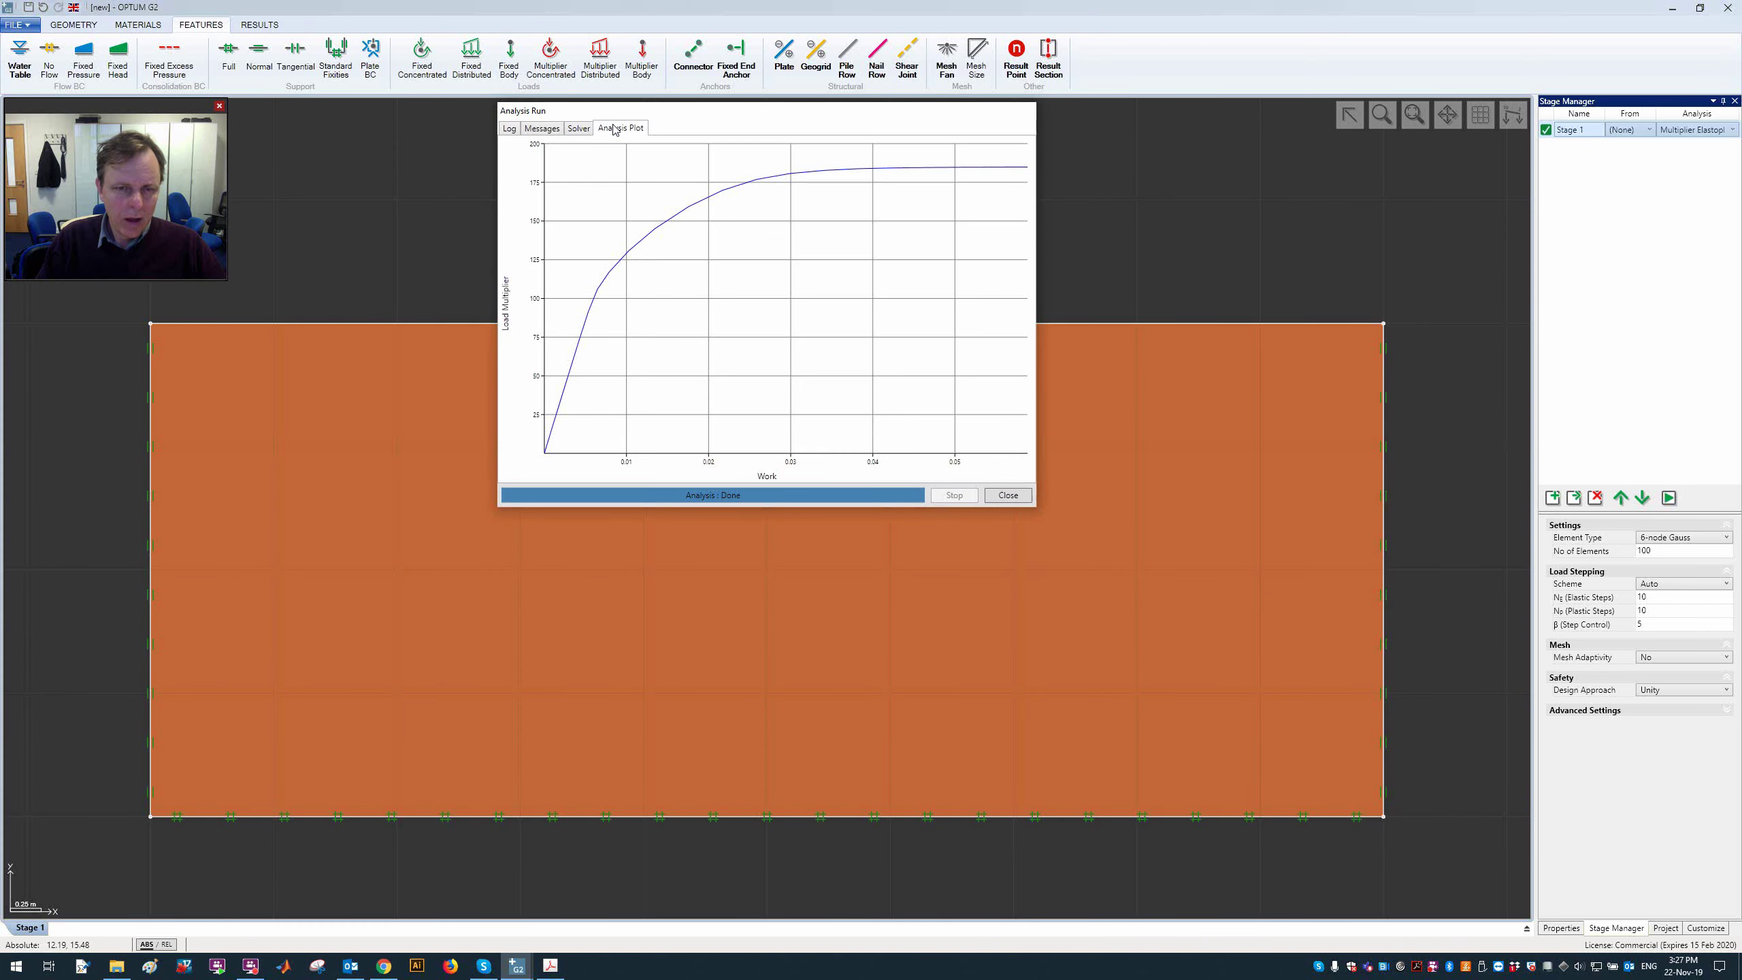
pyautogui.click(1014, 495)
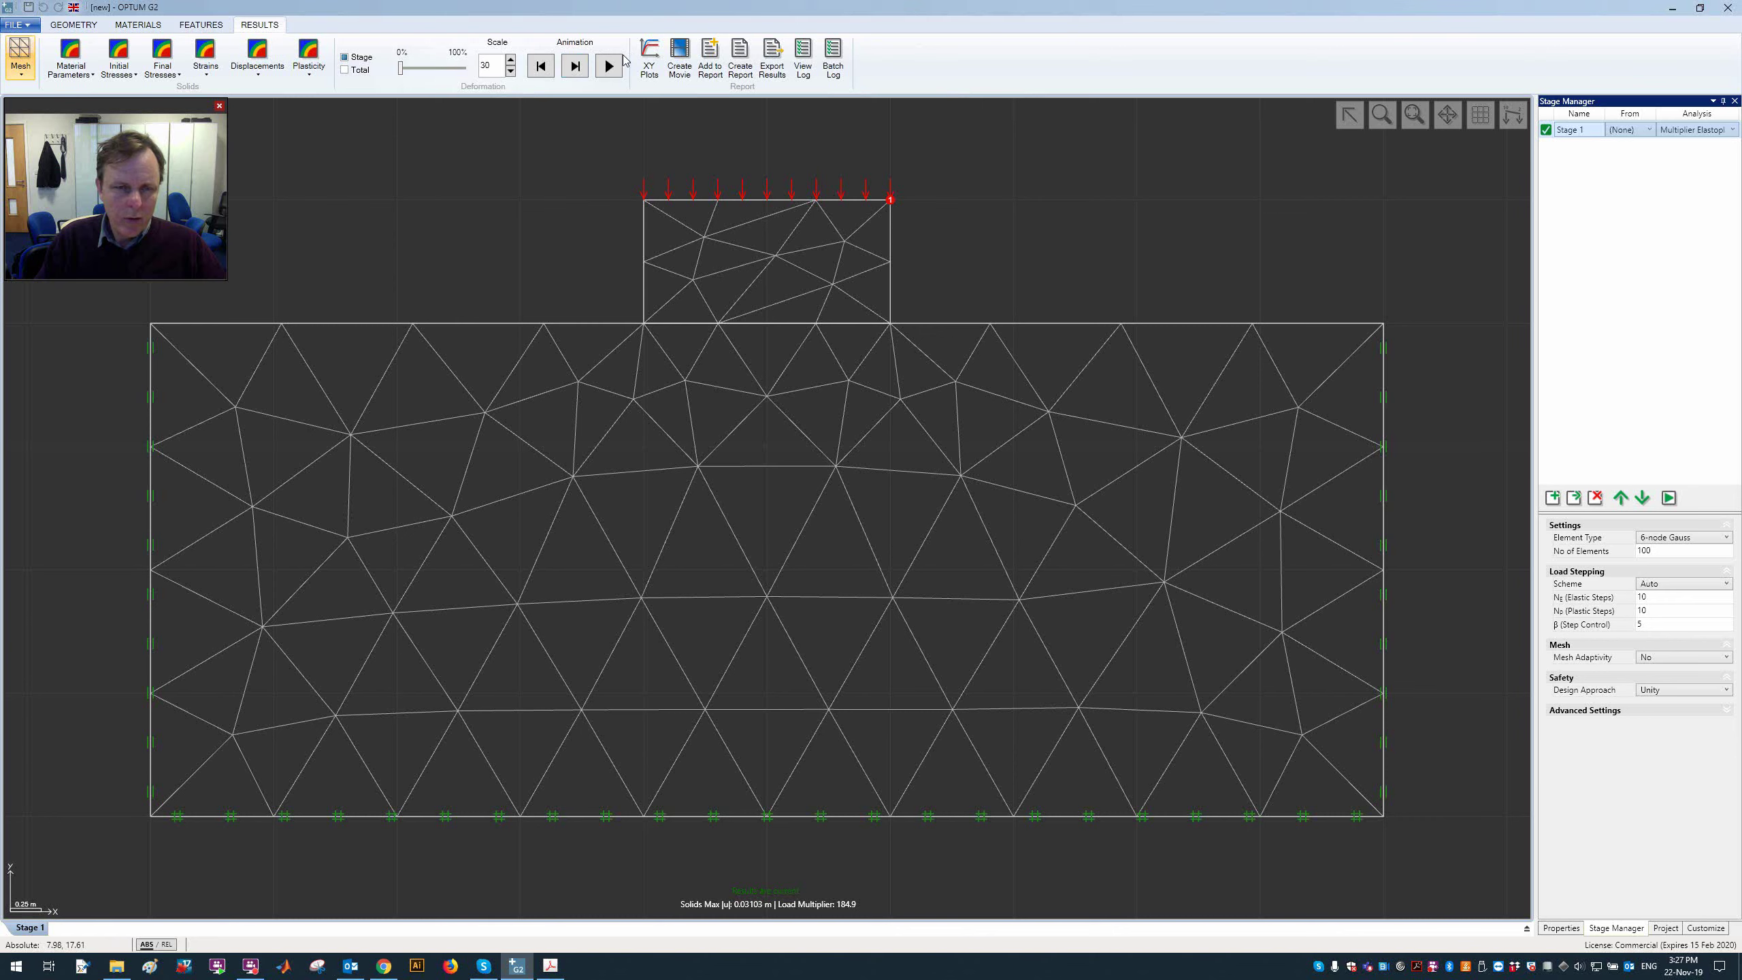
# Step: Create an X-Y plot for Stage 1 of Global Load Multiplier against the vertical displacement u_y of Point 1 (Solid)
pyautogui.click(654, 62)
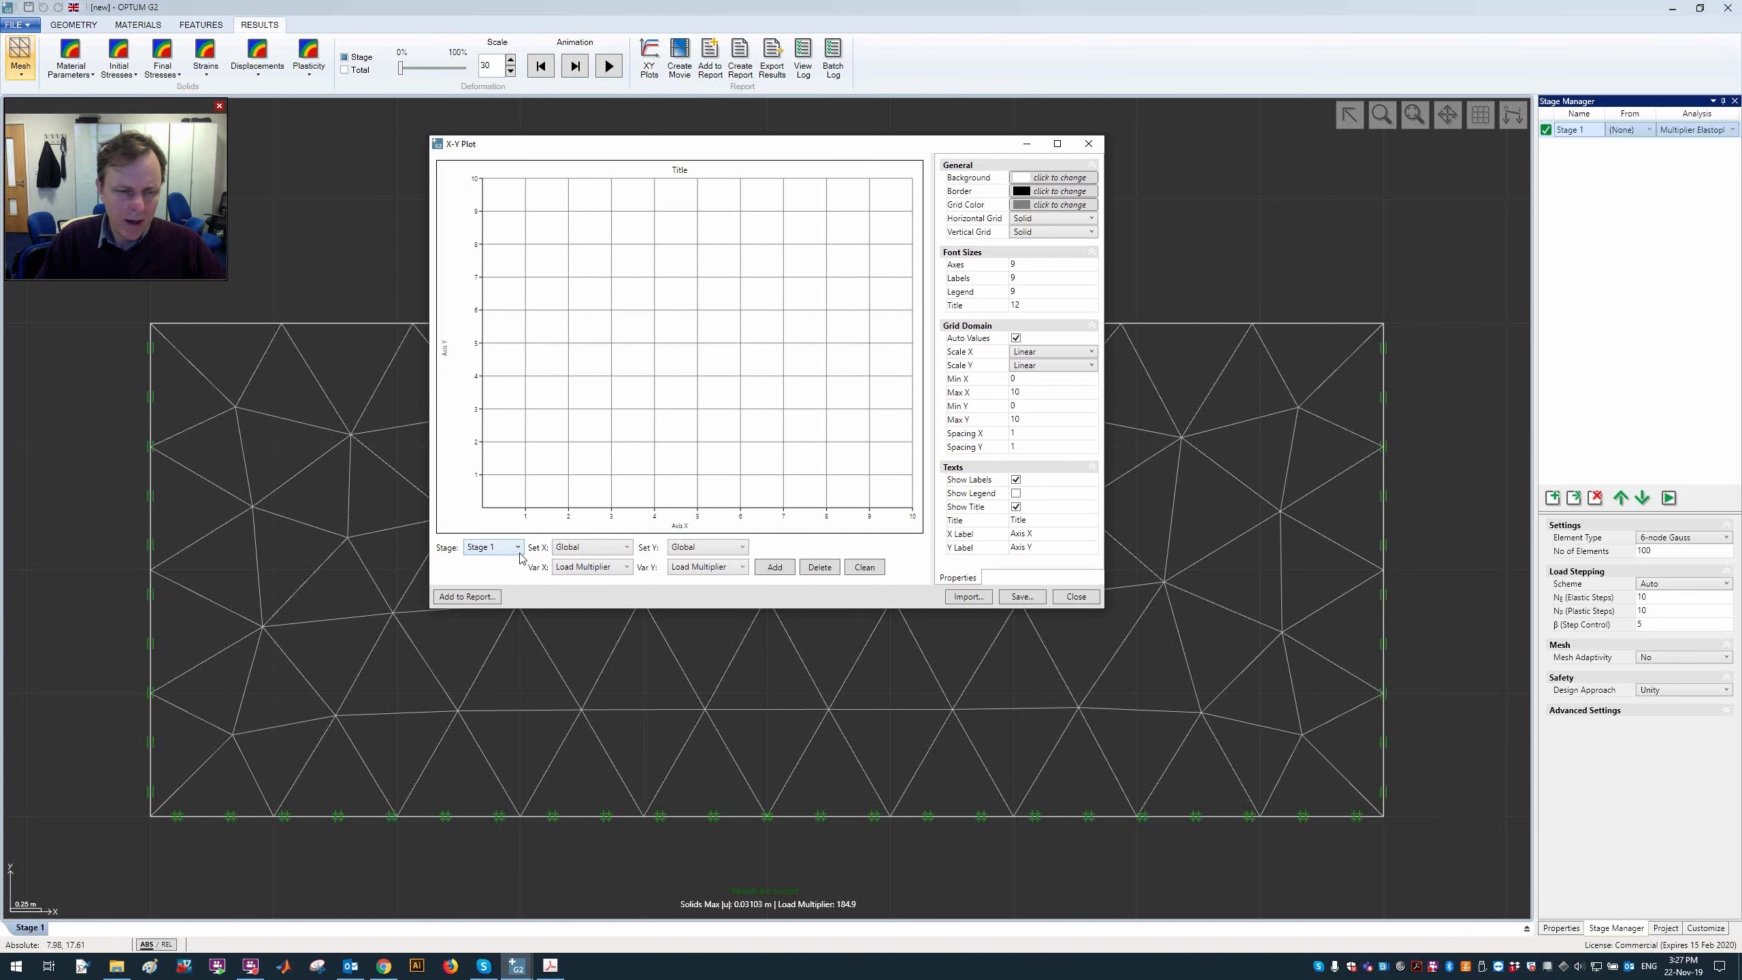
pyautogui.click(590, 547)
pyautogui.click(589, 574)
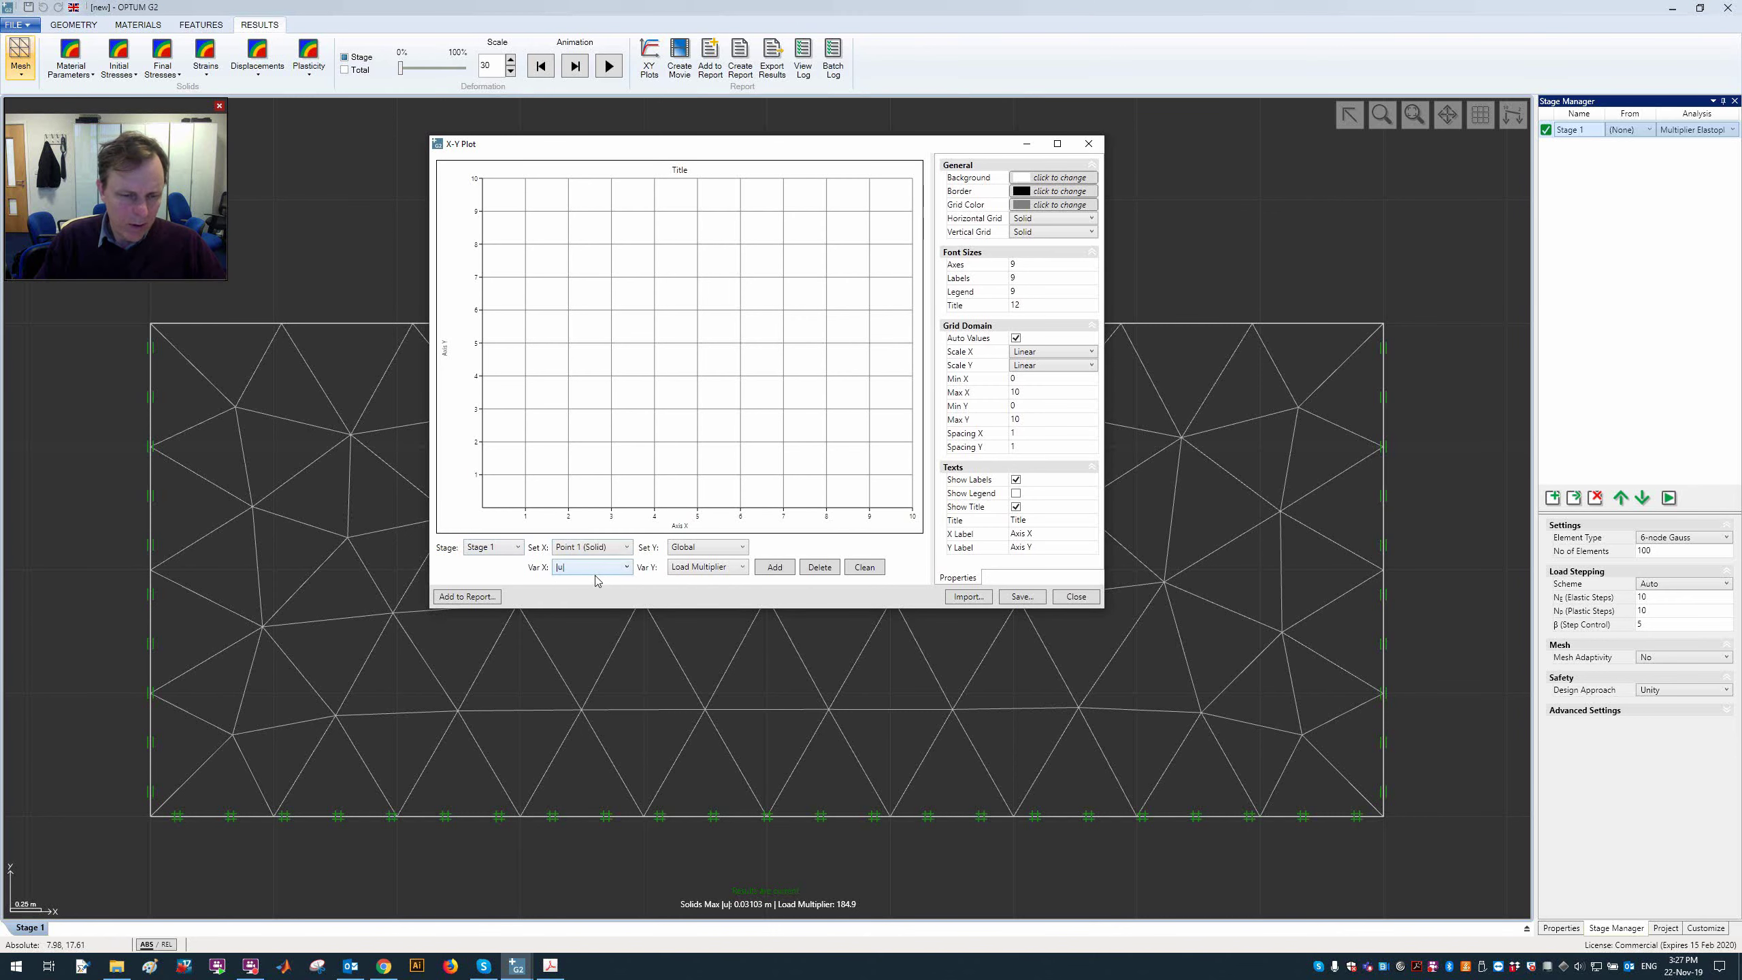
pyautogui.click(595, 576)
pyautogui.click(605, 613)
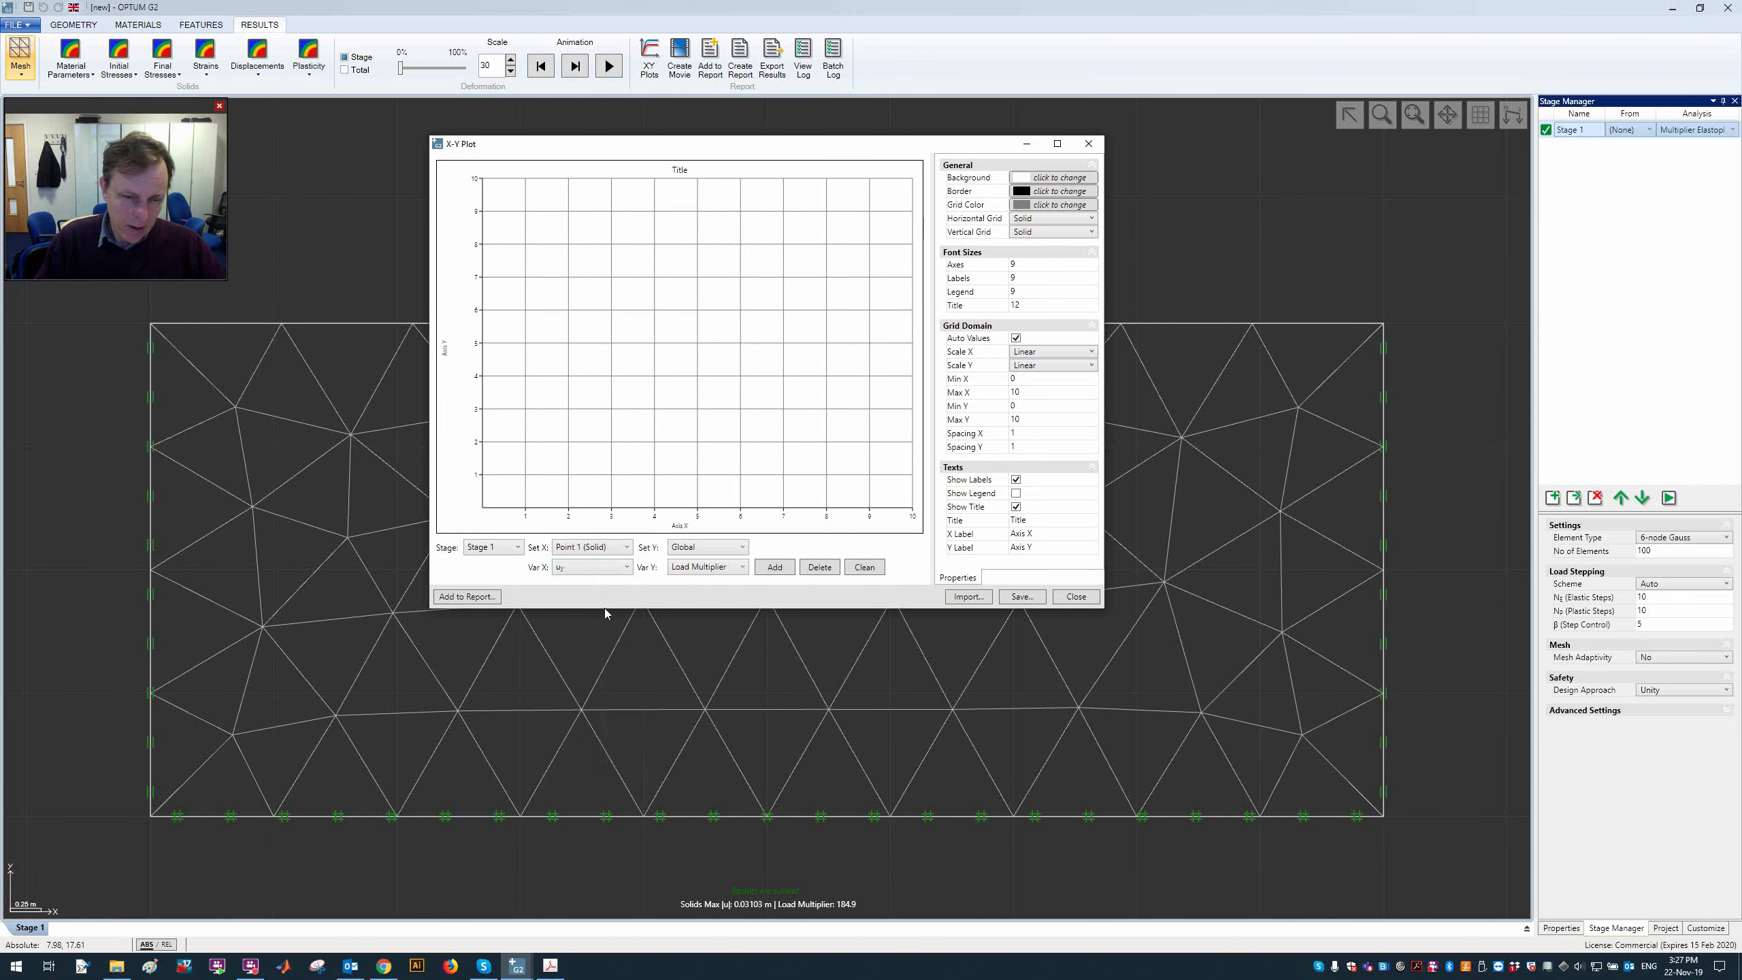
pyautogui.click(777, 568)
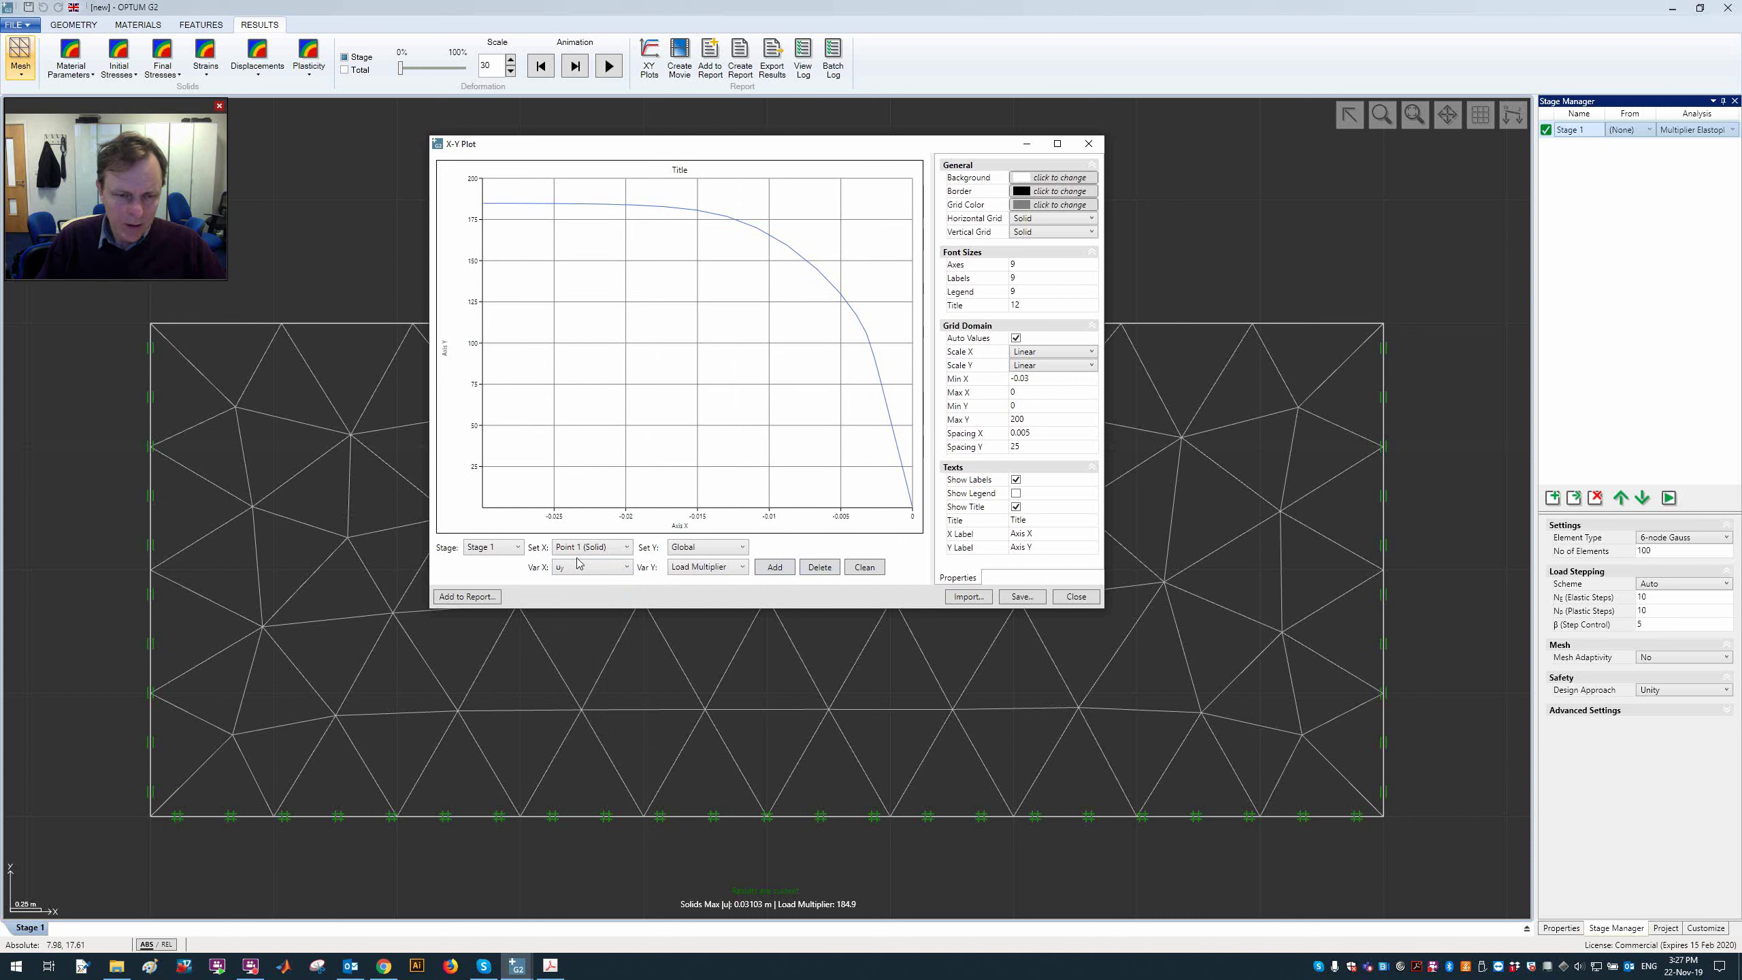
# Step: Replace the plotted curve with one of Load Multiplier against the displacement magnitude |u| of Point 1
pyautogui.click(595, 569)
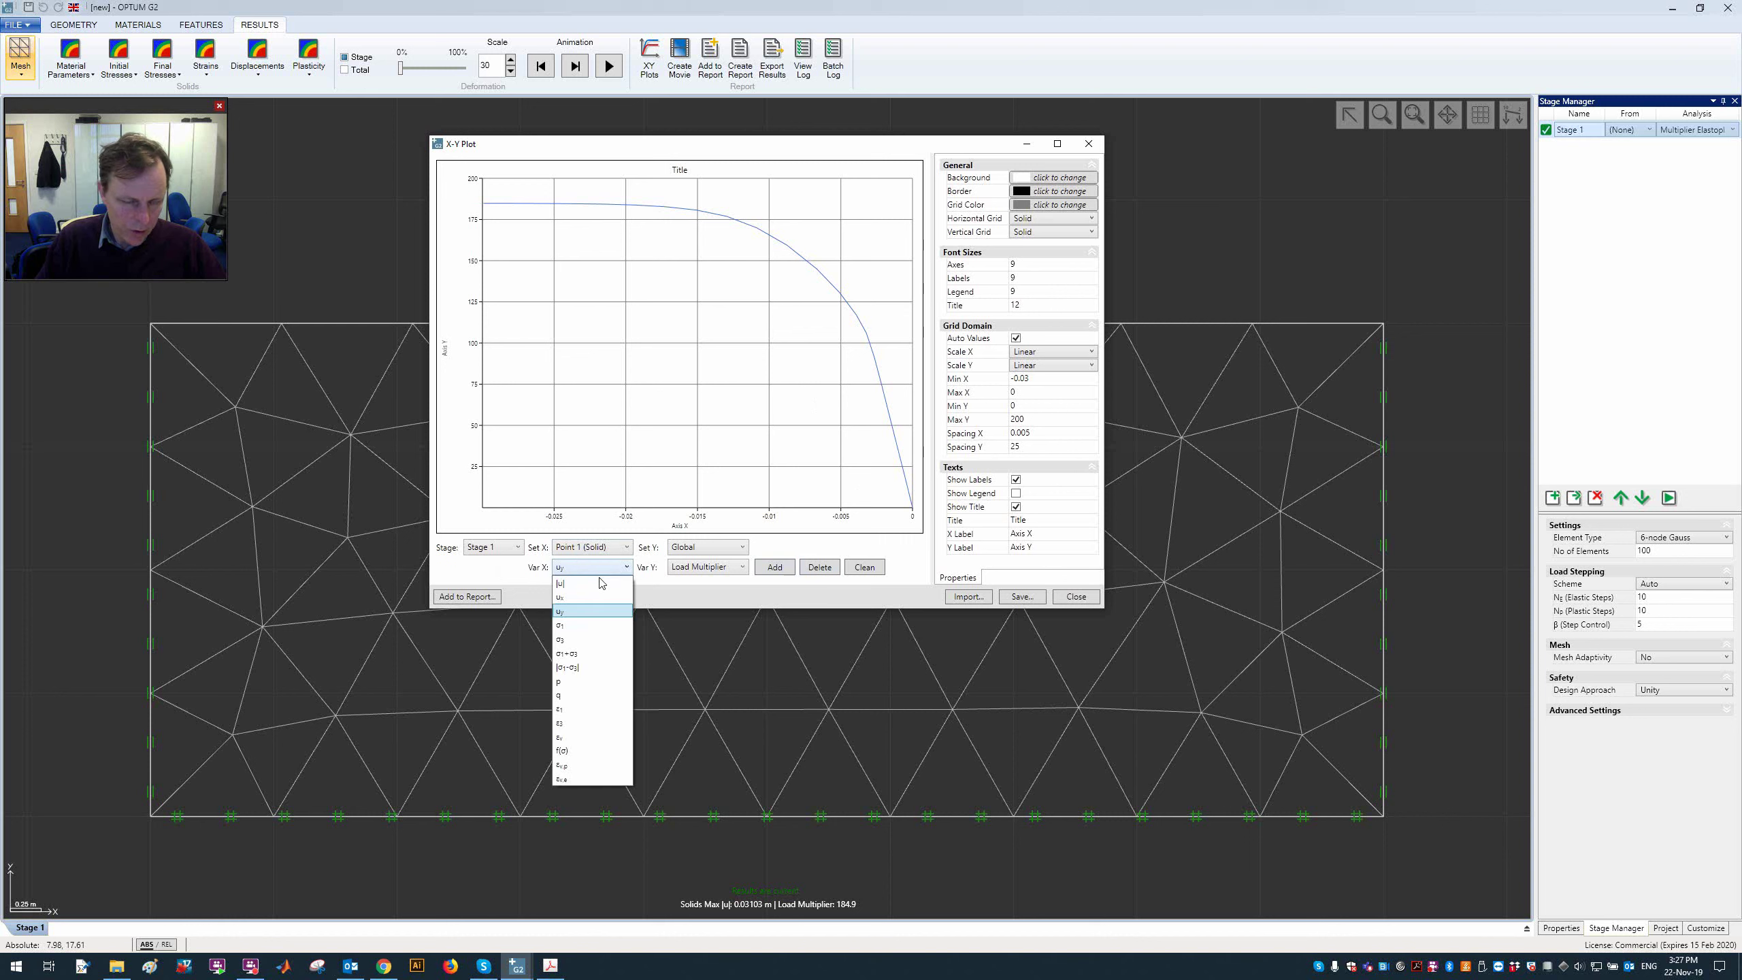
pyautogui.click(602, 584)
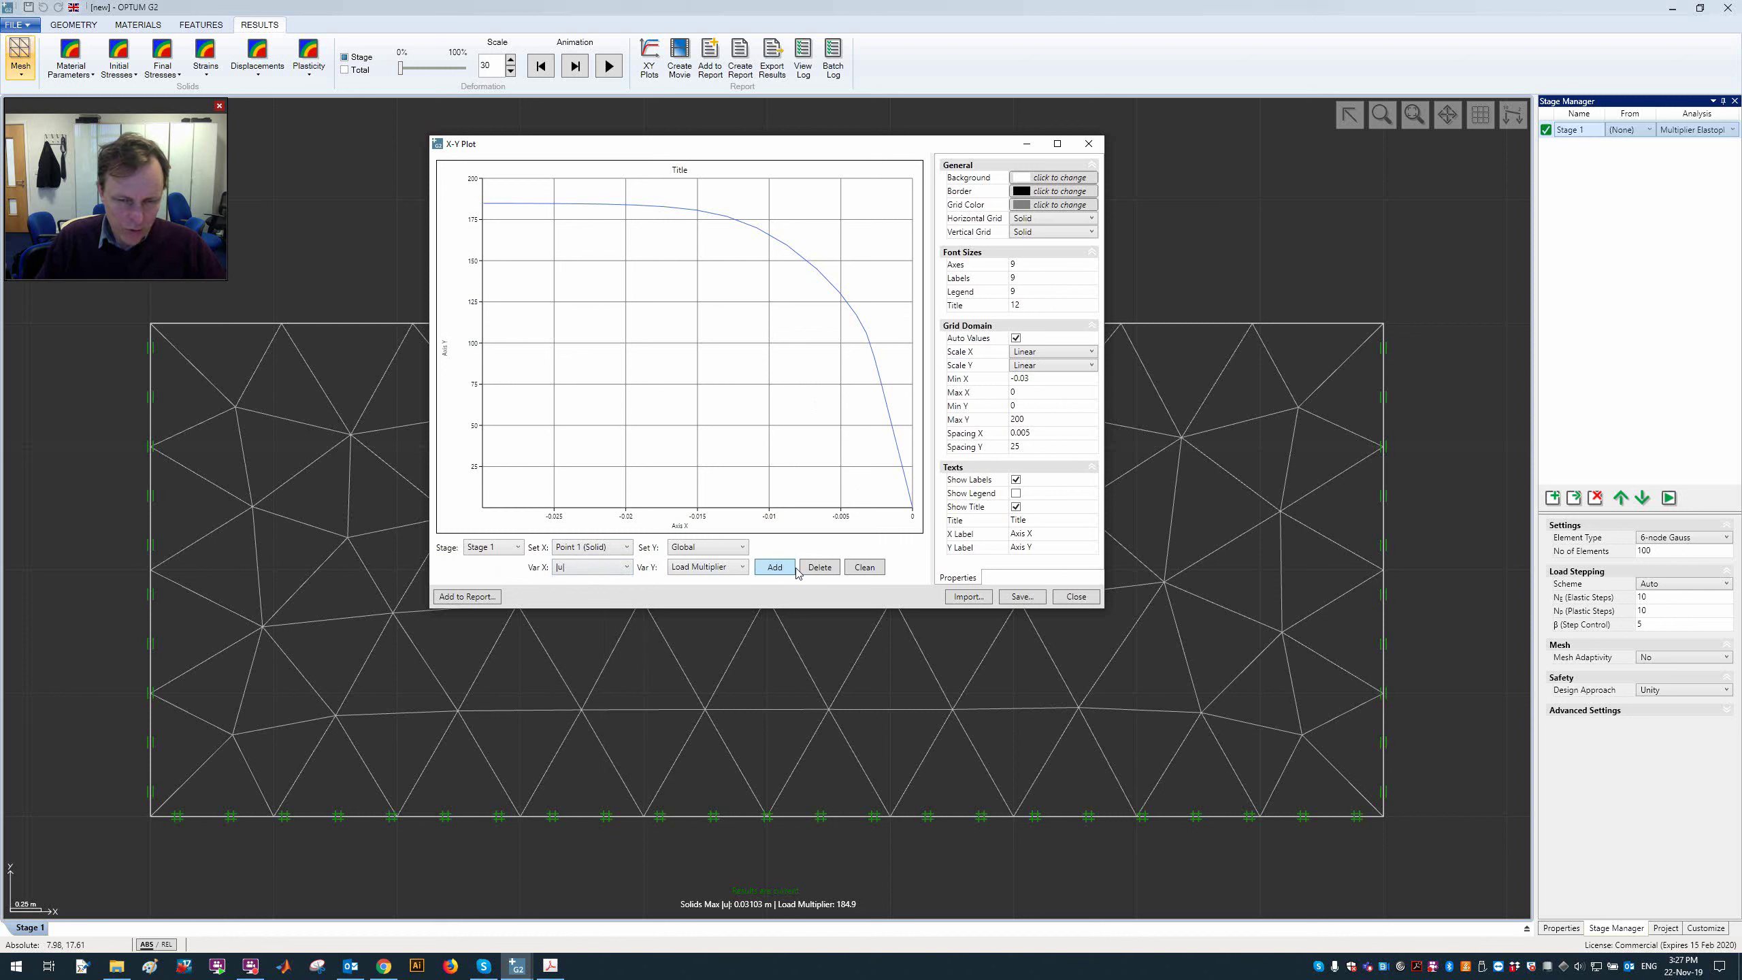
pyautogui.click(866, 575)
pyautogui.click(776, 572)
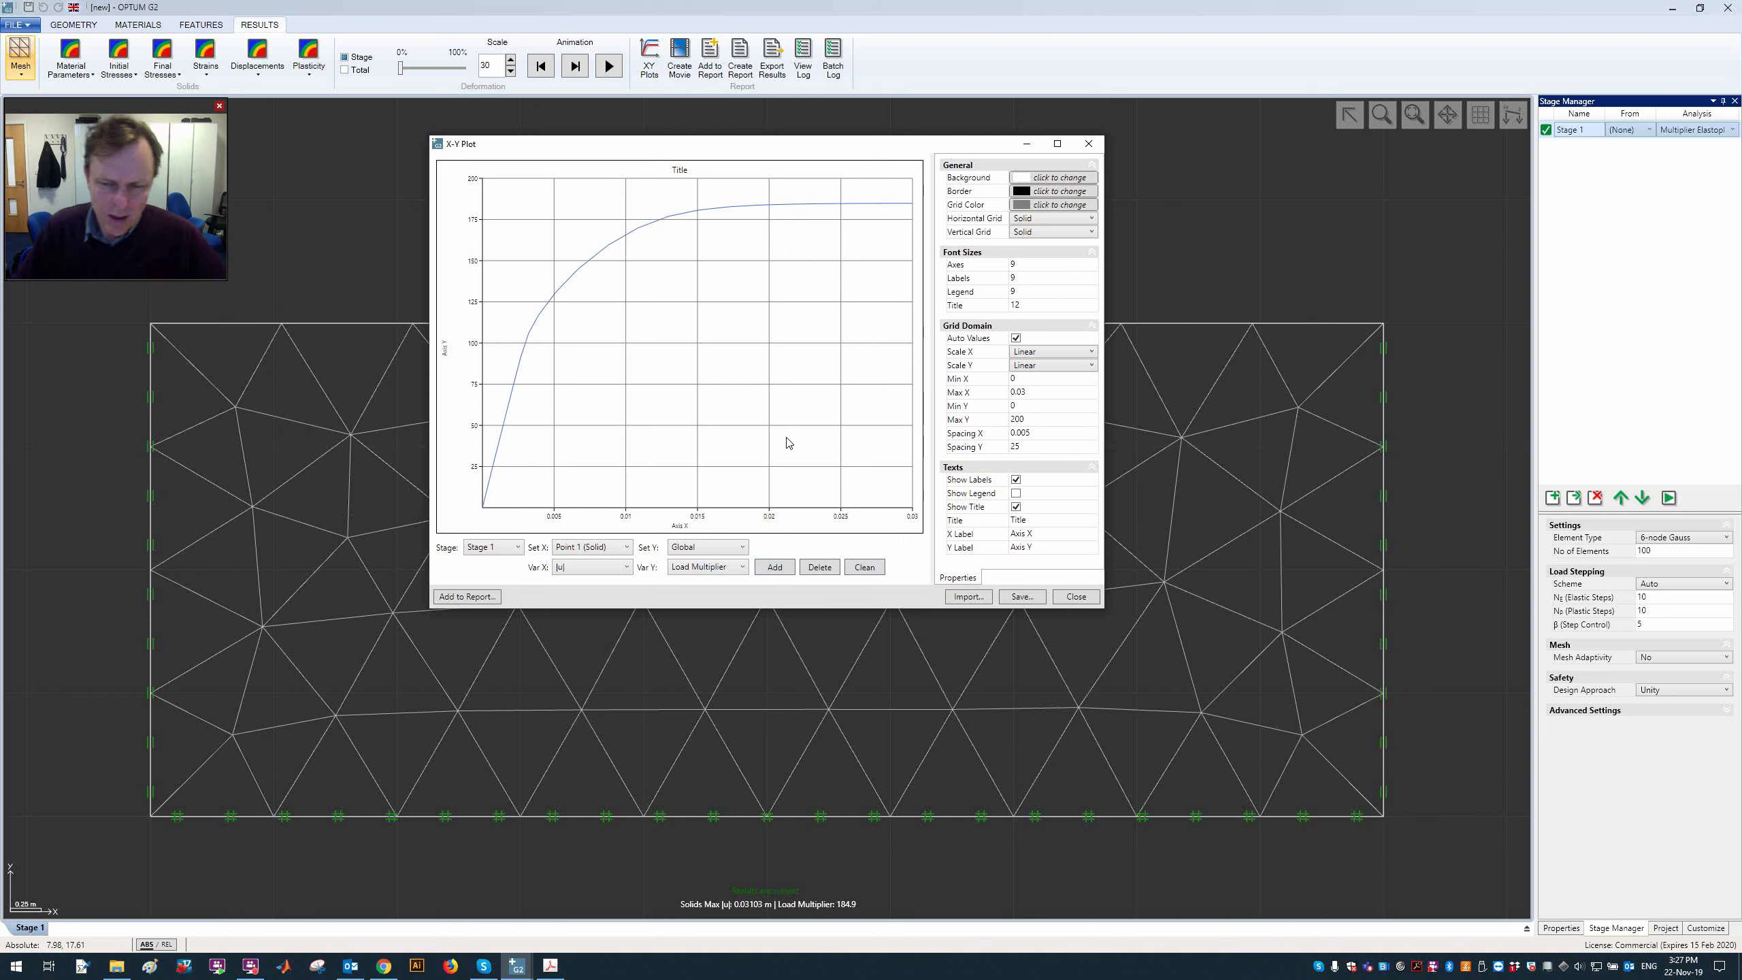
# Step: Inspect the data table behind the load-displacement curve
pyautogui.click(632, 231)
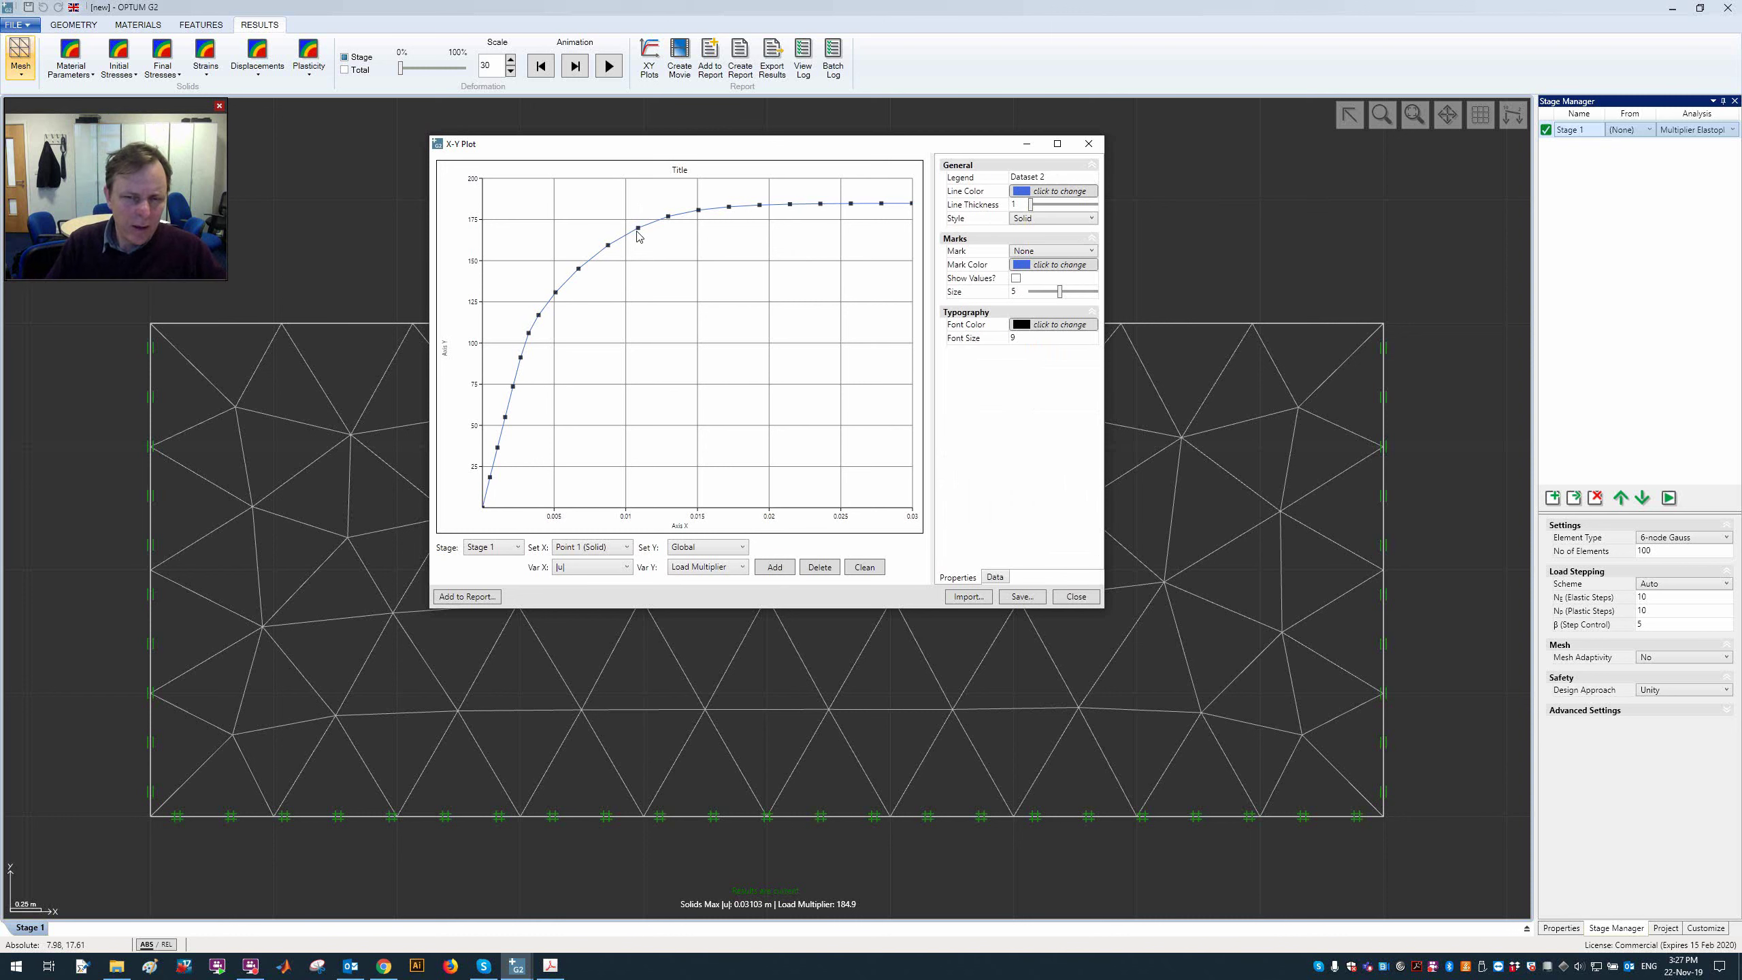
pyautogui.click(995, 577)
pyautogui.doubleClick(968, 189)
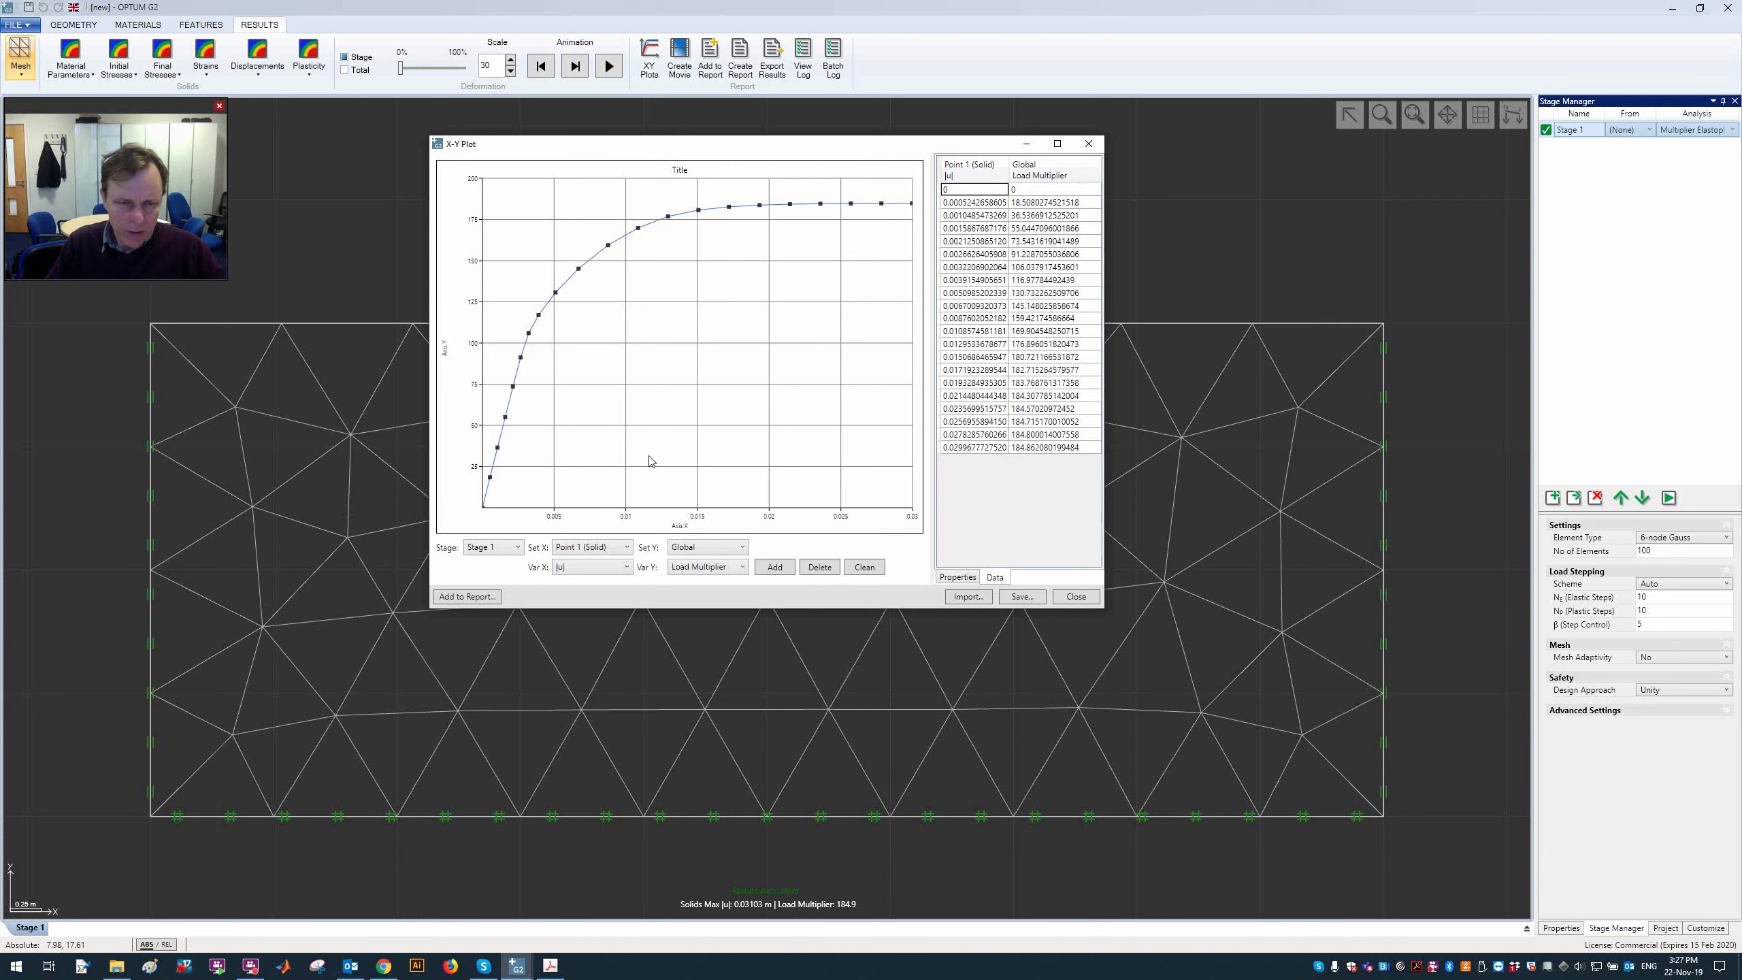
# Step: Format the load-displacement curve with line thickness 3 and Circle marks
pyautogui.click(579, 294)
pyautogui.click(569, 288)
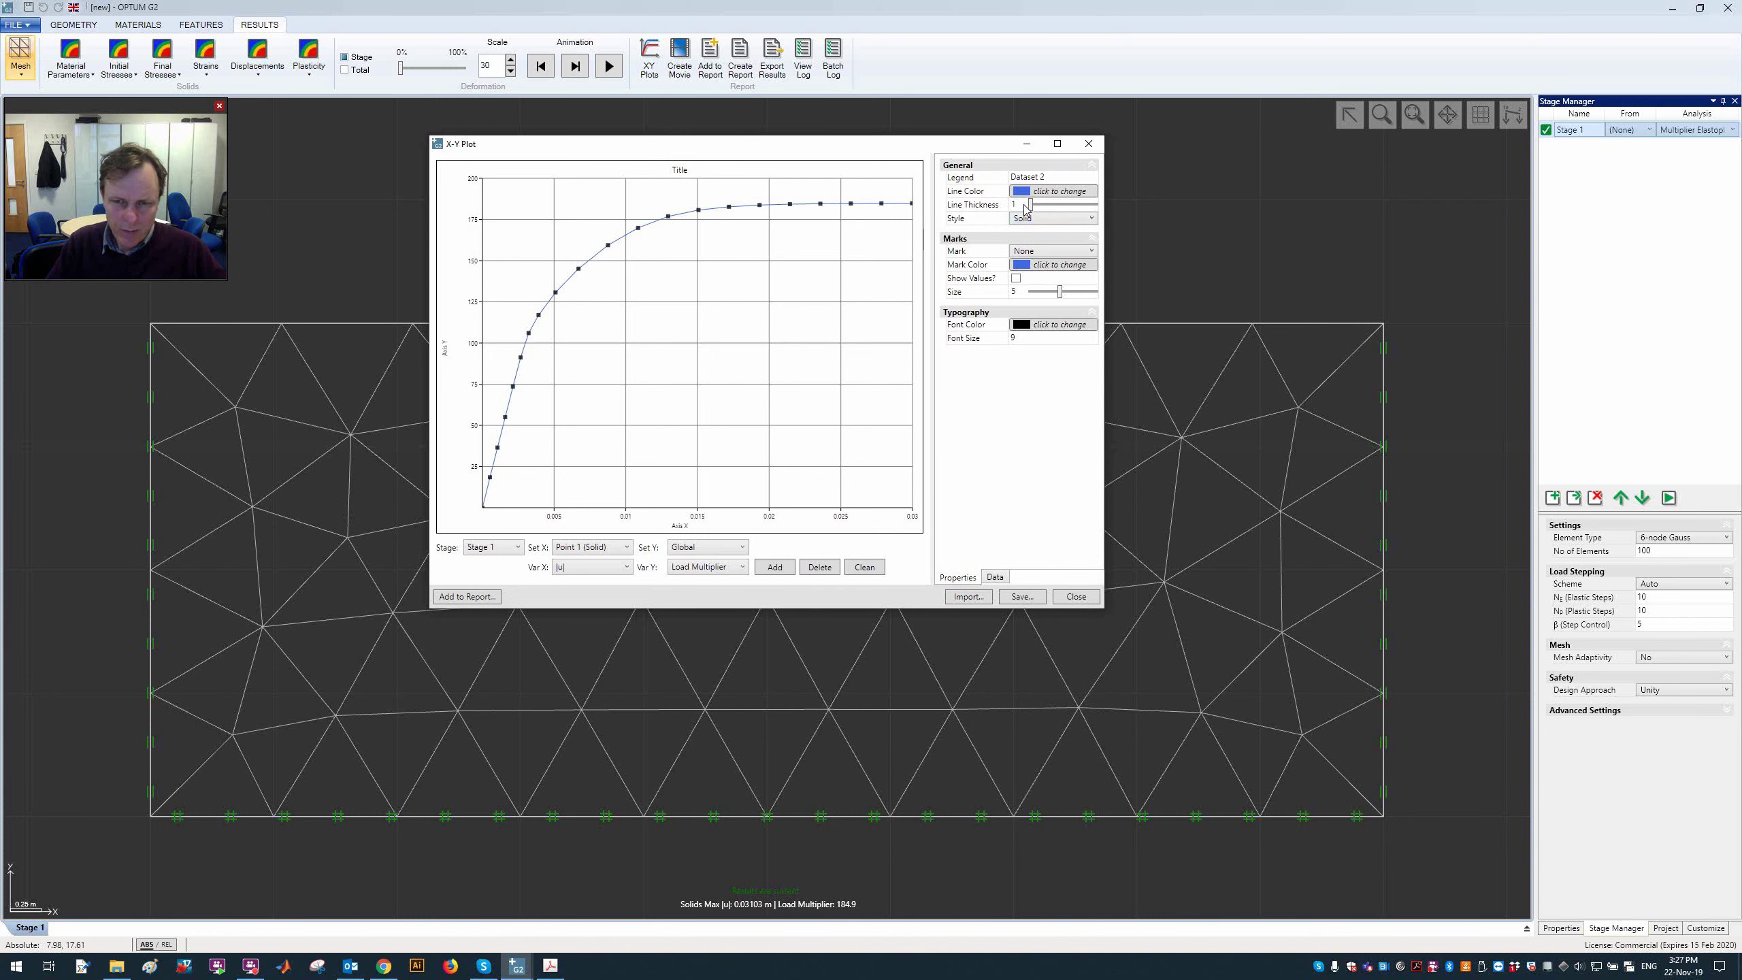
pyautogui.moveTo(1031, 205); pyautogui.dragTo(1047, 206)
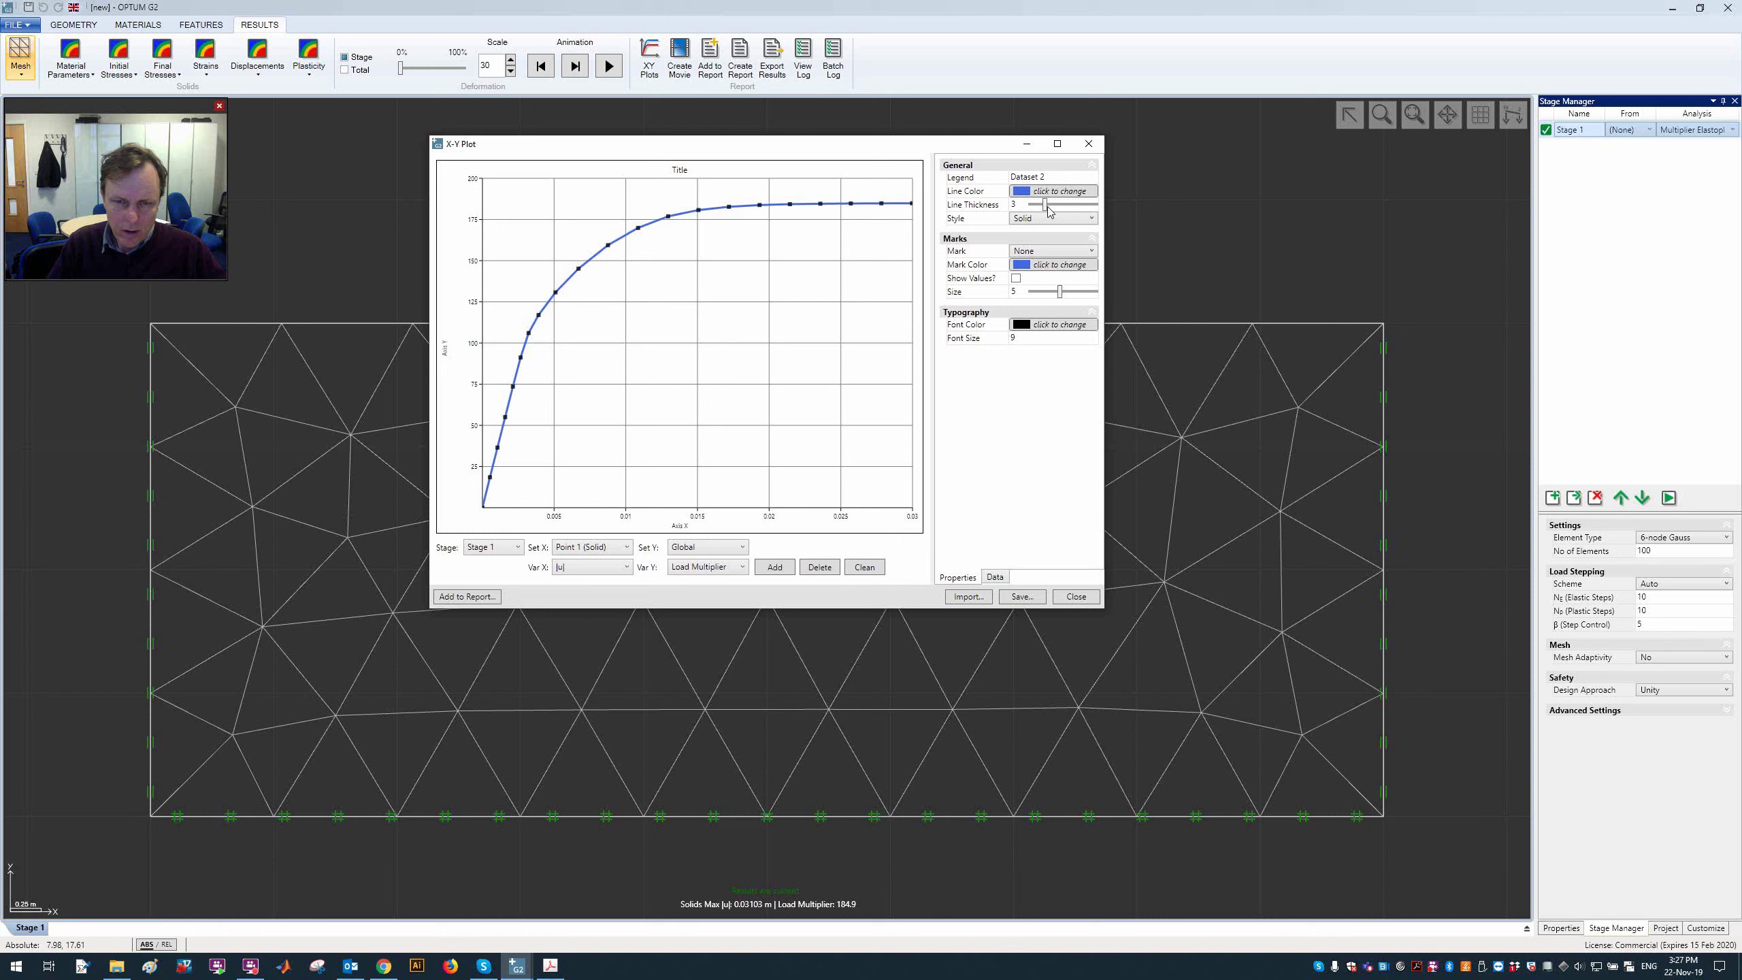
pyautogui.click(1071, 251)
pyautogui.click(1071, 287)
pyautogui.click(738, 226)
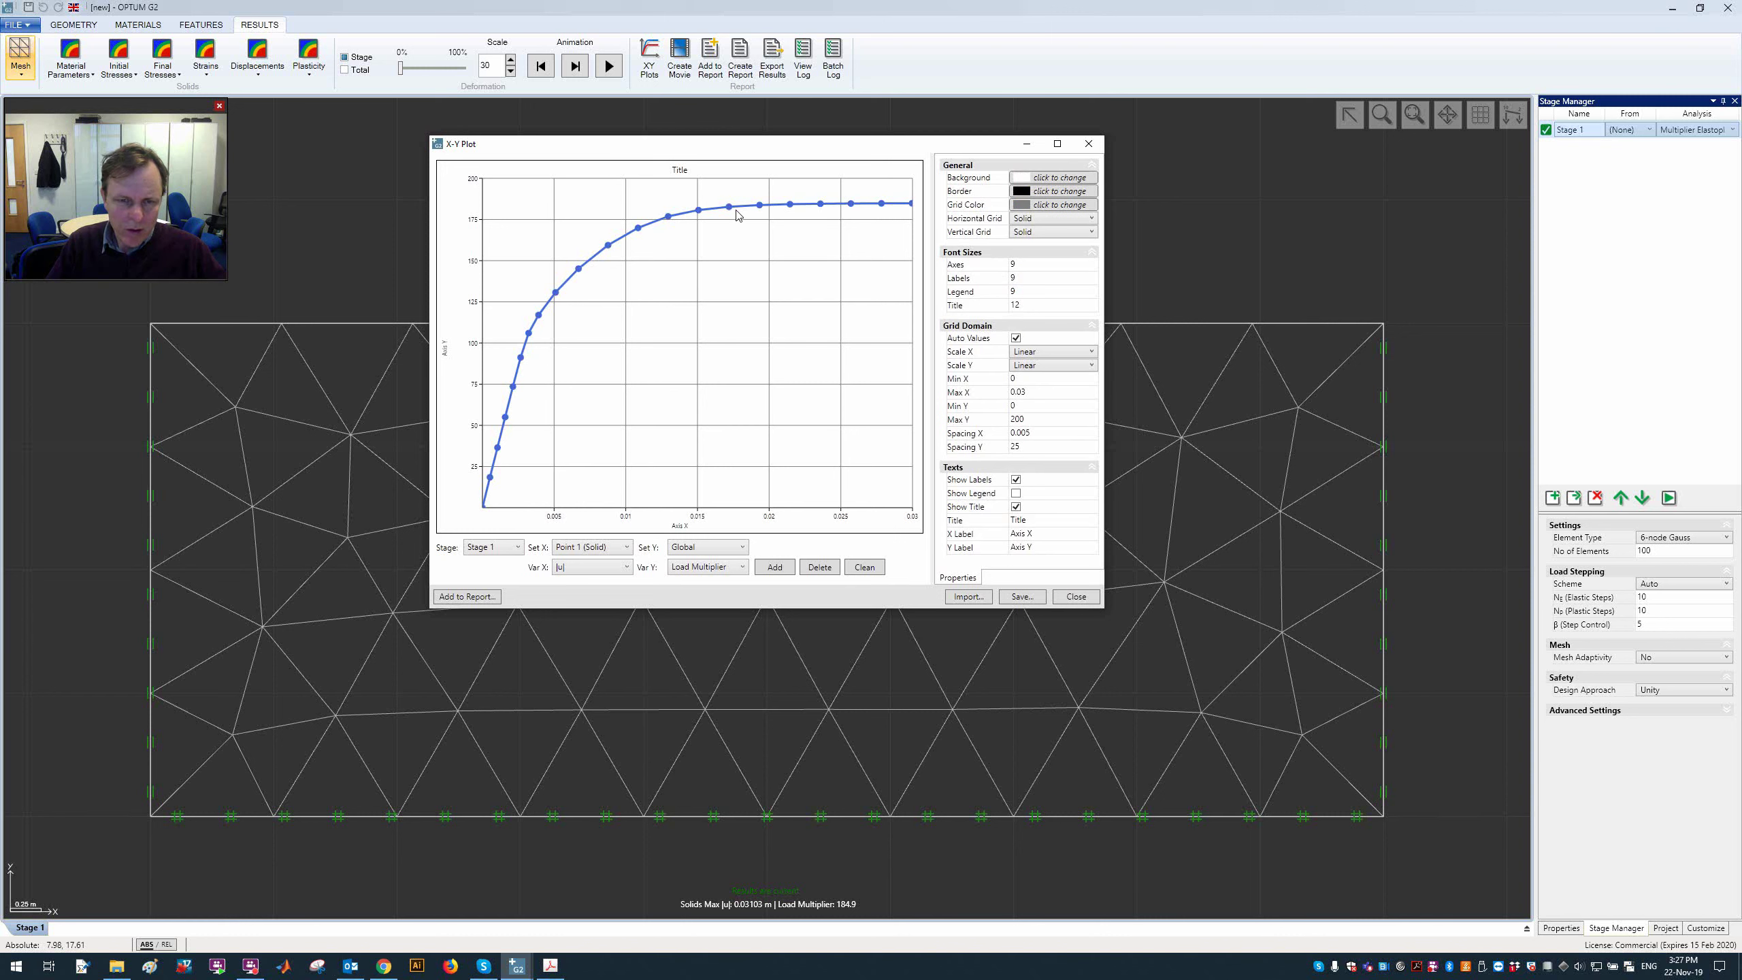
pyautogui.click(736, 209)
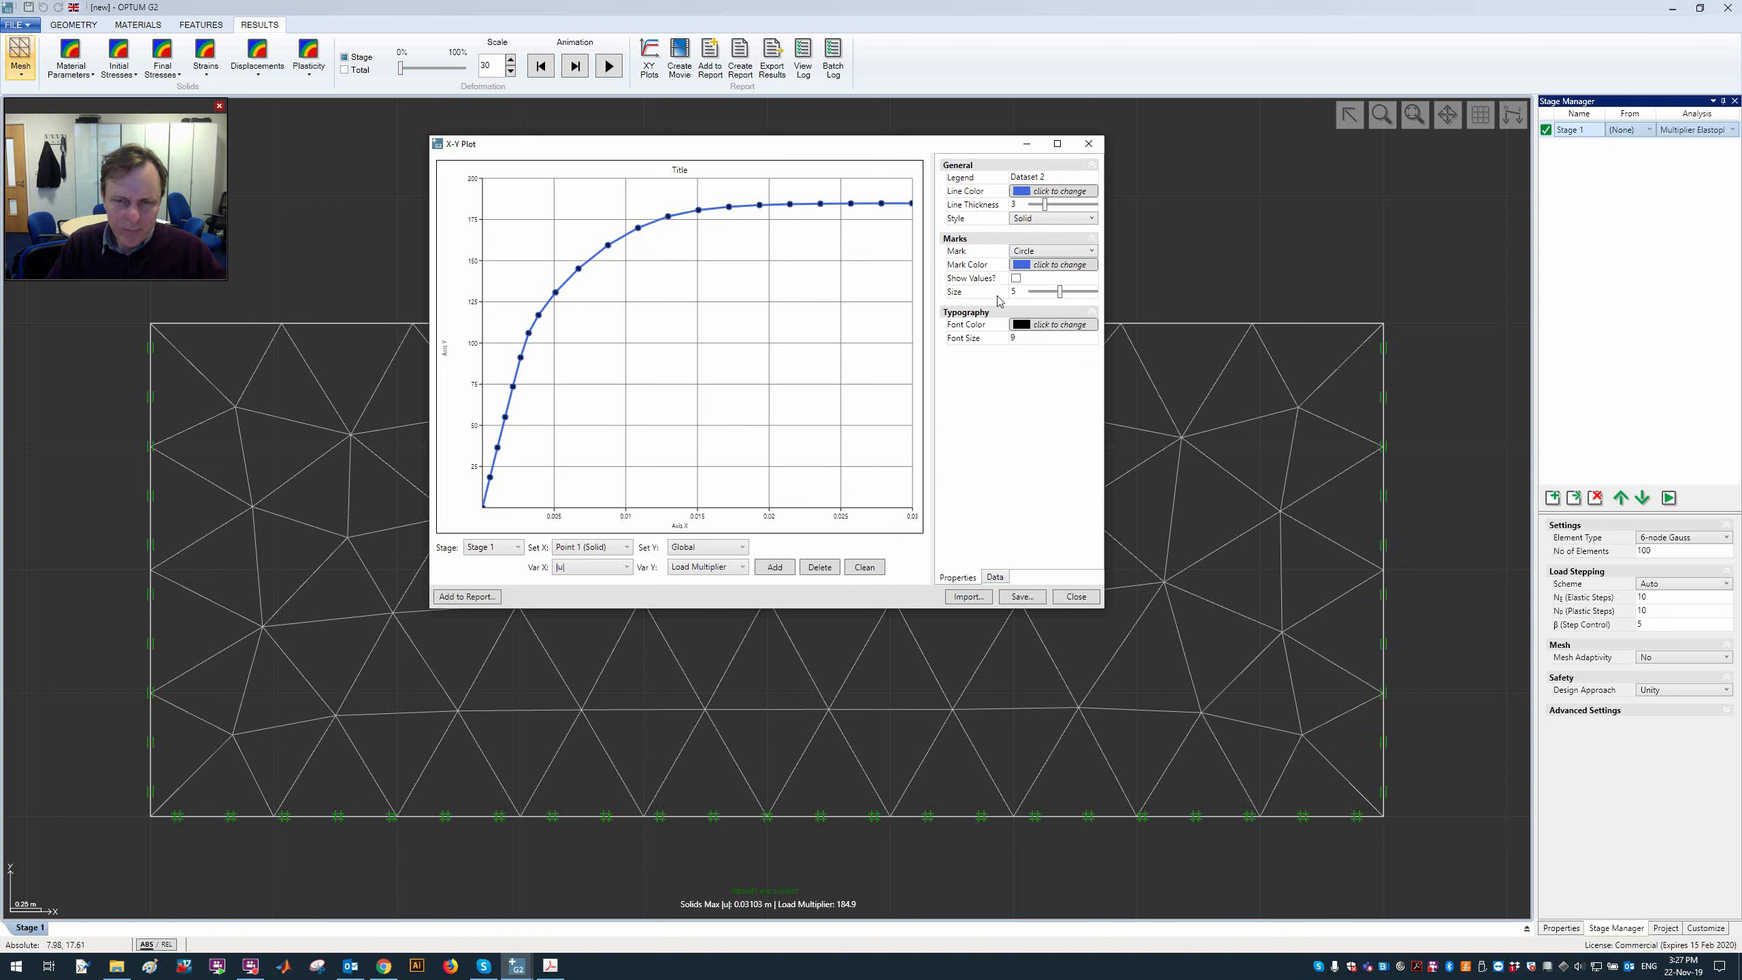
pyautogui.click(807, 427)
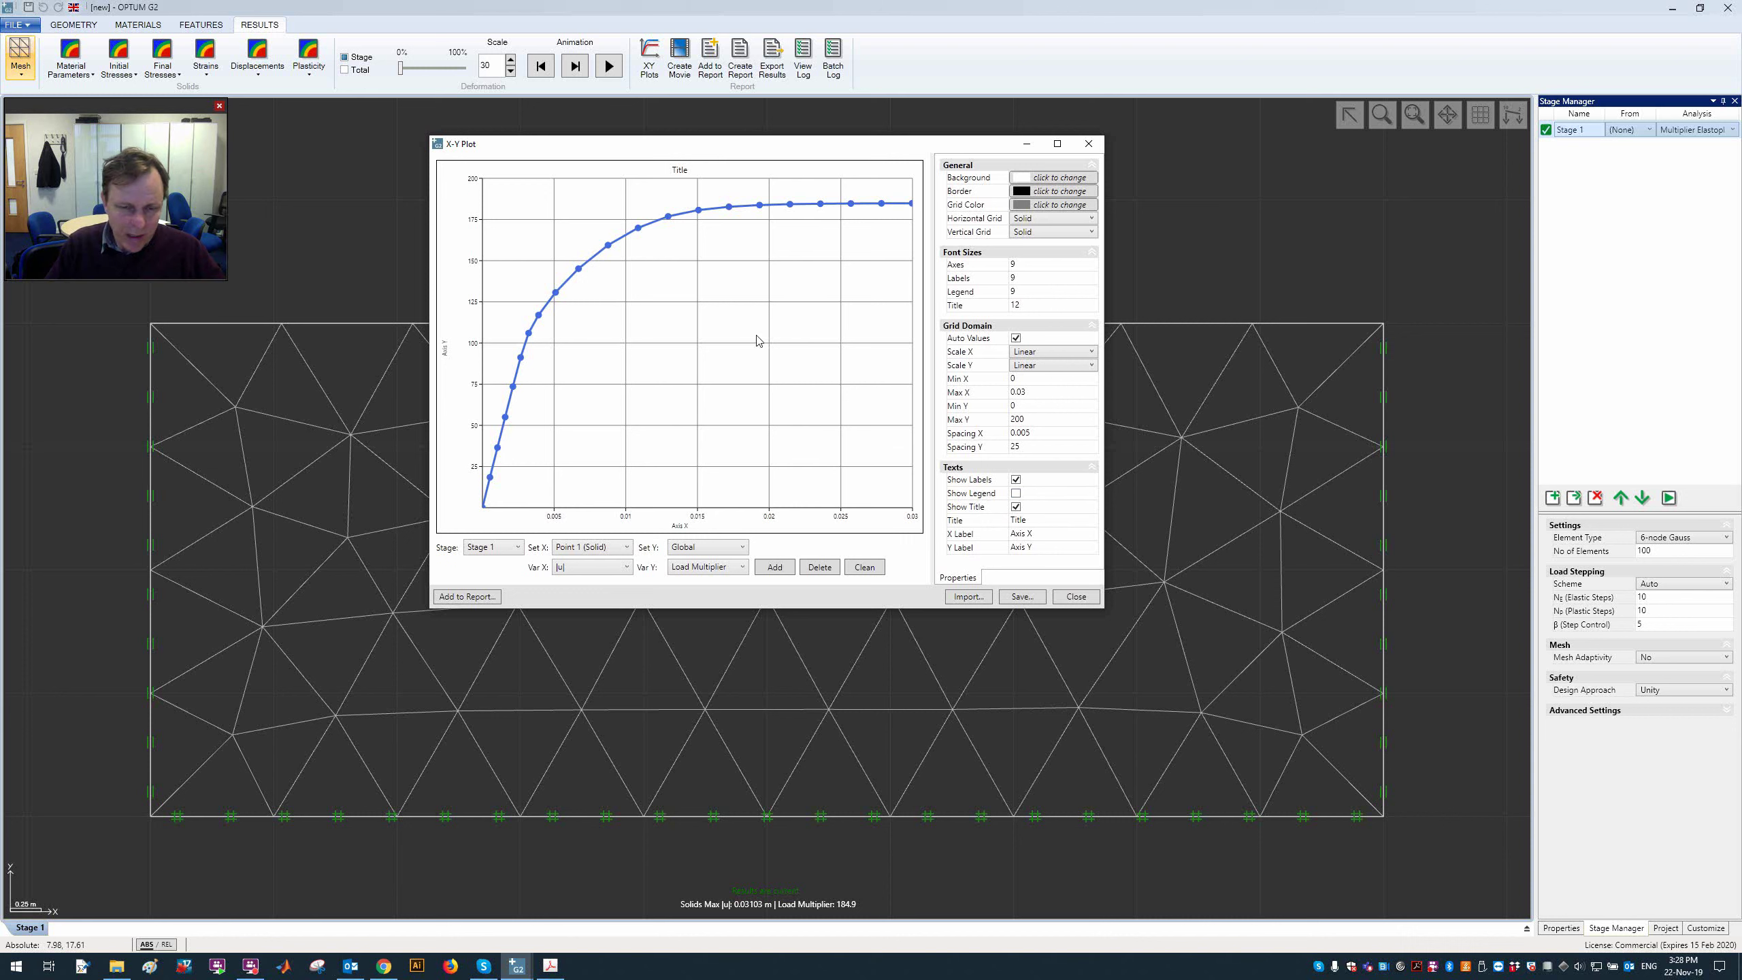
# Step: Copy all displacement and load multiplier values from the curve's data table
pyautogui.click(637, 229)
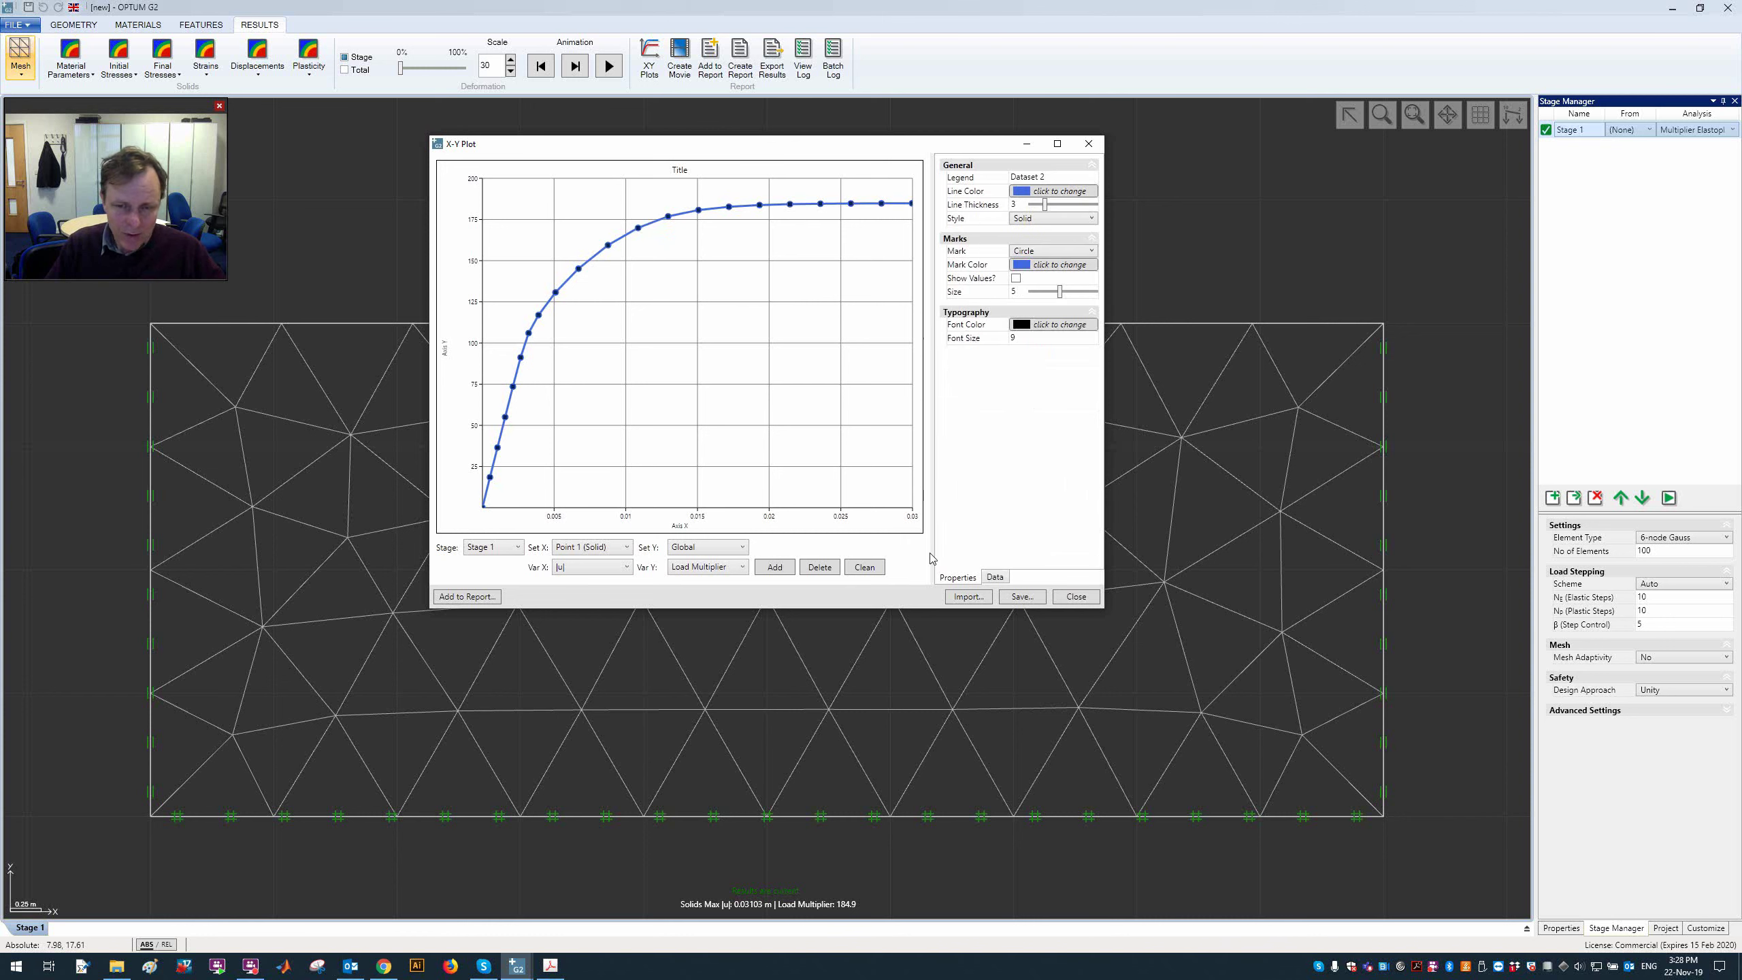
pyautogui.click(1008, 579)
pyautogui.hotkey('ctrl', 'a')
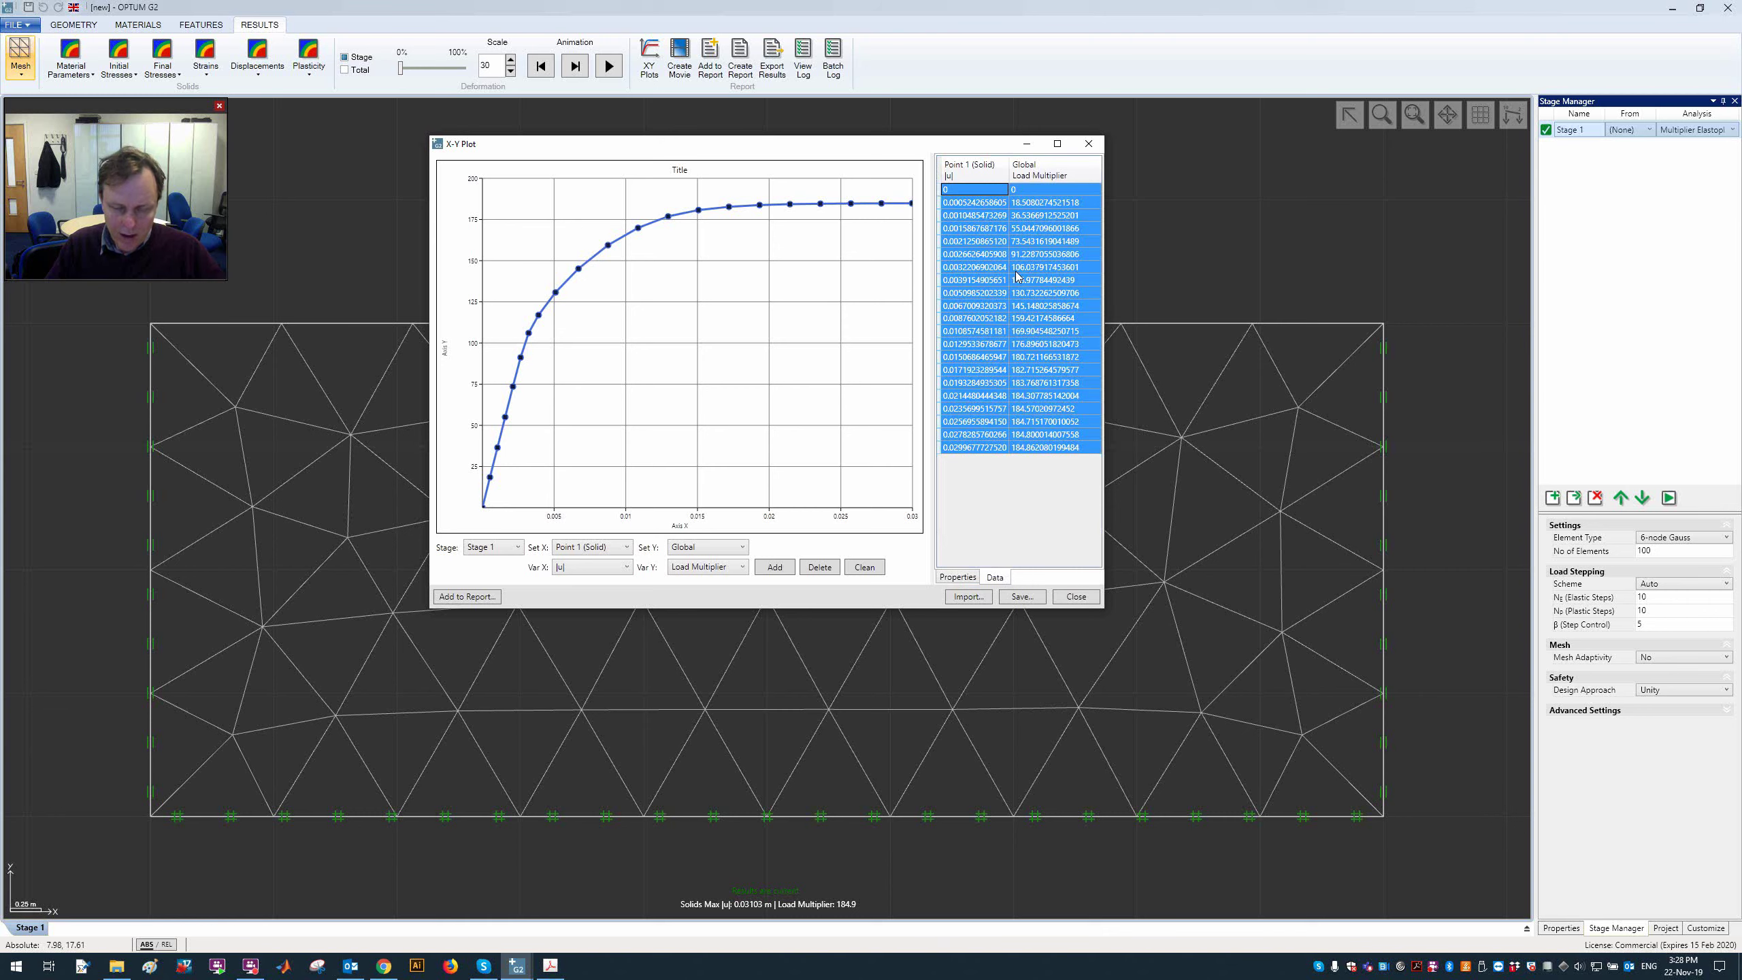
# Step: Open a blank workbook in Excel and paste the copied curve data starting at cell Q7
pyautogui.press('super')
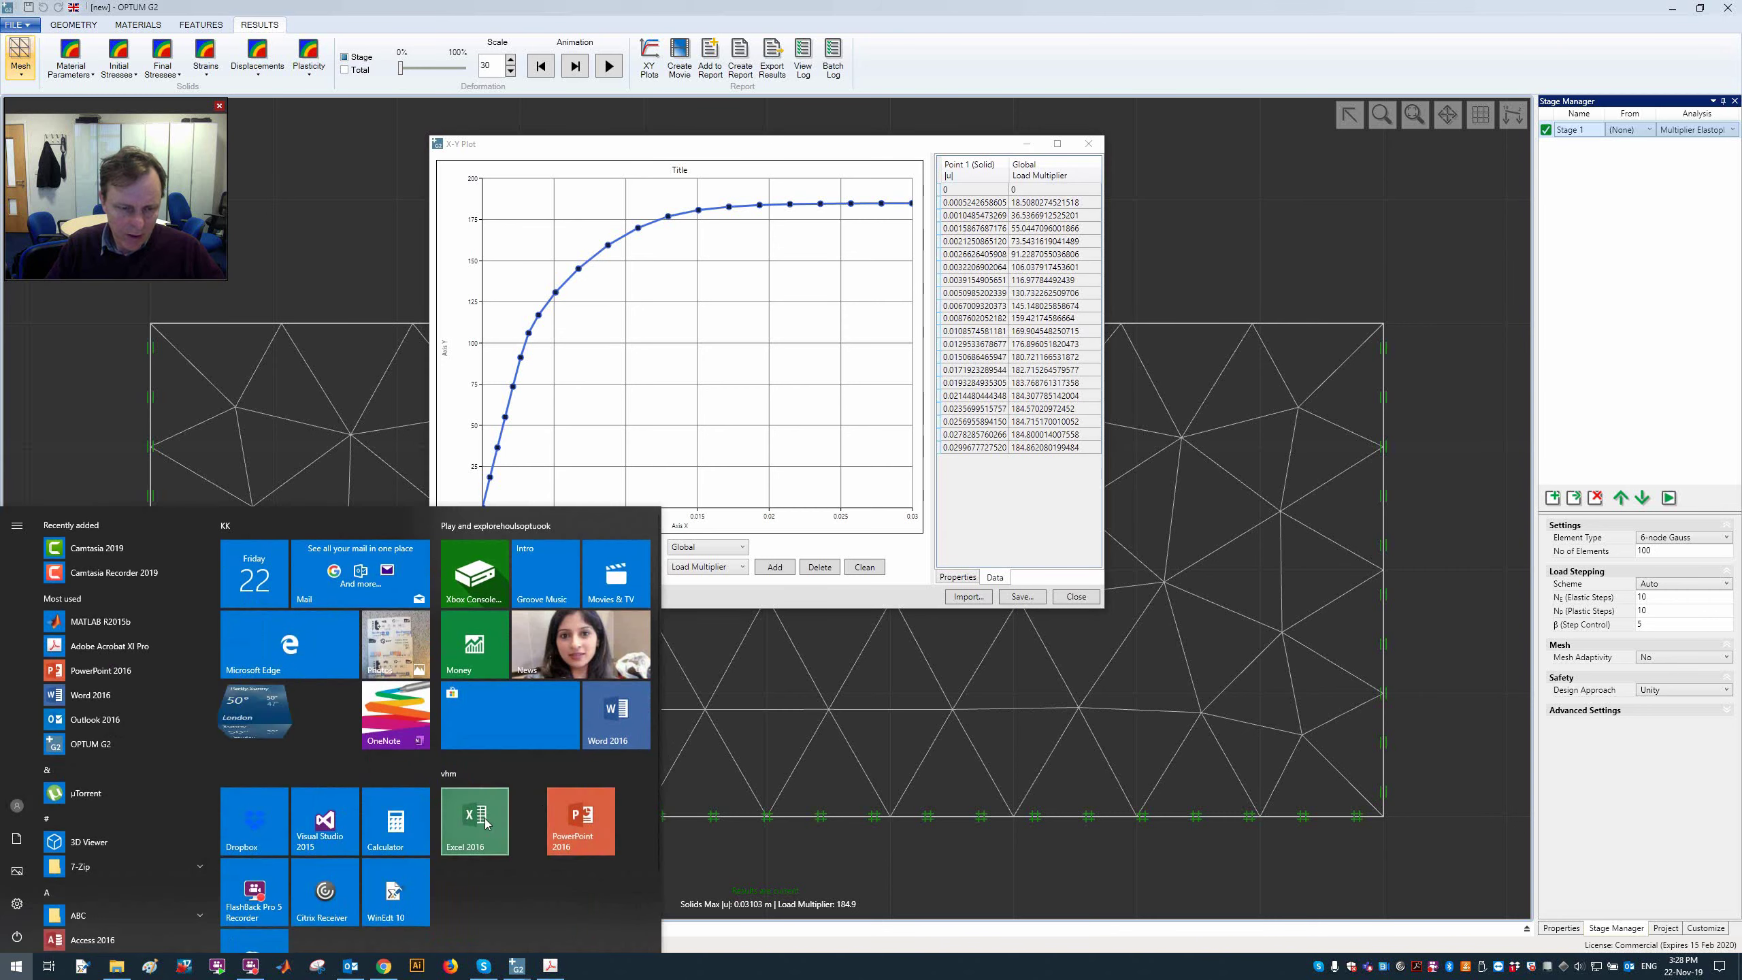
pyautogui.click(485, 819)
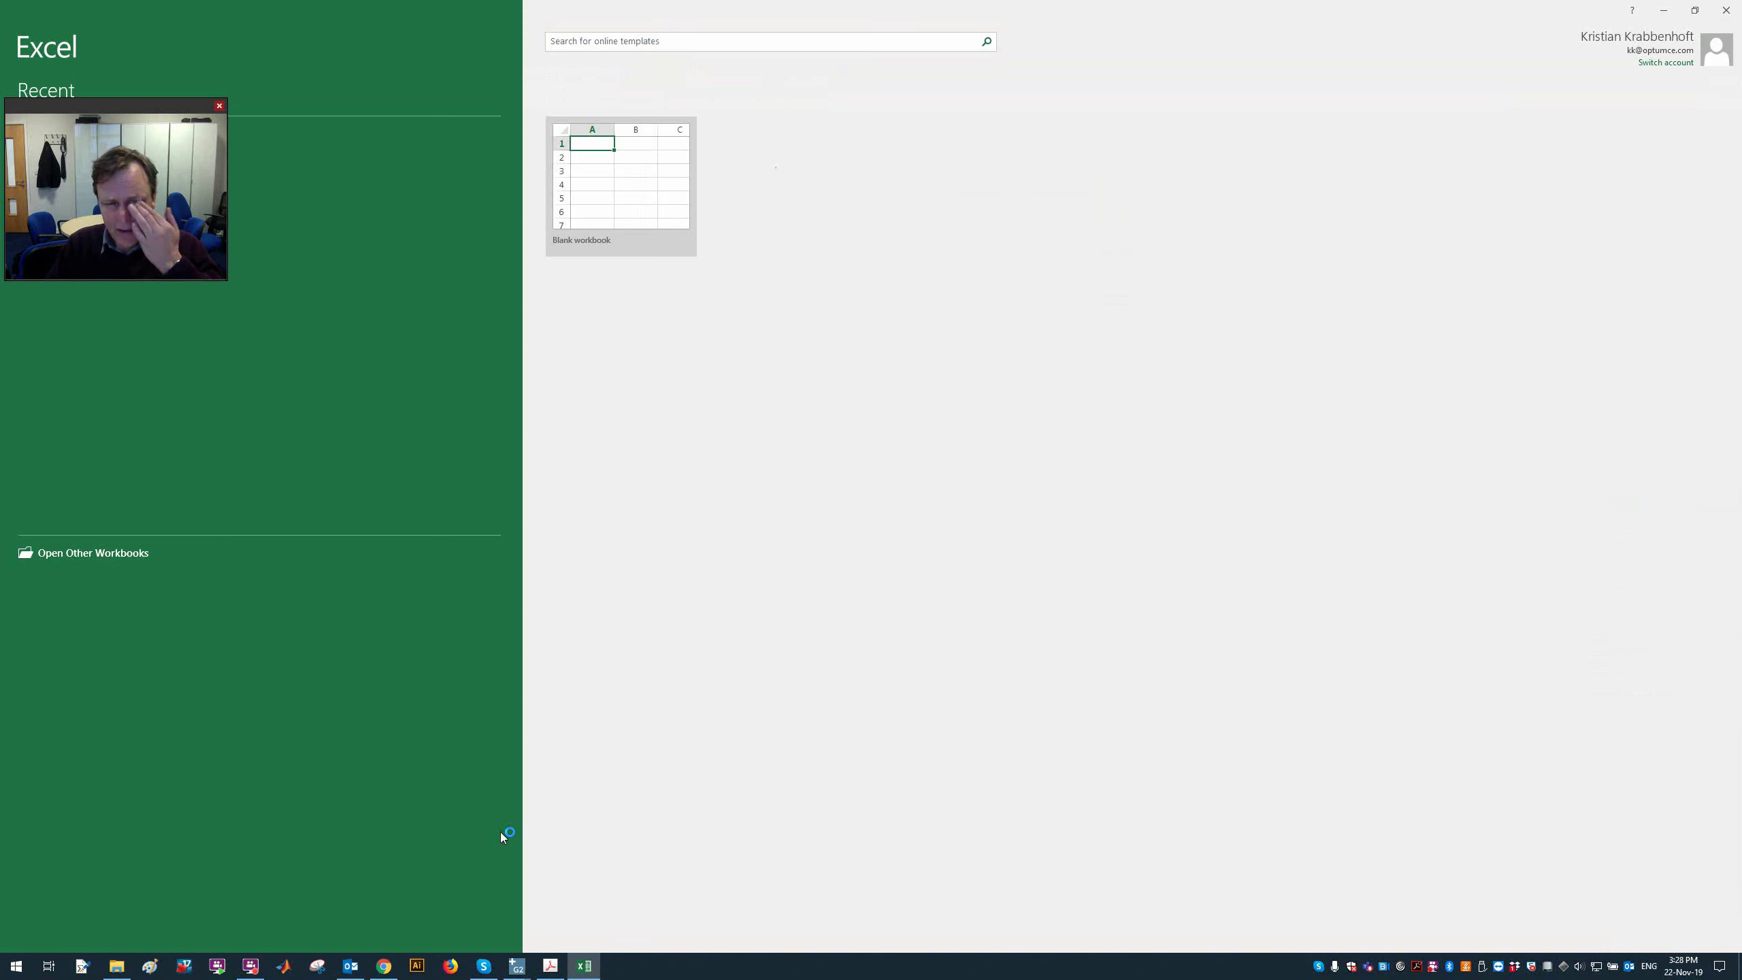
pyautogui.click(606, 183)
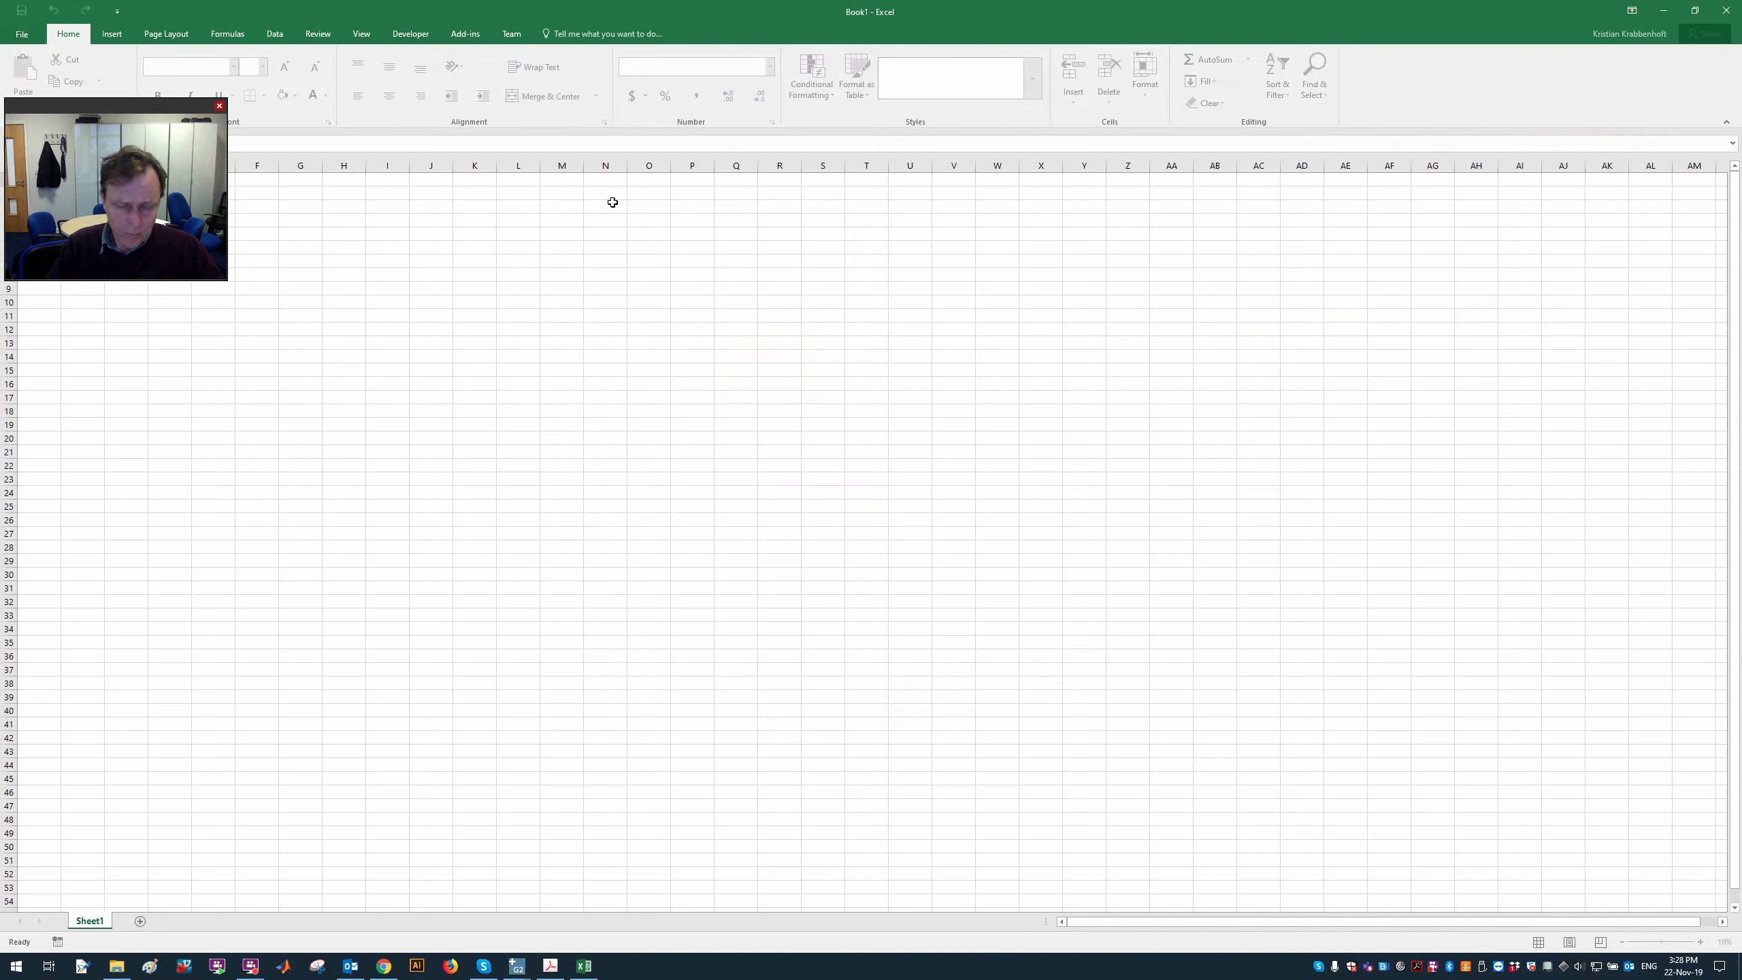
pyautogui.click(728, 260)
pyautogui.write('Point 1 (Solid)\tGlobal |u|\tLoad Multiplier 0\t0 0.000524\t18.50803 0.001049\t36.53669 0.001587\t55.04471 0.002125\t73.54316 0.002663\t91.22871 0.003221\t106.0379 0.003915\t116.9778 0.005099\t130.7323 0.006701\t145.148 0.00876\t159.4217 0.010857\t169.9045 0.012953\t176.8961 0.015069\t180.7212 0.017192\t182.7153 0.019328\t183.7688 0.021448\t184.3078 0.02357\t184.5702 0.025696\t184.7152 0.027829\t184.8 0.029968\t184.8621')
pyautogui.click(906, 355)
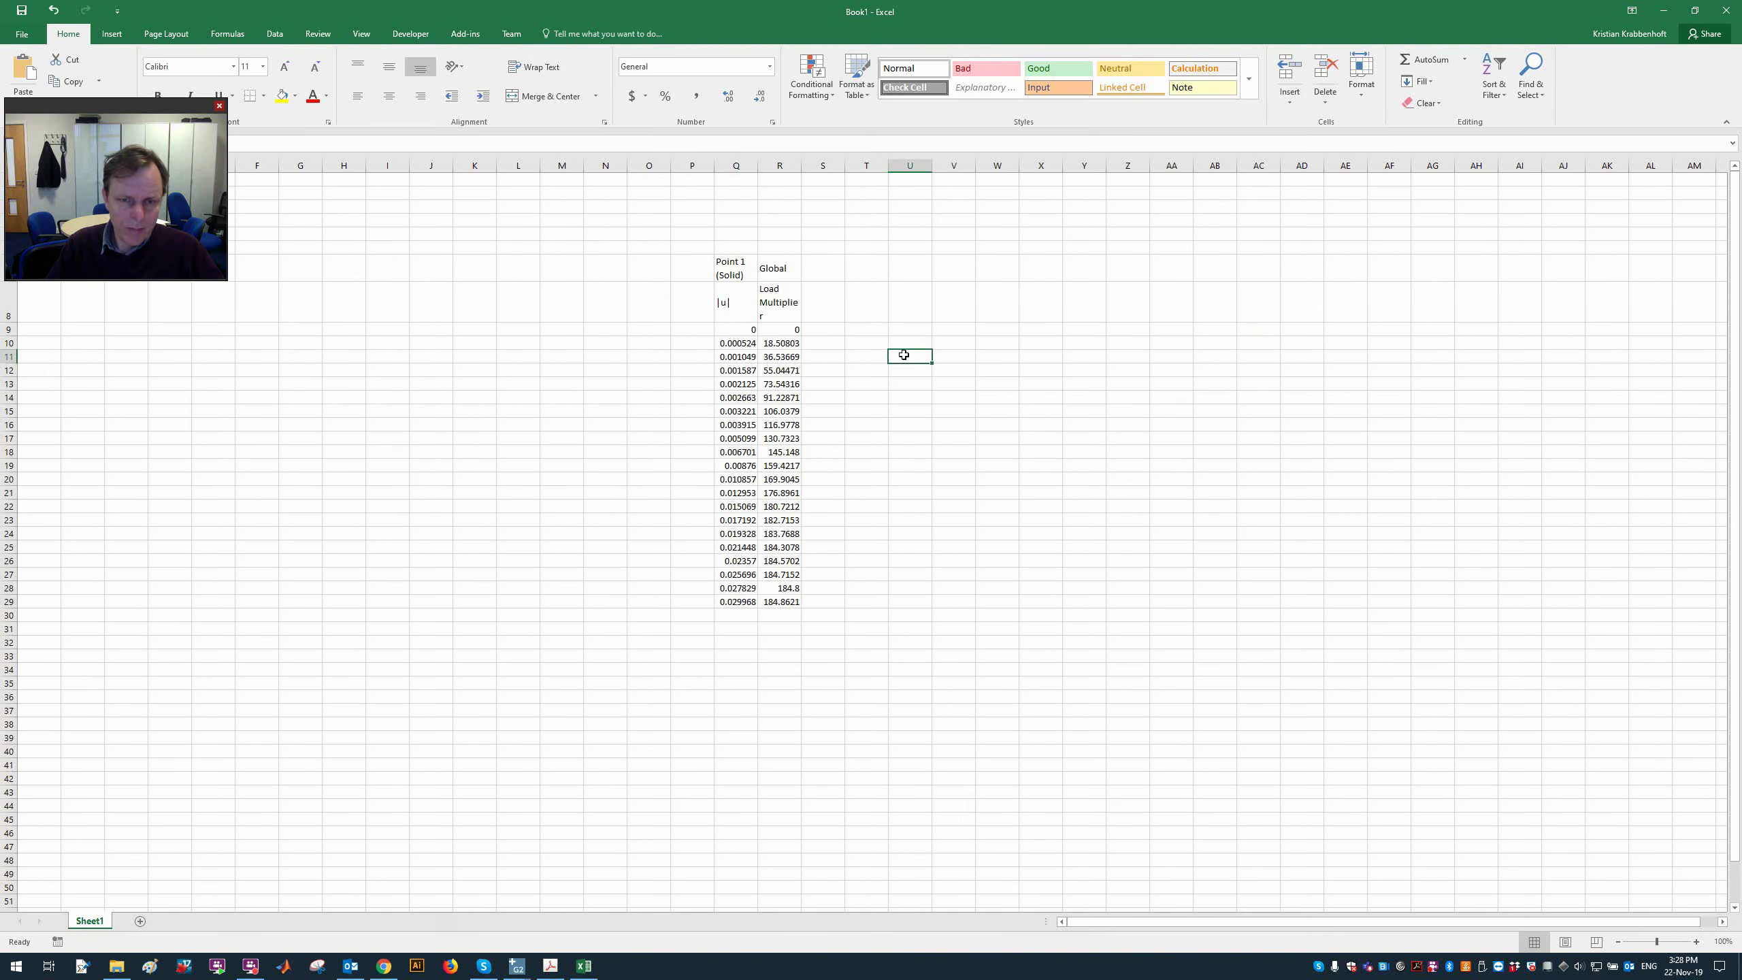
# Step: Autofit columns Q and R to the pasted displacement and load multiplier data
pyautogui.doubleClick(758, 165)
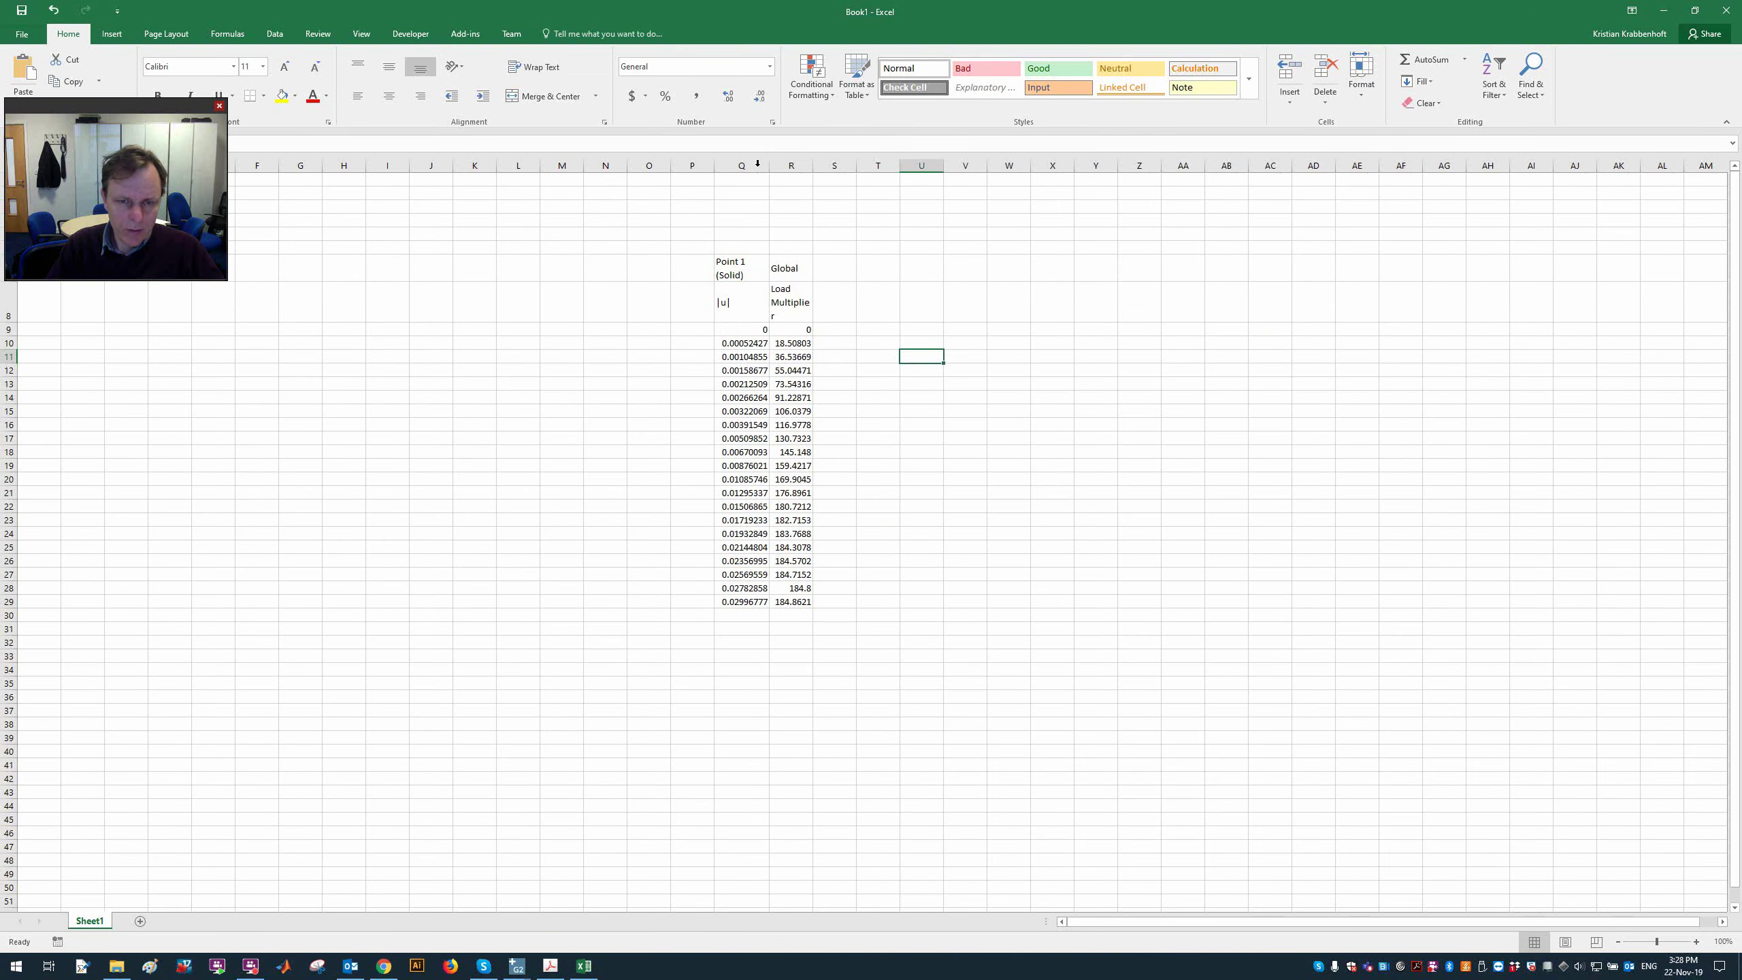
pyautogui.doubleClick(812, 165)
pyautogui.click(897, 313)
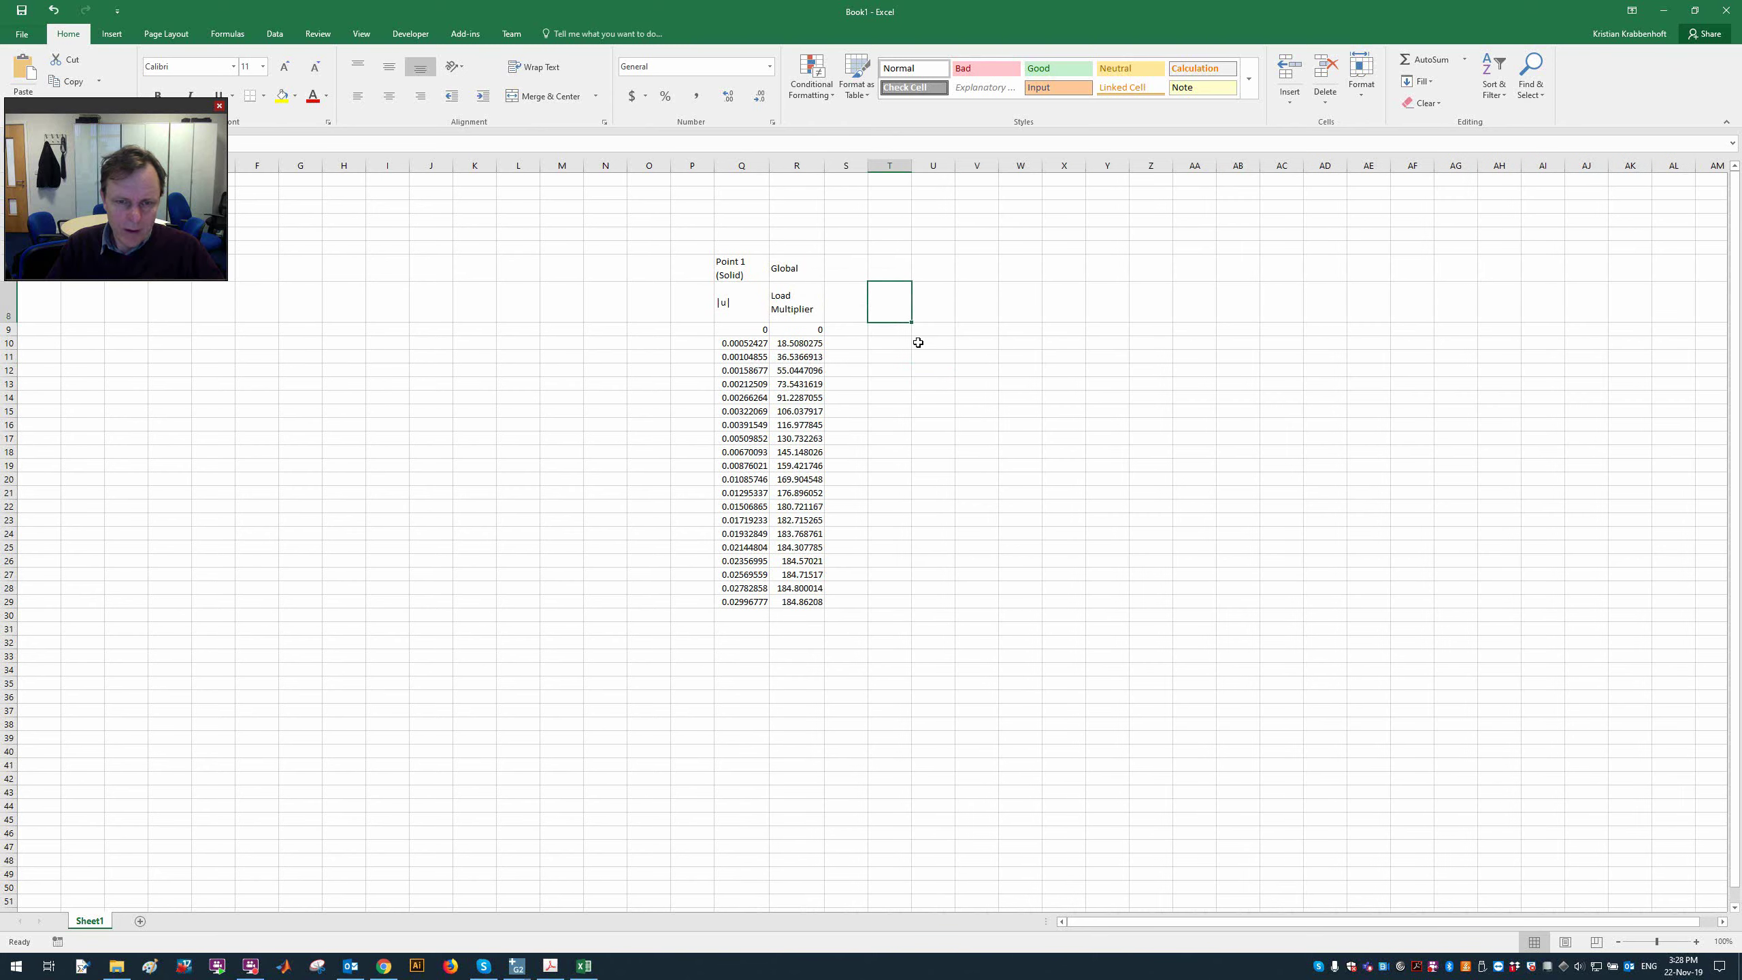
pyautogui.click(925, 381)
pyautogui.click(957, 543)
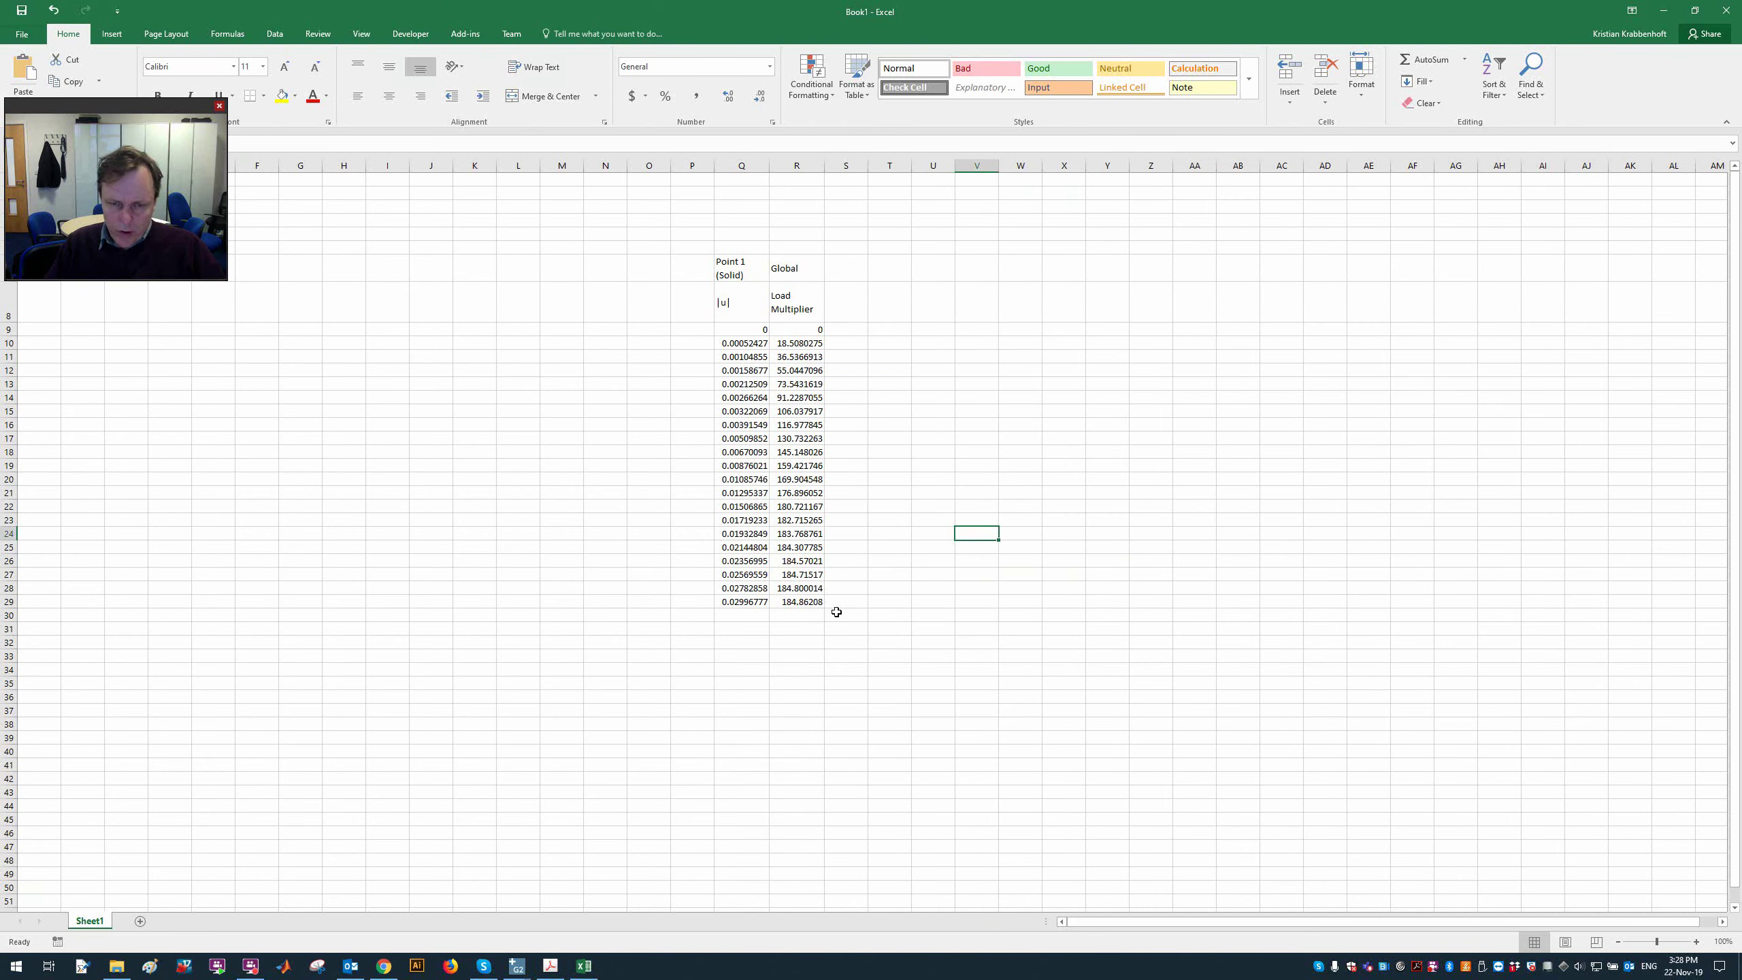
# Step: Switch back to OPTUM G2 and close the X-Y plot window, answering its closing prompt
pyautogui.hotkey('alt', 'Tab')
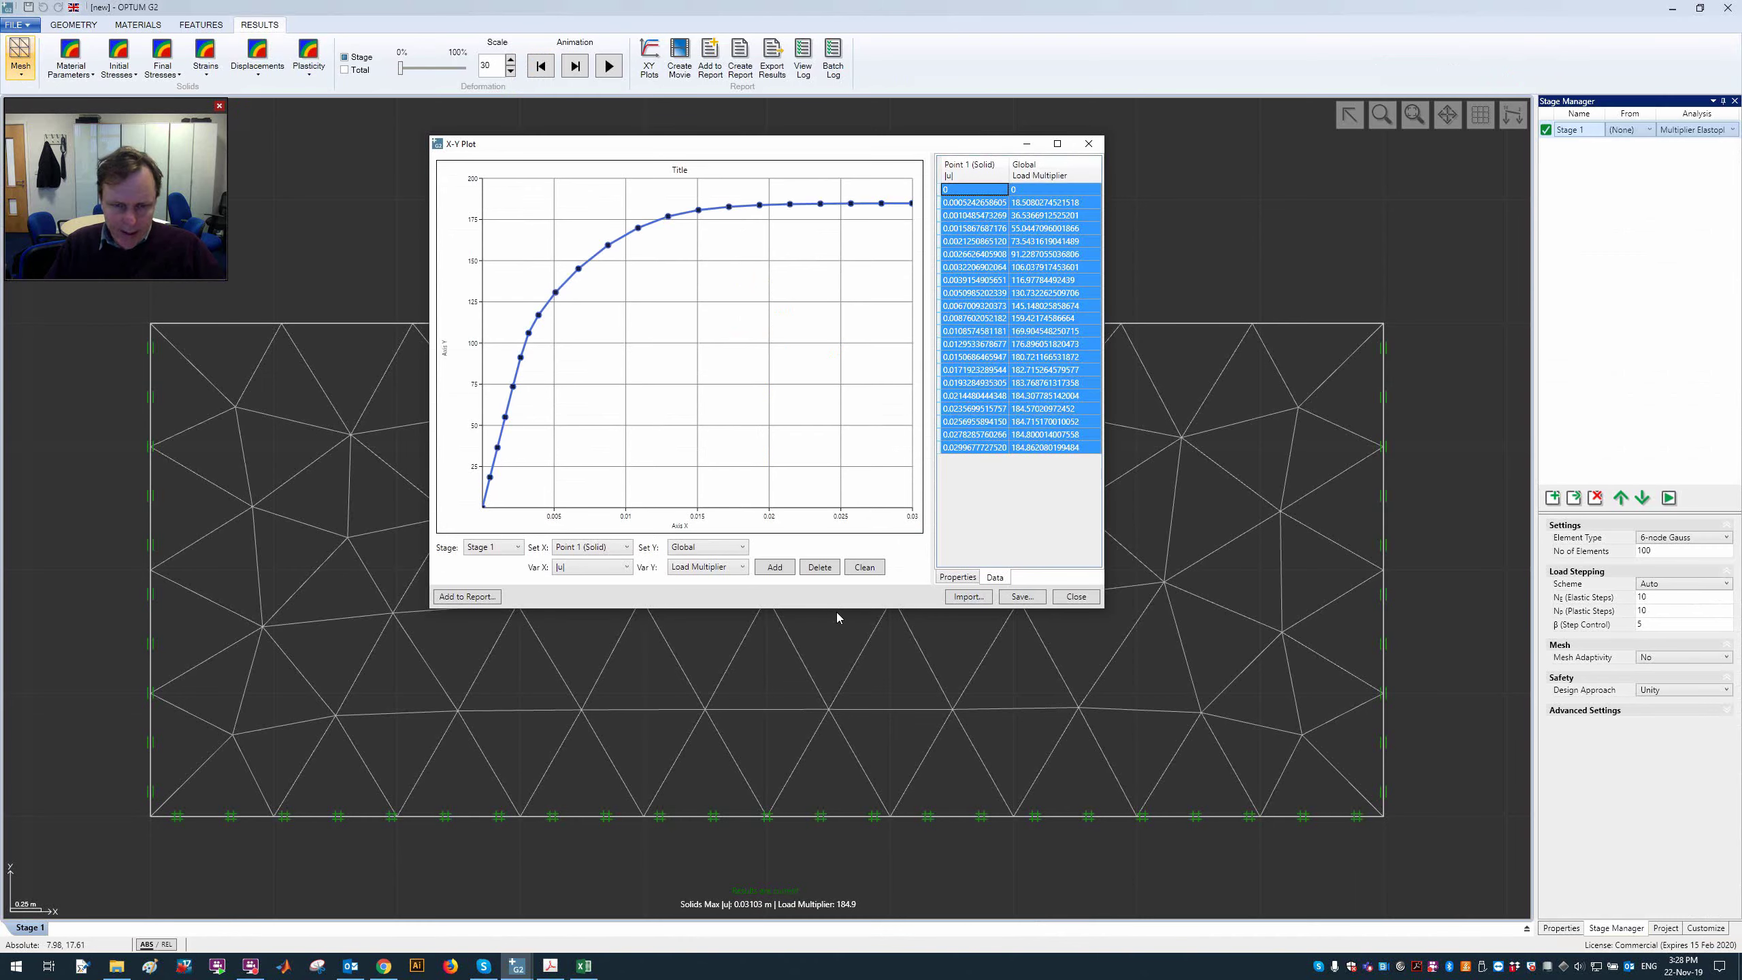
pyautogui.click(1079, 597)
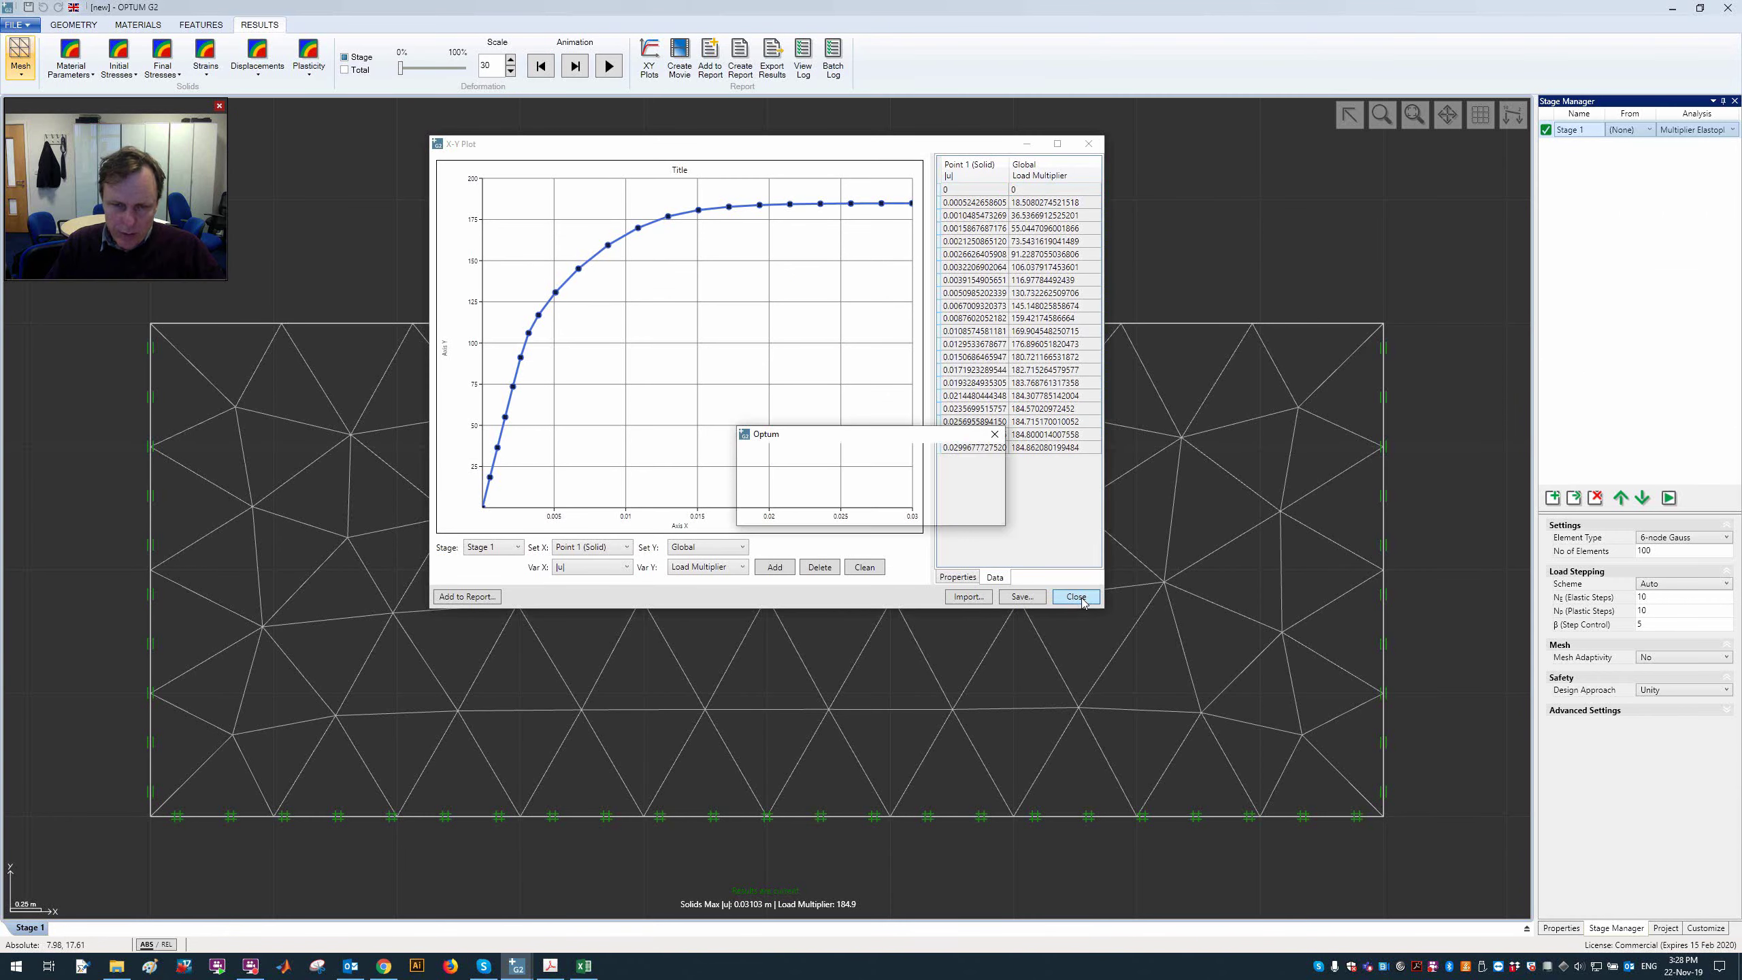
pyautogui.click(926, 513)
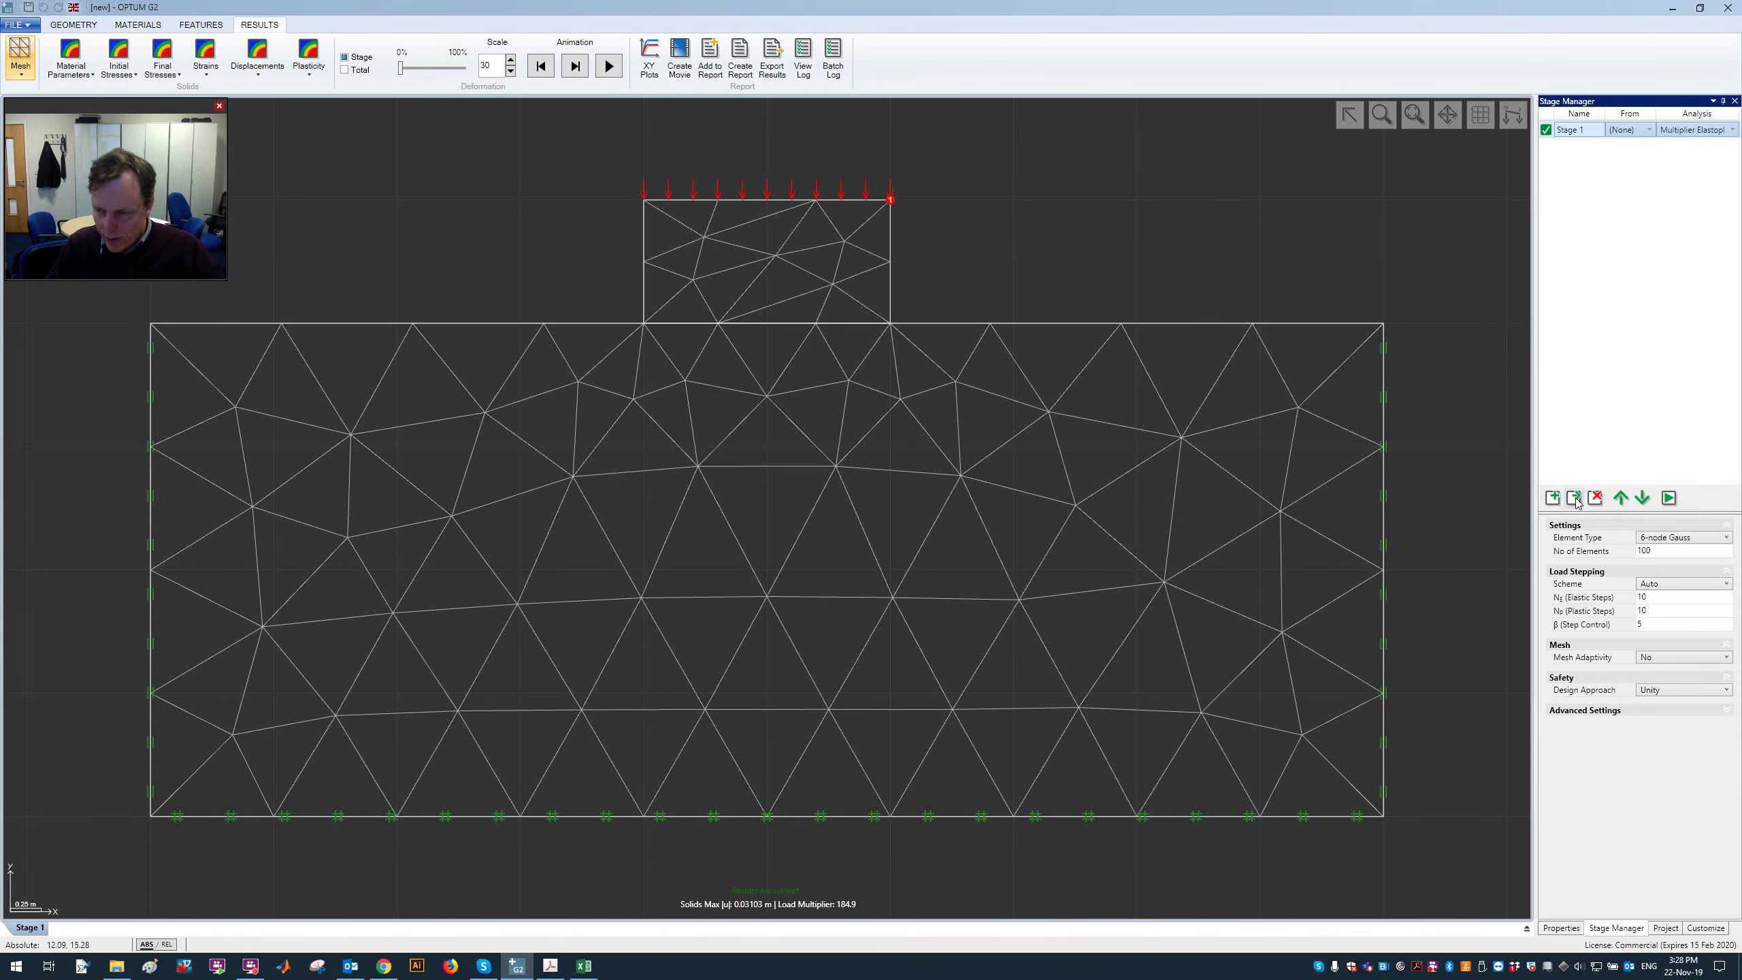
# Step: Clone Stage 1 into two more stages, setting β (Step Control) to 2 in the second stage and 10 in the third
pyautogui.click(1576, 498)
pyautogui.click(1653, 622)
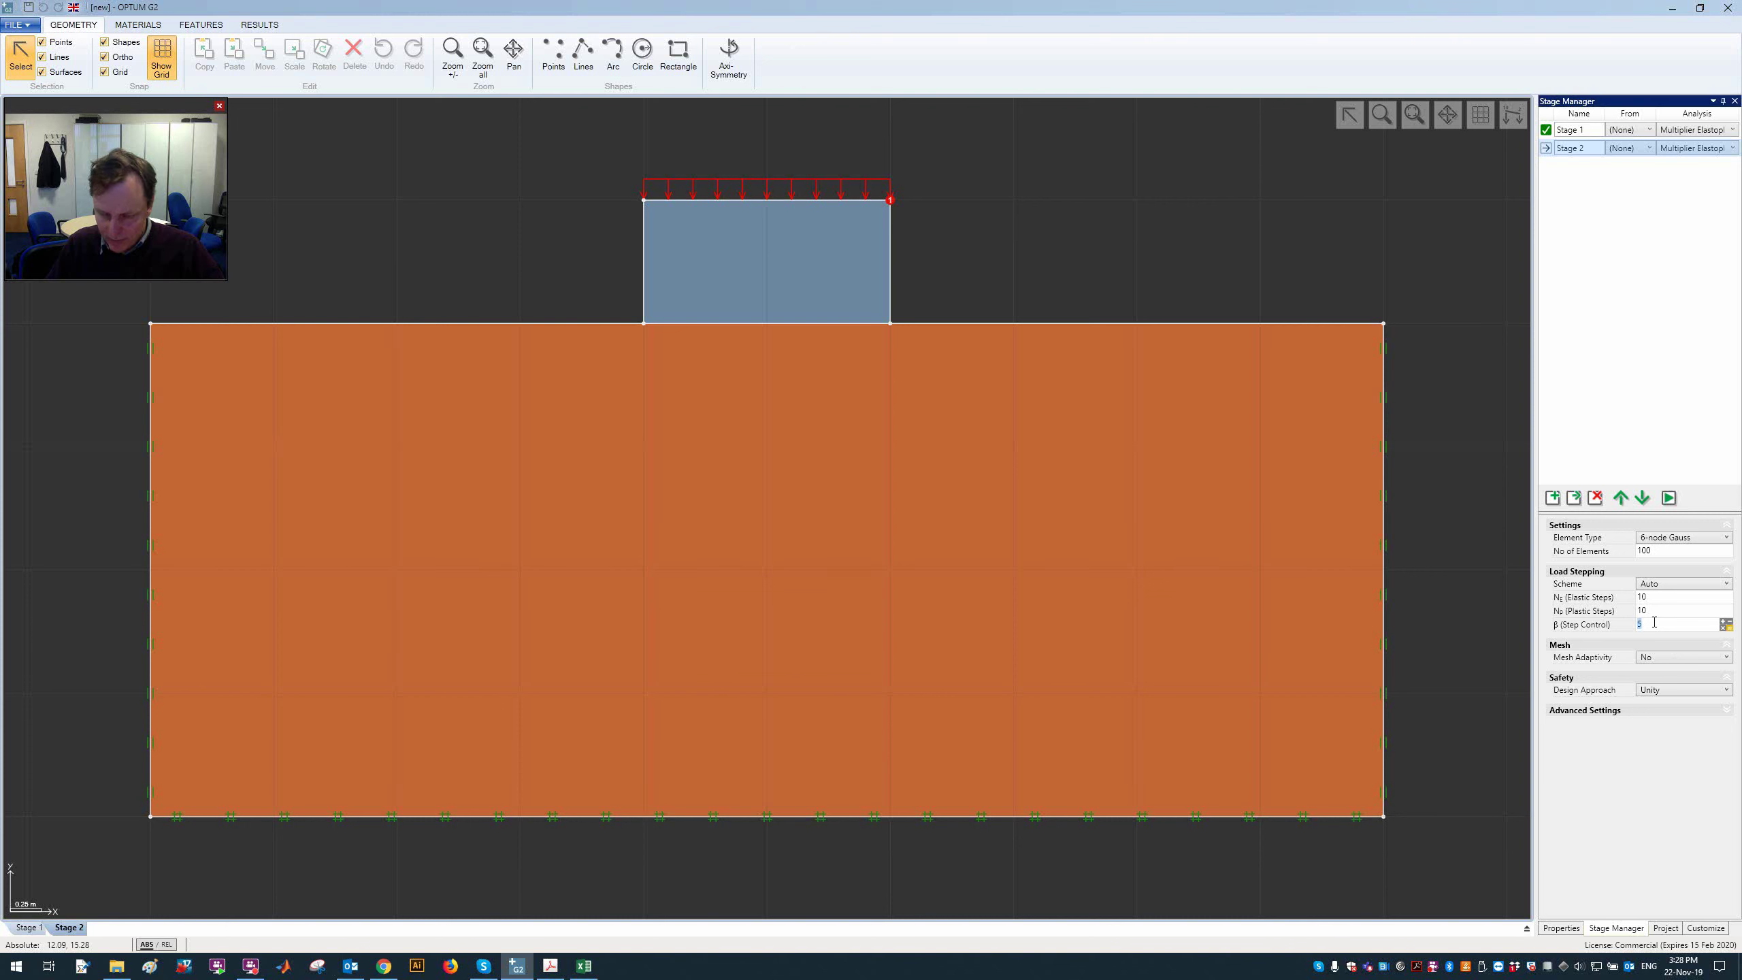
pyautogui.click(1574, 498)
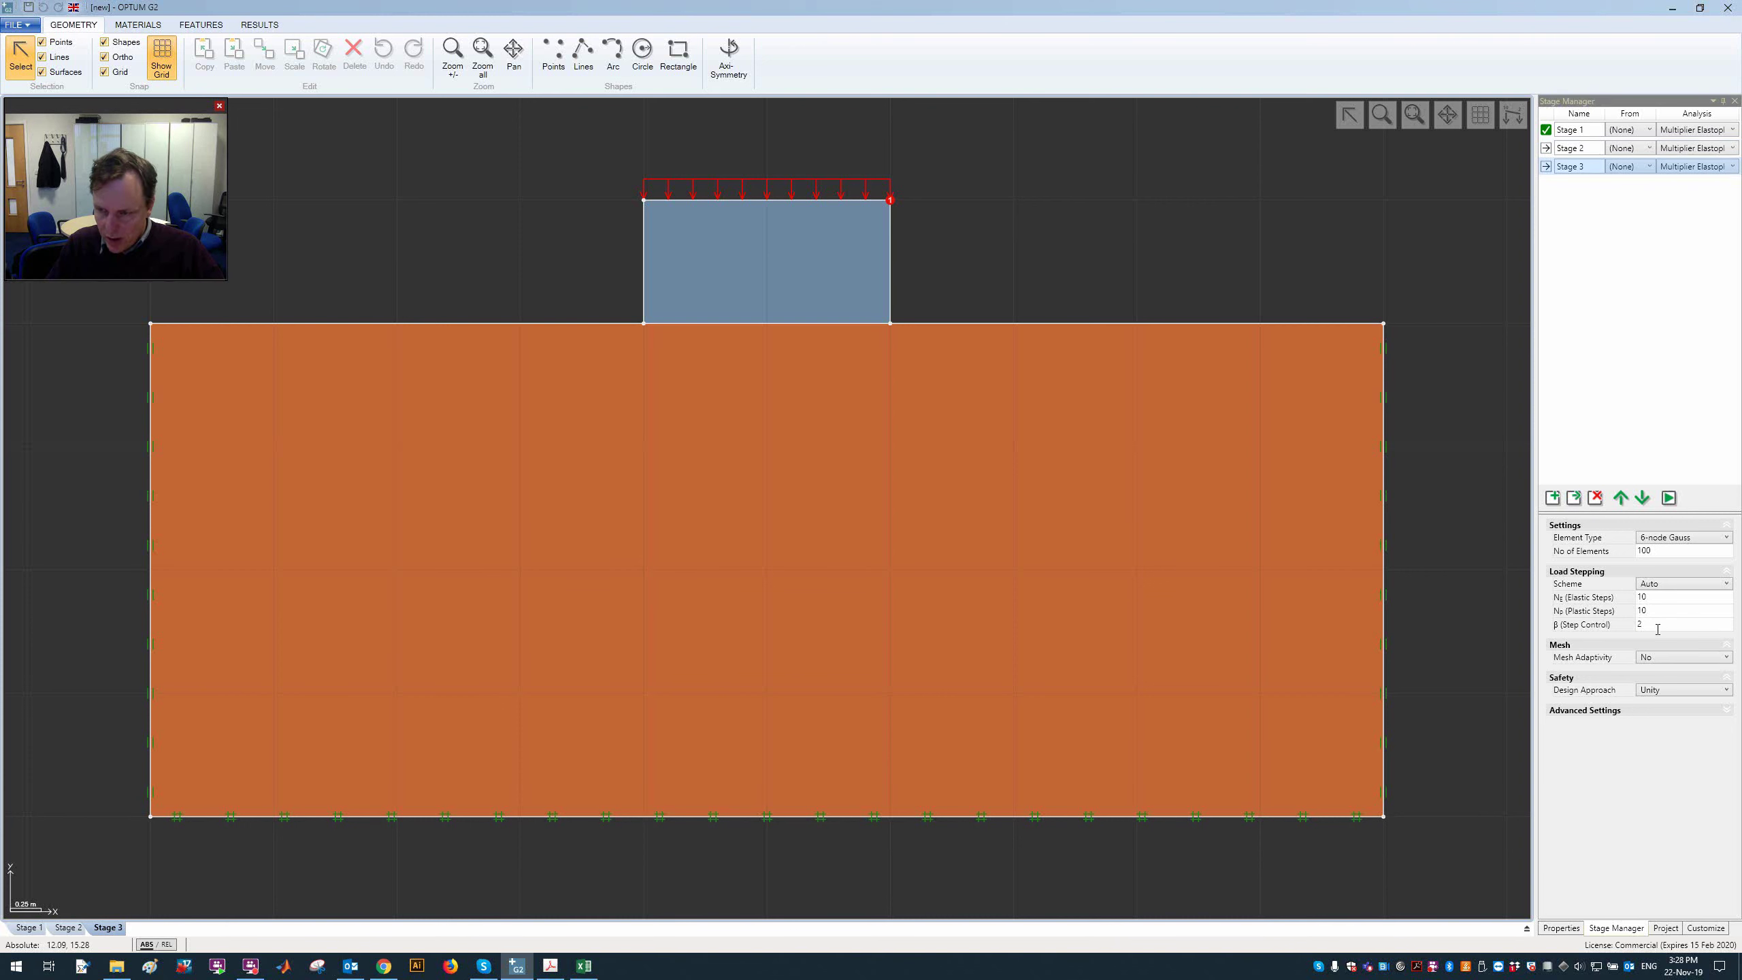
pyautogui.click(1660, 626)
pyautogui.write('10')
pyautogui.press('Tab')
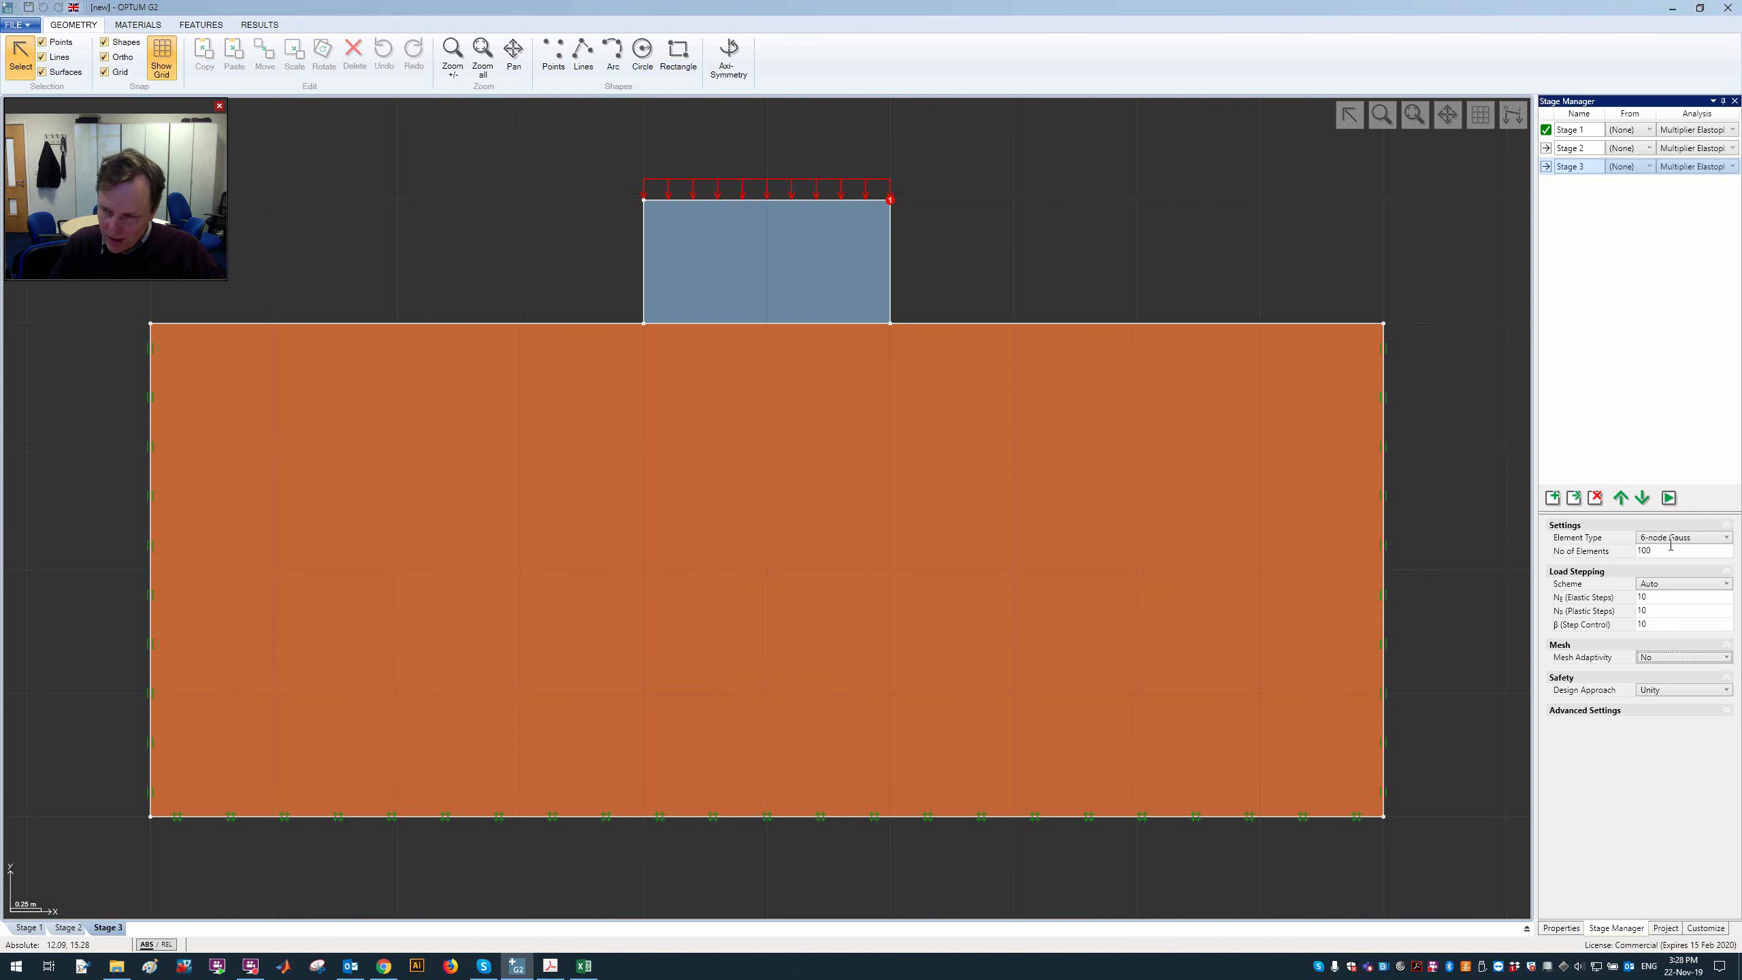
# Step: Run the analysis of the pending stages, monitor it on the analysis plot, and close the run window when it finishes
pyautogui.click(1668, 497)
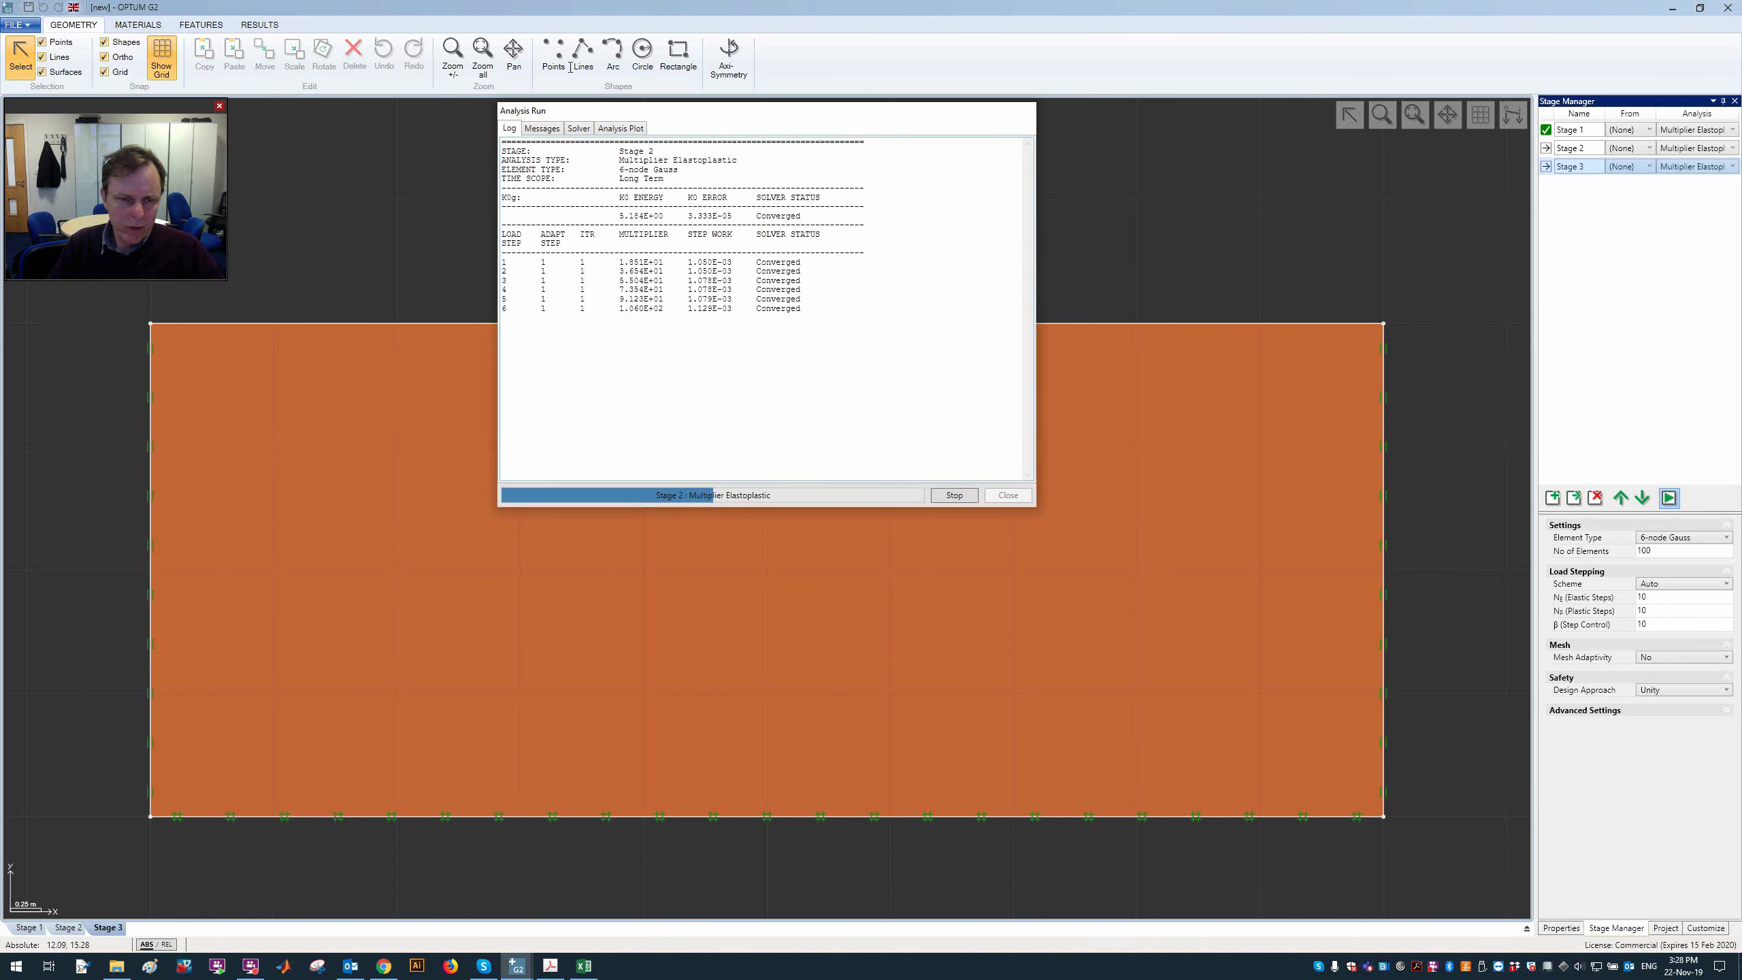
pyautogui.click(628, 130)
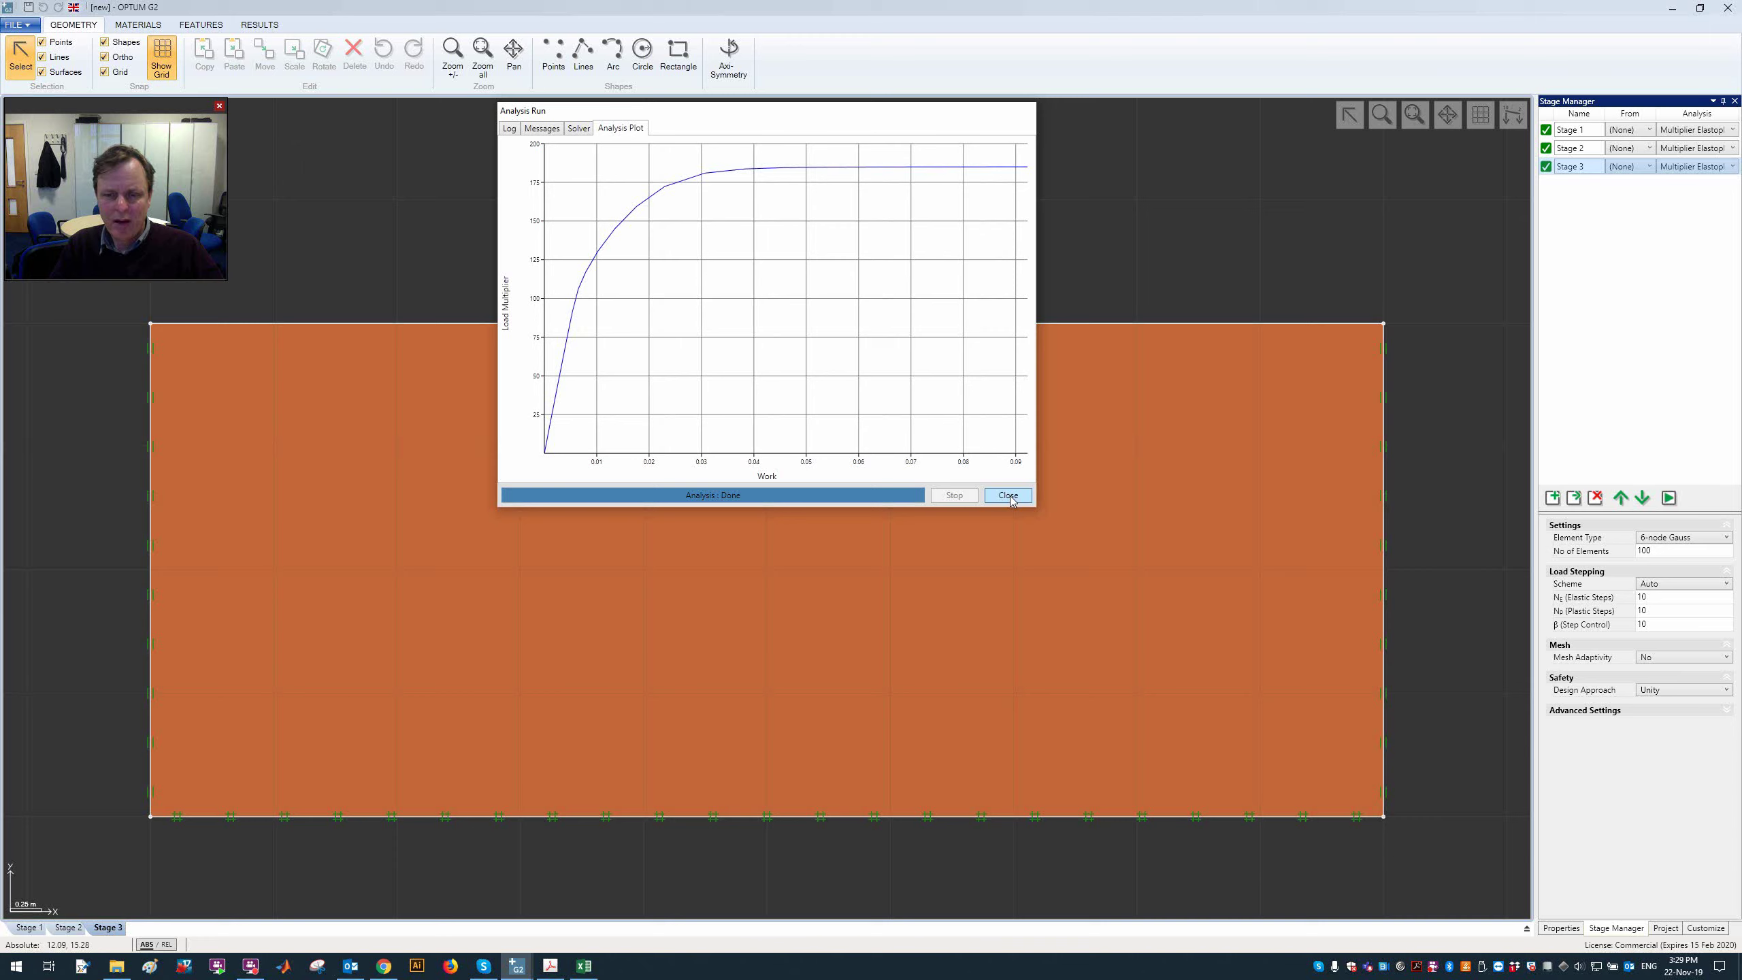
pyautogui.click(1008, 495)
# Step: Create an X-Y plot of Stage 1's Load Multiplier against |u| at Point 1 (Solid)
pyautogui.click(649, 71)
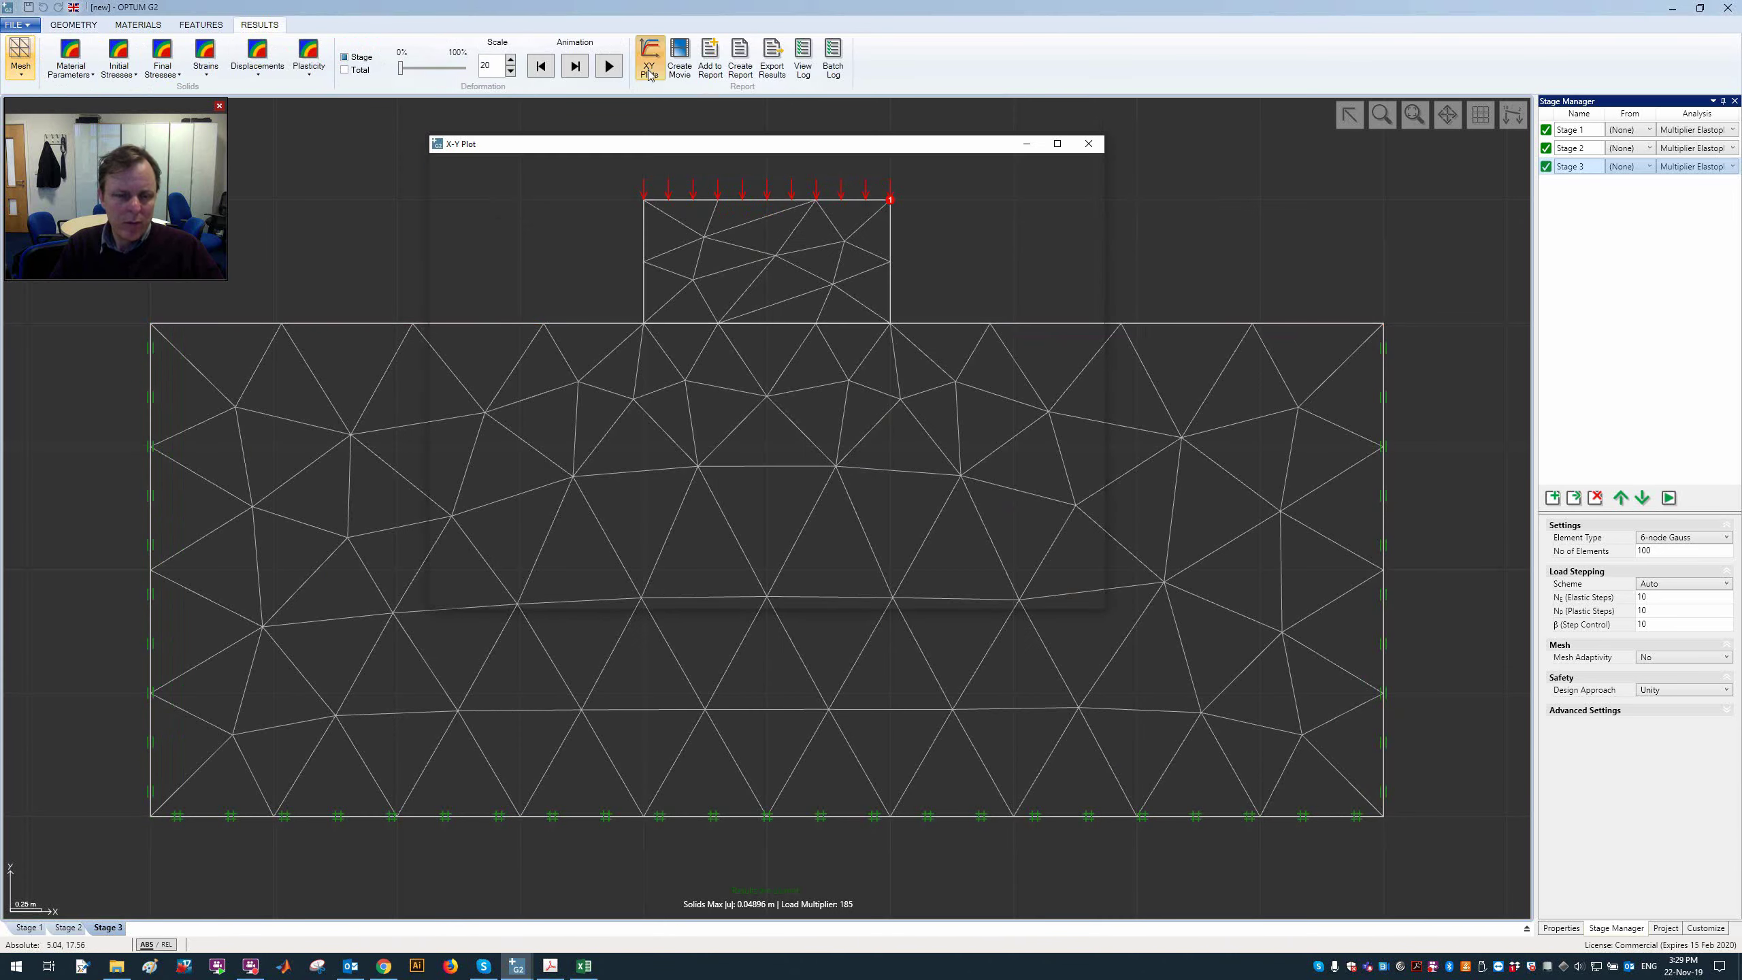
pyautogui.click(624, 547)
pyautogui.click(596, 575)
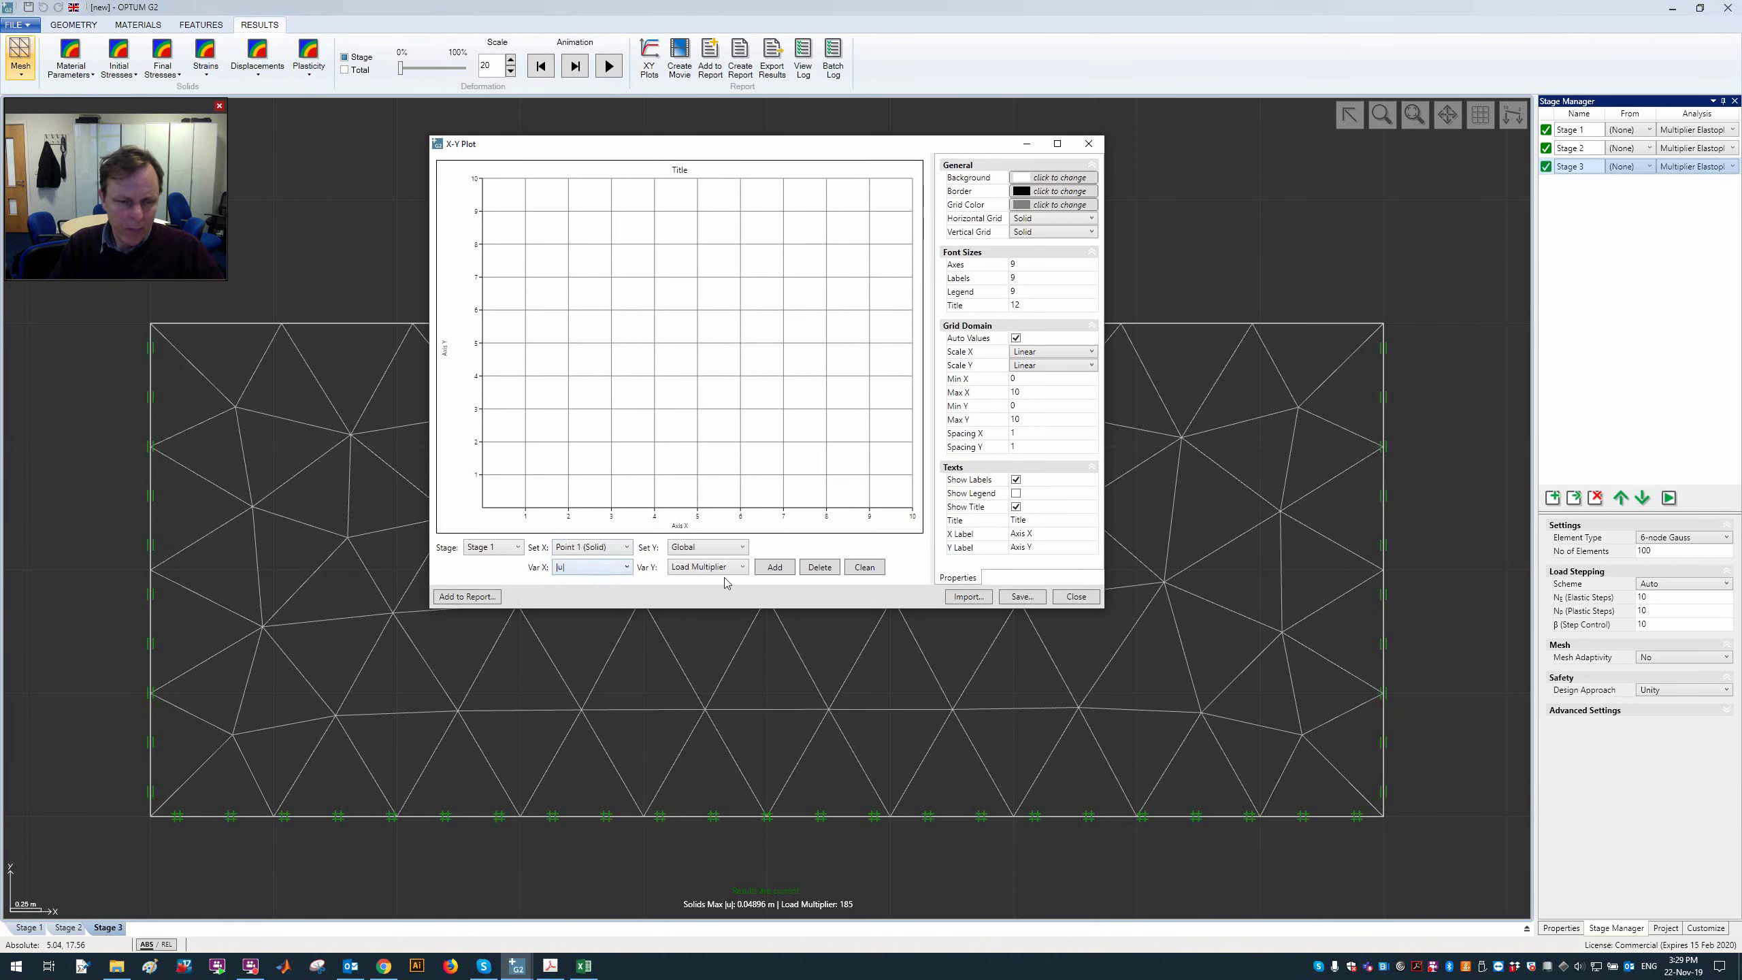
pyautogui.click(775, 567)
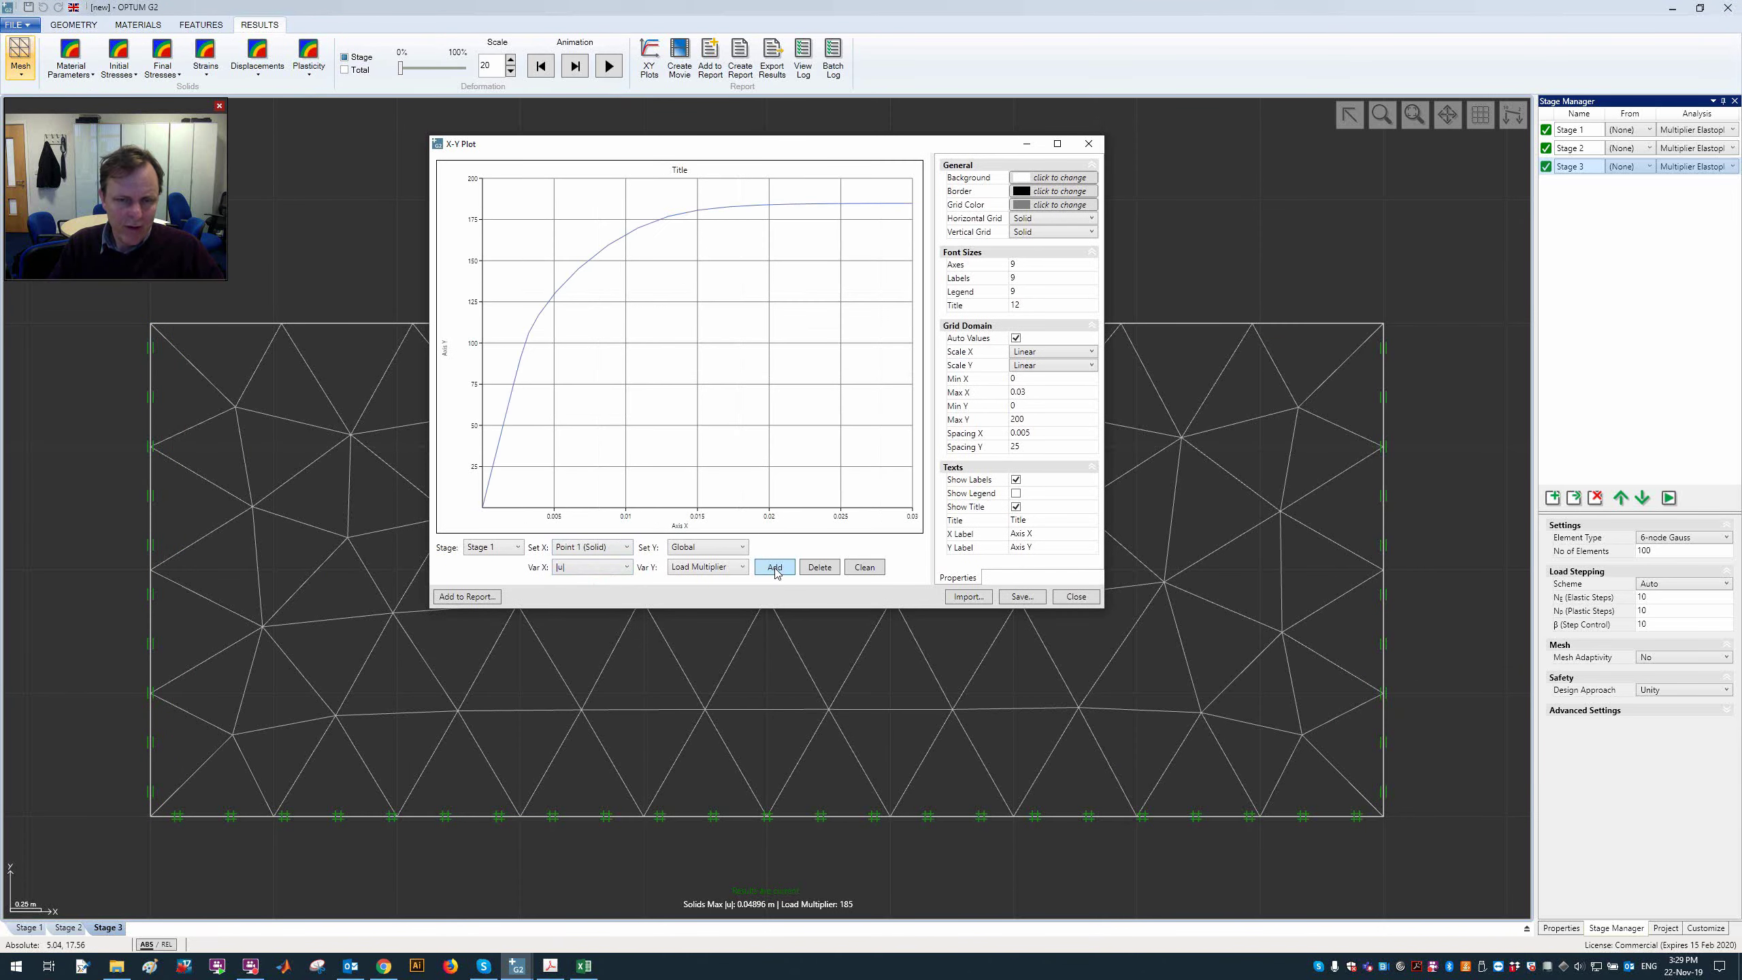
# Step: Add the Stage 2 and Stage 3 curves to the X-Y plot for comparison and close it without saving
pyautogui.click(511, 549)
pyautogui.click(491, 575)
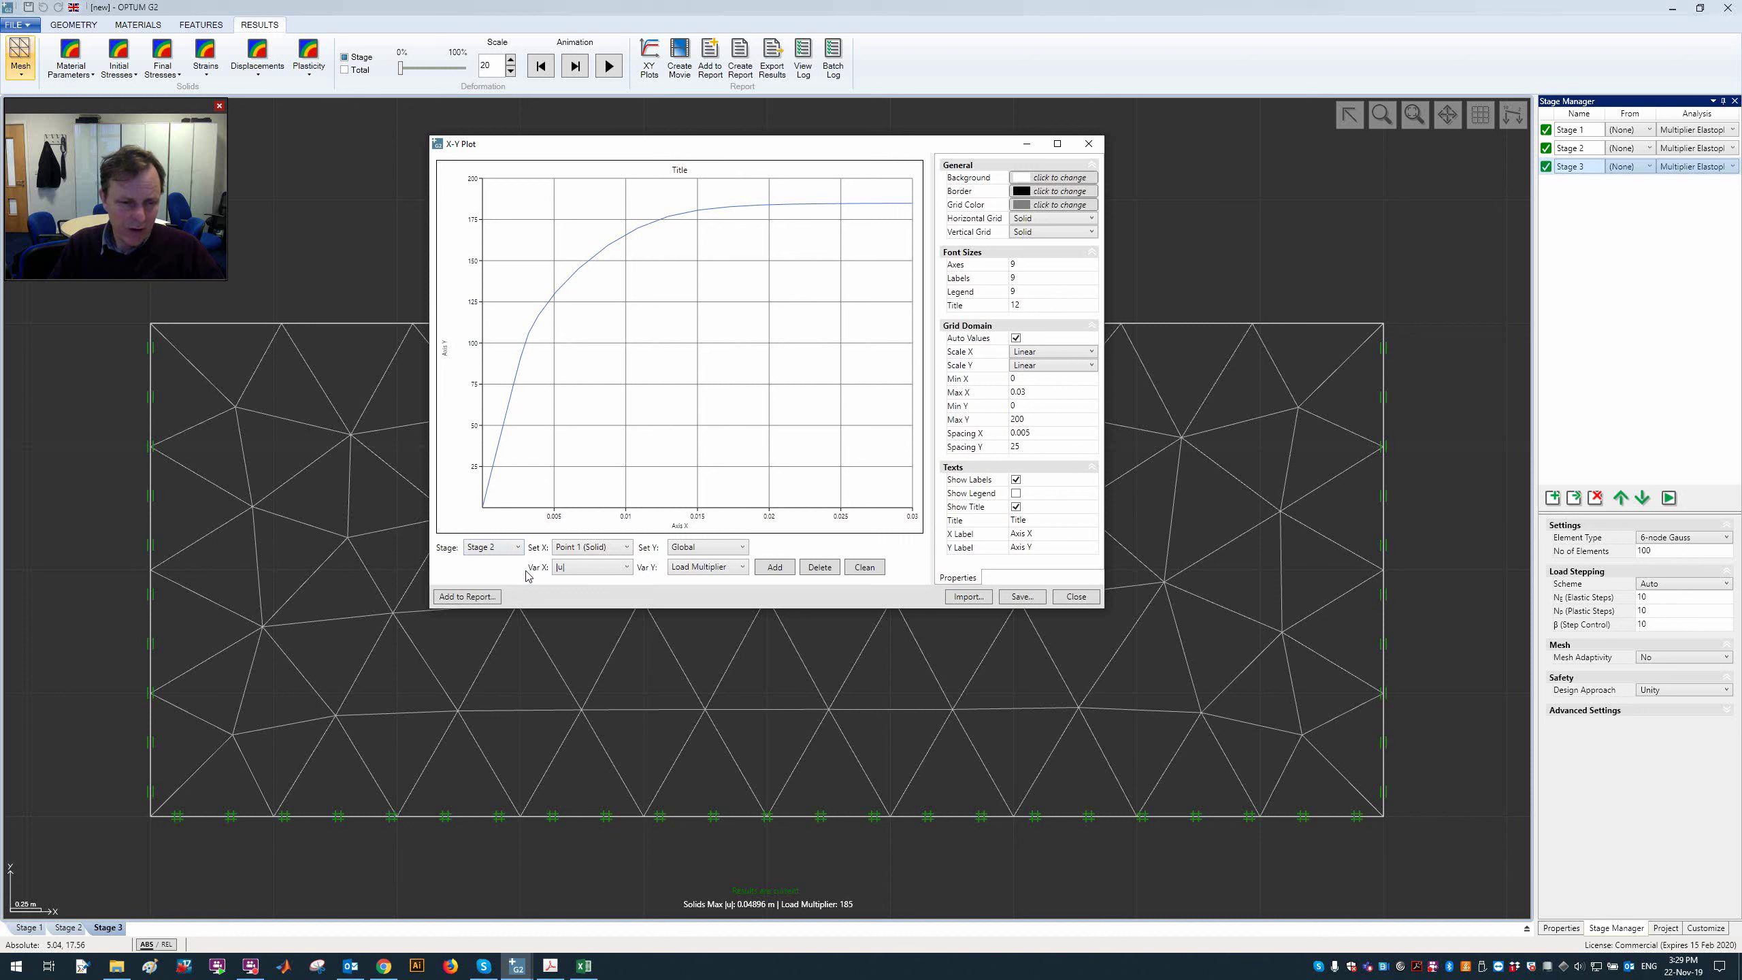
pyautogui.click(775, 566)
pyautogui.click(511, 549)
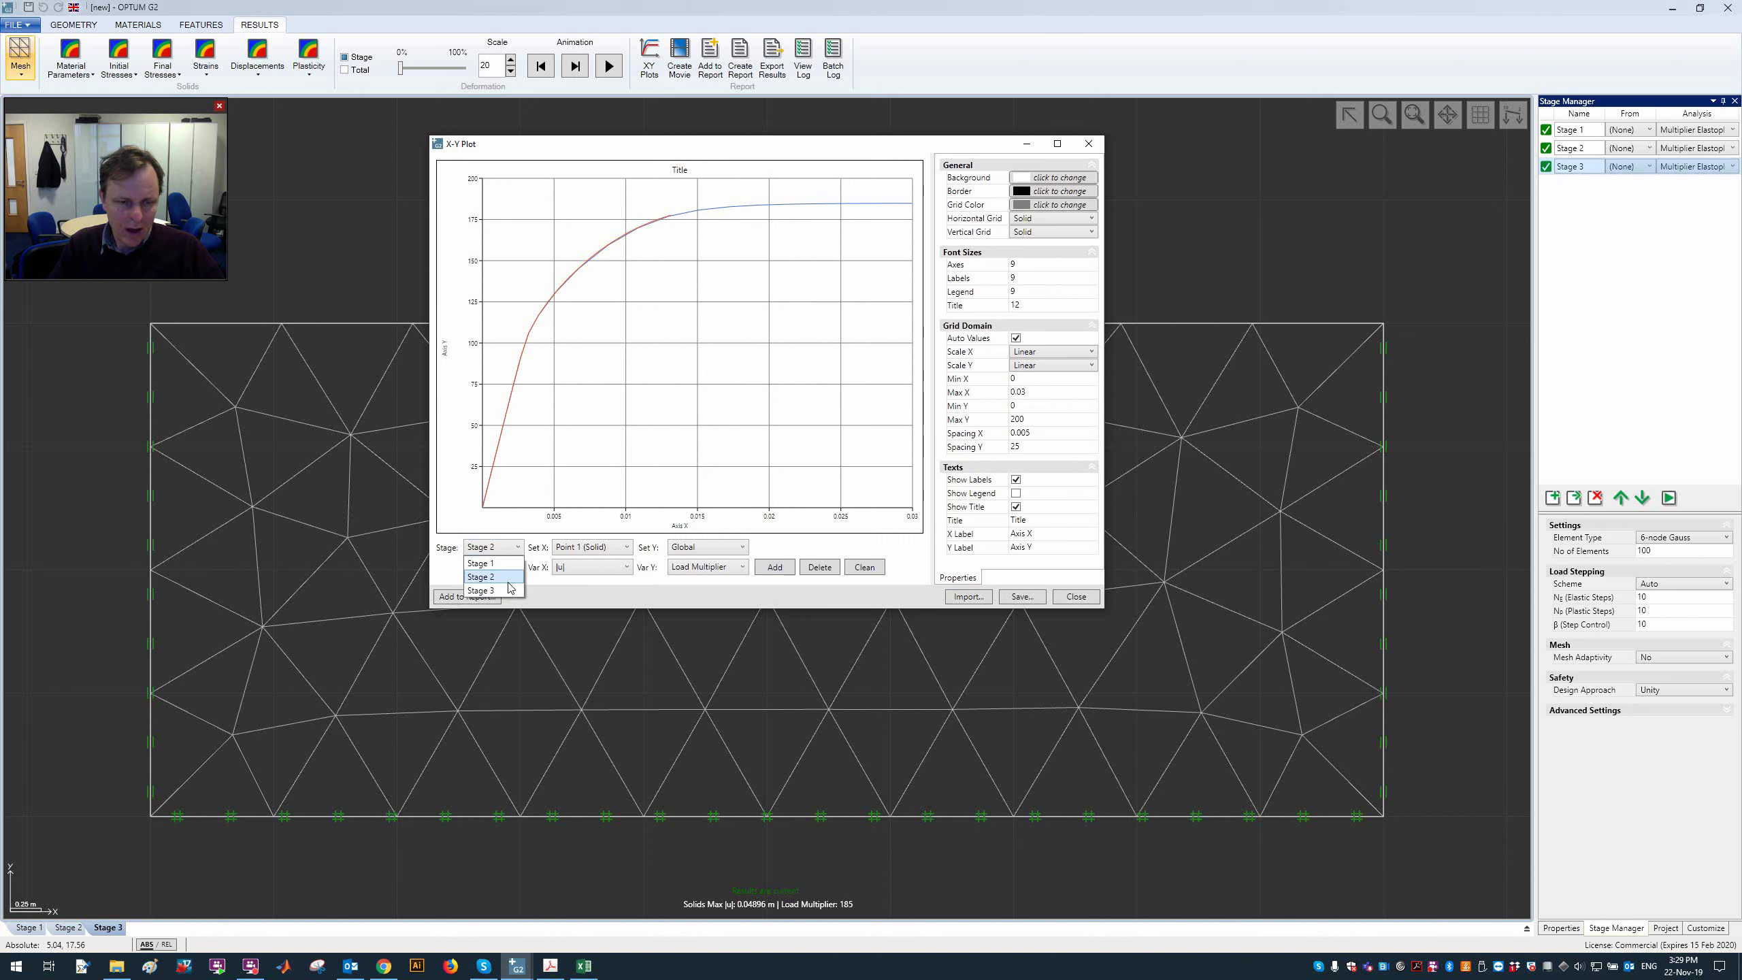
pyautogui.click(510, 590)
pyautogui.click(775, 567)
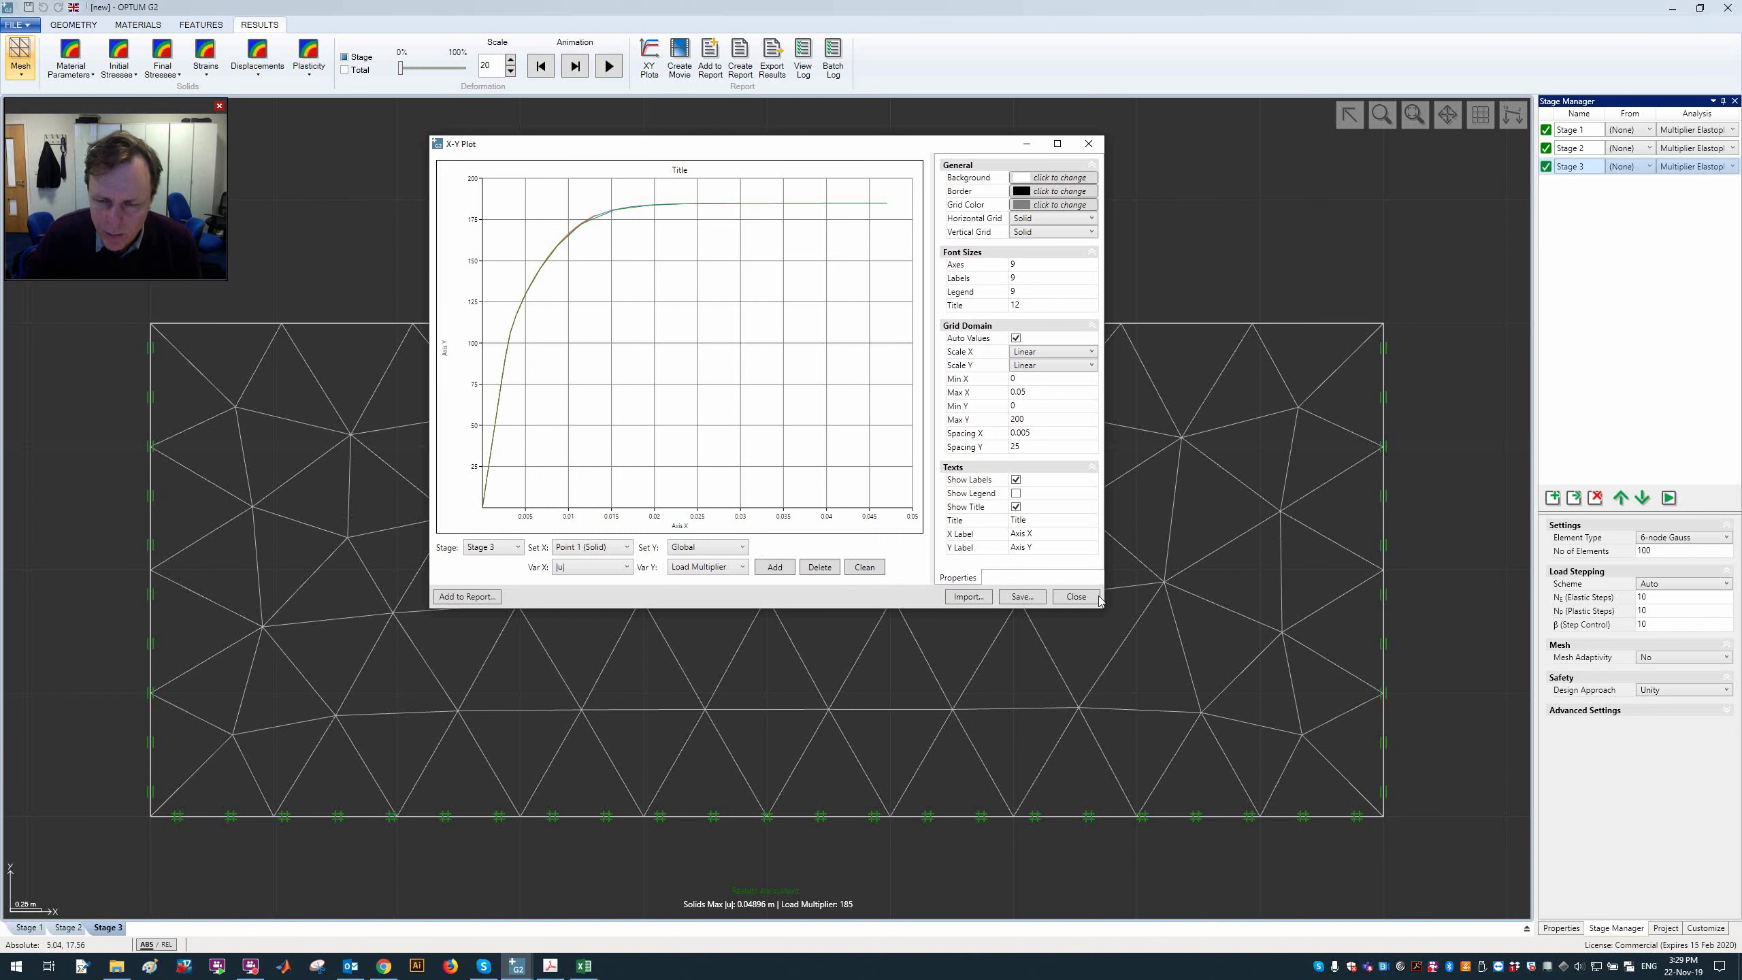
pyautogui.click(1076, 596)
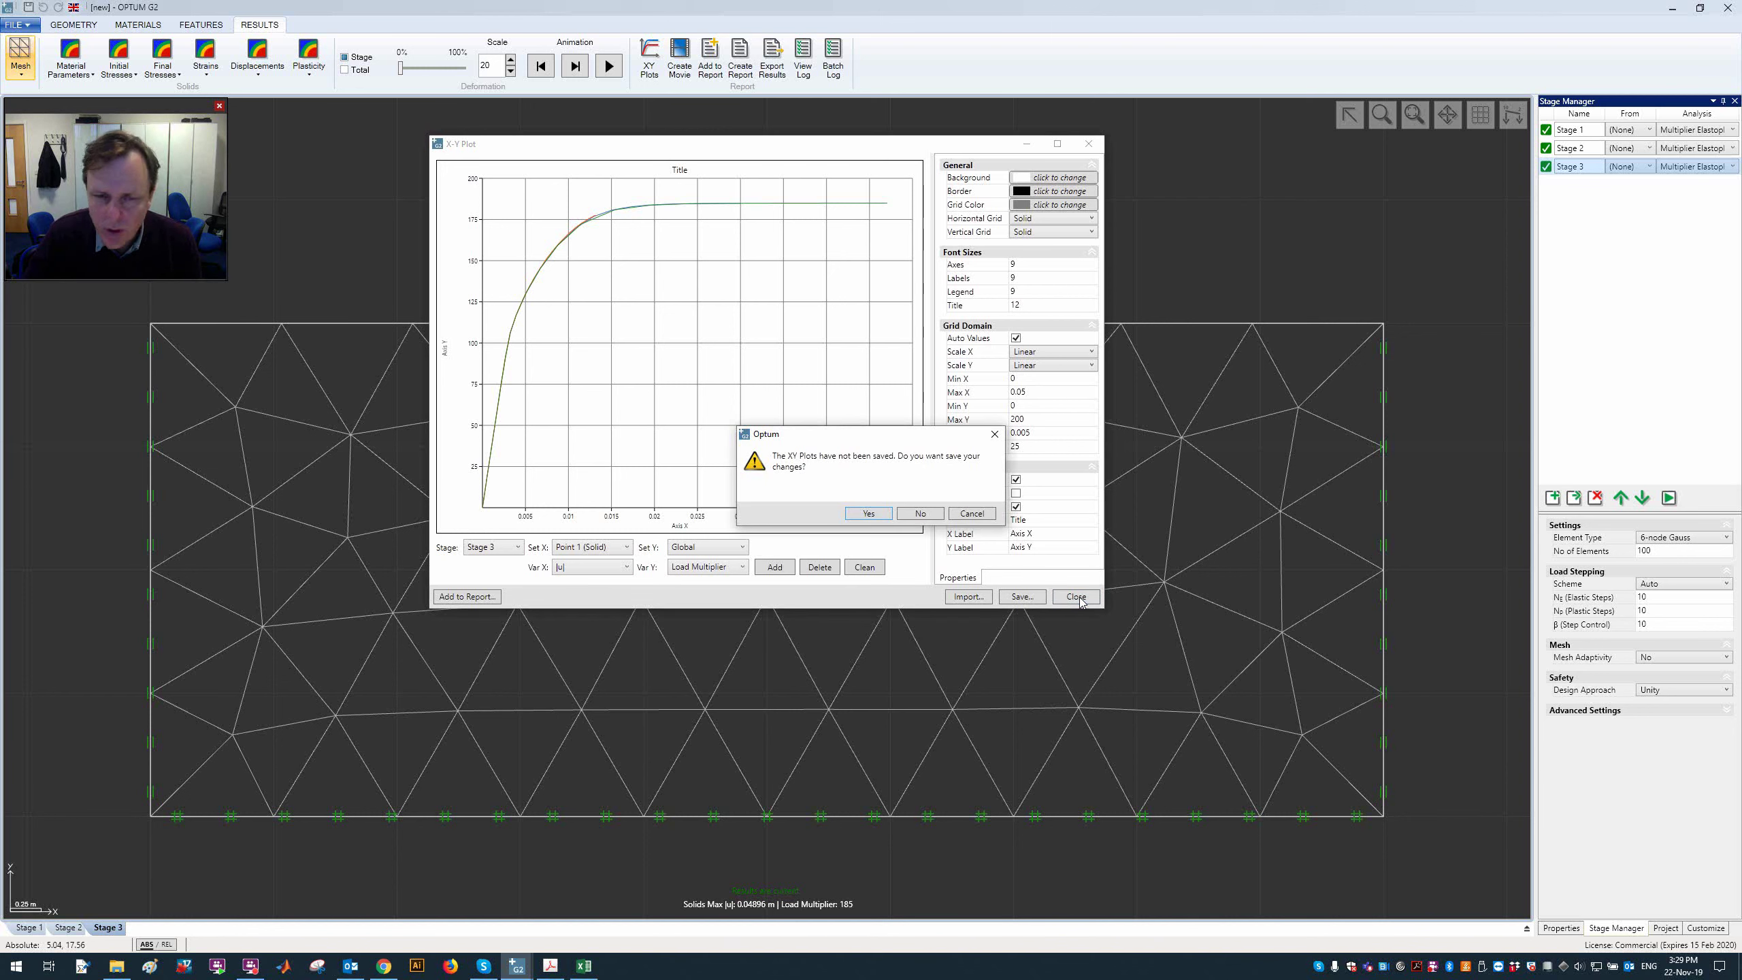
pyautogui.click(919, 516)
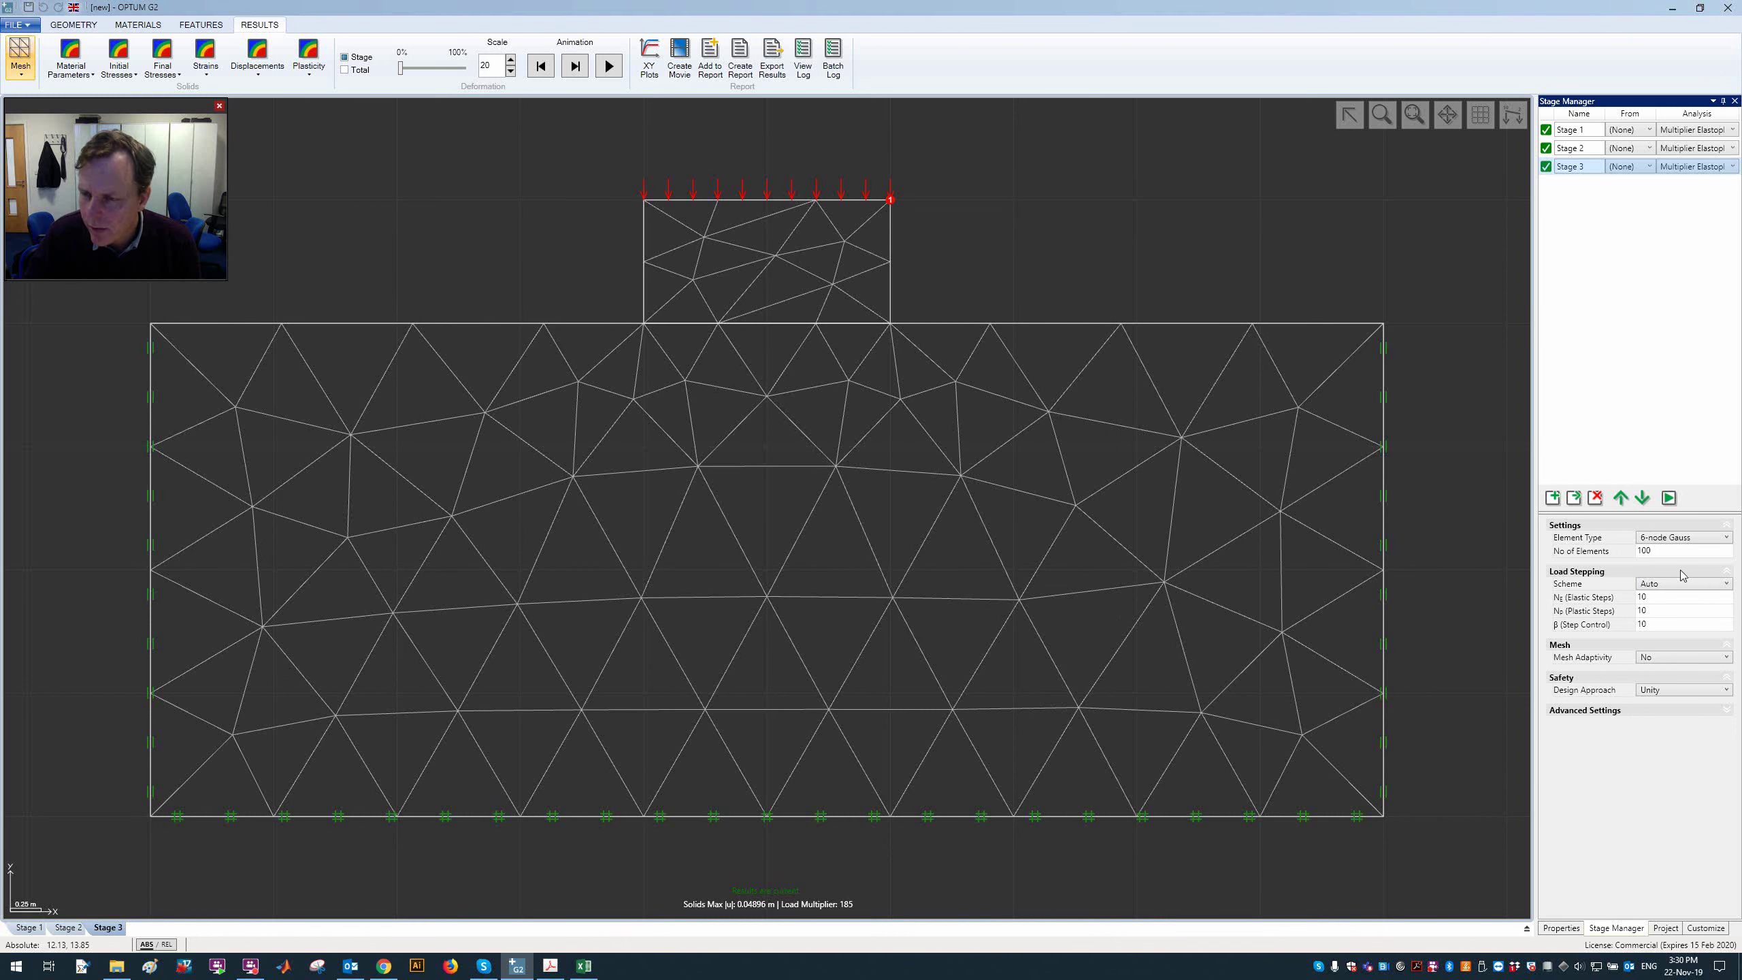
# Step: Clone Stage 1 as a fourth stage and set its load stepping scheme to Target
pyautogui.click(1577, 130)
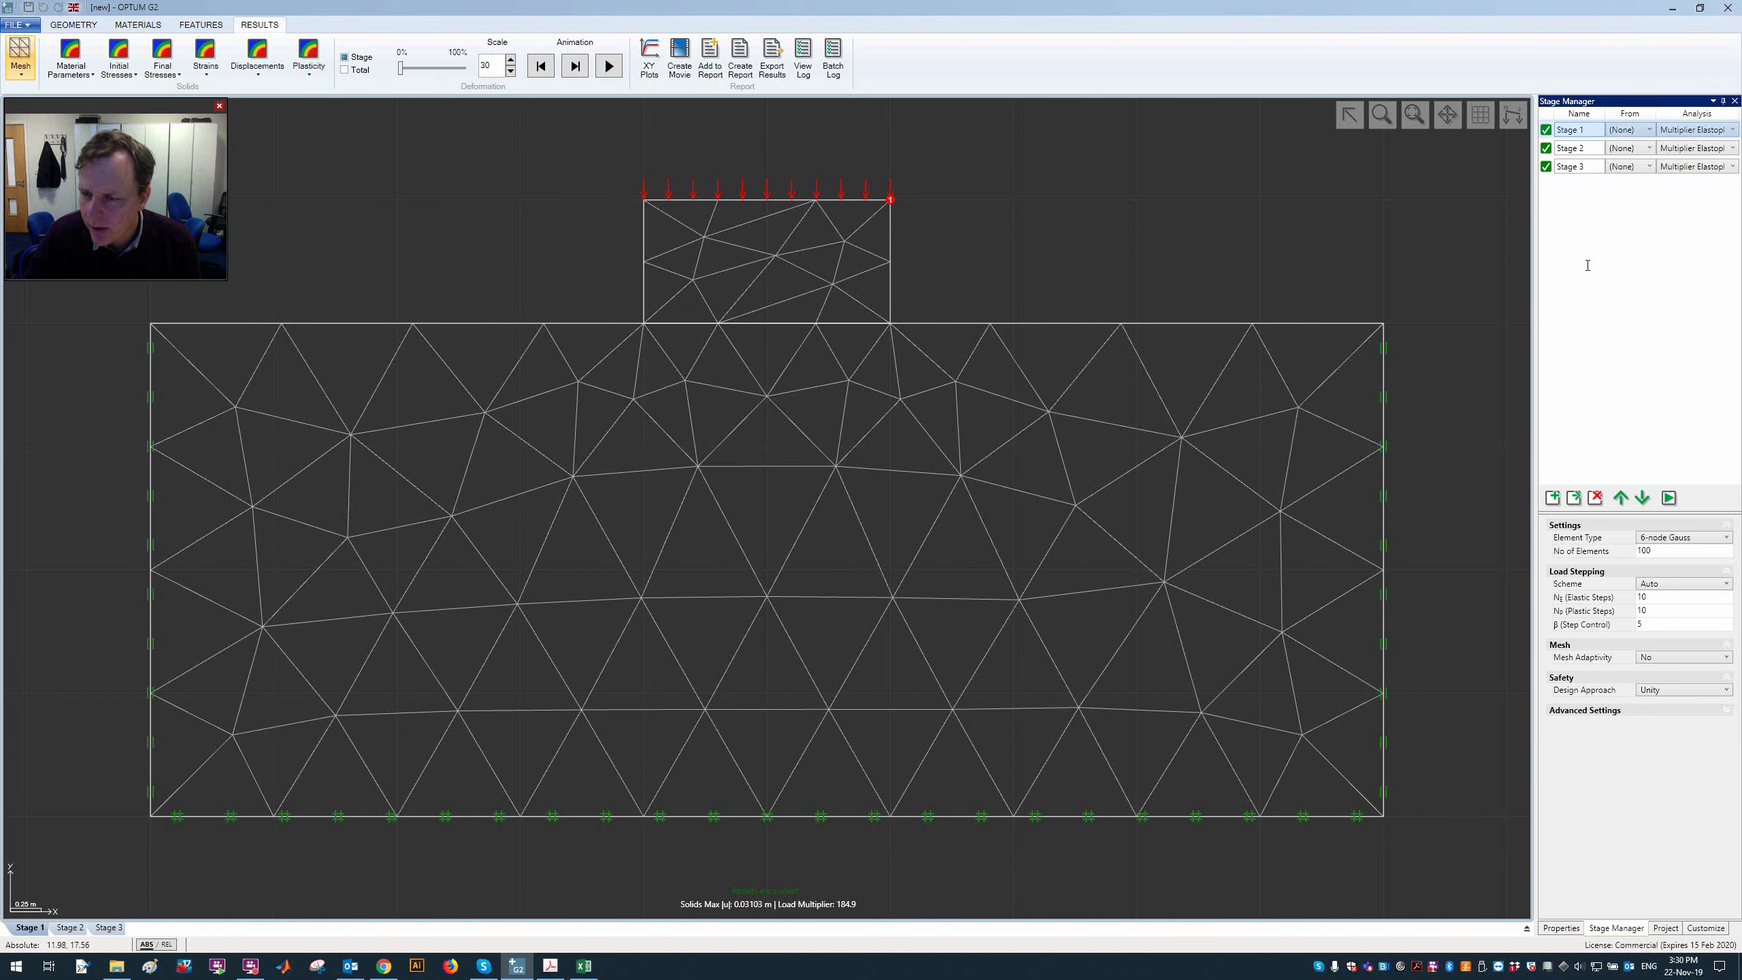
pyautogui.click(1574, 498)
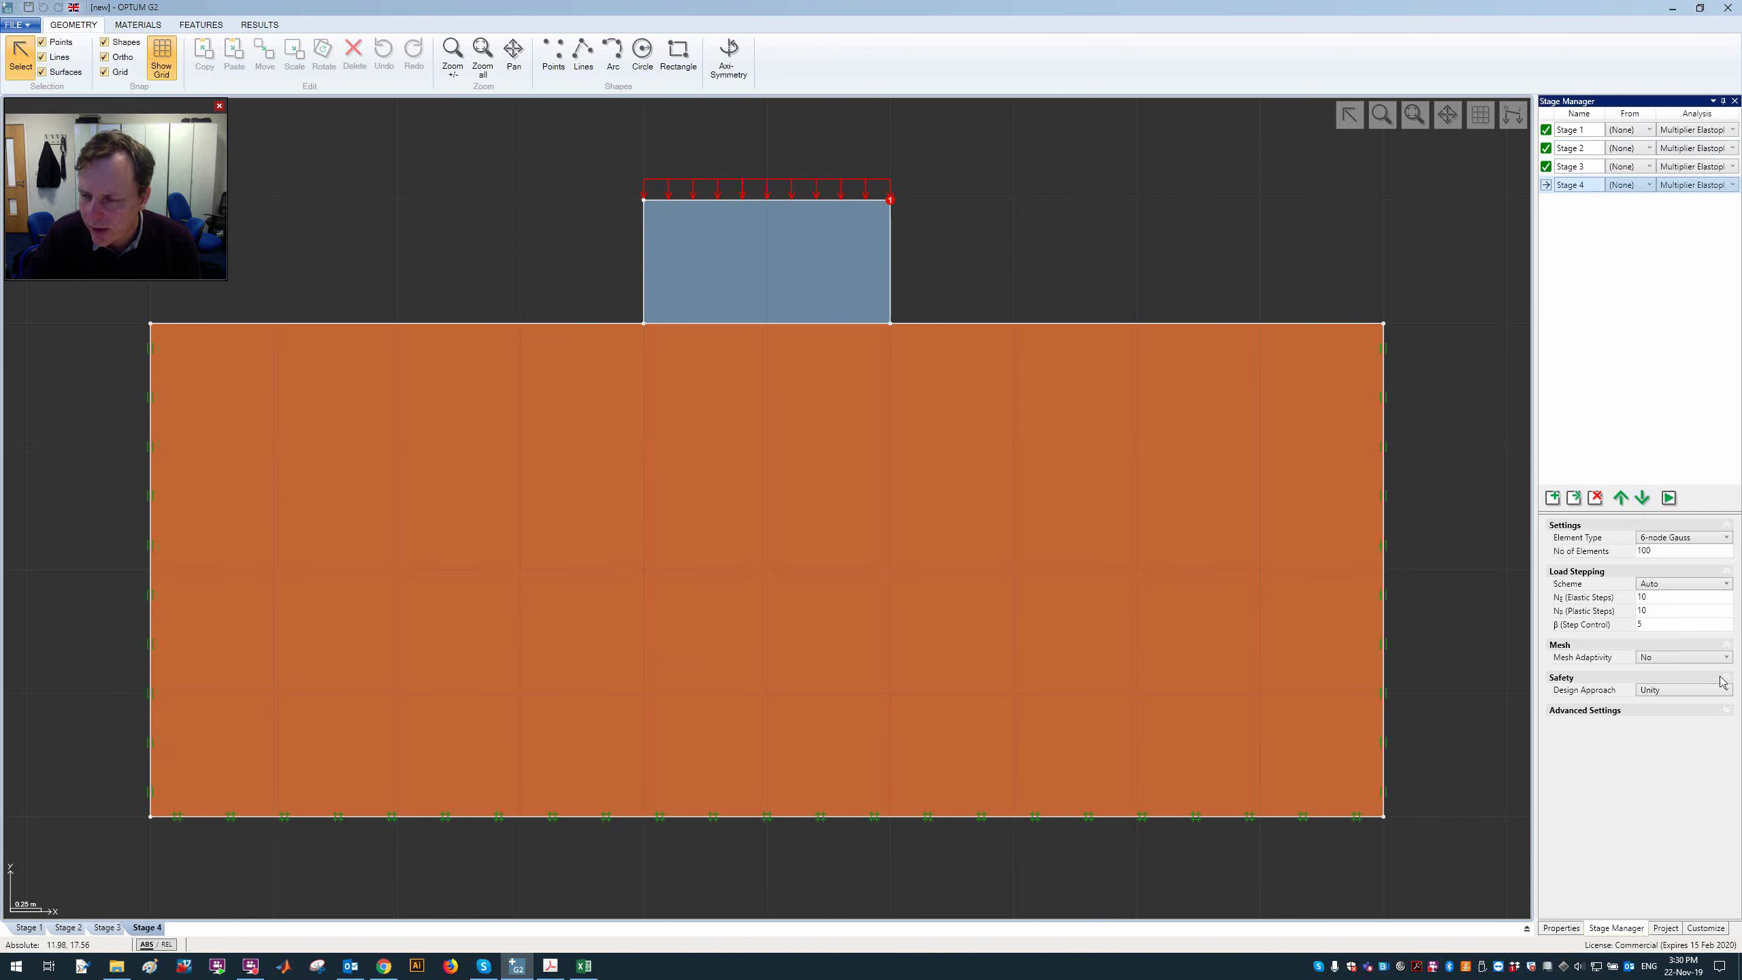
pyautogui.click(1688, 588)
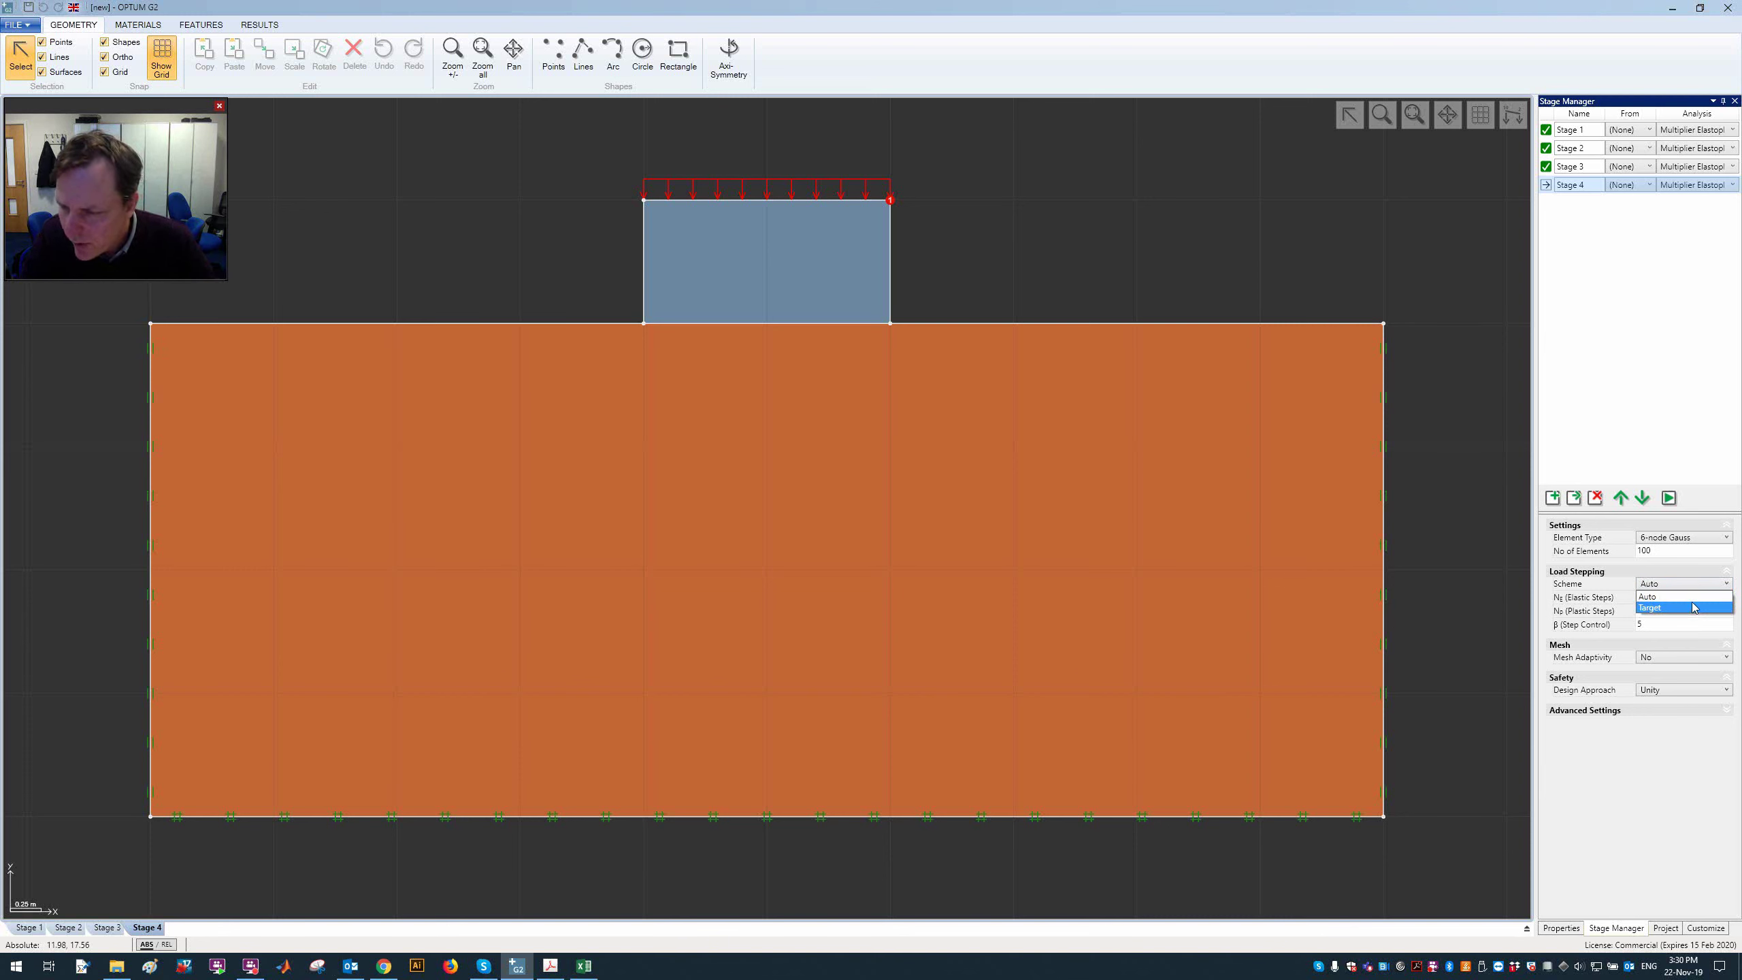
pyautogui.click(1692, 607)
pyautogui.click(1684, 607)
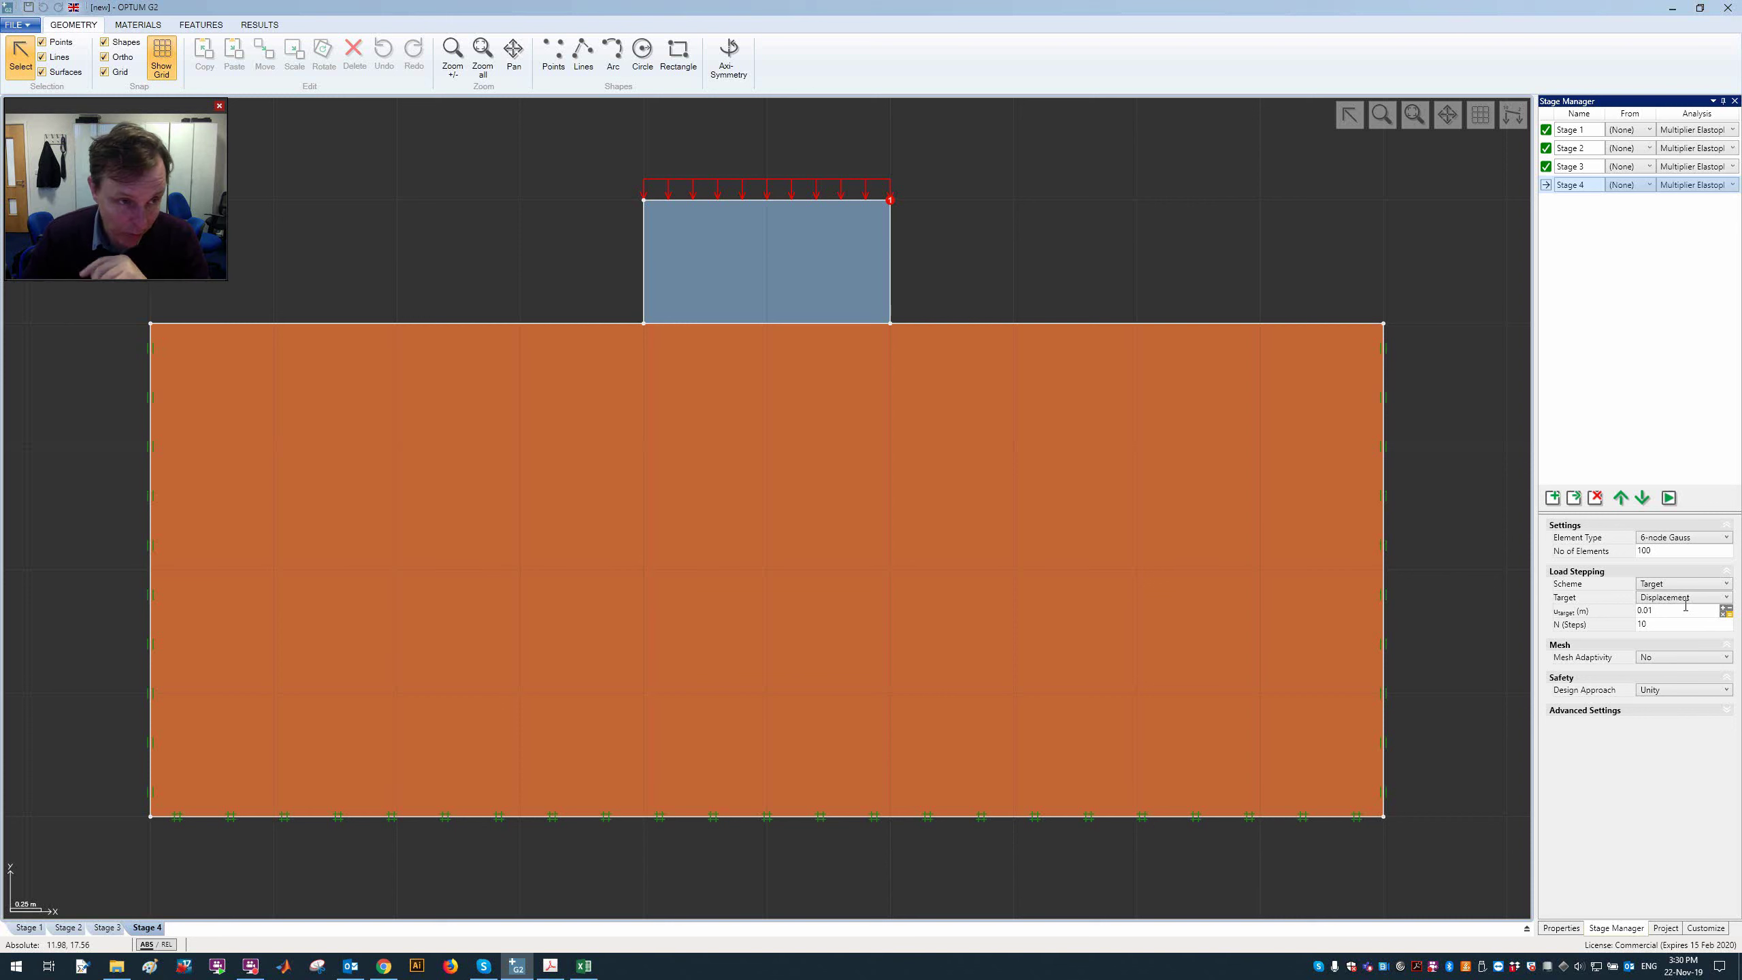
# Step: Inspect the Control property of the result point at the footing's upper right corner
pyautogui.click(890, 200)
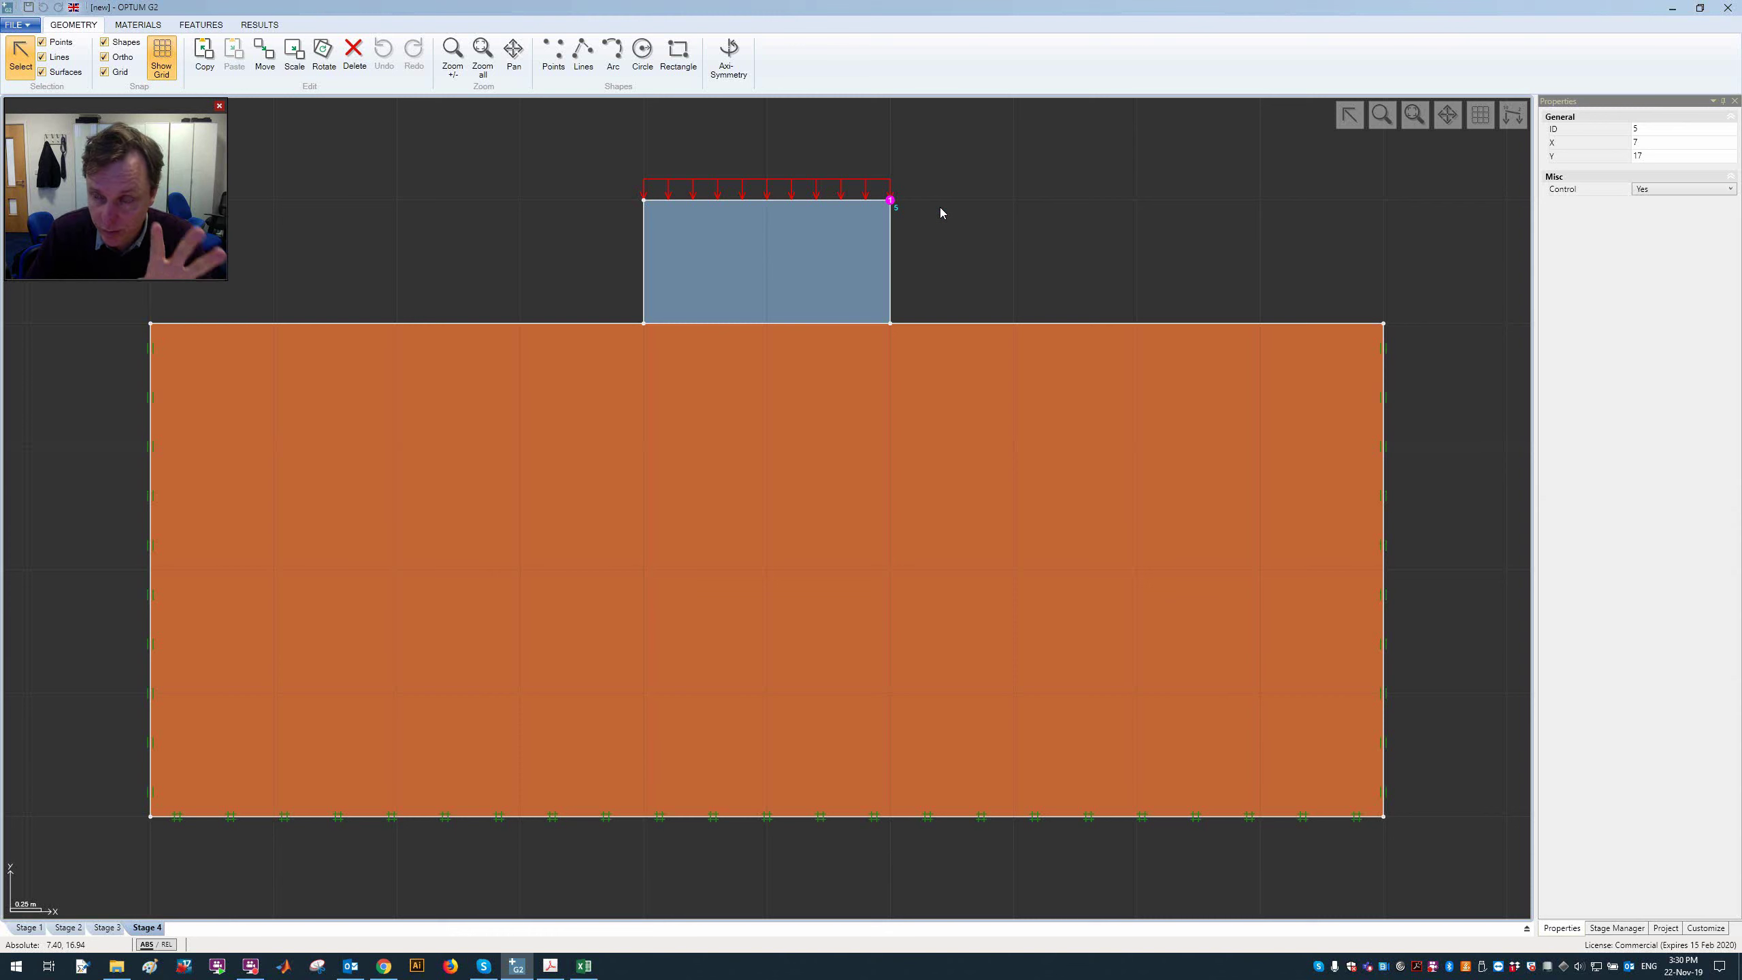
pyautogui.click(1697, 191)
pyautogui.click(1698, 191)
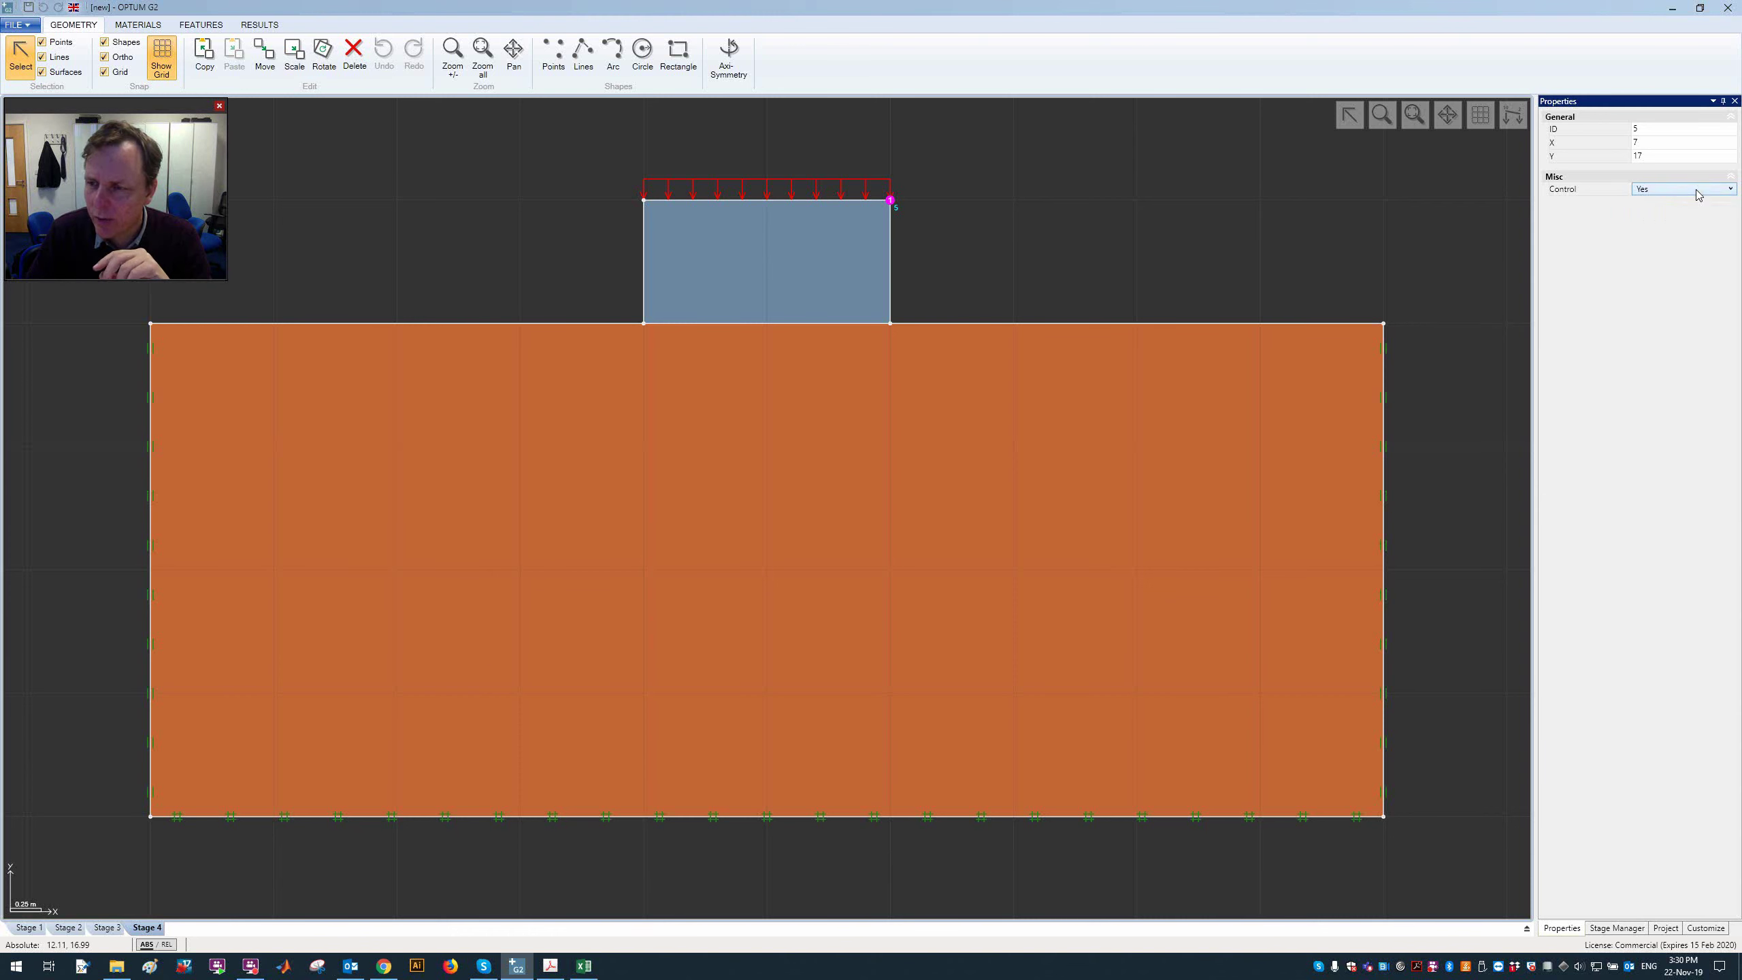
pyautogui.click(1698, 192)
pyautogui.click(1697, 189)
pyautogui.click(1158, 156)
# Step: Place a second result point in the soil at about X 7.27, Y 15.19
pyautogui.click(200, 25)
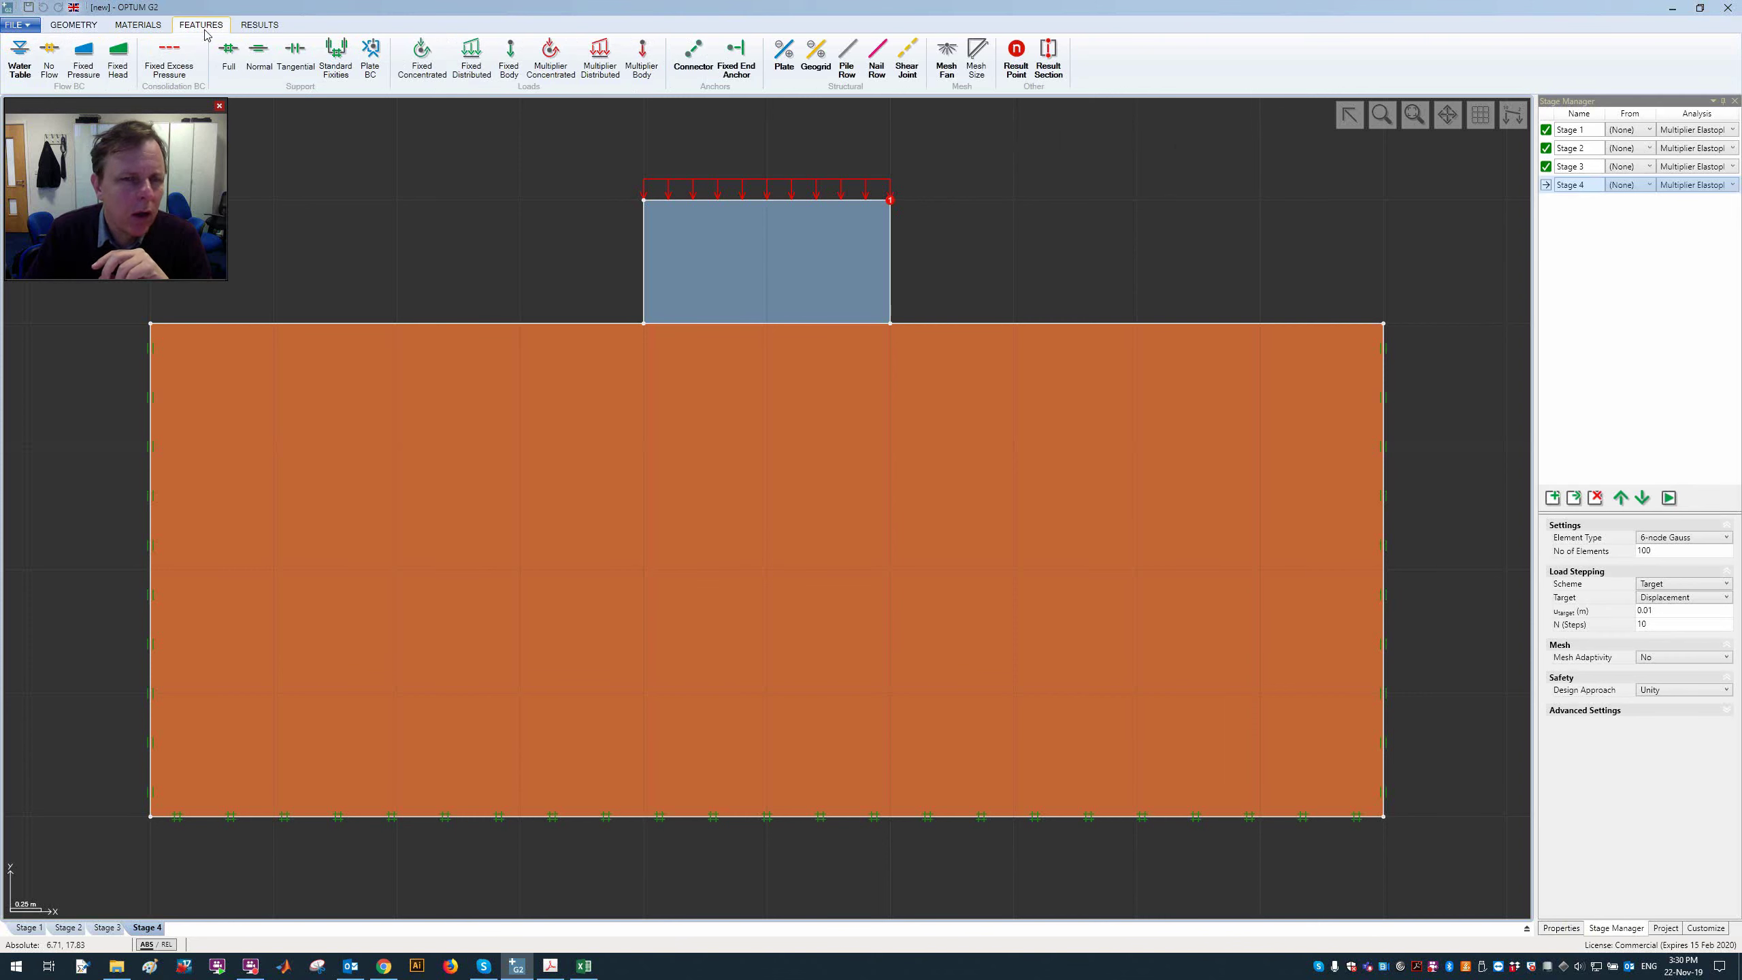
pyautogui.click(1016, 58)
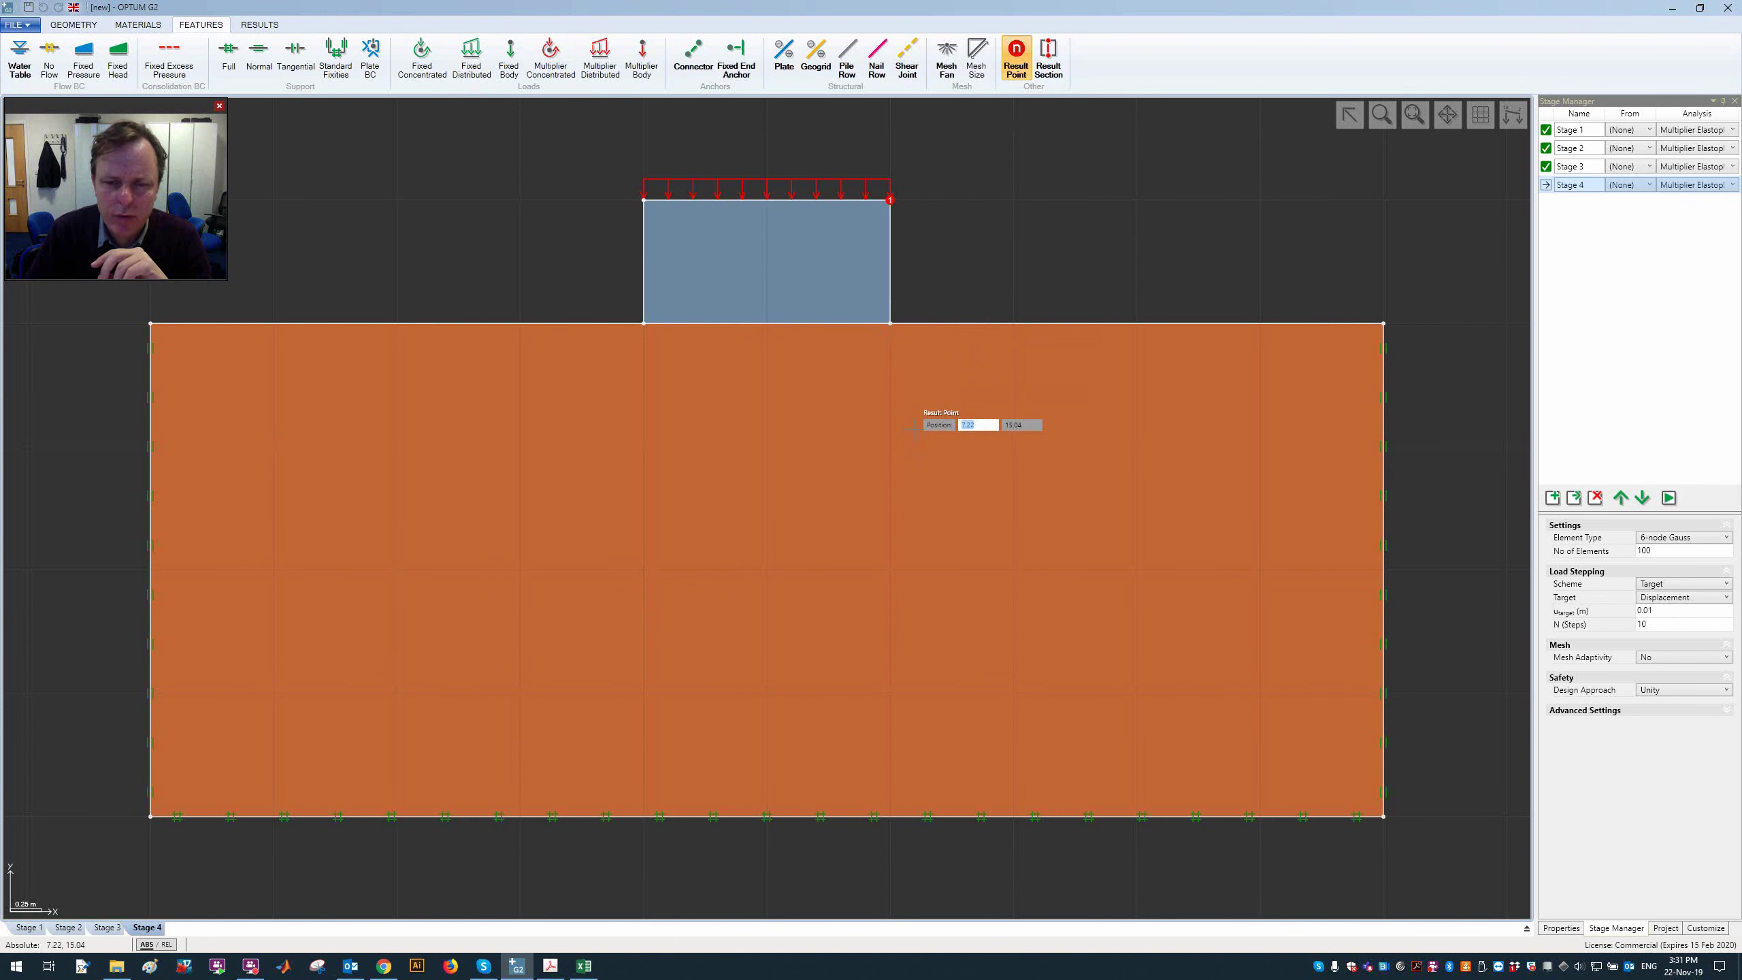
pyautogui.click(923, 424)
pyautogui.press('Escape')
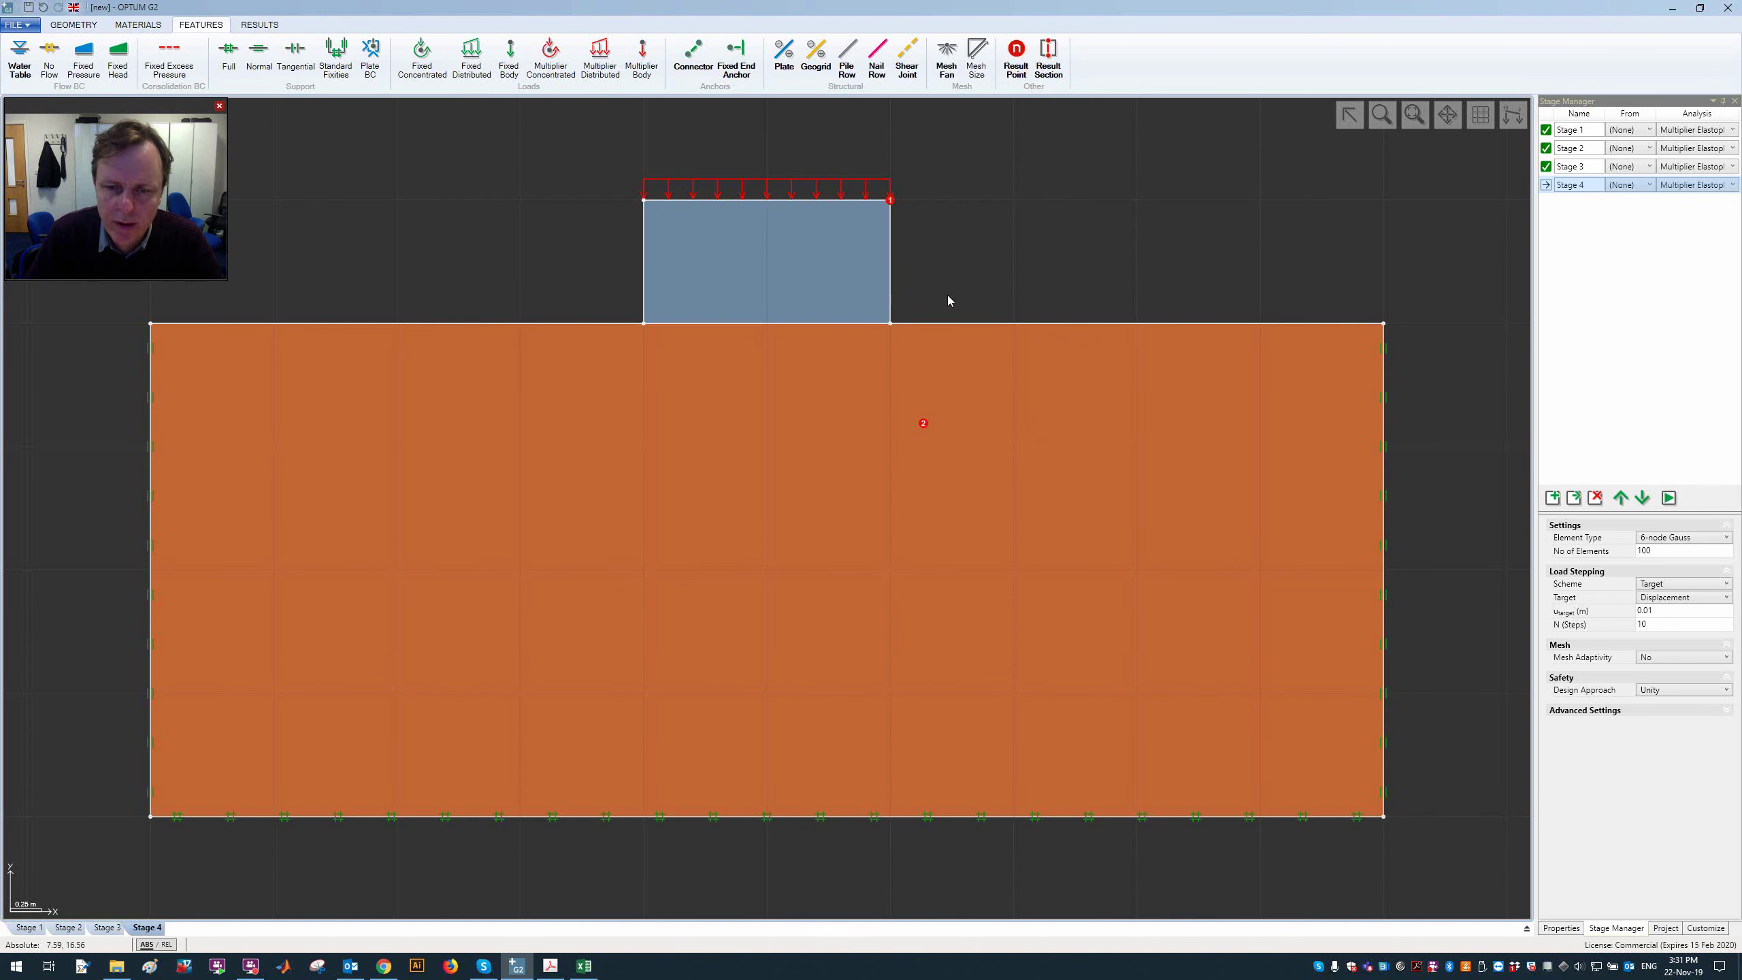
# Step: Set the Control property of the result point in the soil to No, and delete that point
pyautogui.click(890, 199)
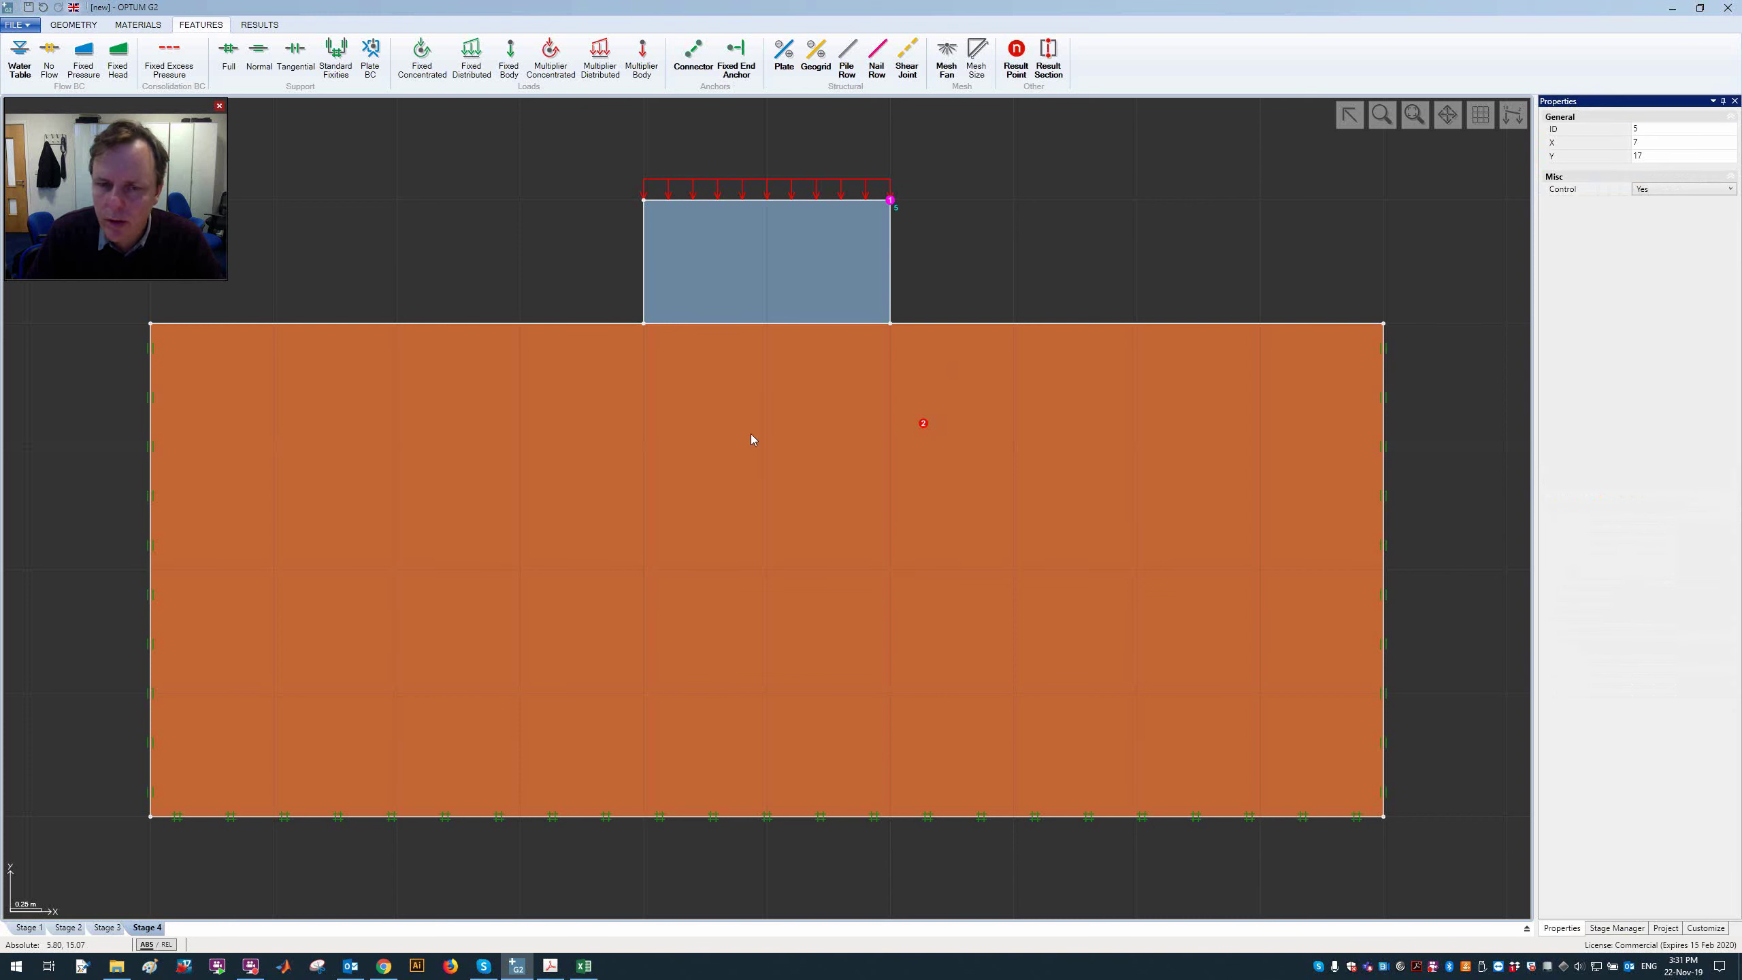
pyautogui.click(923, 424)
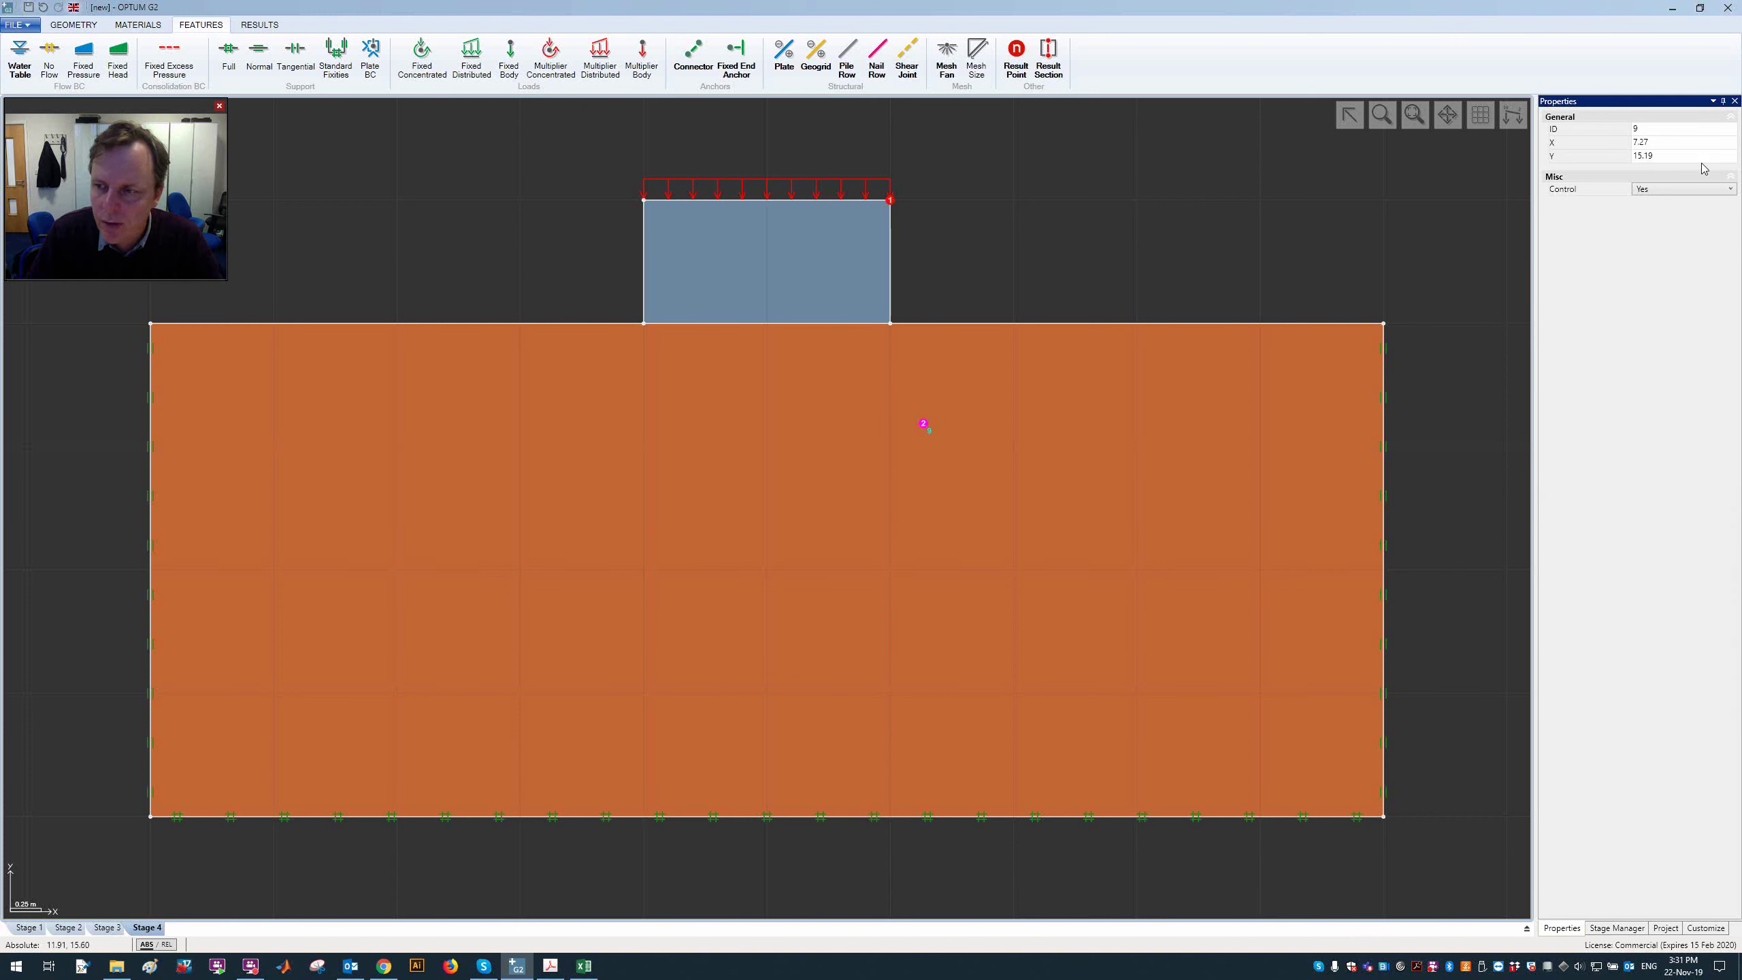
pyautogui.click(1690, 195)
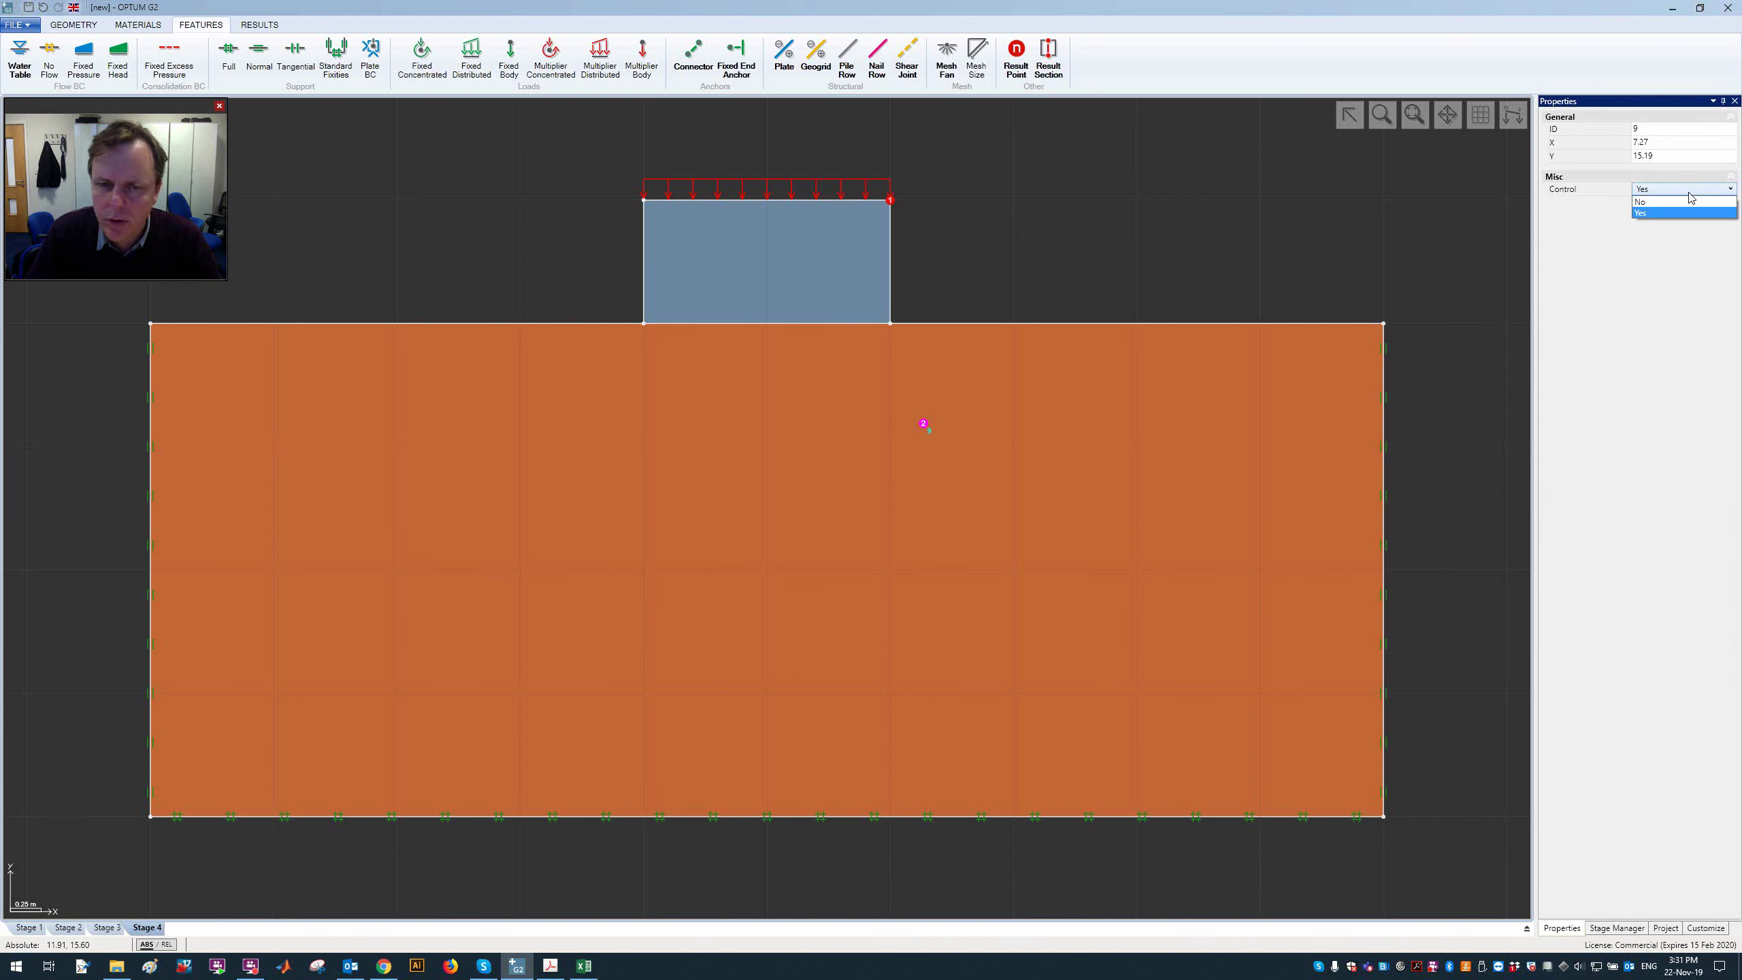
pyautogui.click(1683, 213)
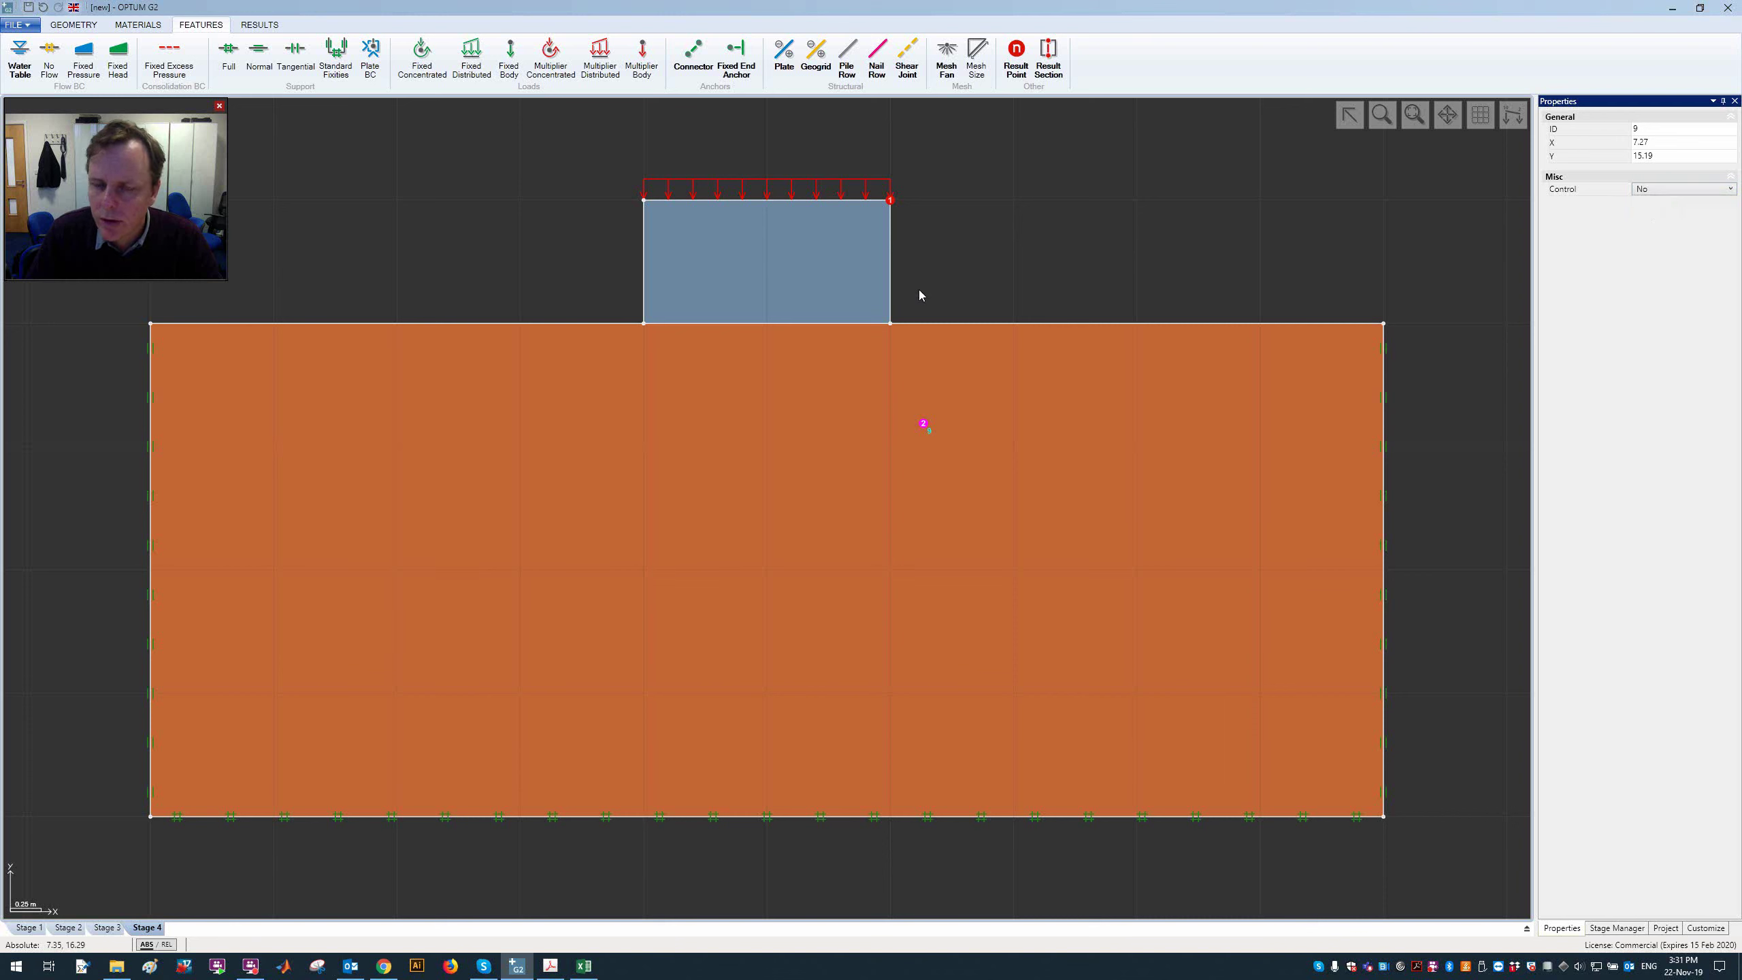
pyautogui.click(919, 289)
pyautogui.click(923, 427)
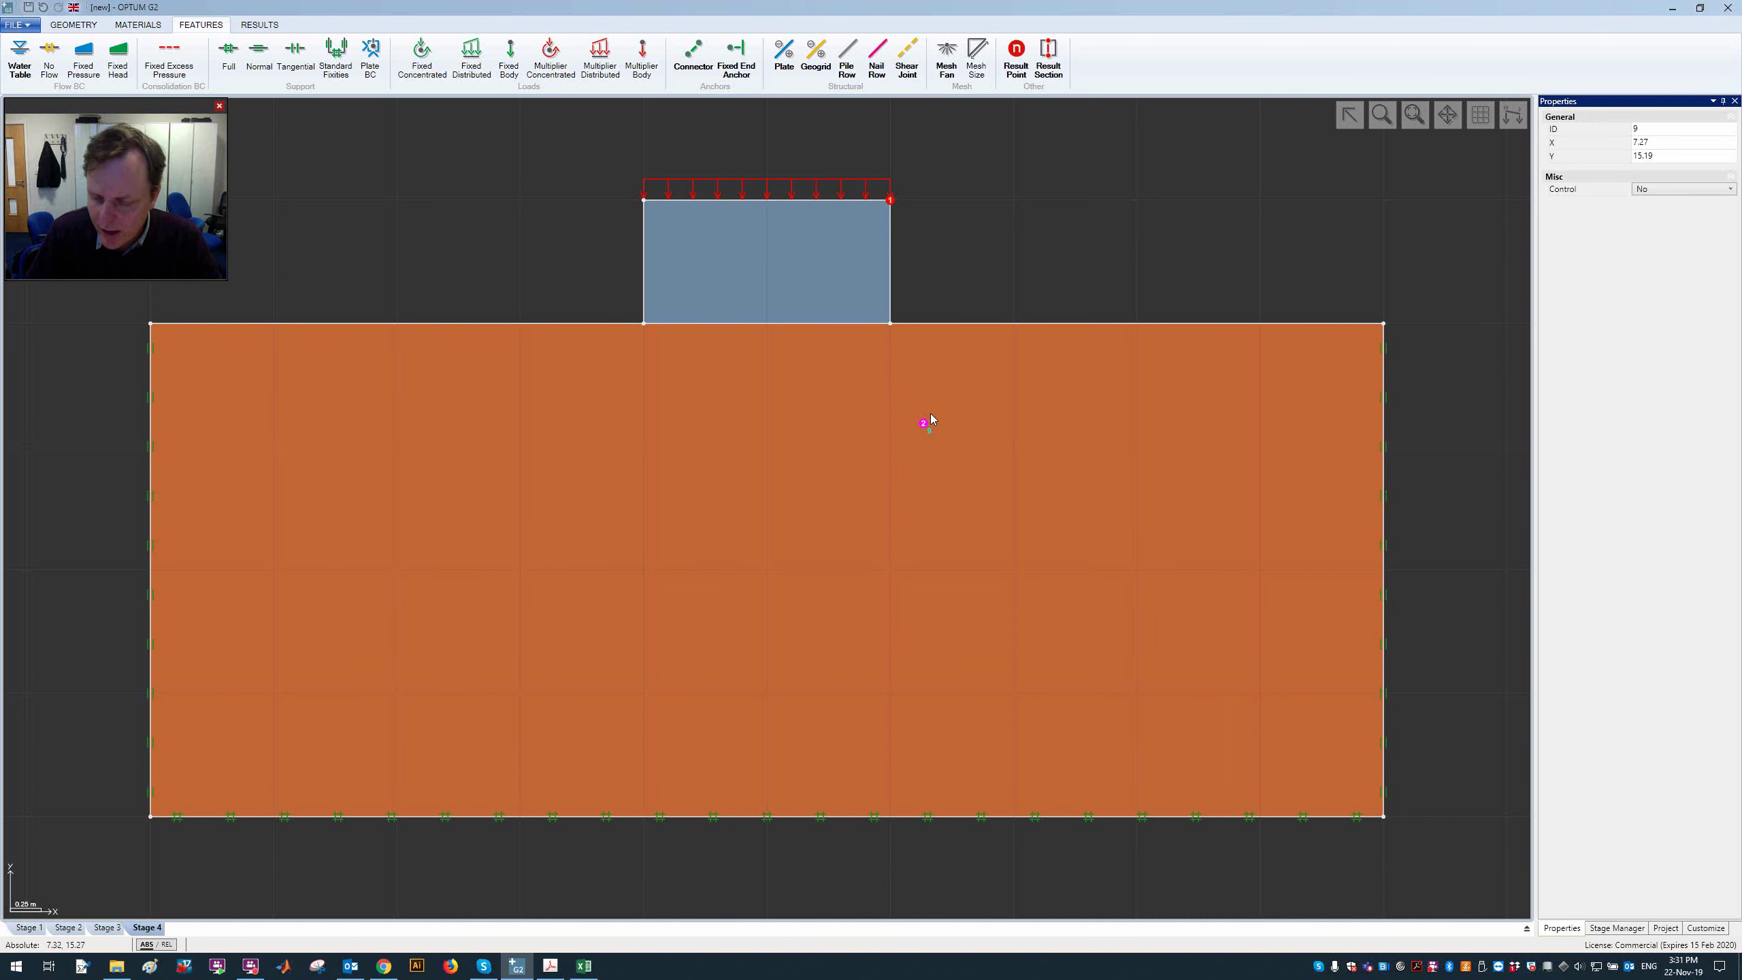
pyautogui.press('Delete')
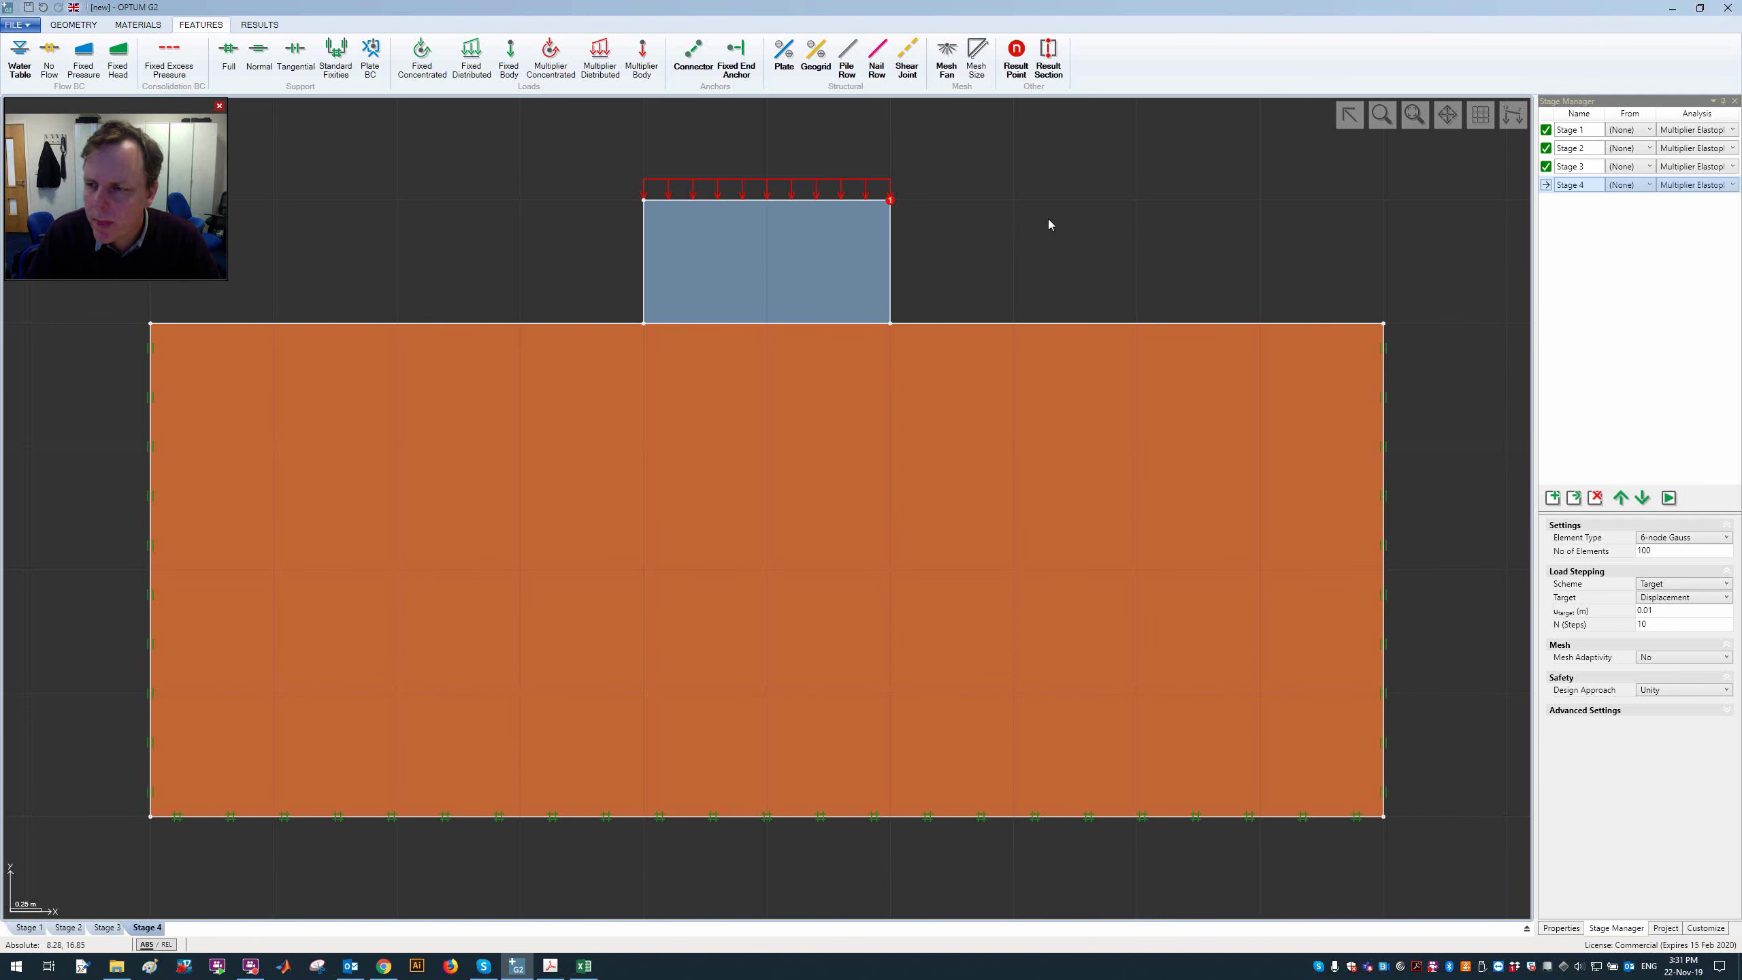
pyautogui.click(892, 200)
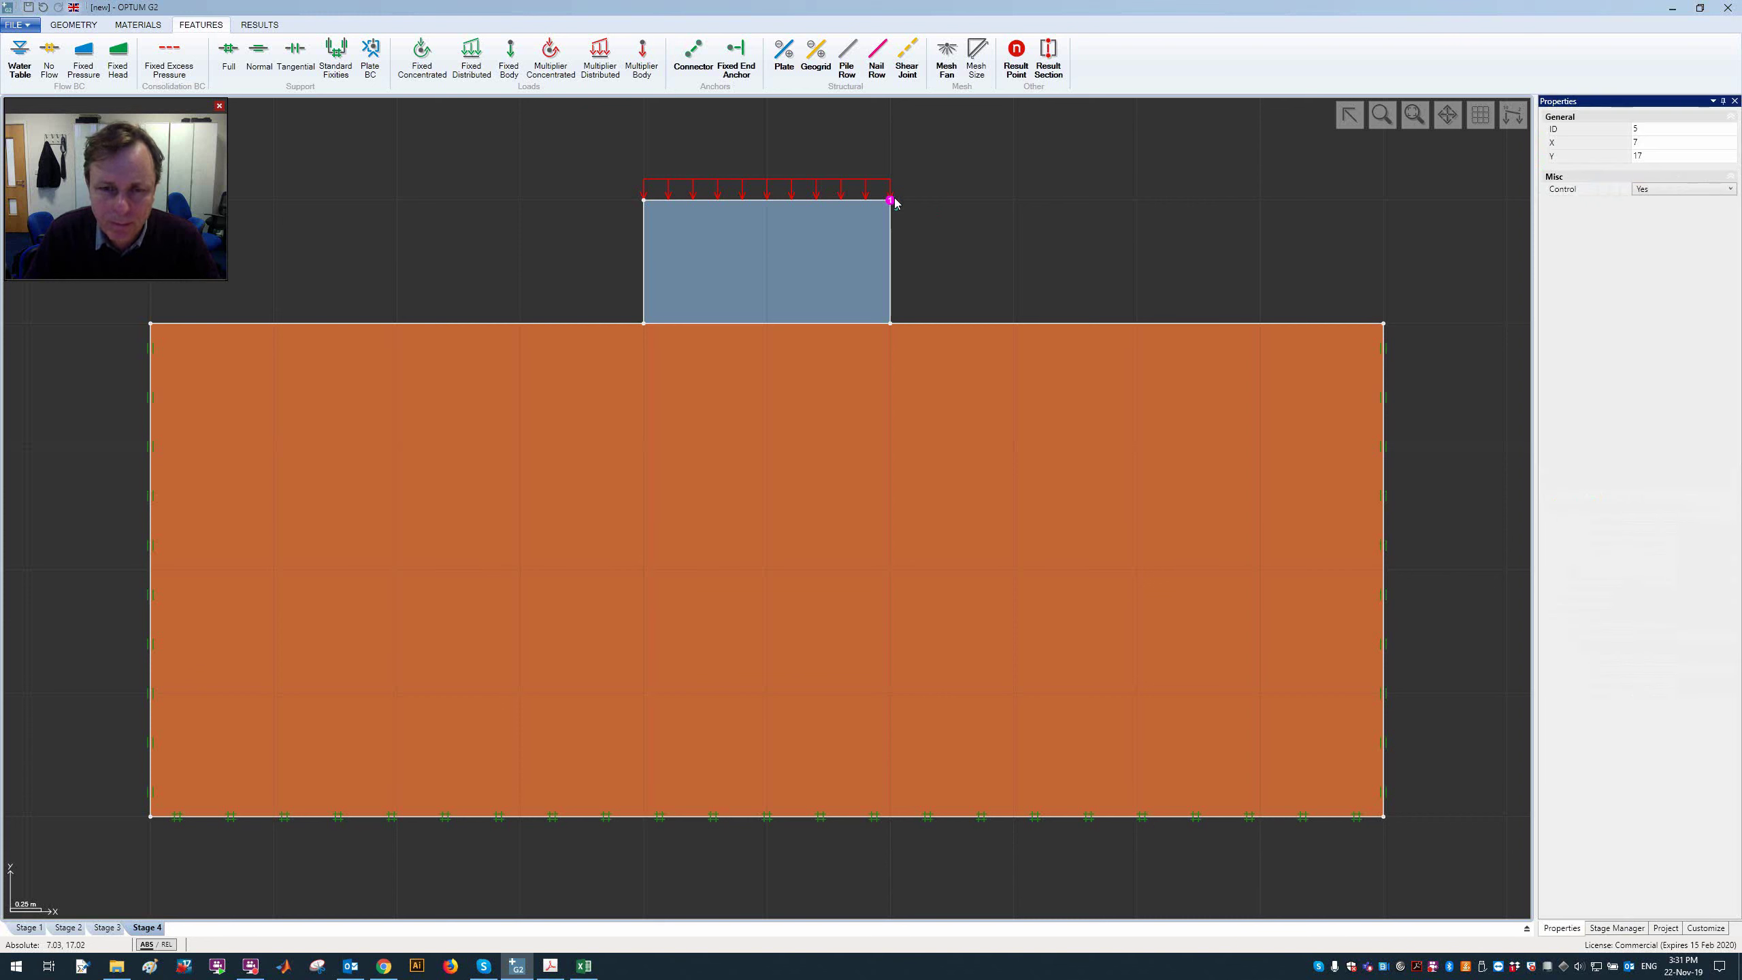
pyautogui.click(1136, 244)
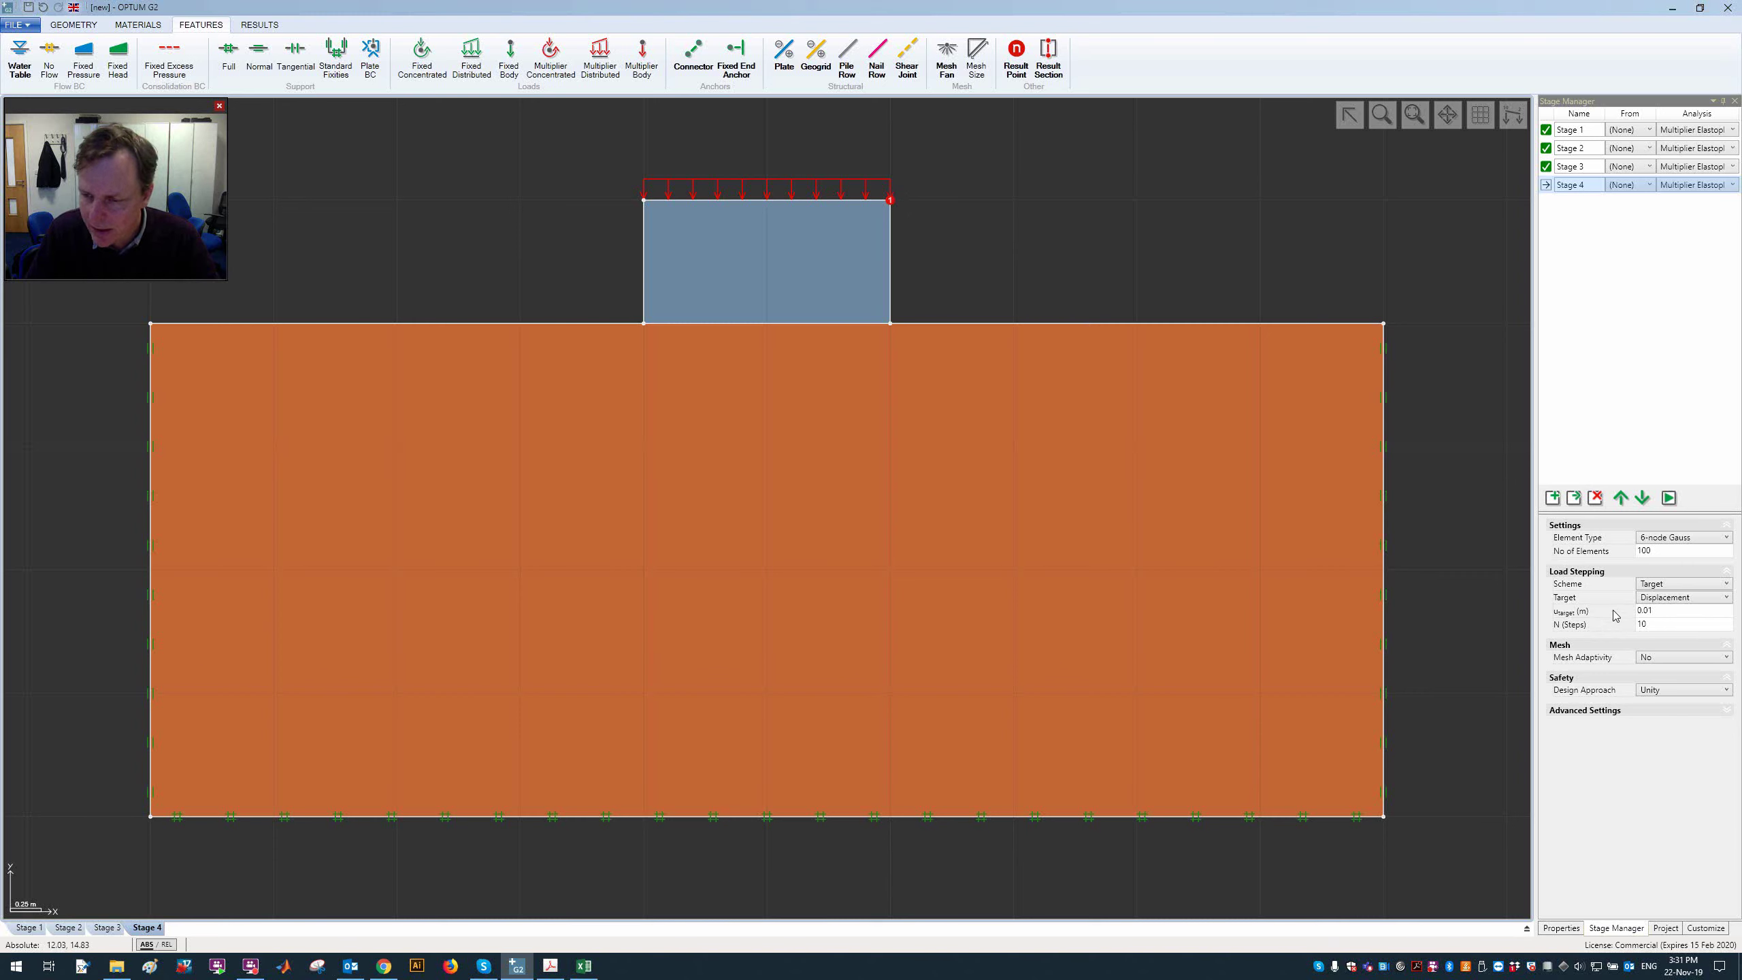
# Step: Display the total displacement magnitude |u| contours for Stage 1
pyautogui.click(1571, 129)
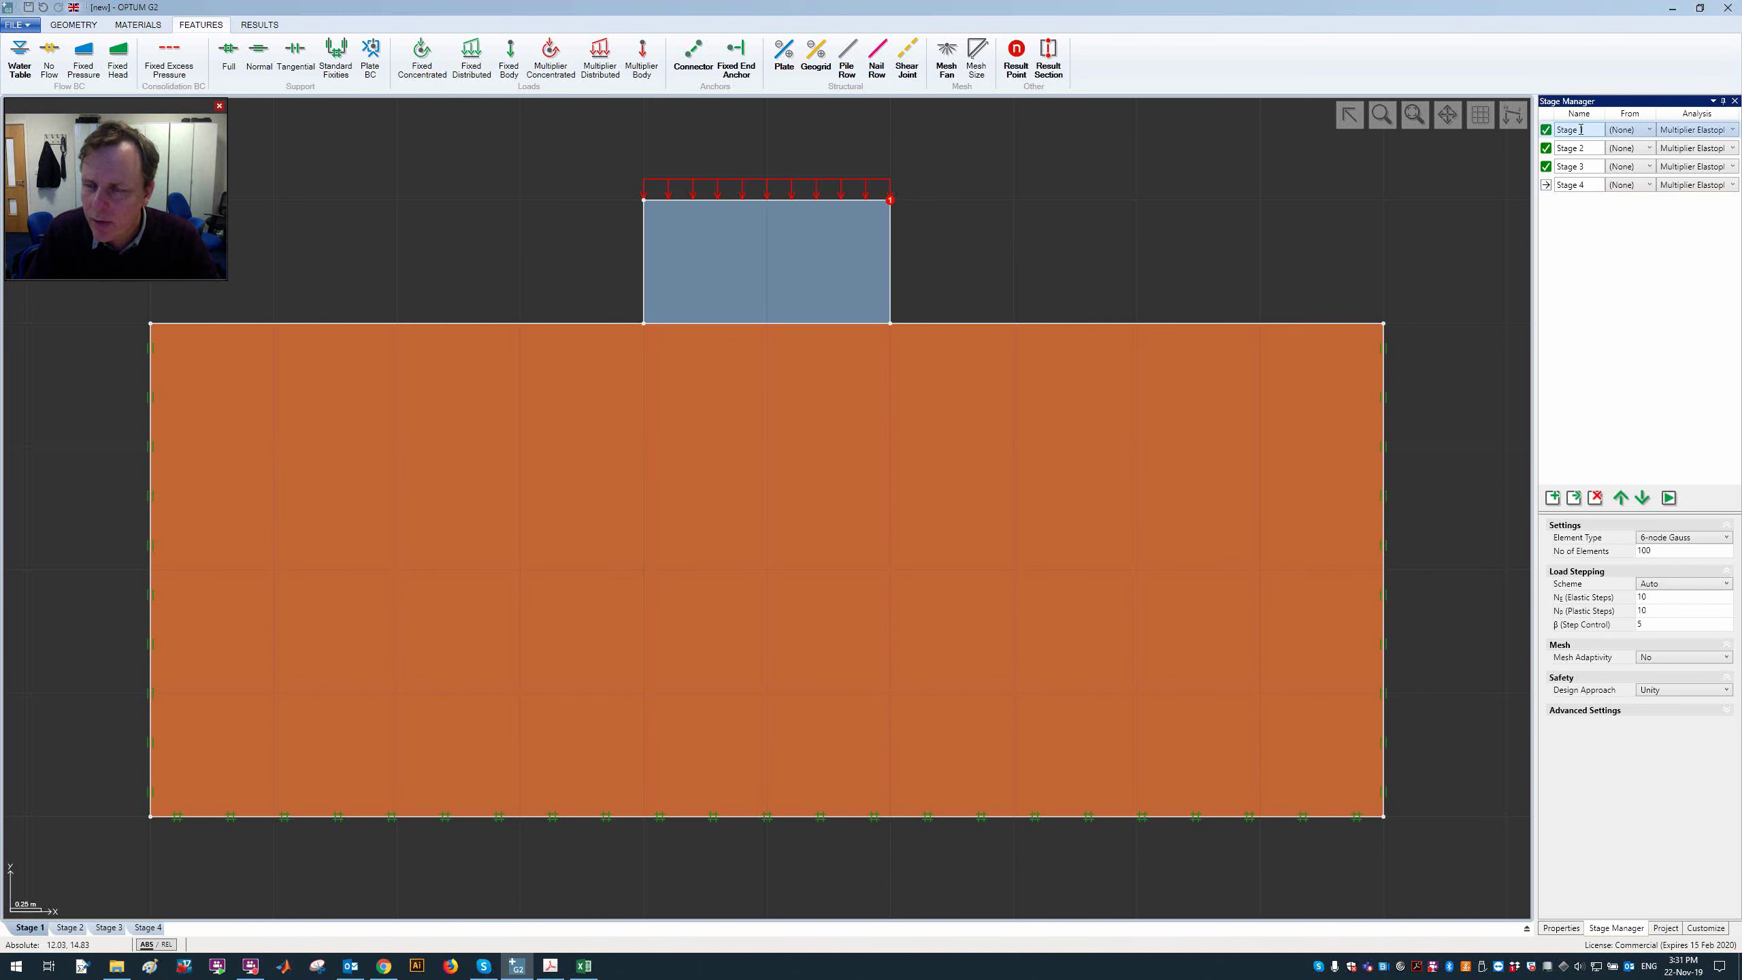
pyautogui.click(272, 28)
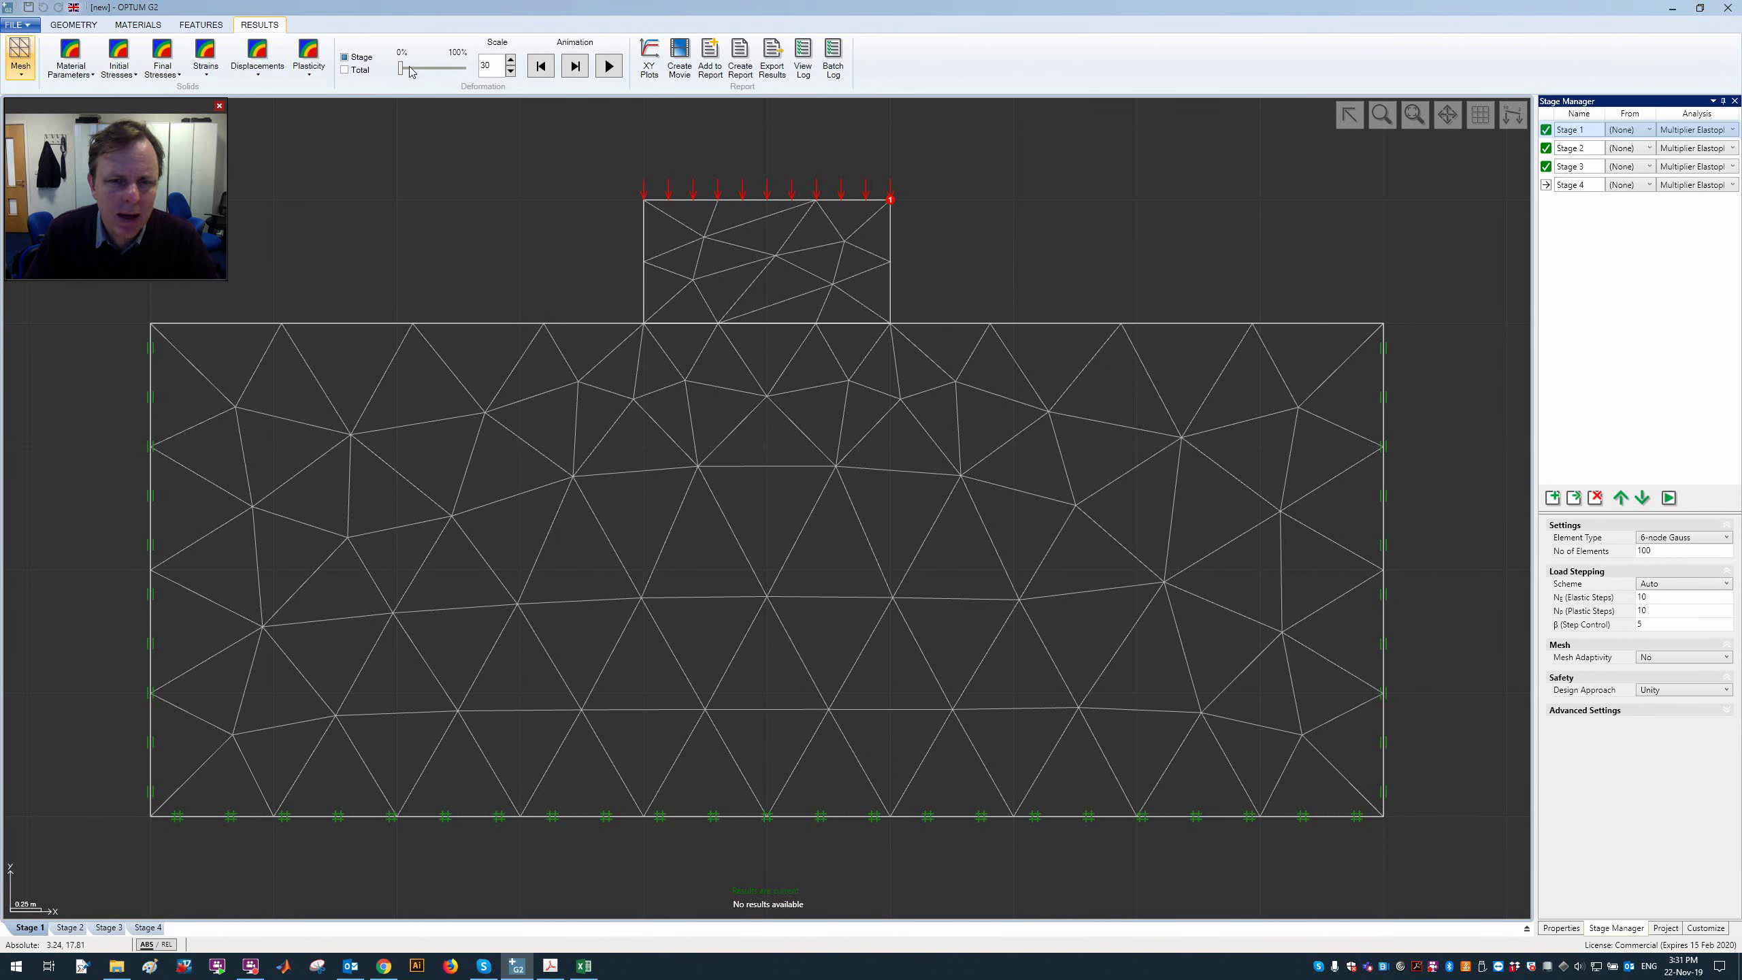
pyautogui.click(271, 76)
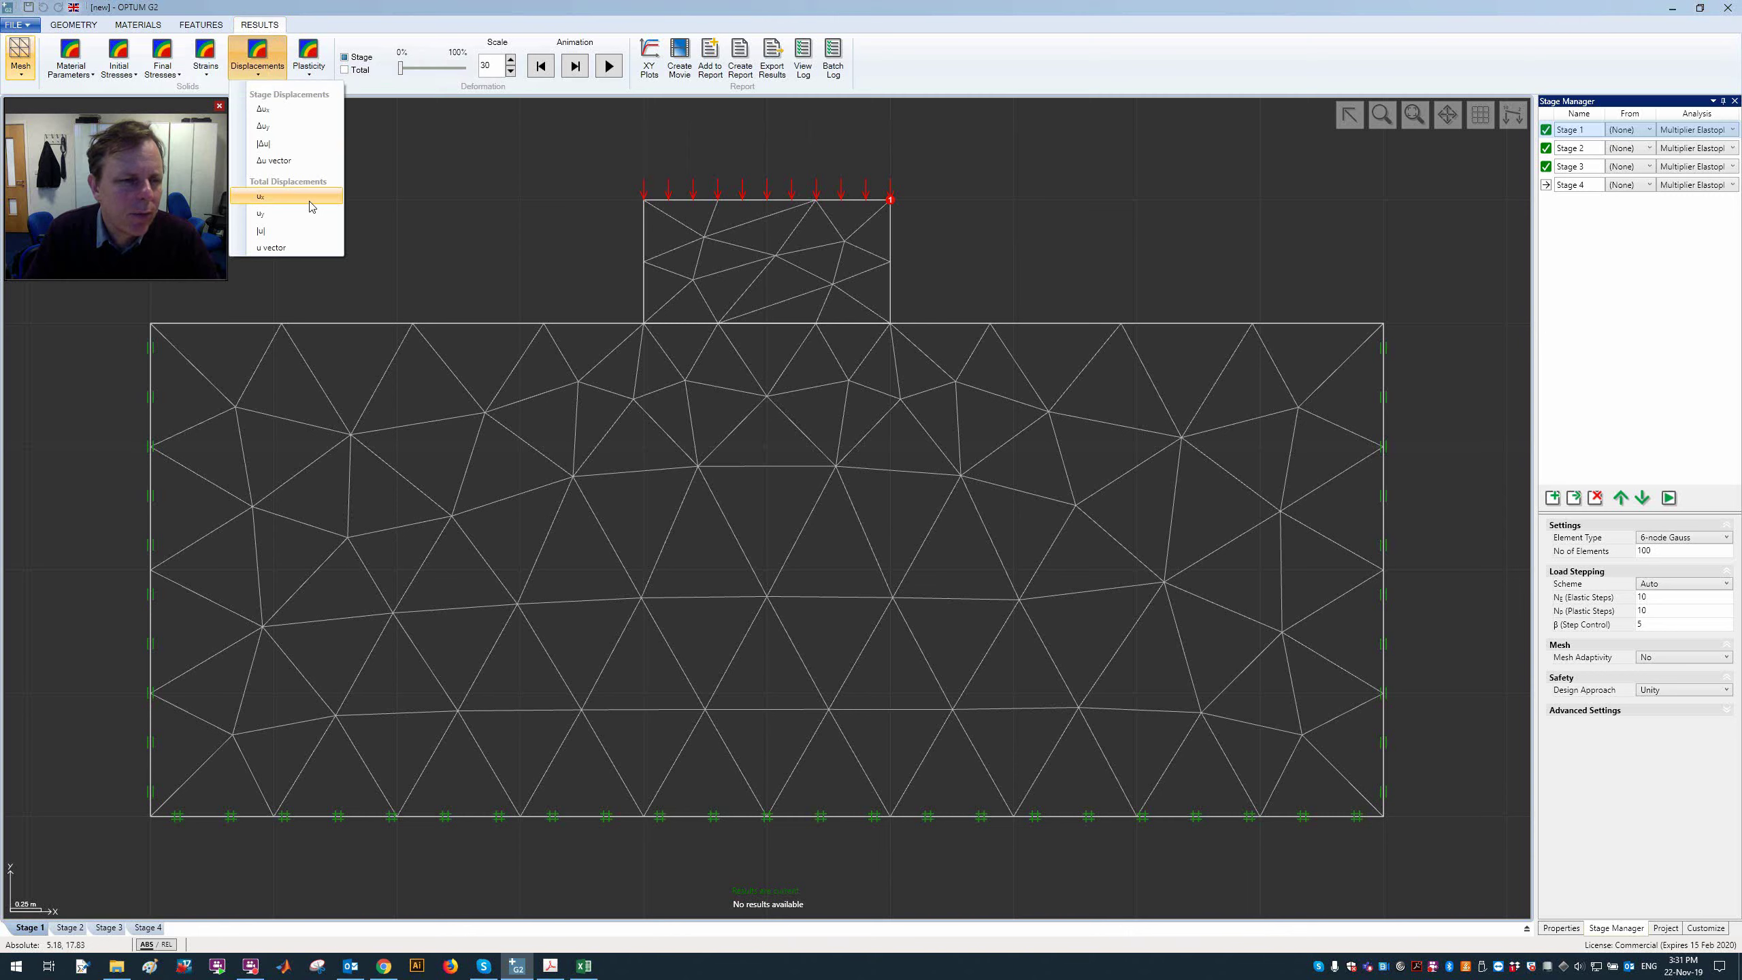
pyautogui.click(313, 227)
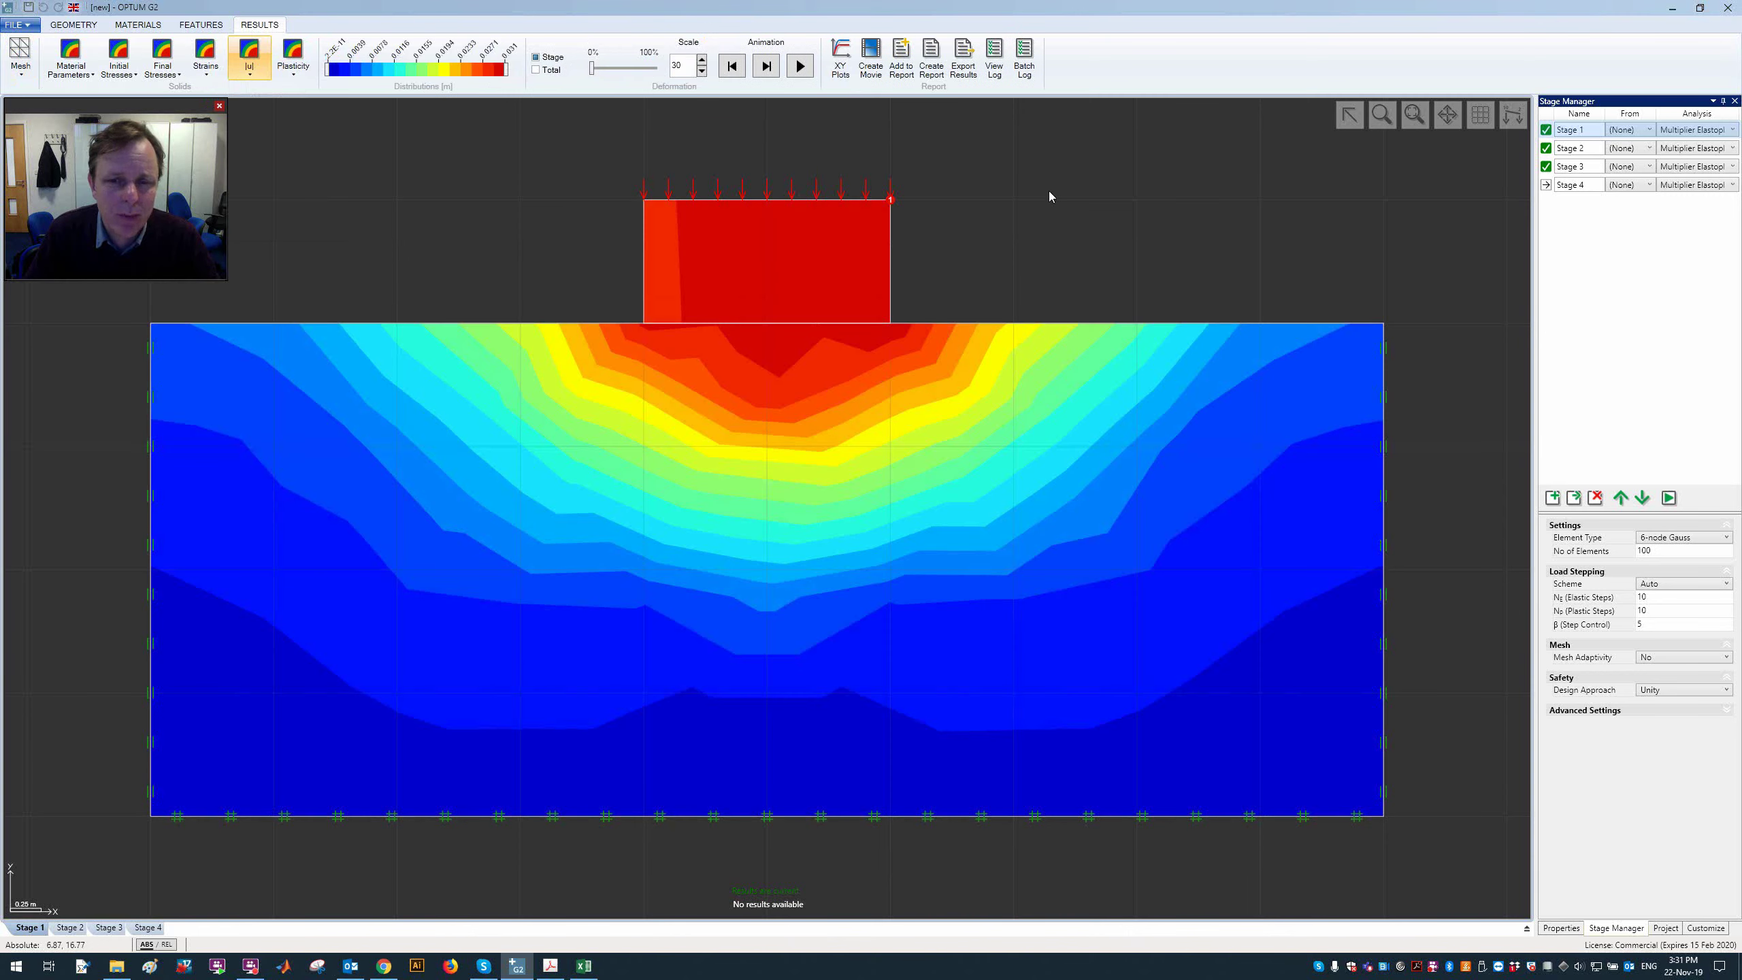
# Step: Examine the total displacement values at the result point on the footing's upper right corner
pyautogui.click(888, 204)
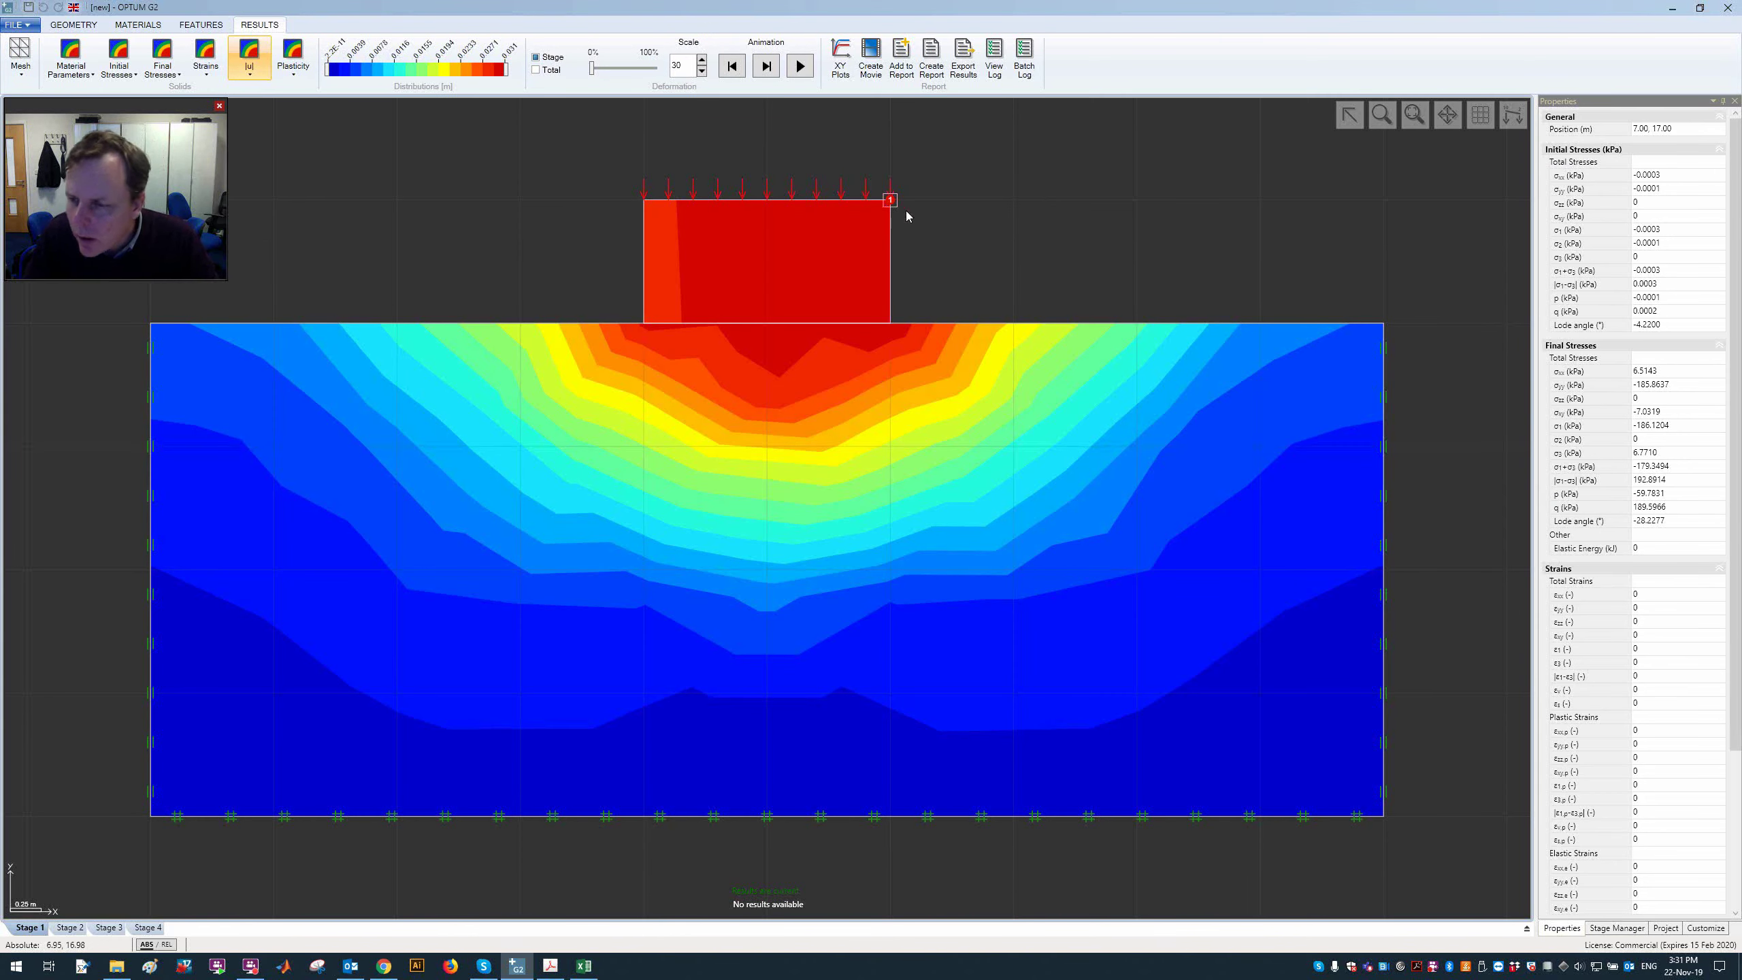
pyautogui.scroll(-5, 1646, 806)
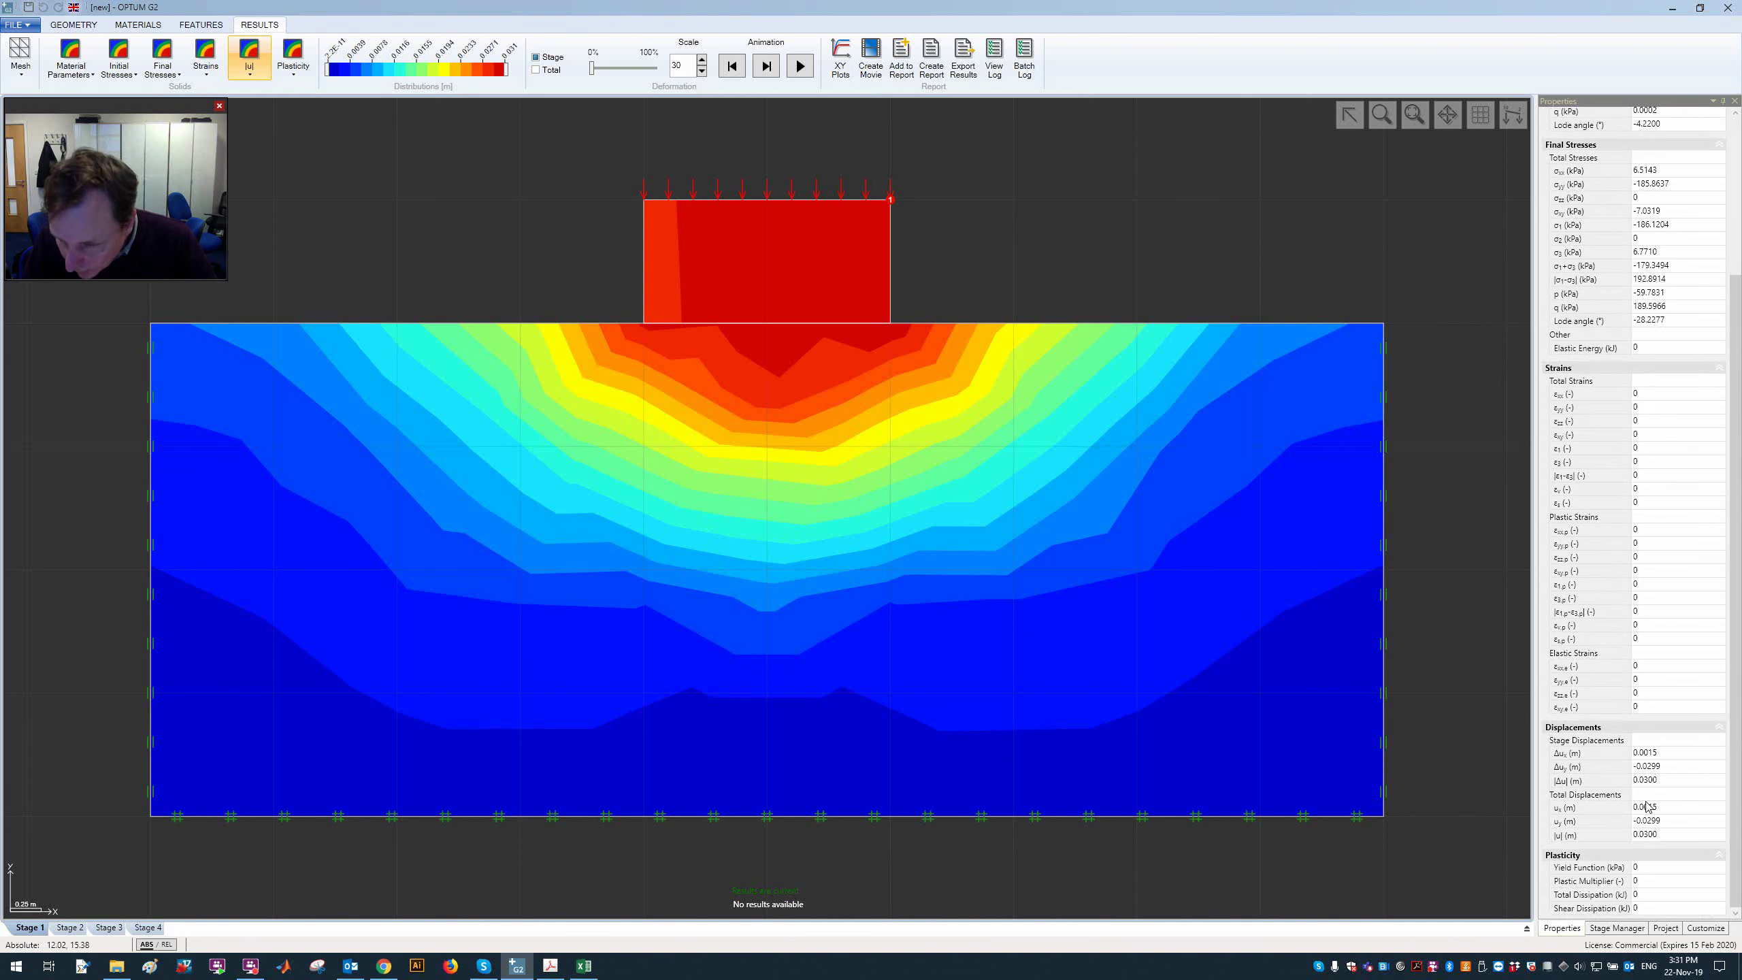
pyautogui.doubleClick(1670, 831)
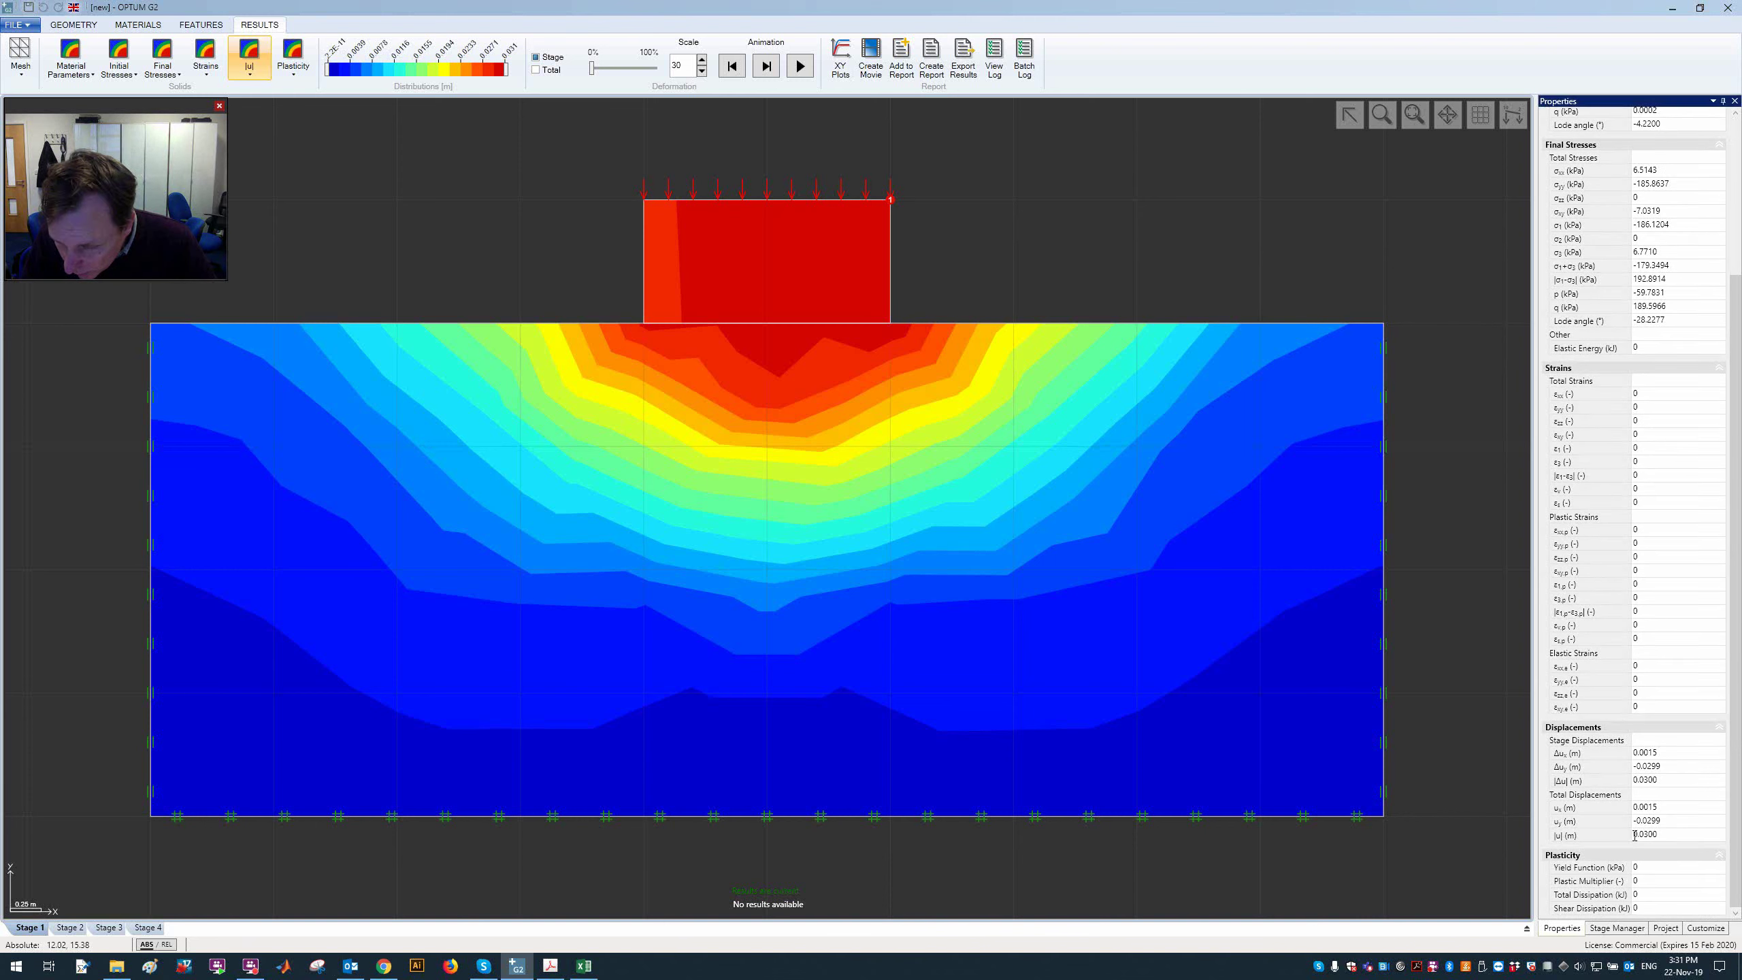
pyautogui.click(1442, 289)
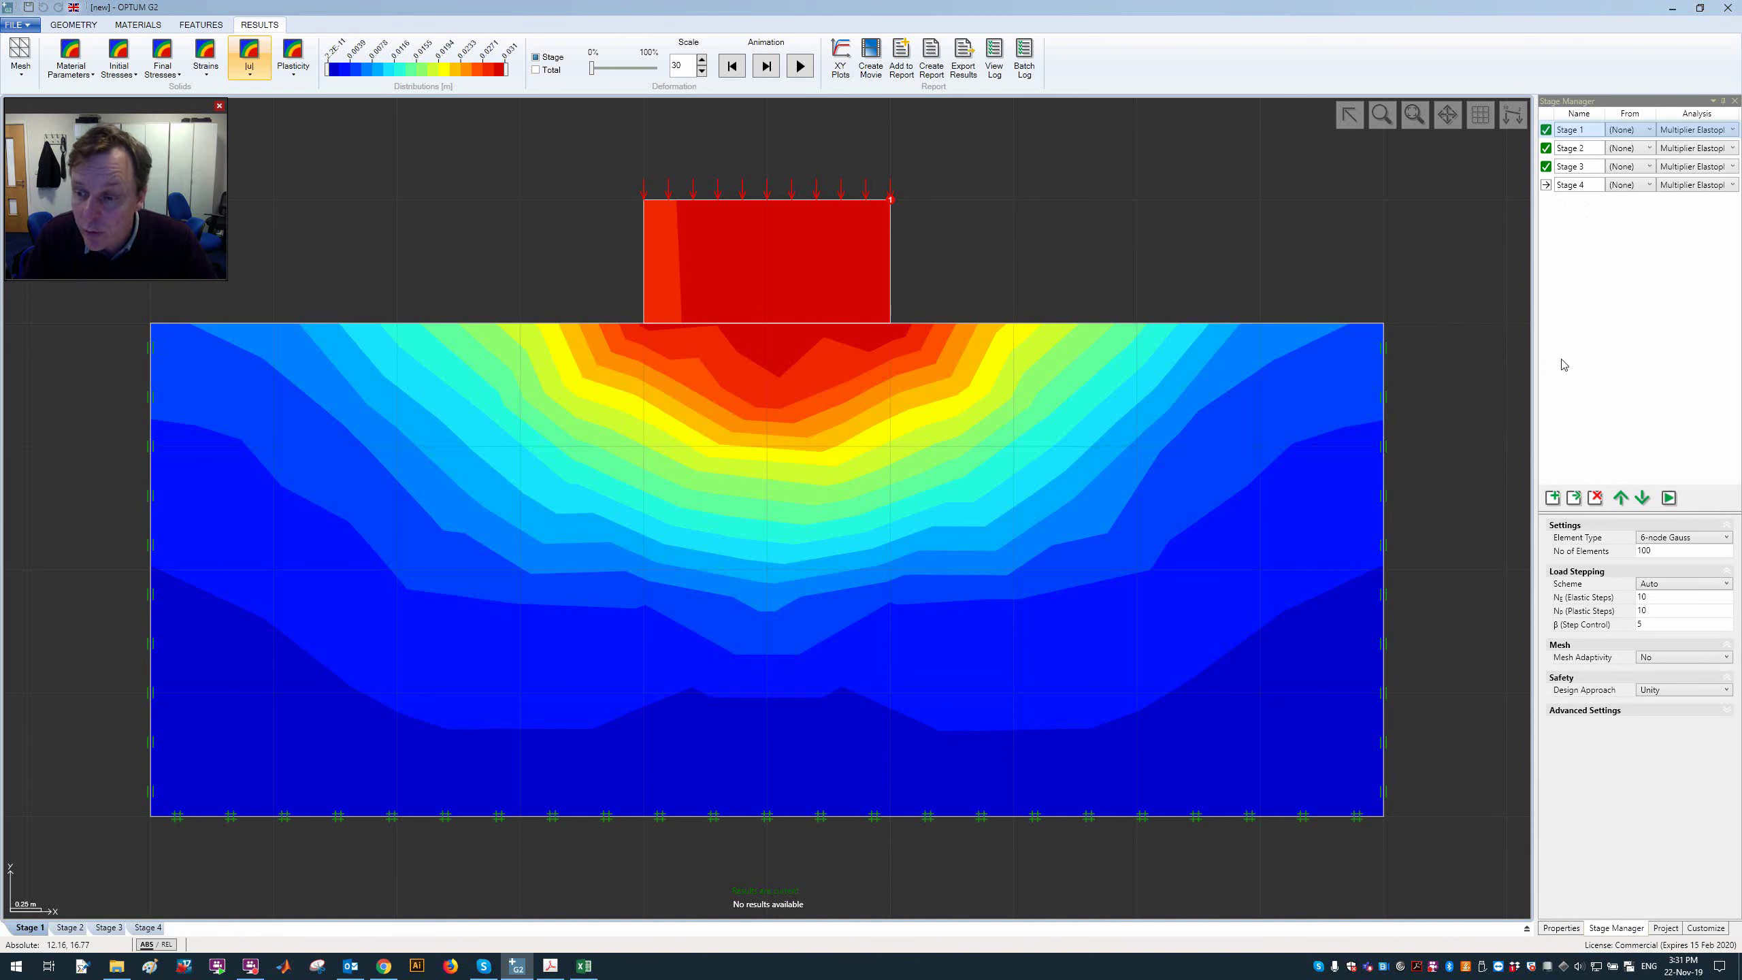
# Step: Set the target displacement of Stage 4 to 0.03 m and run the analysis
pyautogui.click(1651, 596)
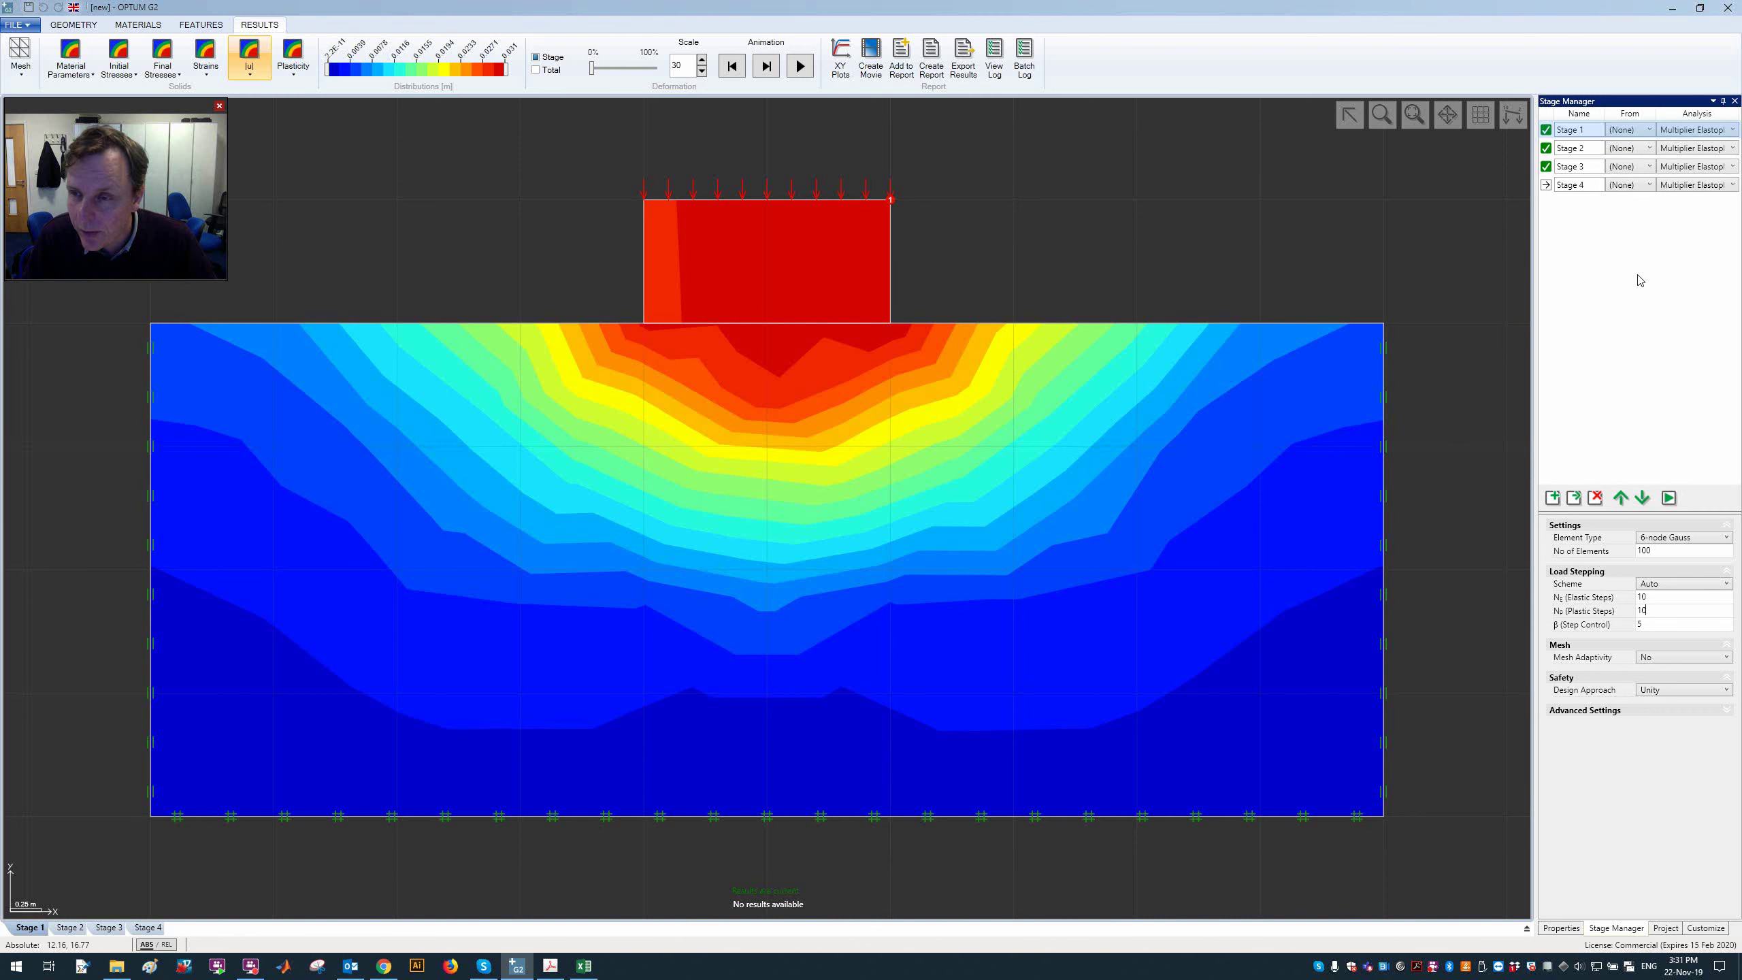
pyautogui.click(1577, 184)
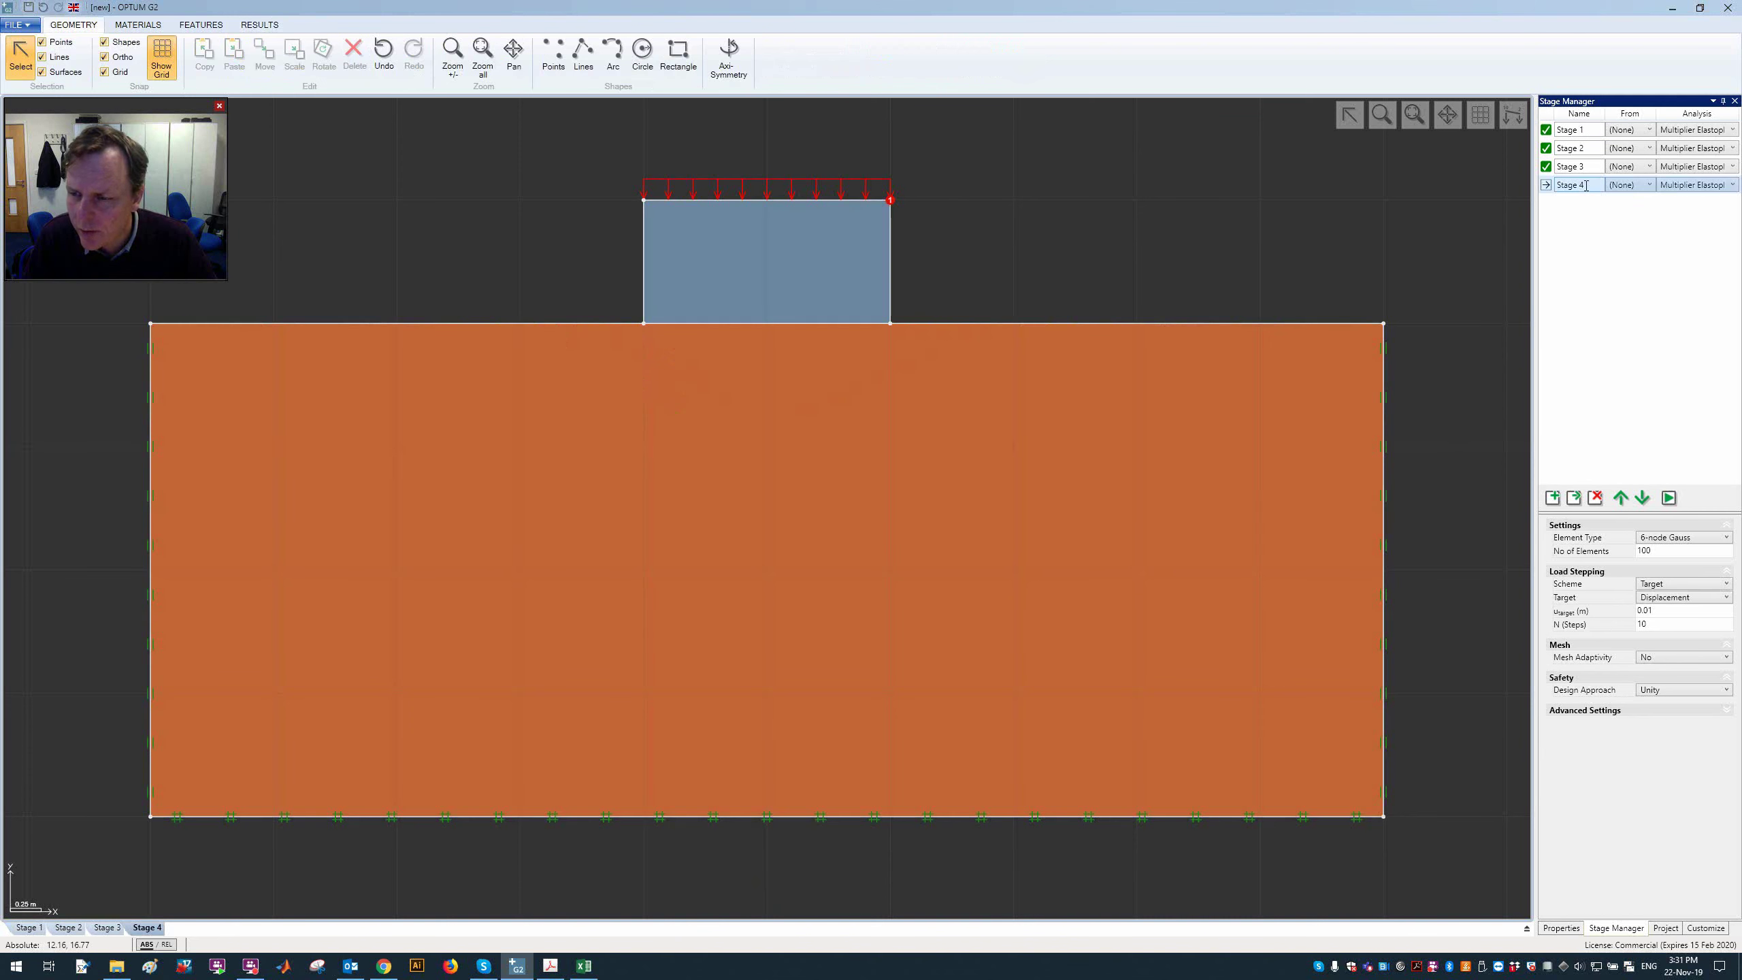
pyautogui.click(1678, 611)
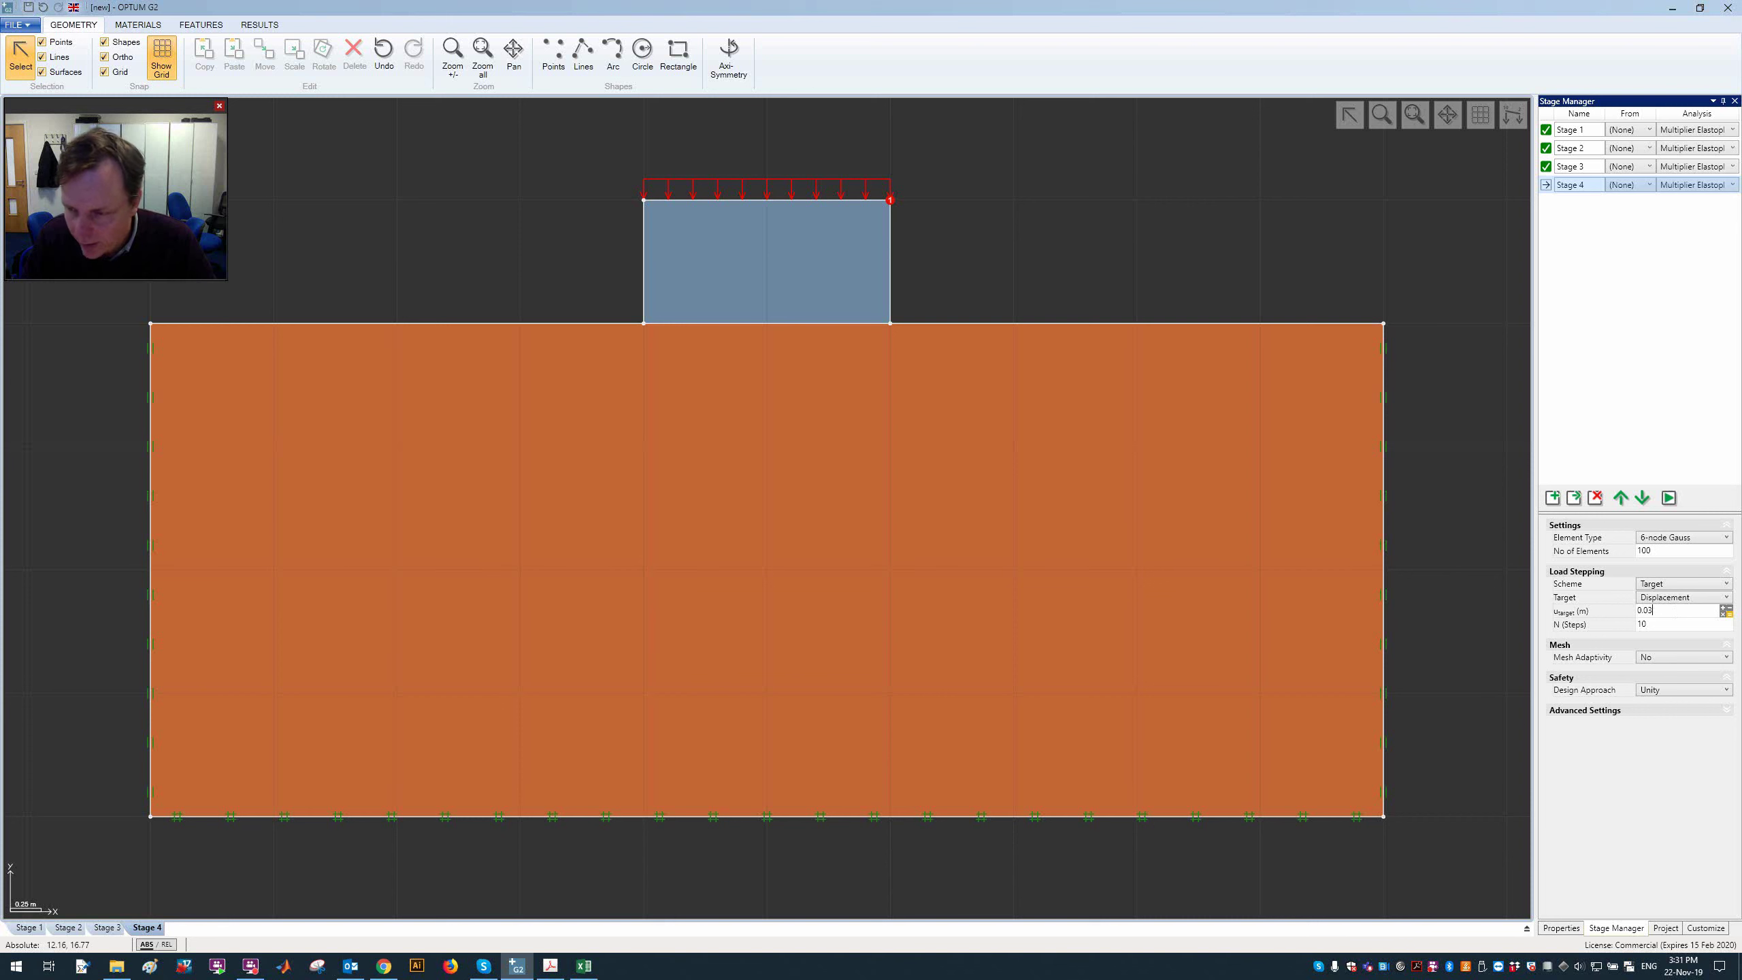
pyautogui.press('Tab')
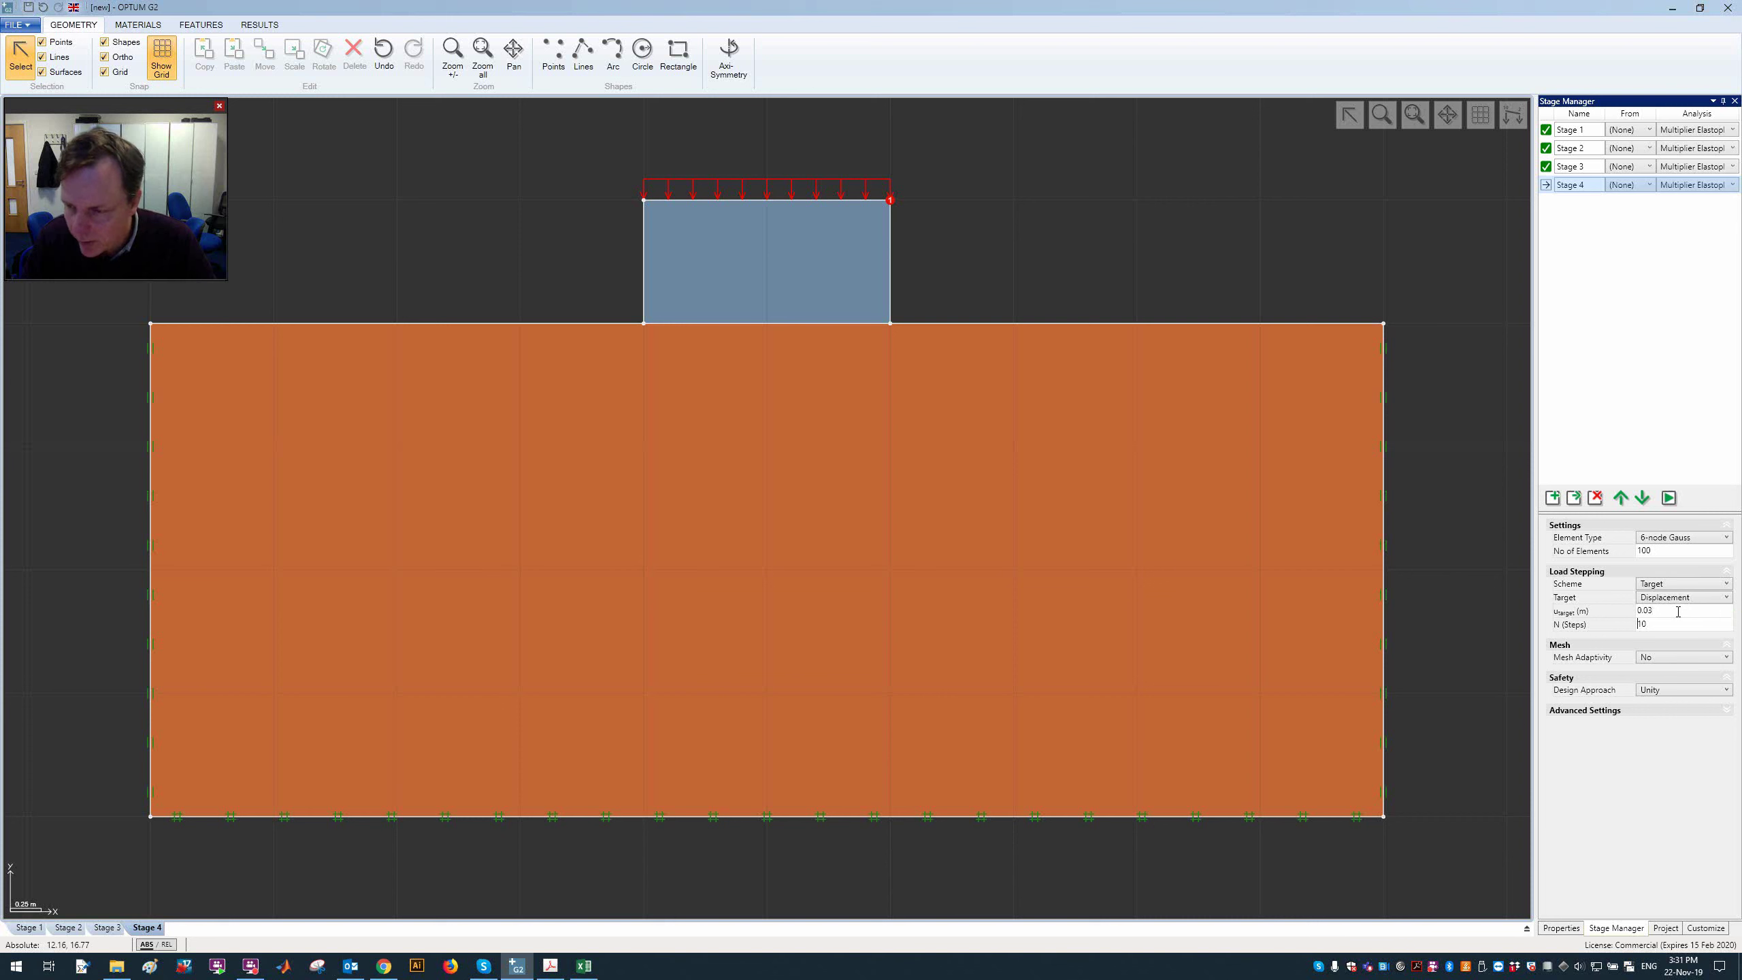
pyautogui.click(1668, 498)
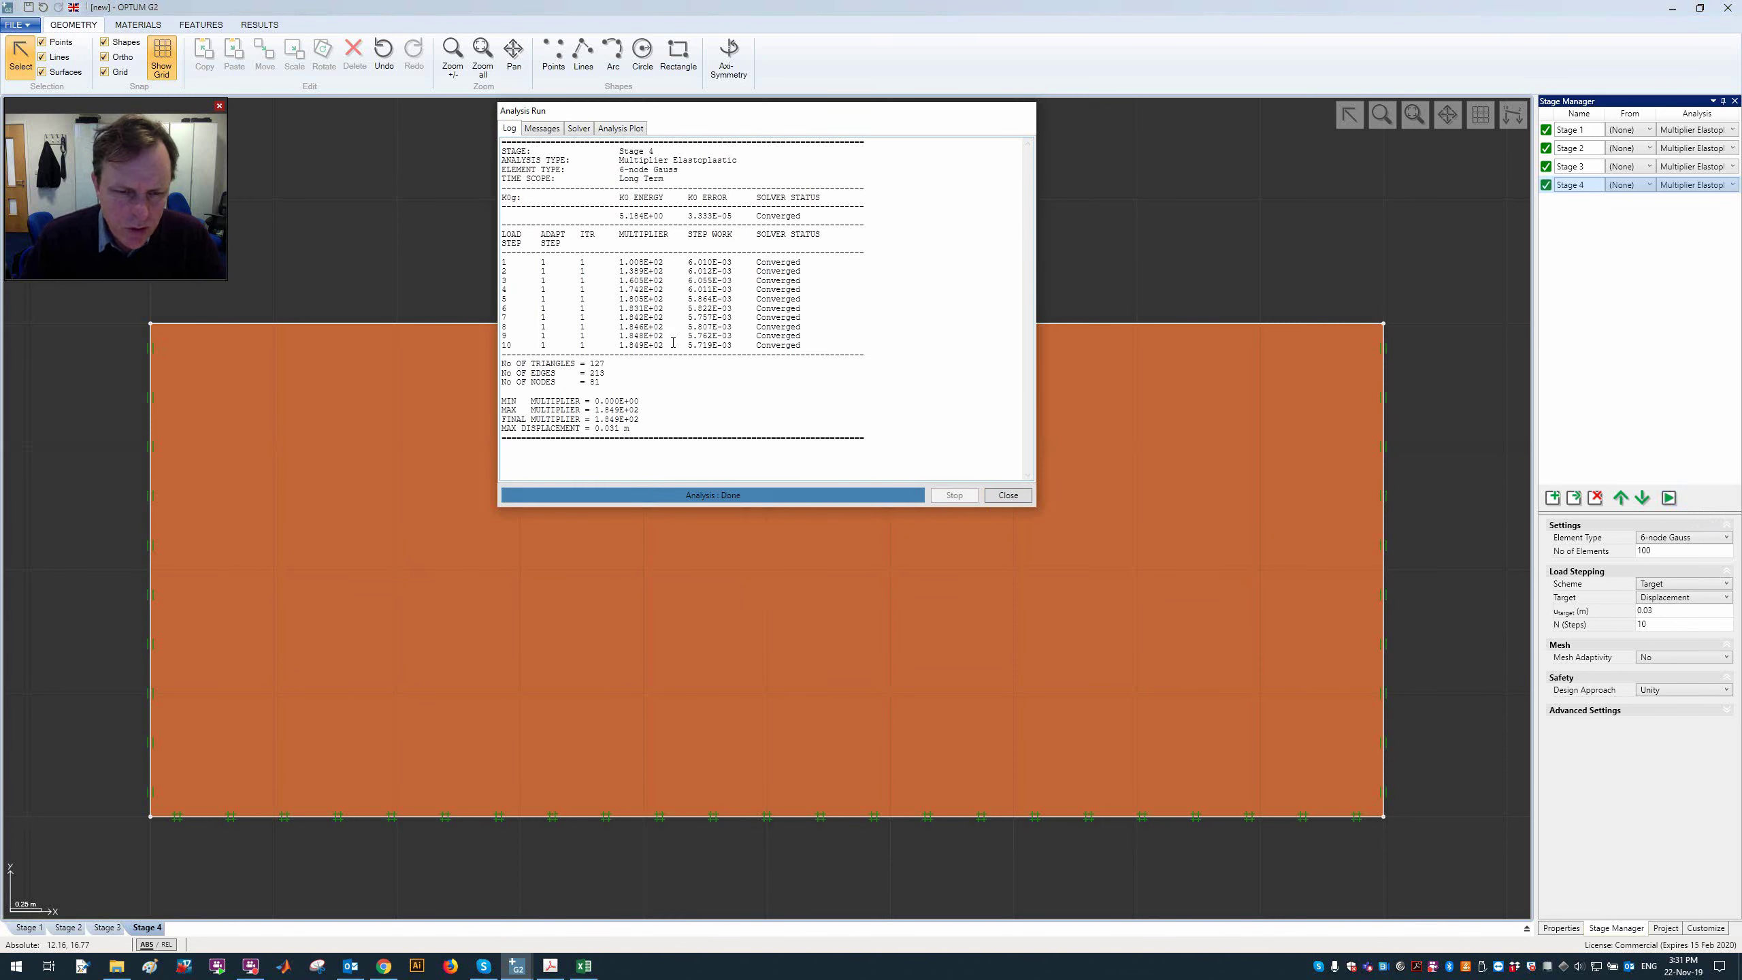
pyautogui.click(1007, 494)
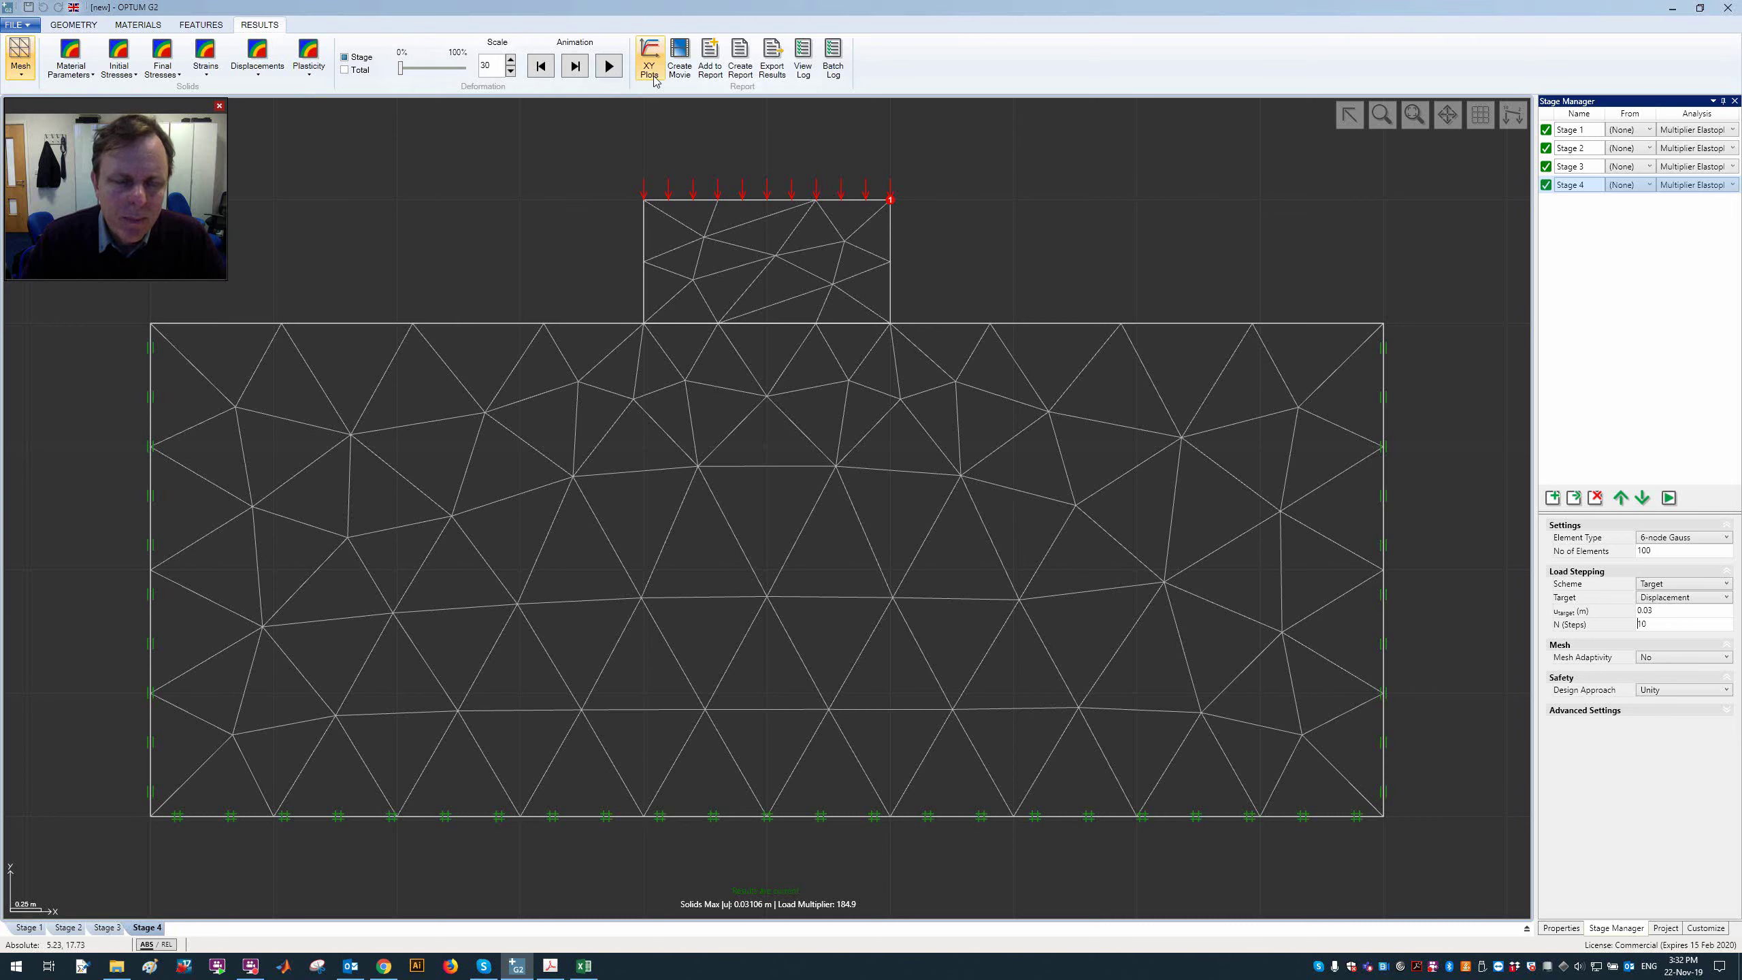
# Step: Plot the global load multiplier against |u| at Point 1 (Solid) for Stage 1 and Stage 4 in one XY plot
pyautogui.click(649, 69)
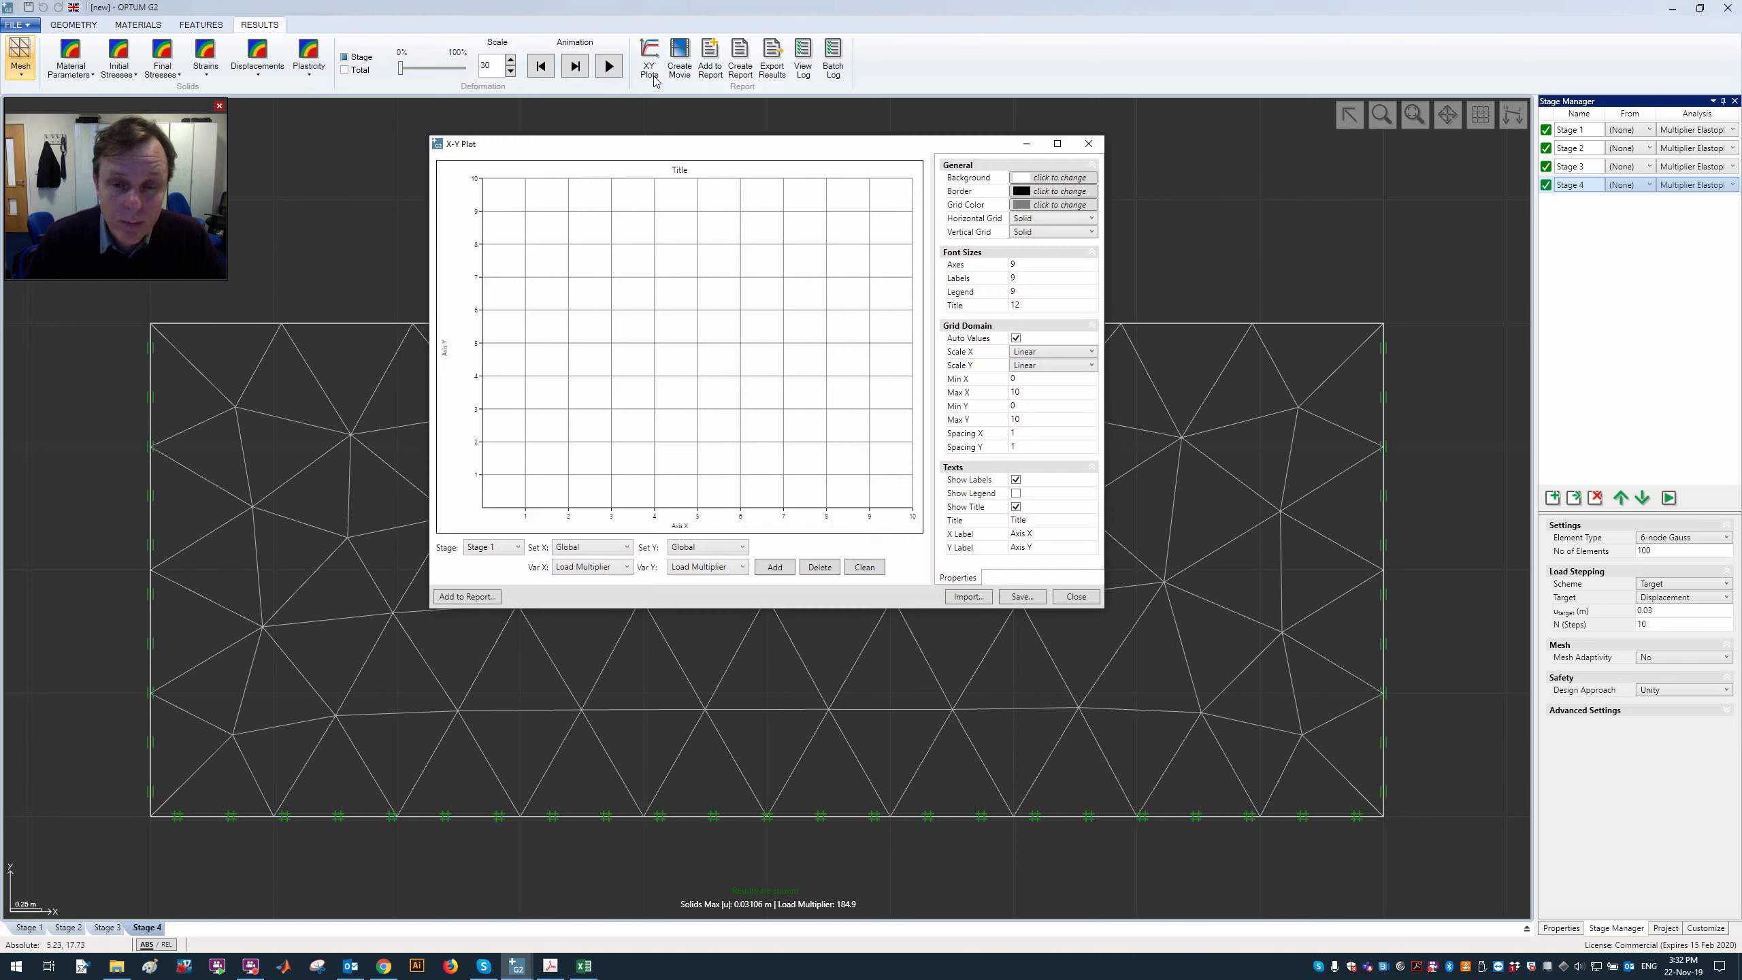
pyautogui.click(611, 549)
pyautogui.click(584, 572)
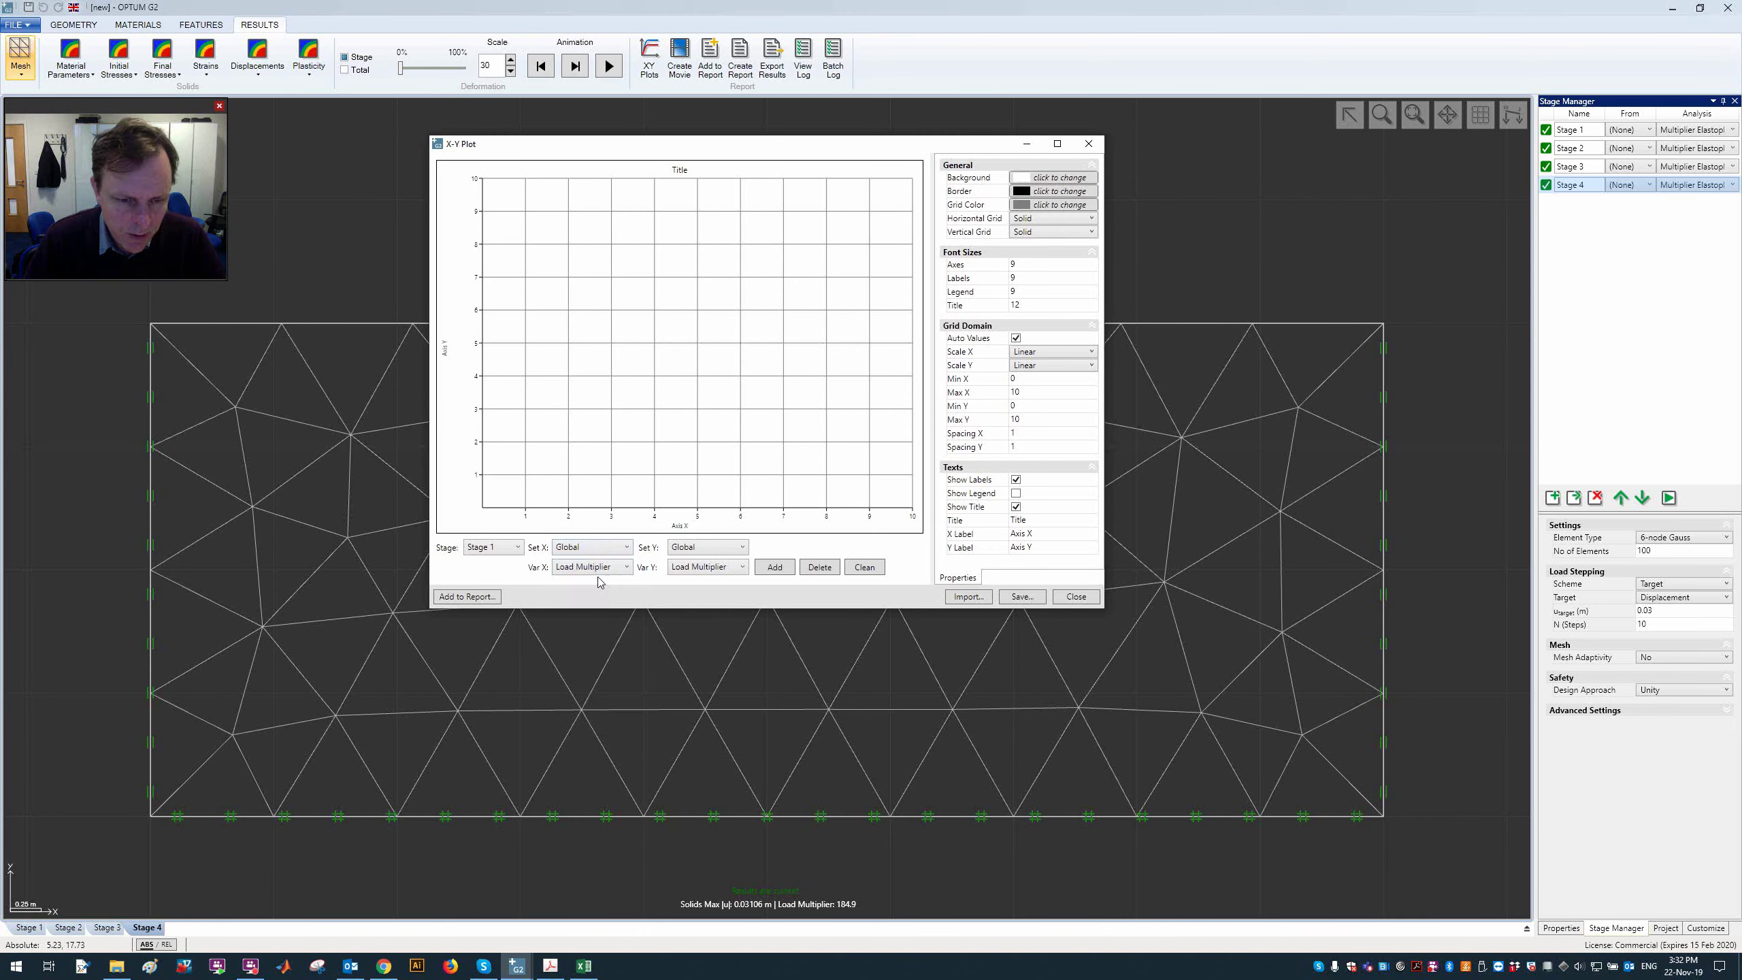
pyautogui.click(775, 569)
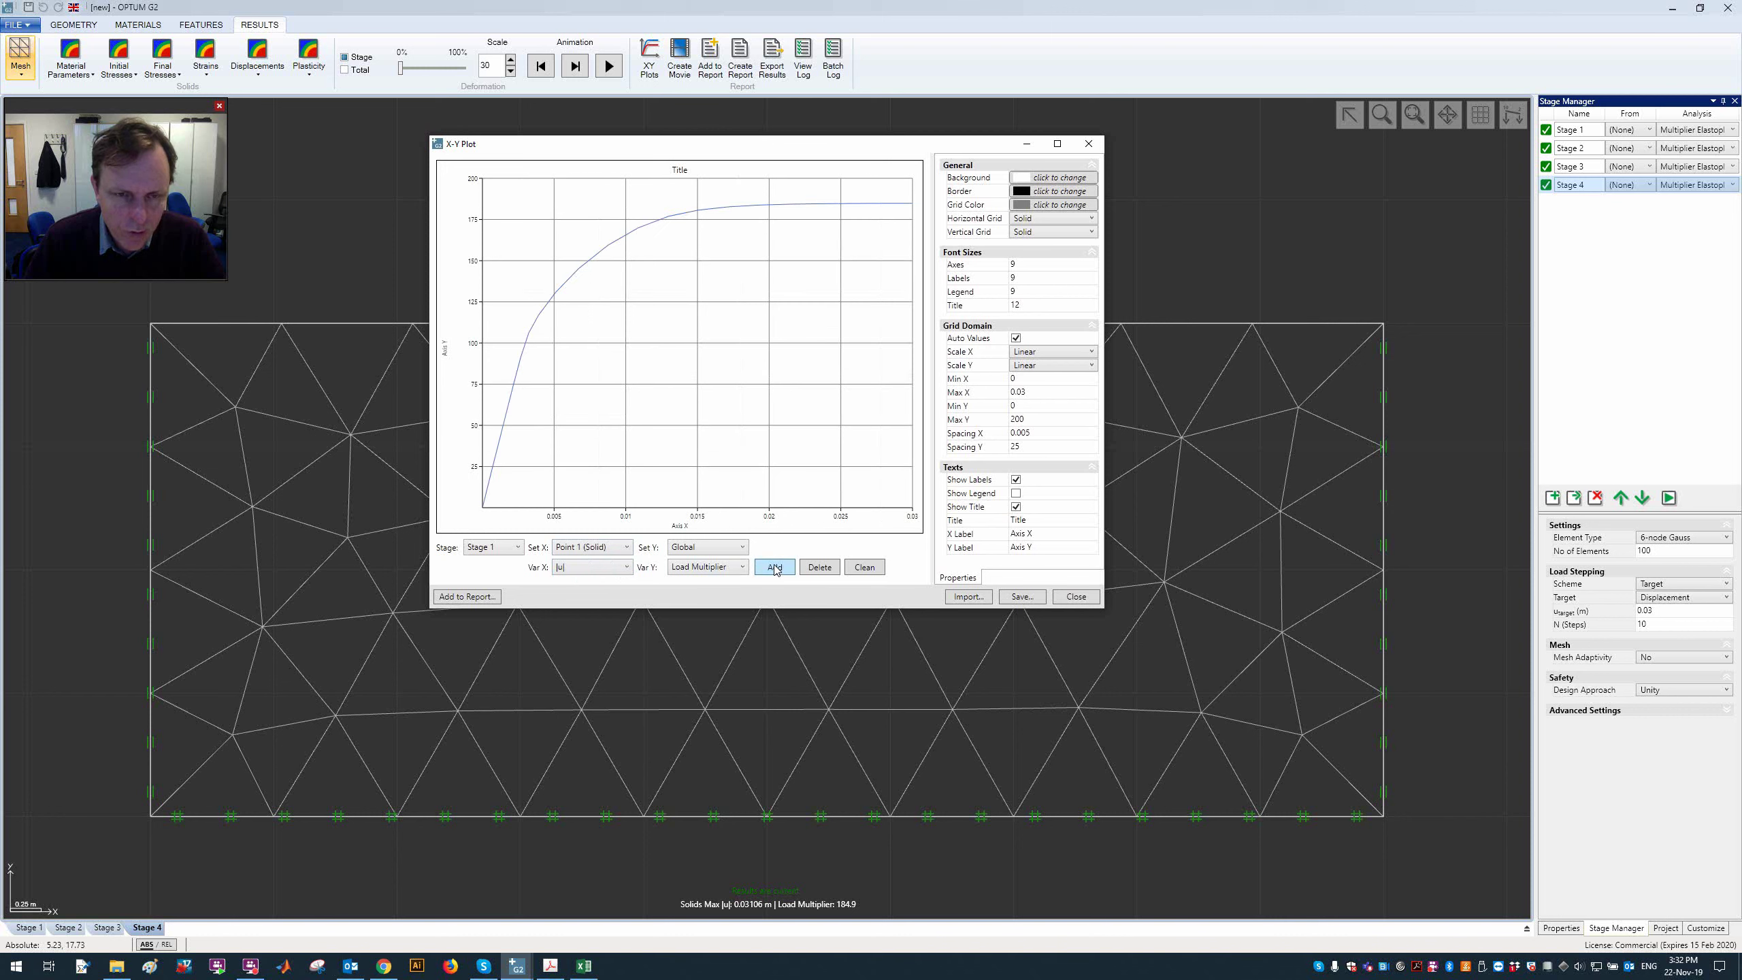
pyautogui.click(510, 545)
pyautogui.click(494, 605)
pyautogui.click(788, 570)
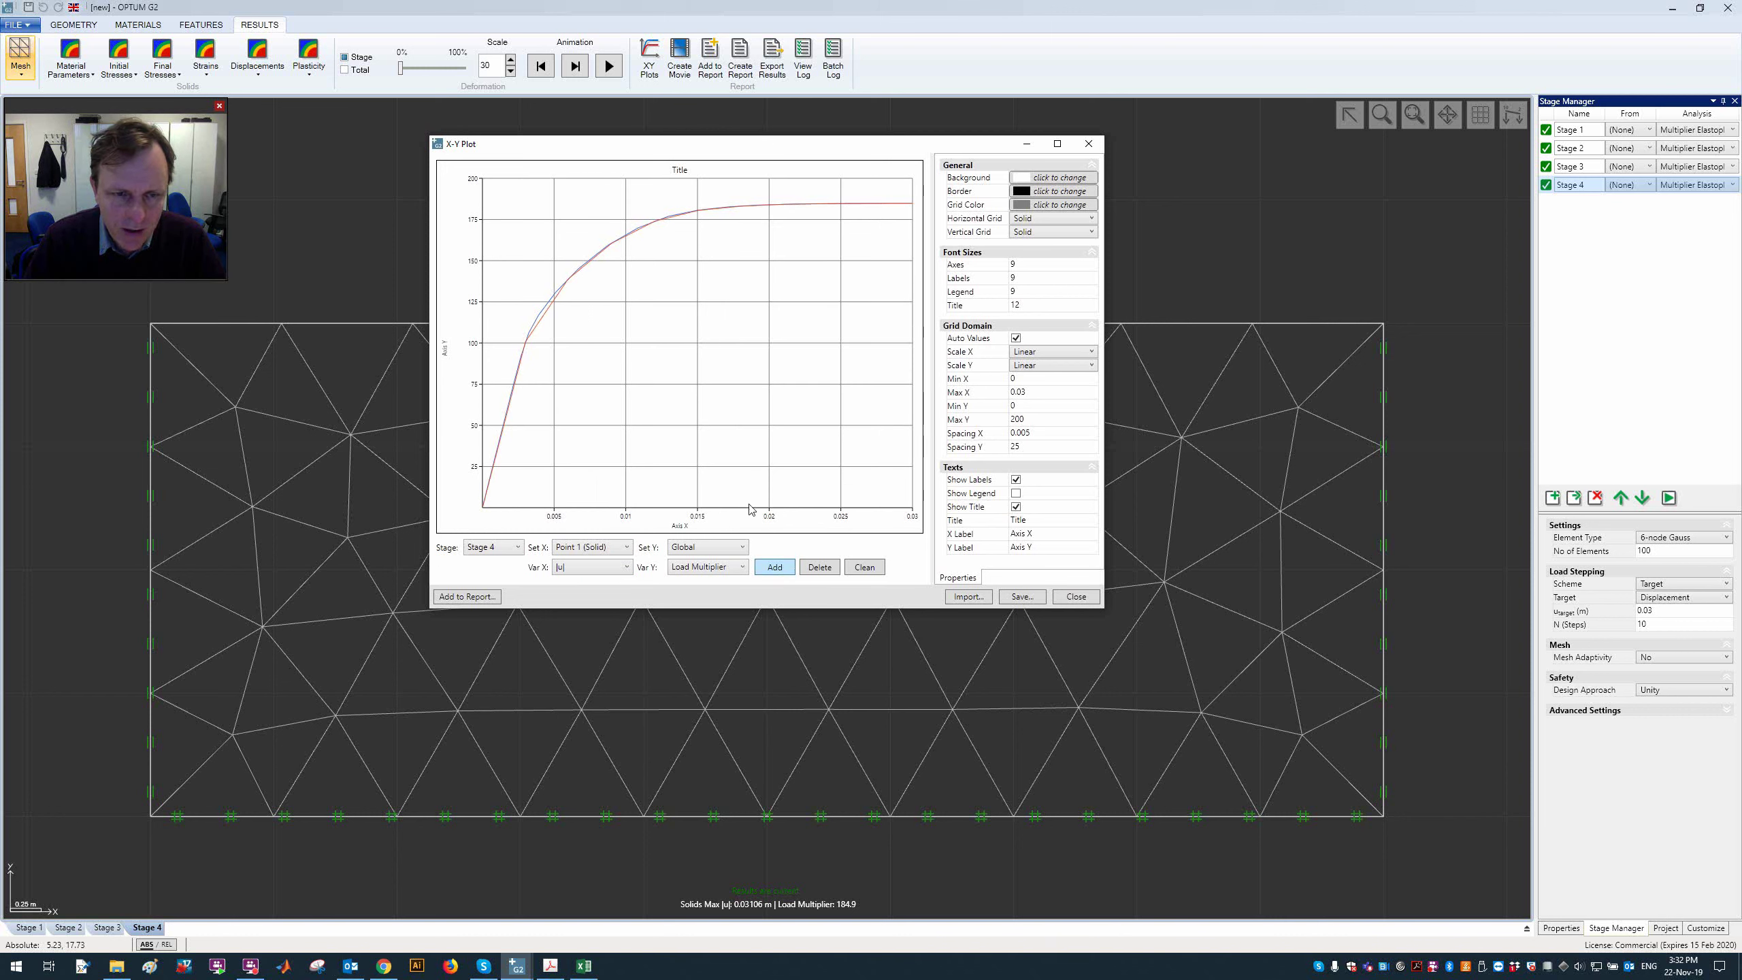
# Step: Compare the data points of the Stage 4 and Stage 1 curves, and close the plot without saving
pyautogui.click(544, 323)
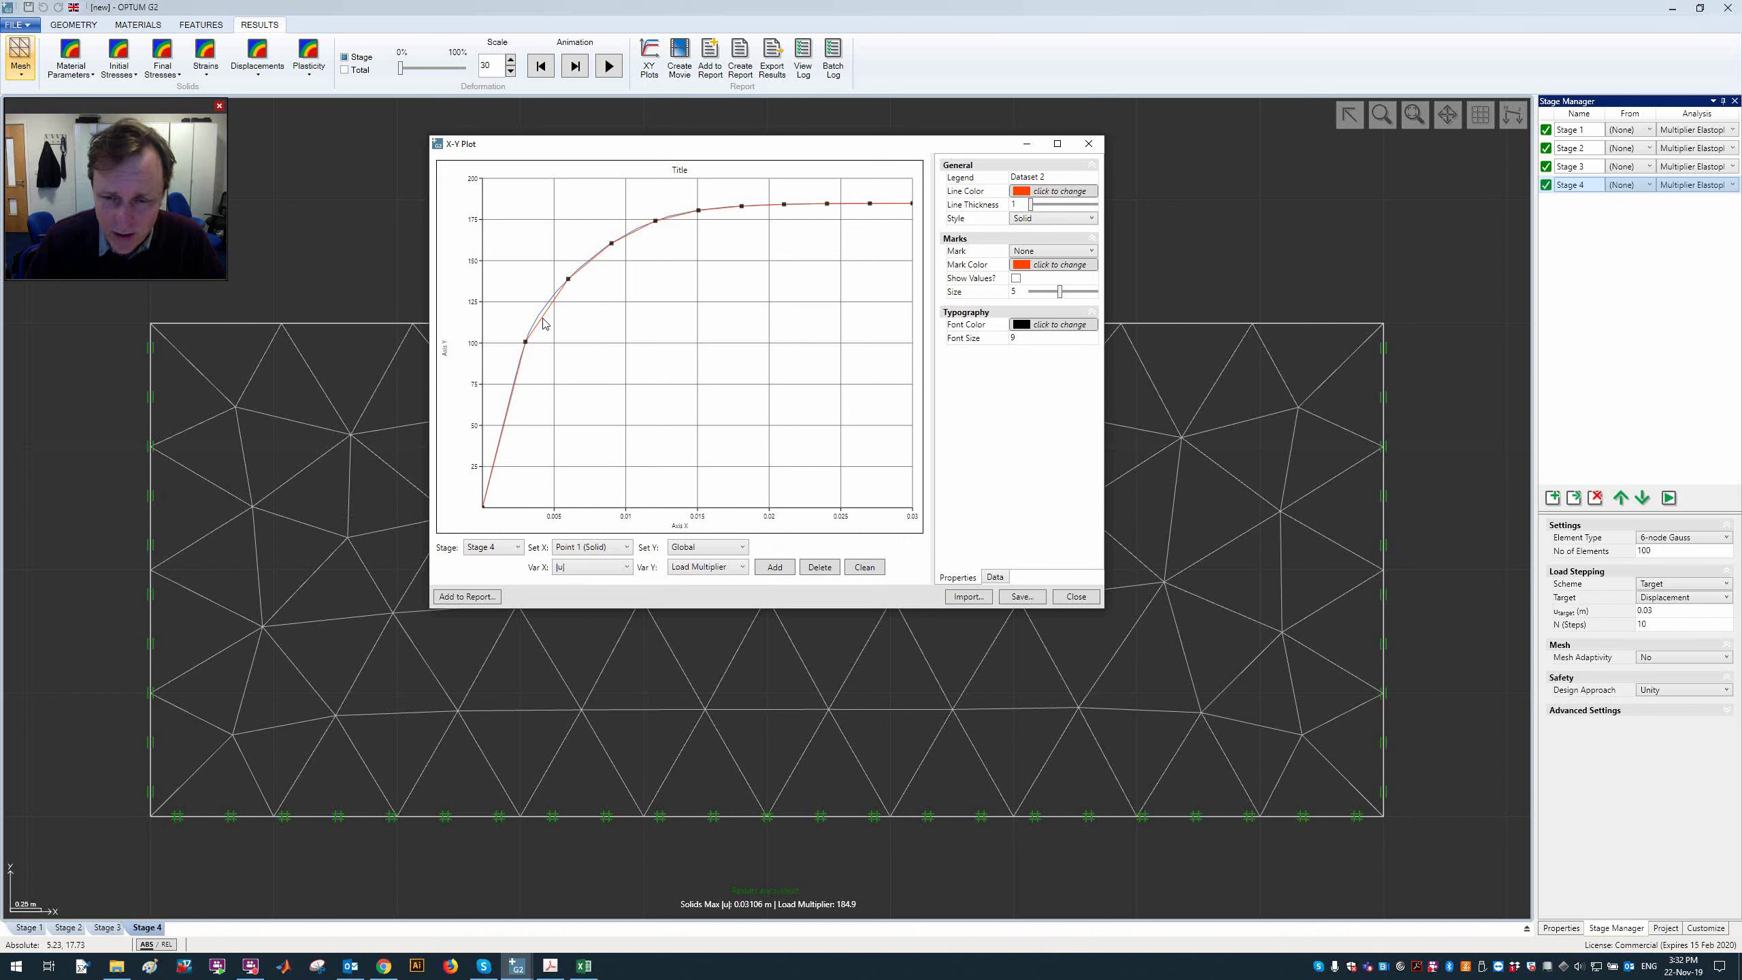
pyautogui.click(588, 334)
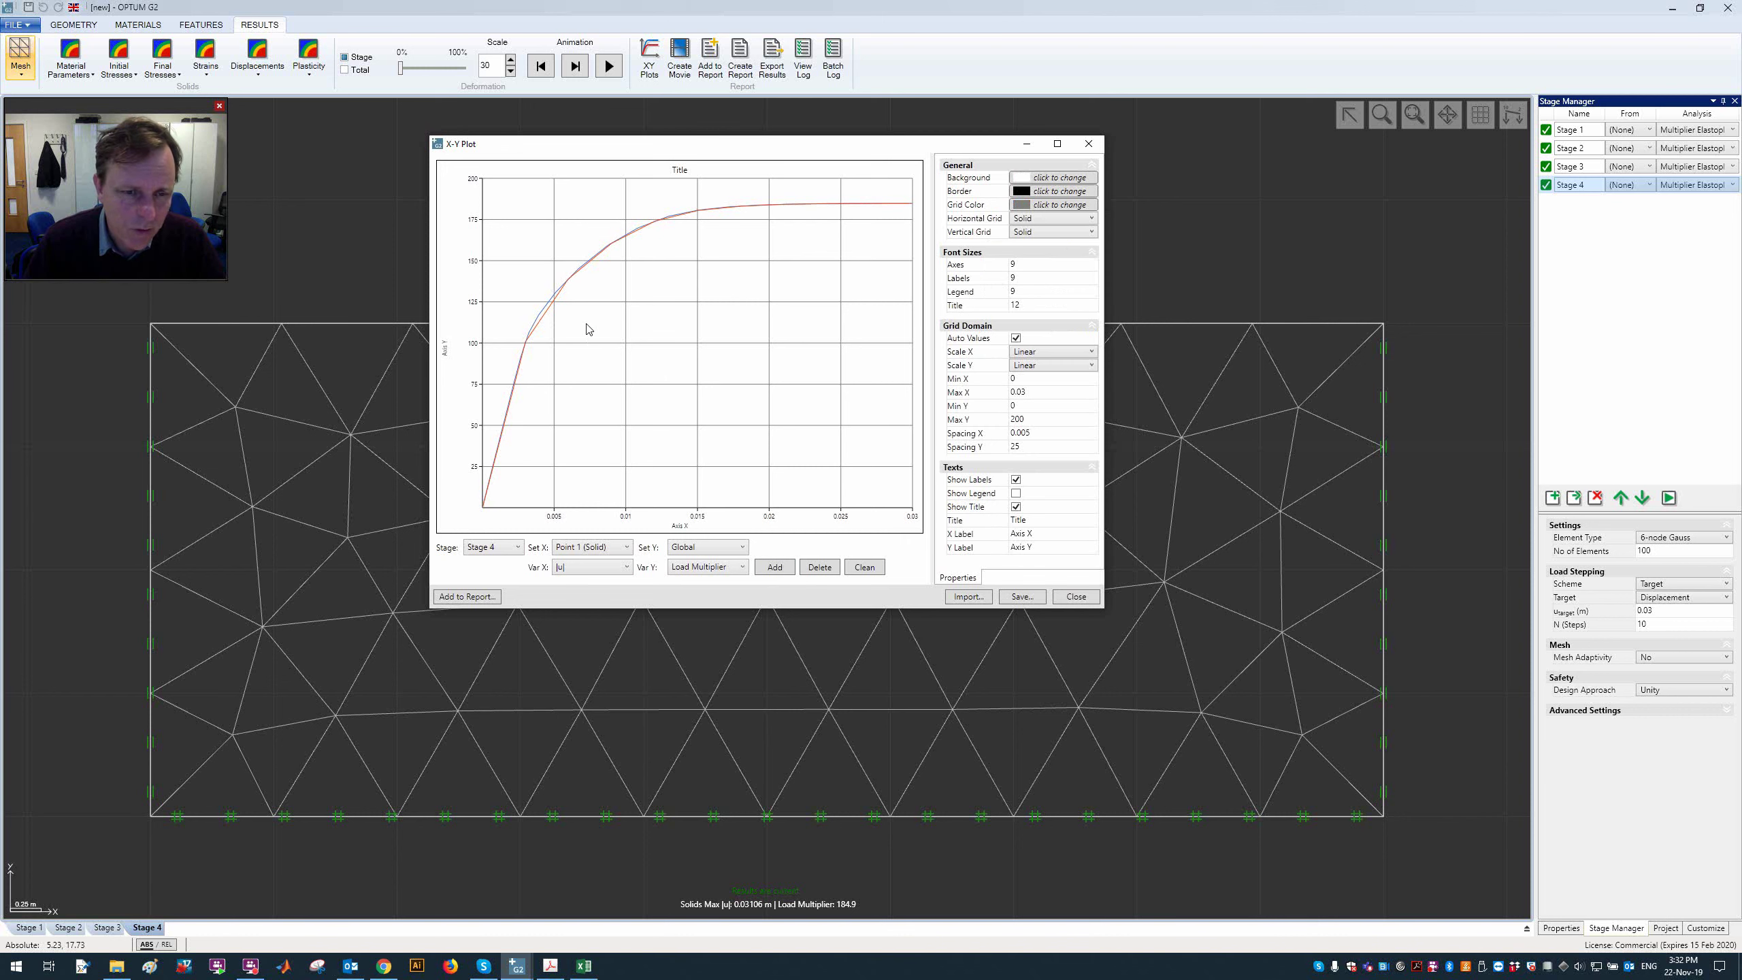
pyautogui.click(545, 321)
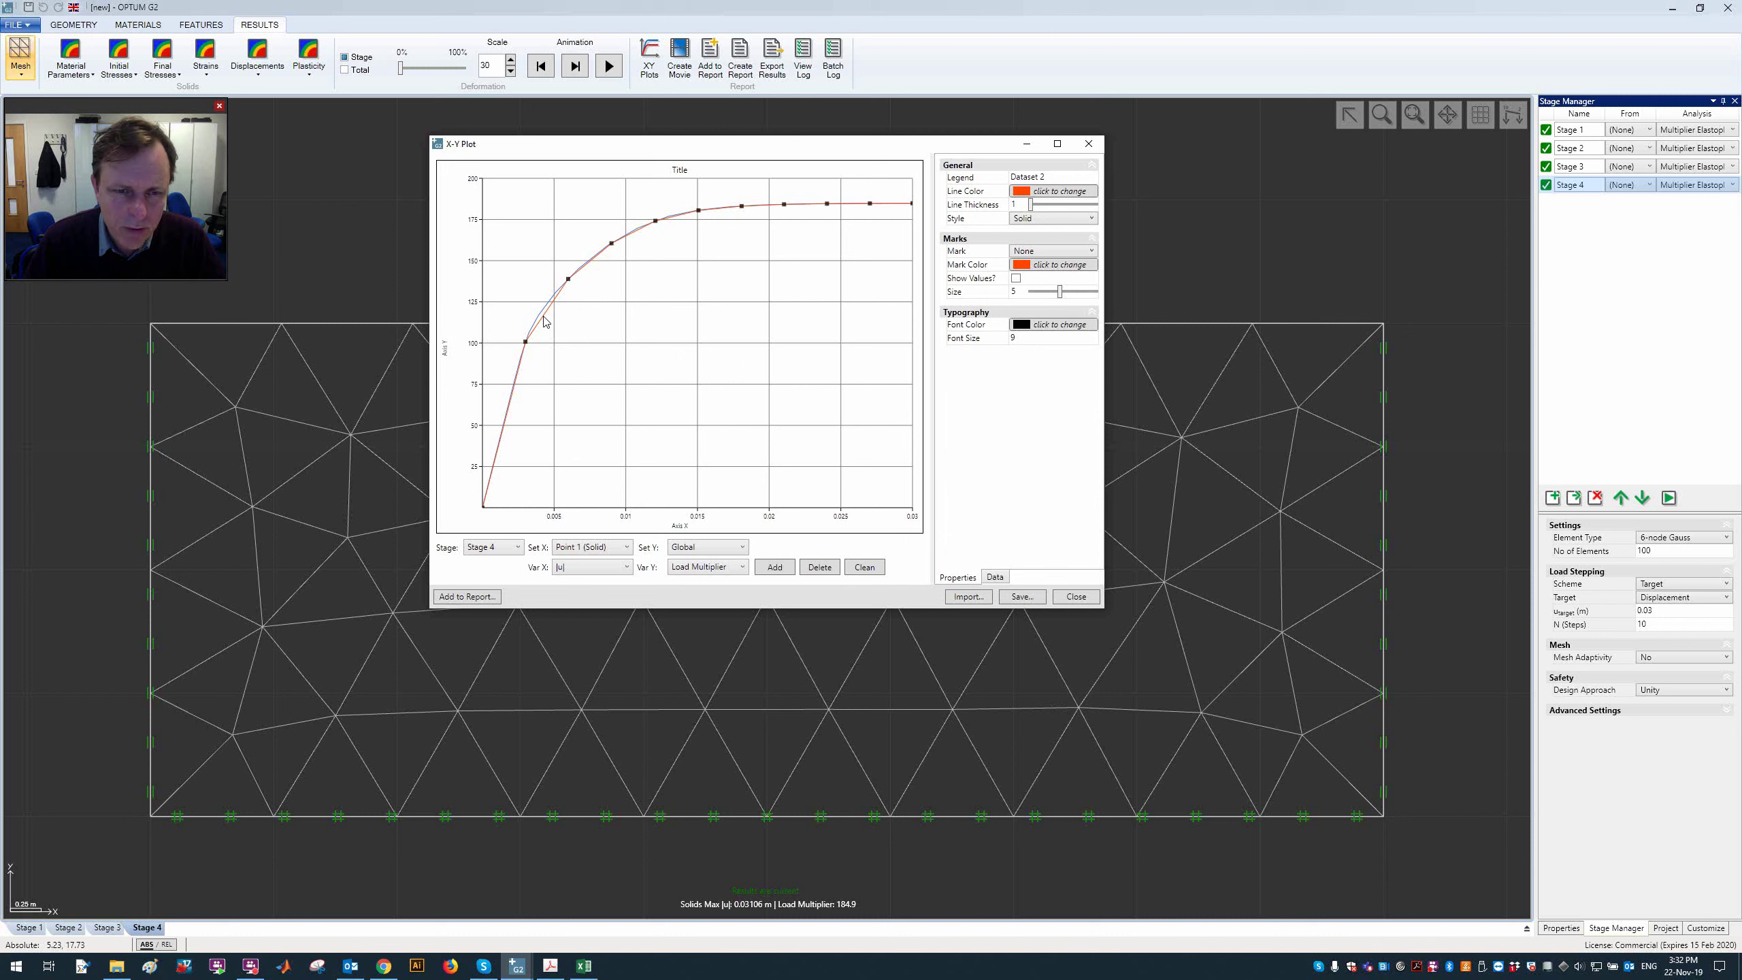
pyautogui.click(759, 241)
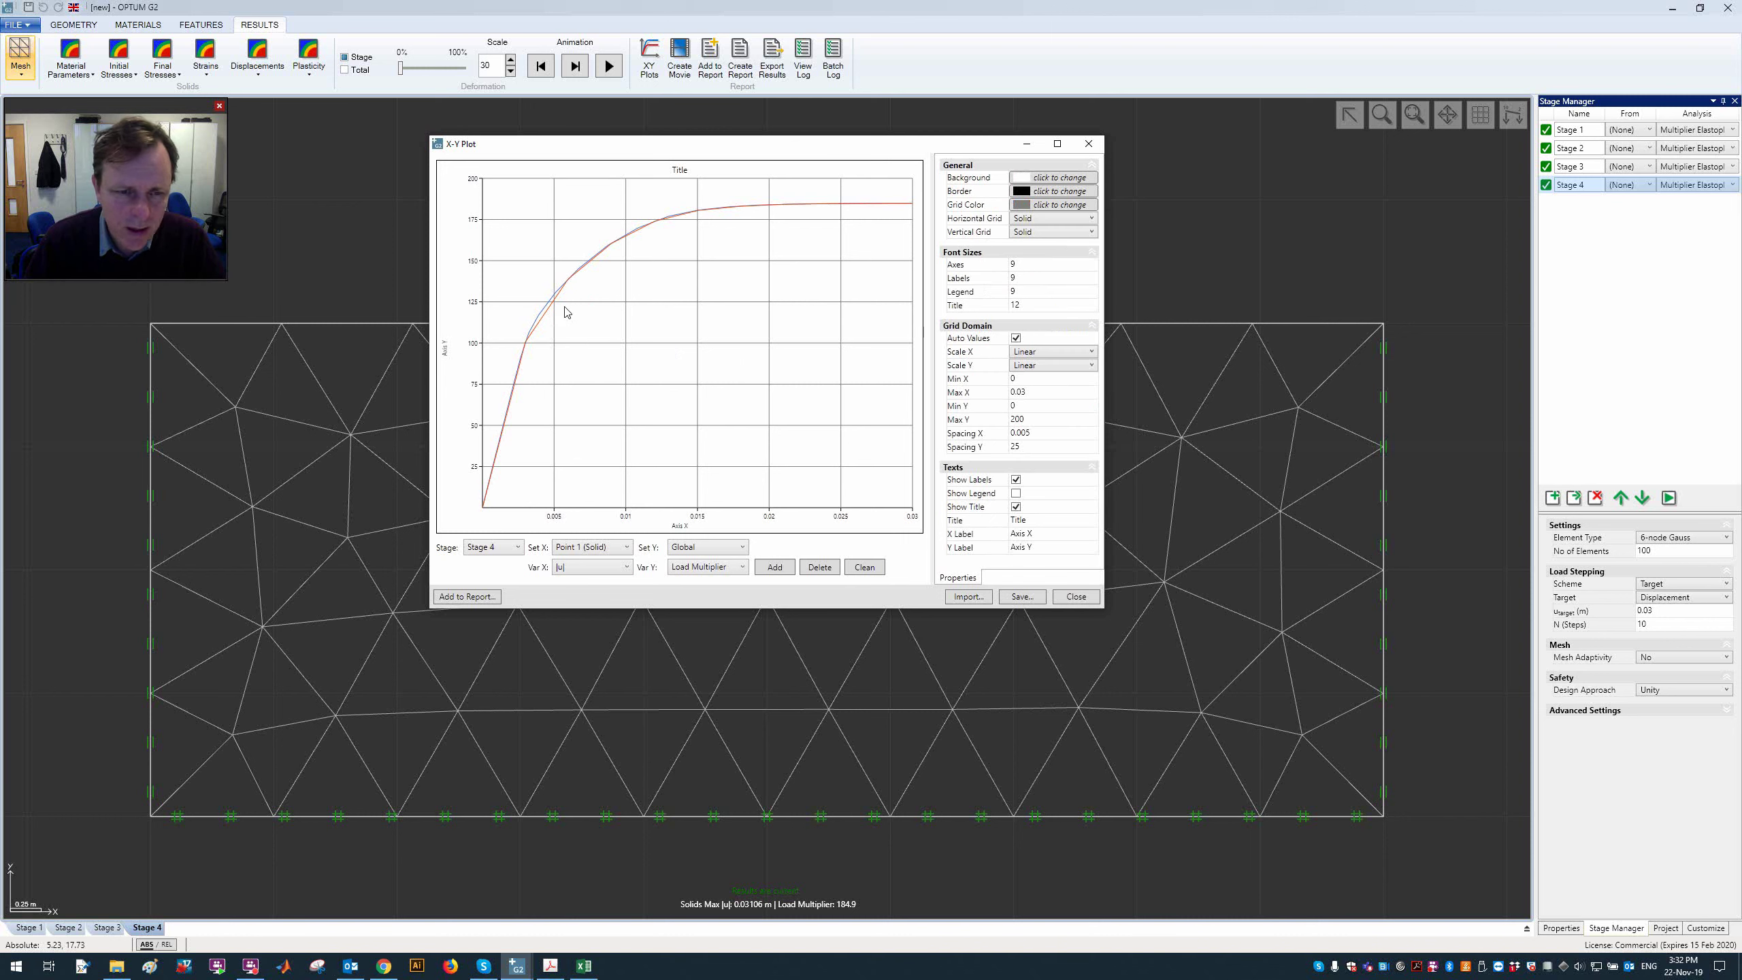
pyautogui.click(542, 308)
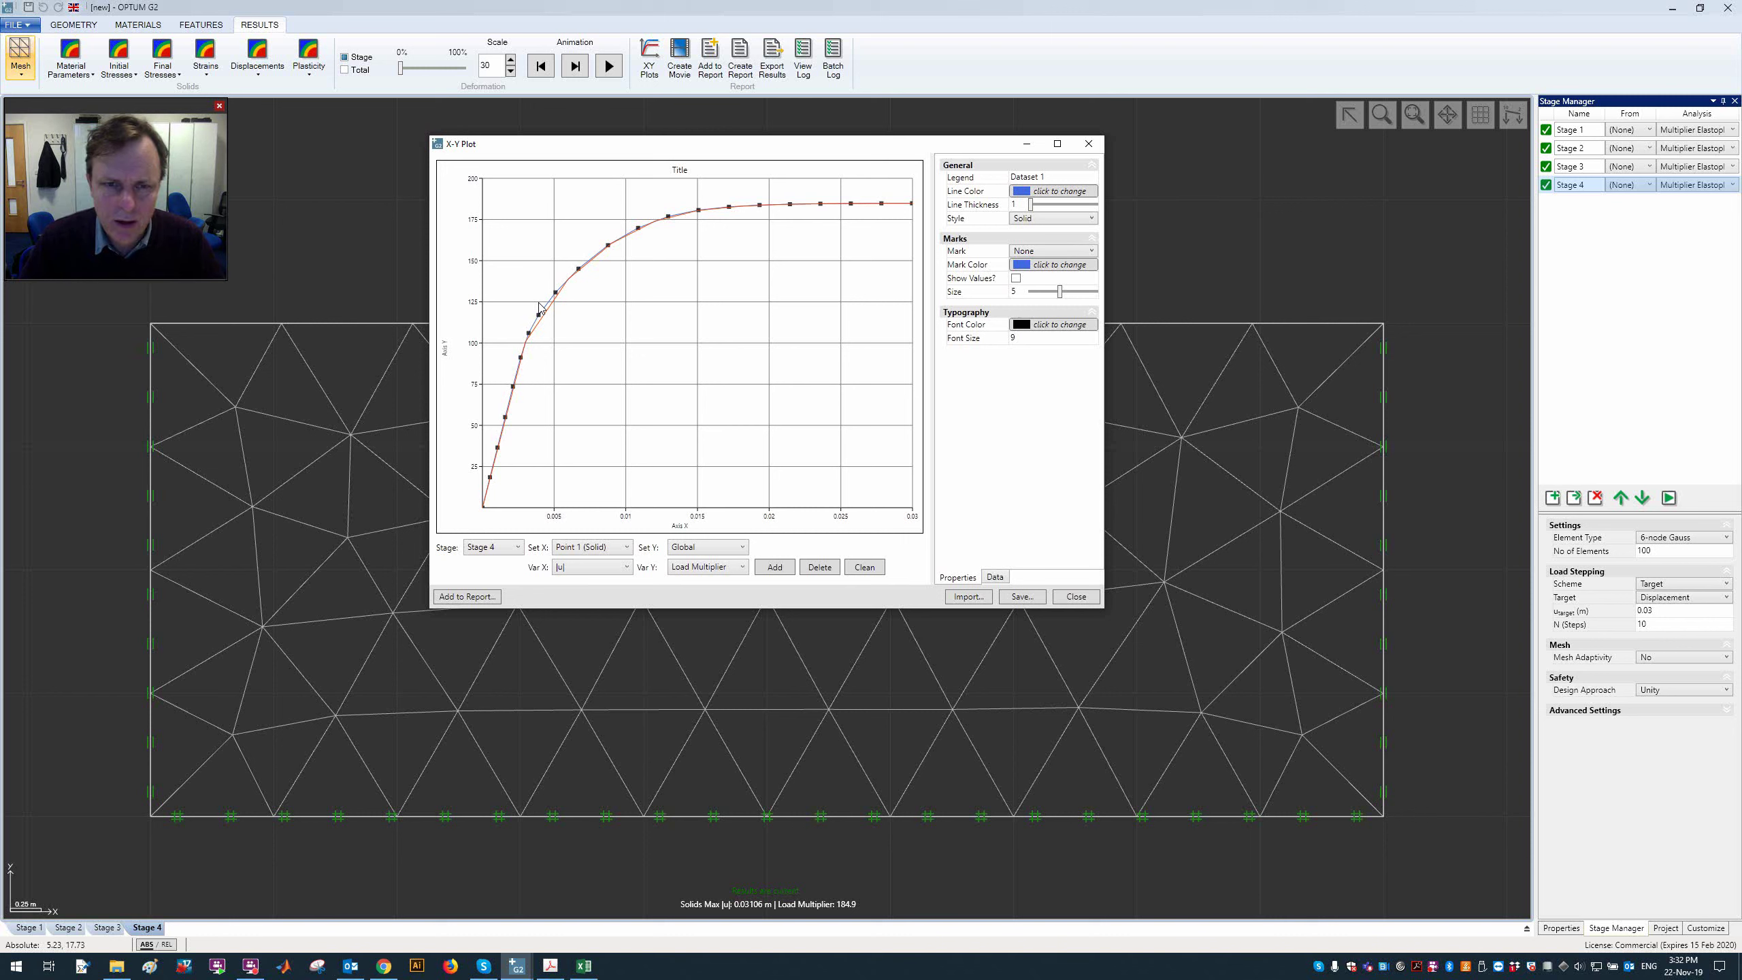
pyautogui.click(1074, 597)
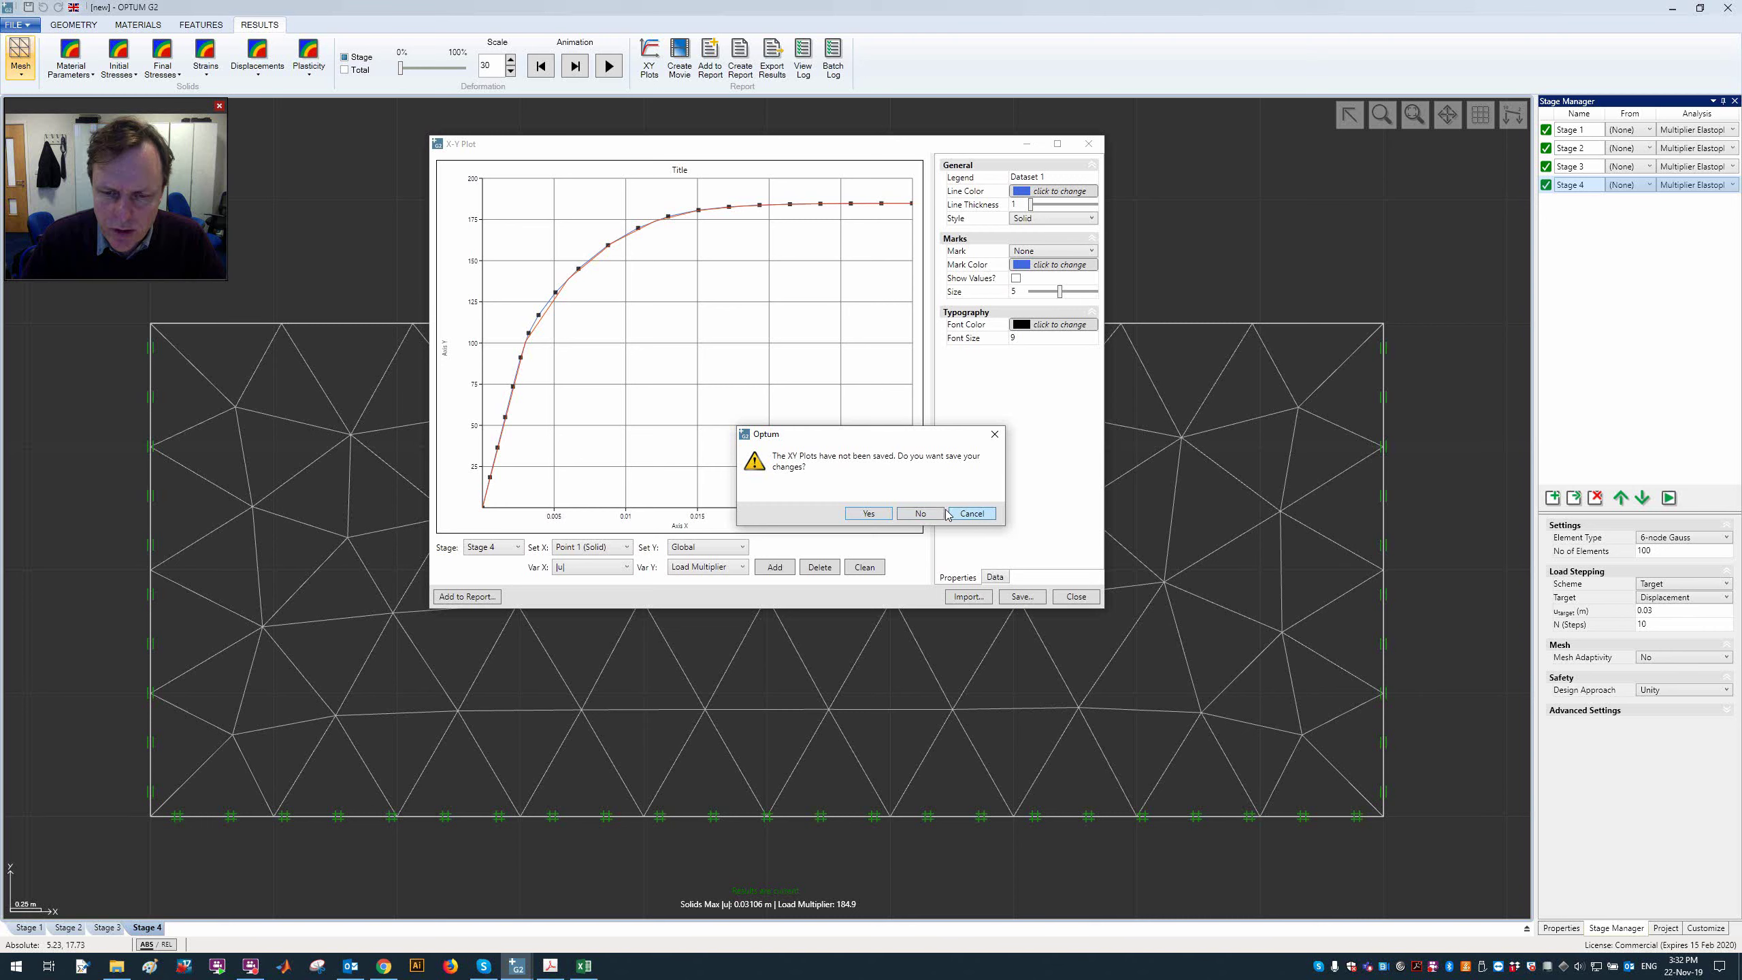
pyautogui.click(923, 524)
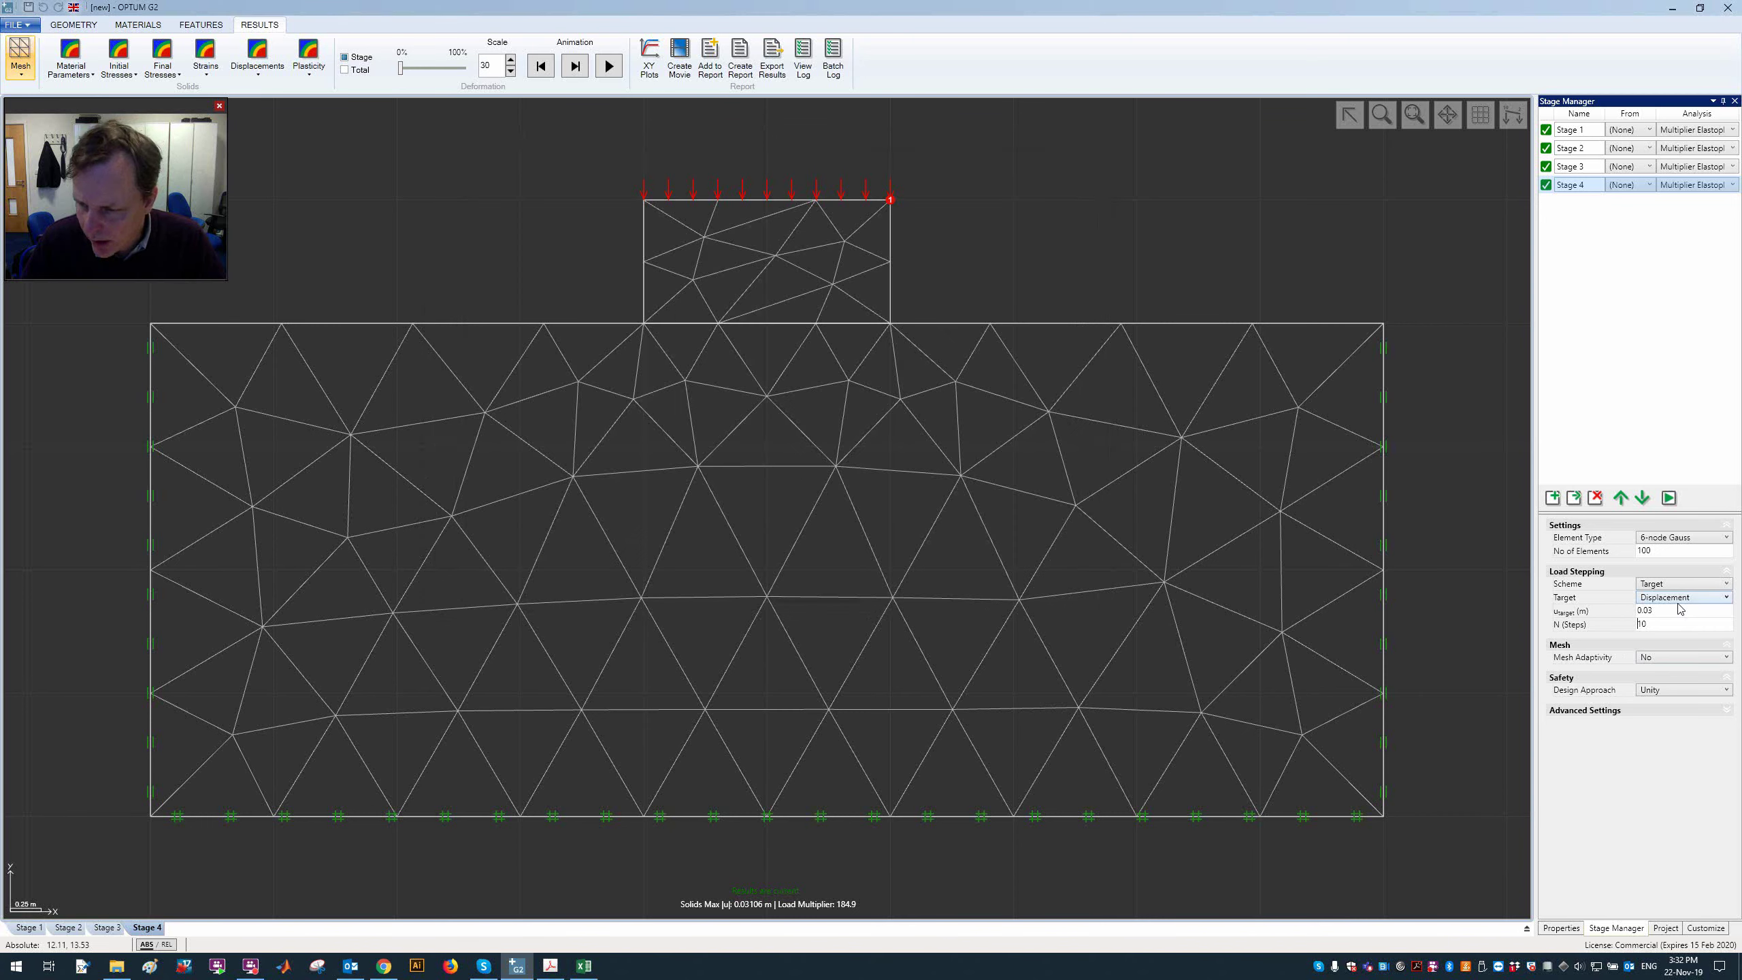
# Step: Check the advanced settings of Stage 4
pyautogui.click(1732, 711)
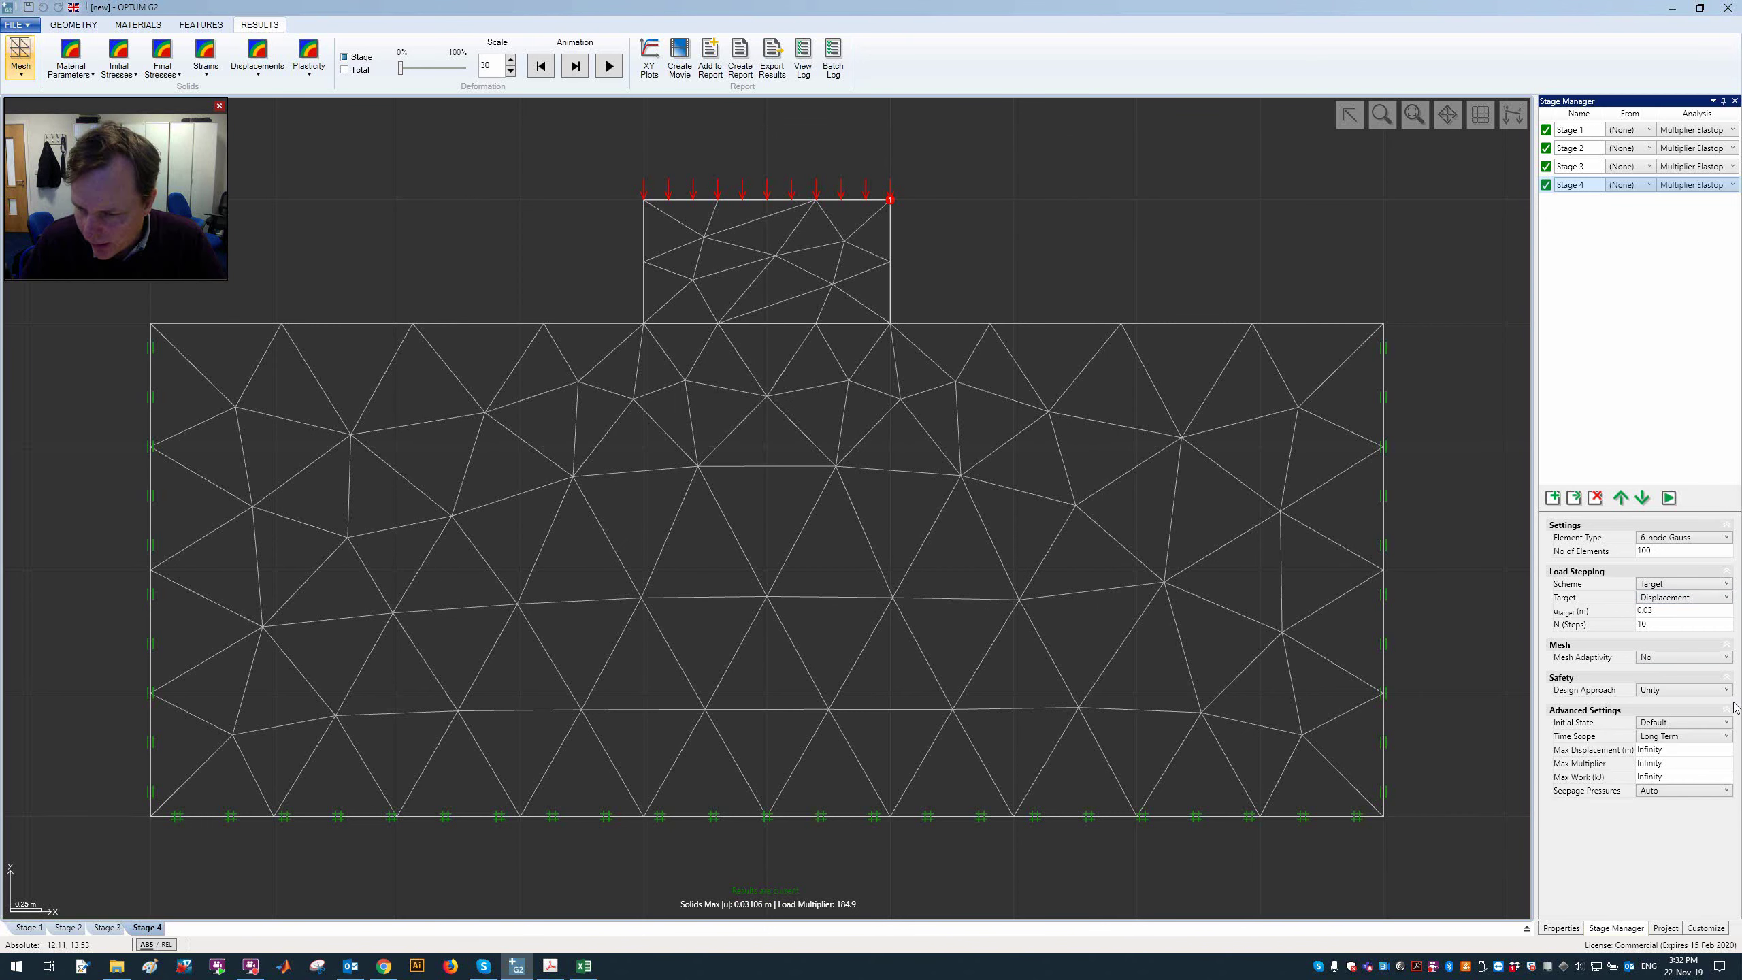
pyautogui.click(1733, 711)
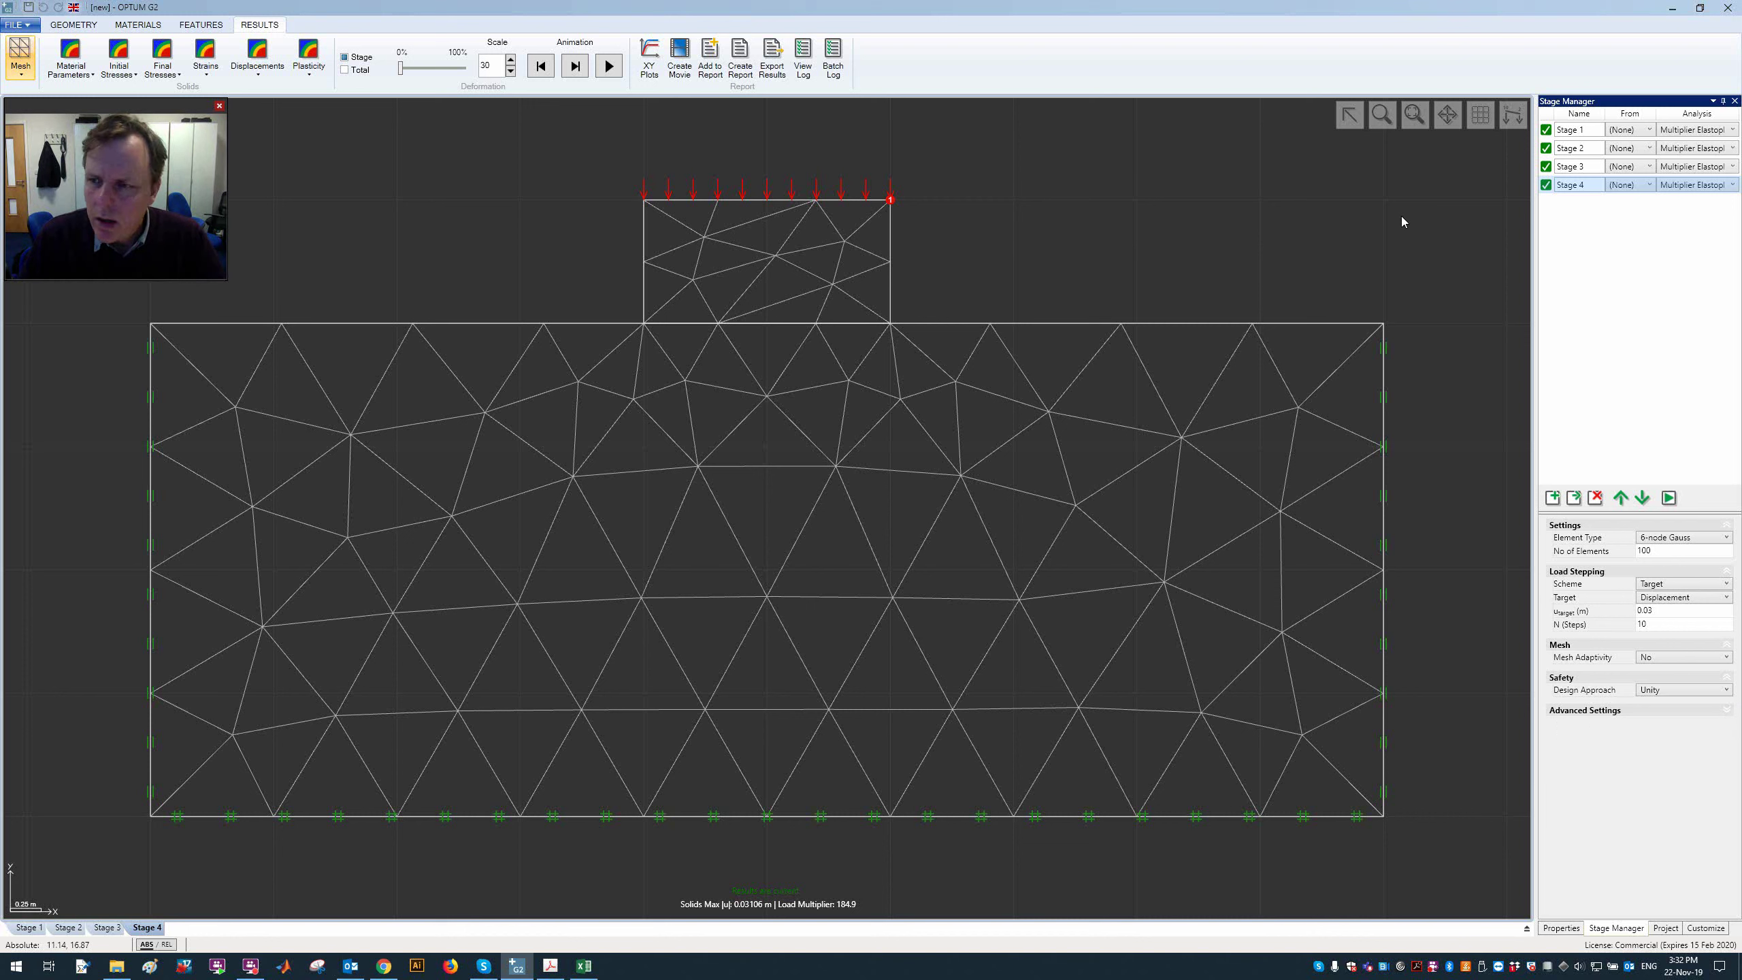
# Step: Clone Stage 1 as a new stage and move it to the end of the stage list as Stage 5
pyautogui.click(1586, 137)
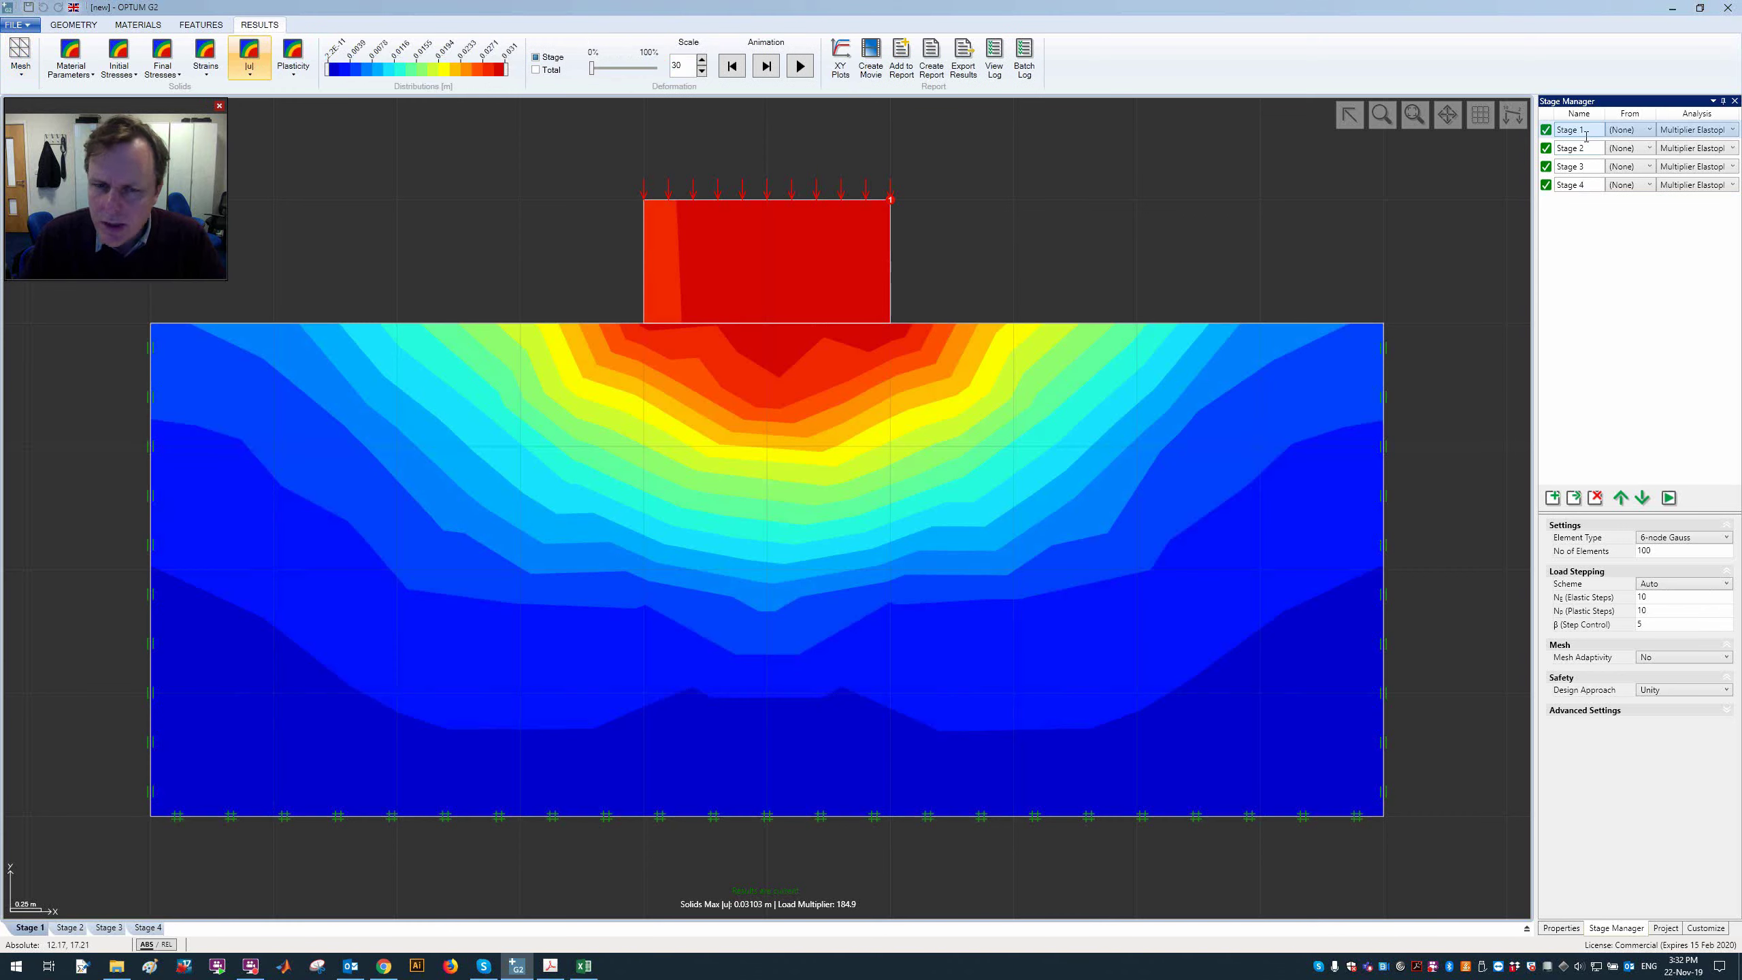
pyautogui.click(1573, 499)
pyautogui.click(1644, 498)
pyautogui.click(1643, 498)
pyautogui.click(1644, 498)
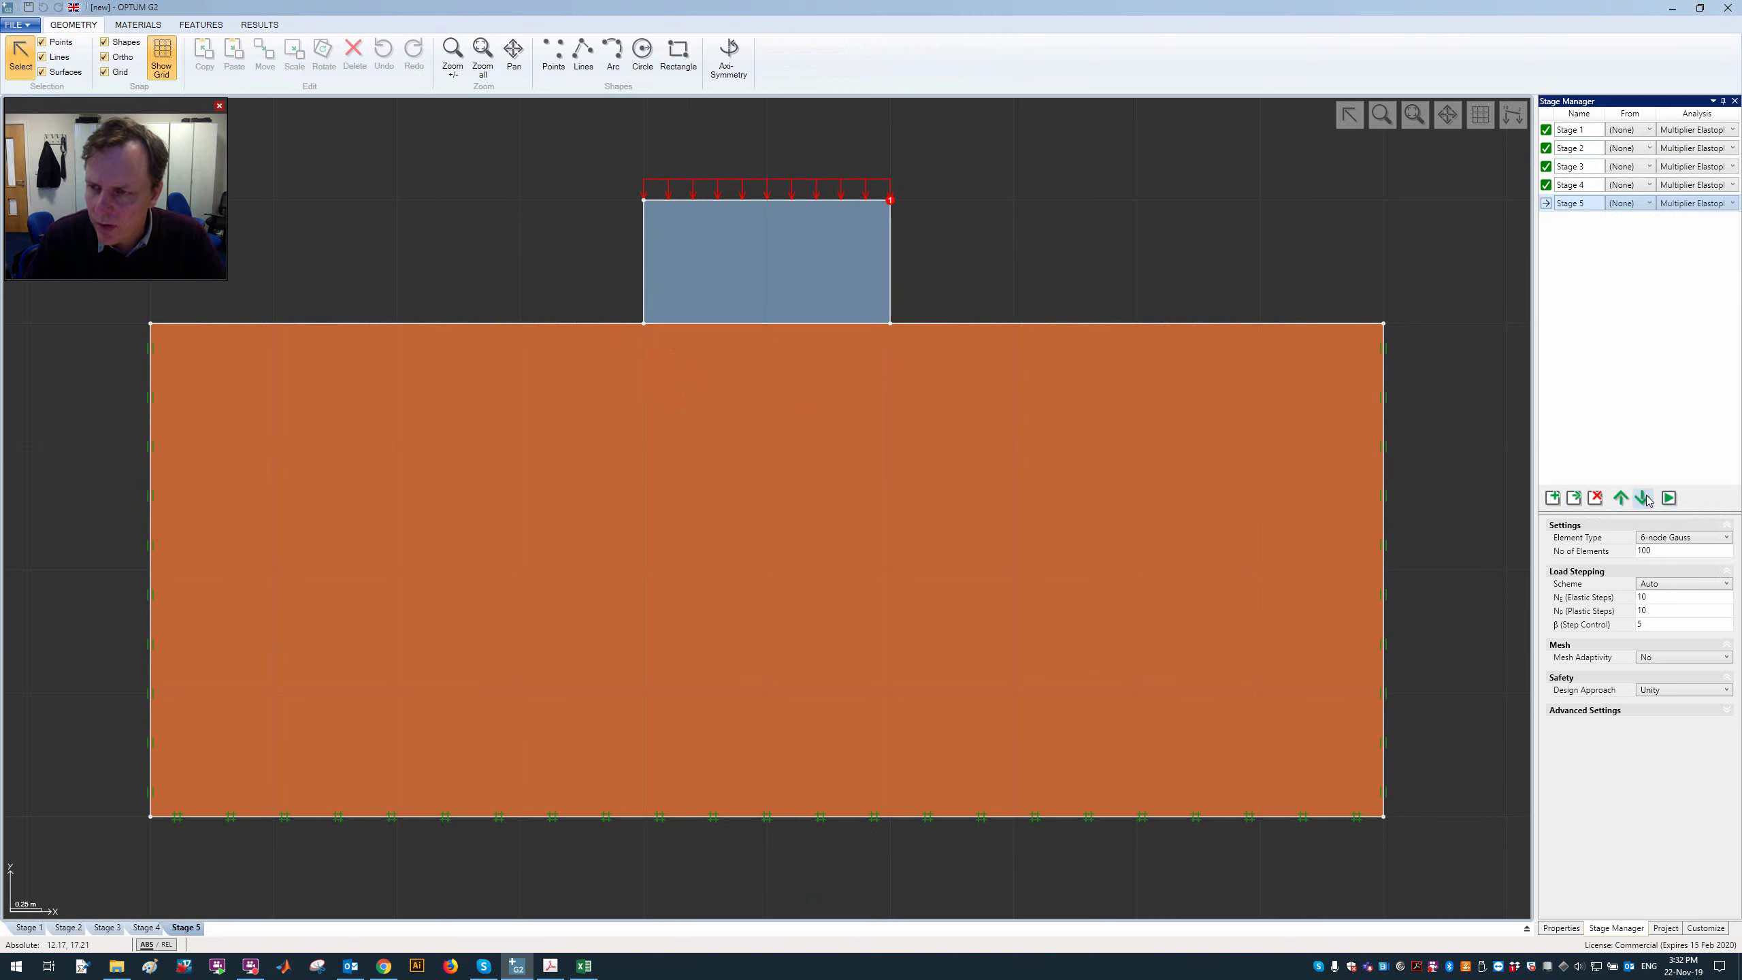
# Step: Review the results and maximum displacements of Stages 1 to 4
pyautogui.click(1577, 130)
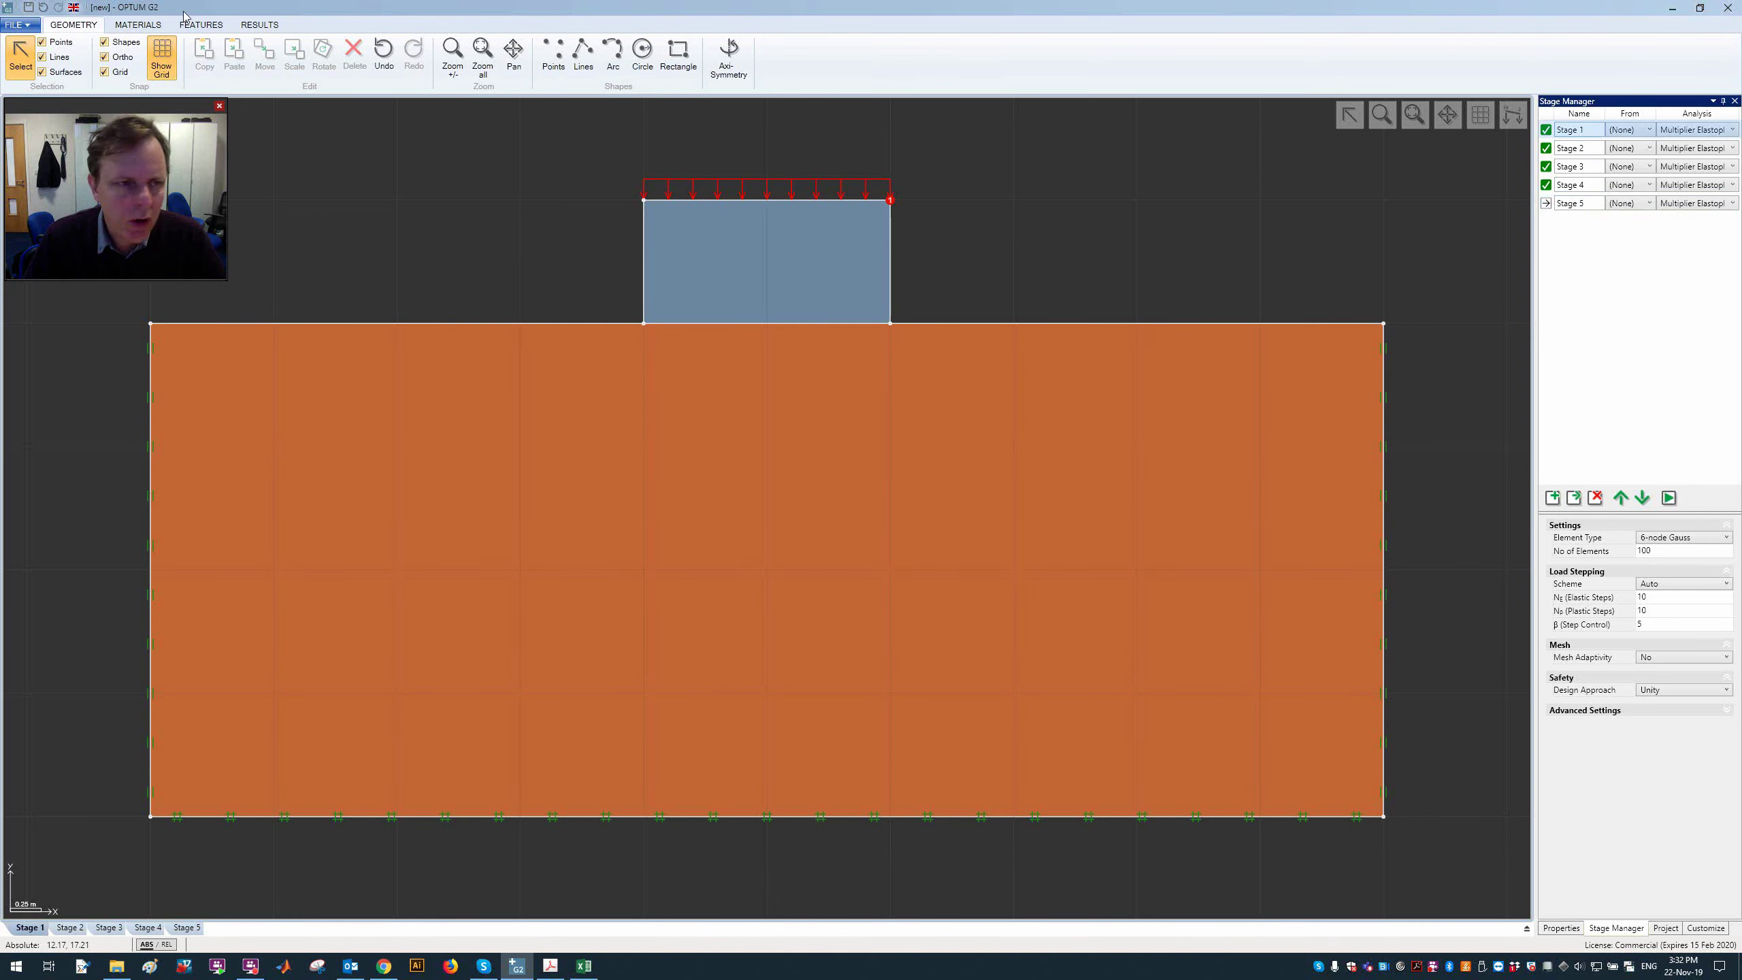
pyautogui.click(259, 24)
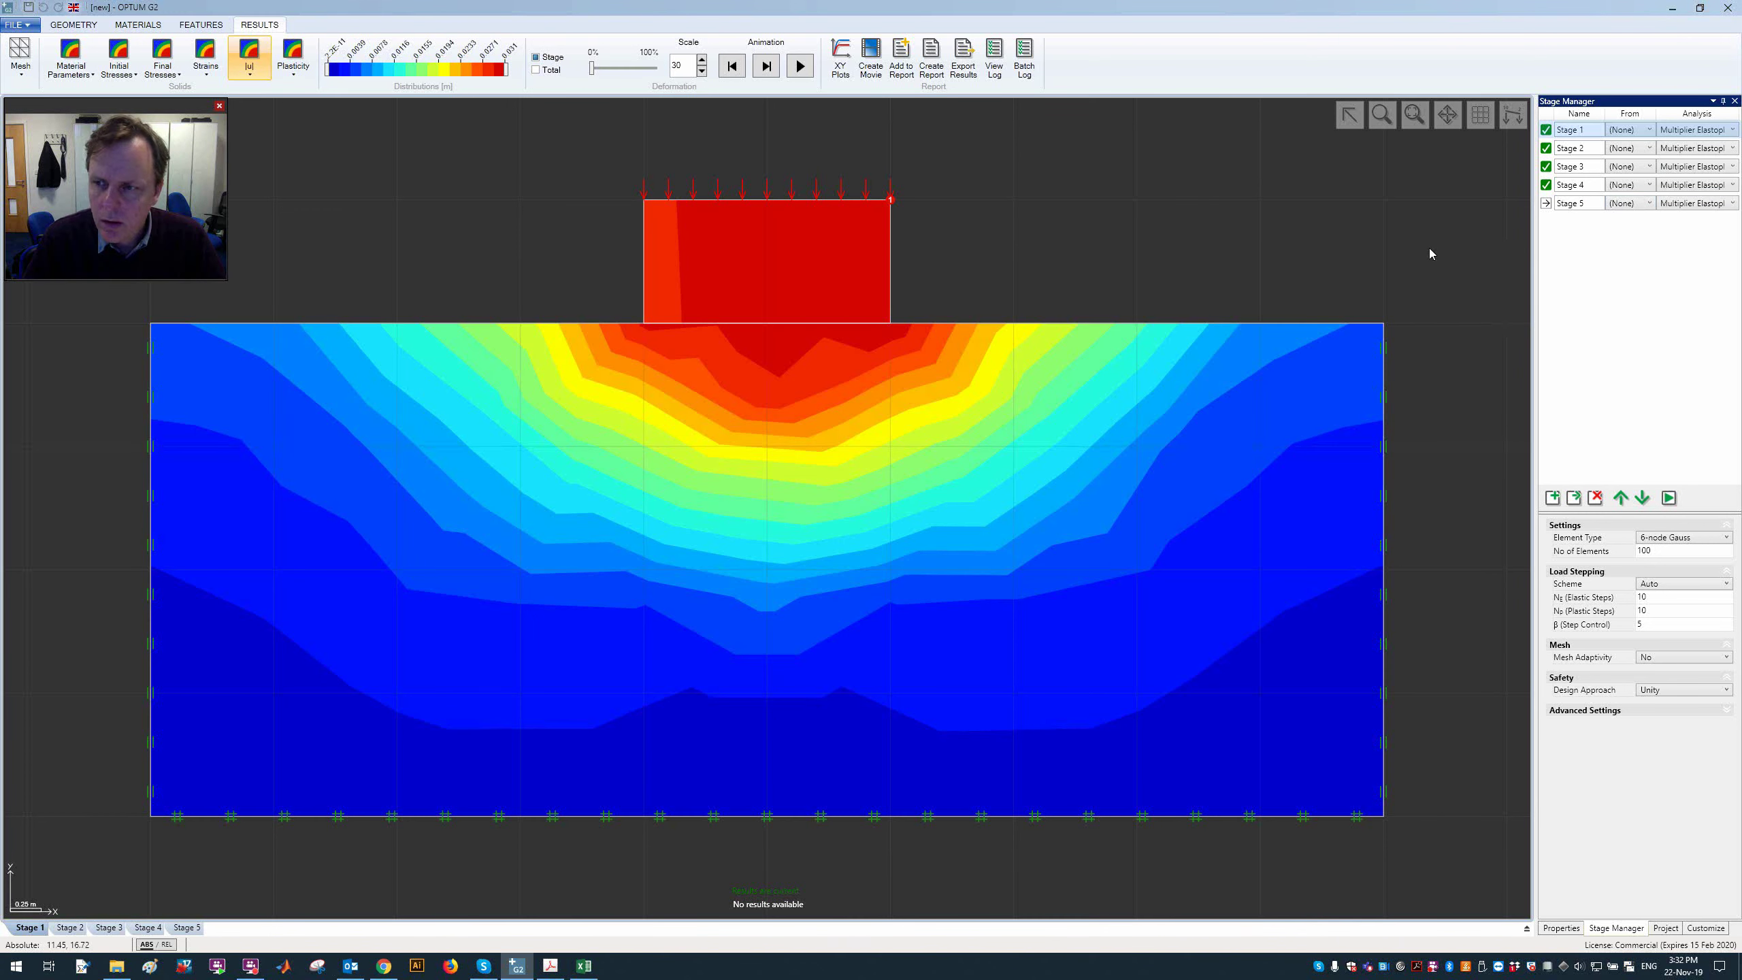
pyautogui.click(1575, 147)
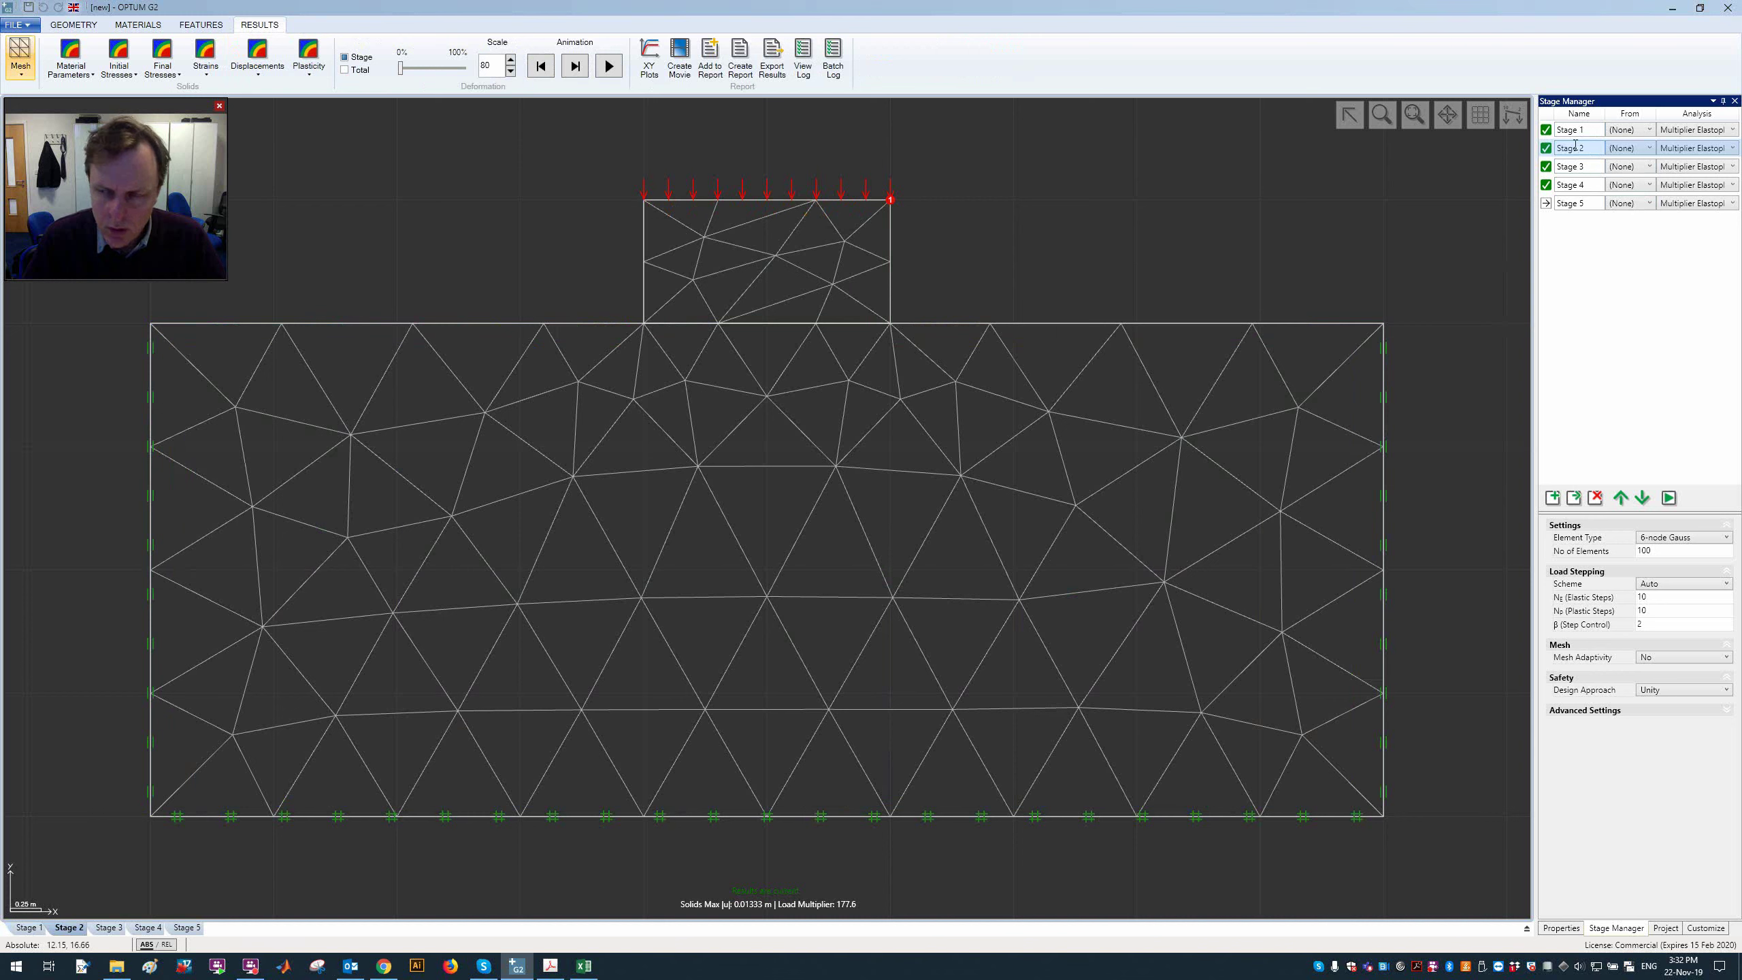
pyautogui.click(1575, 164)
pyautogui.click(1577, 186)
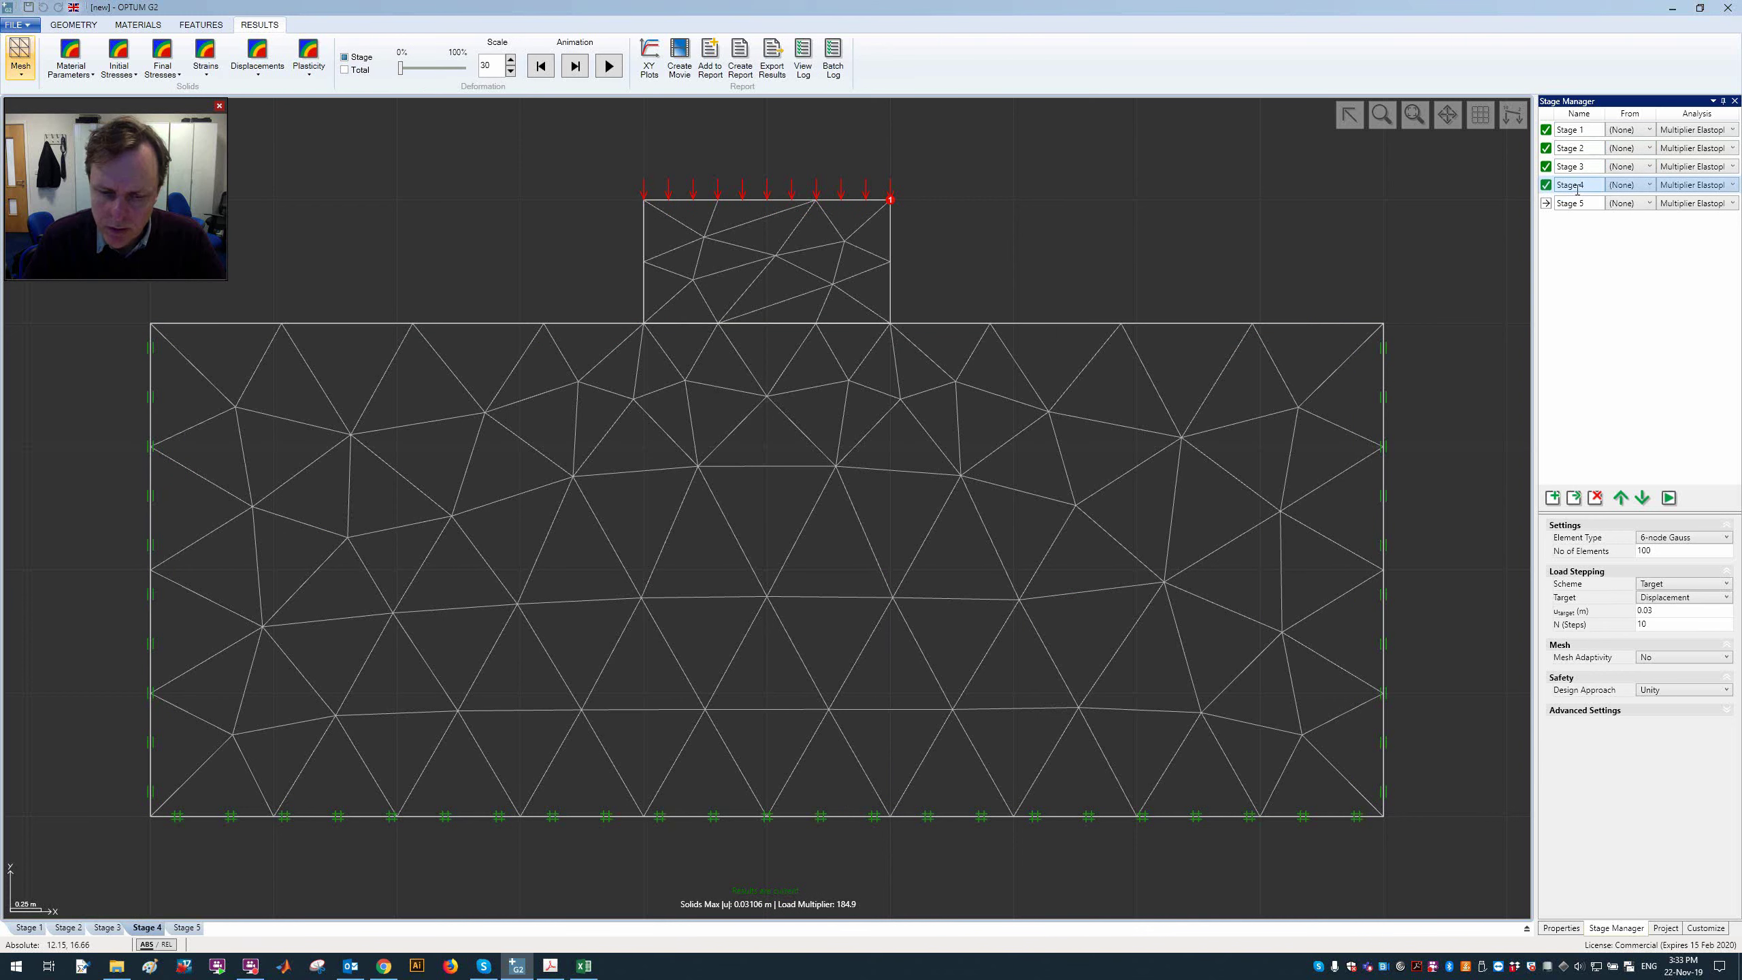
pyautogui.click(1577, 129)
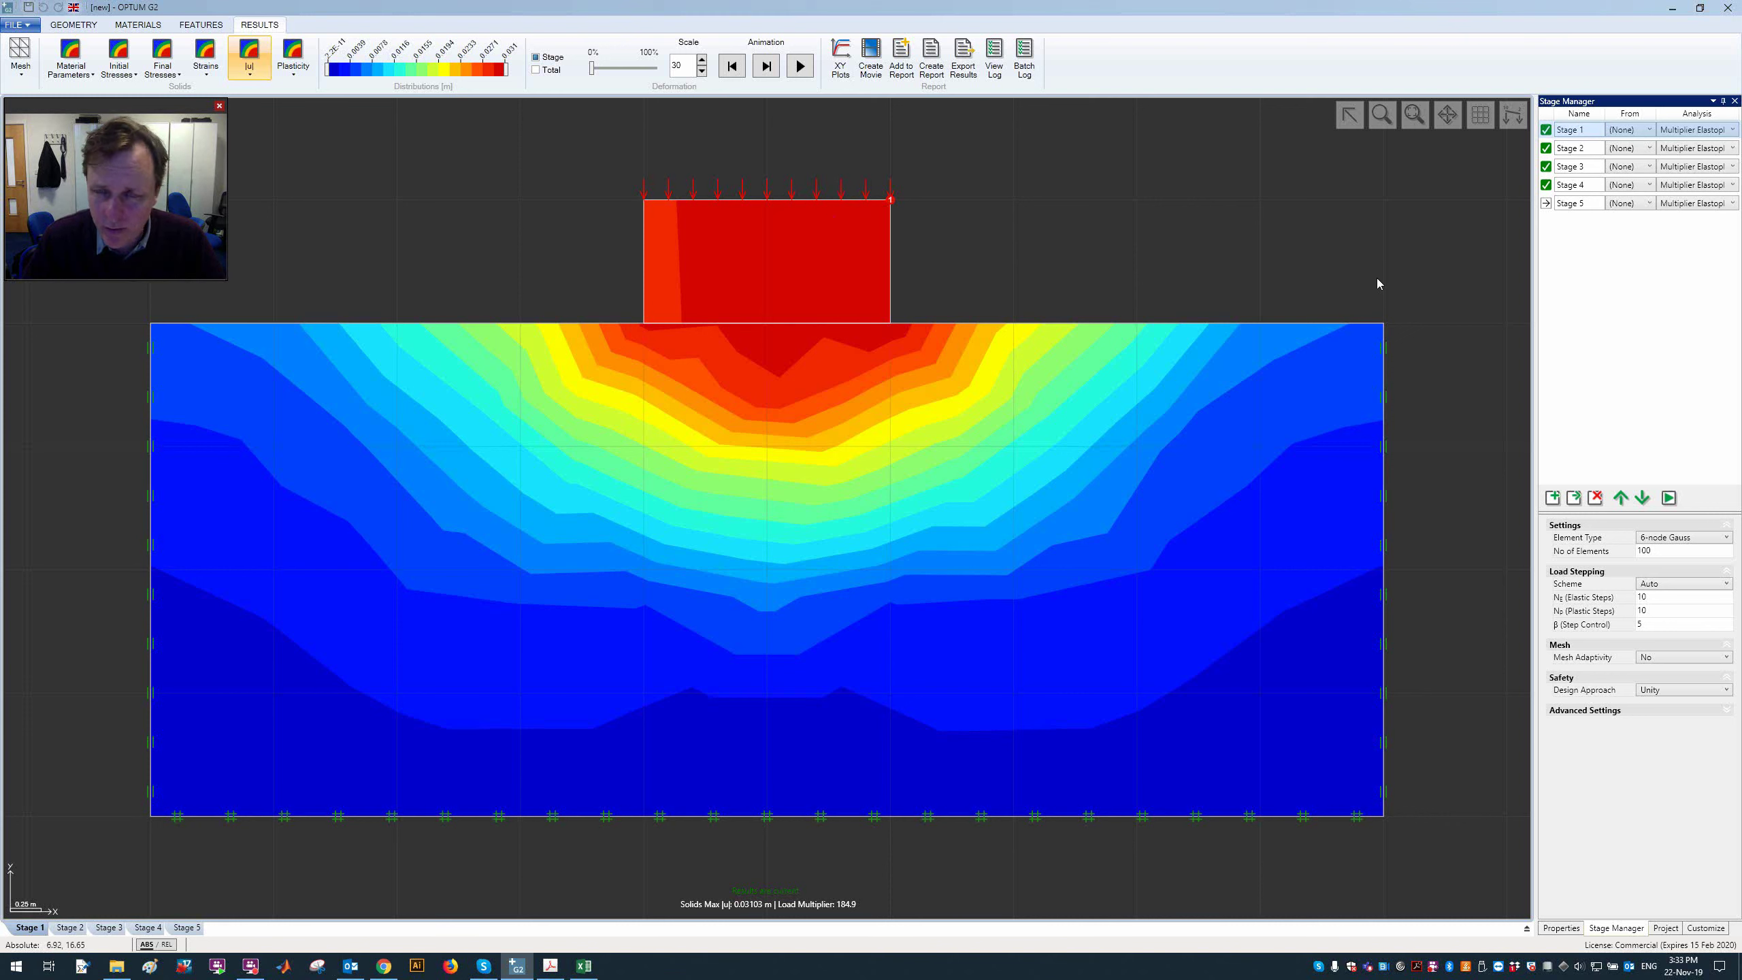
# Step: In Stage 5, change the distributed load on top of the footing to Fixed, with Begin Y and End Y of -180 kN/m²
pyautogui.press('End')
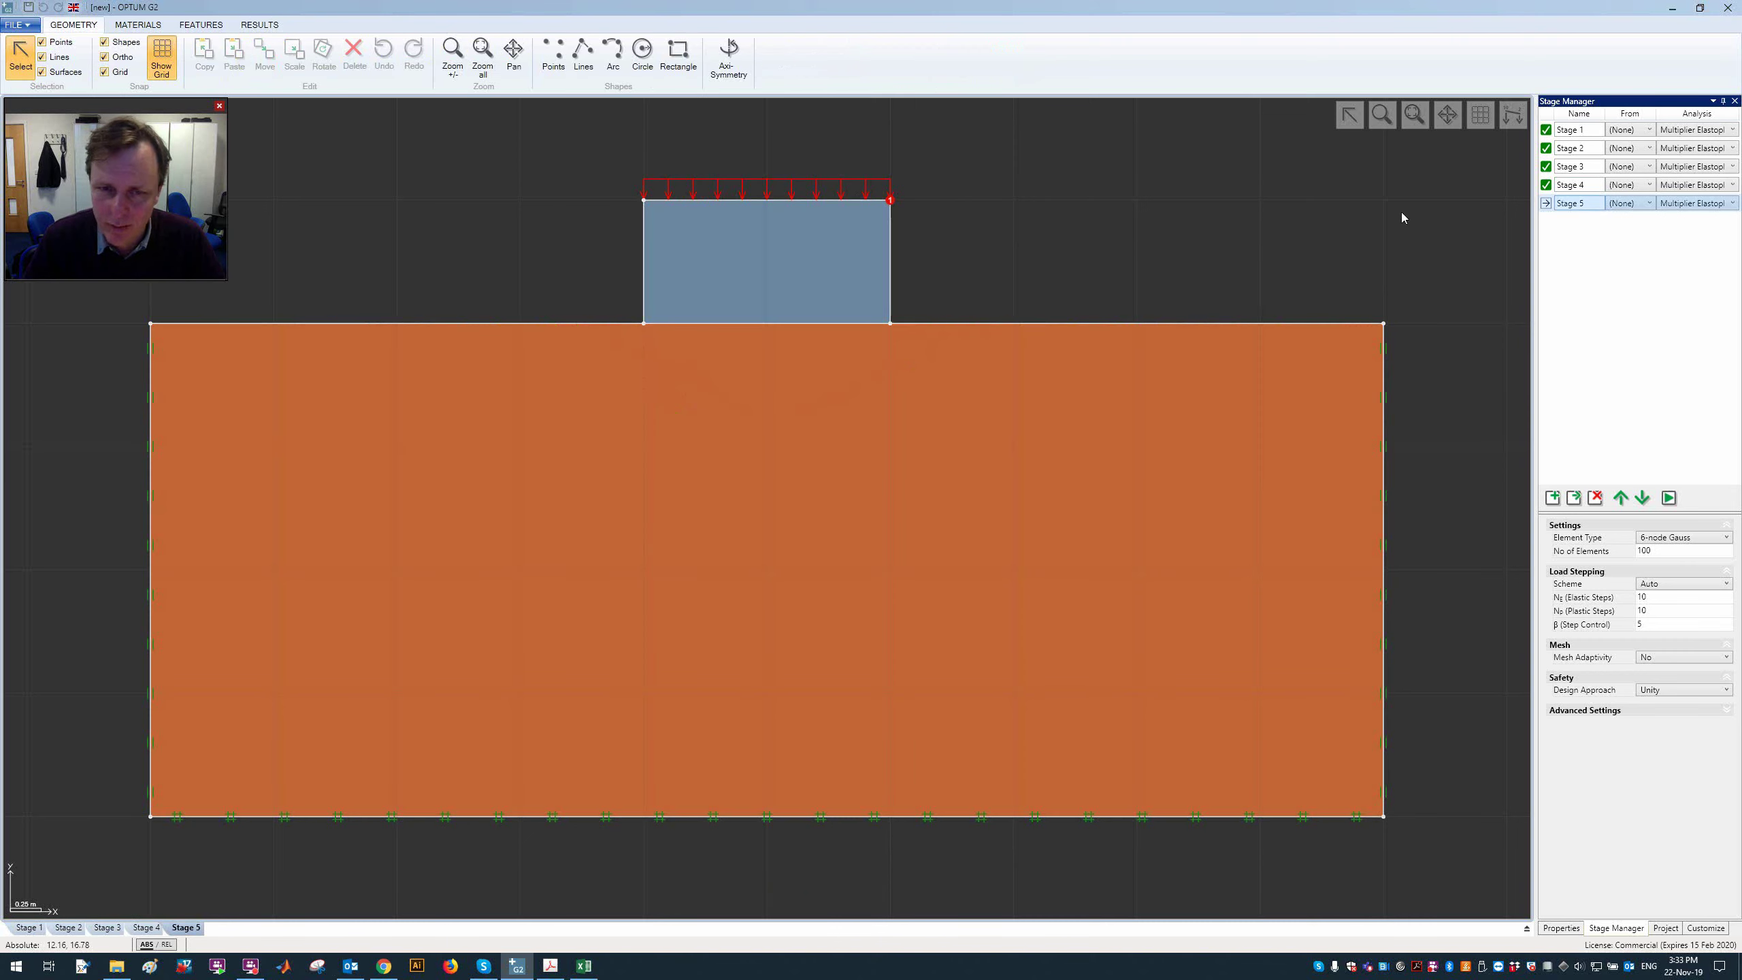
pyautogui.click(860, 200)
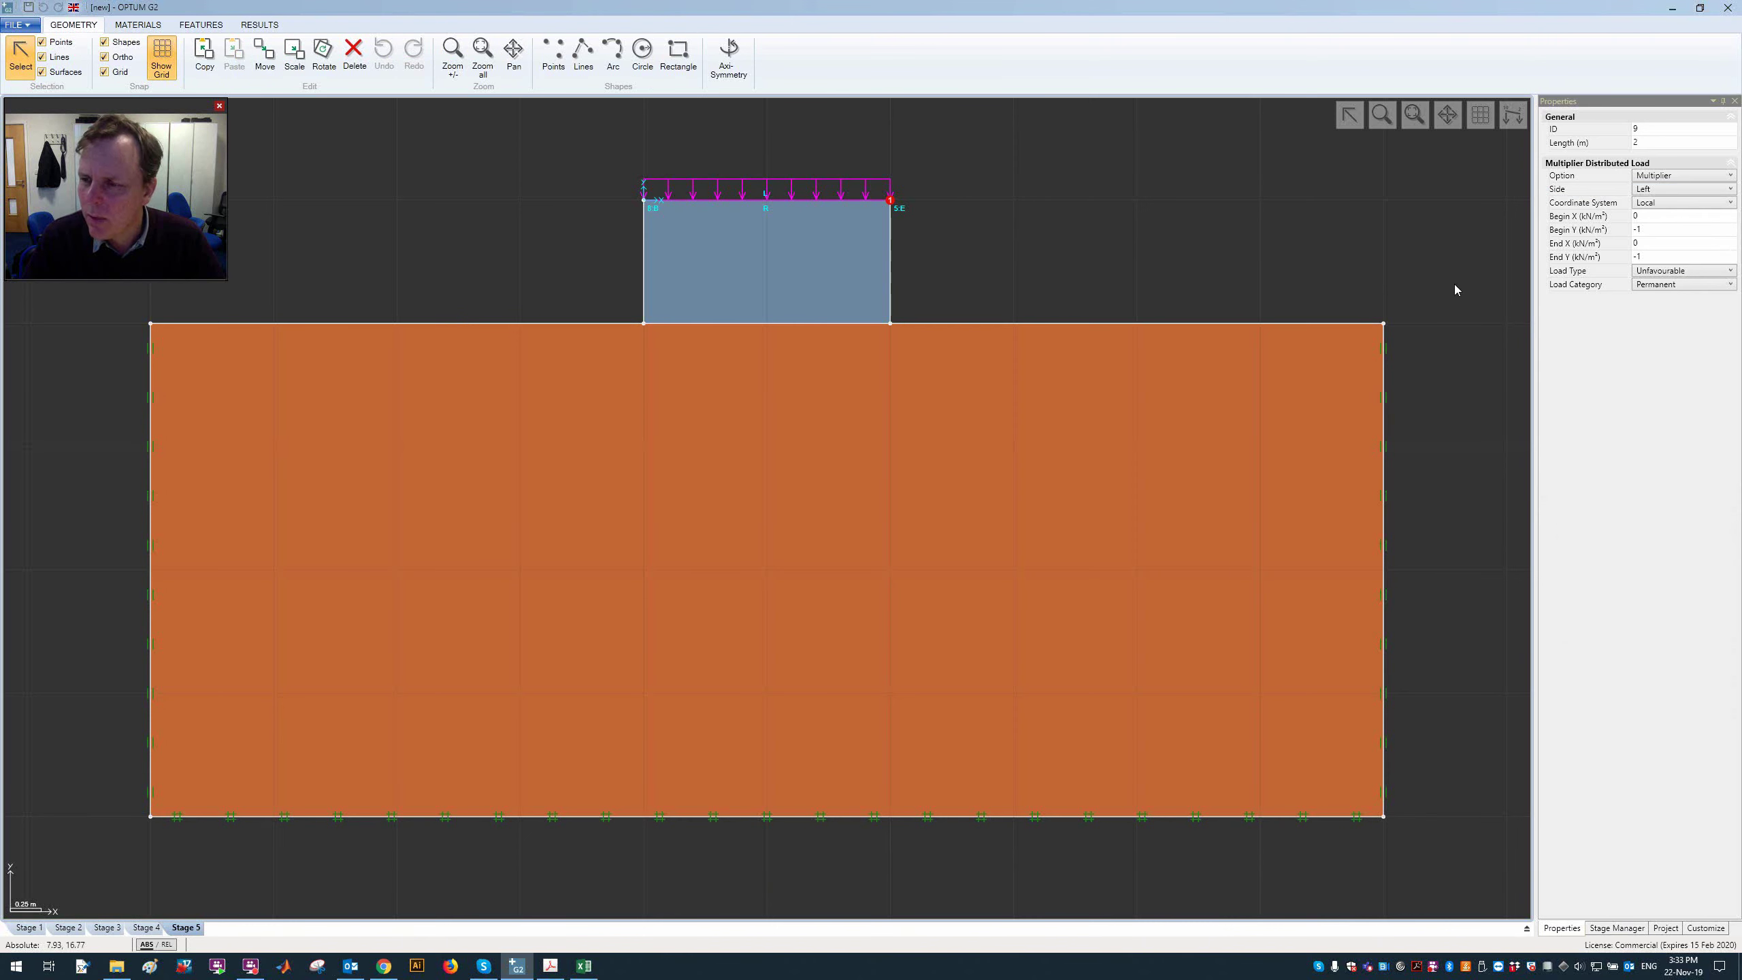
pyautogui.click(1673, 219)
pyautogui.press('Return')
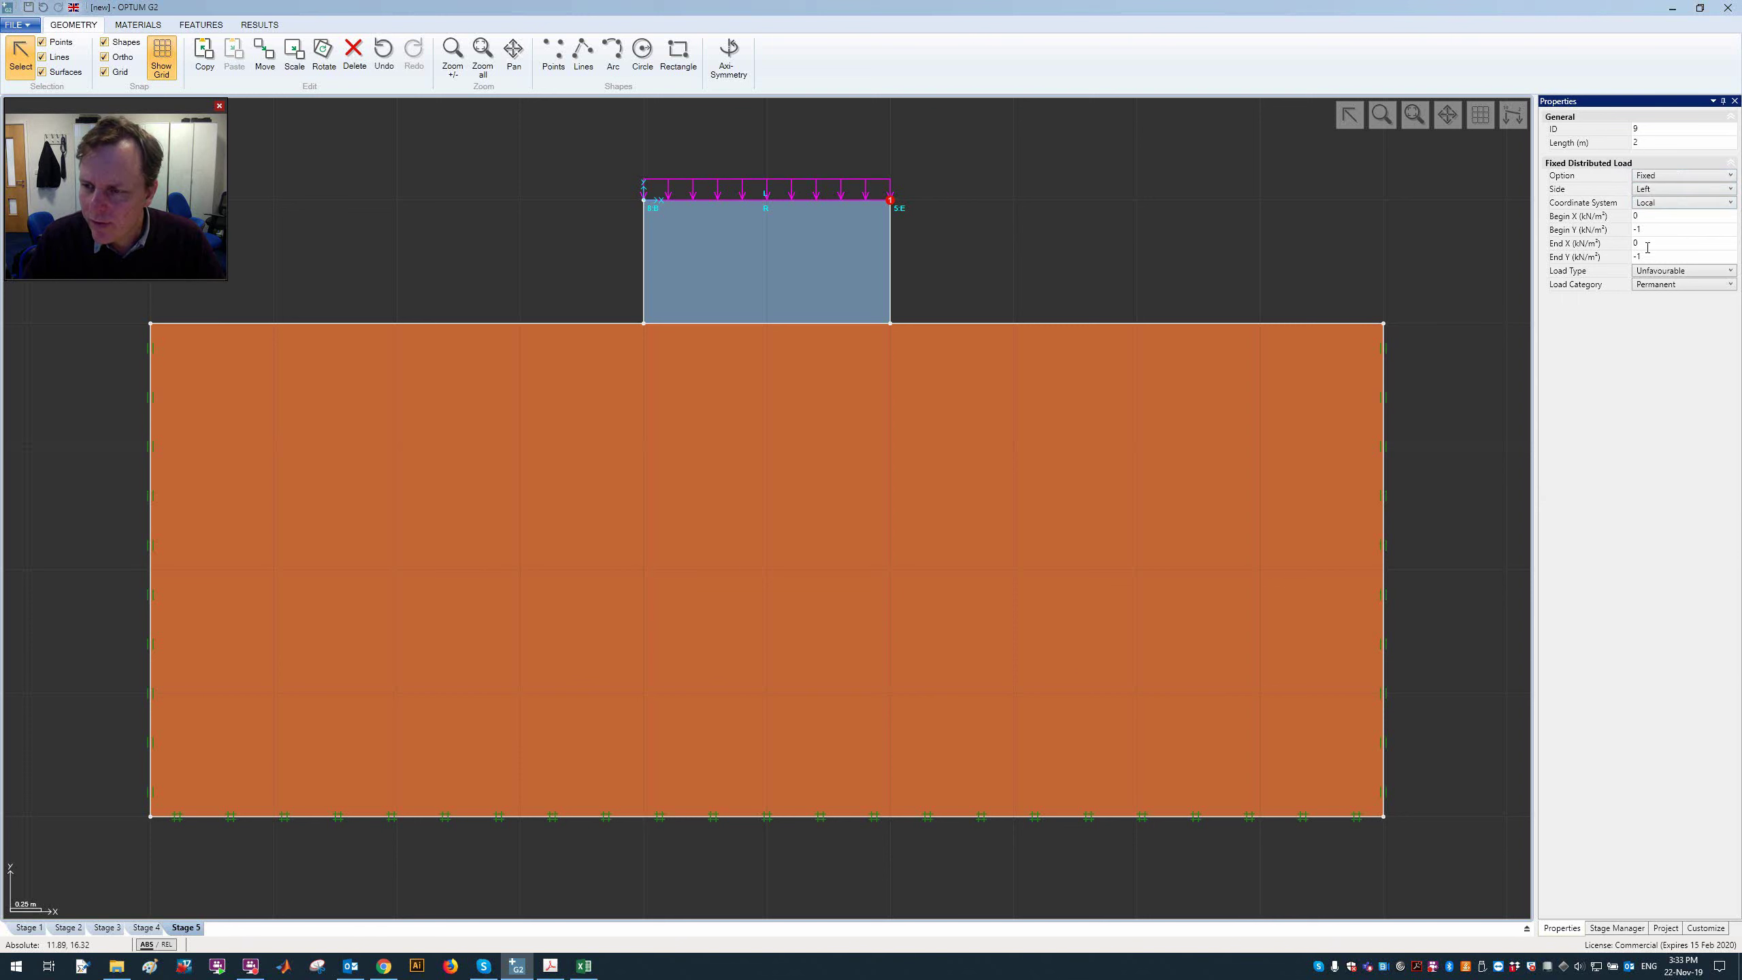
pyautogui.click(1659, 230)
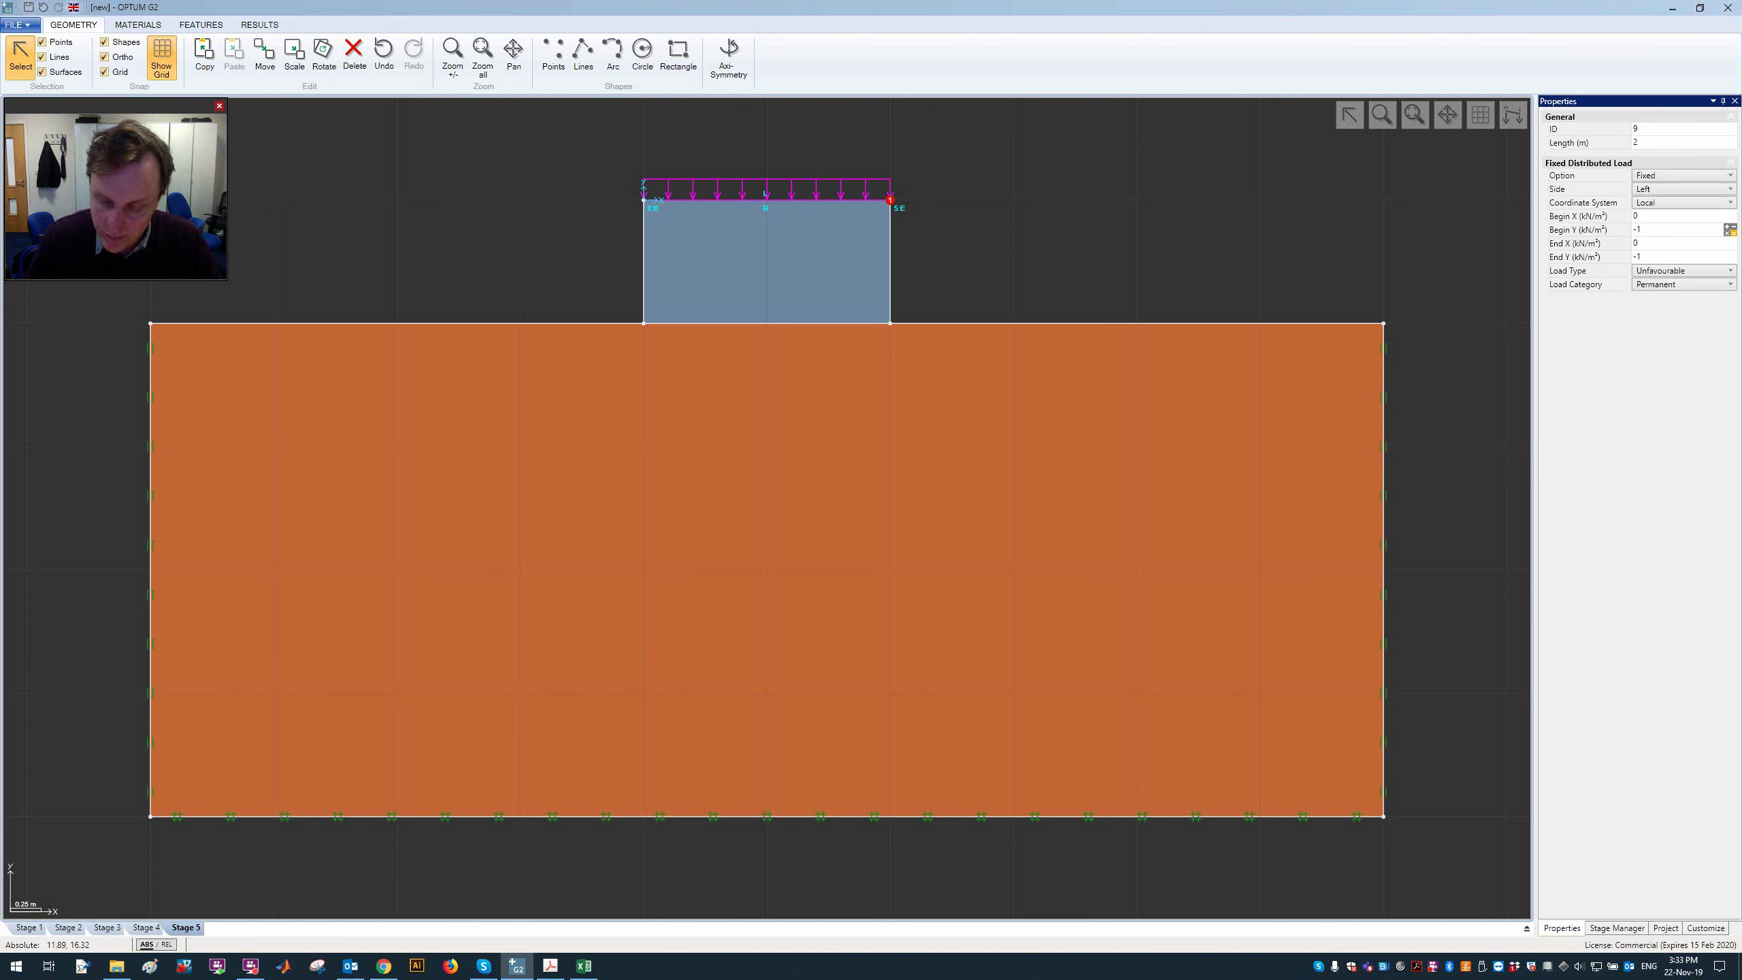
pyautogui.press('Down')
pyautogui.press('Down')
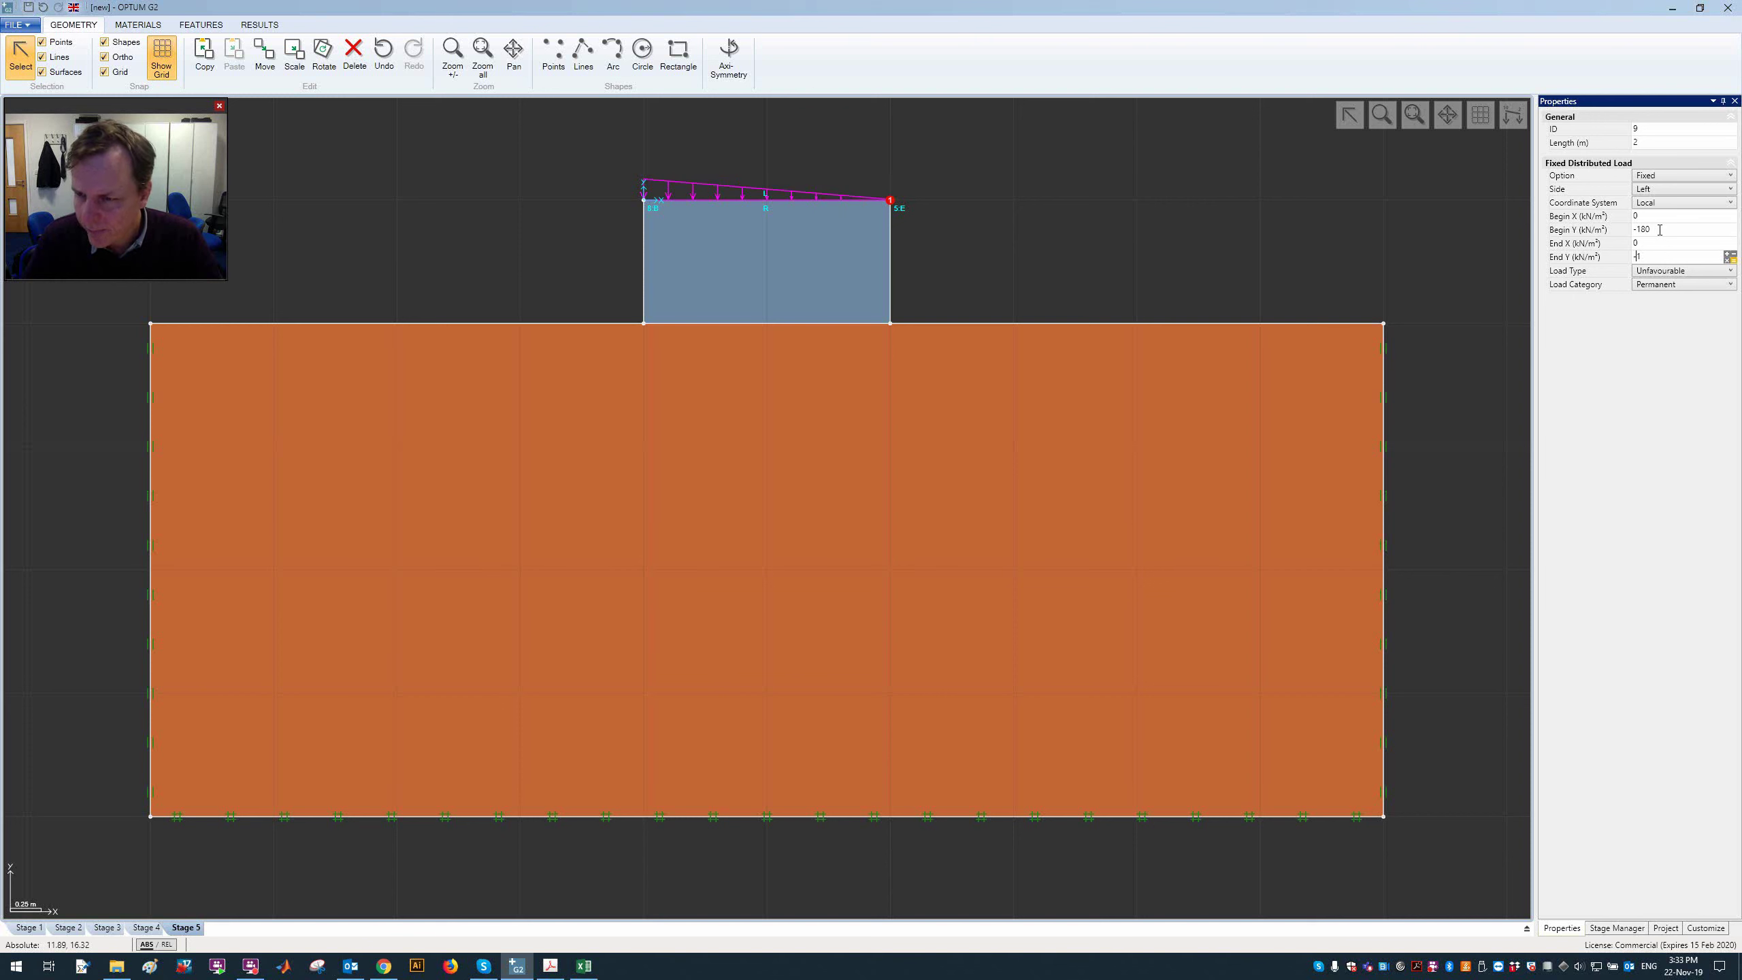
pyautogui.write('0')
pyautogui.press('Down')
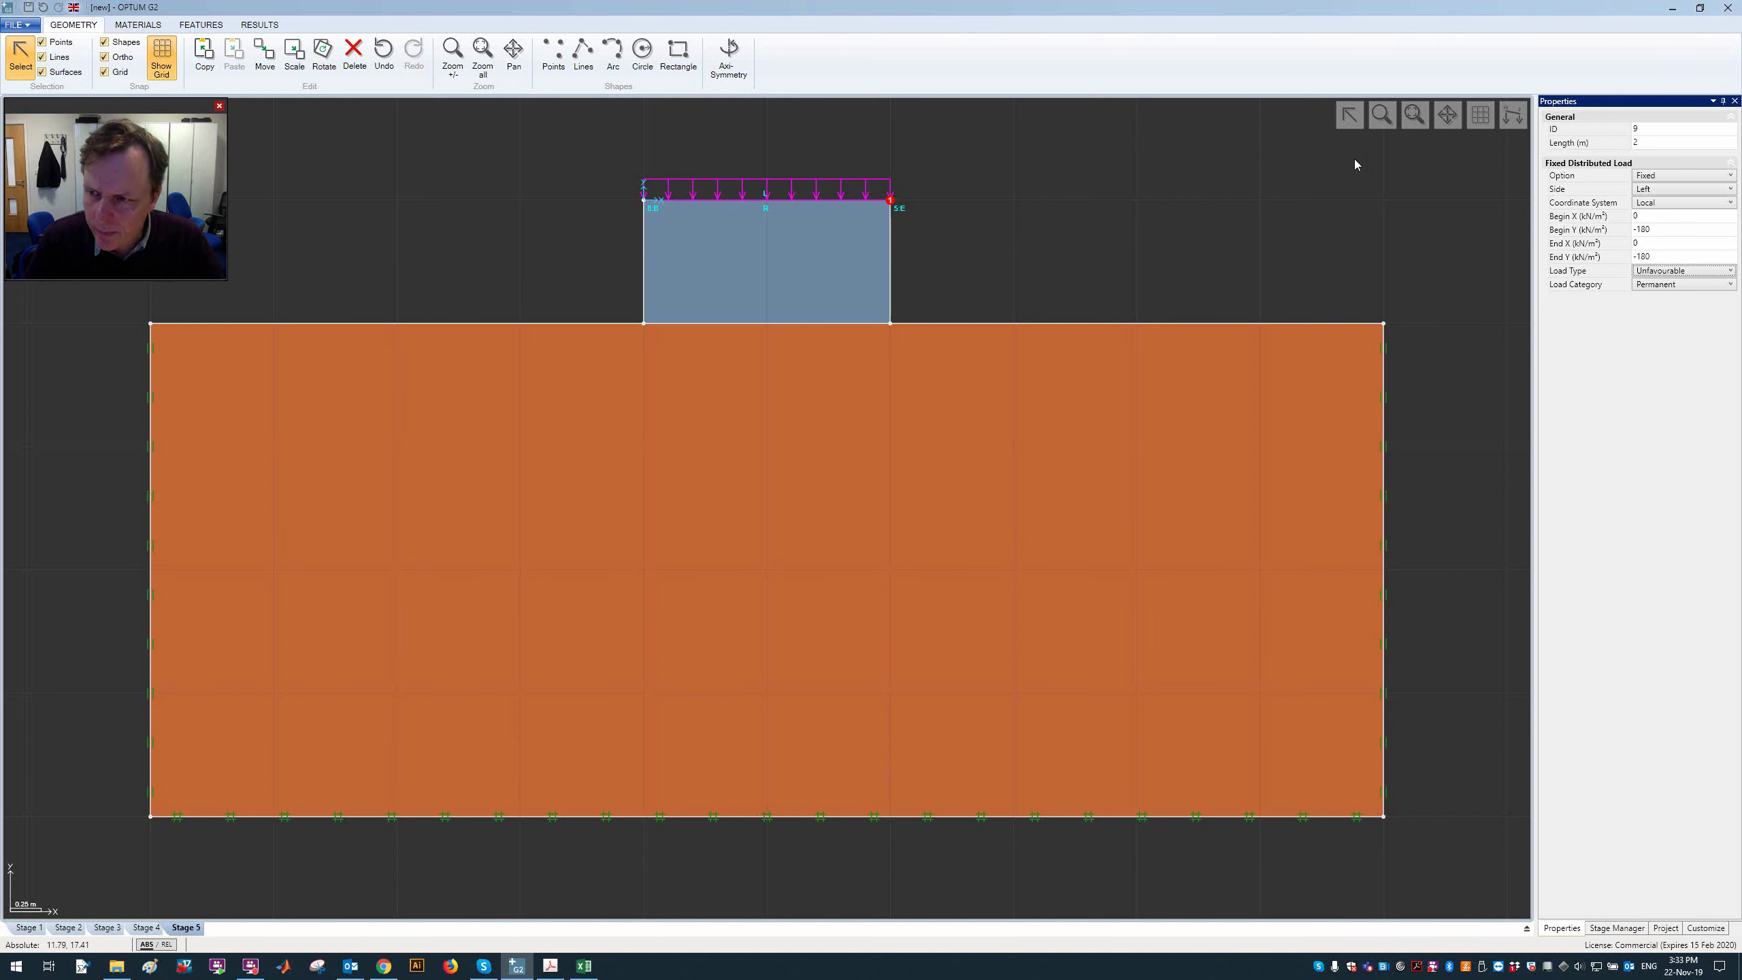
# Step: Set the analysis type of Stage 5 to Elastoplastic
pyautogui.click(1119, 251)
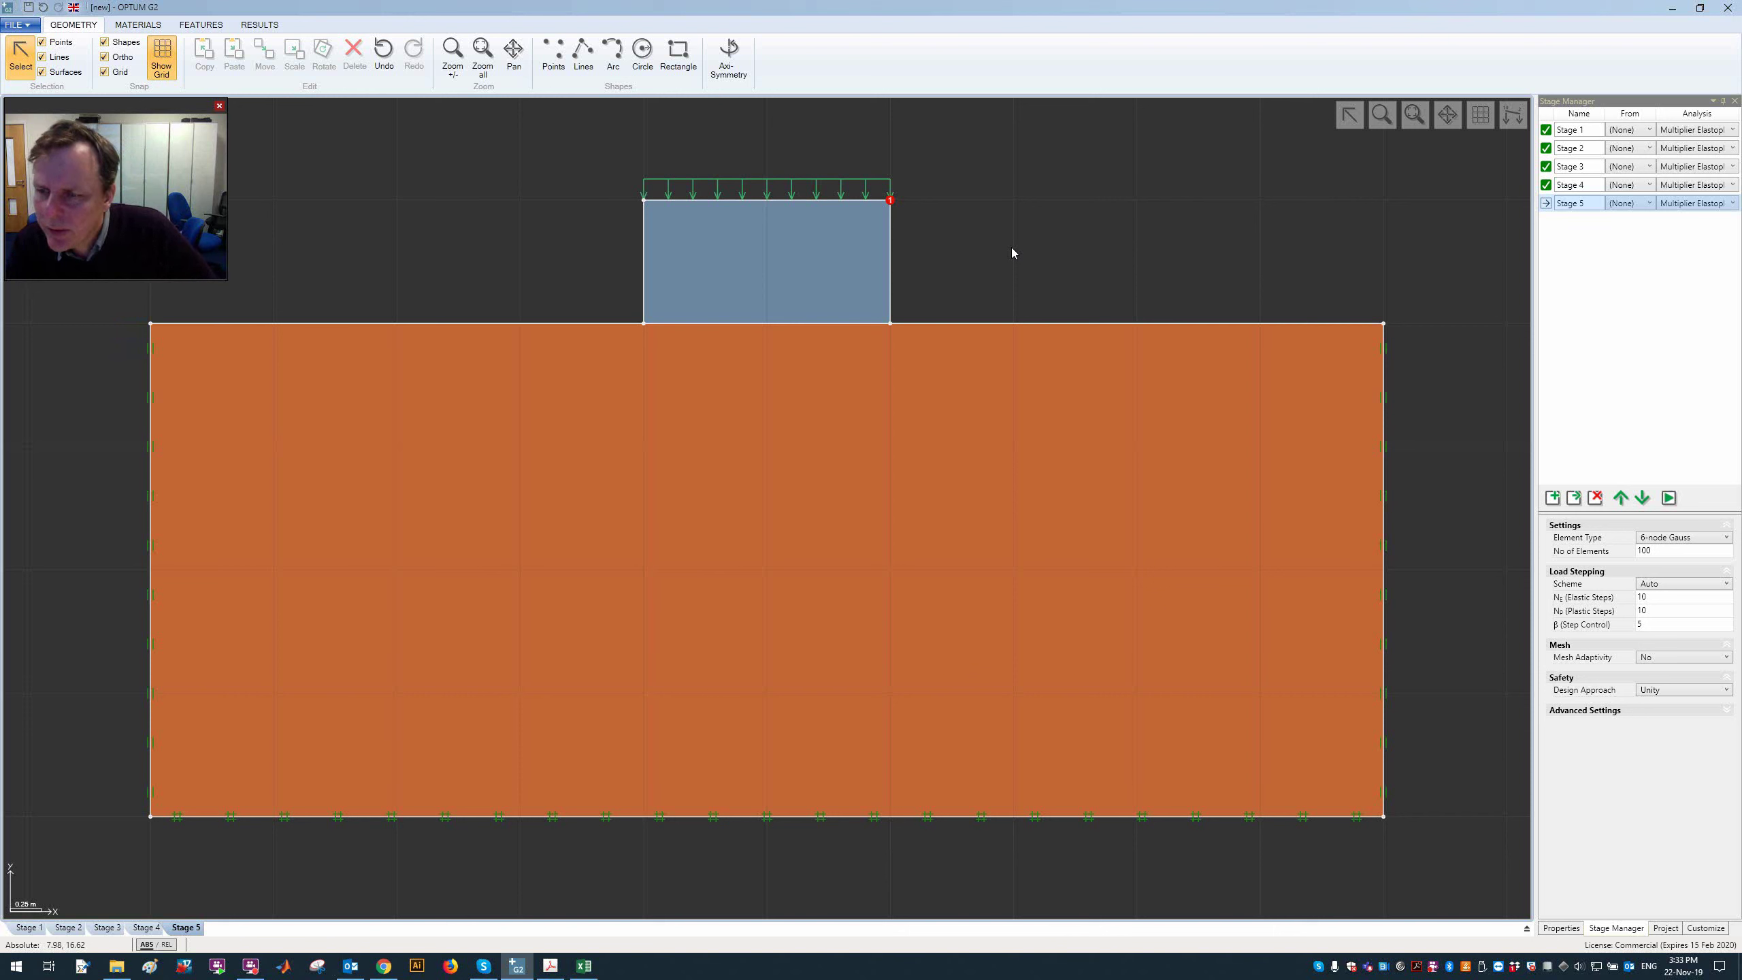
pyautogui.click(1707, 203)
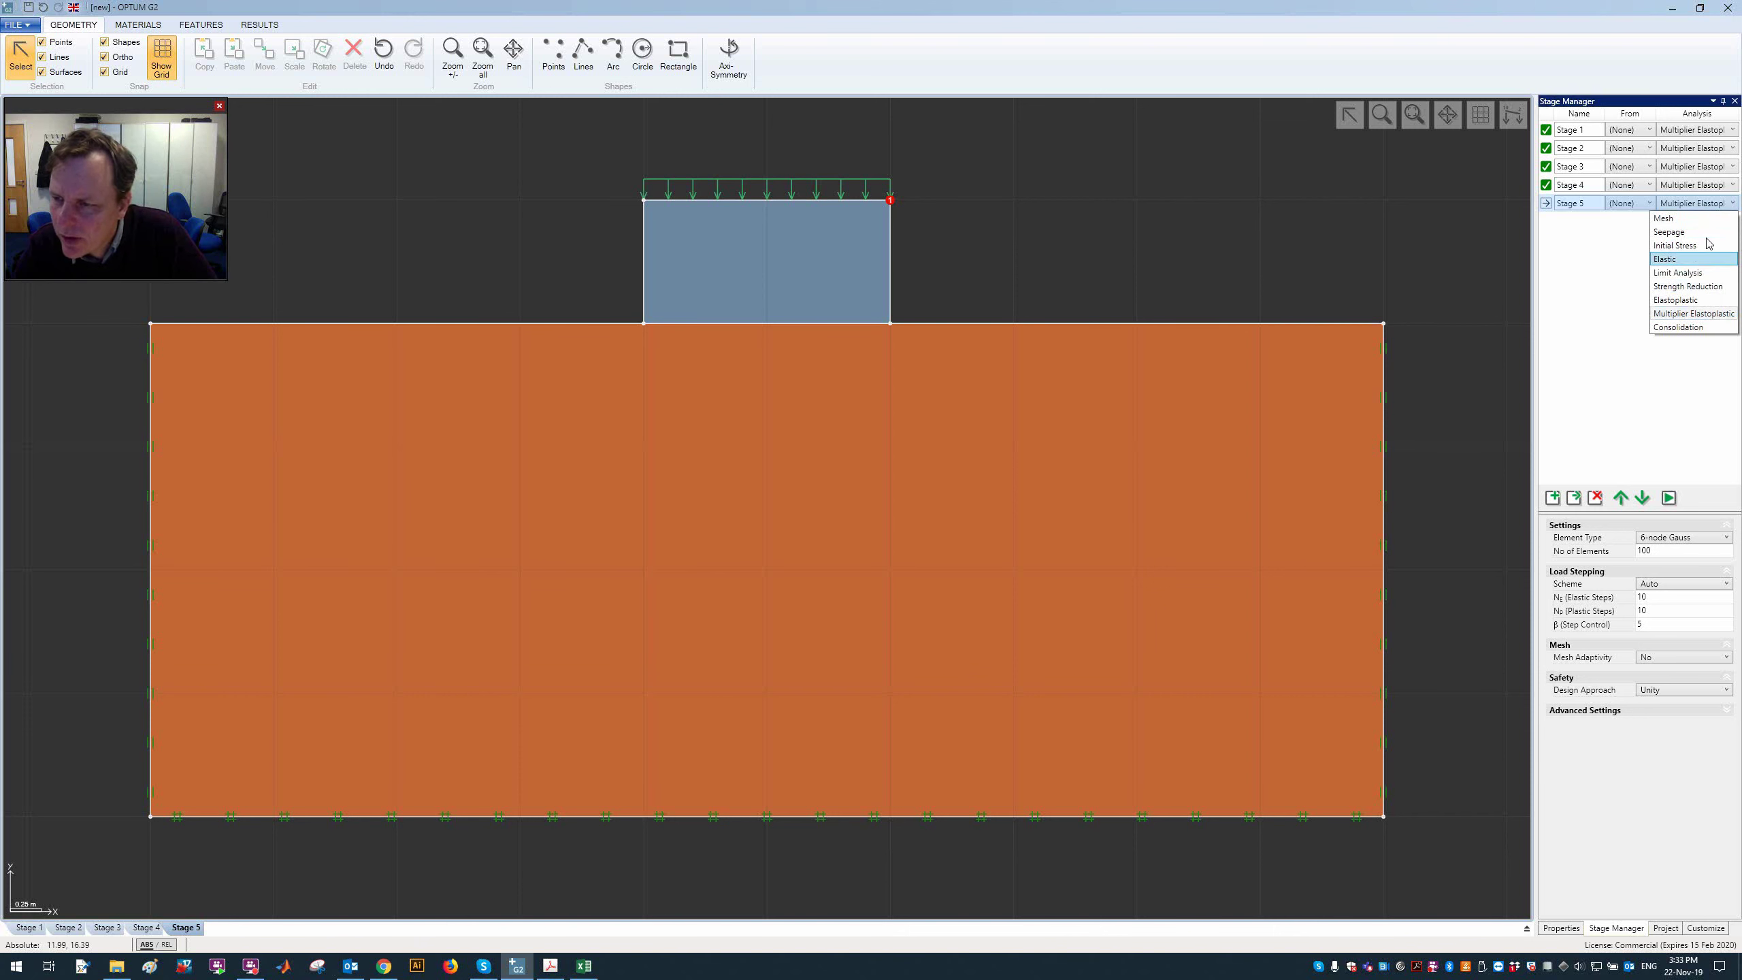
pyautogui.click(1705, 301)
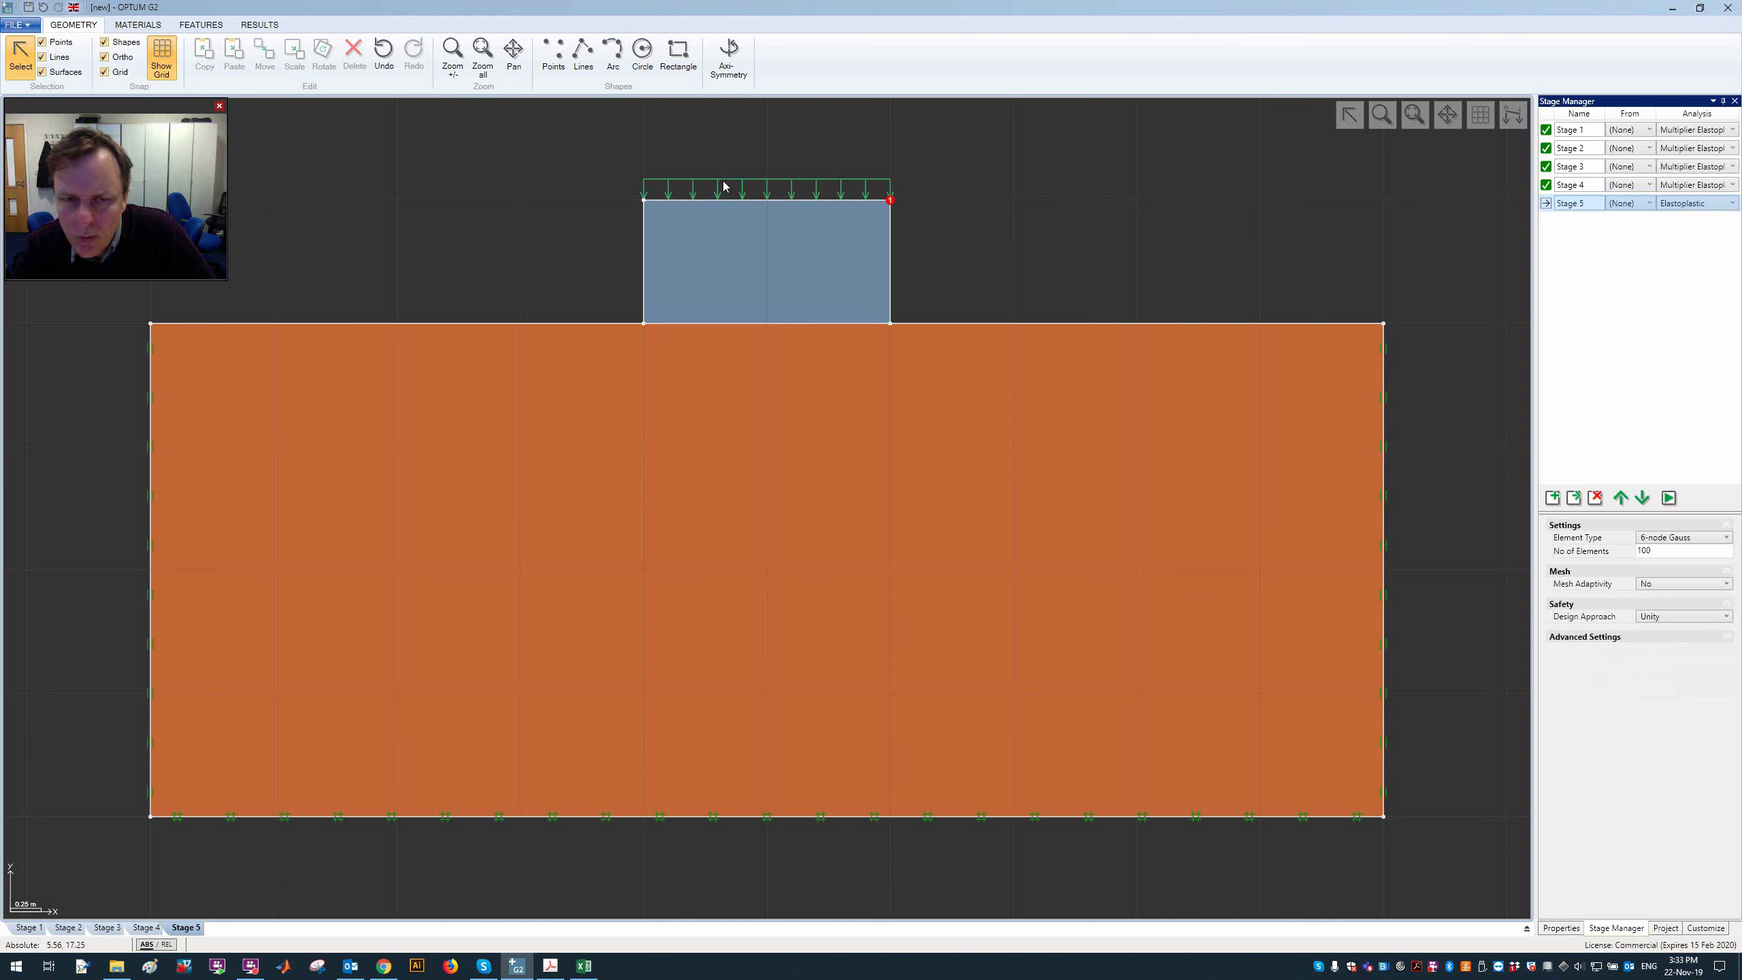
# Step: Run the Elastoplastic analysis of Stage 5 and display its total displacement magnitude |u|
pyautogui.click(829, 200)
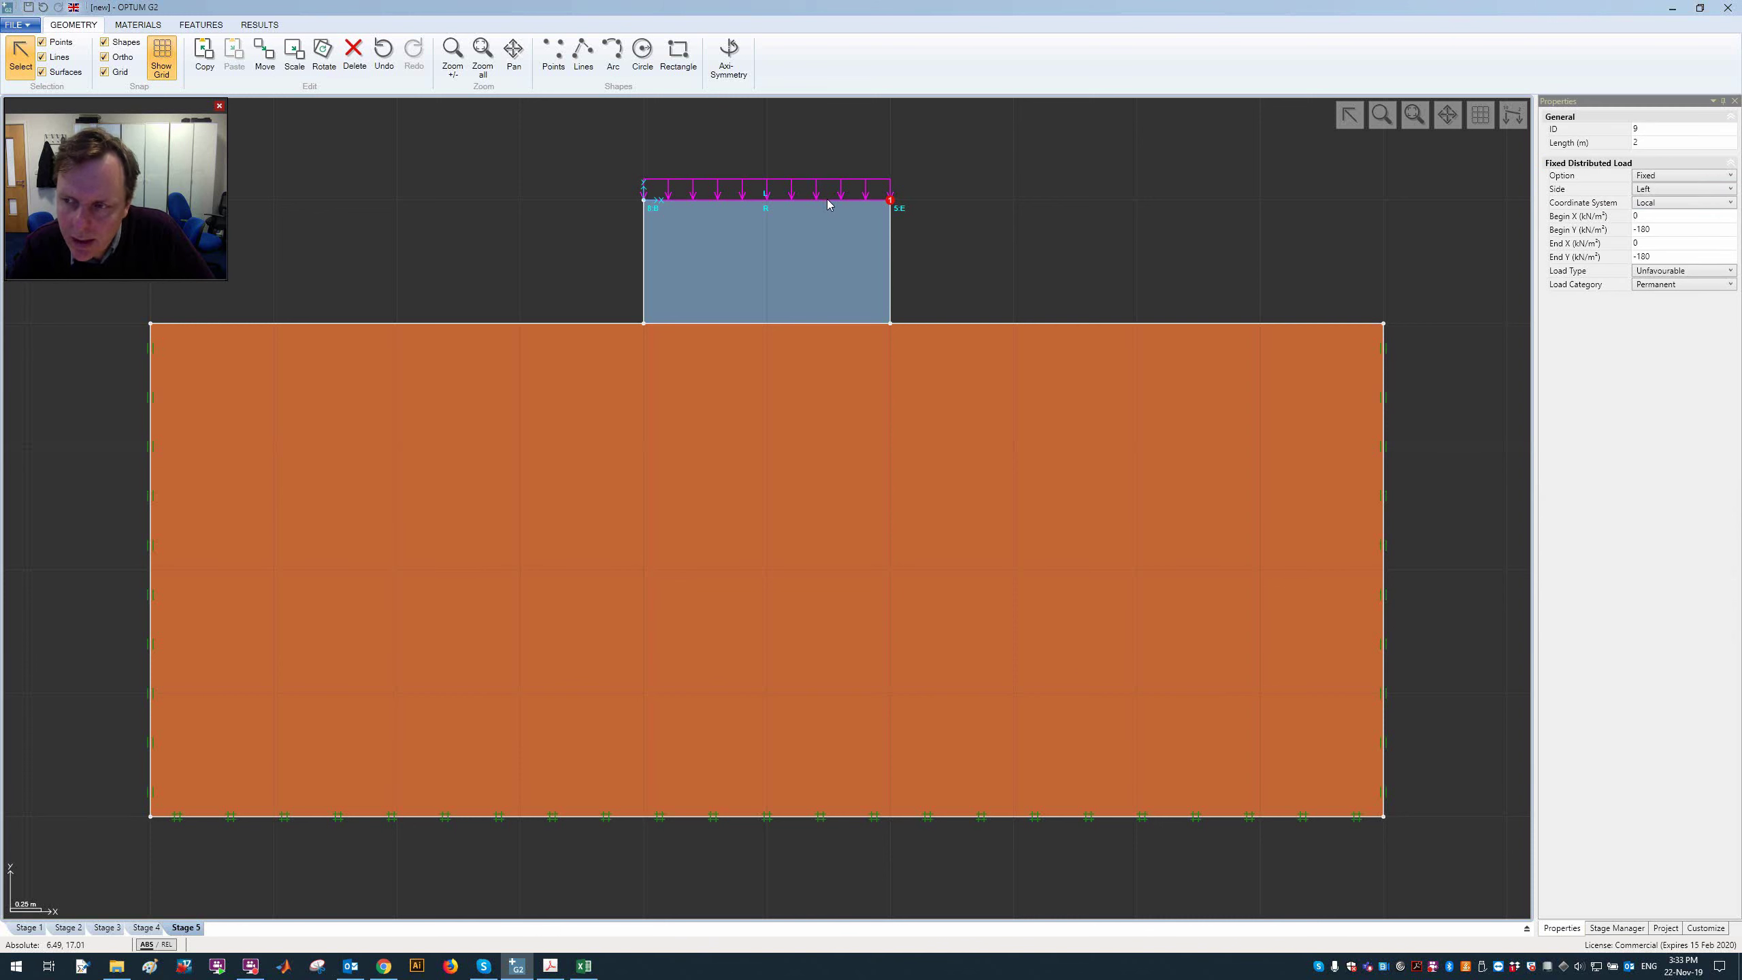
pyautogui.click(1194, 159)
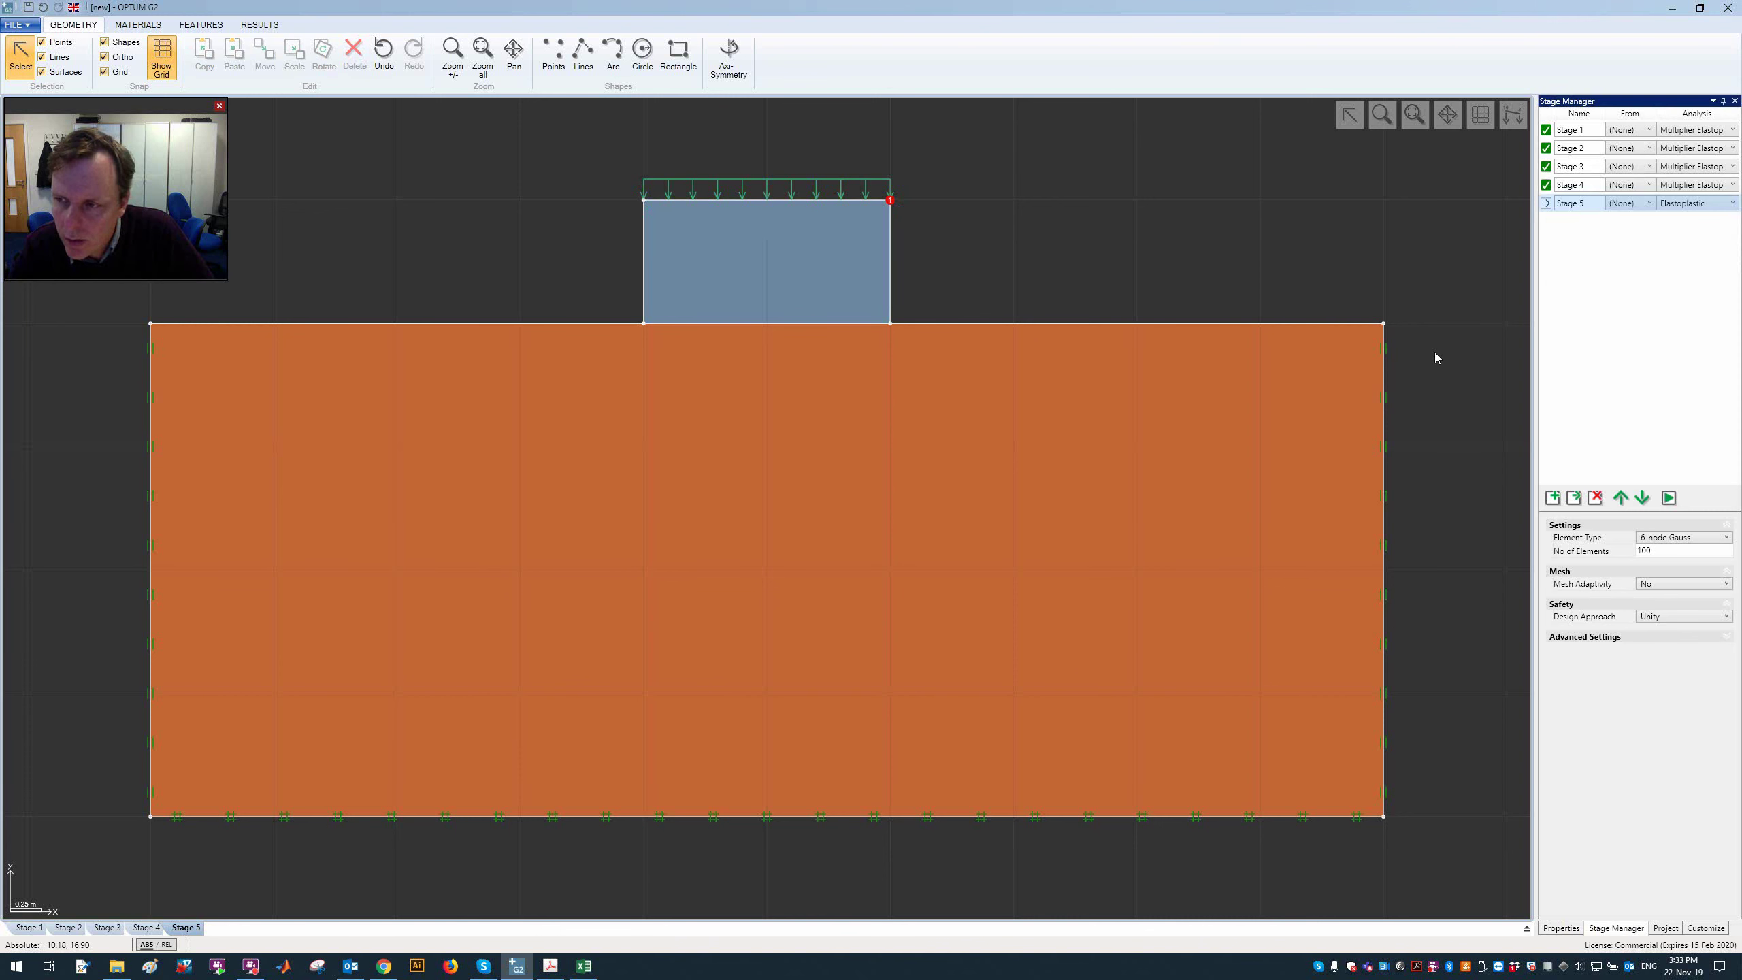
pyautogui.click(1668, 497)
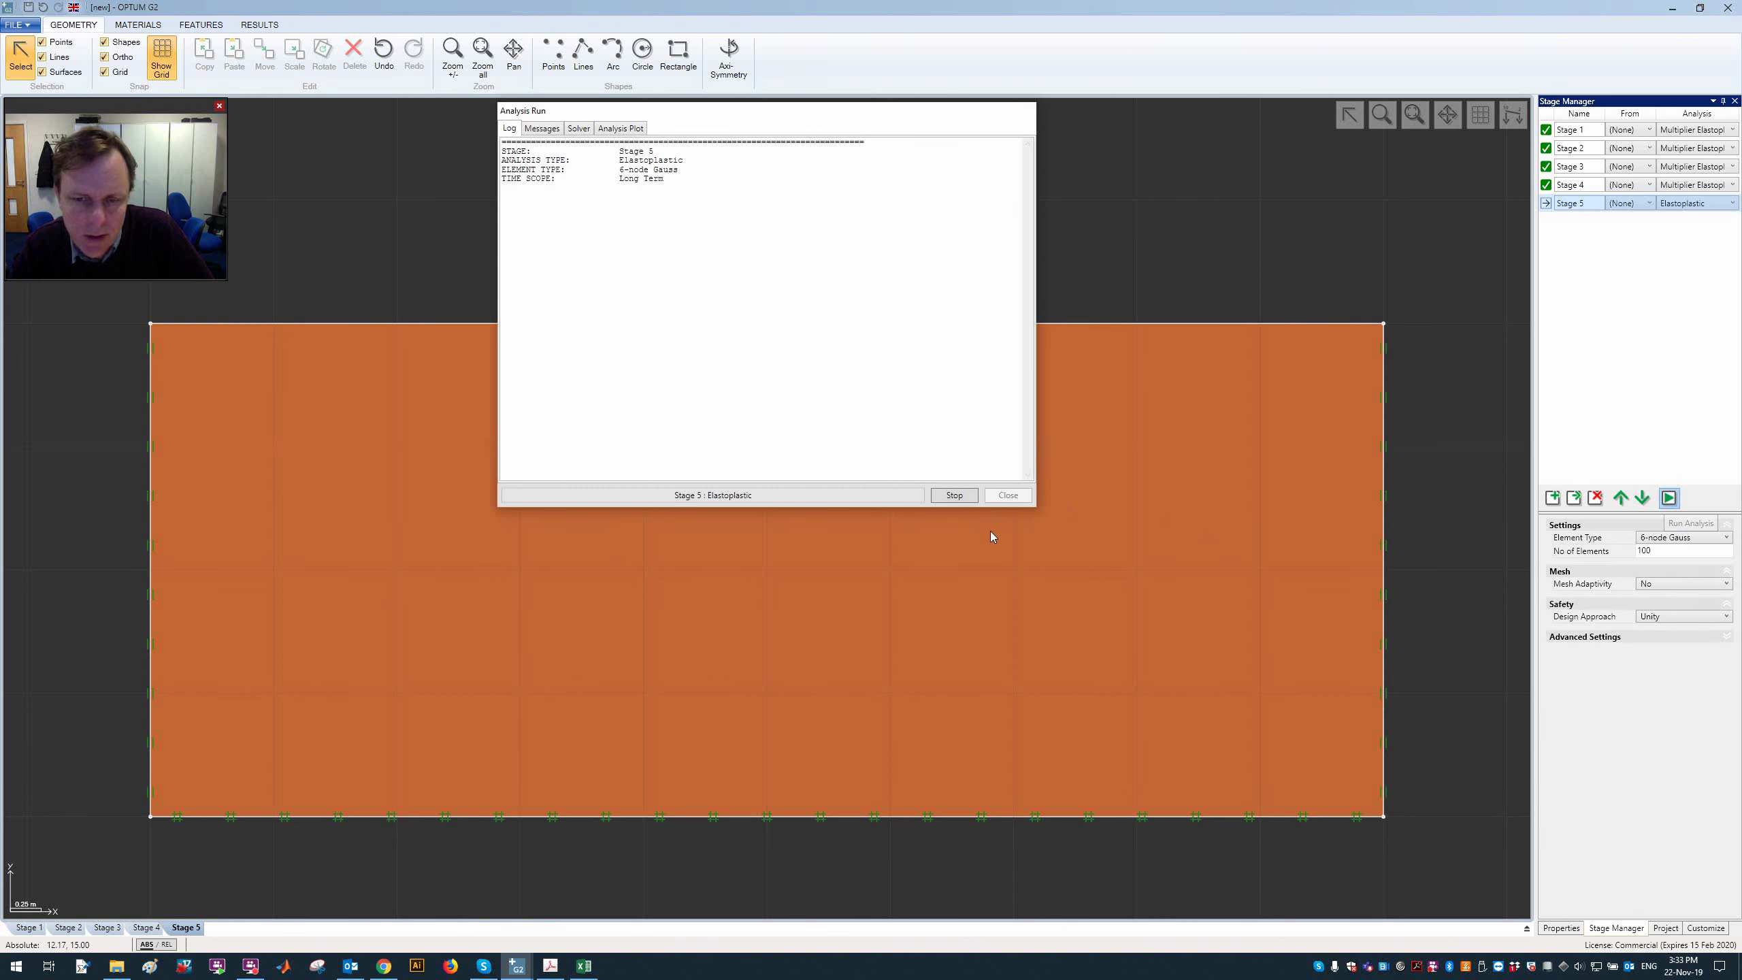
pyautogui.click(1011, 495)
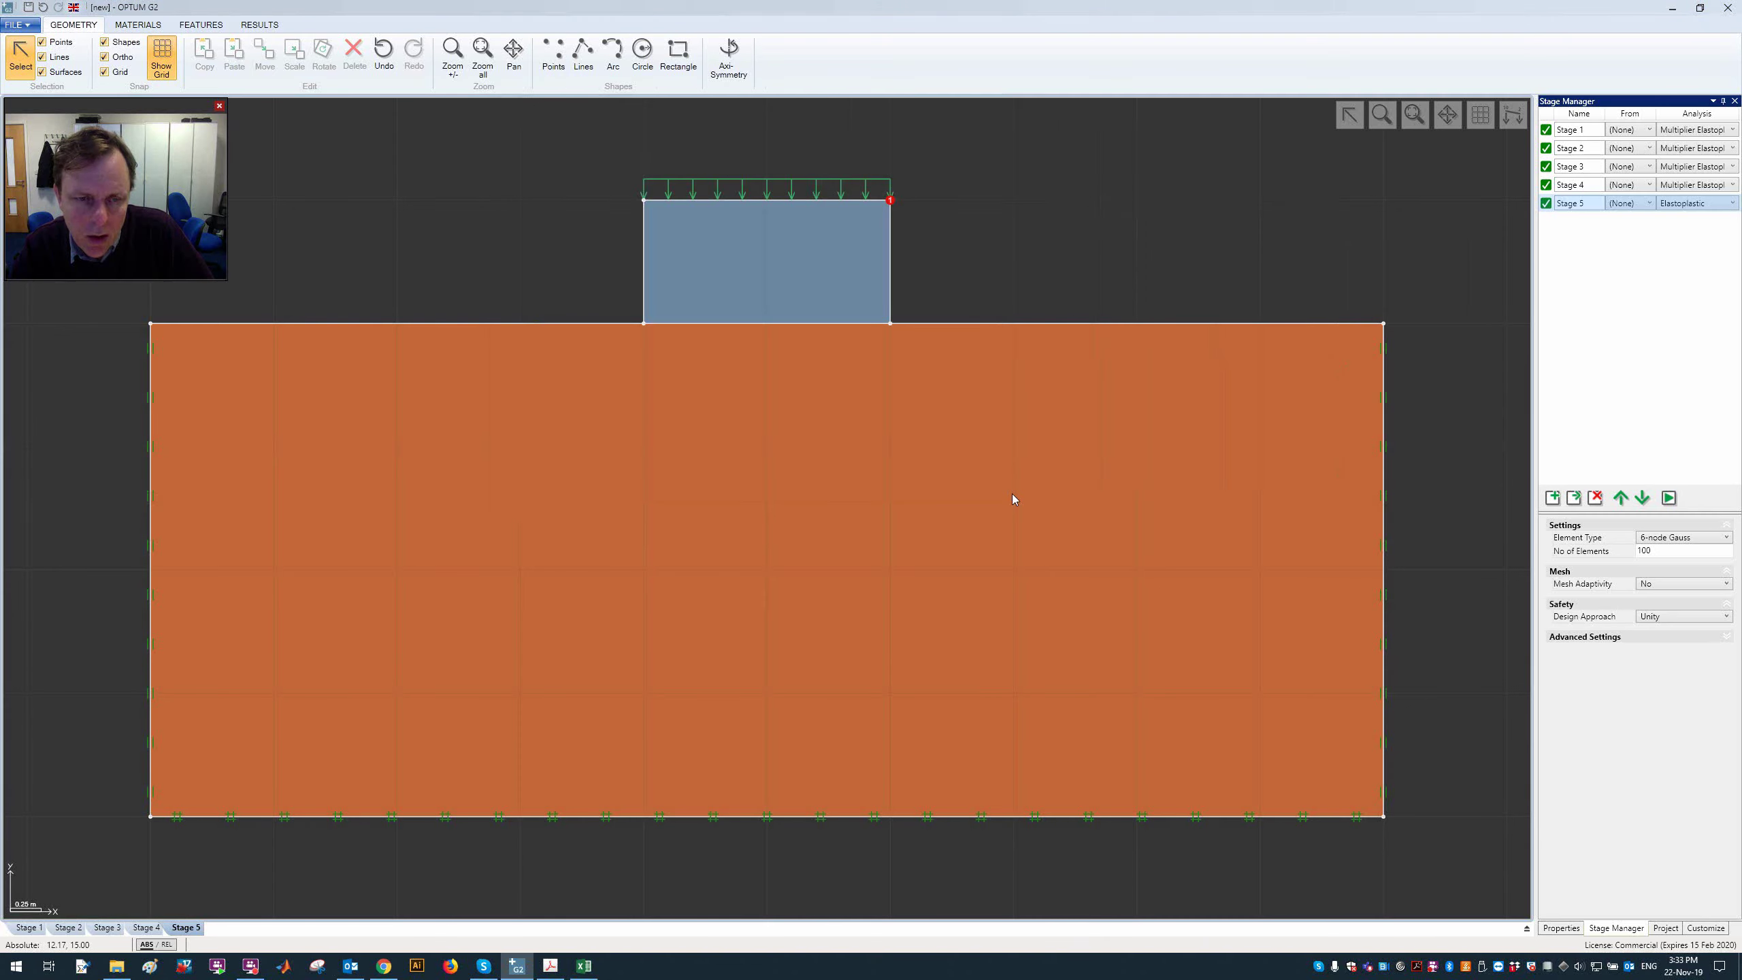
pyautogui.click(258, 59)
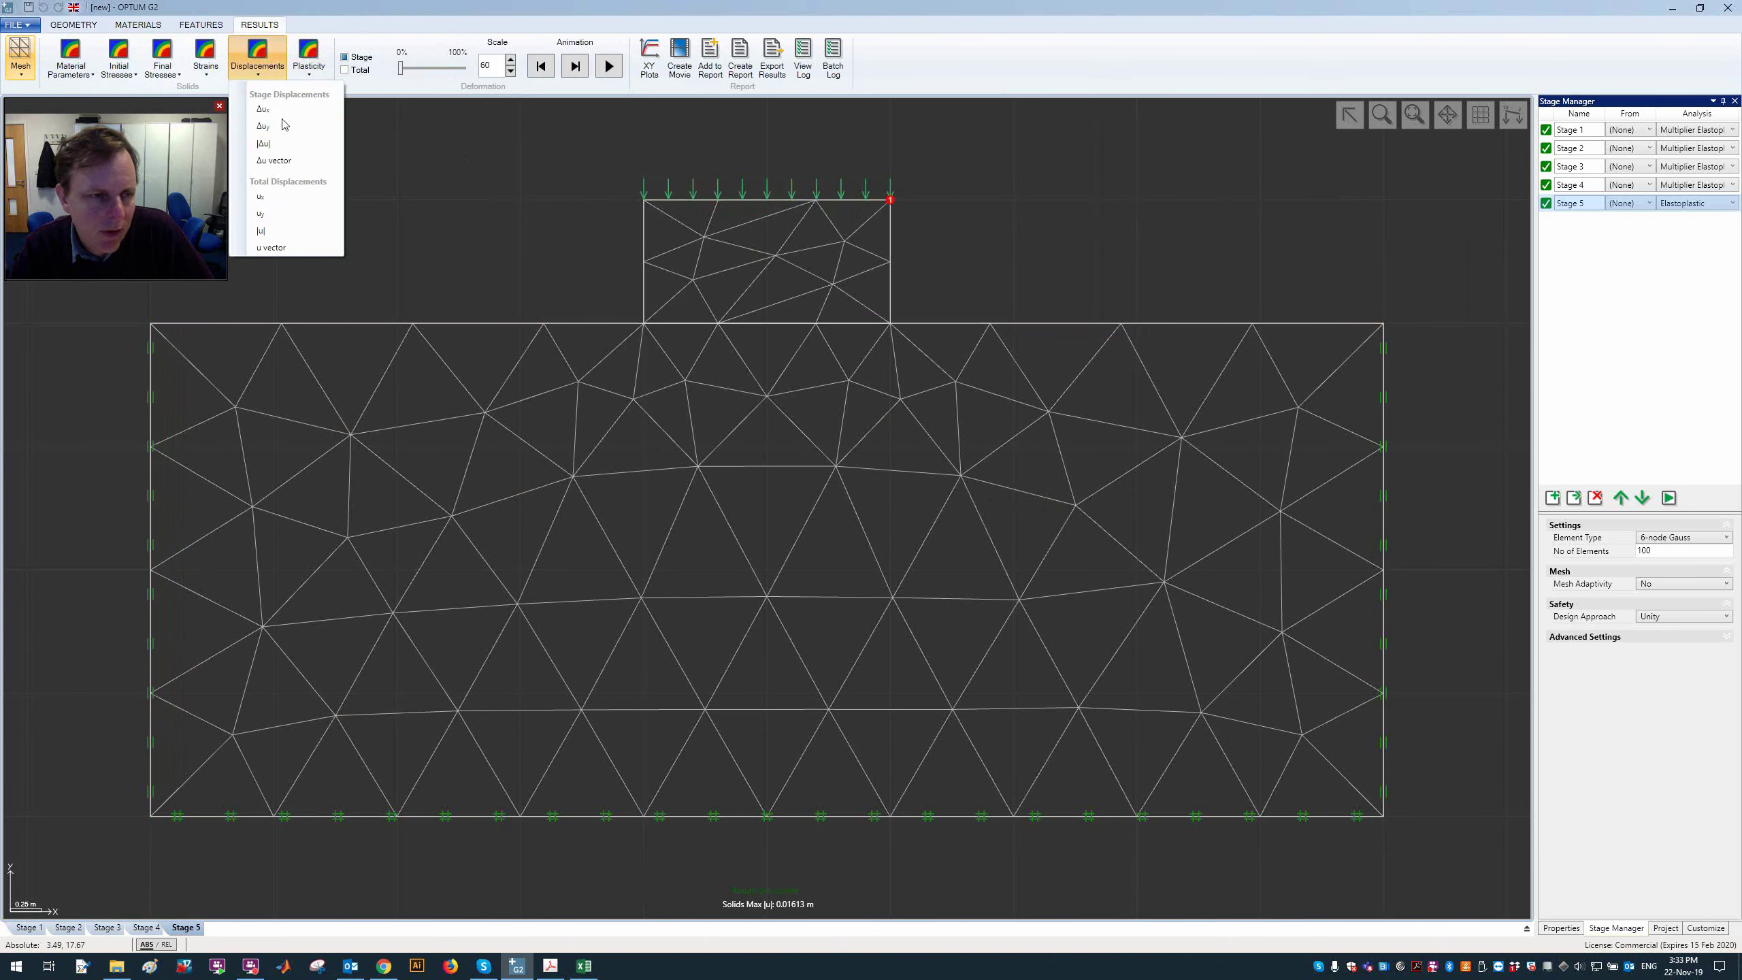
pyautogui.click(307, 230)
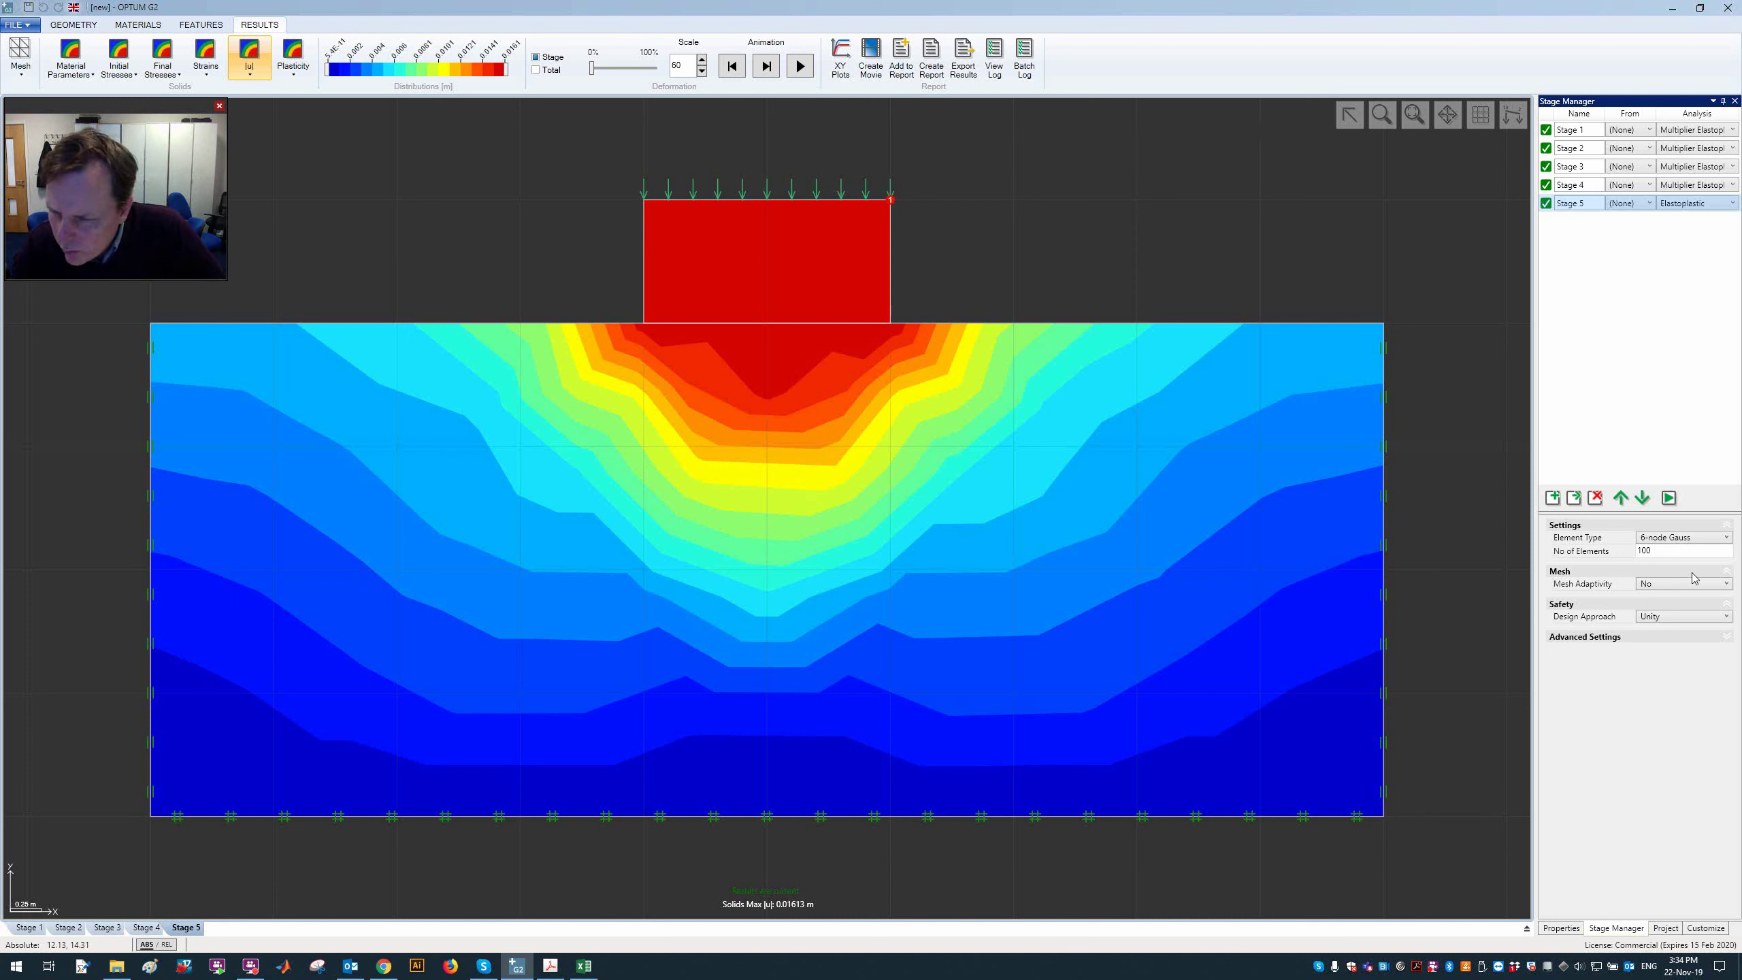
# Step: Rerun Stage 5 with Load Steps set to 10 in the advanced settings and play the displacement animation
pyautogui.click(1727, 637)
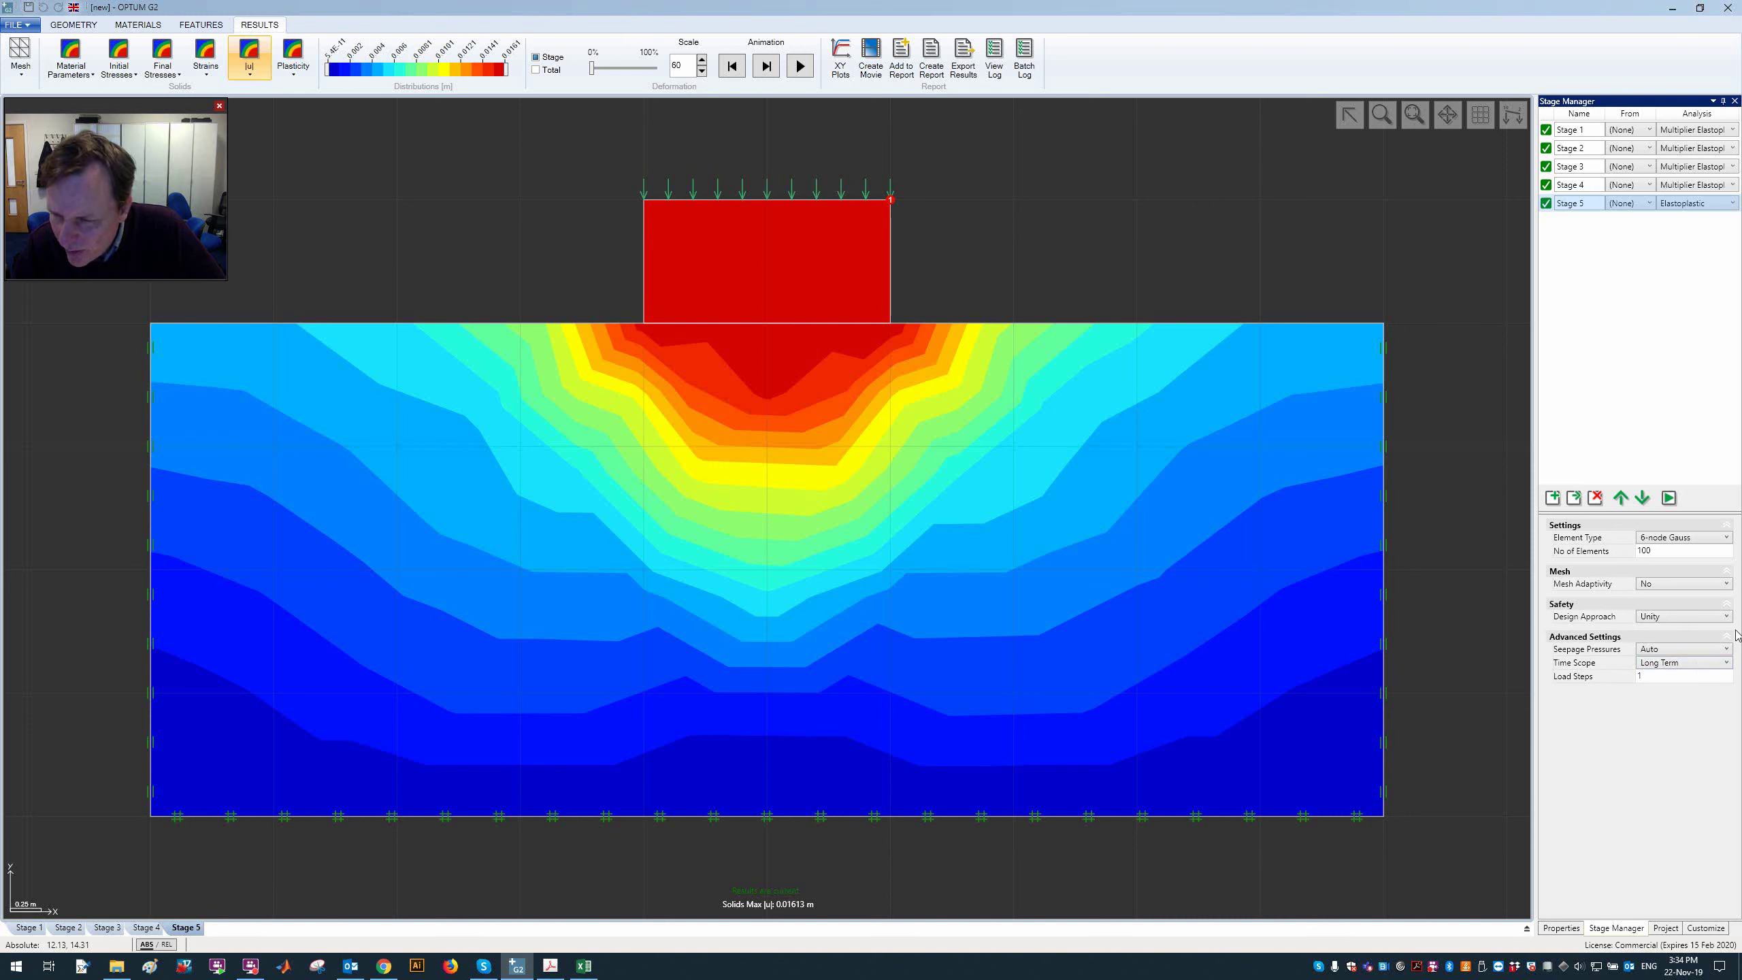
pyautogui.click(1688, 676)
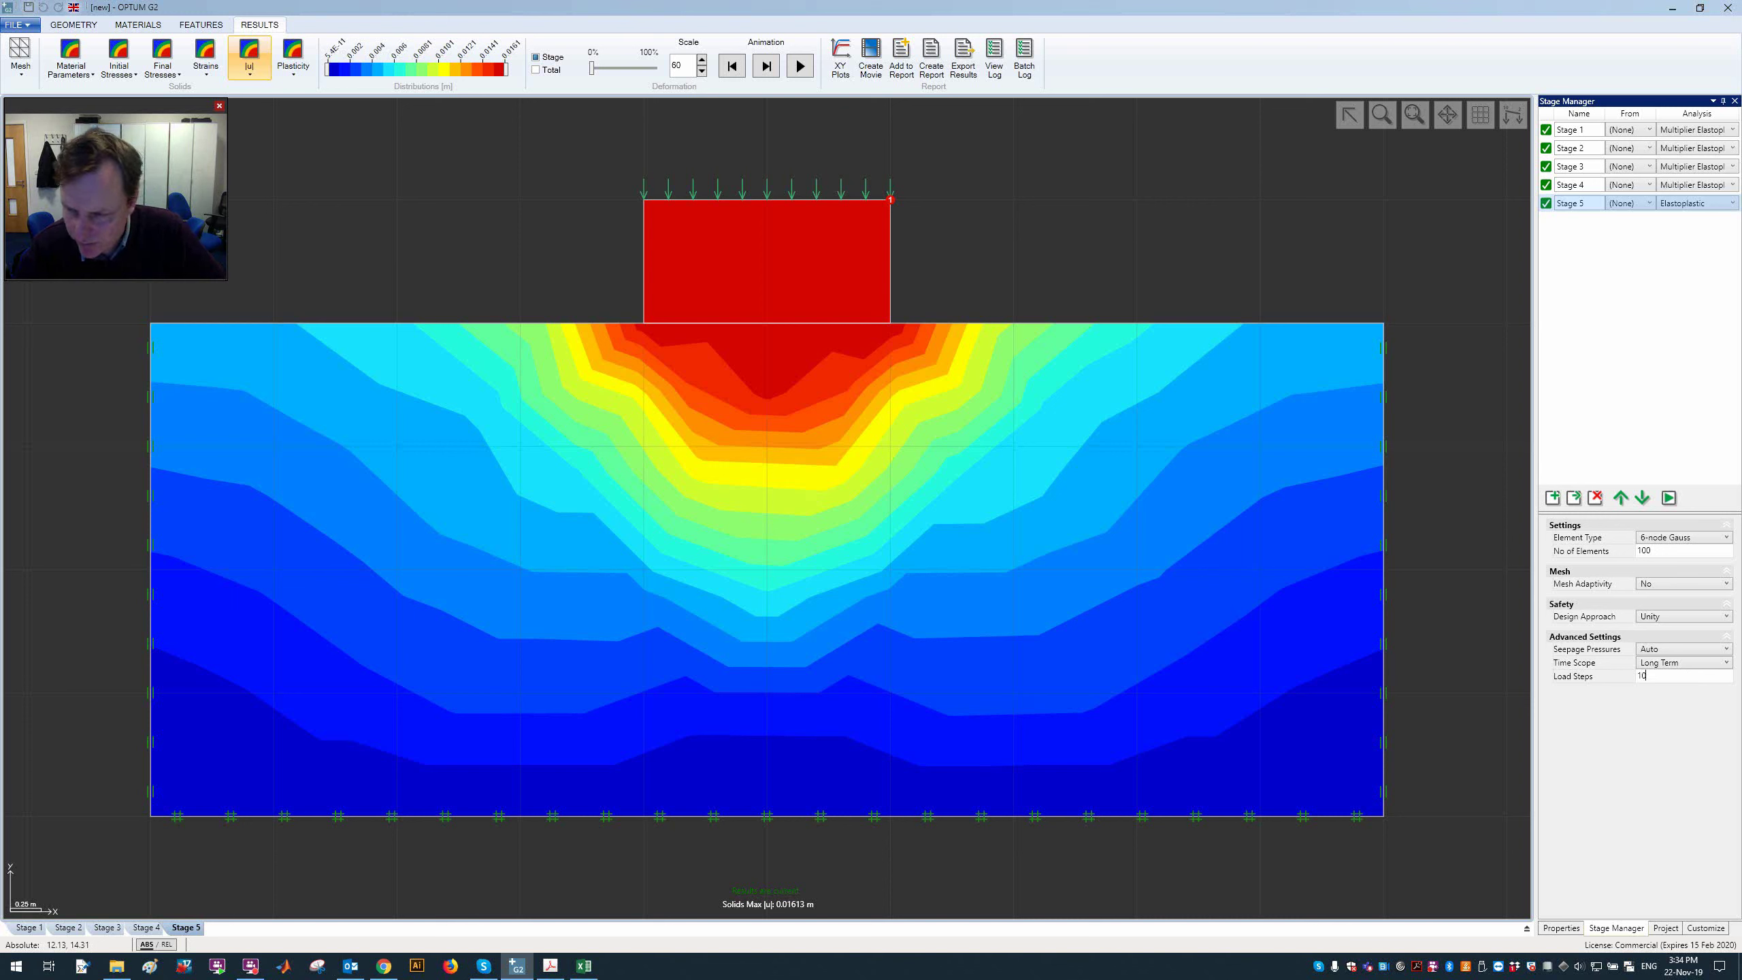
pyautogui.write('0')
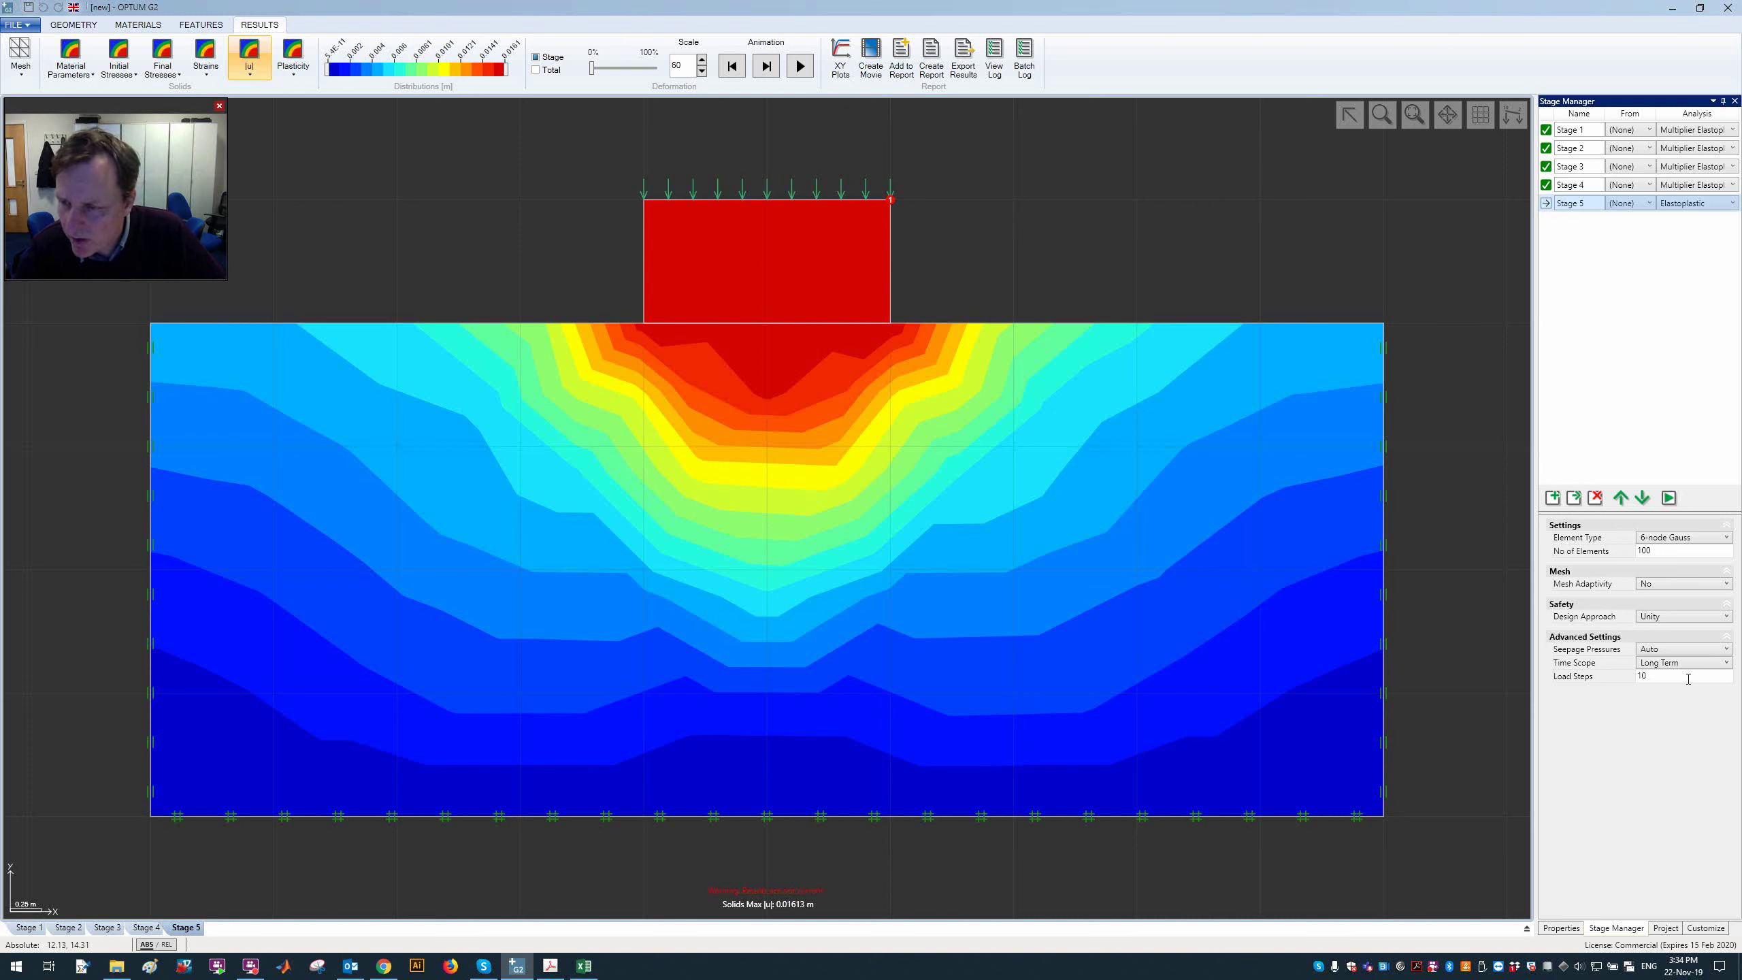
pyautogui.click(1669, 498)
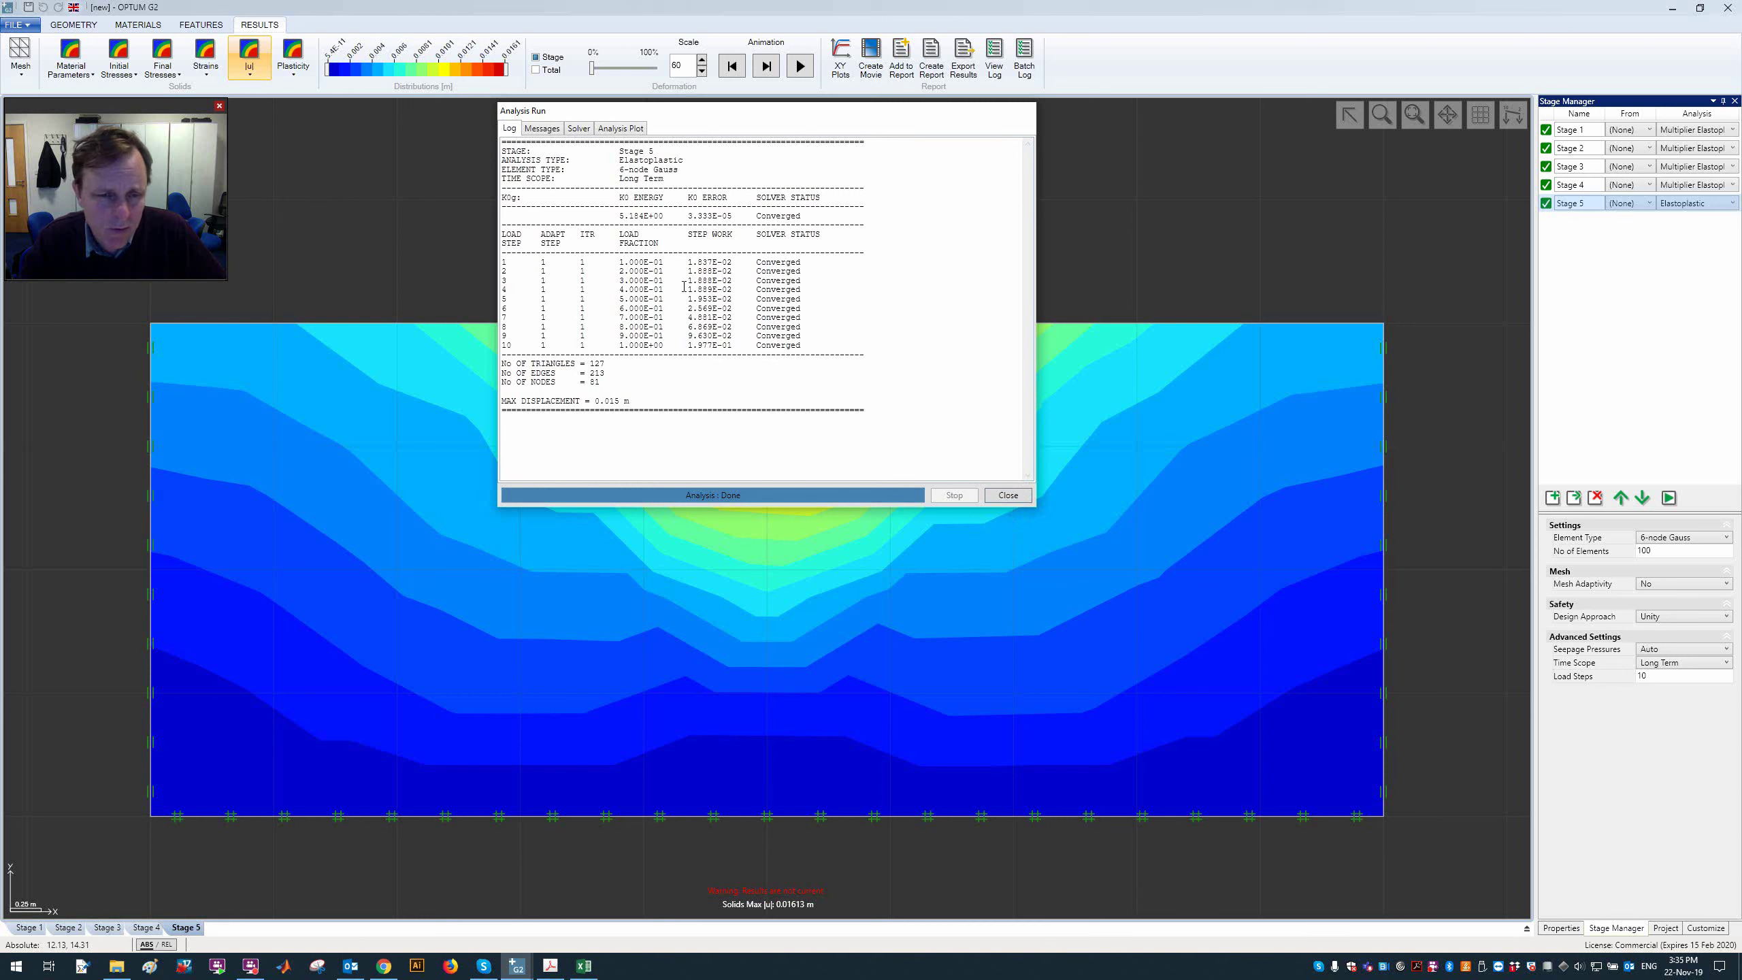
pyautogui.click(1009, 495)
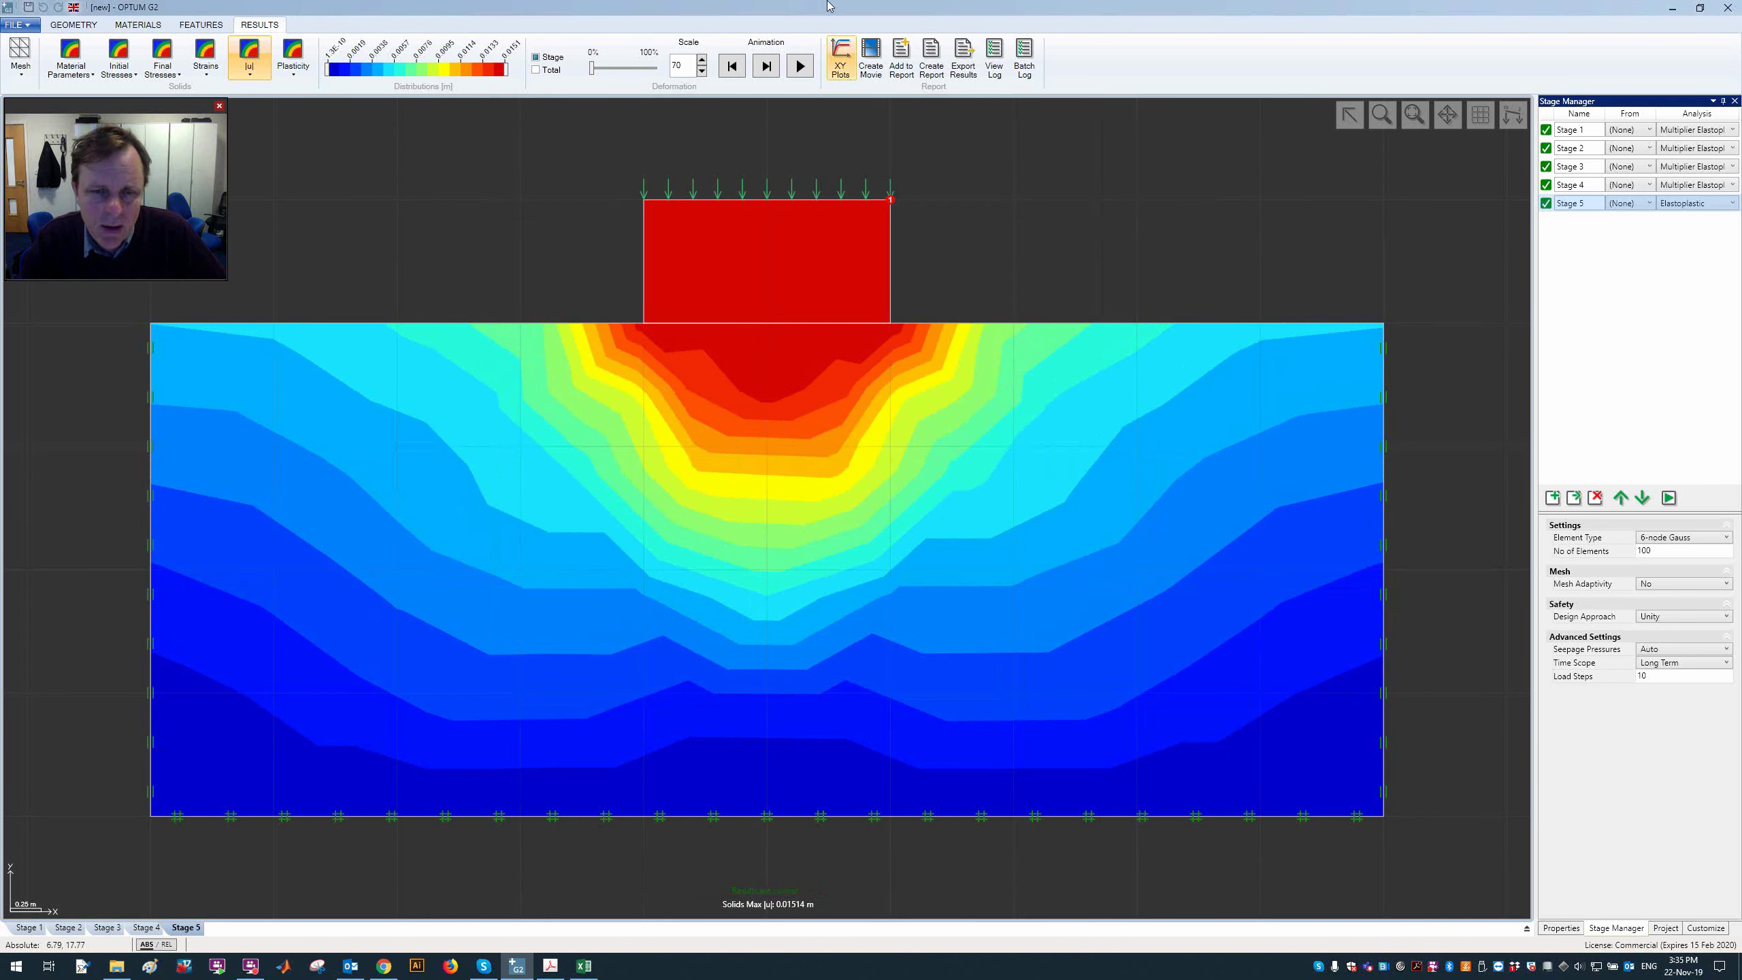
pyautogui.click(799, 66)
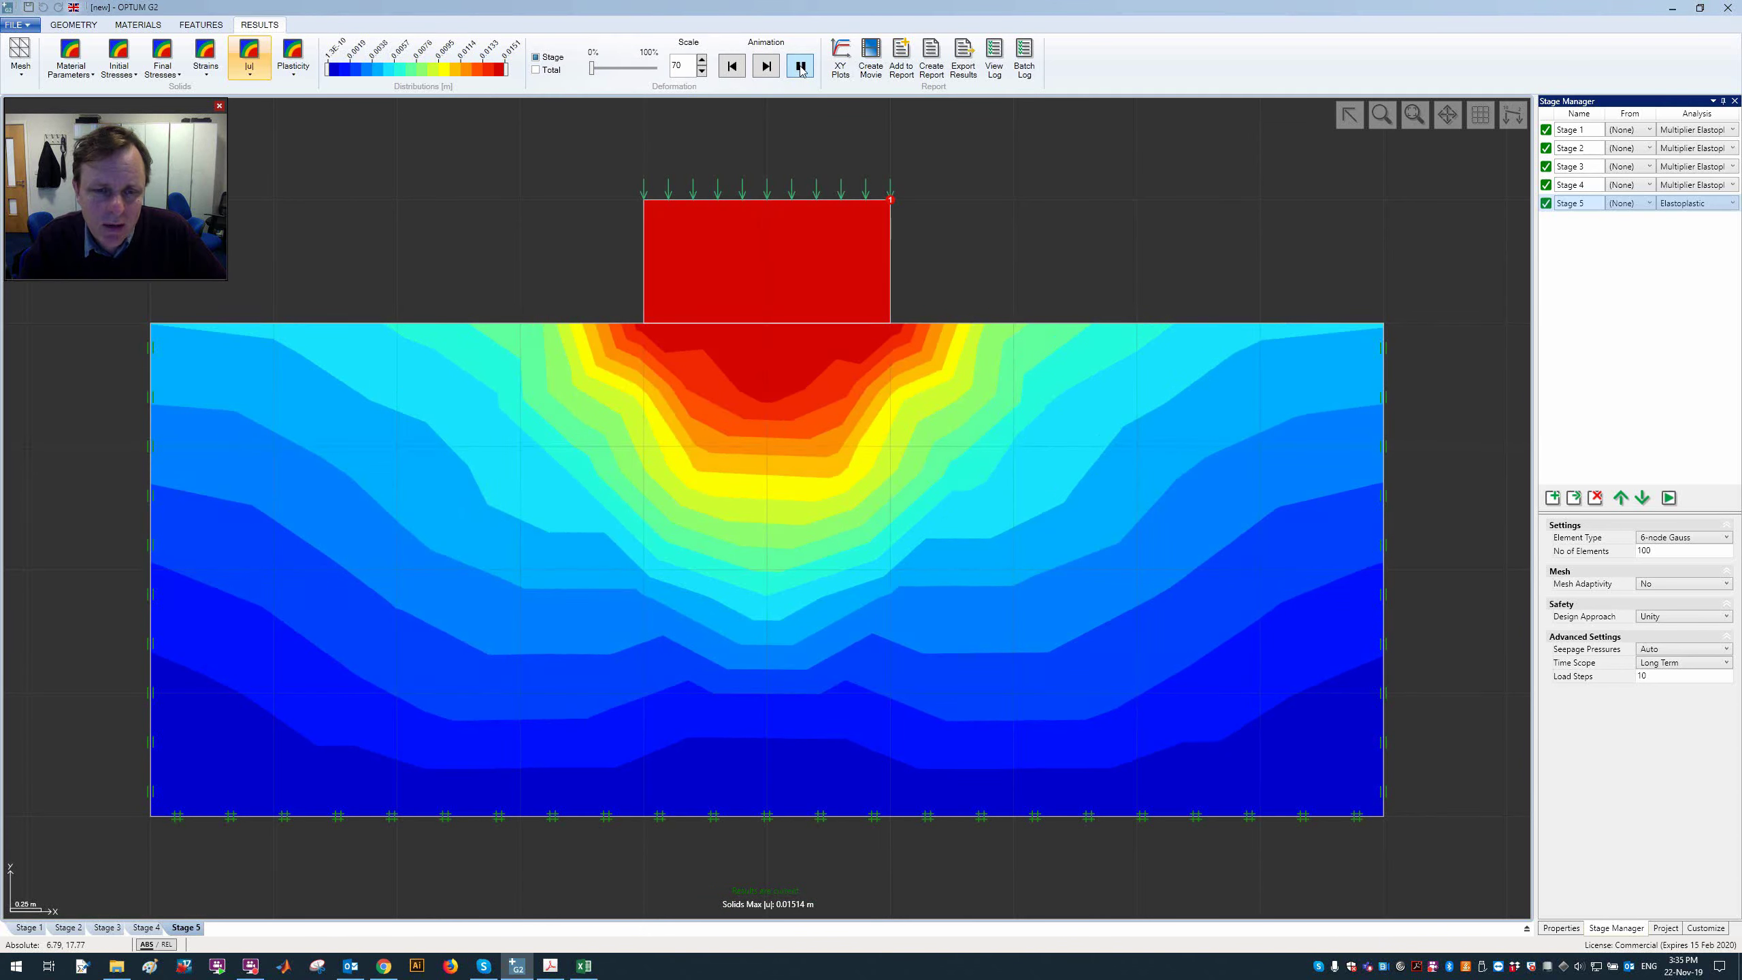
pyautogui.click(732, 66)
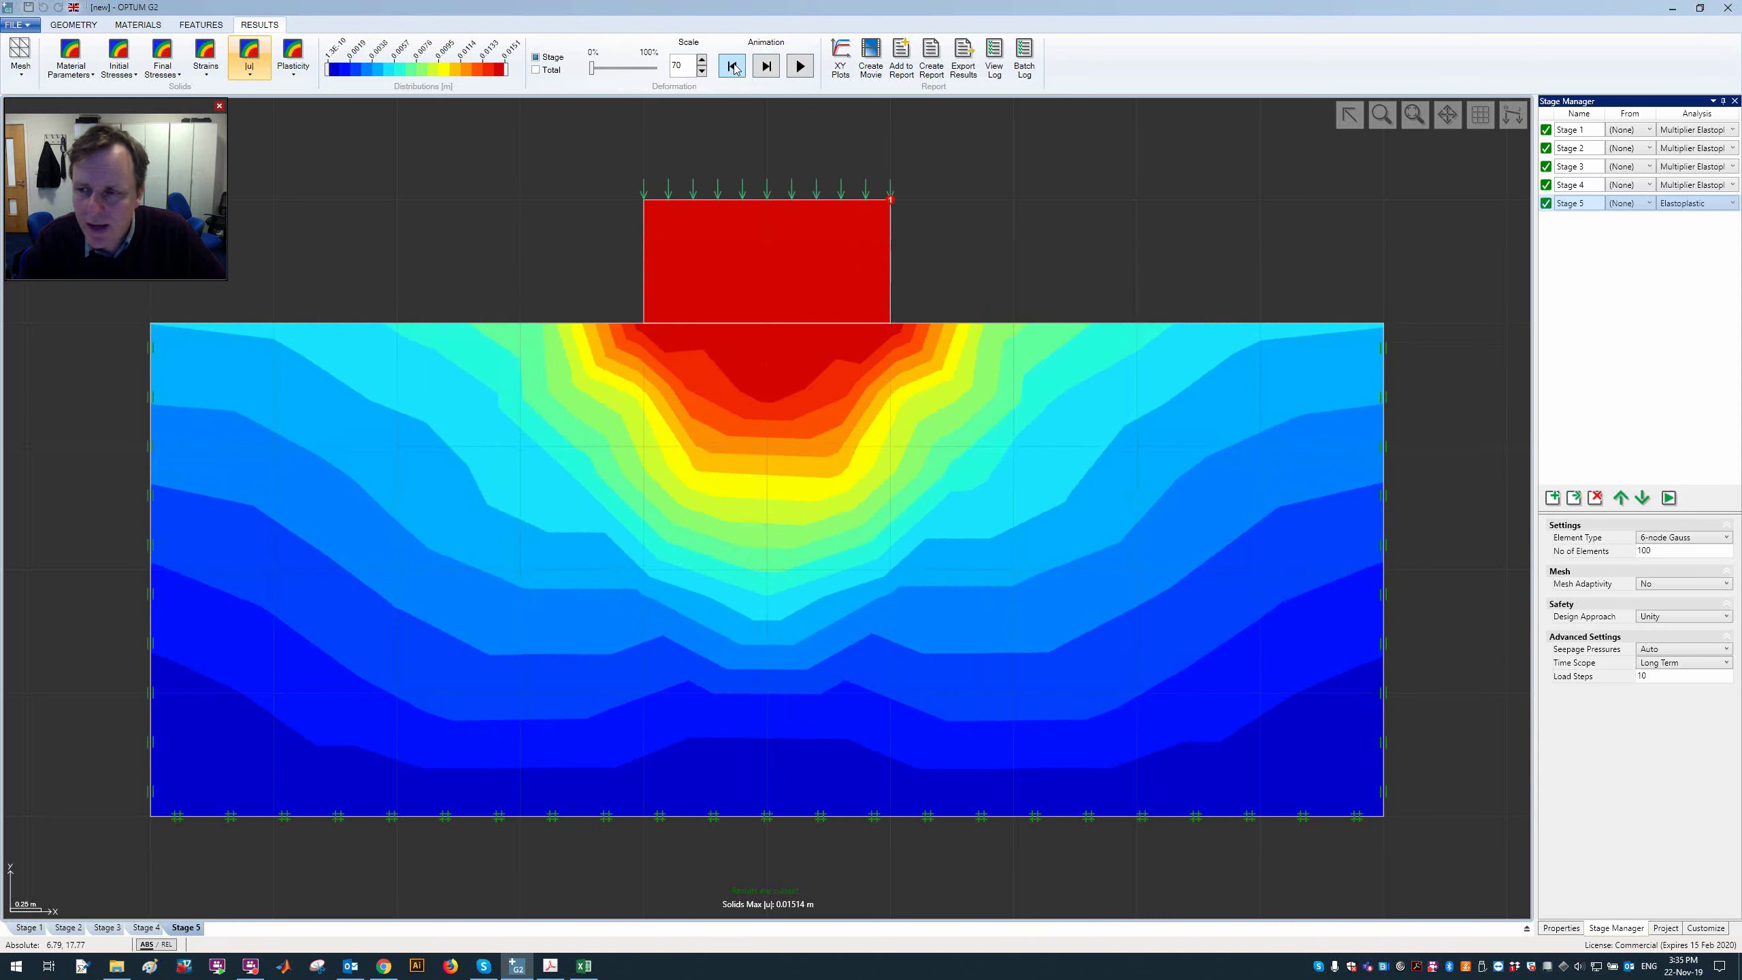
# Step: Clone Stage 5 as a new stage after it and set the Load Steps of Stage 5 to 1
pyautogui.click(1573, 497)
pyautogui.click(1587, 206)
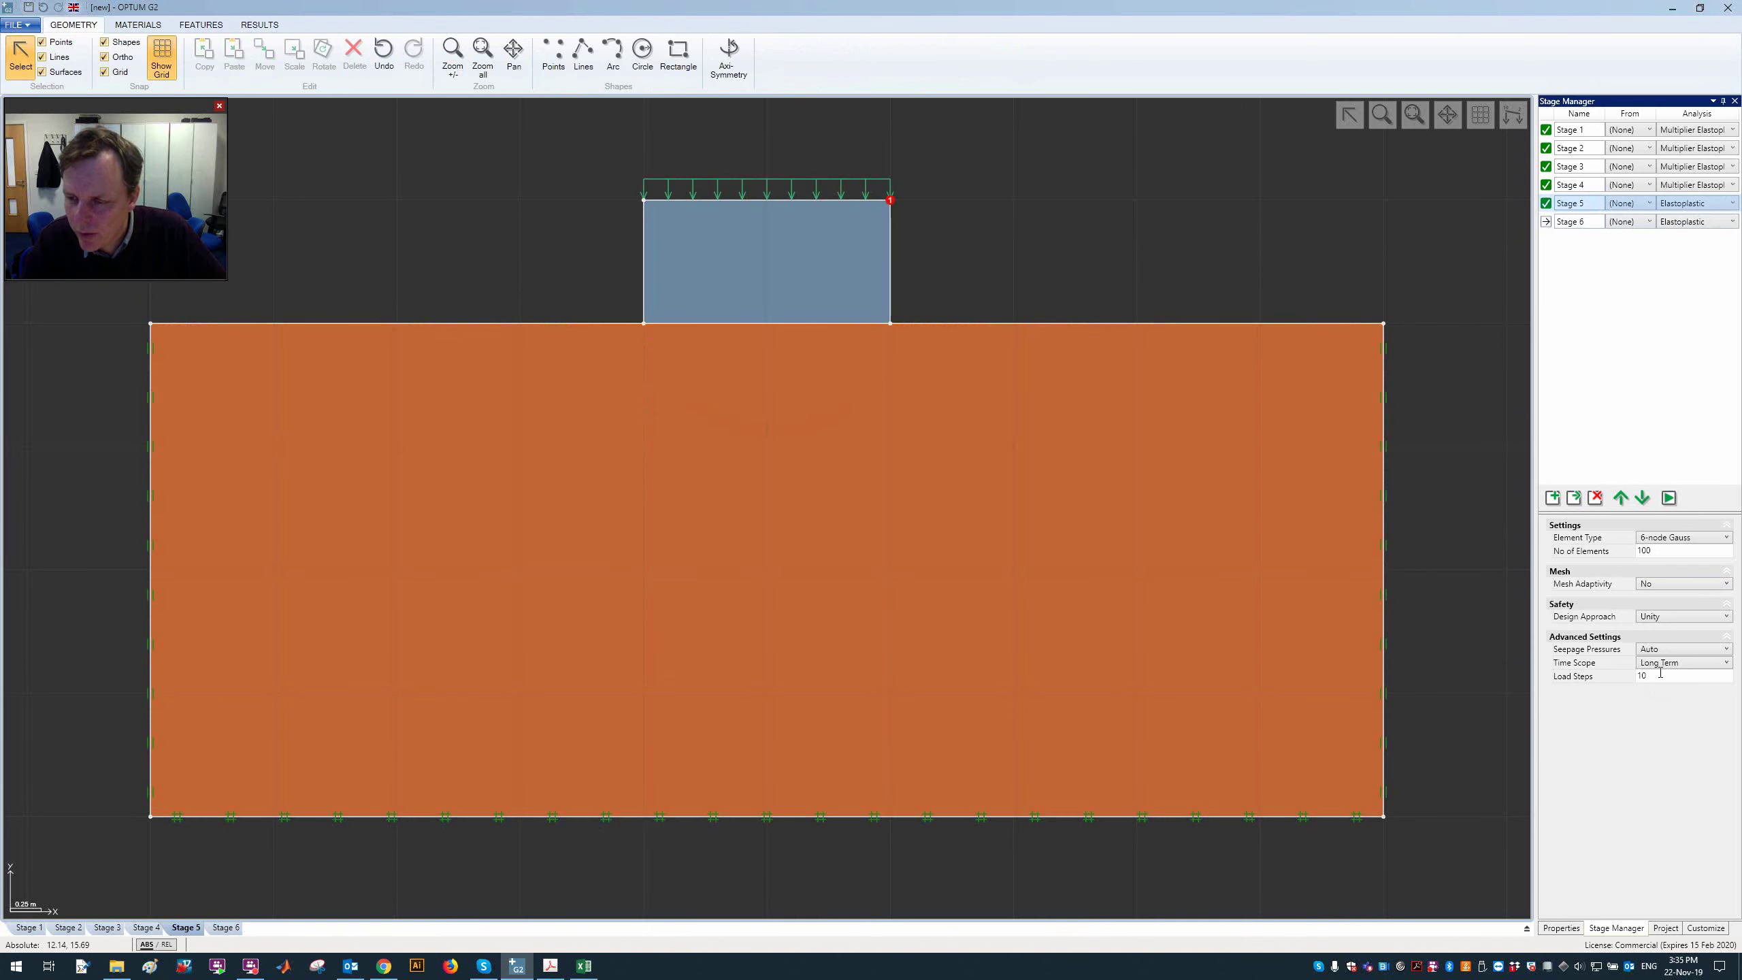
pyautogui.click(1662, 675)
pyautogui.press('Return')
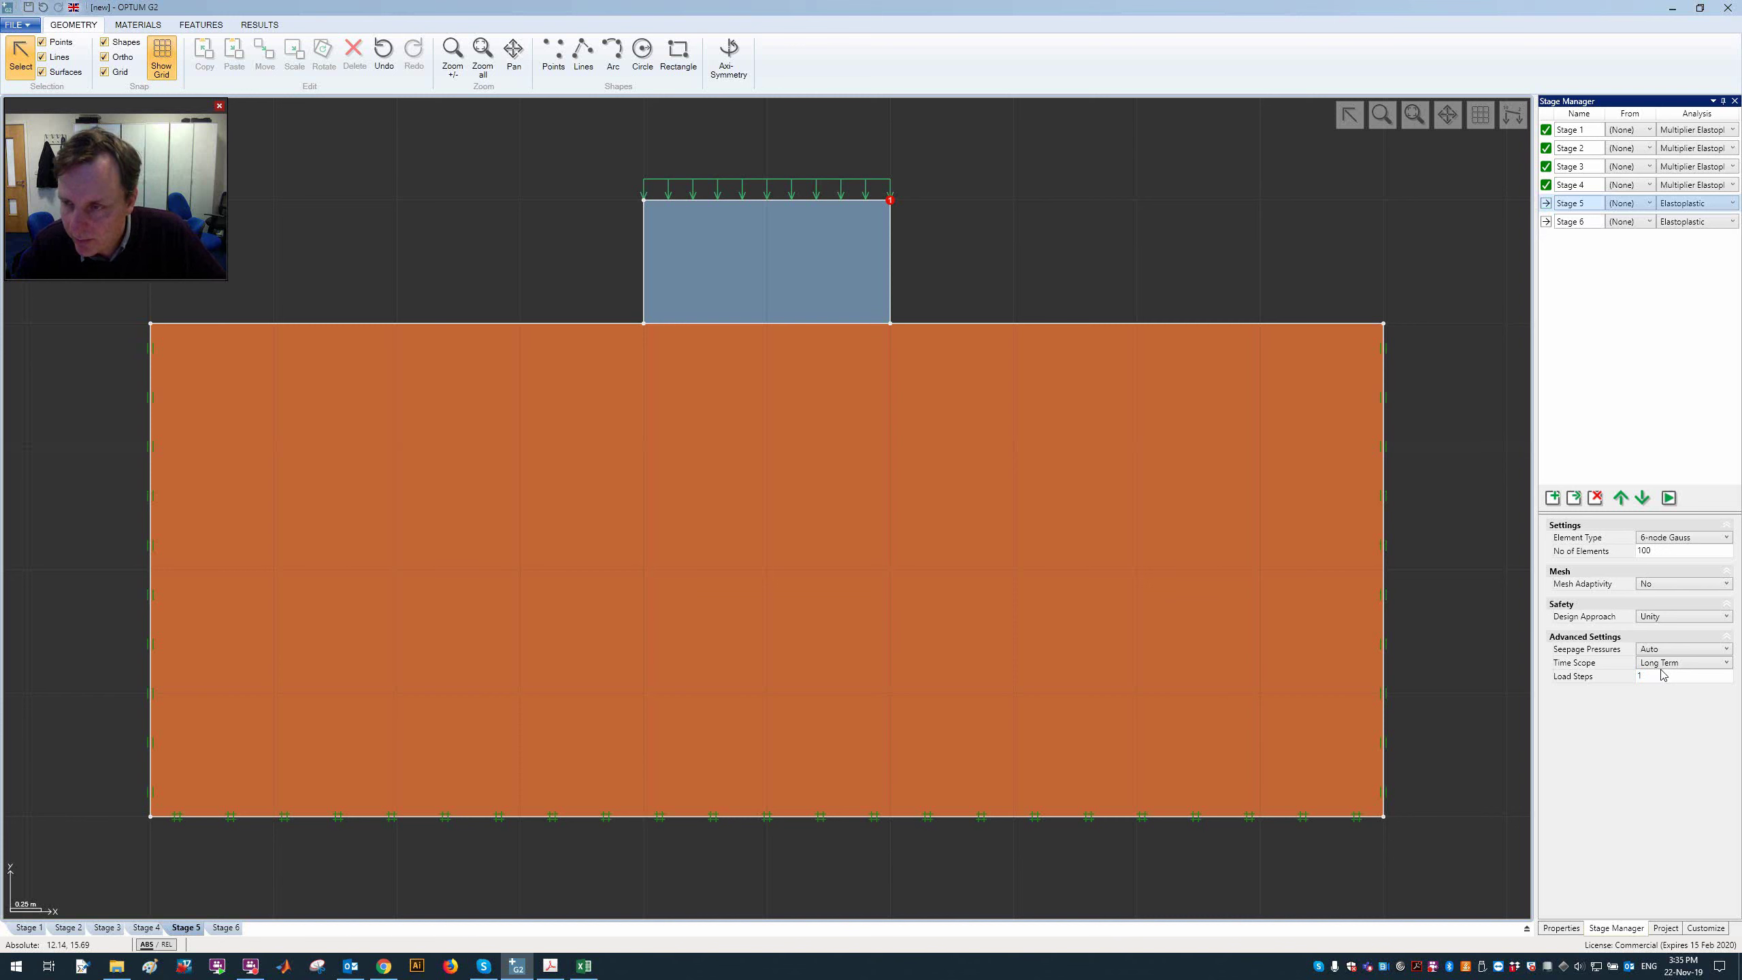
# Step: Run the analysis of Stages 5 and 6 and display the total vertical displacement uy for both stages
pyautogui.click(1667, 496)
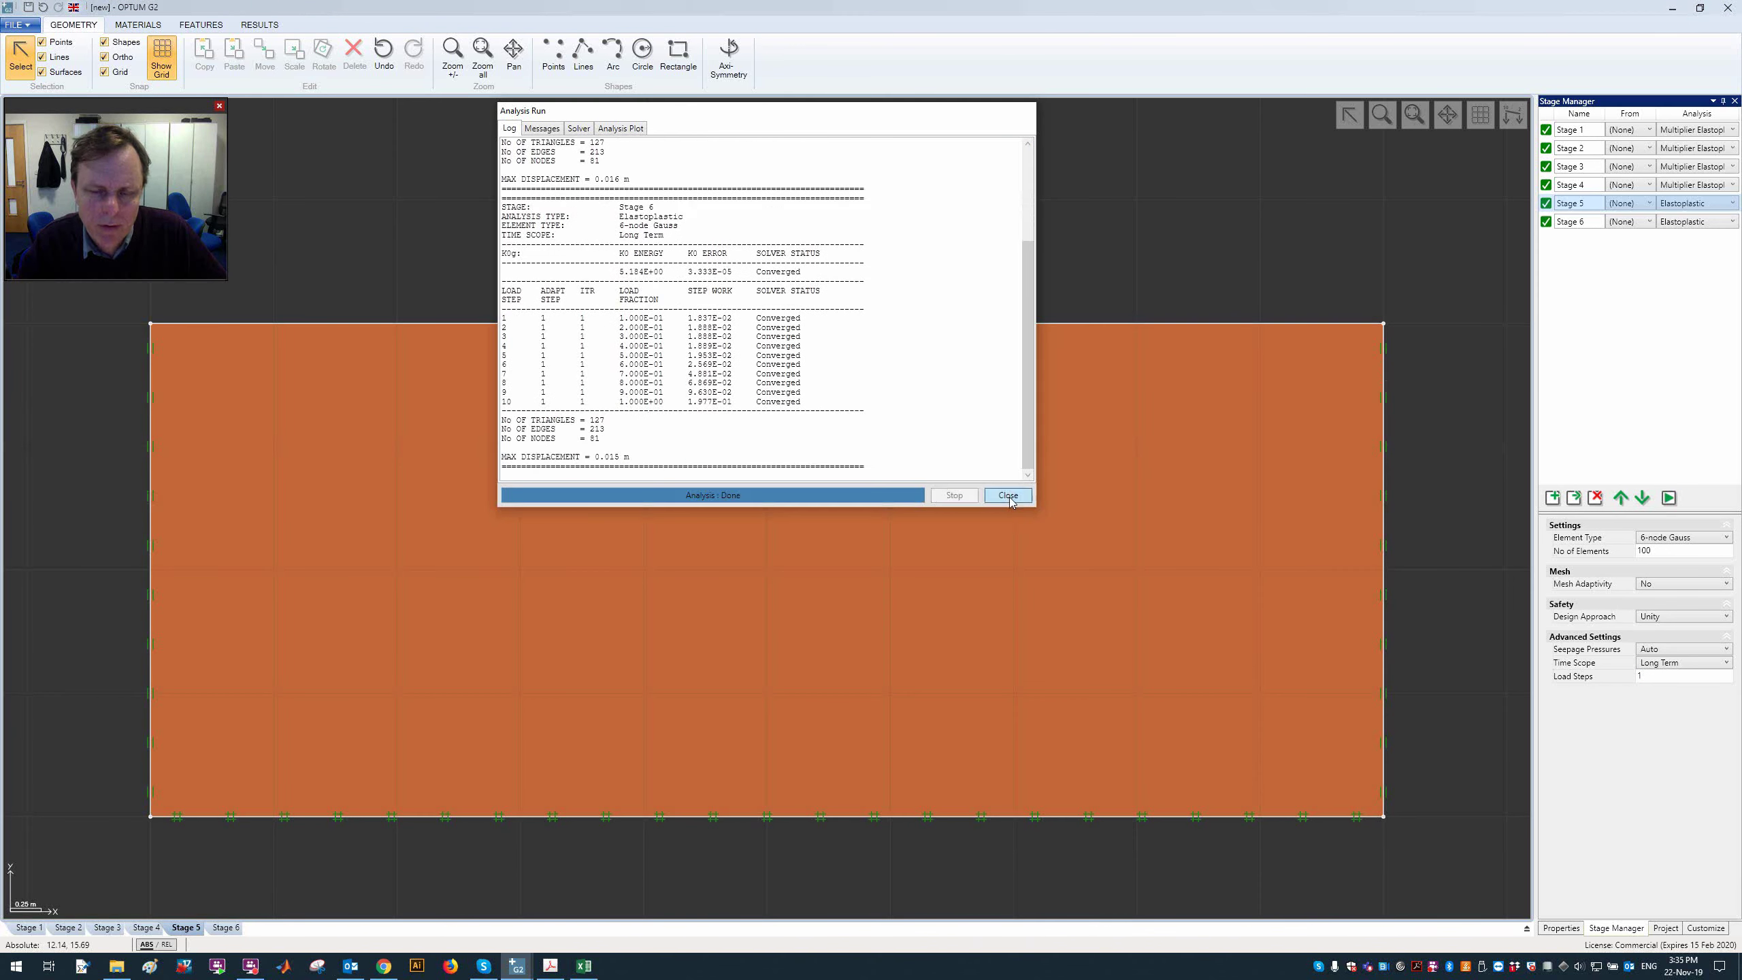
pyautogui.click(1008, 495)
pyautogui.click(285, 69)
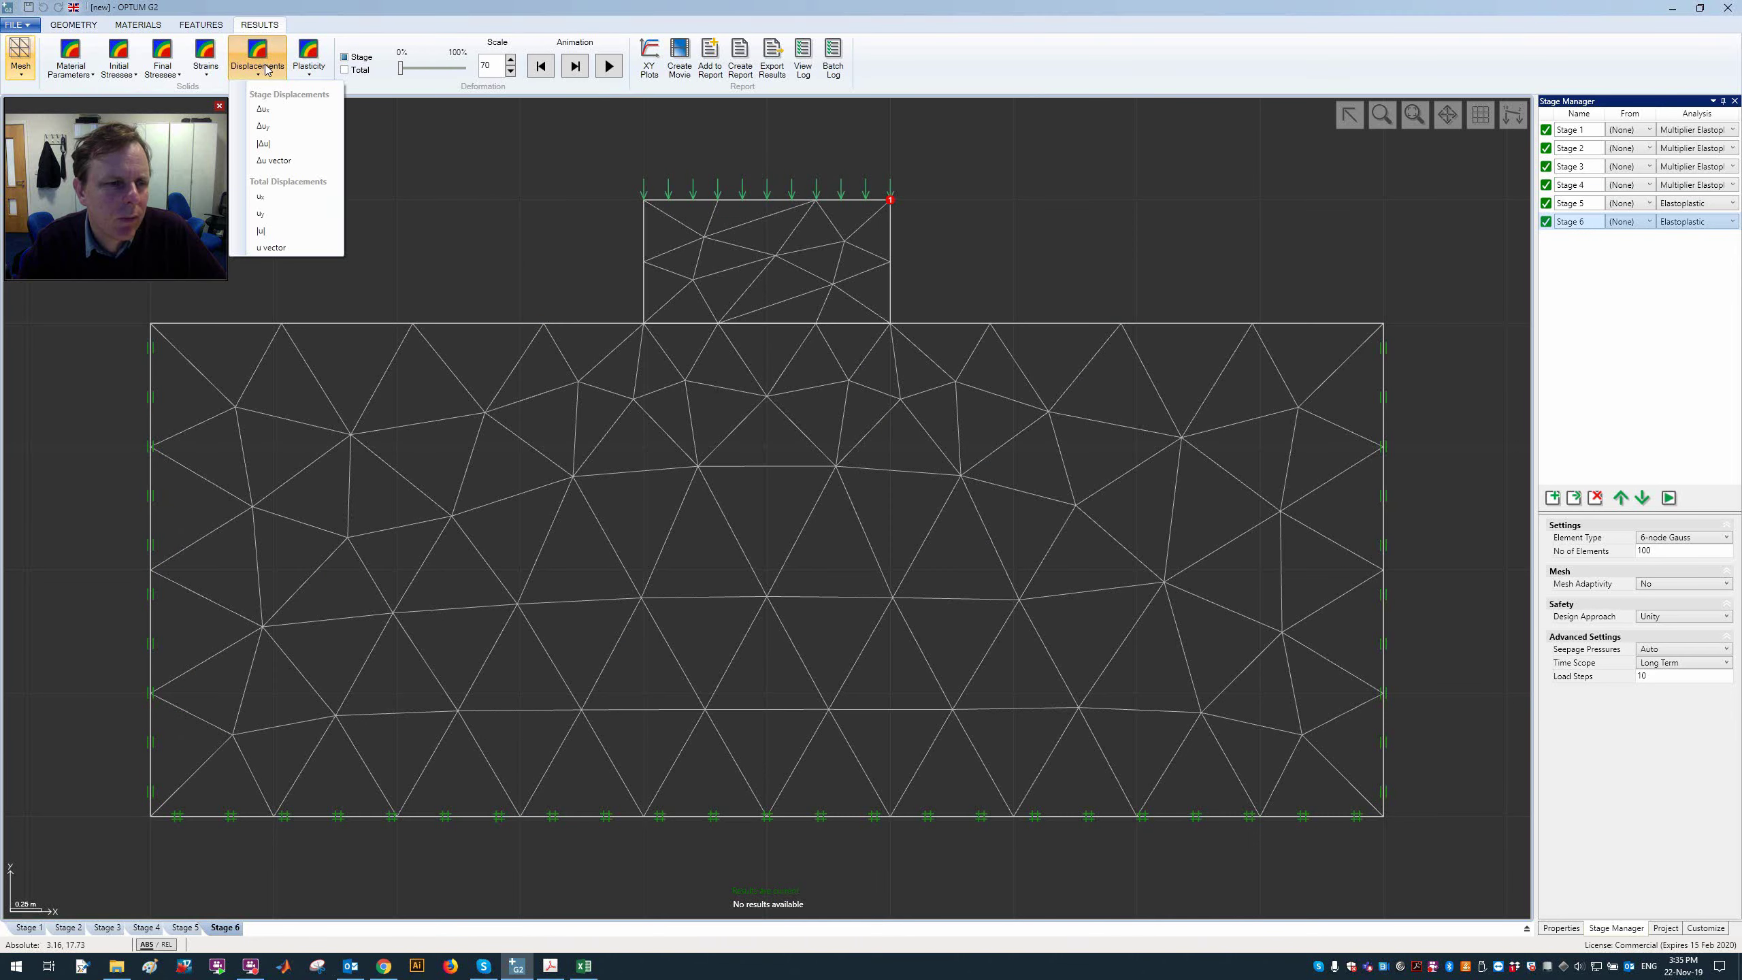
pyautogui.click(289, 215)
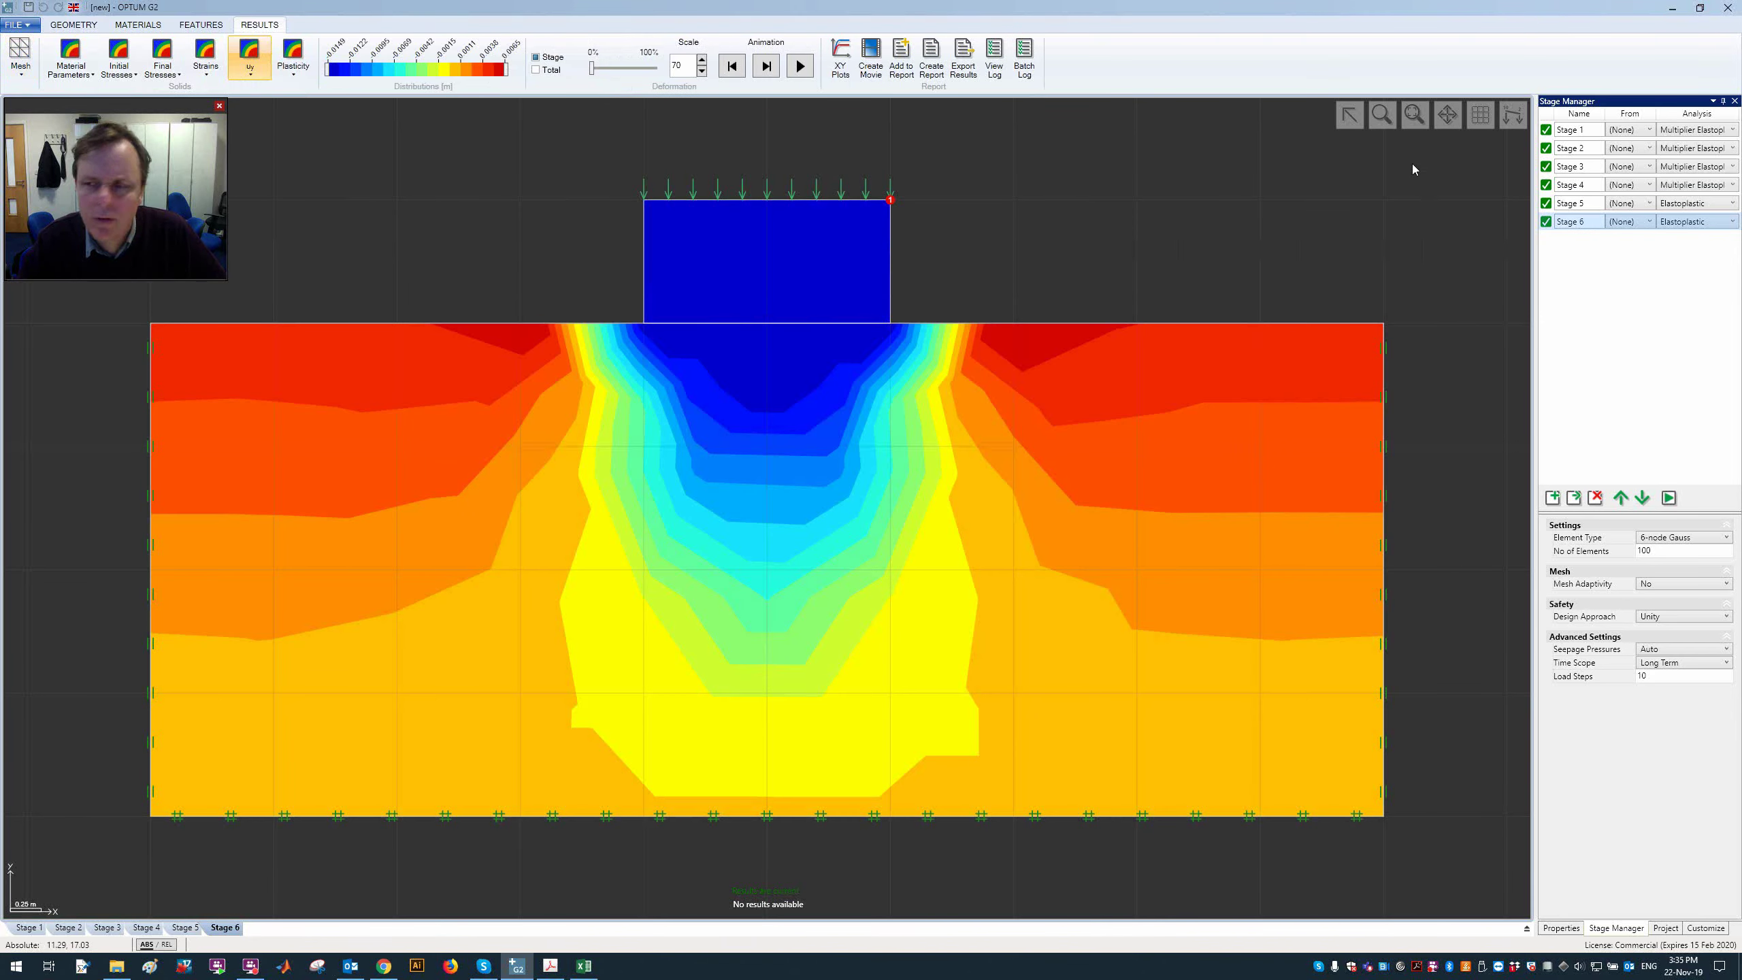
pyautogui.click(1617, 203)
pyautogui.click(266, 72)
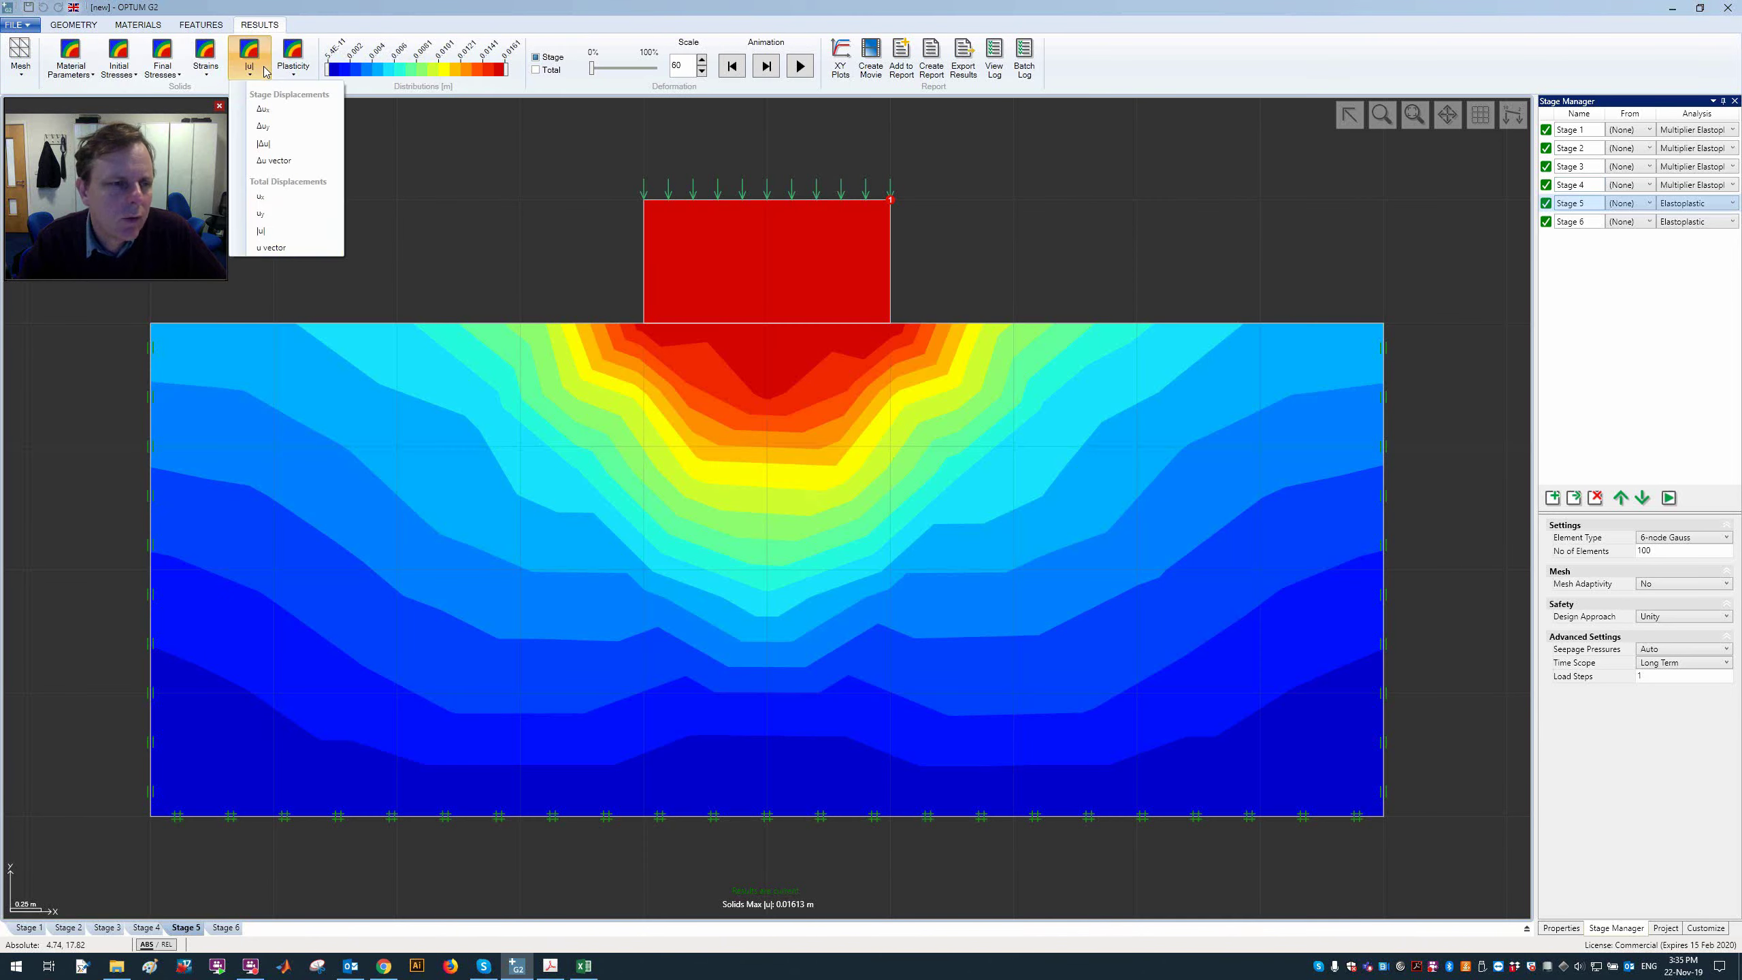
pyautogui.click(293, 216)
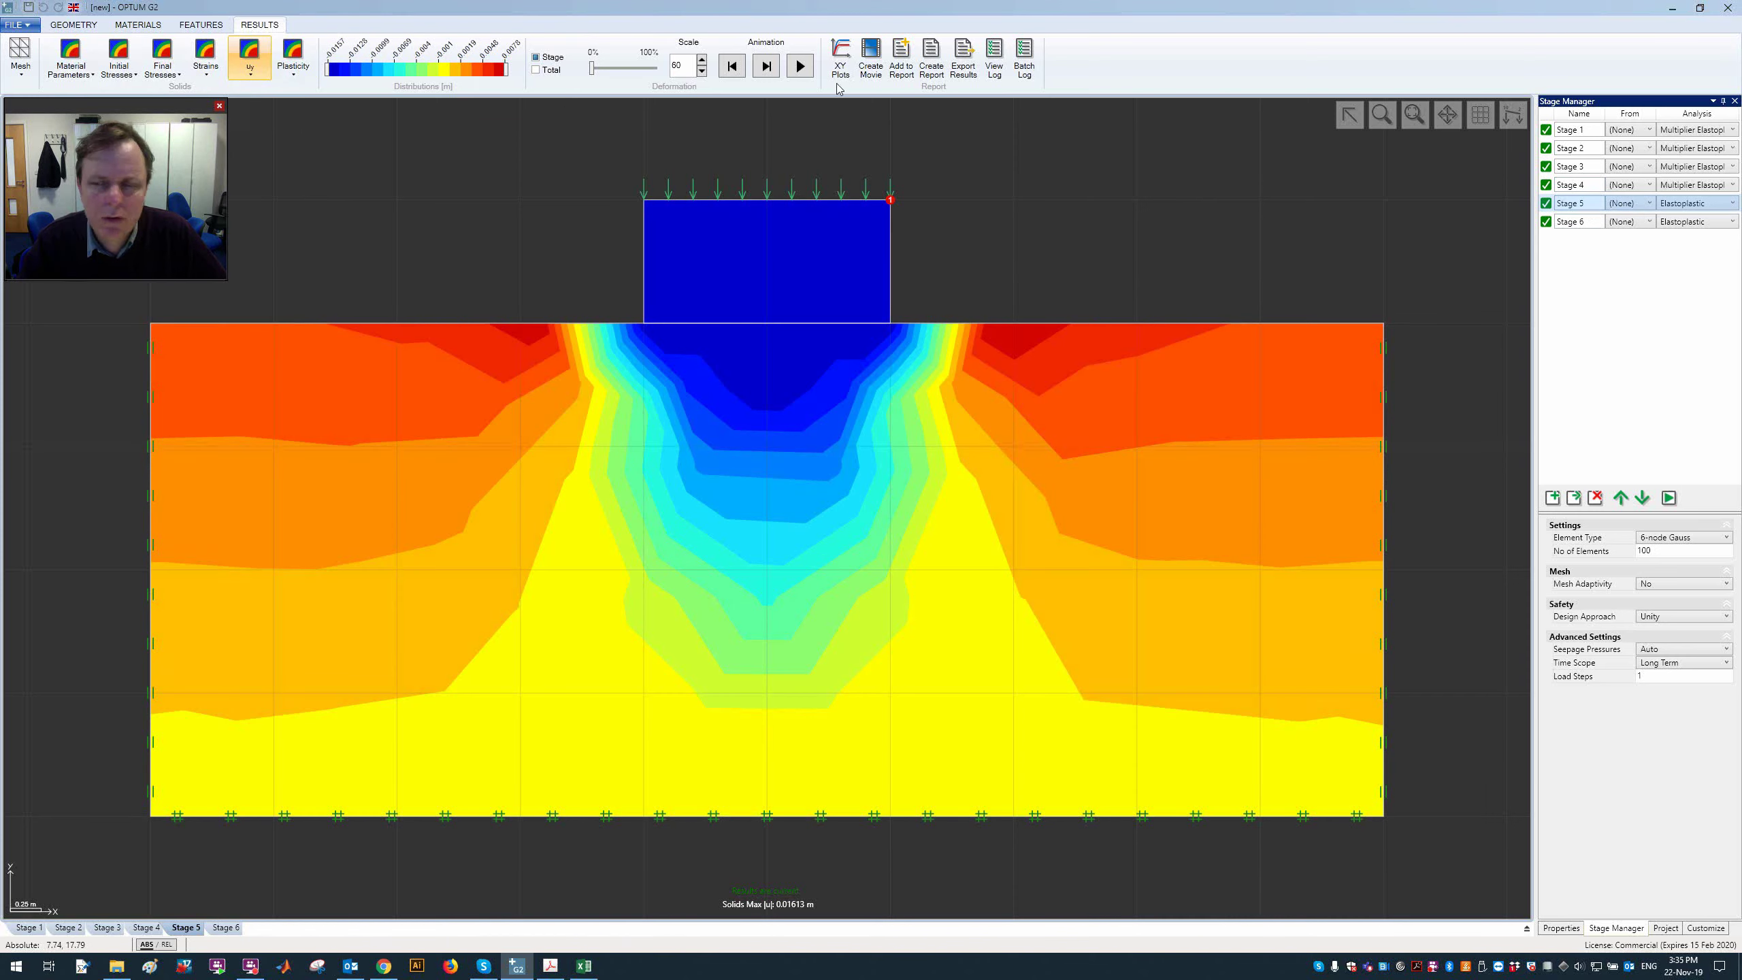
# Step: Examine the uy value range of Stage 5 and compare it with the uy distribution of Stage 6
pyautogui.click(1586, 218)
pyautogui.click(1587, 205)
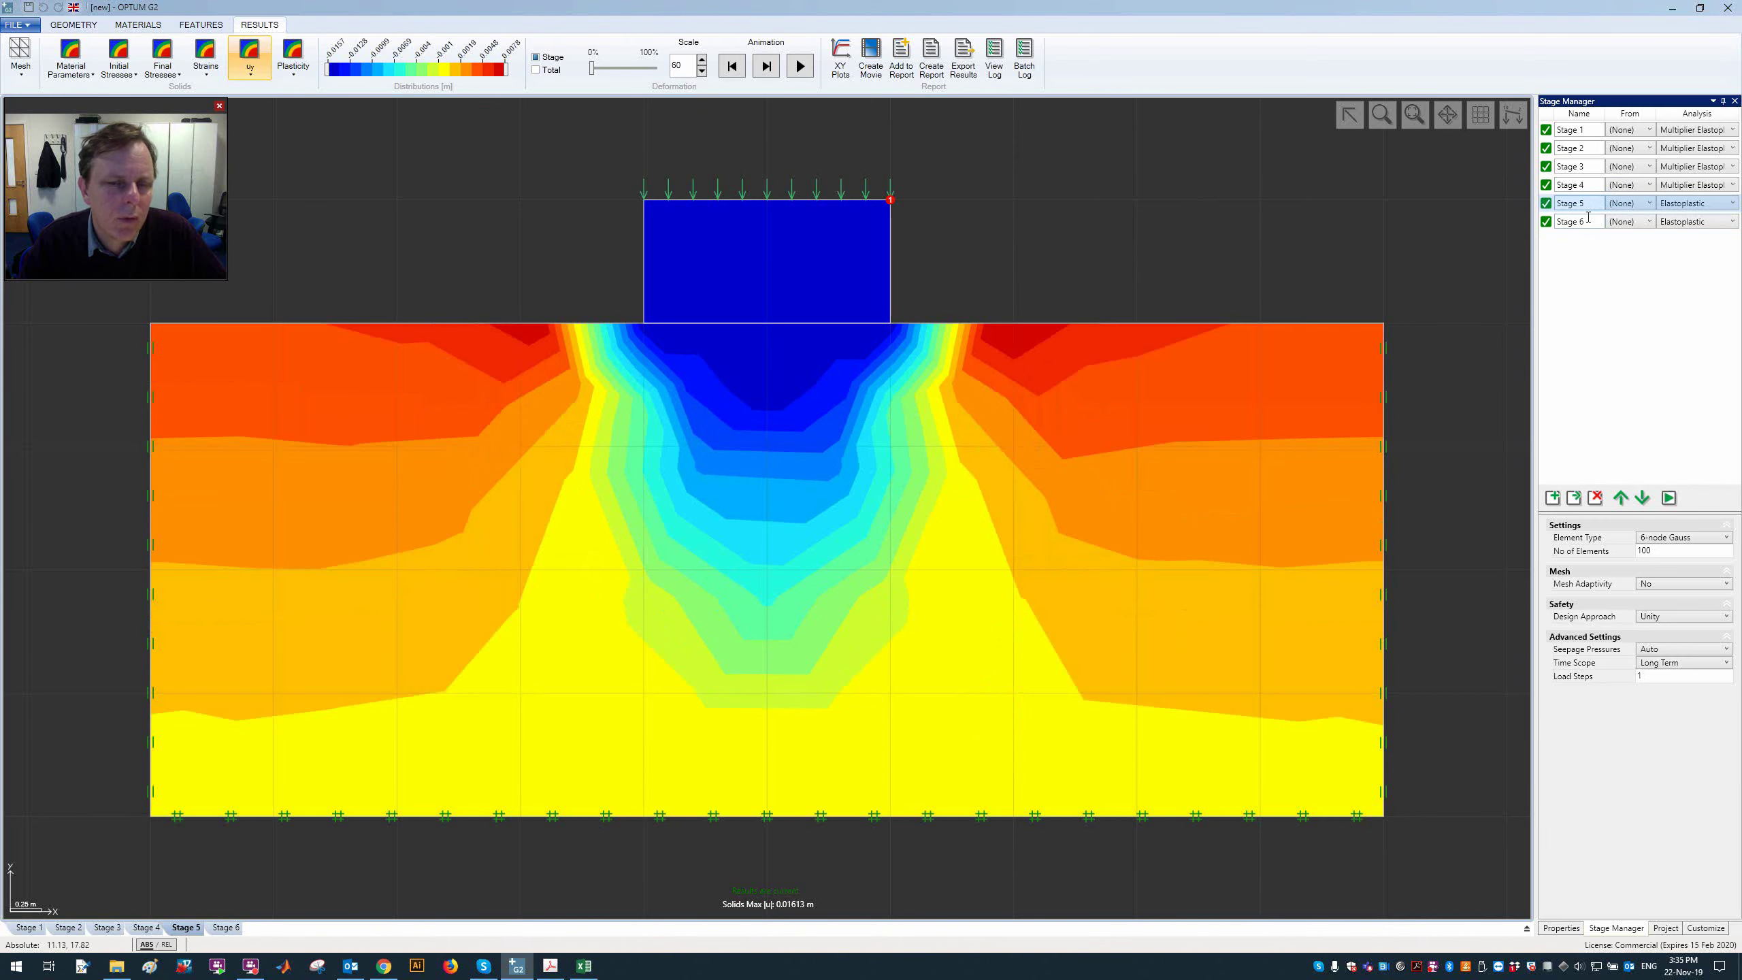
pyautogui.click(404, 81)
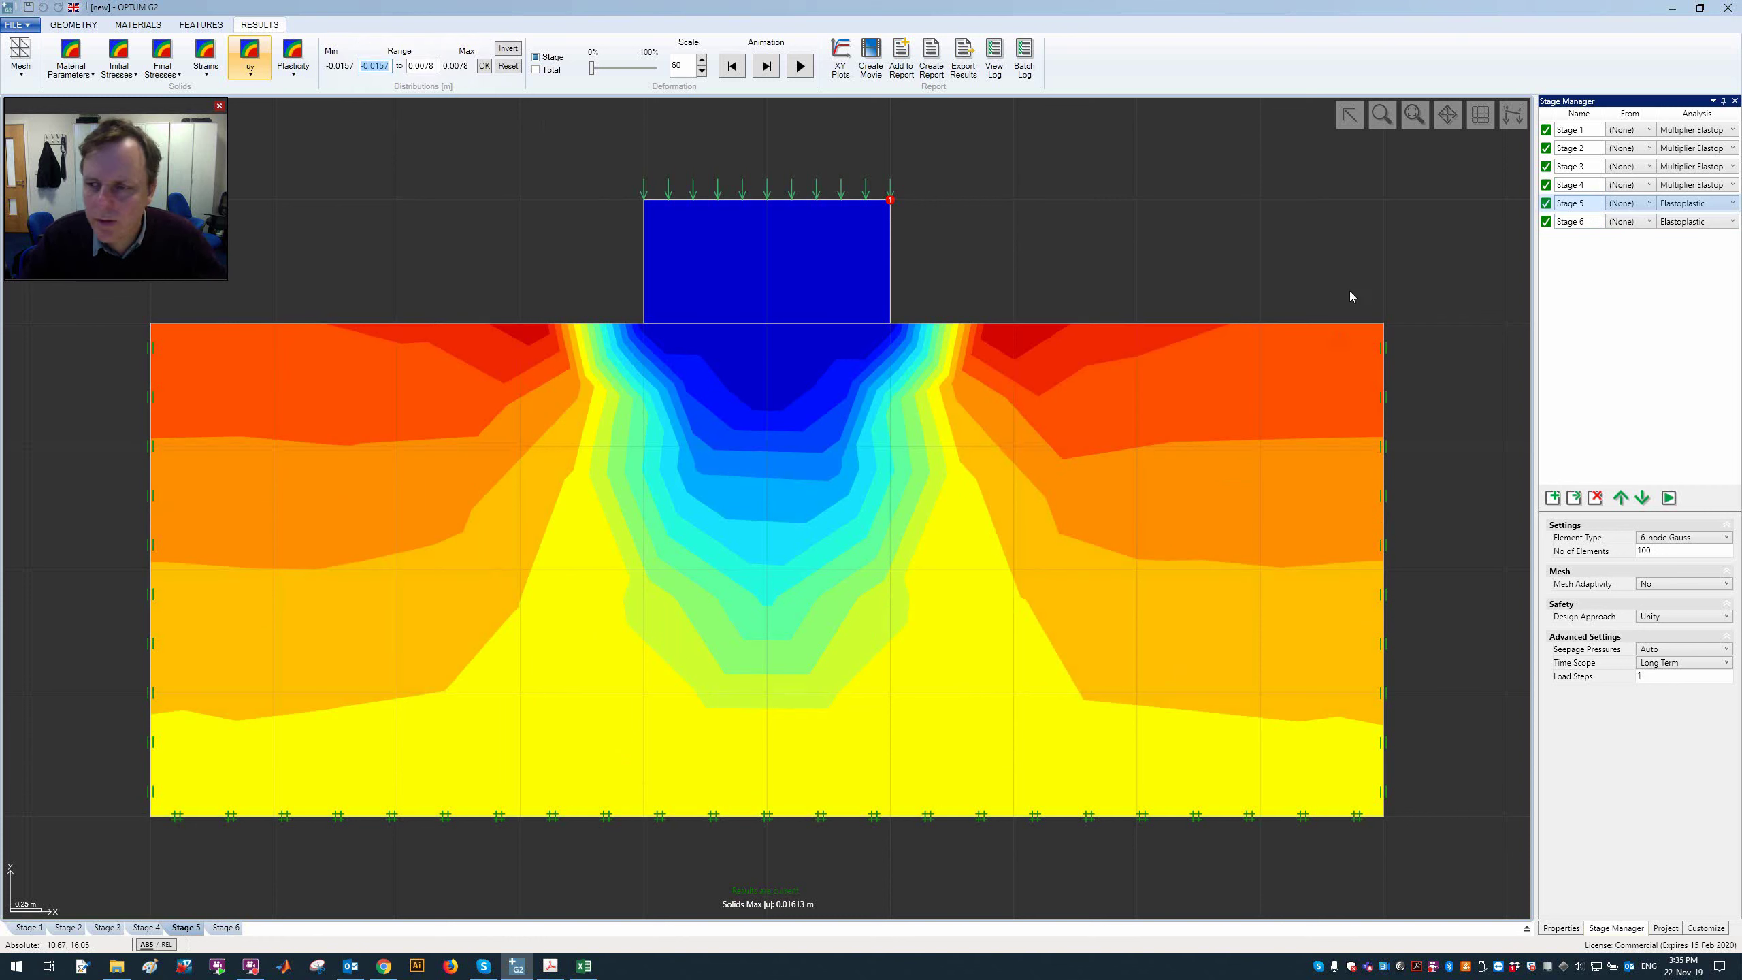
pyautogui.click(766, 67)
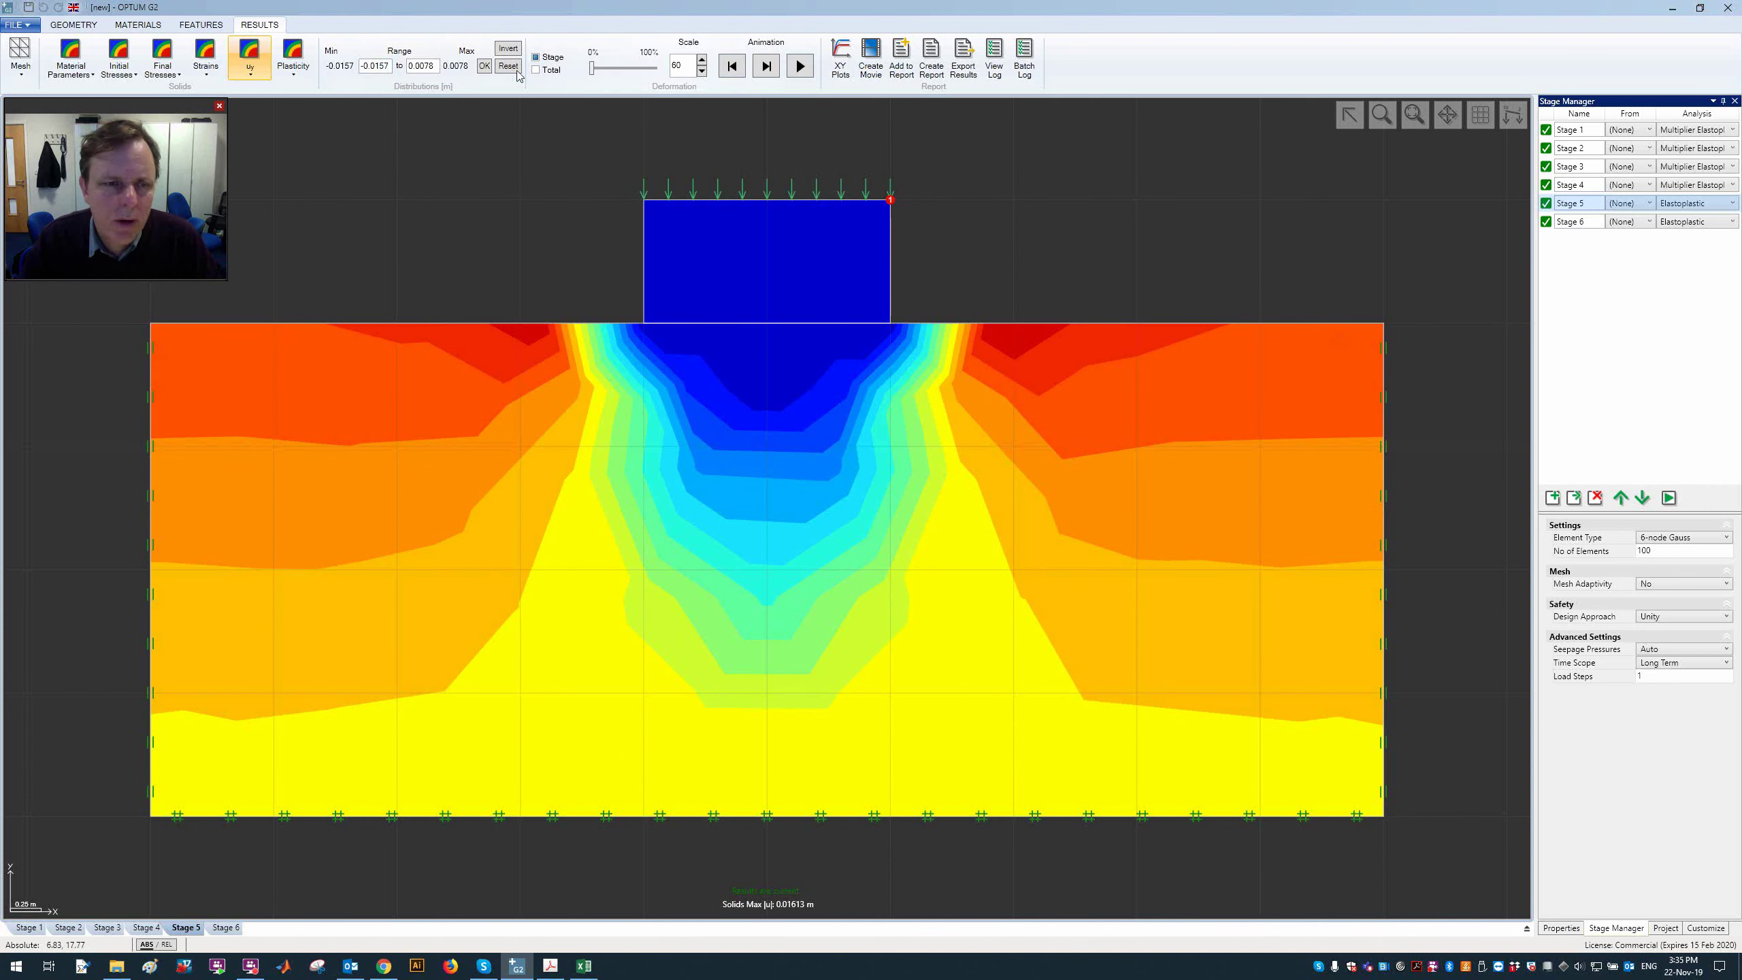
pyautogui.click(482, 71)
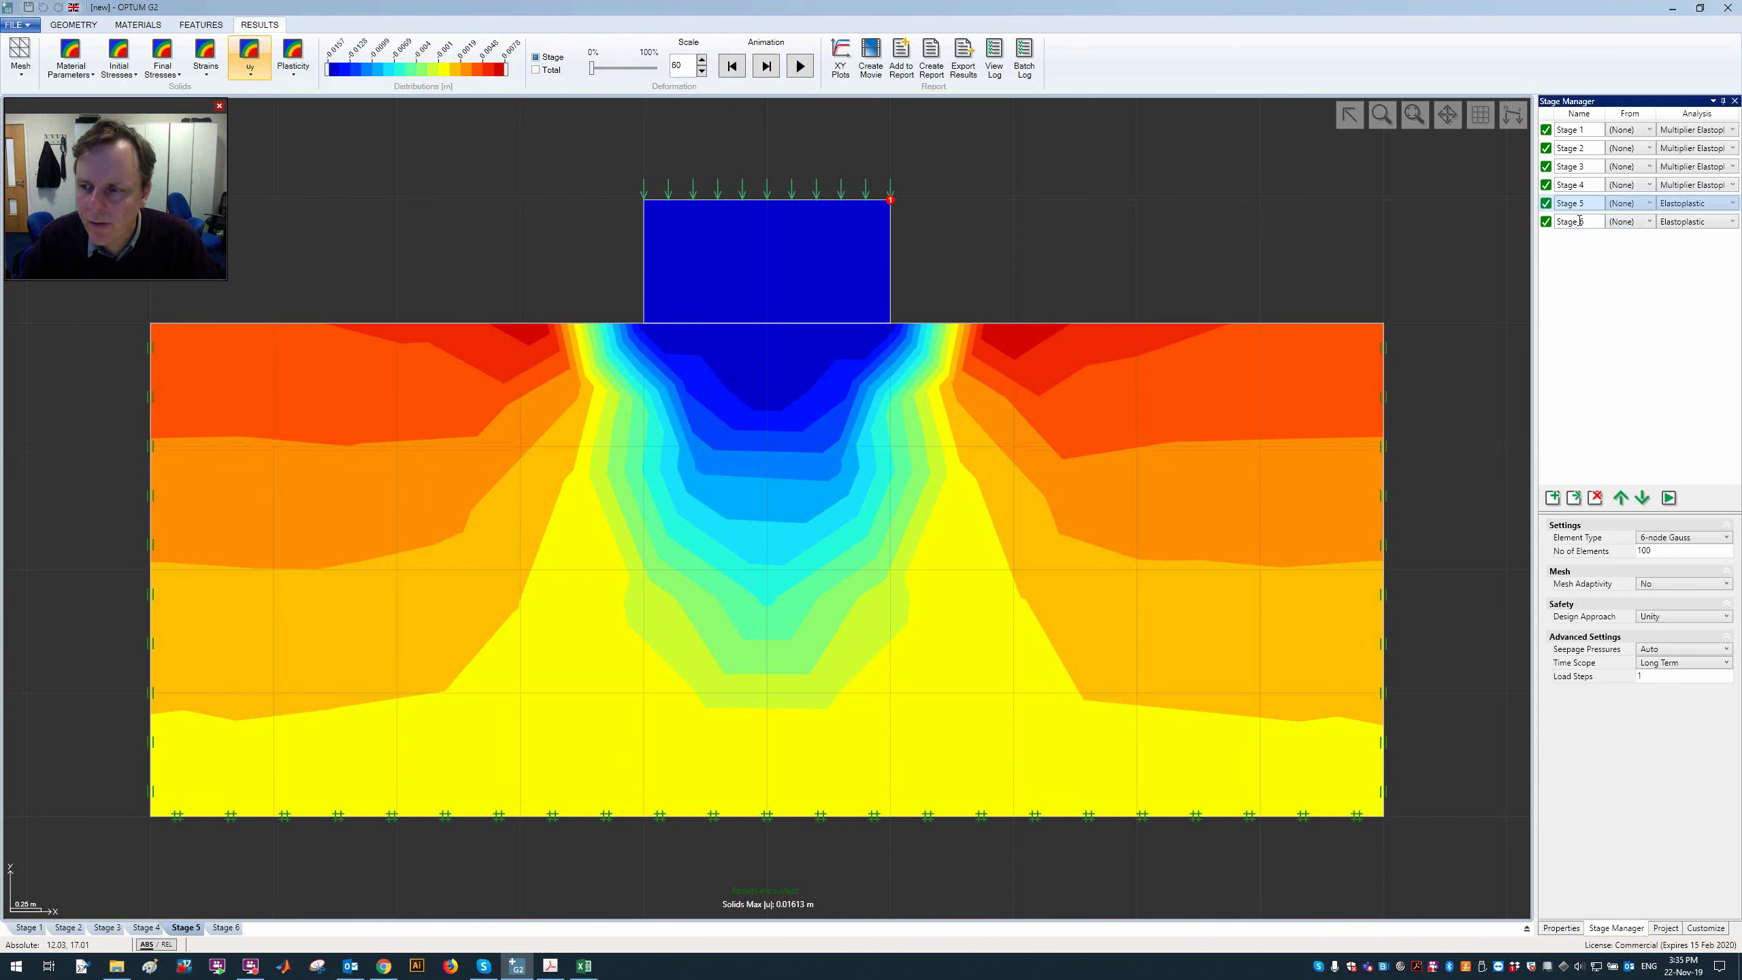
pyautogui.click(1625, 222)
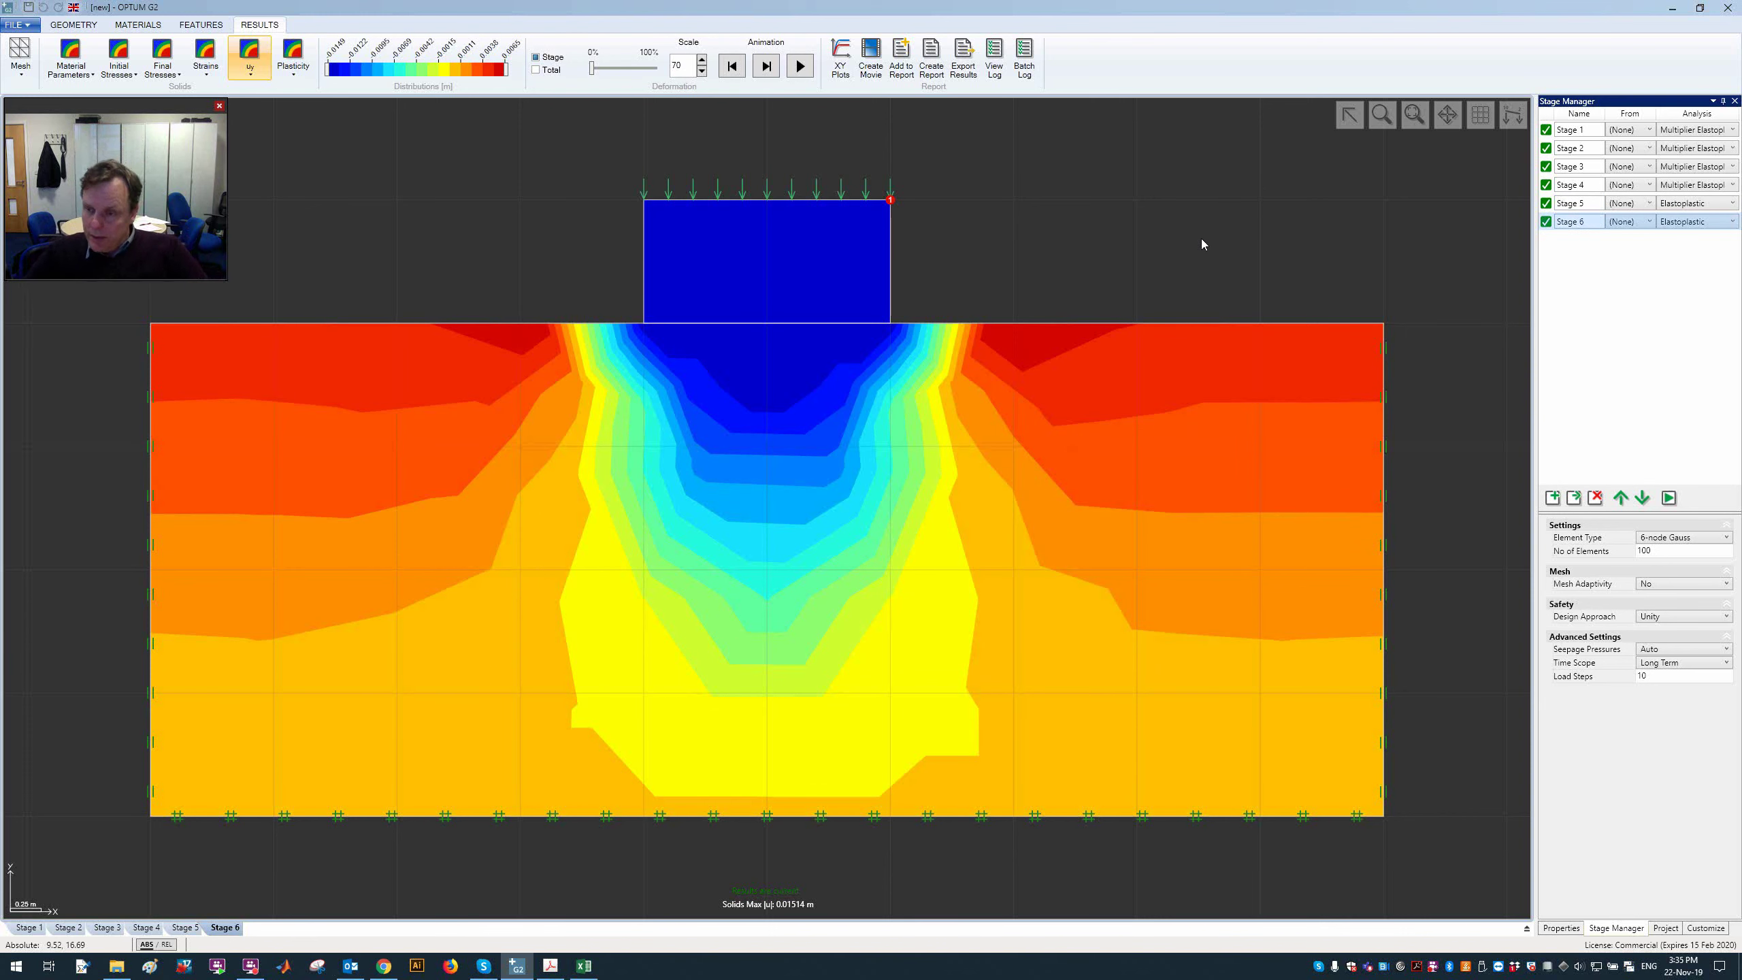
# Step: Open an X-Y plot for Stage 1 with Point 1 (Solid) as the X set and Global as the Y set
pyautogui.click(841, 58)
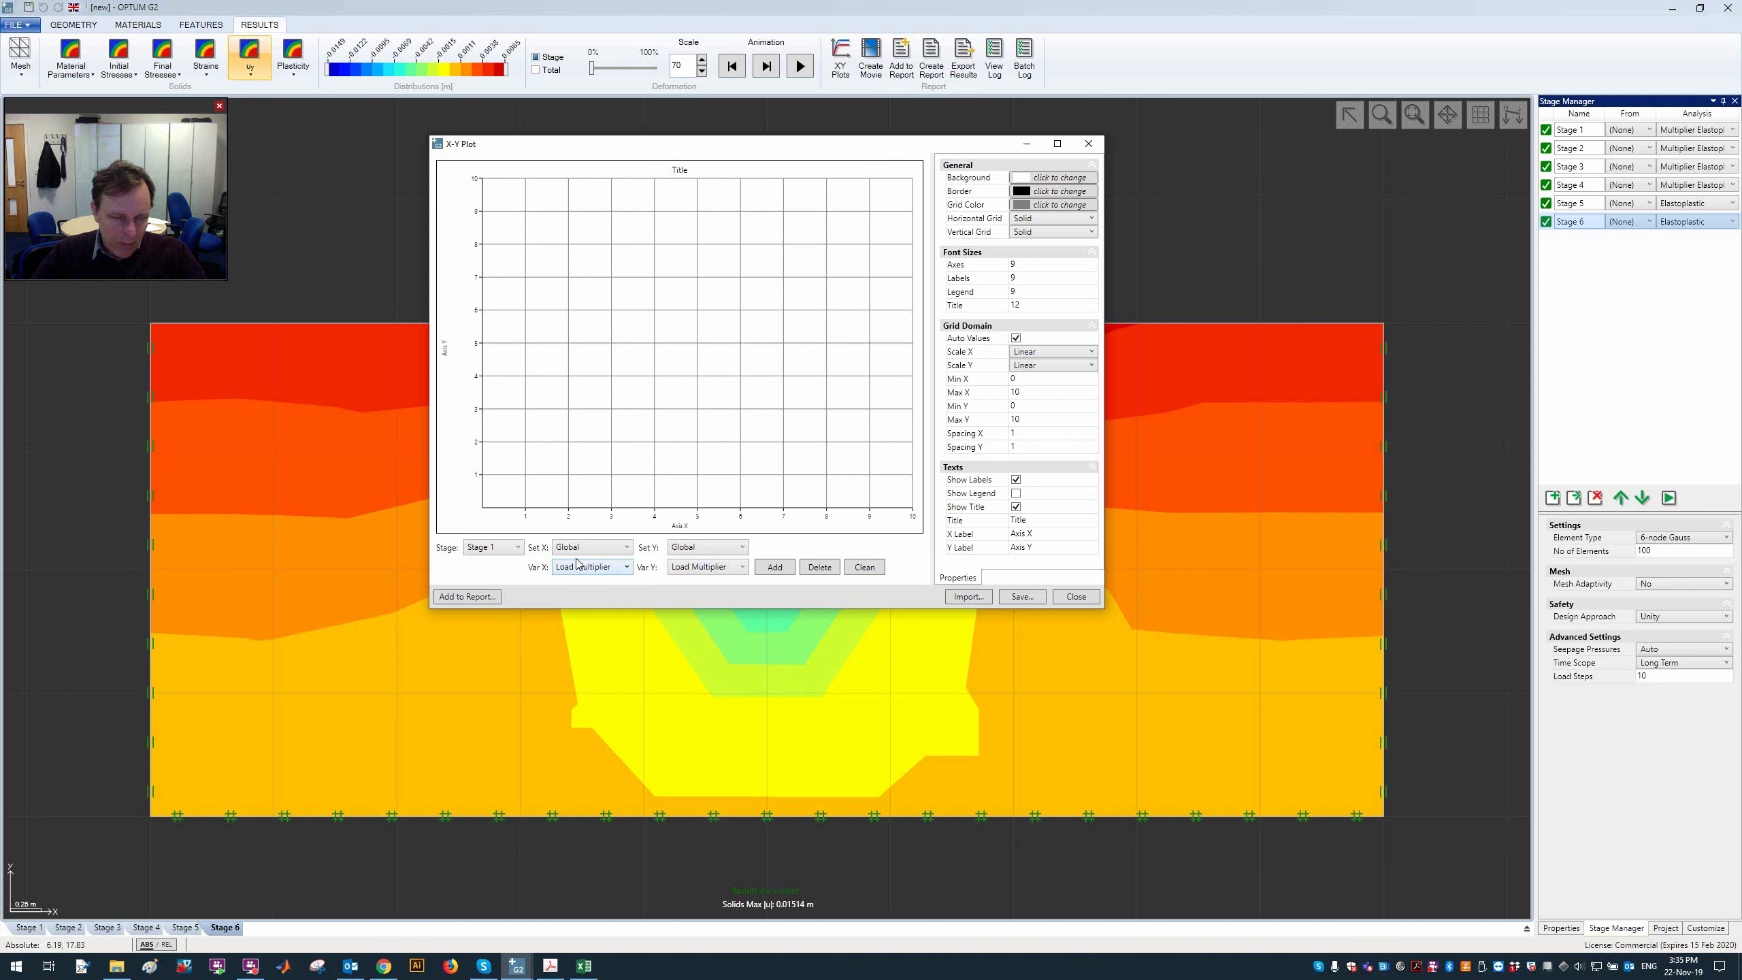
pyautogui.click(601, 549)
pyautogui.click(601, 556)
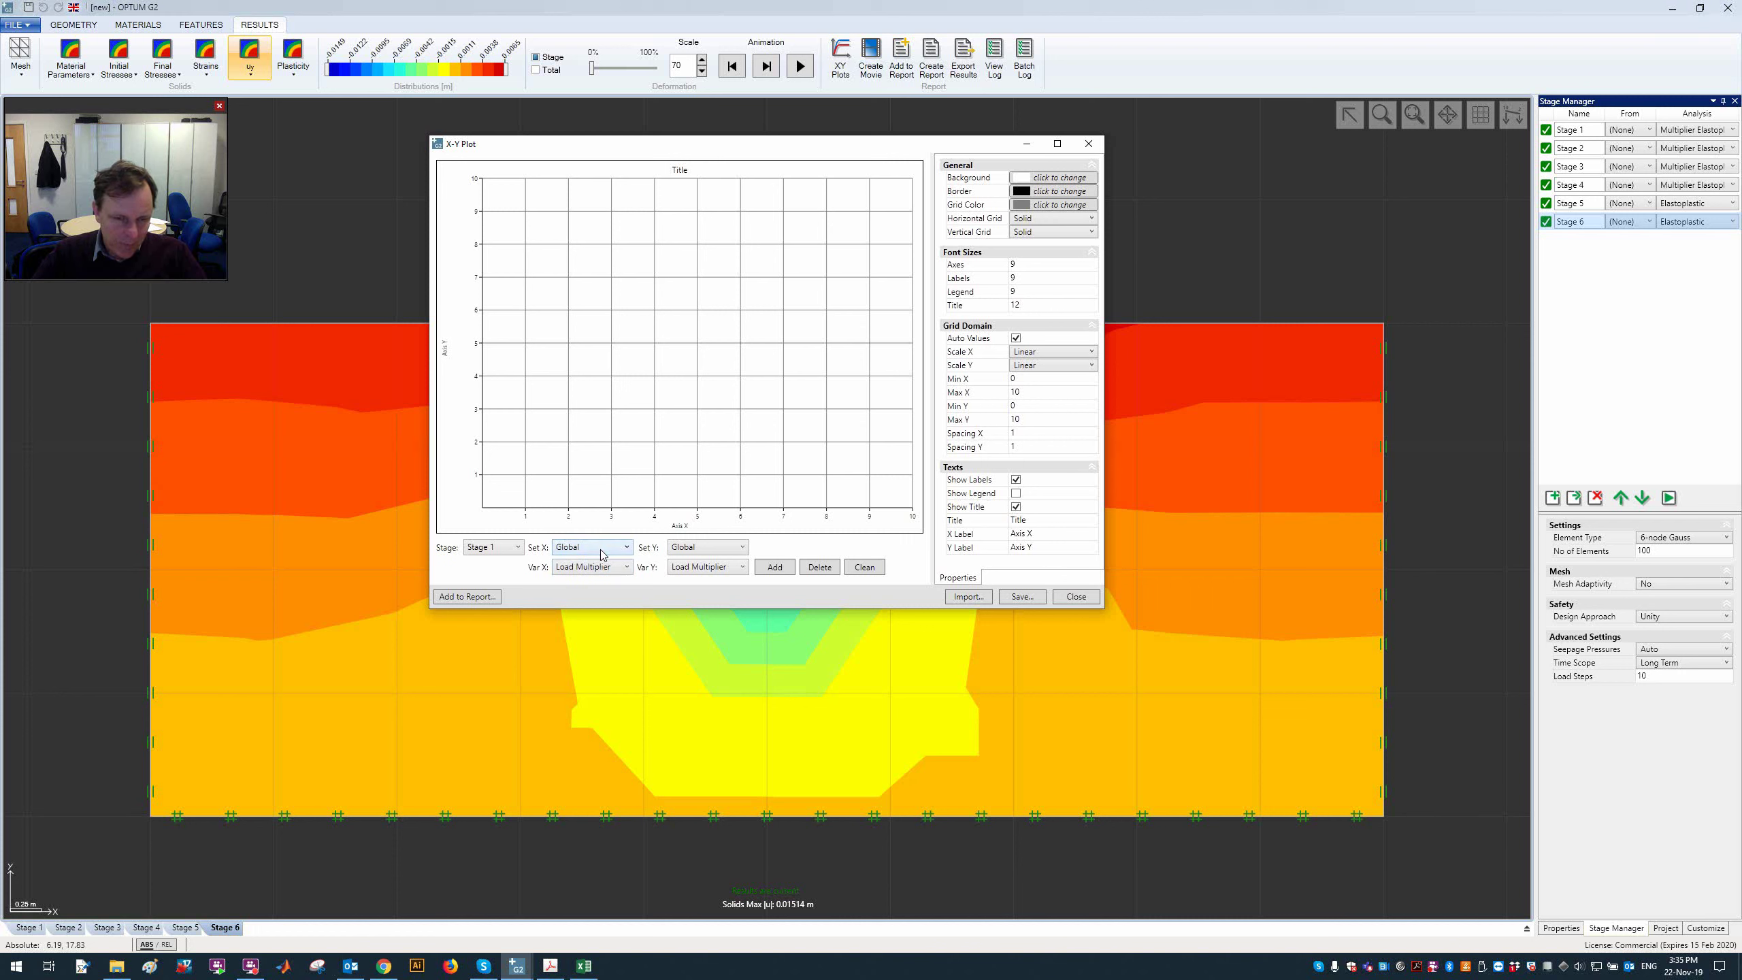
pyautogui.click(601, 550)
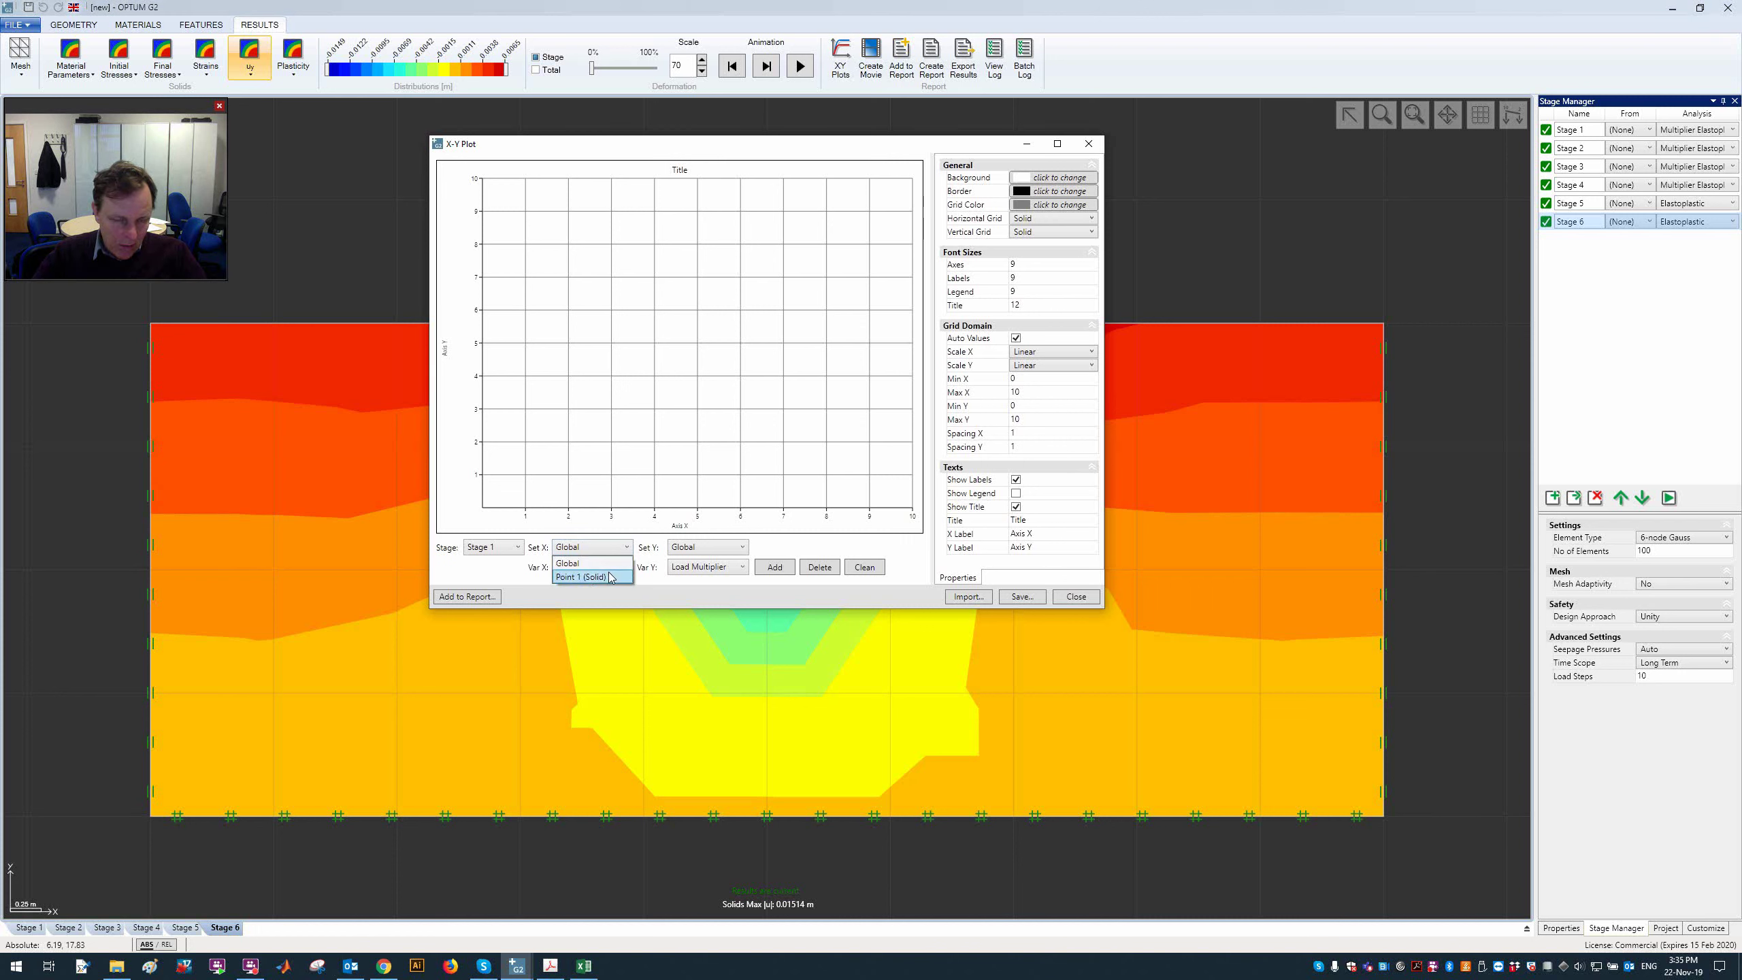
pyautogui.click(611, 578)
pyautogui.click(716, 546)
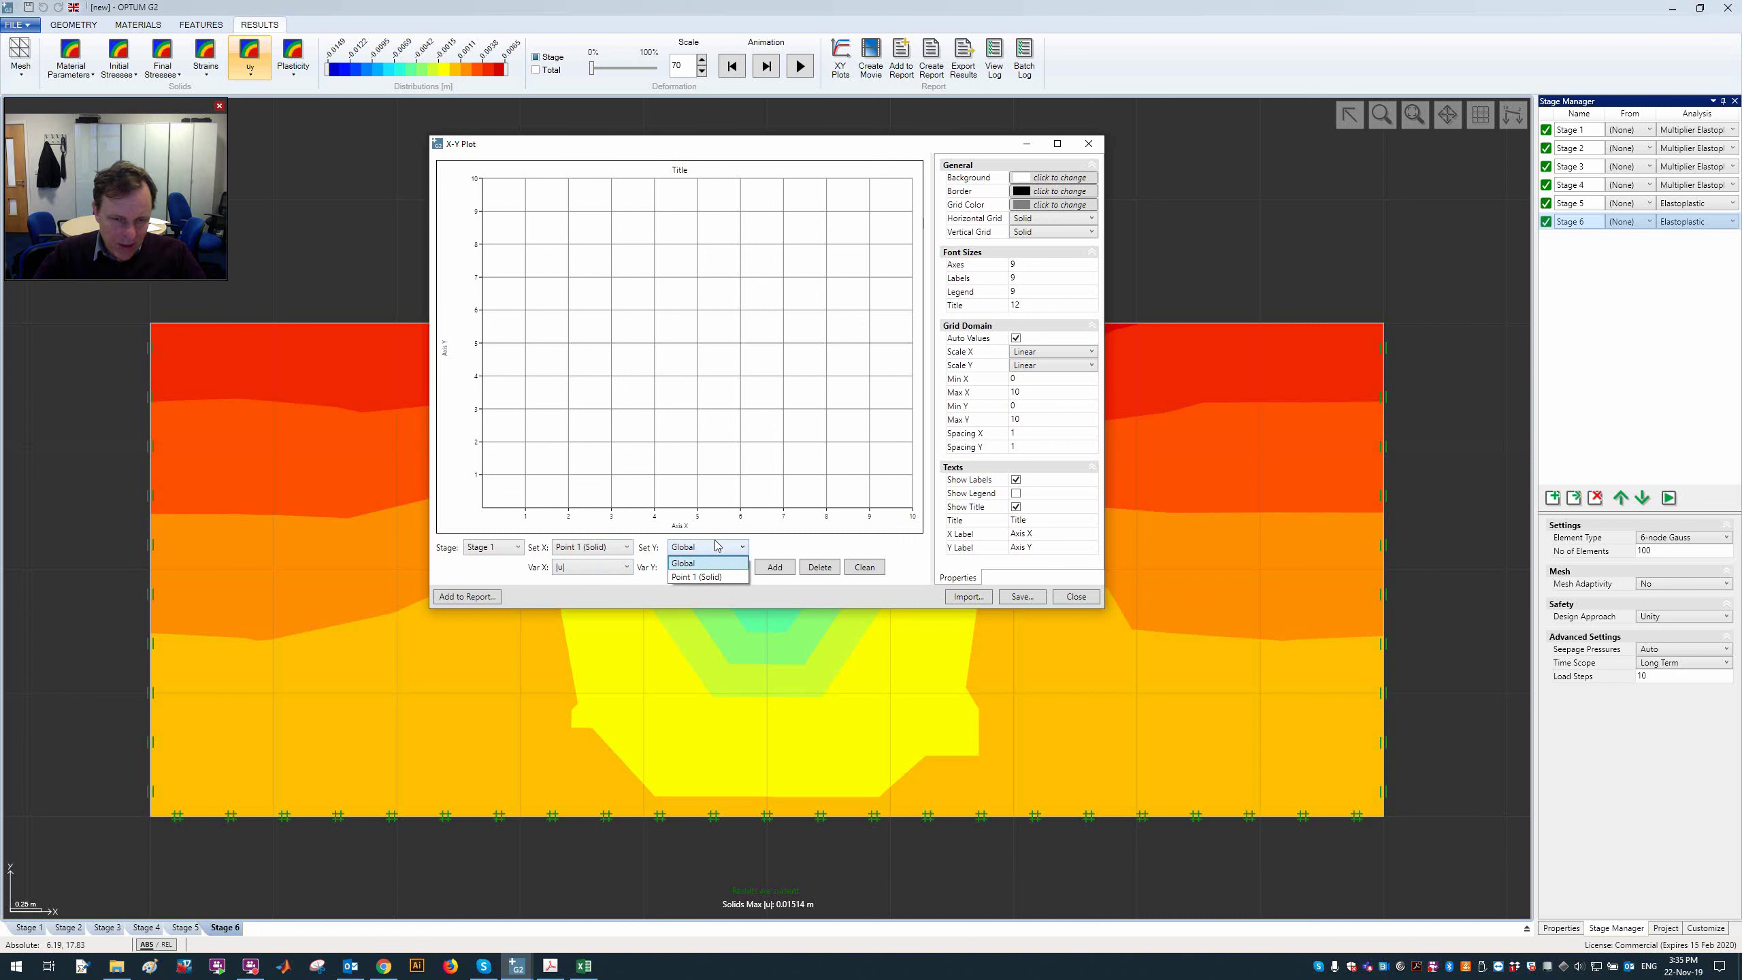
pyautogui.click(716, 546)
# Step: Plot Load Increments against |u| of Point 1 for Stage 1
pyautogui.click(721, 566)
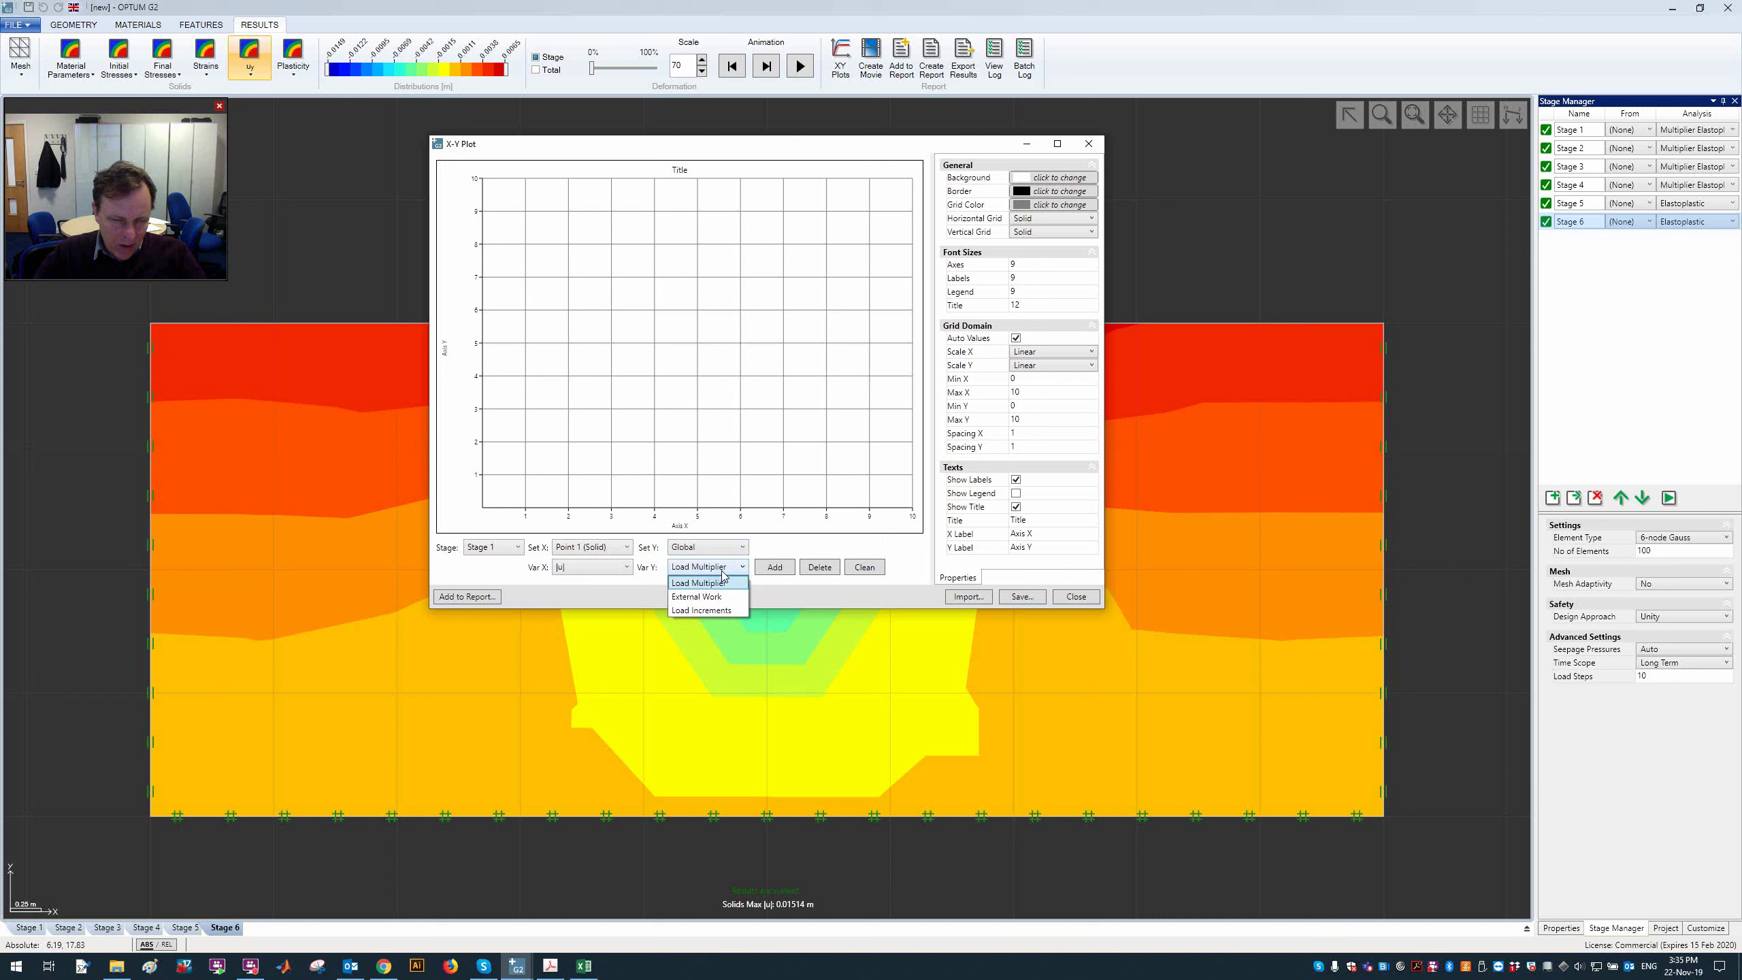
pyautogui.click(732, 609)
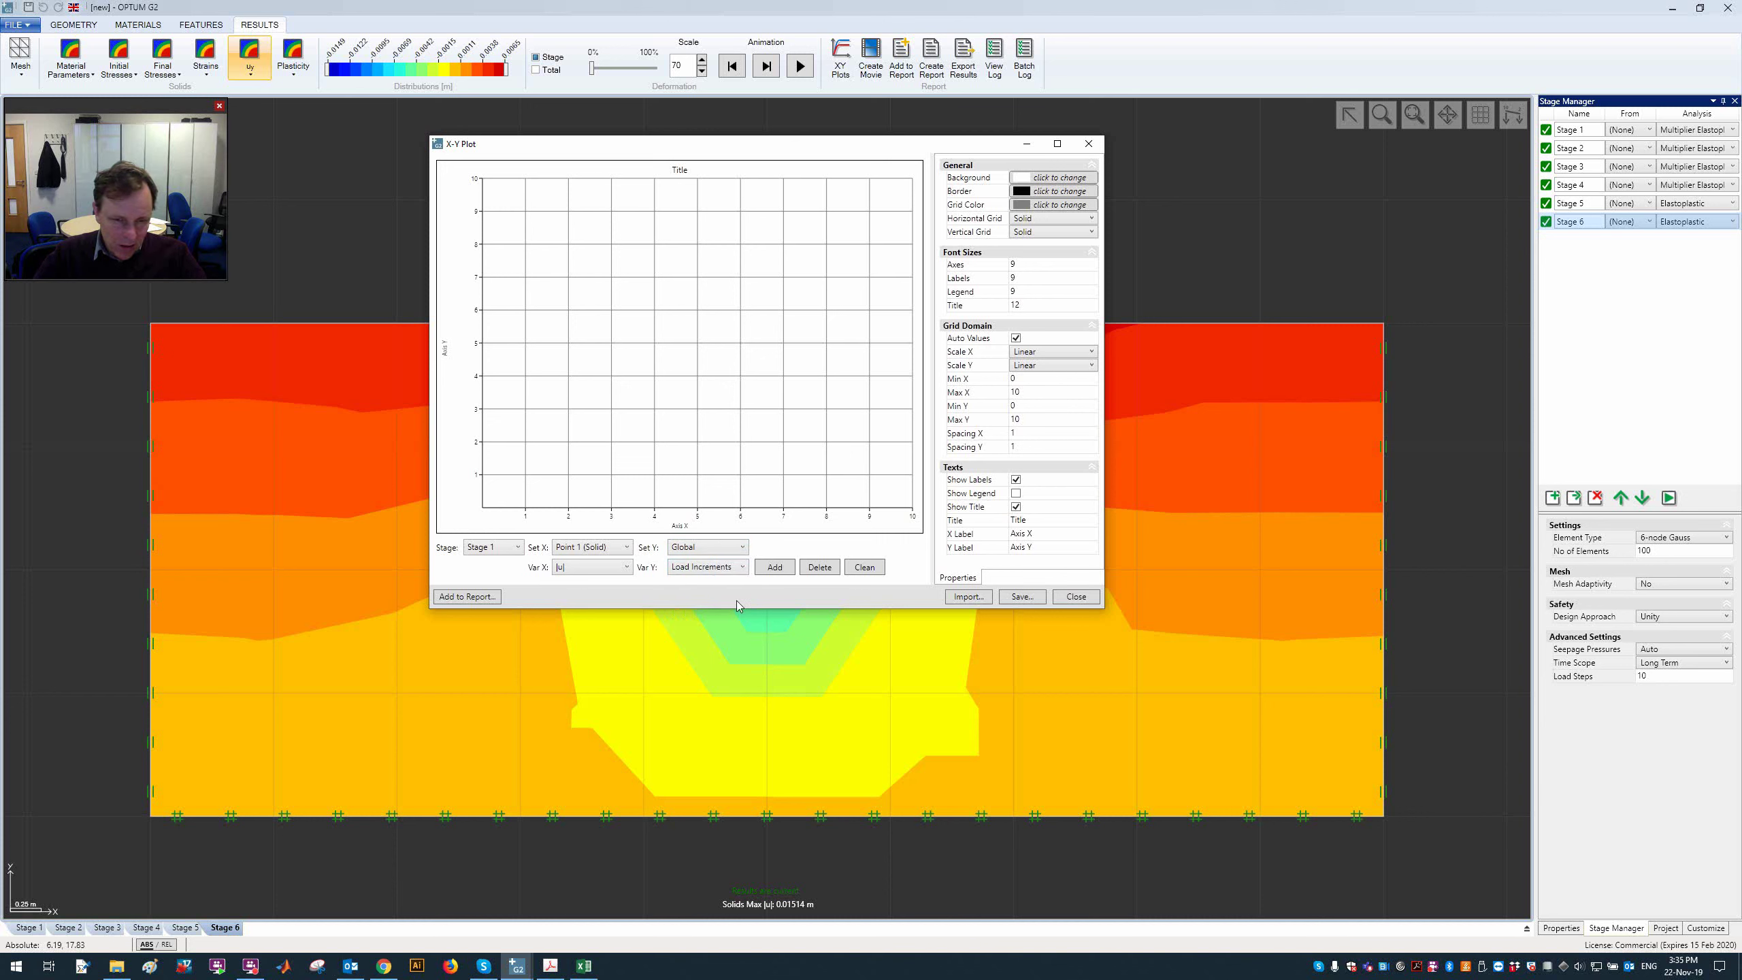
pyautogui.click(775, 567)
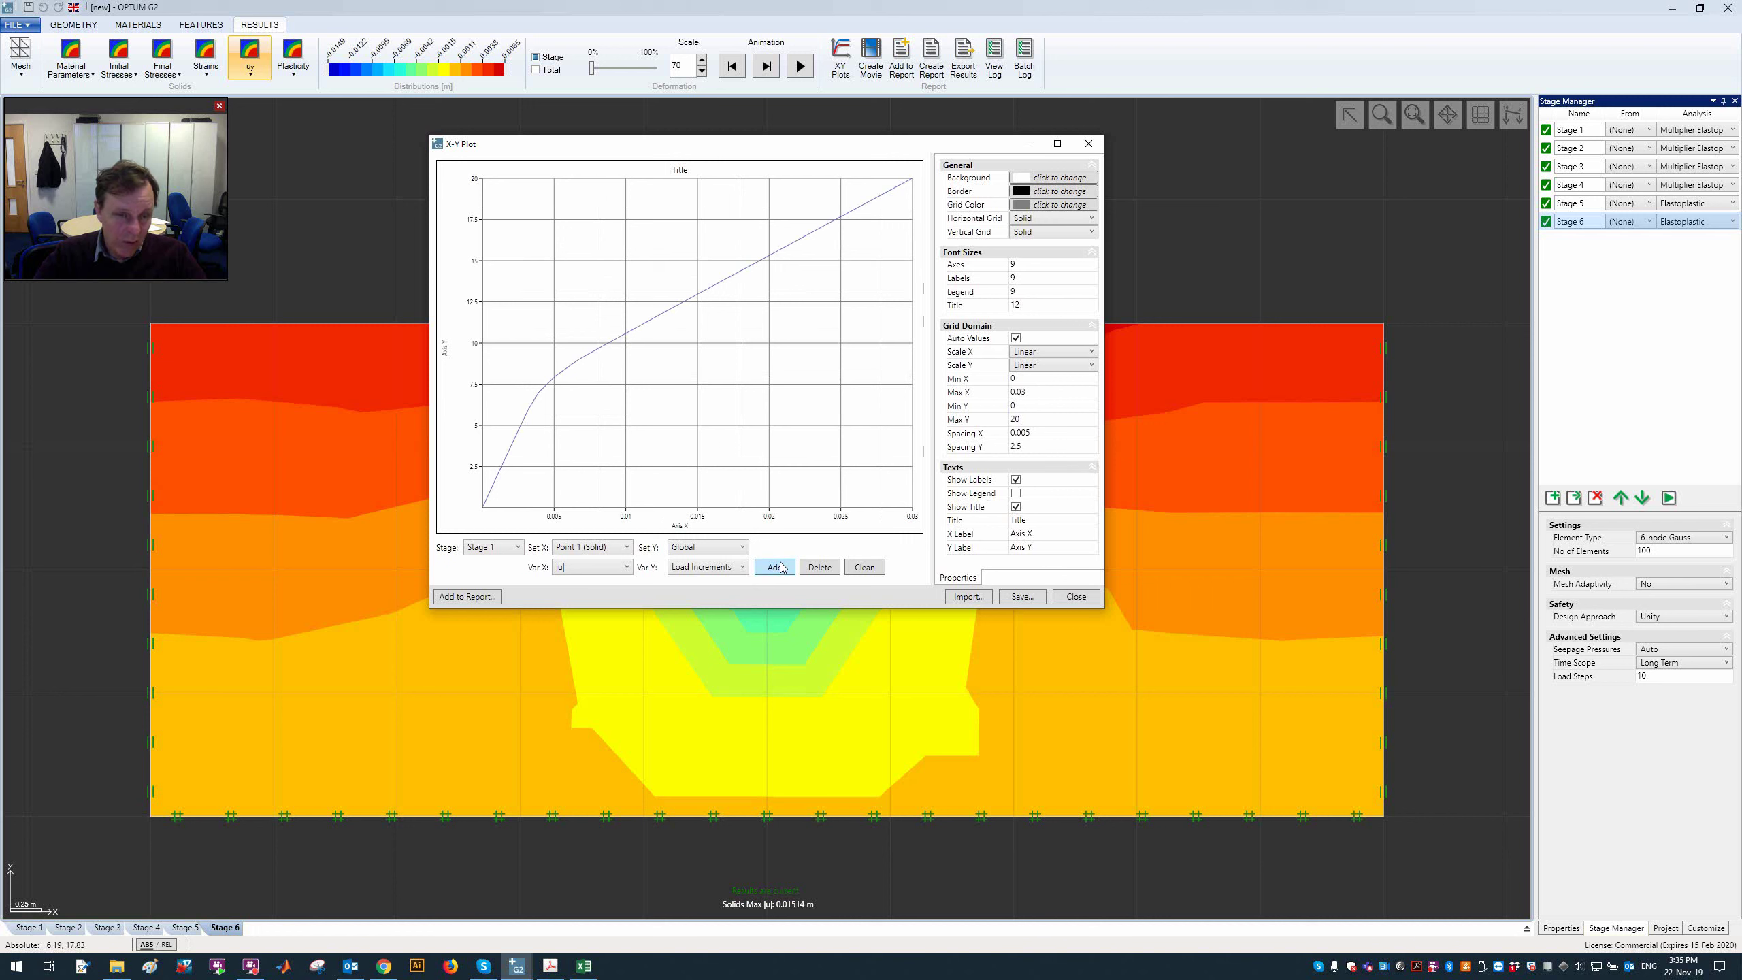
# Step: Change the Y variable to External Work, clean the plot and plot only this curve against |u| for Stage 1
pyautogui.click(742, 567)
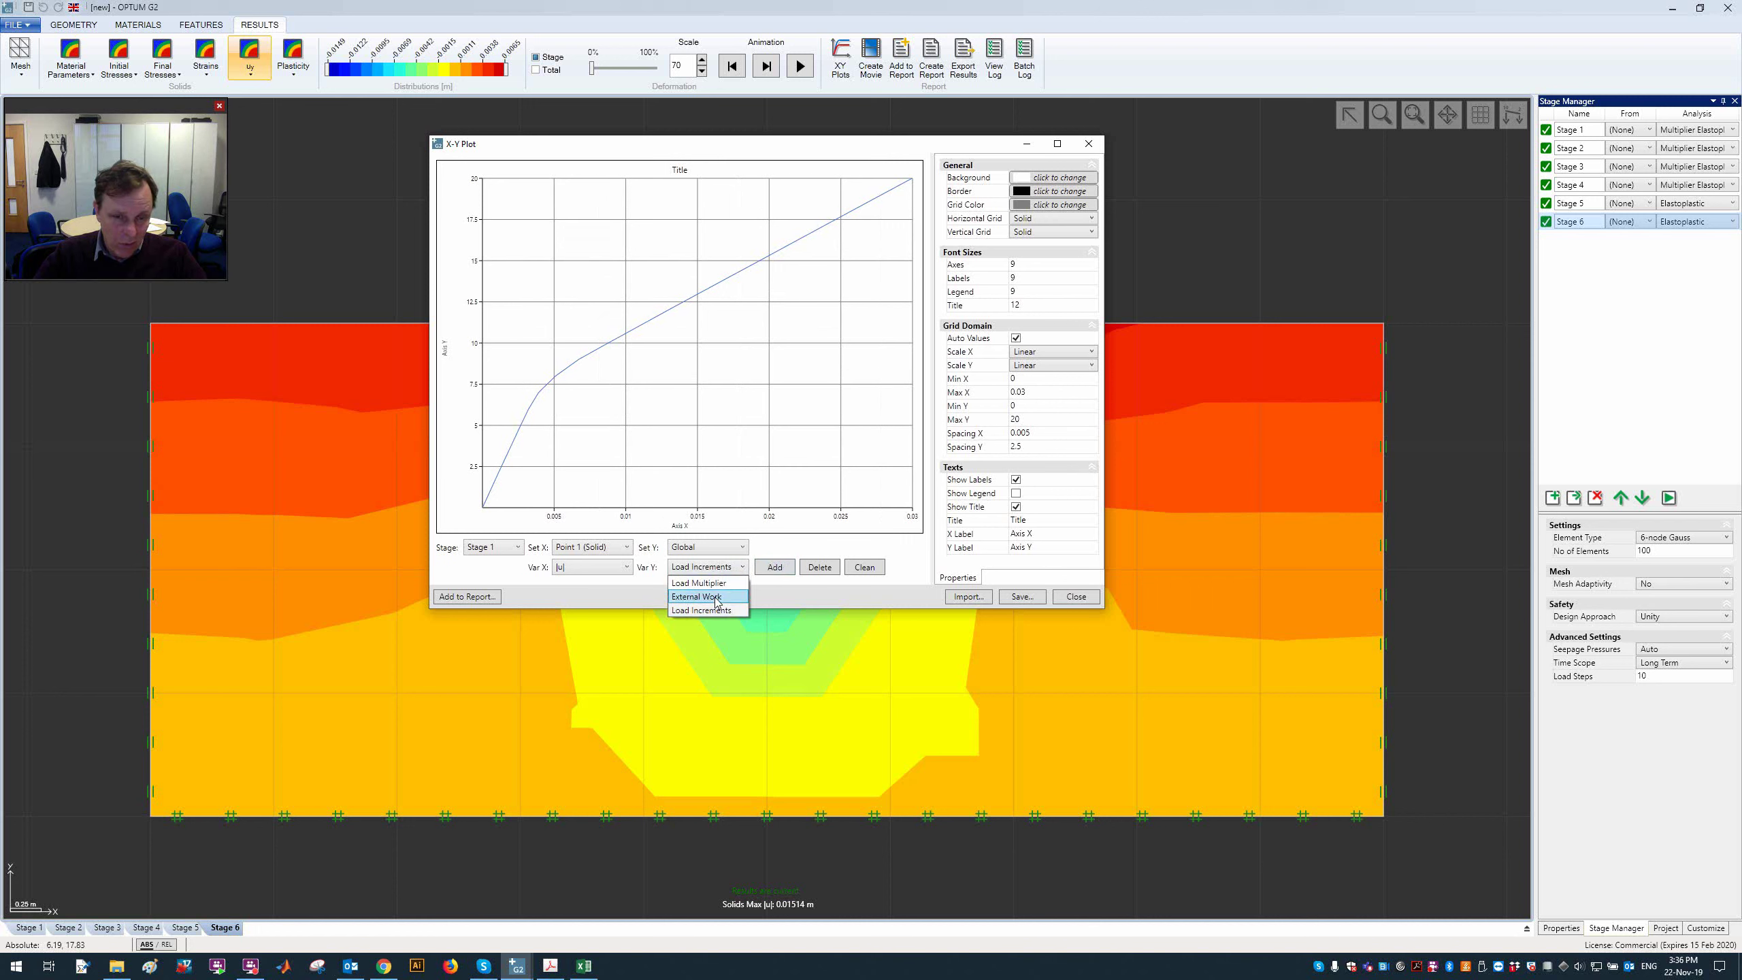
pyautogui.click(706, 602)
pyautogui.click(772, 566)
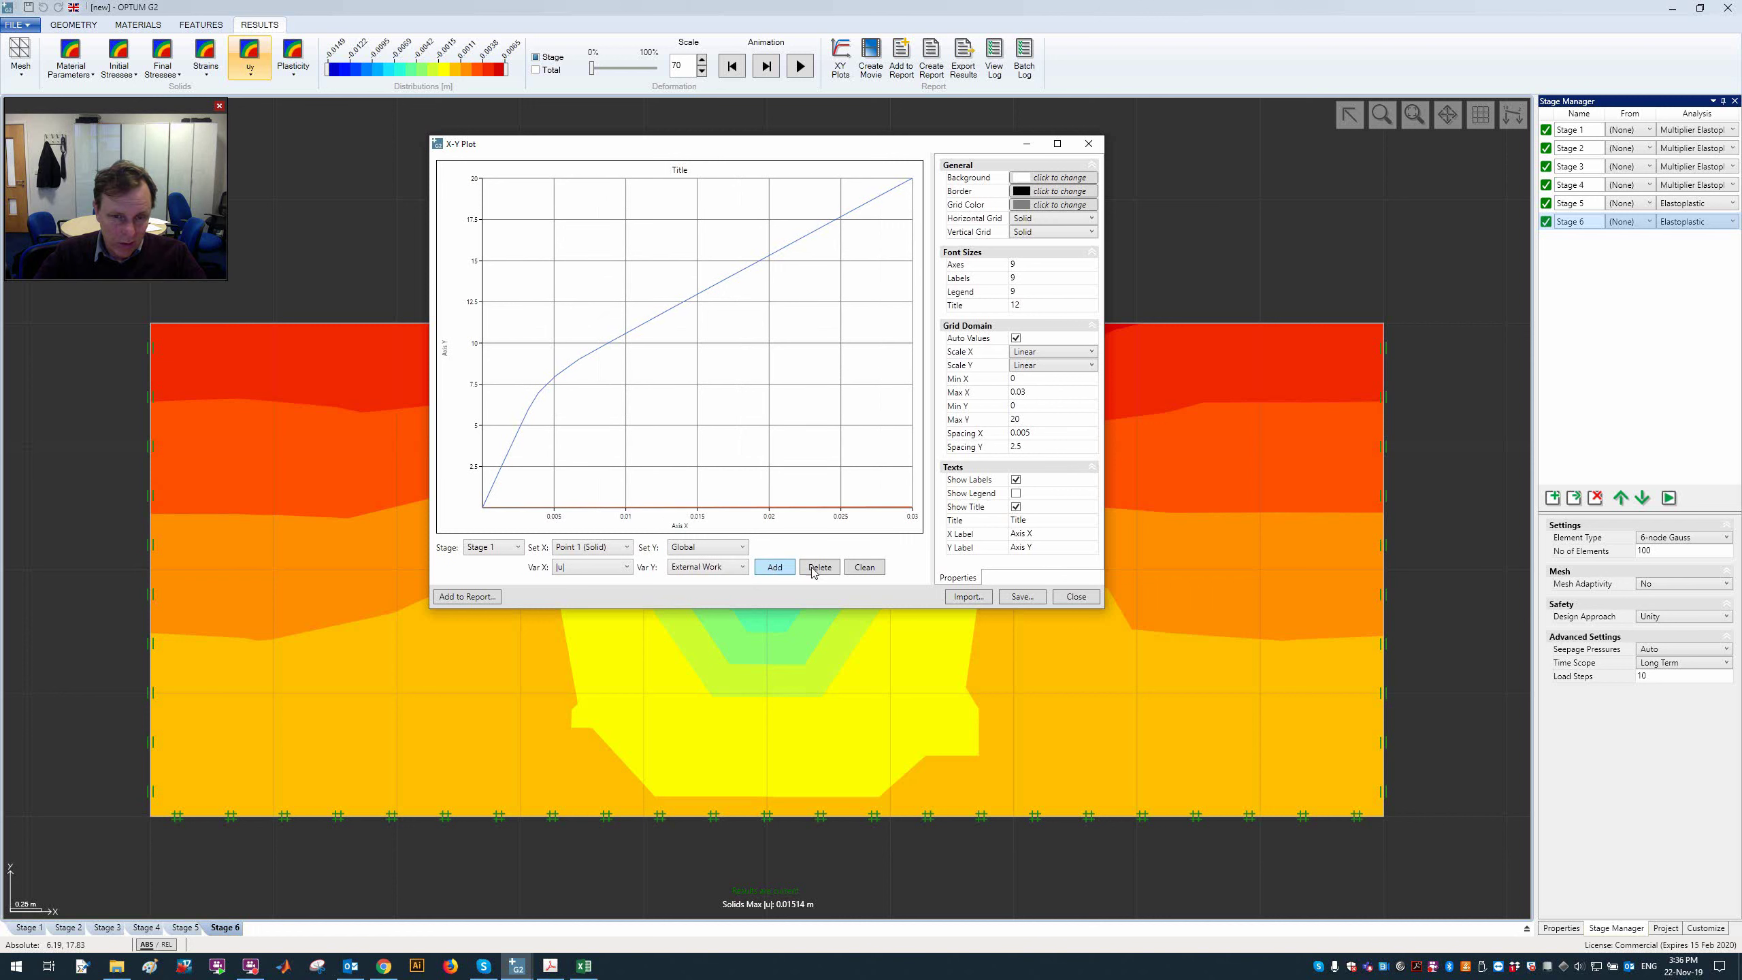
pyautogui.click(864, 567)
pyautogui.click(775, 567)
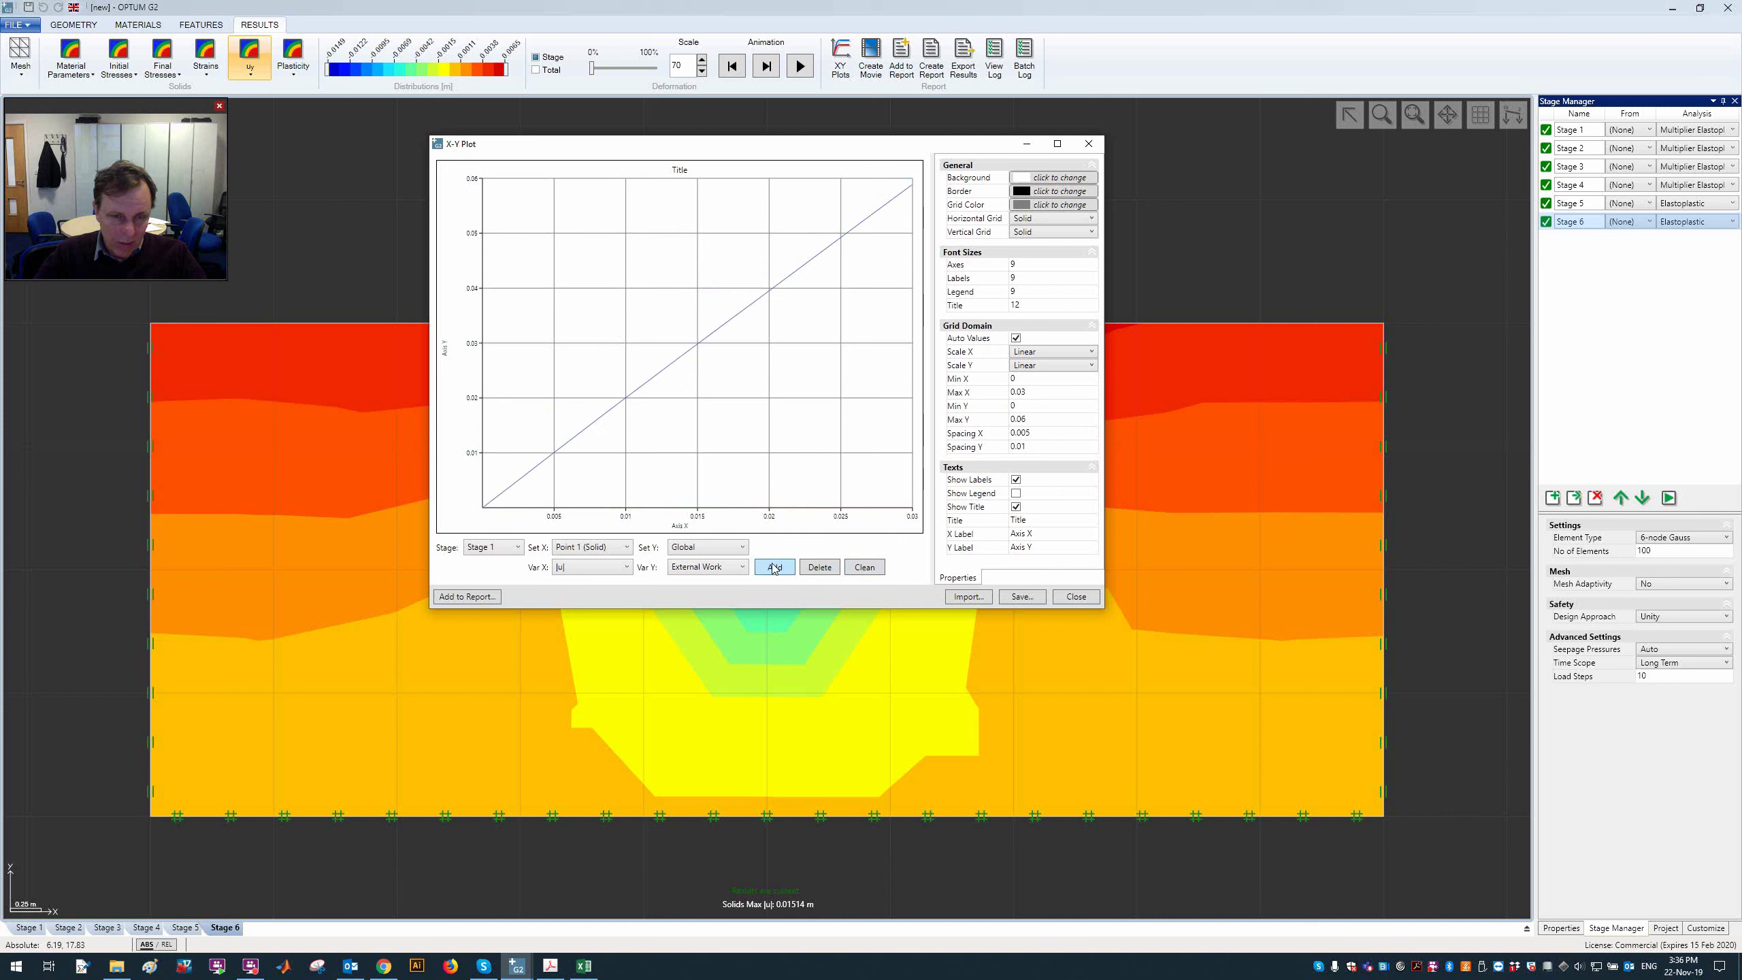
# Step: Change the Y variable to Load Increments, clean the plot and plot only this curve against |u| of Point 1 for Stage 1
pyautogui.click(597, 429)
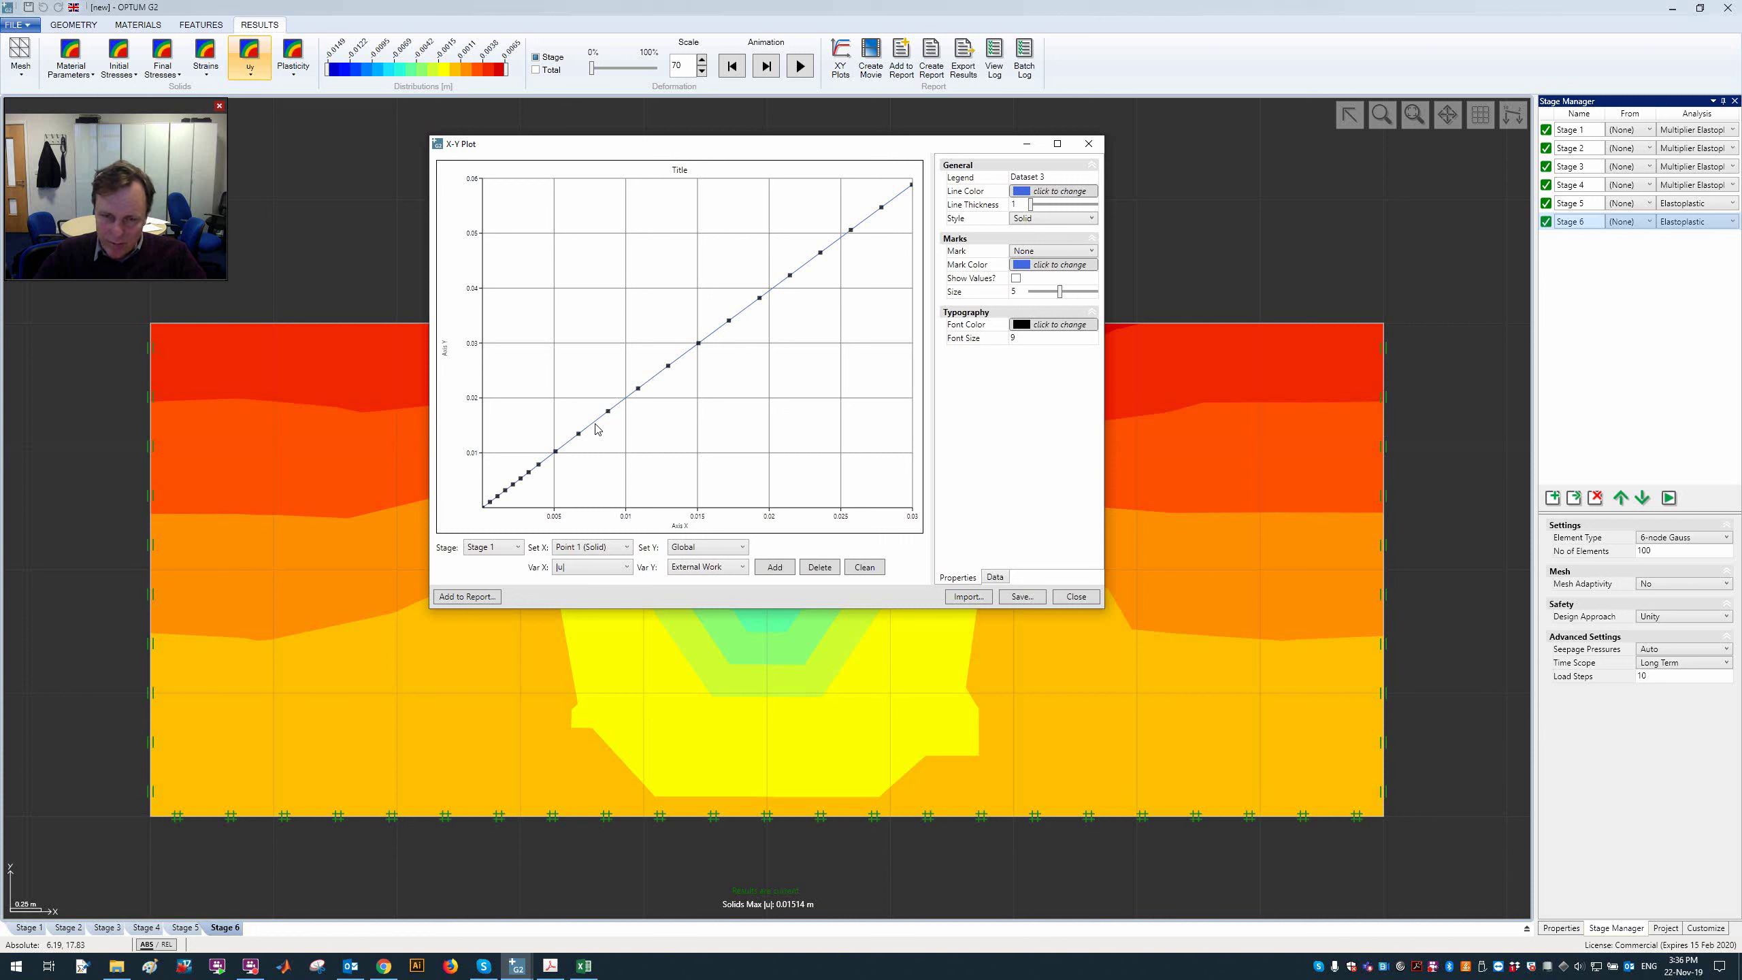
pyautogui.click(721, 569)
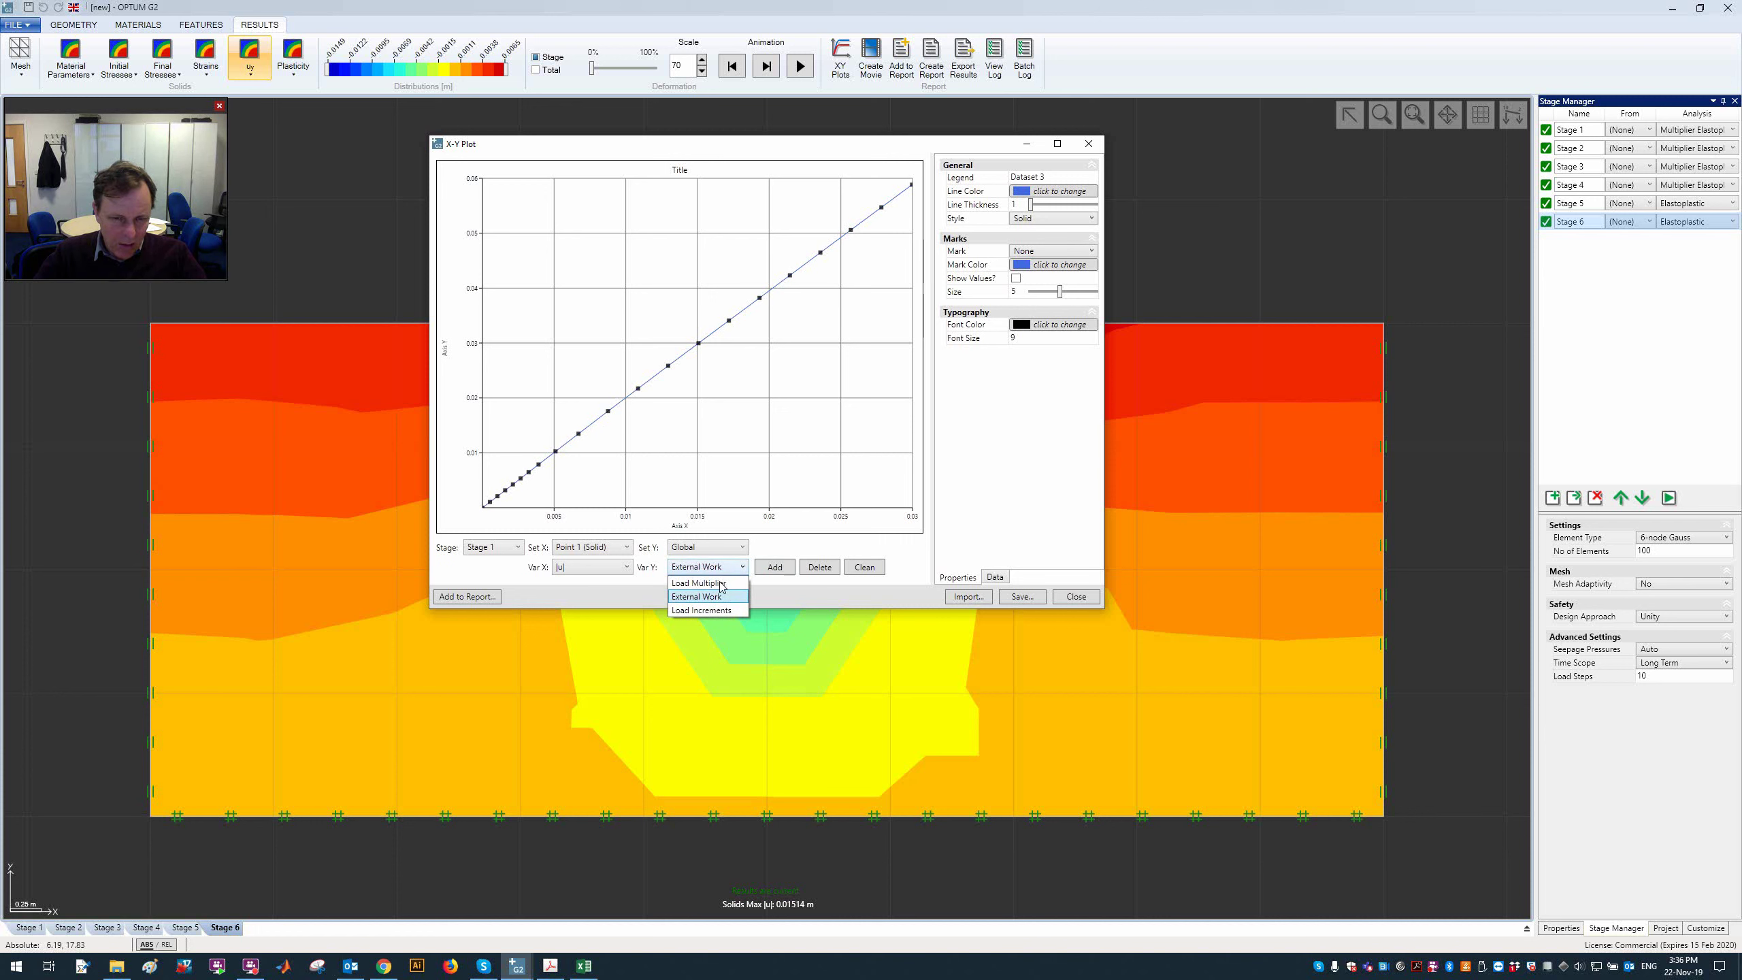
pyautogui.click(735, 601)
pyautogui.click(863, 568)
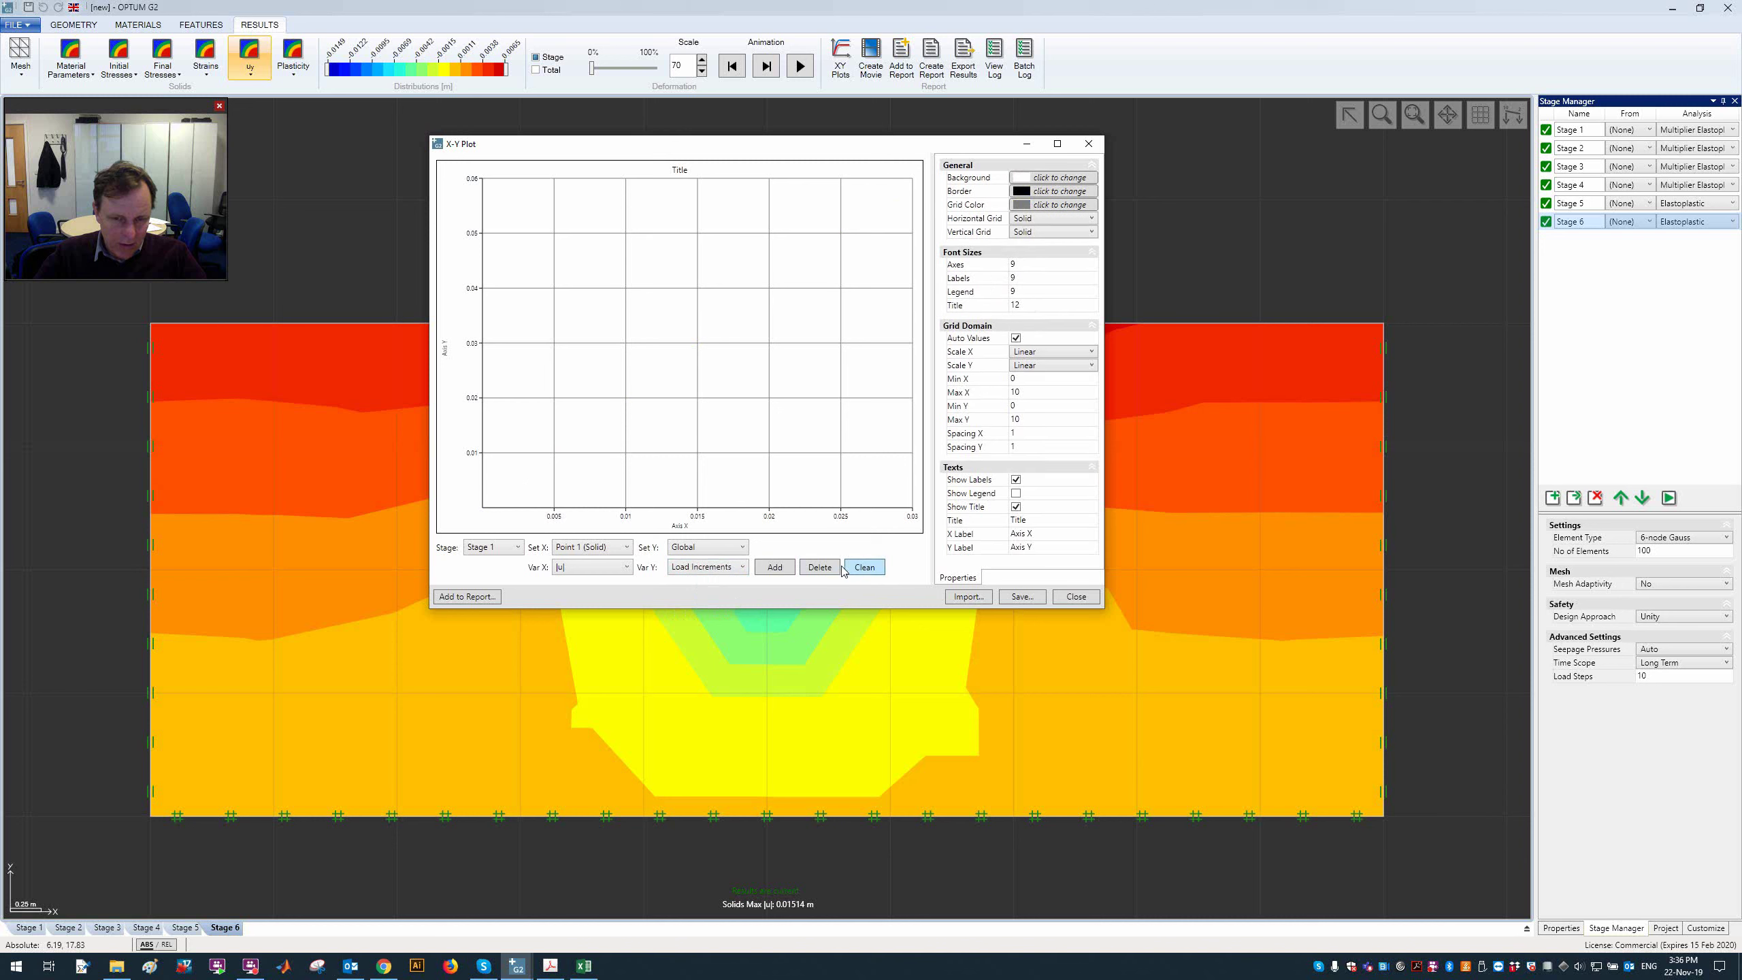
pyautogui.click(783, 568)
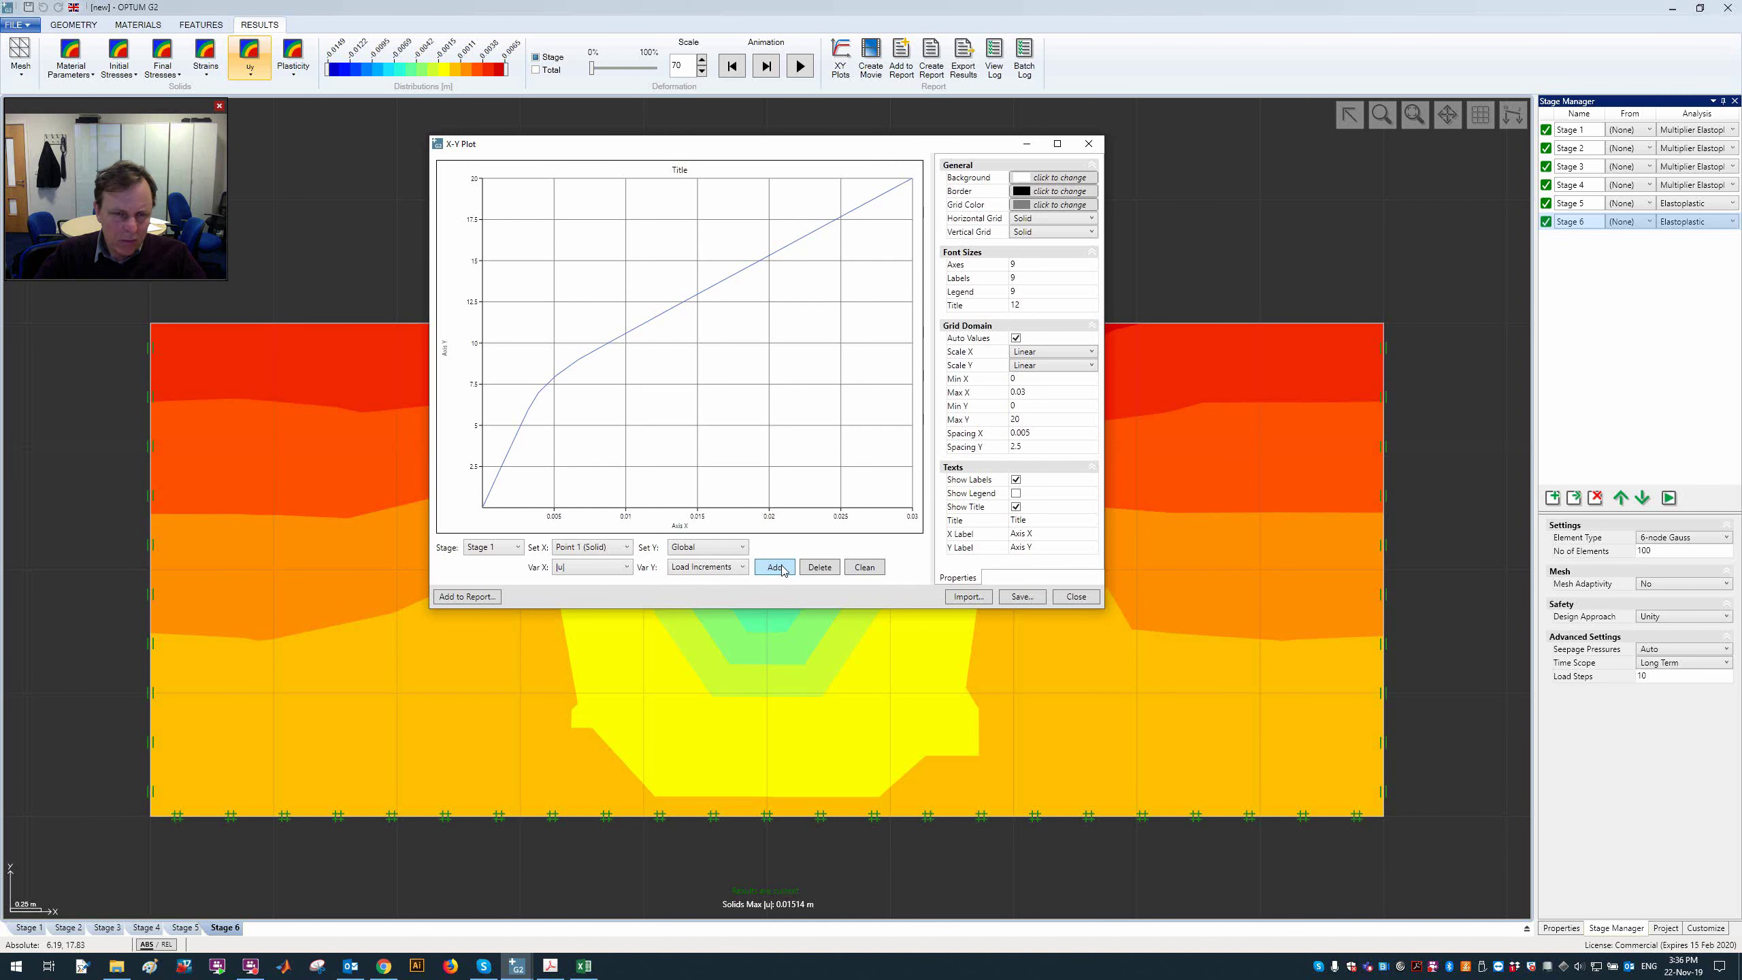
# Step: Clean the plot, plot |u| of Point 1 (Solid) against global Load Increments for Stage 1, and close the X-Y plot without saving
pyautogui.click(864, 568)
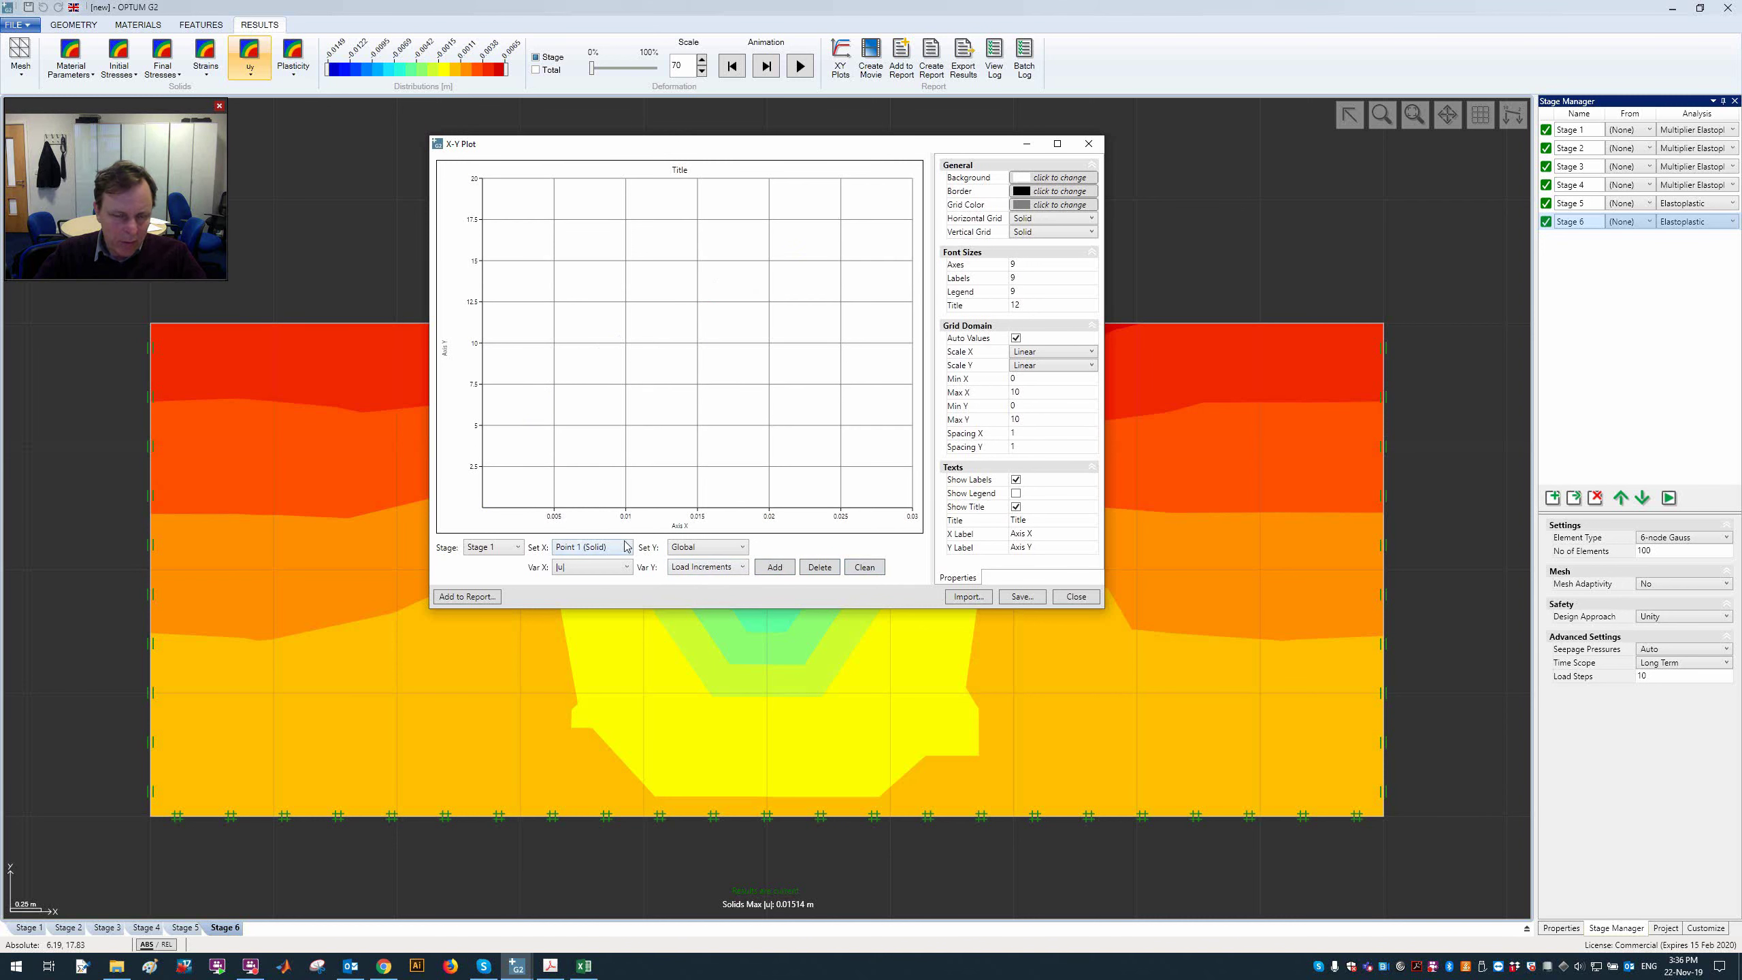
pyautogui.click(625, 547)
pyautogui.click(589, 563)
pyautogui.click(620, 567)
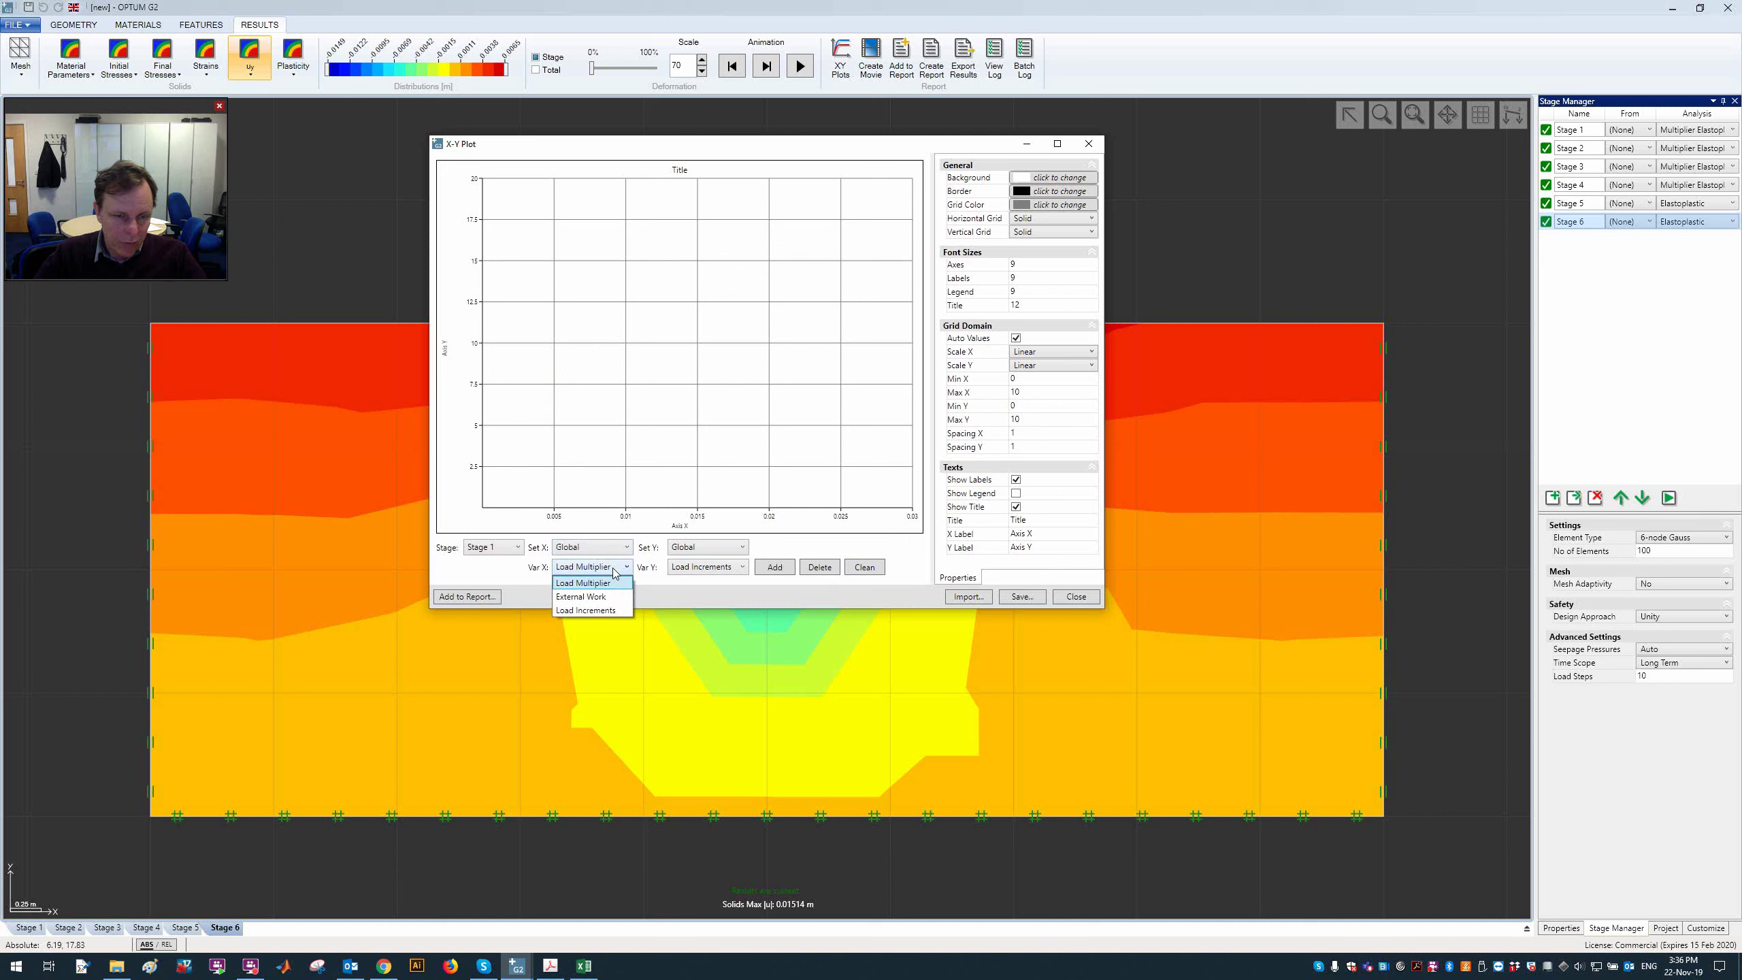
pyautogui.click(607, 609)
pyautogui.click(706, 547)
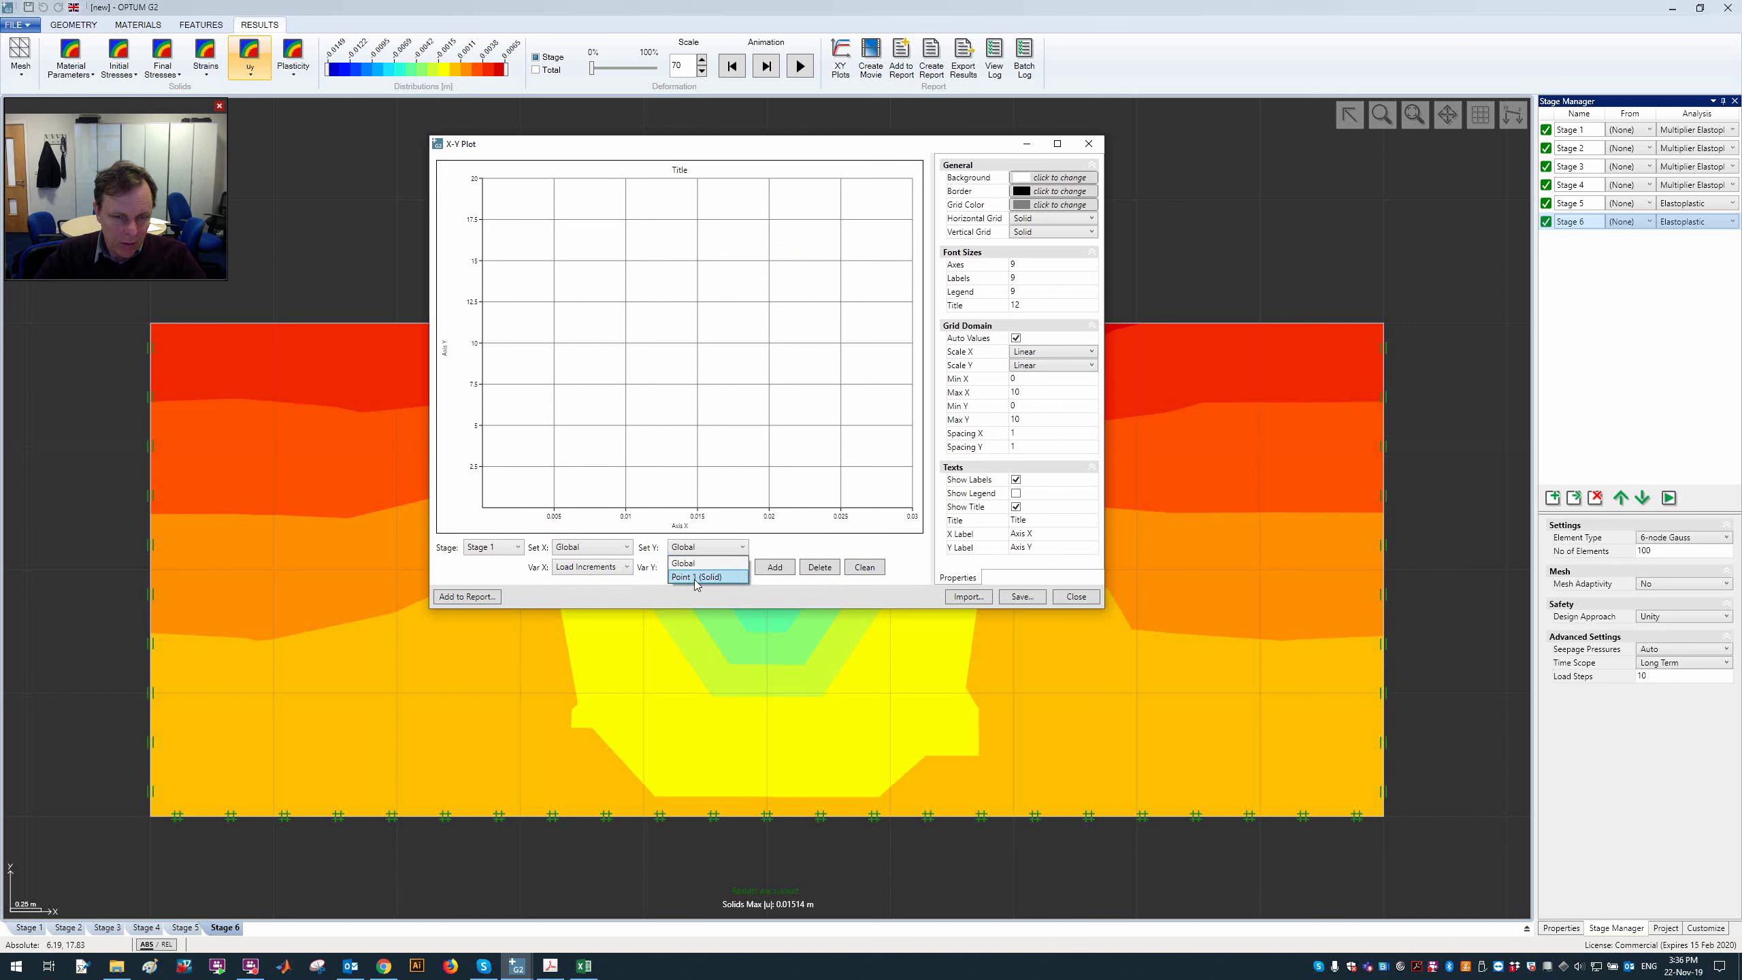
pyautogui.click(693, 575)
pyautogui.click(773, 569)
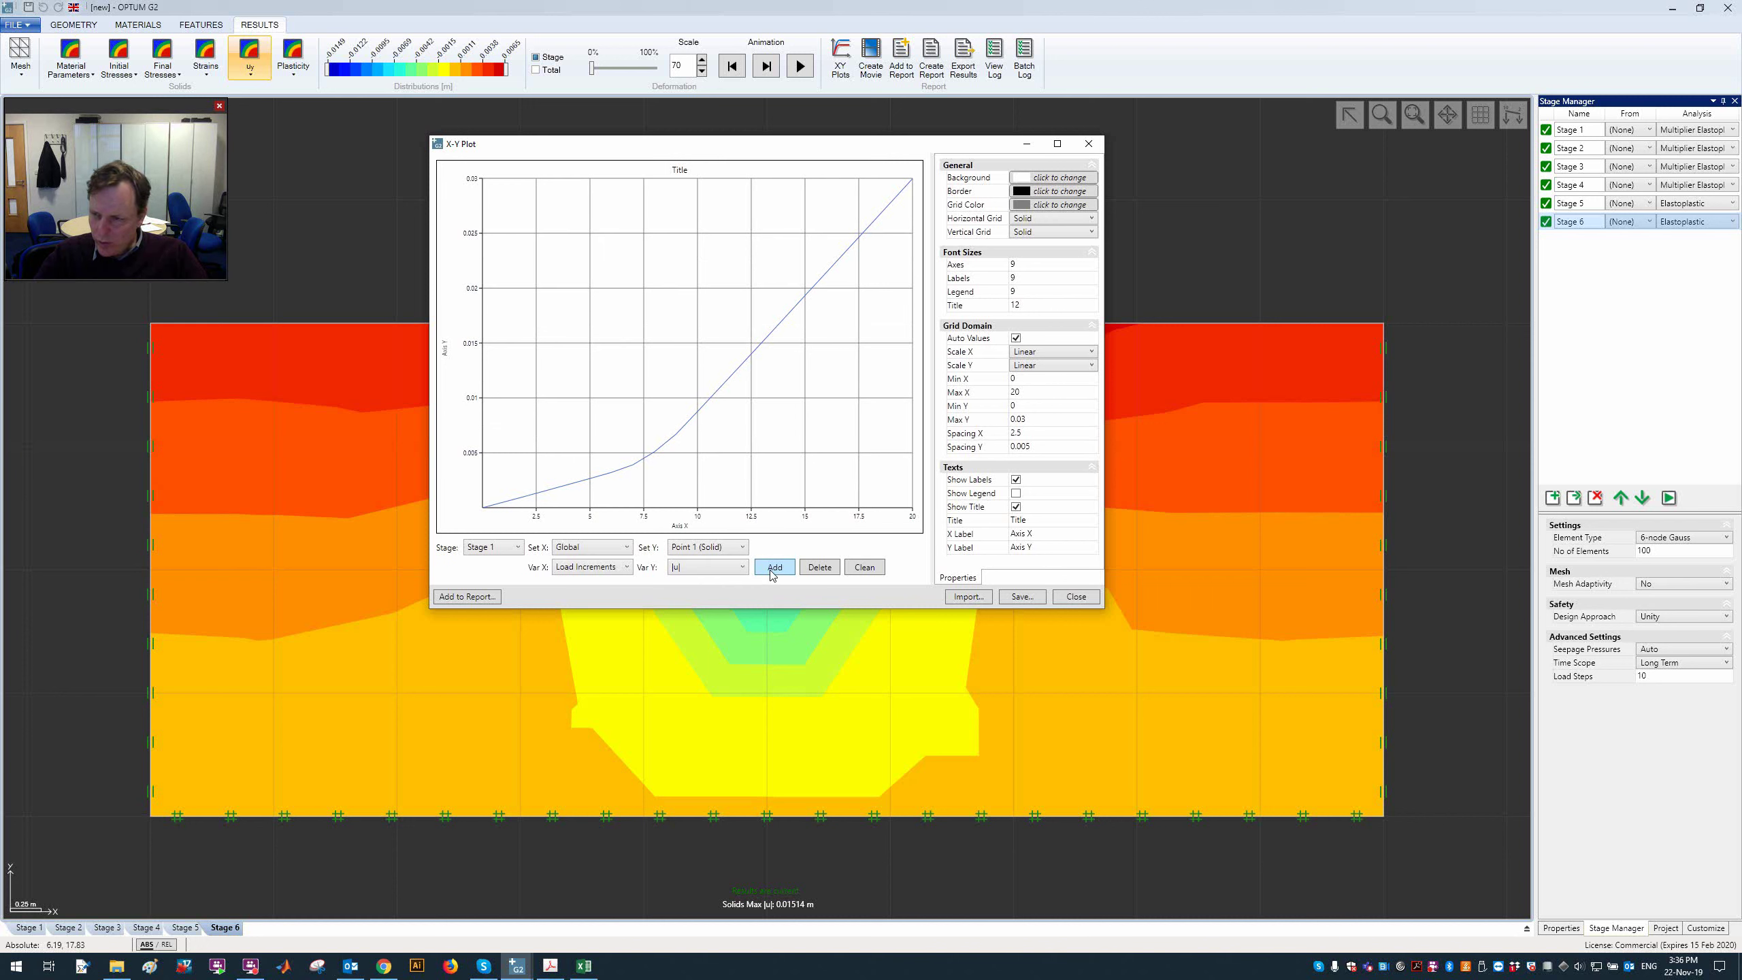
pyautogui.click(1068, 597)
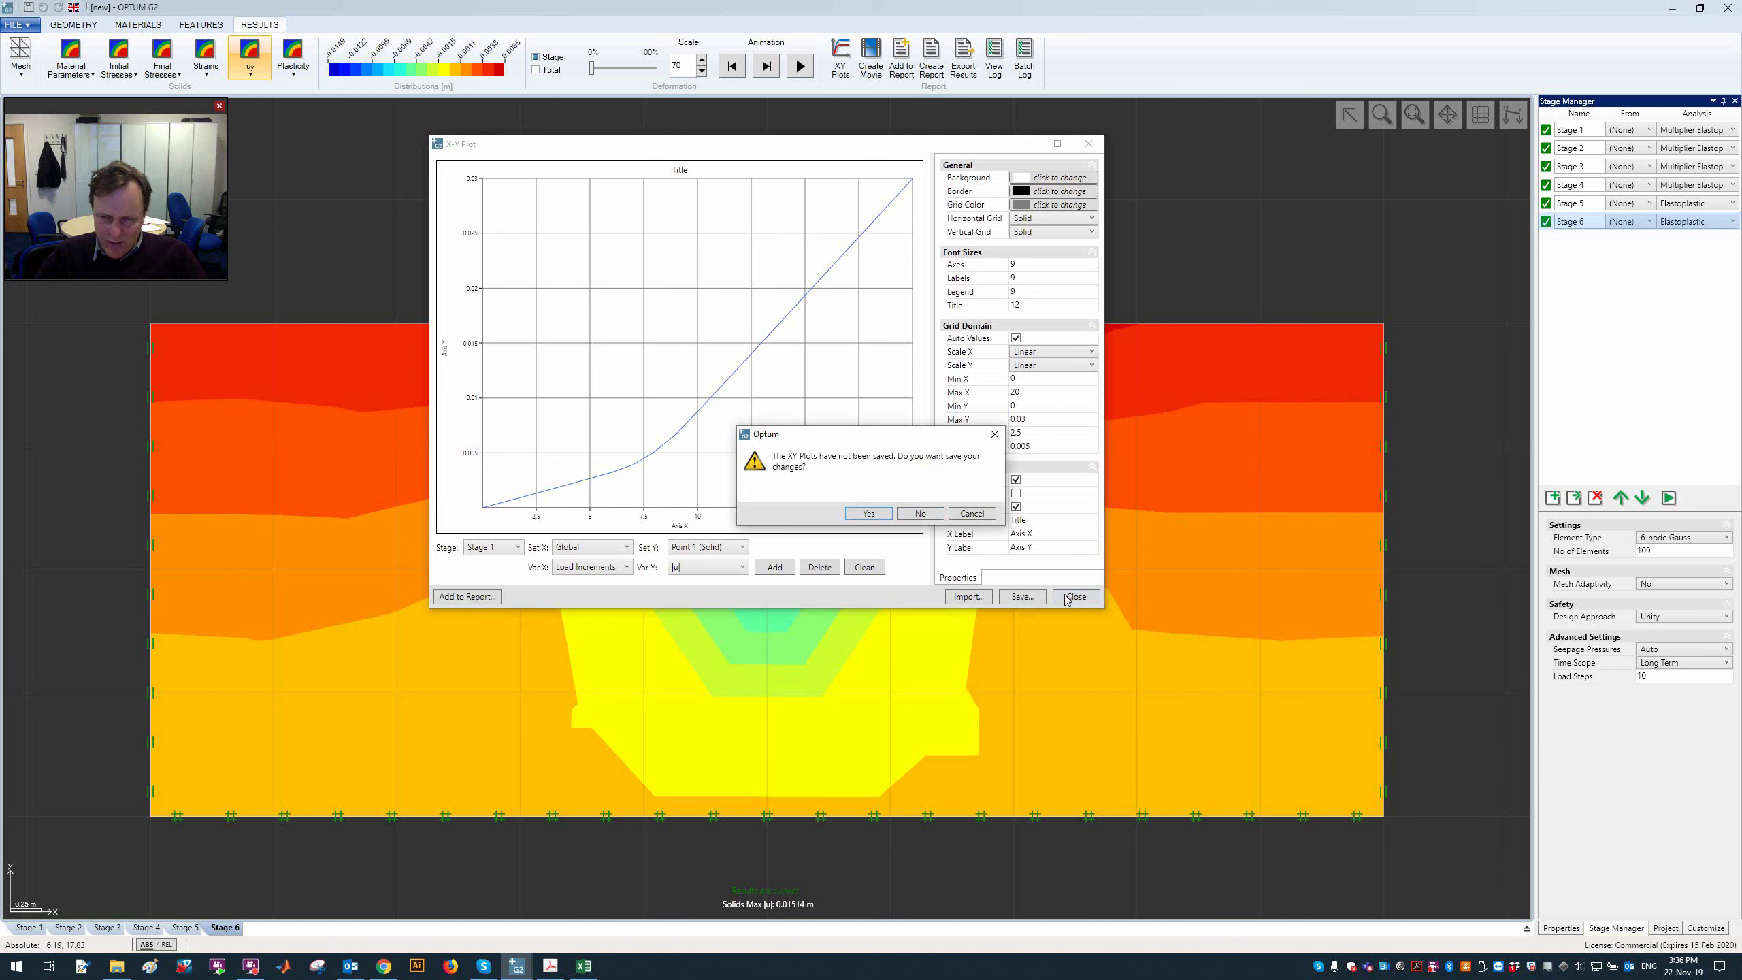
pyautogui.click(921, 514)
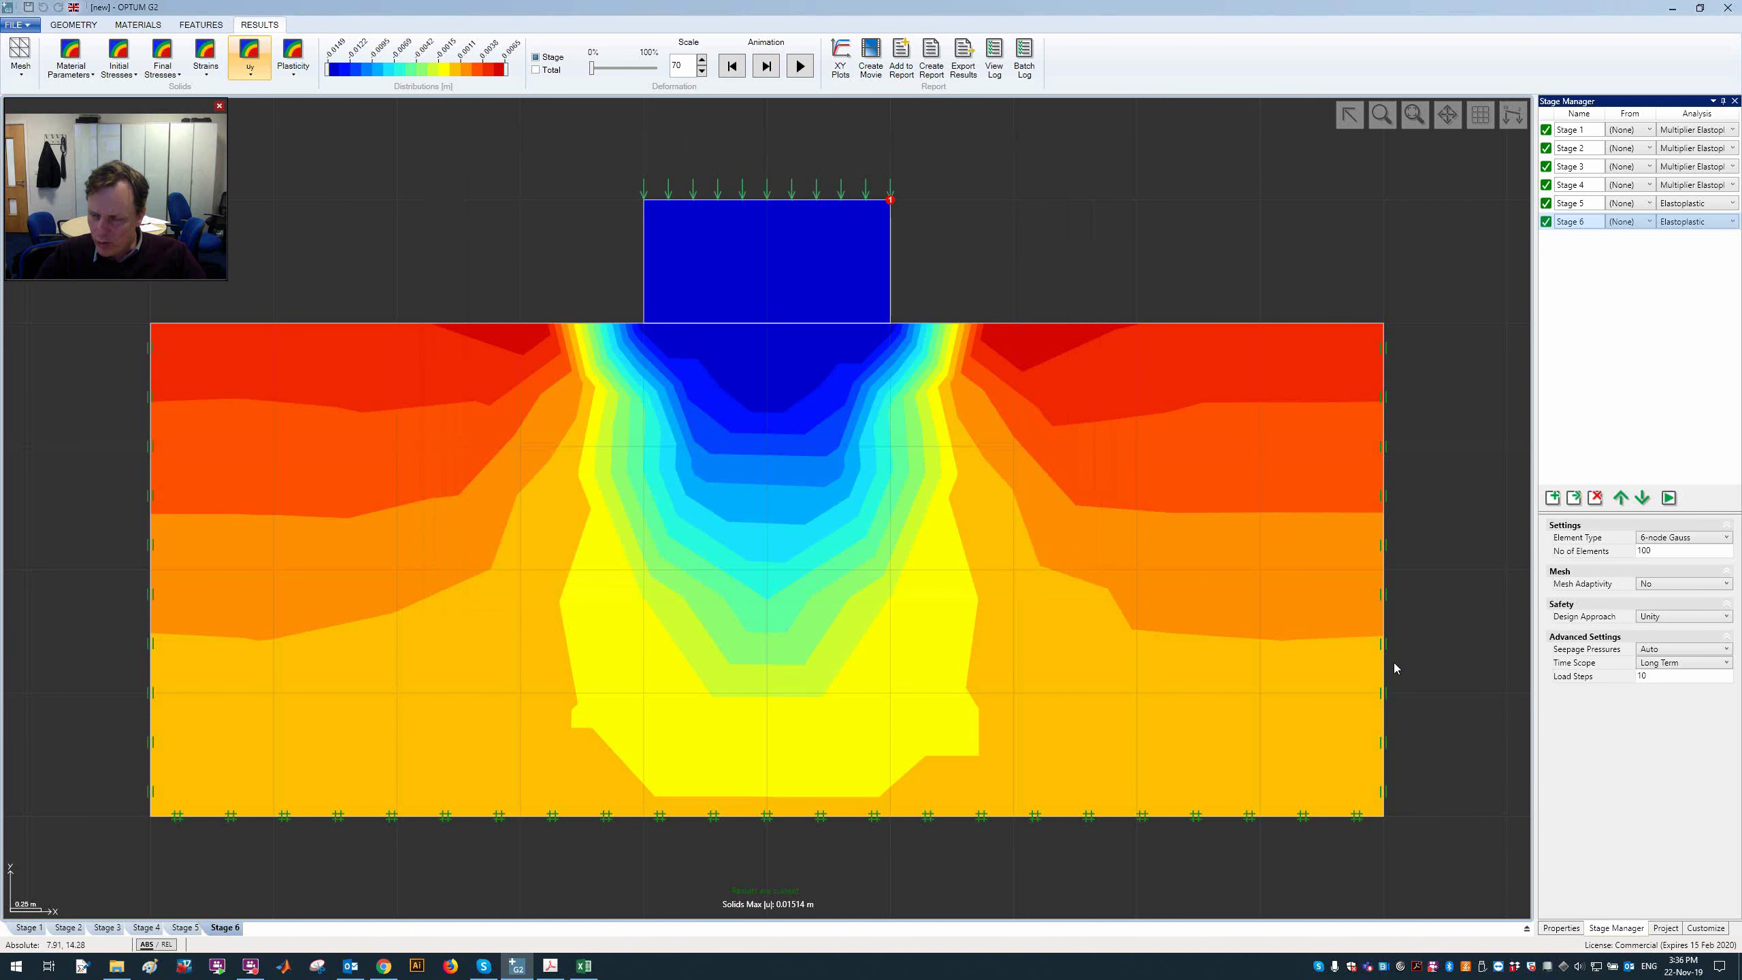
# Step: Duplicate Stage 6 as a new stage and remove the Fixed Distributed Load from the footing's top edge there
pyautogui.click(1575, 201)
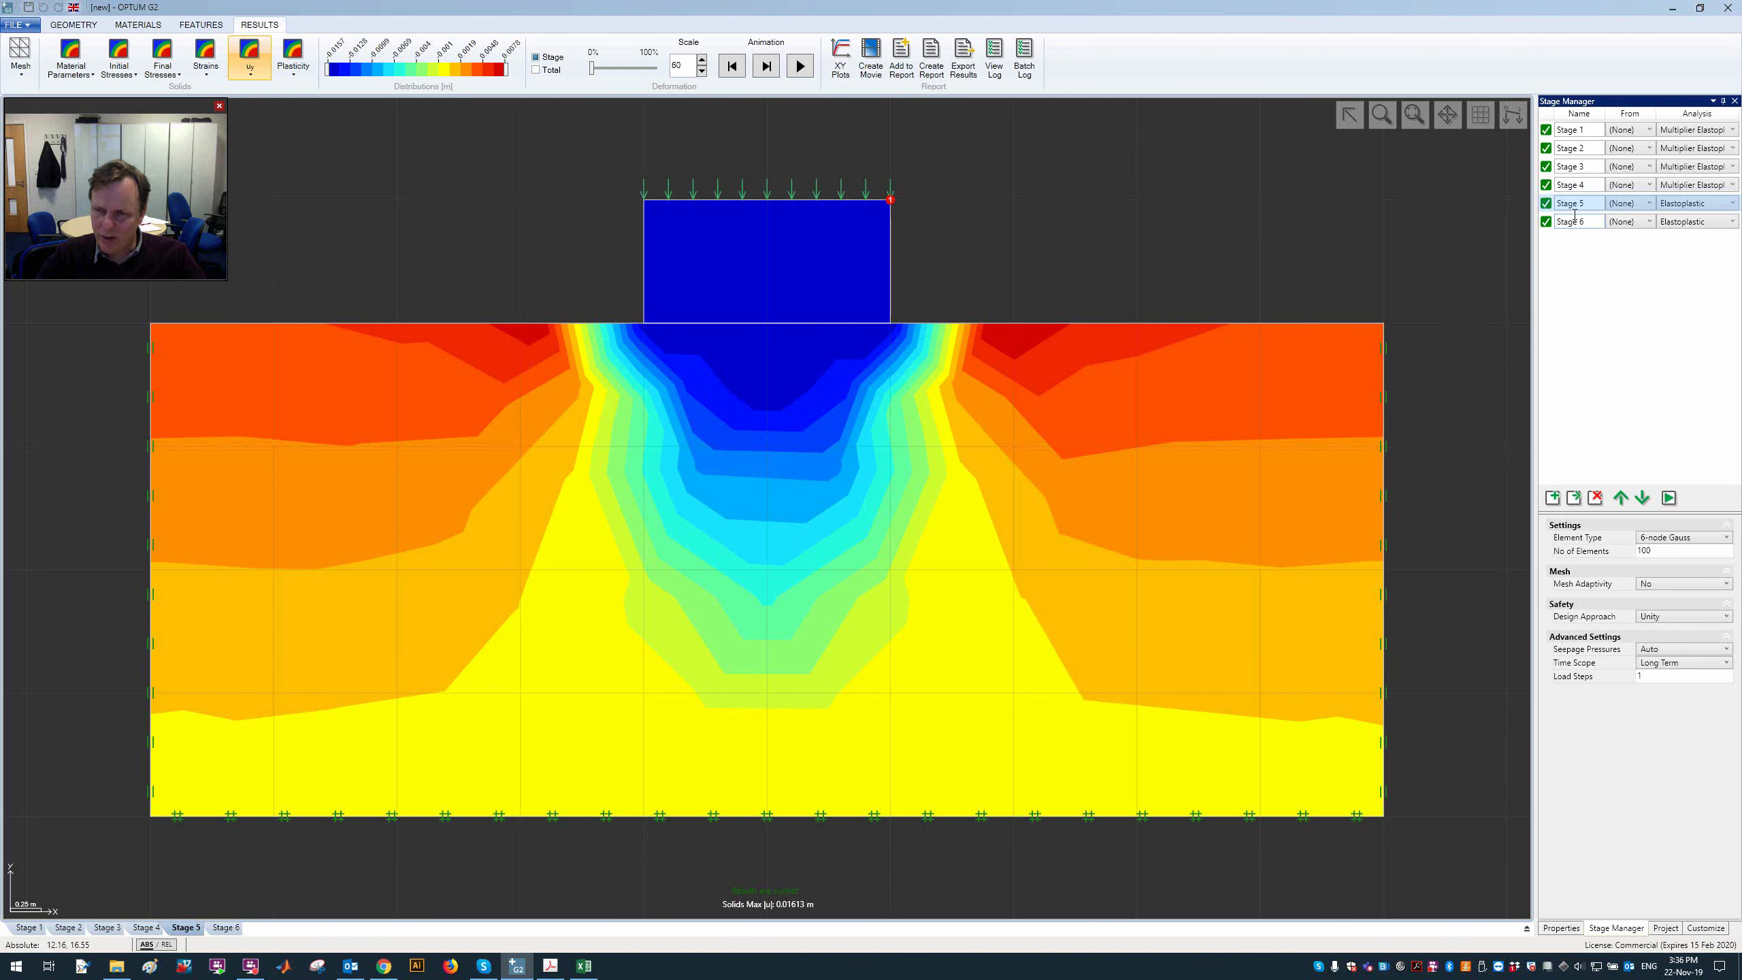
pyautogui.click(1578, 183)
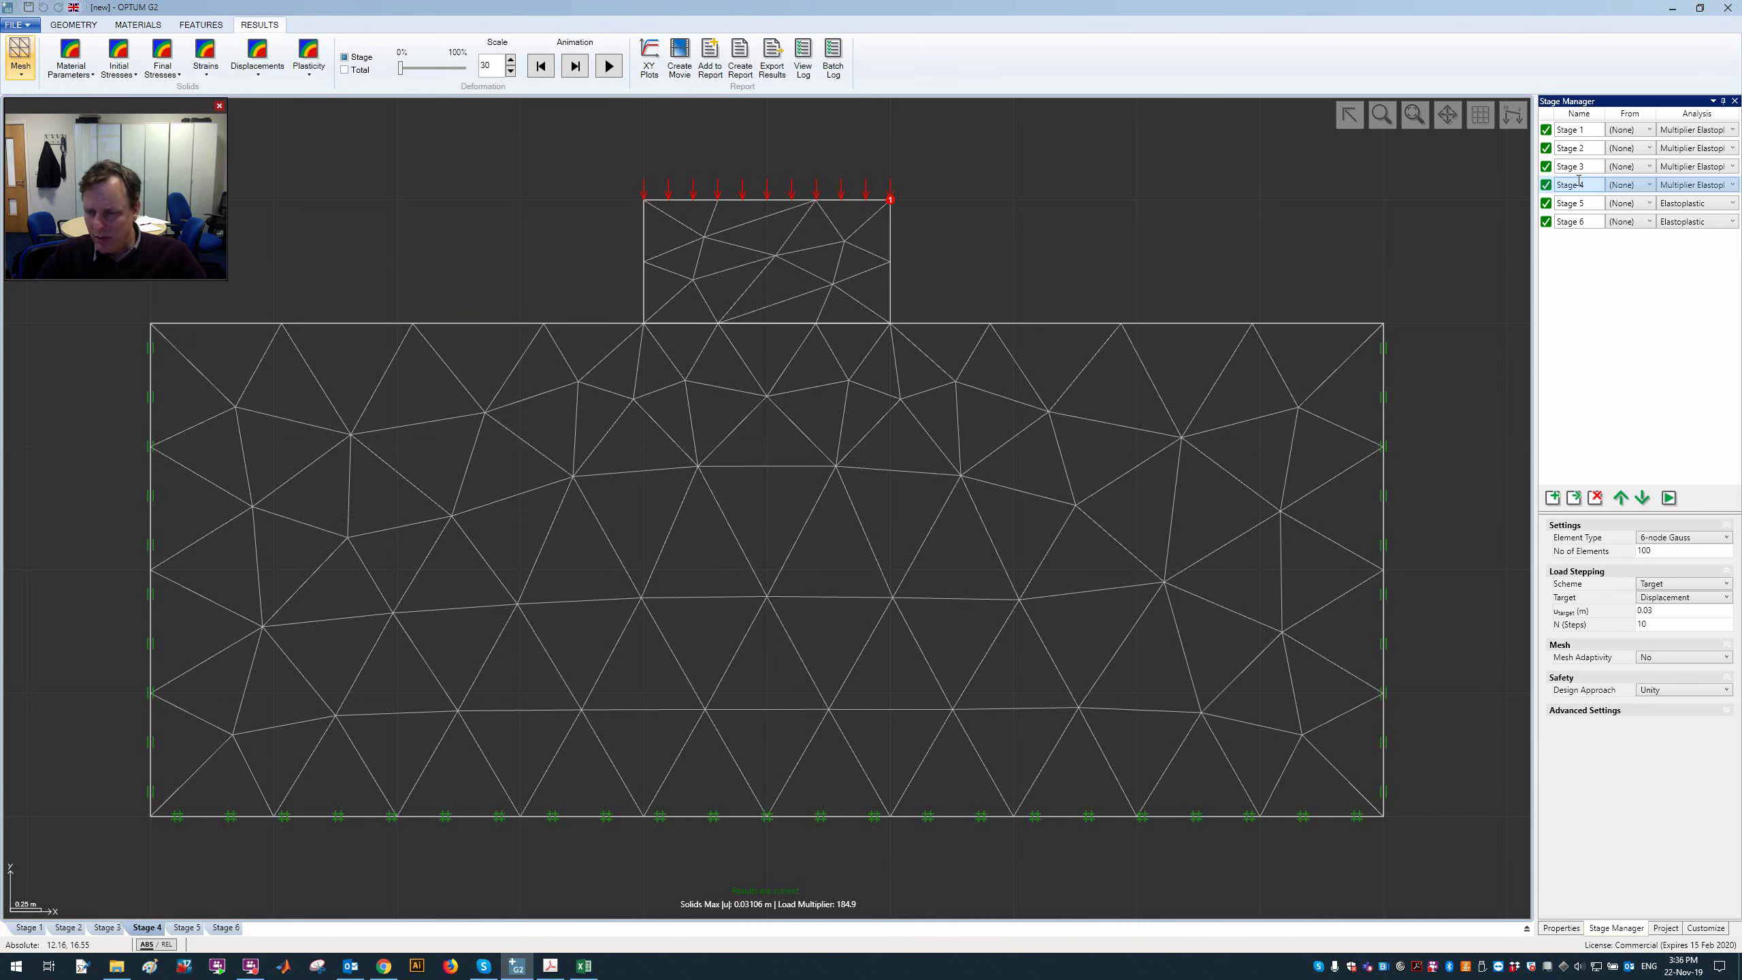
pyautogui.click(1589, 226)
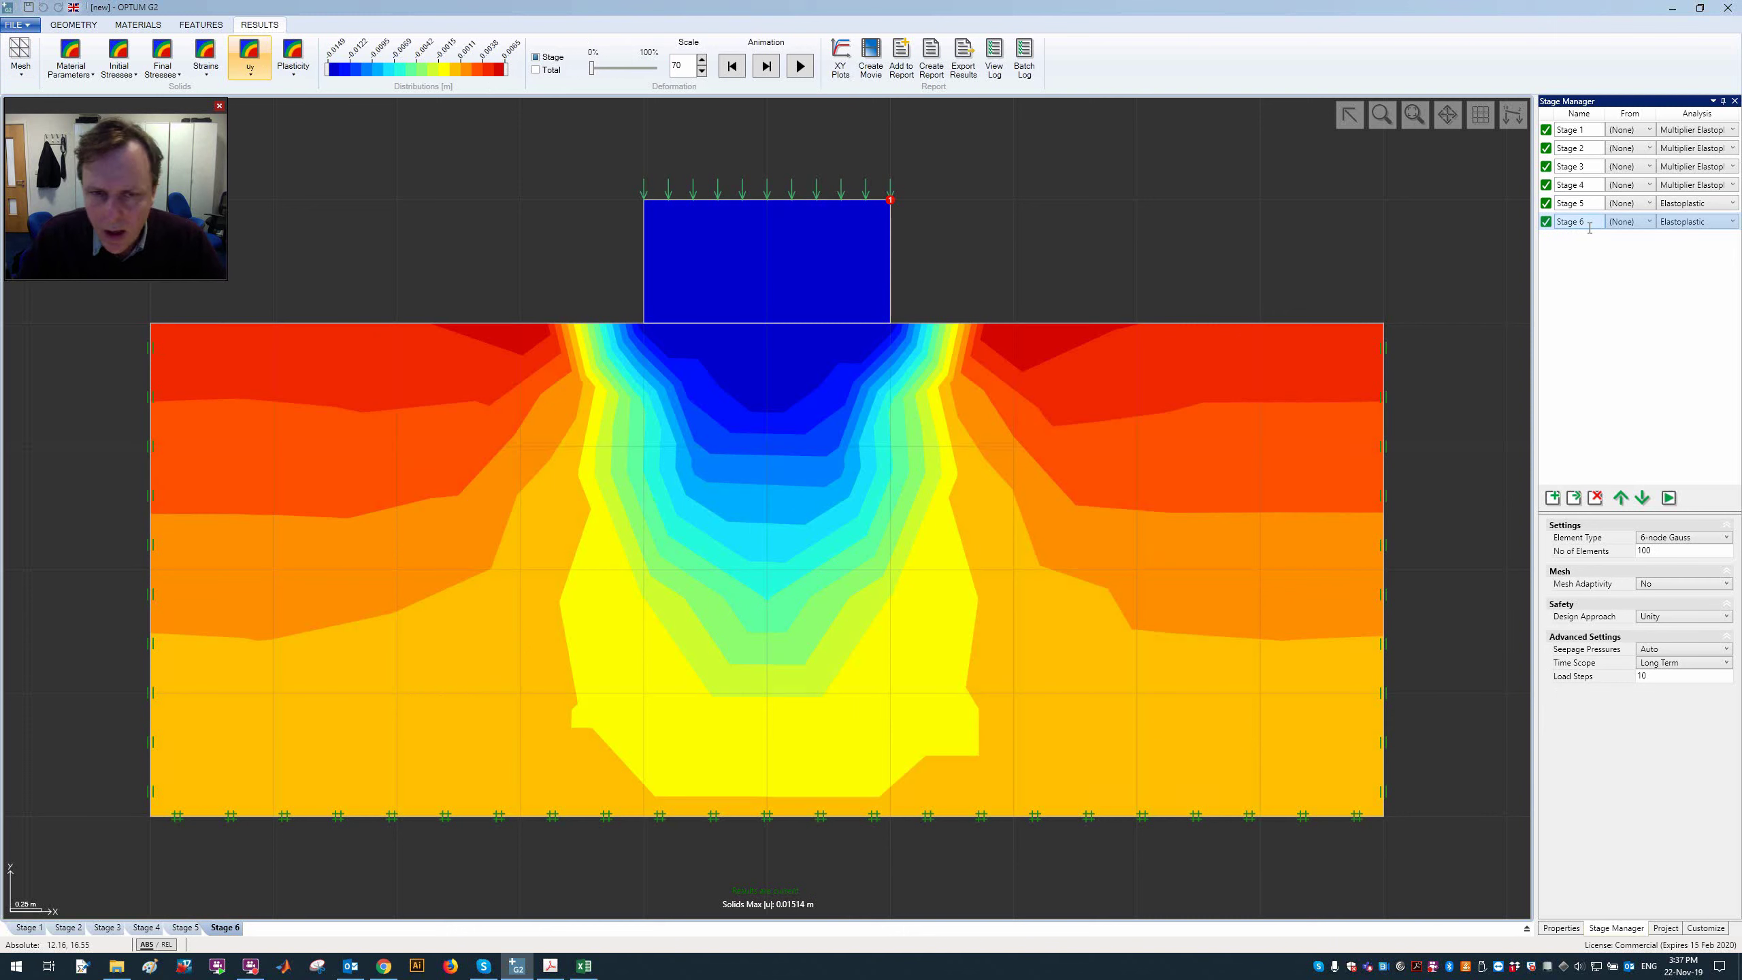
pyautogui.click(1575, 498)
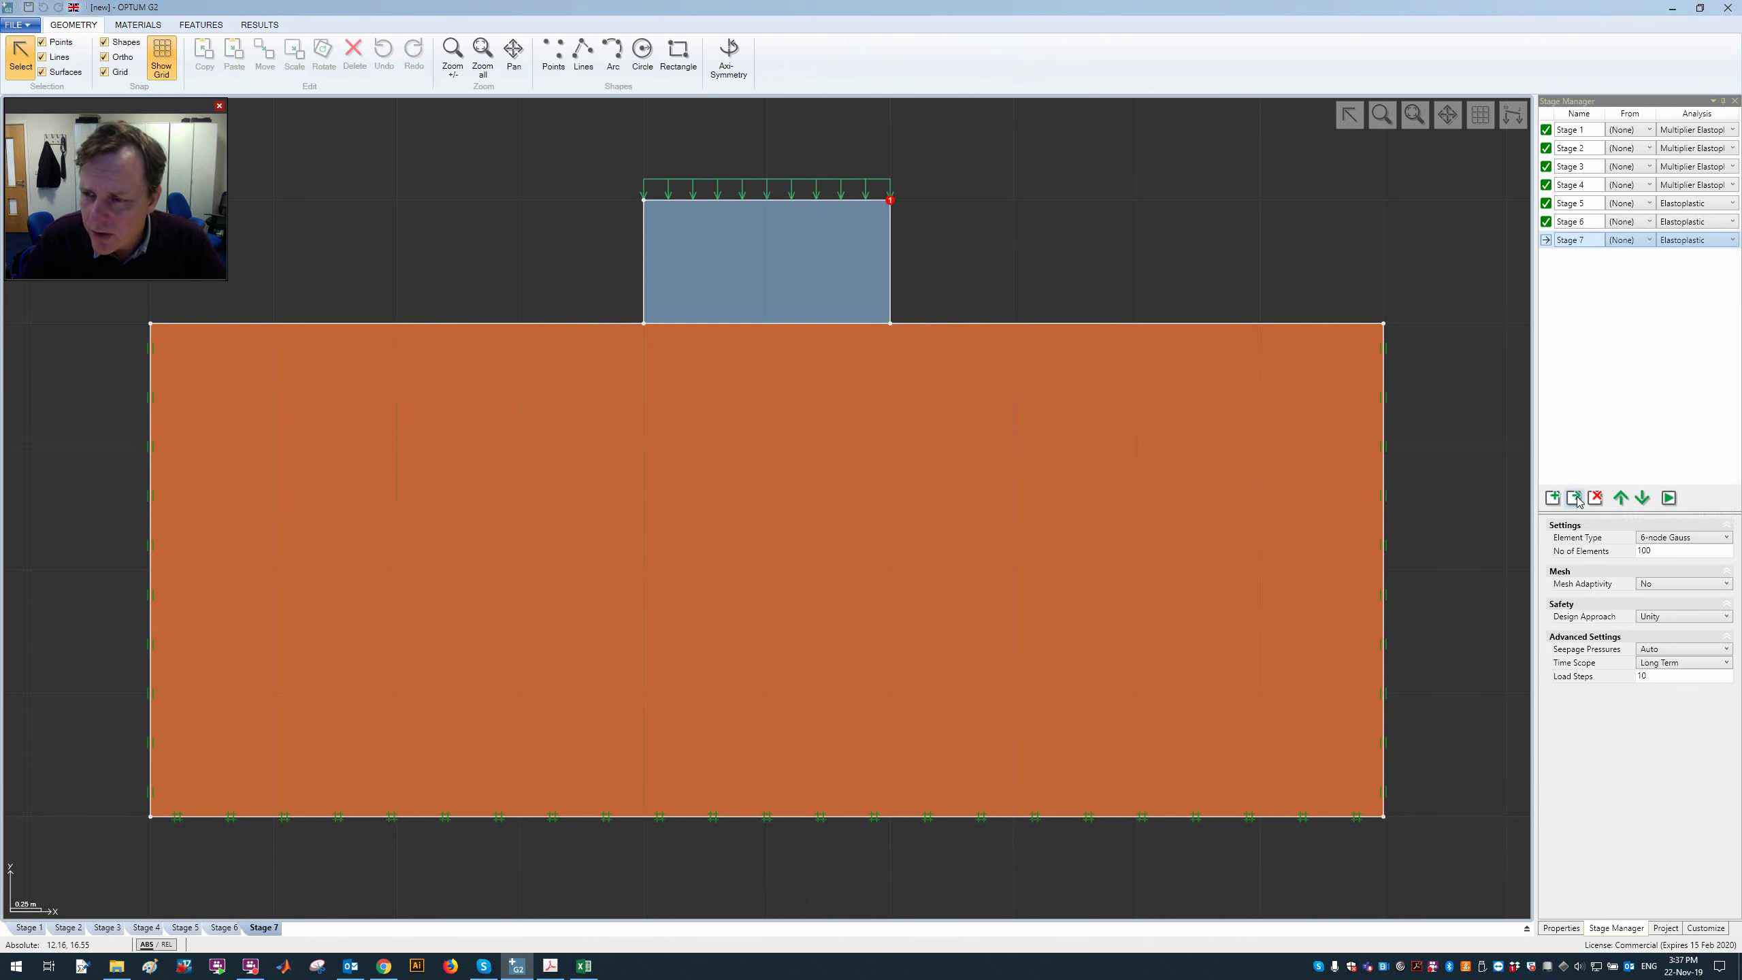
pyautogui.click(823, 200)
pyautogui.rightClick(824, 200)
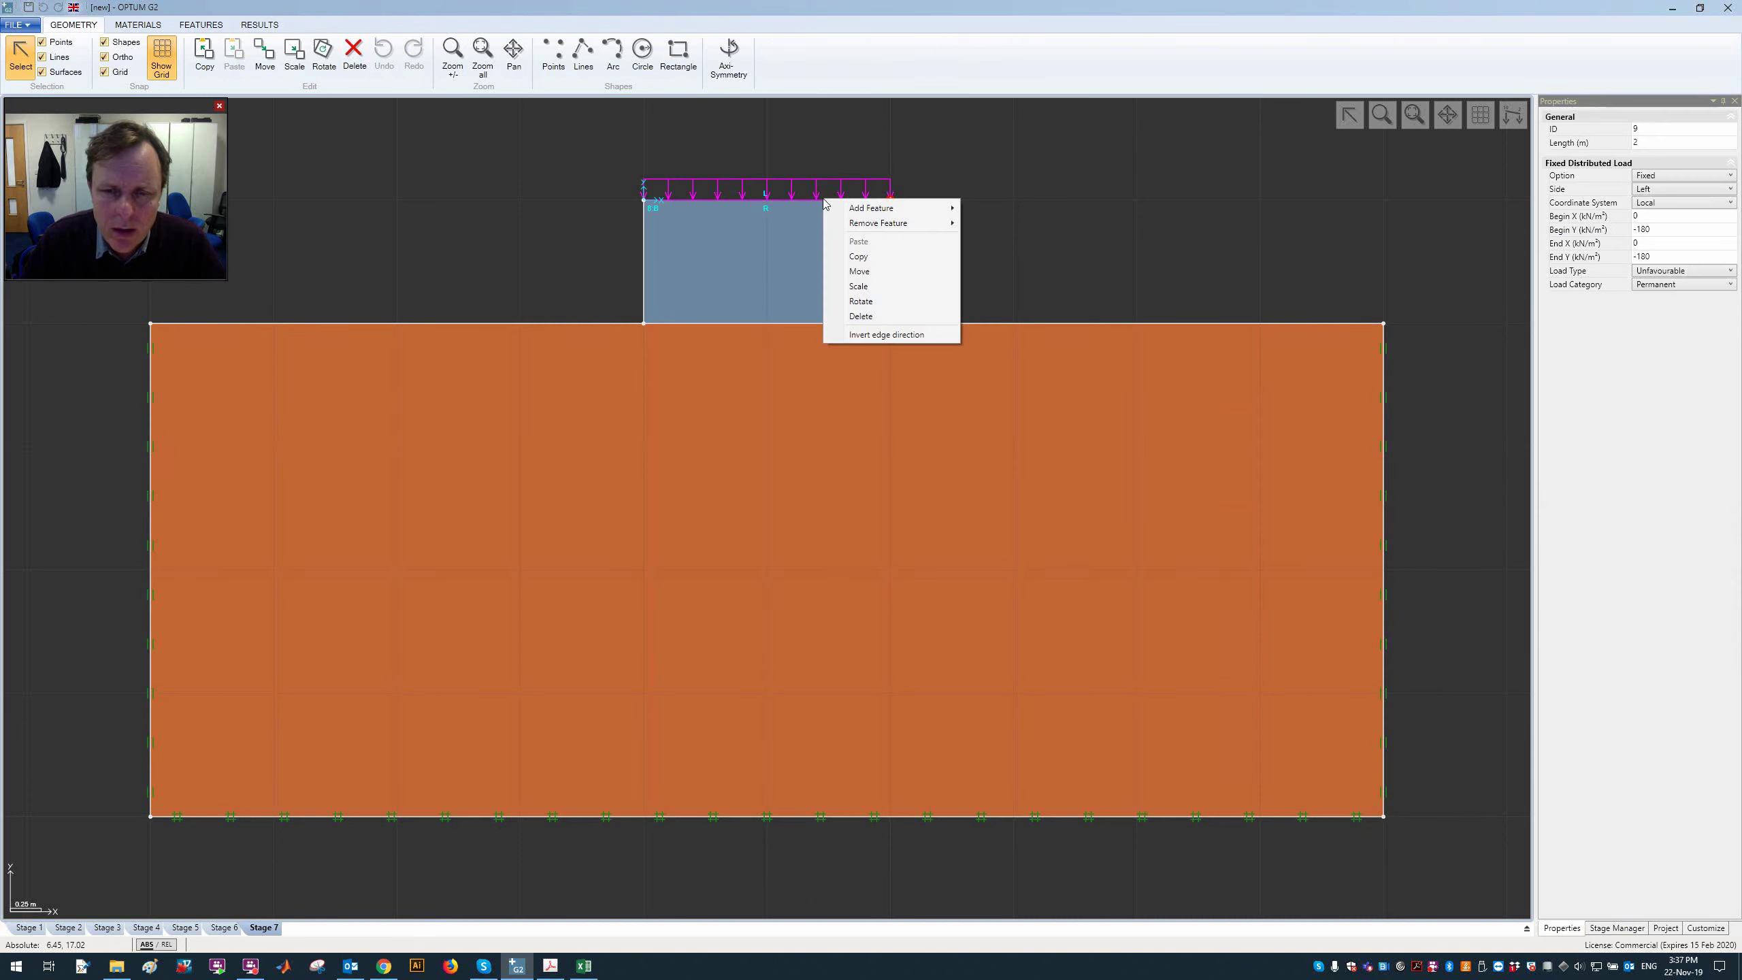
pyautogui.moveTo(915, 234)
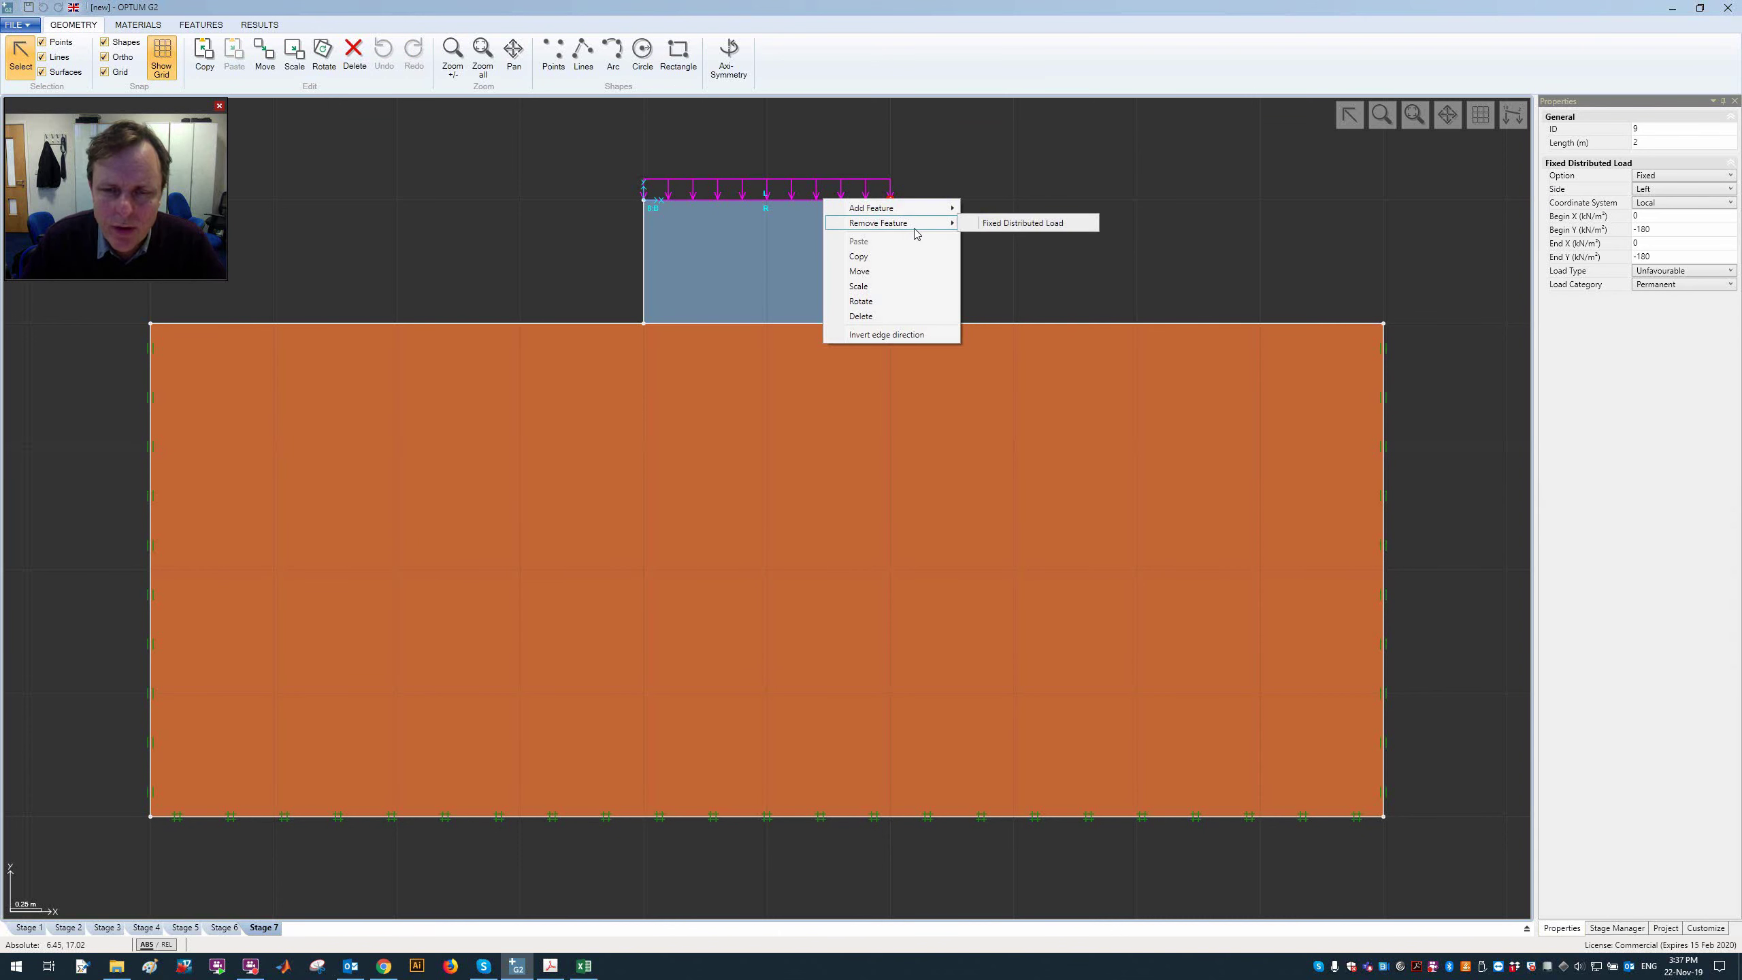
pyautogui.click(1056, 226)
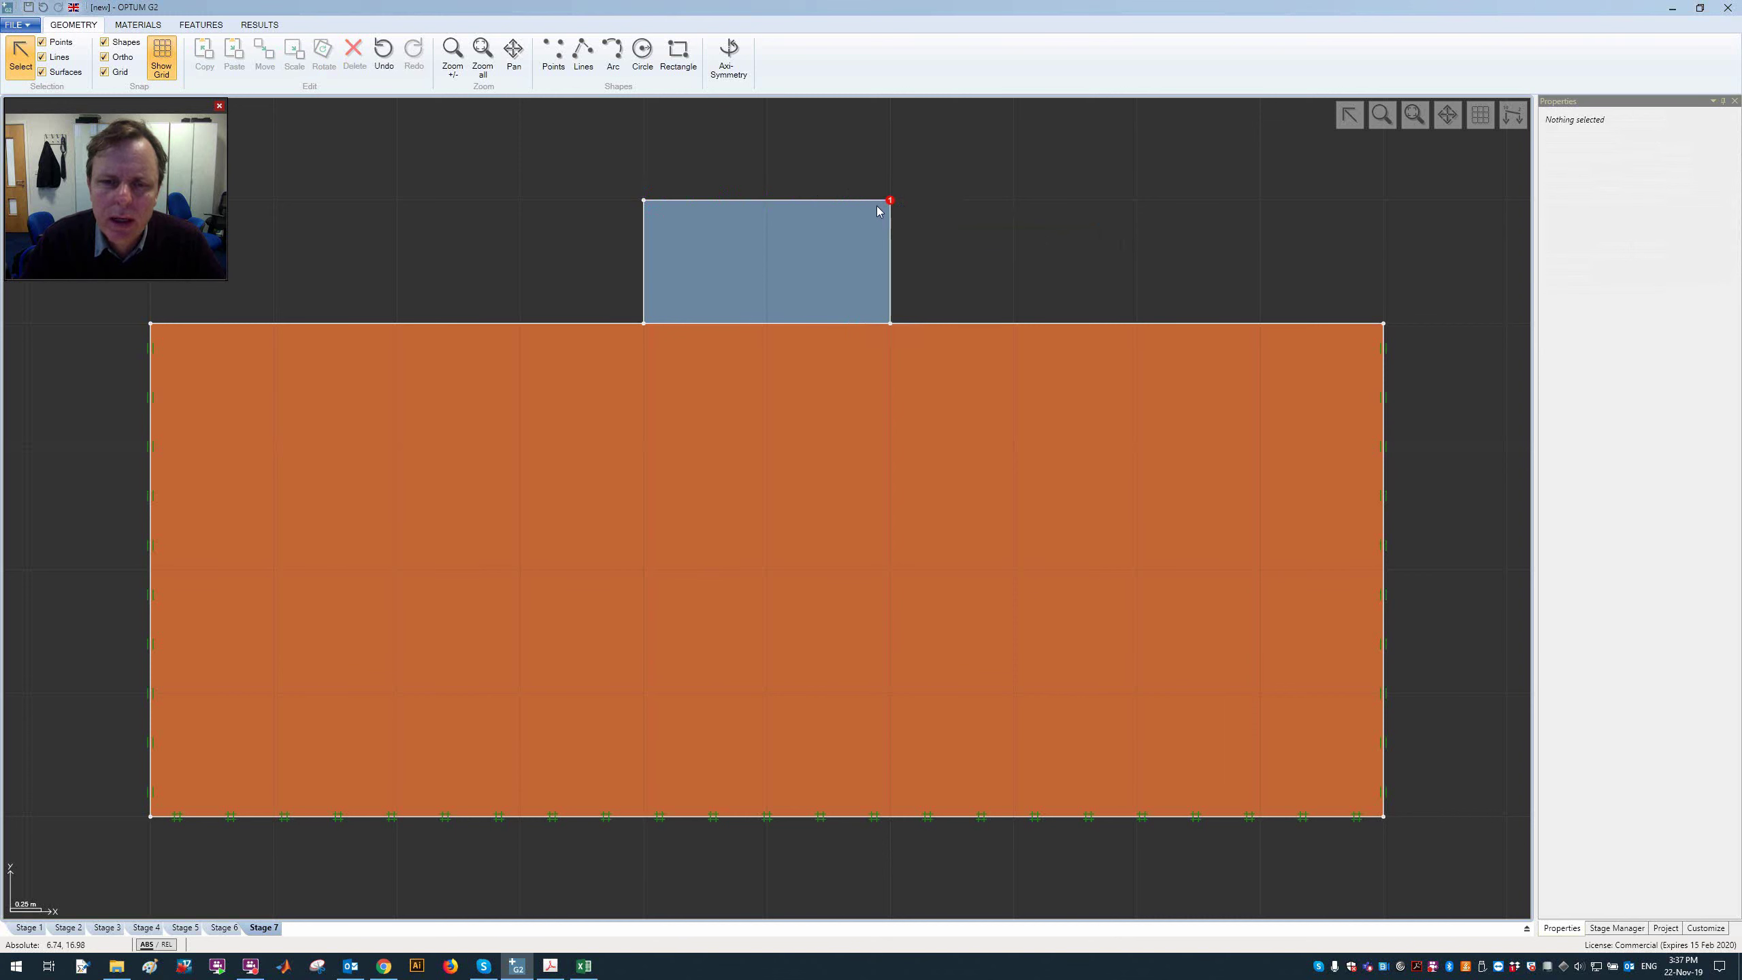
# Step: Assign the Rigid Plate material to the footing's top edge
pyautogui.click(823, 199)
pyautogui.click(208, 27)
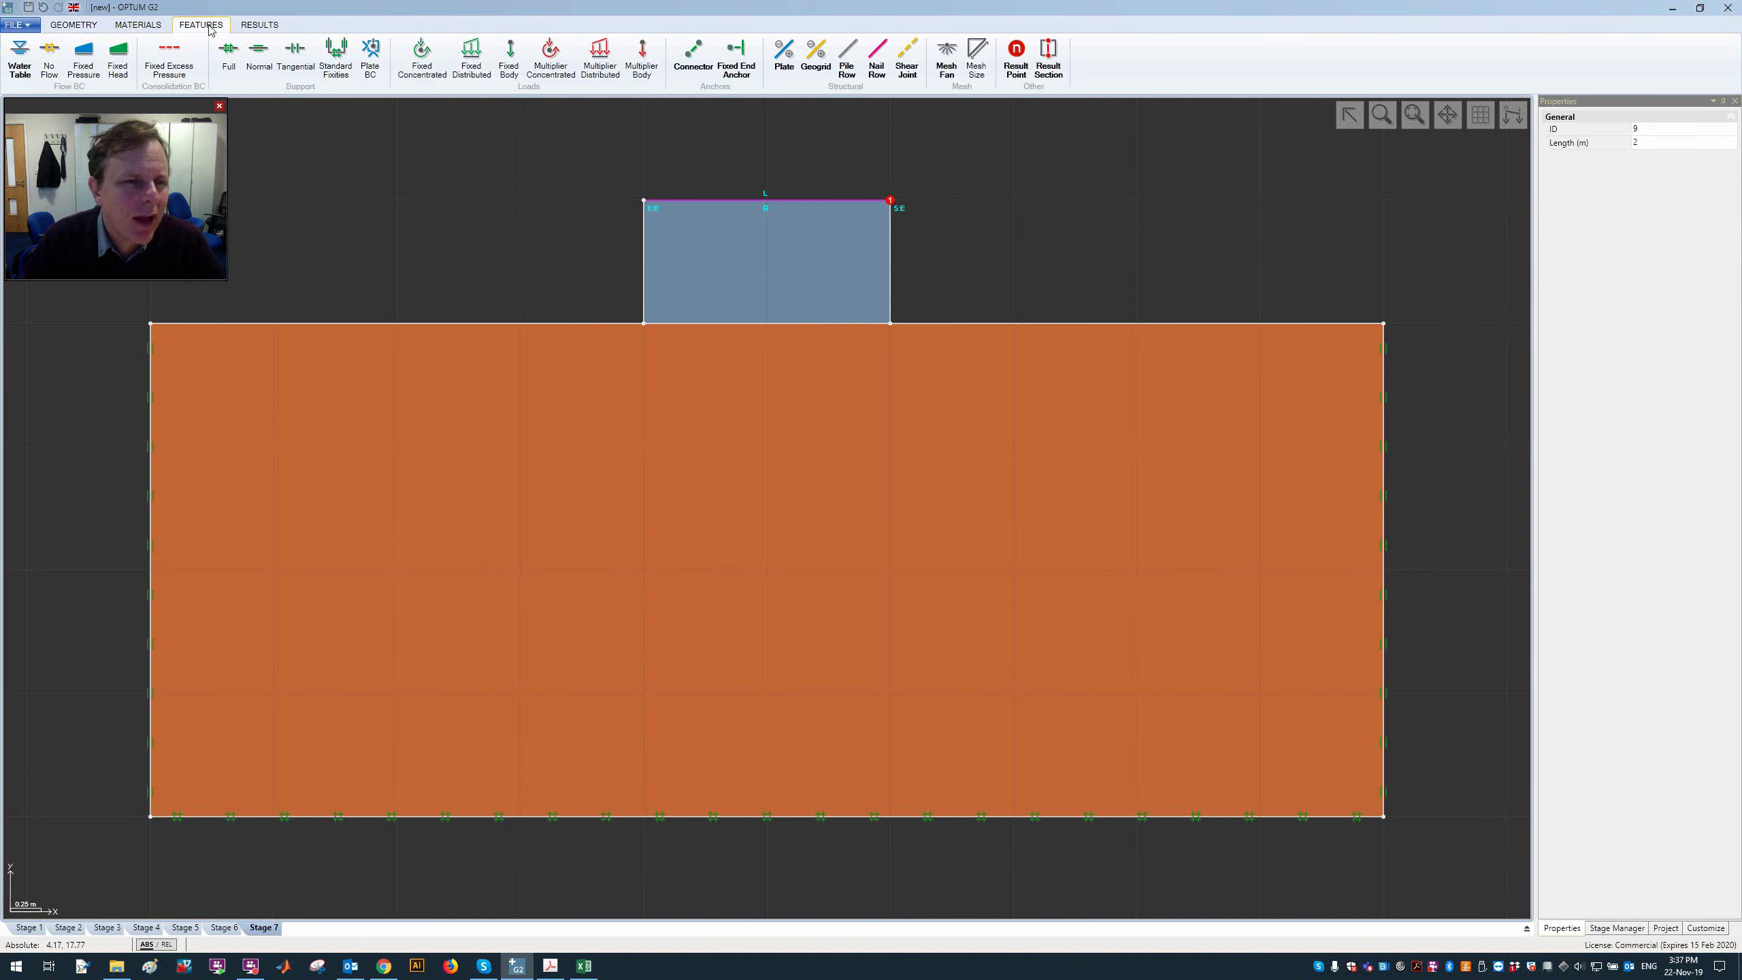
pyautogui.click(139, 25)
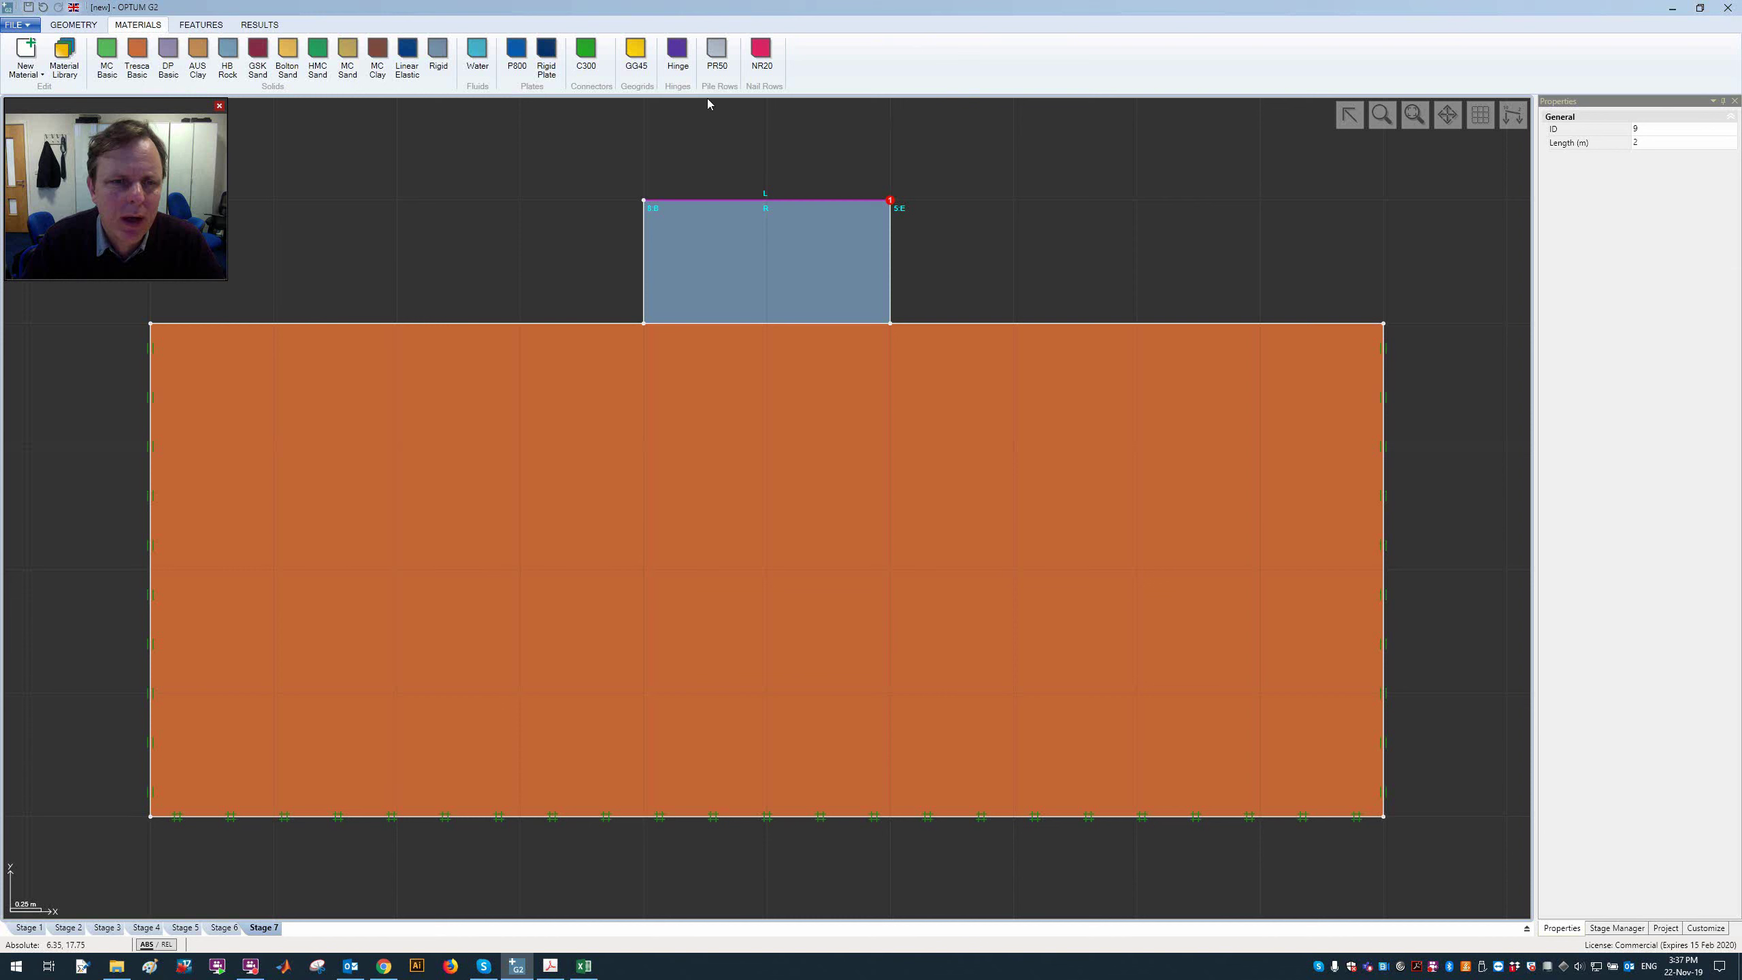
pyautogui.click(545, 57)
pyautogui.click(611, 194)
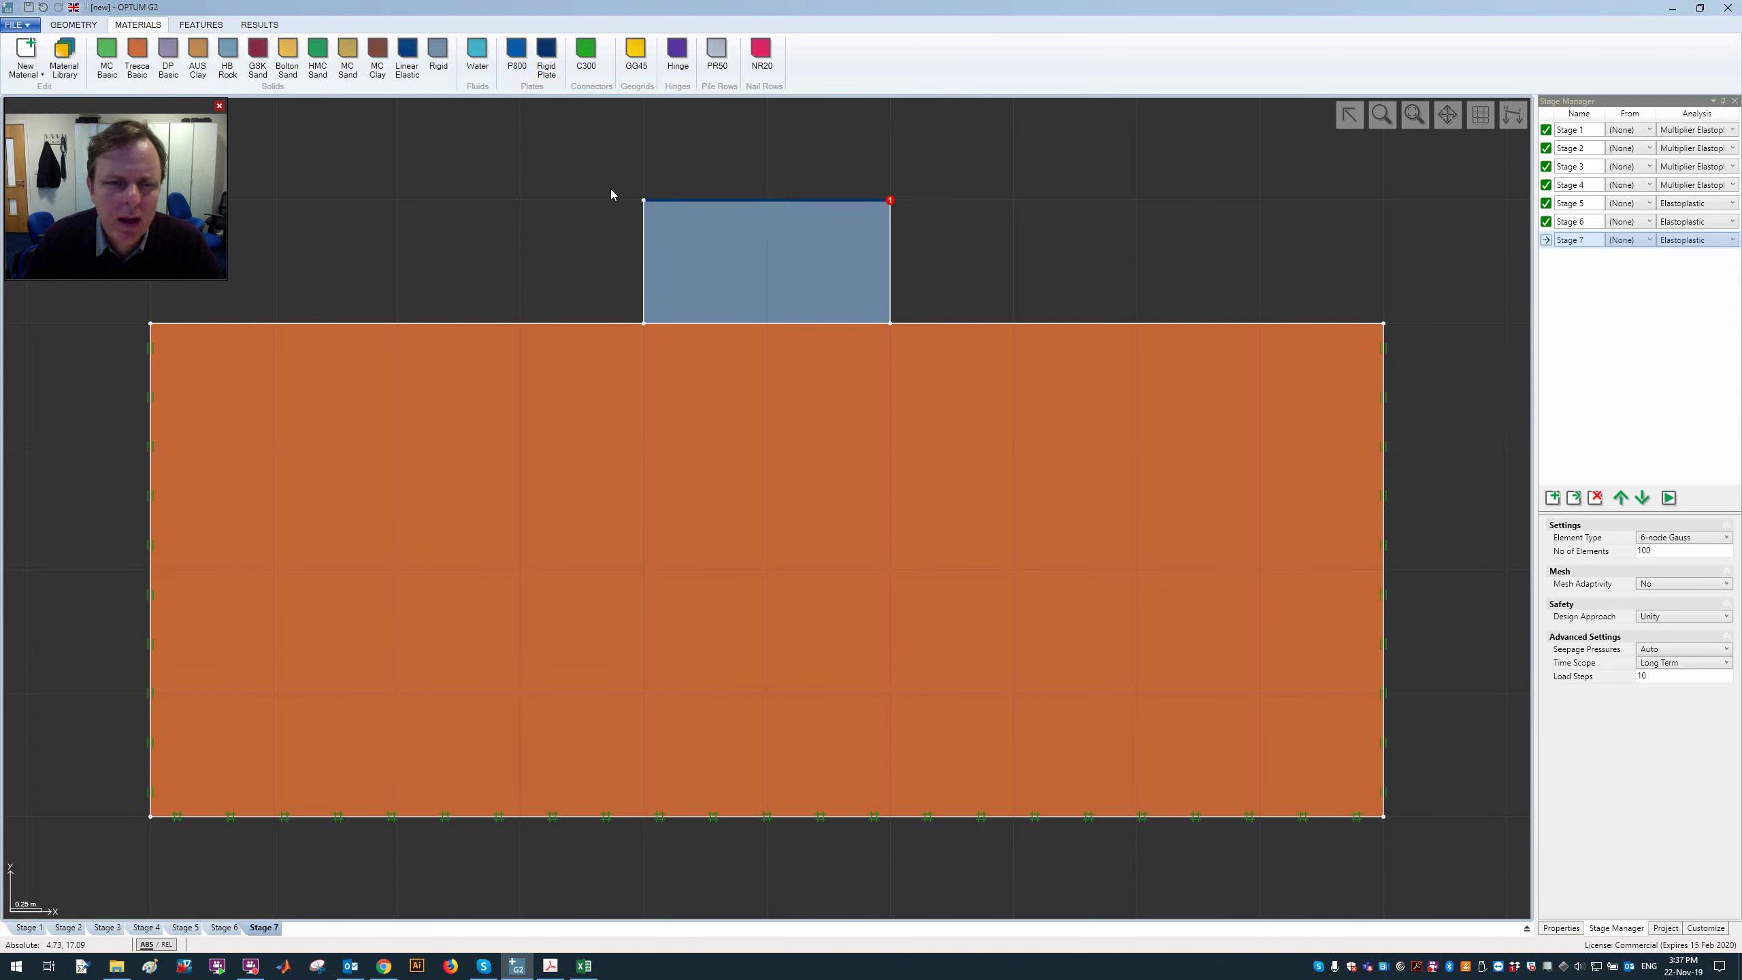
# Step: Add a Plate BC at the footing's top-left corner with X-displacement and rotation Fixed and Y-displacement Free
pyautogui.click(643, 201)
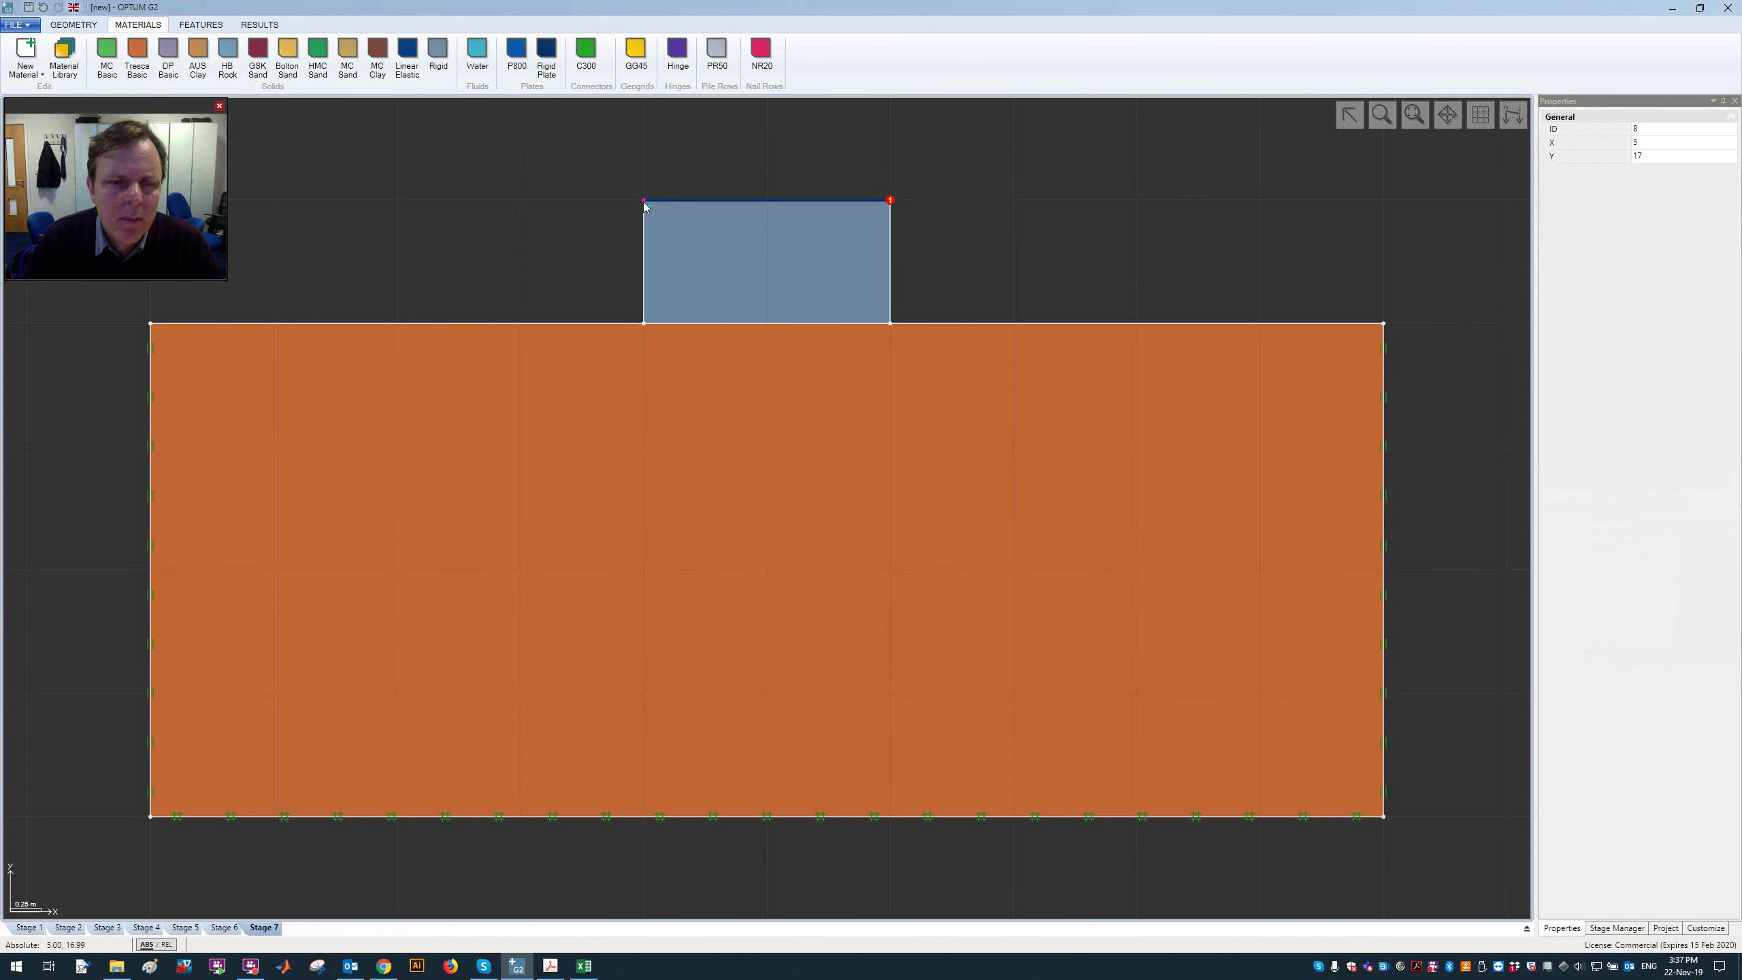
pyautogui.click(217, 22)
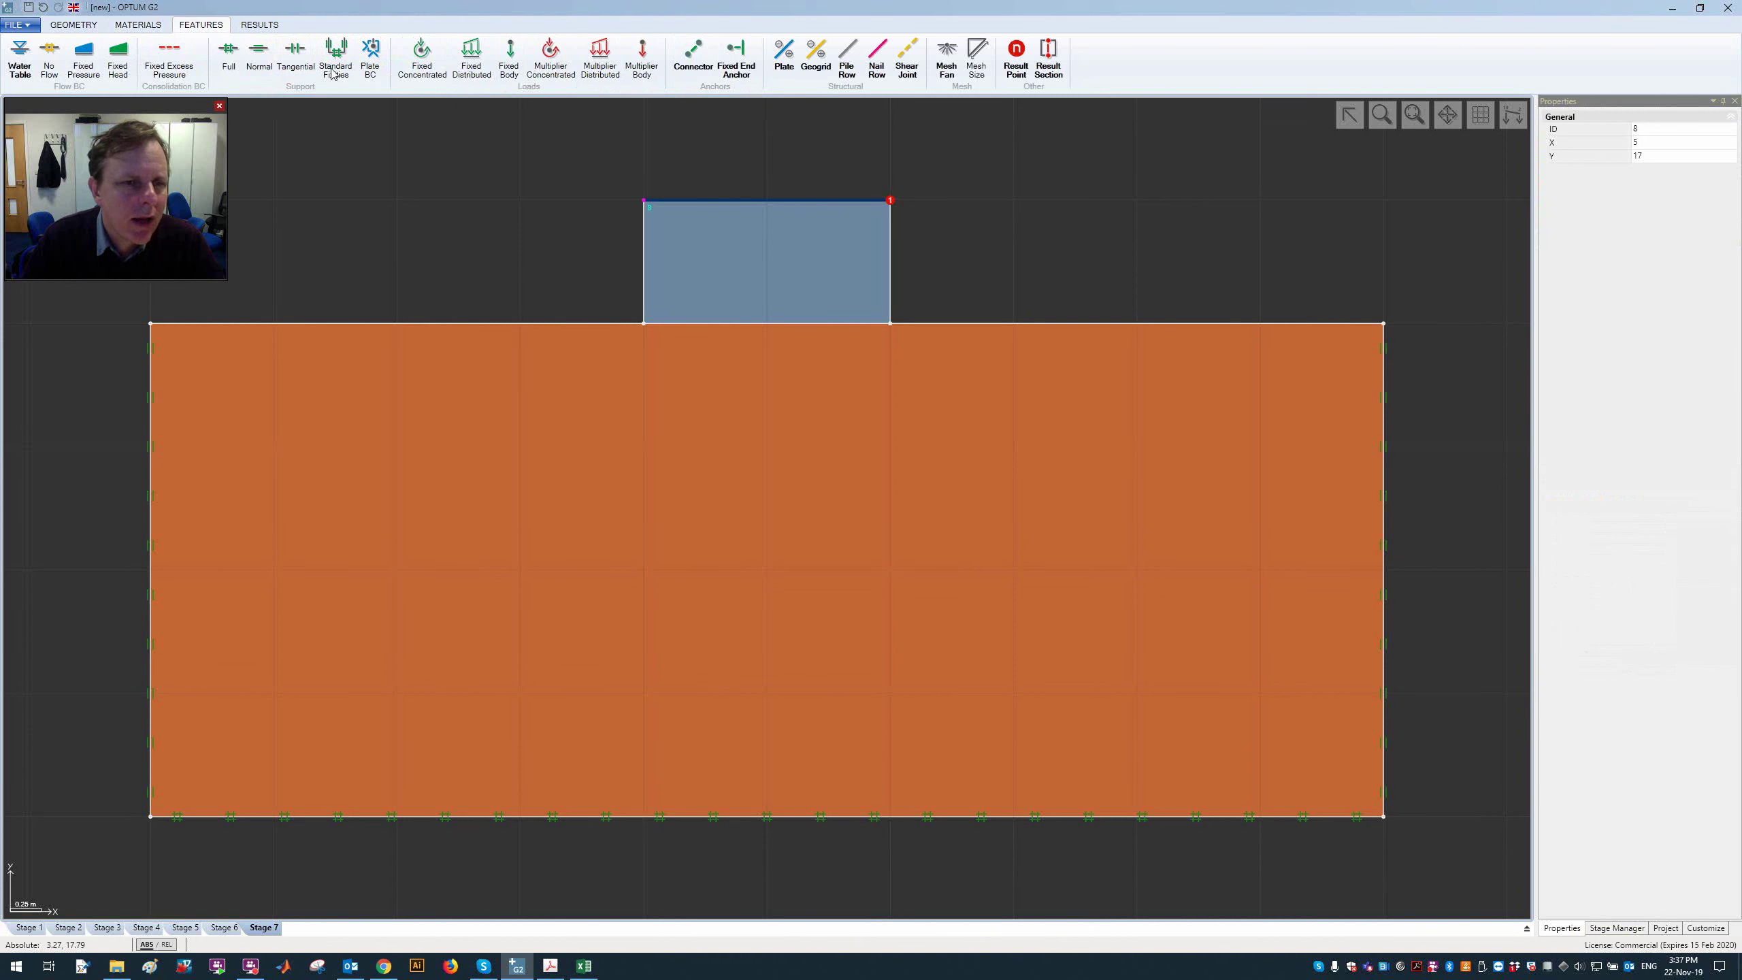
pyautogui.click(370, 57)
pyautogui.click(1671, 232)
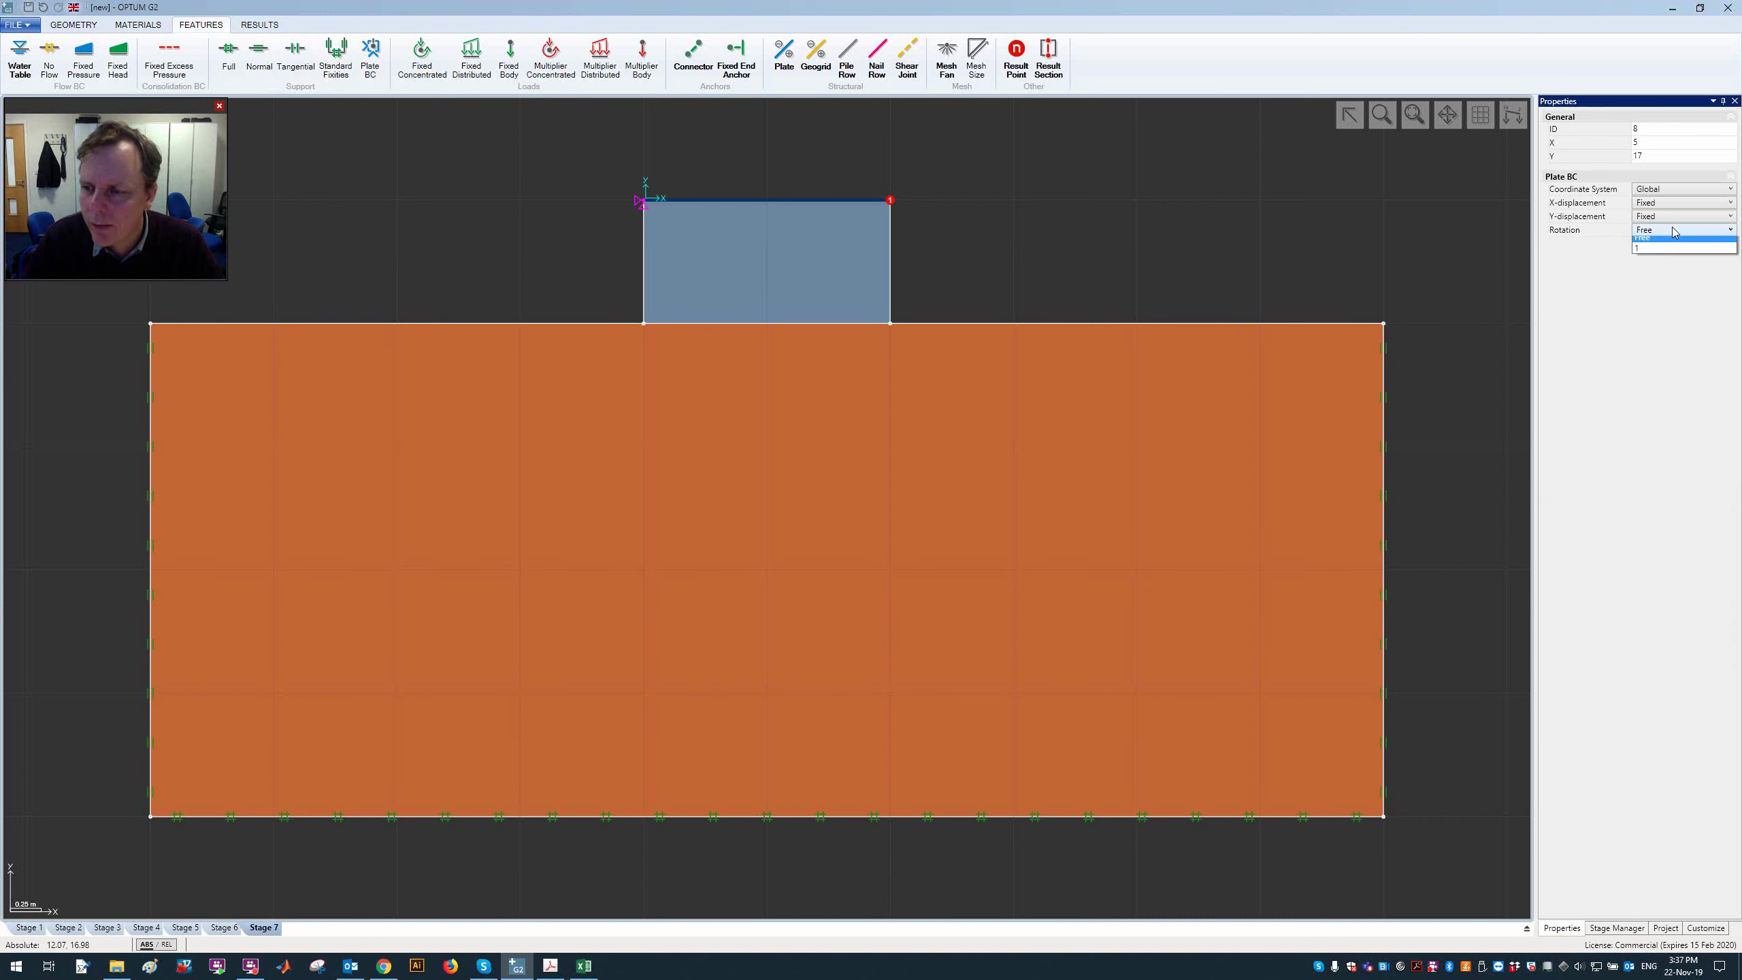
pyautogui.click(1673, 251)
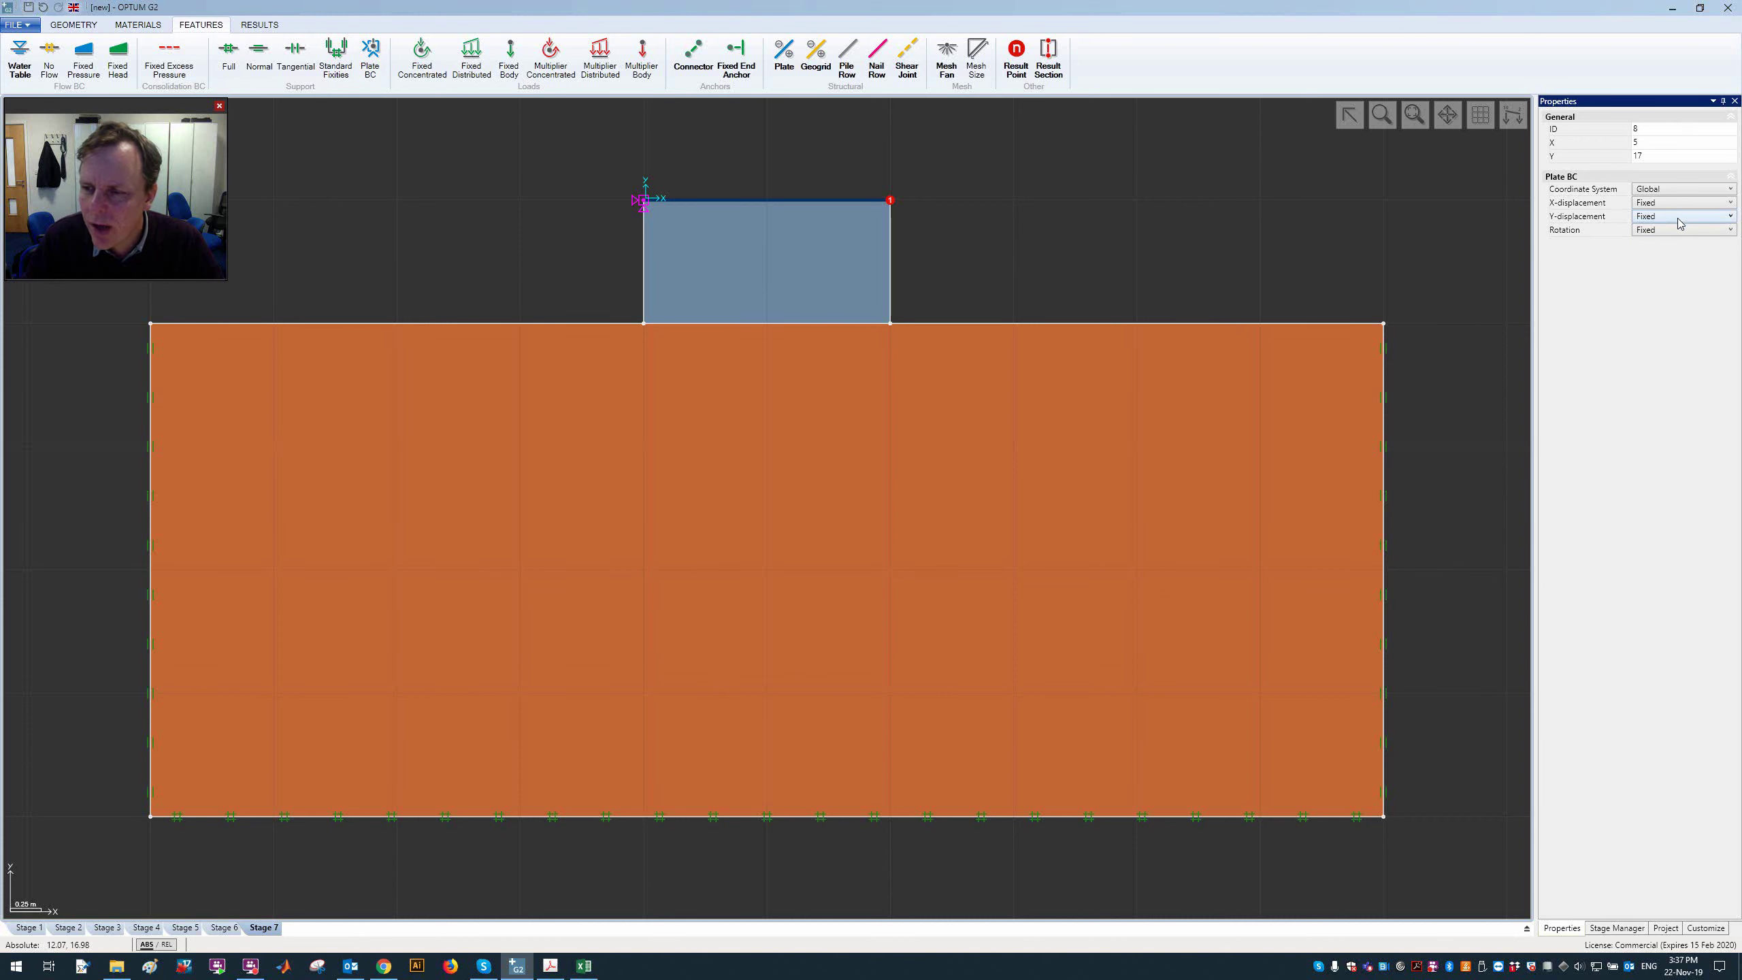
pyautogui.click(1680, 217)
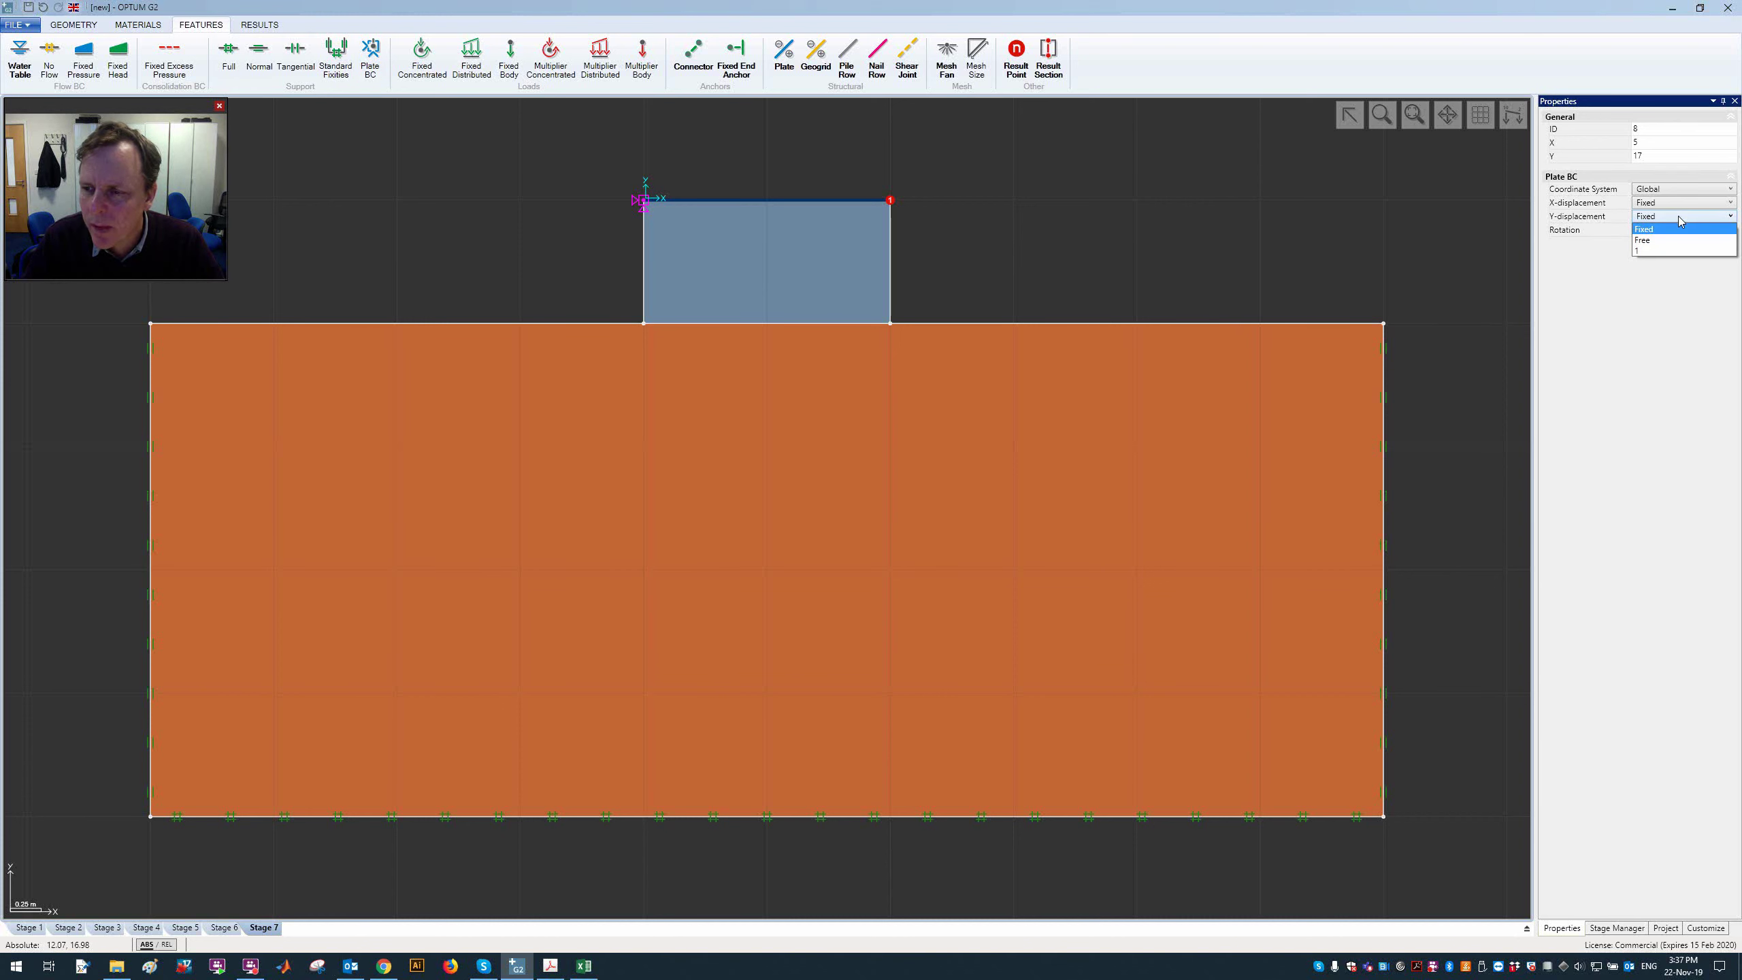
pyautogui.click(1645, 241)
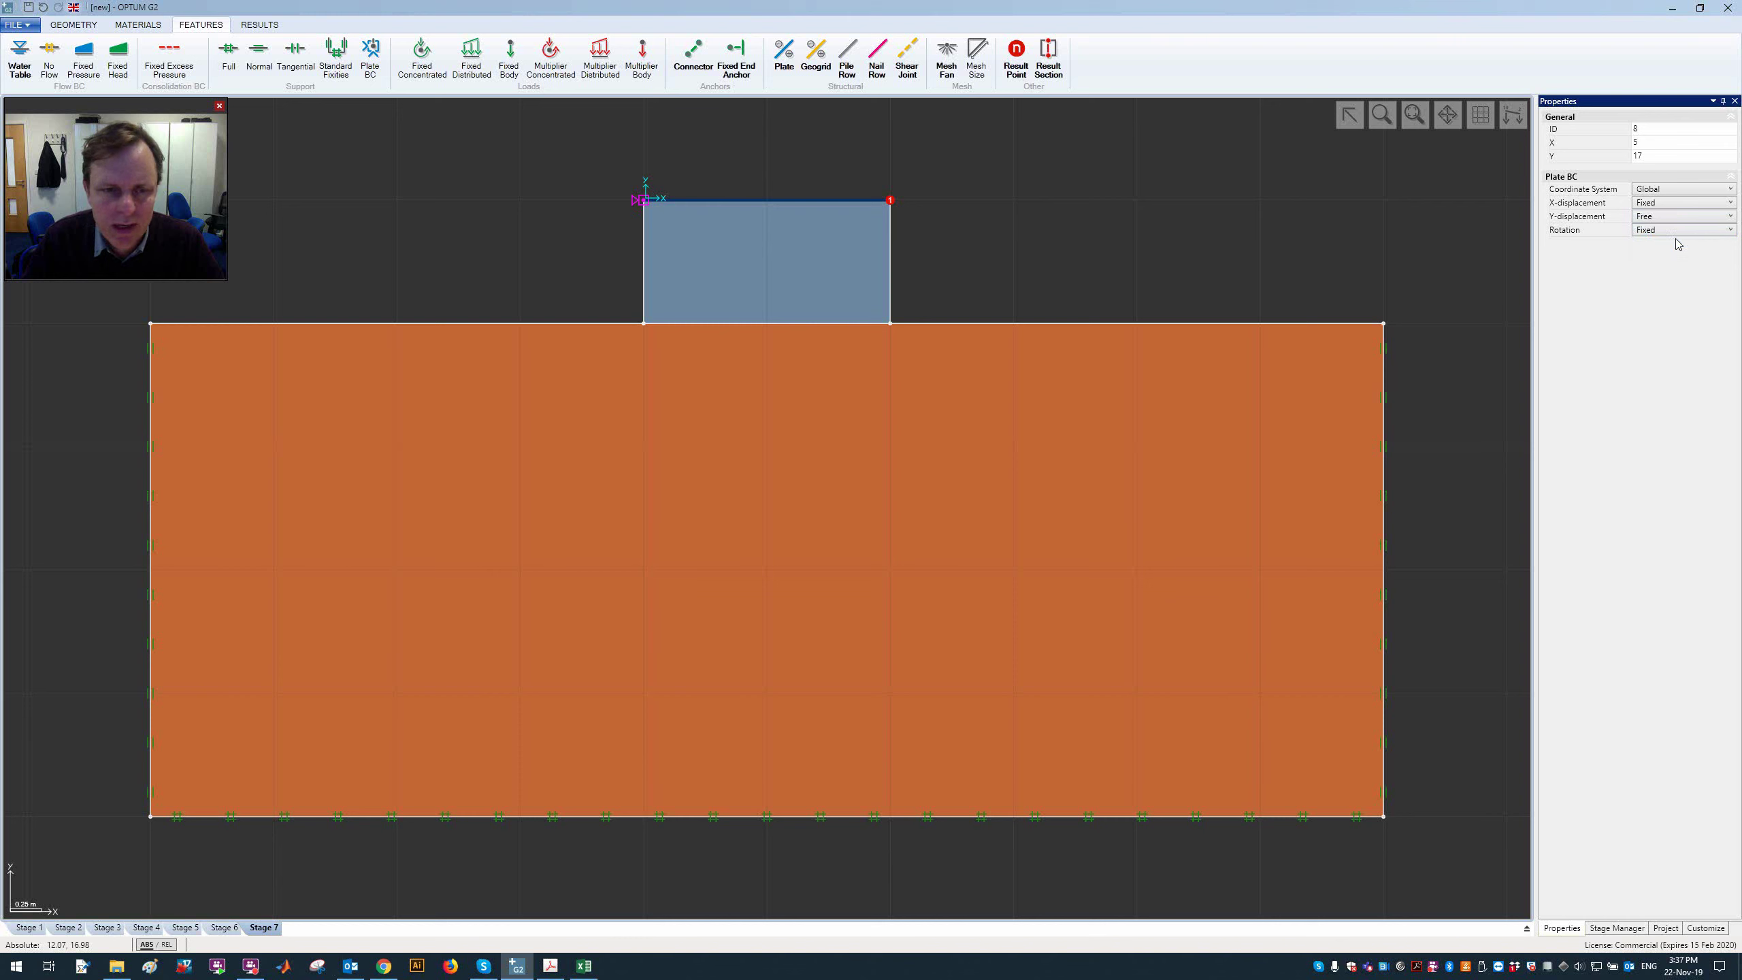
pyautogui.click(702, 163)
# Step: Prescribe a Y-displacement of -0.03 in the Plate BC at the footing's top-left corner
pyautogui.click(641, 200)
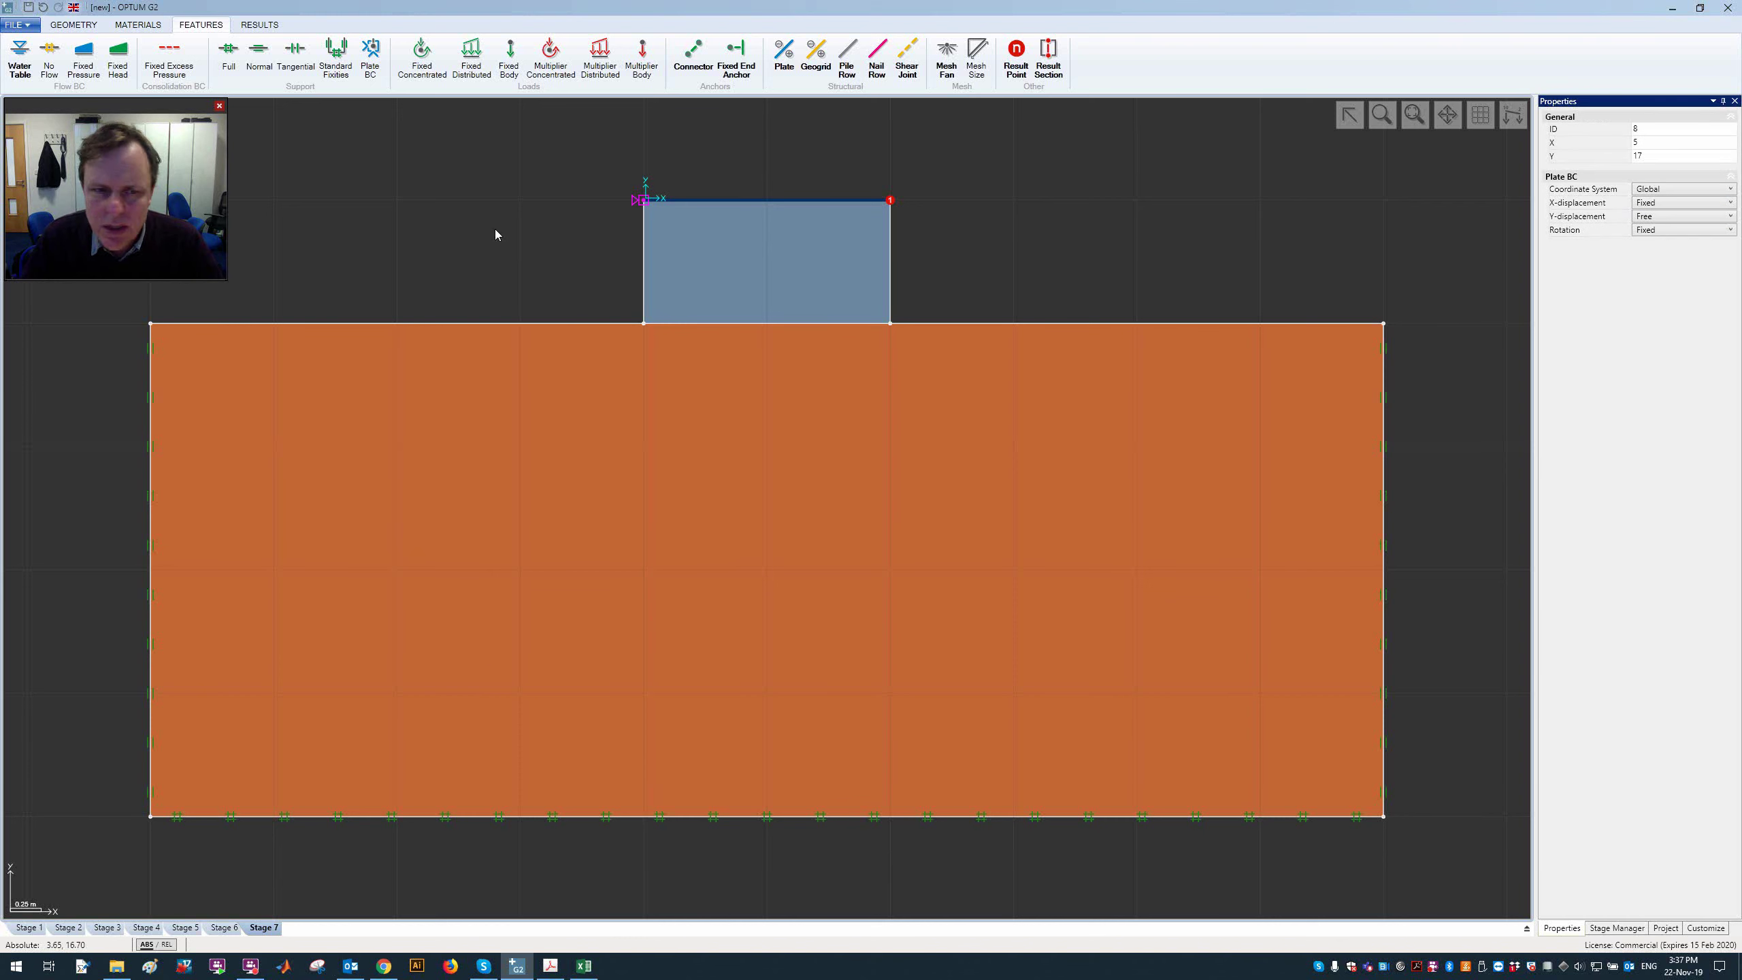
pyautogui.click(1699, 218)
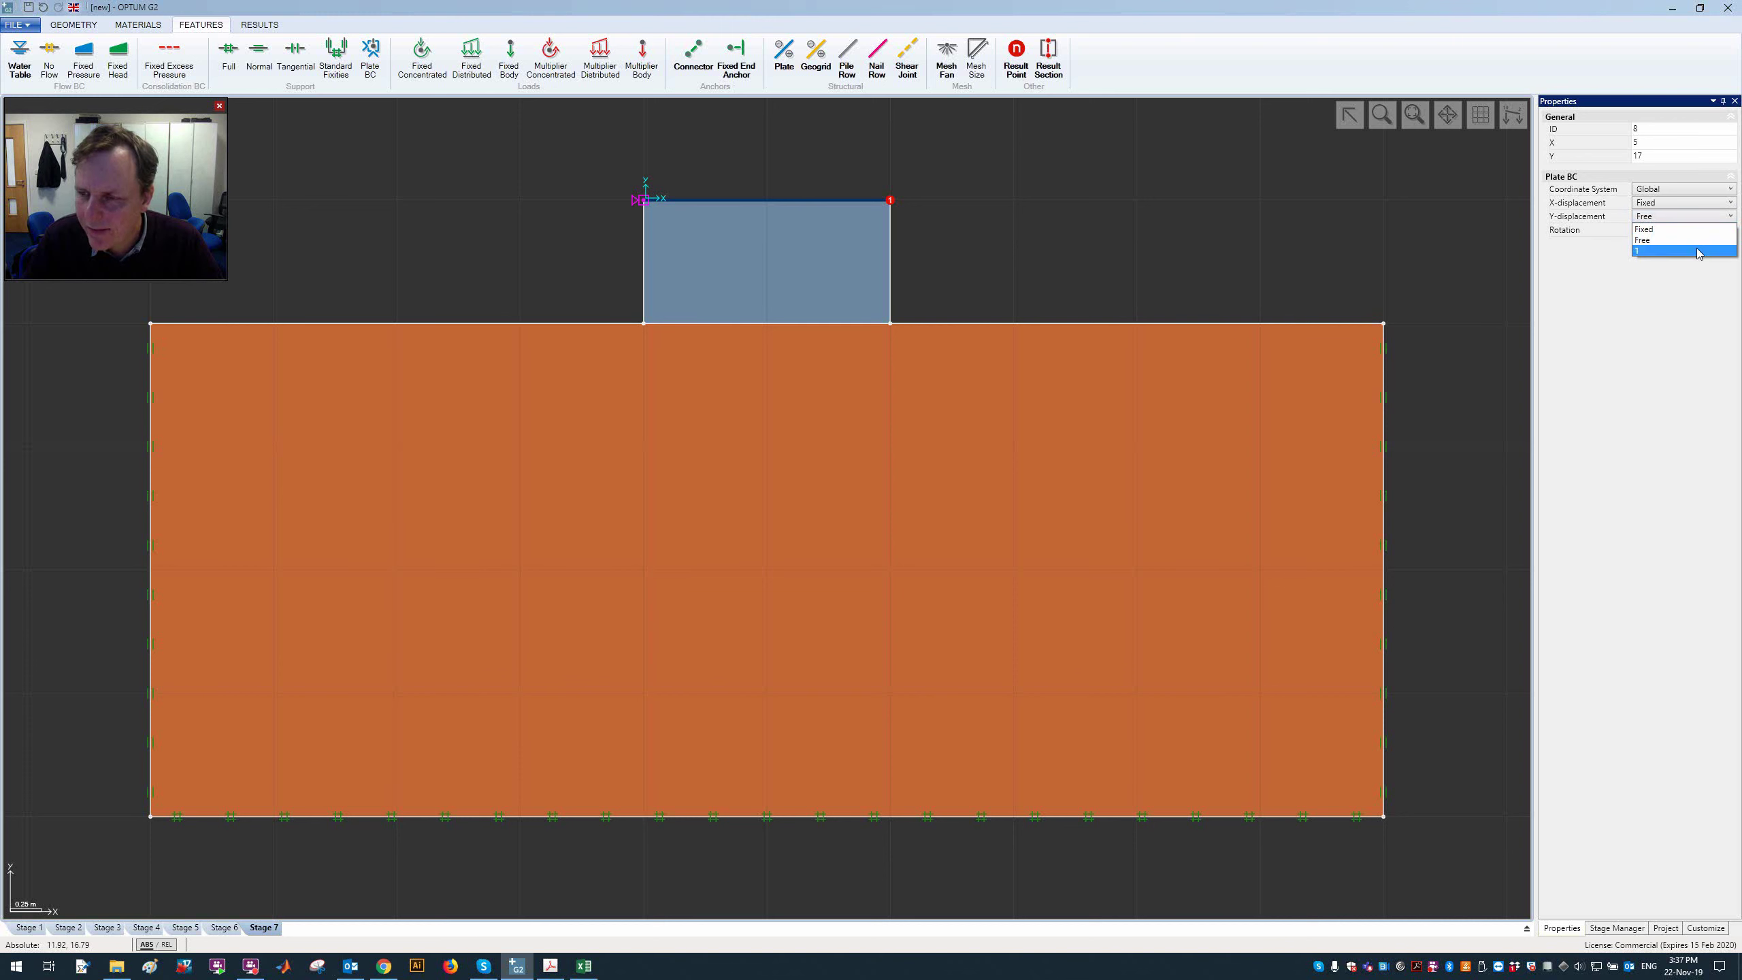
pyautogui.click(1697, 251)
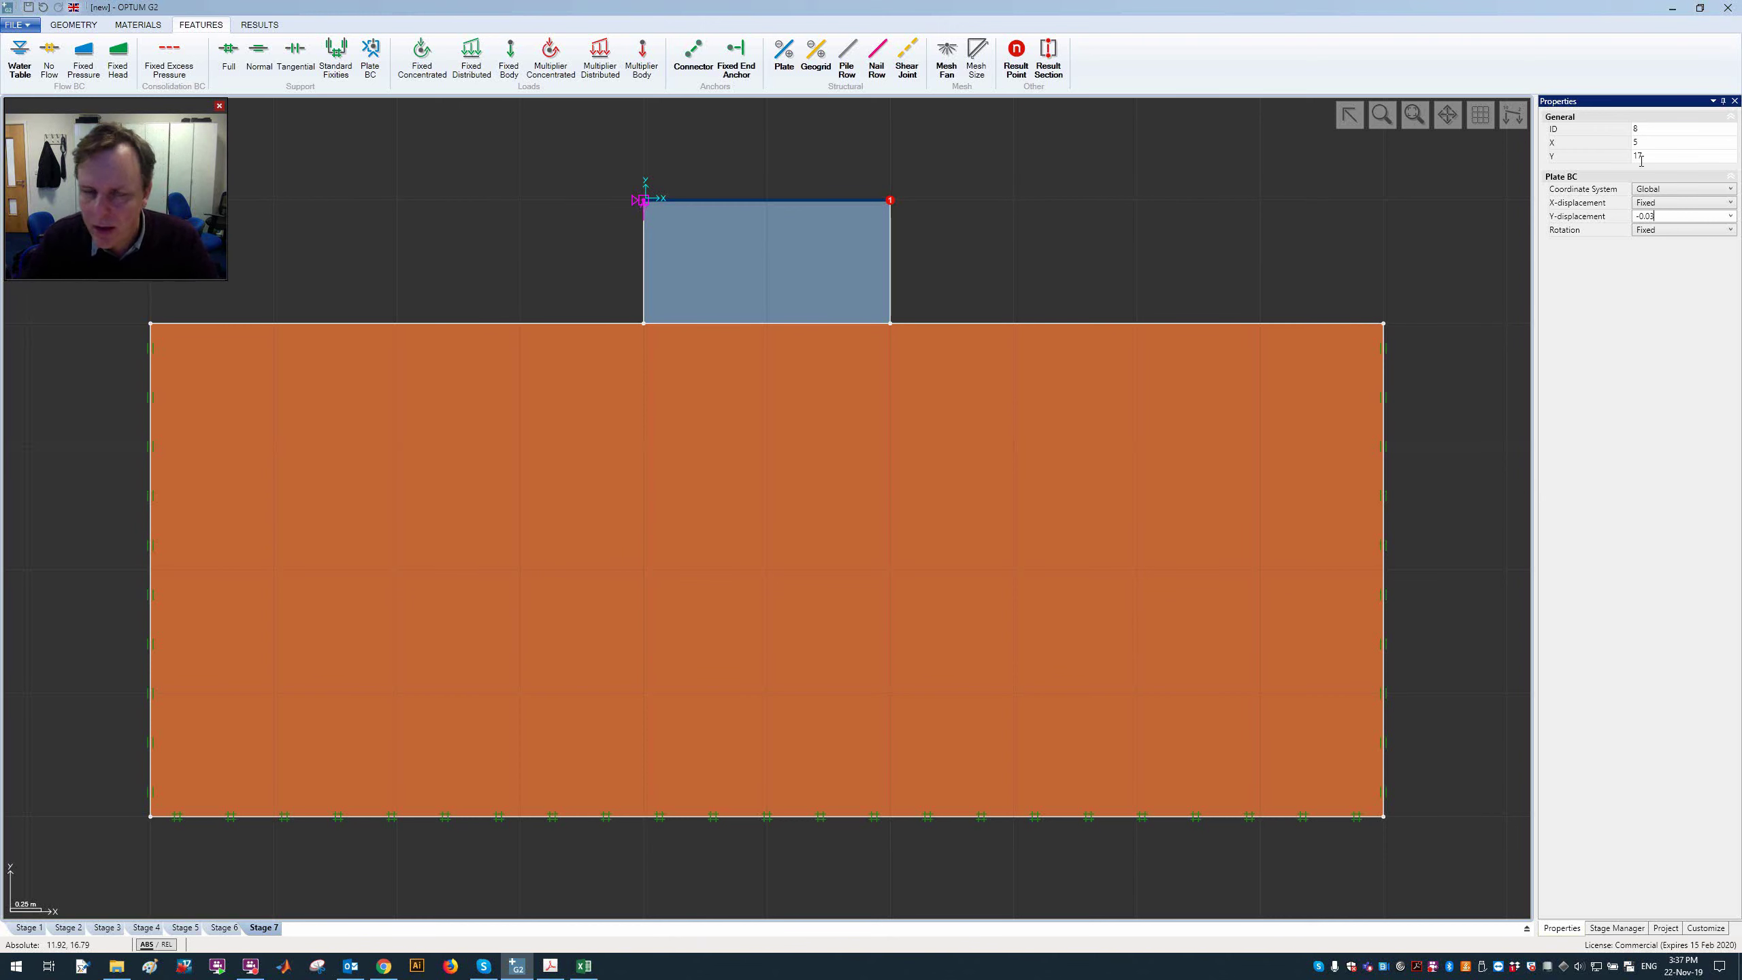
pyautogui.click(1148, 222)
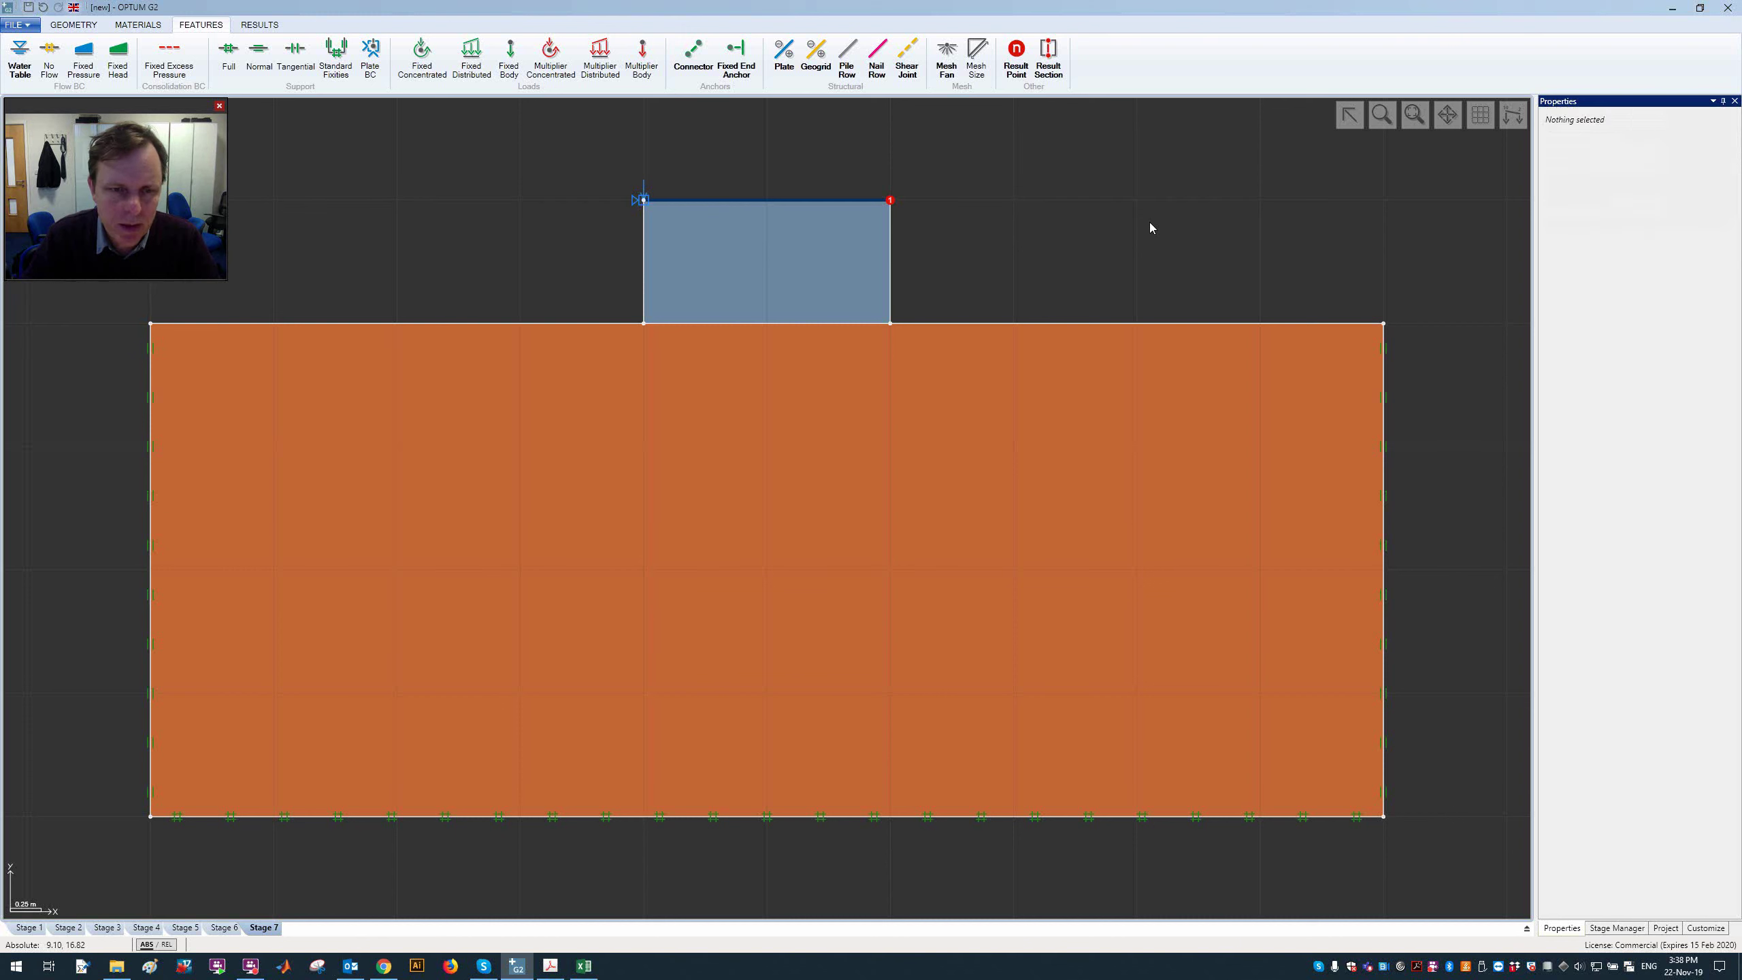
pyautogui.click(642, 199)
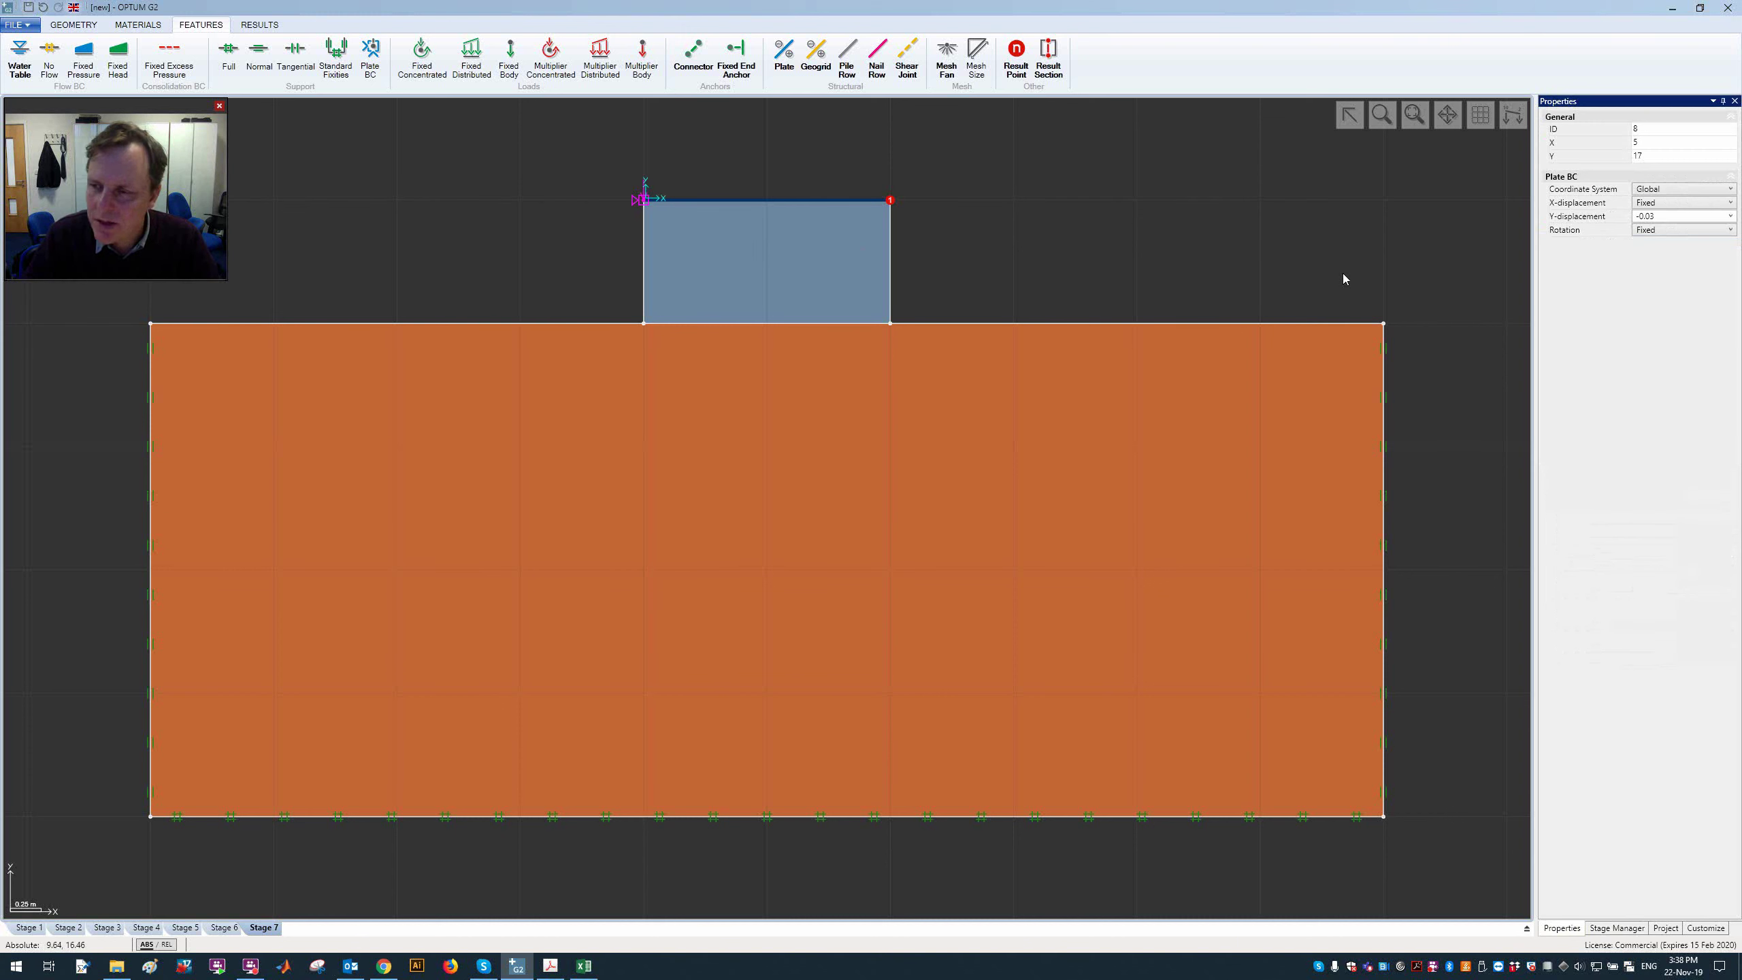
# Step: Run the Elastoplastic analysis of Stage 7 and close the analysis log
pyautogui.click(1248, 243)
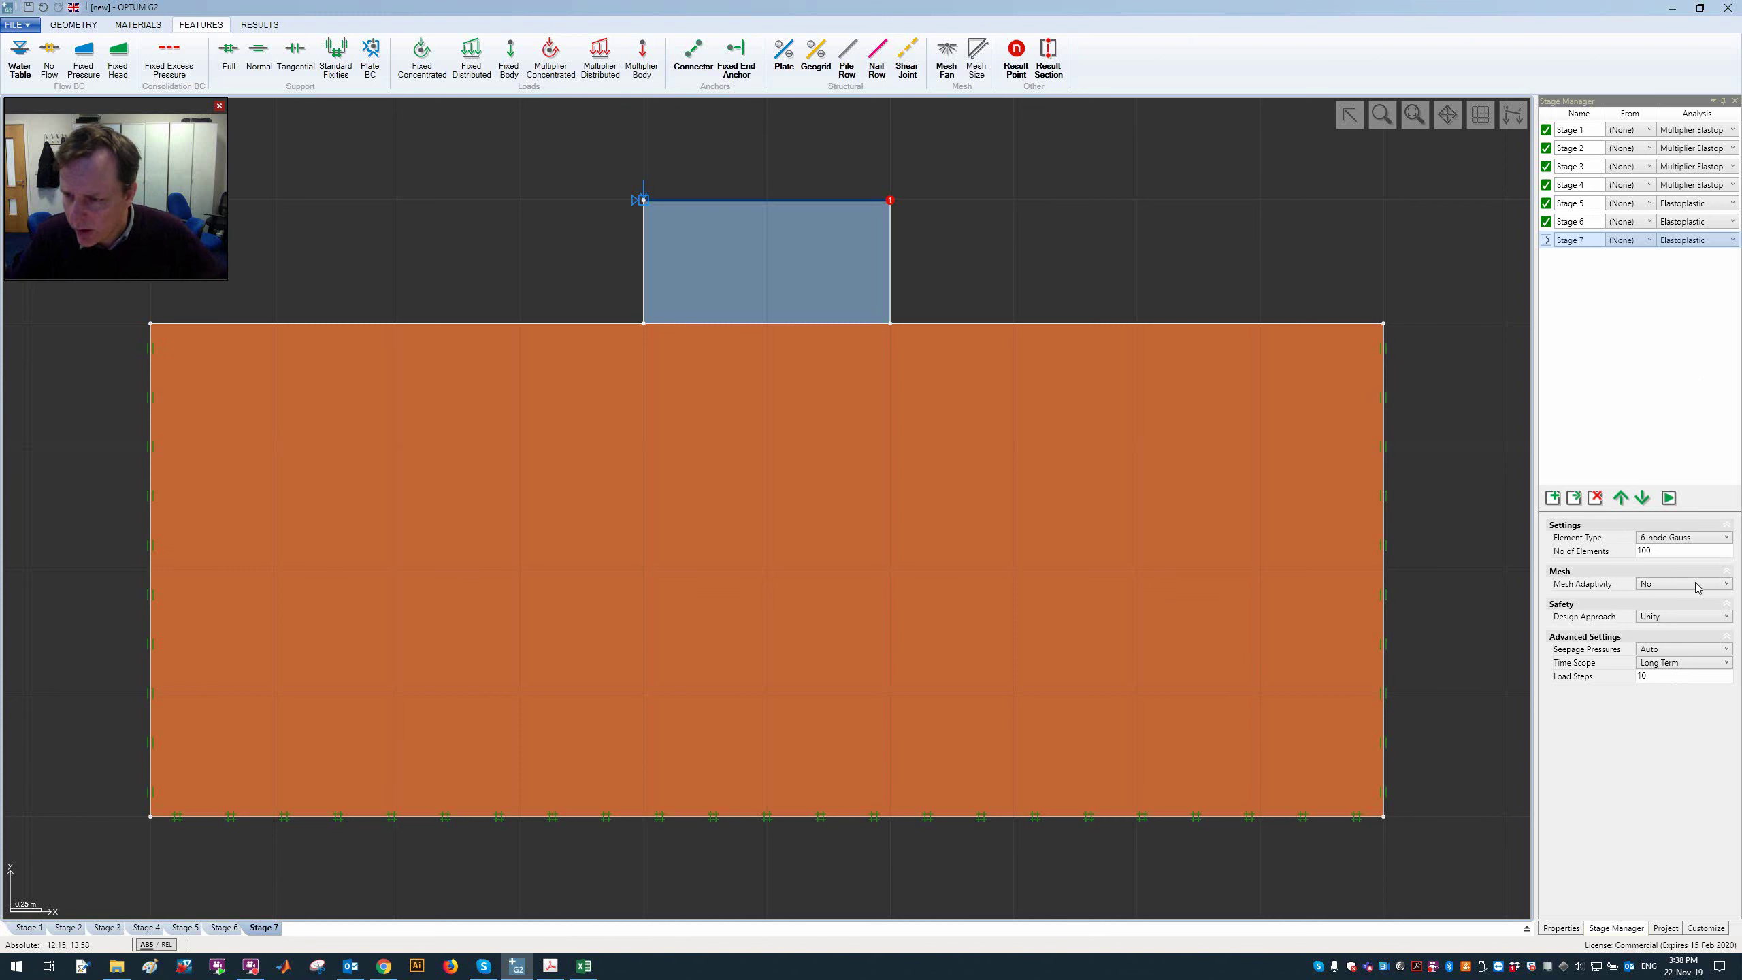
pyautogui.click(1668, 497)
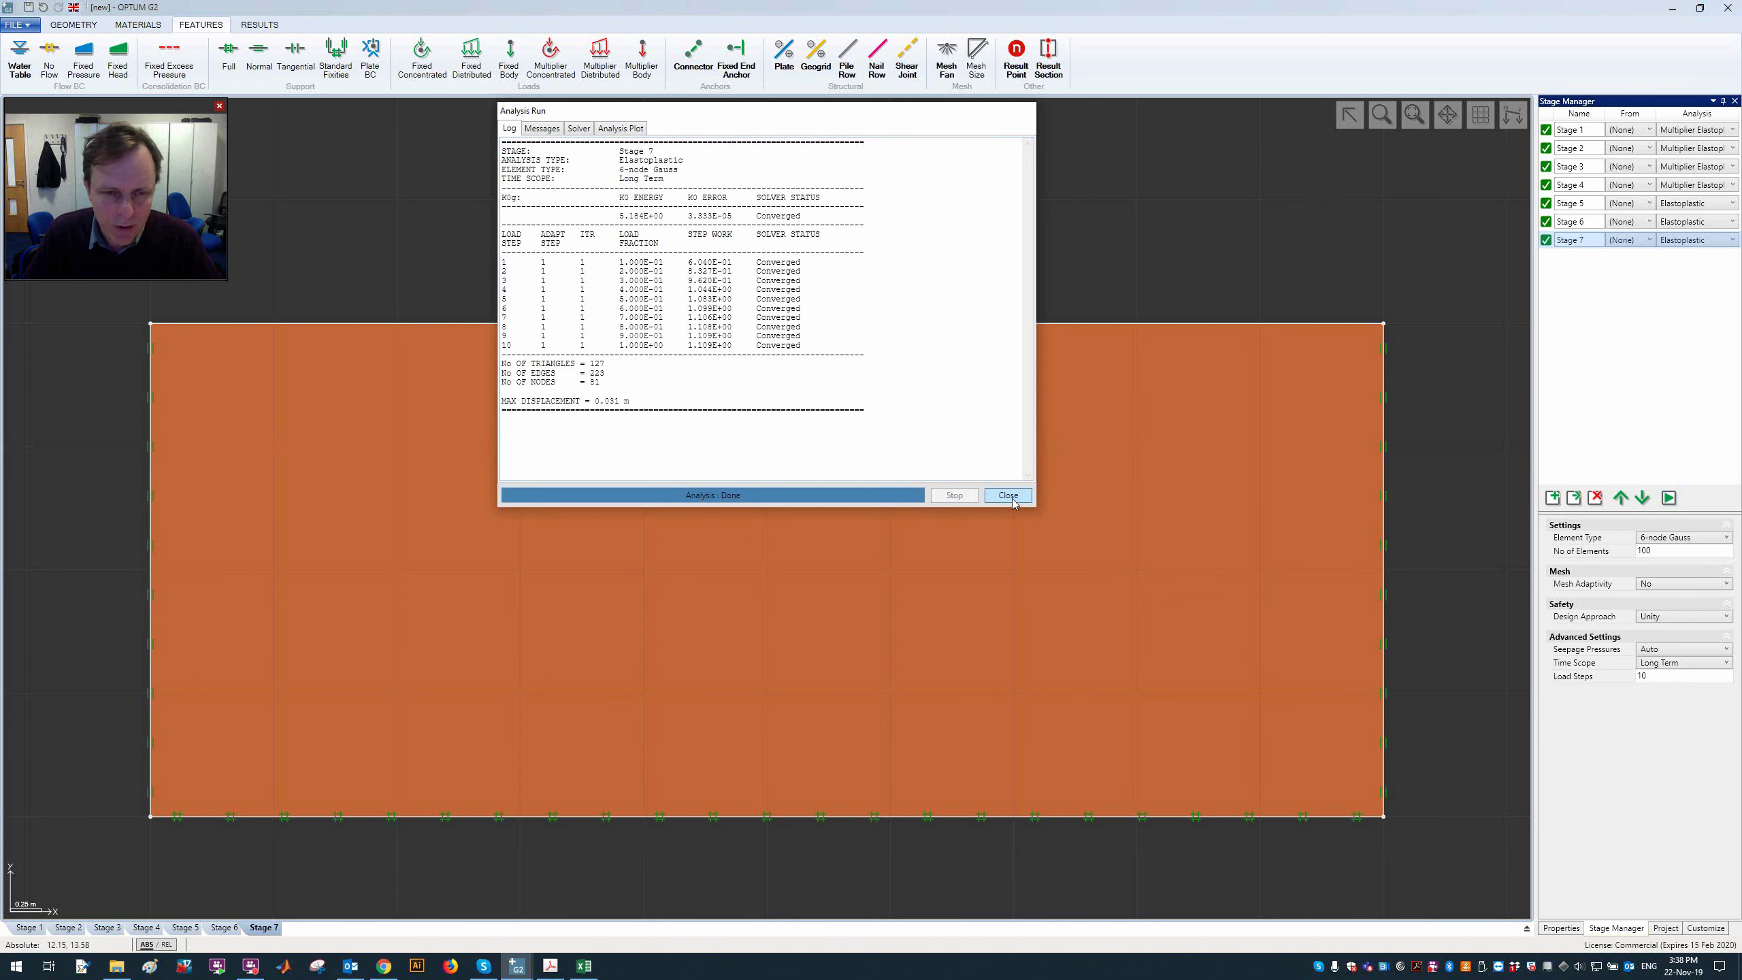
pyautogui.click(1008, 495)
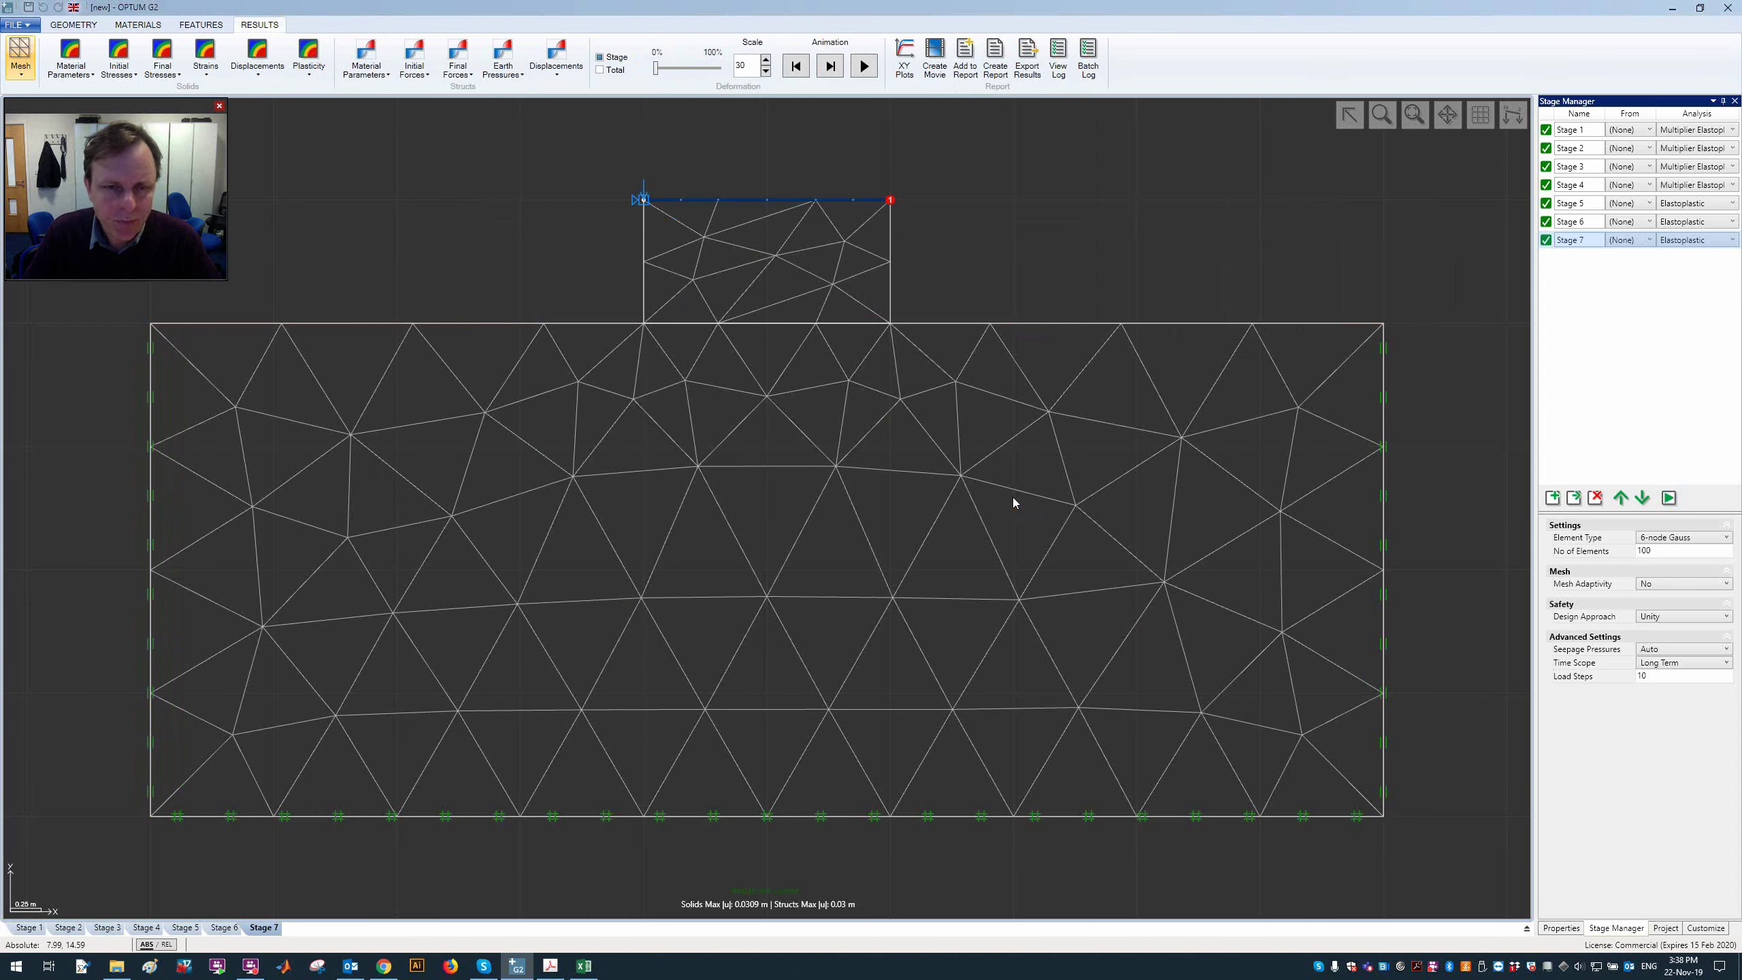
# Step: Plot Stage 1's Global Load Multiplier against the displacement |u| of Point 1 (Solid) in an X-Y plot
pyautogui.click(904, 59)
pyautogui.click(603, 548)
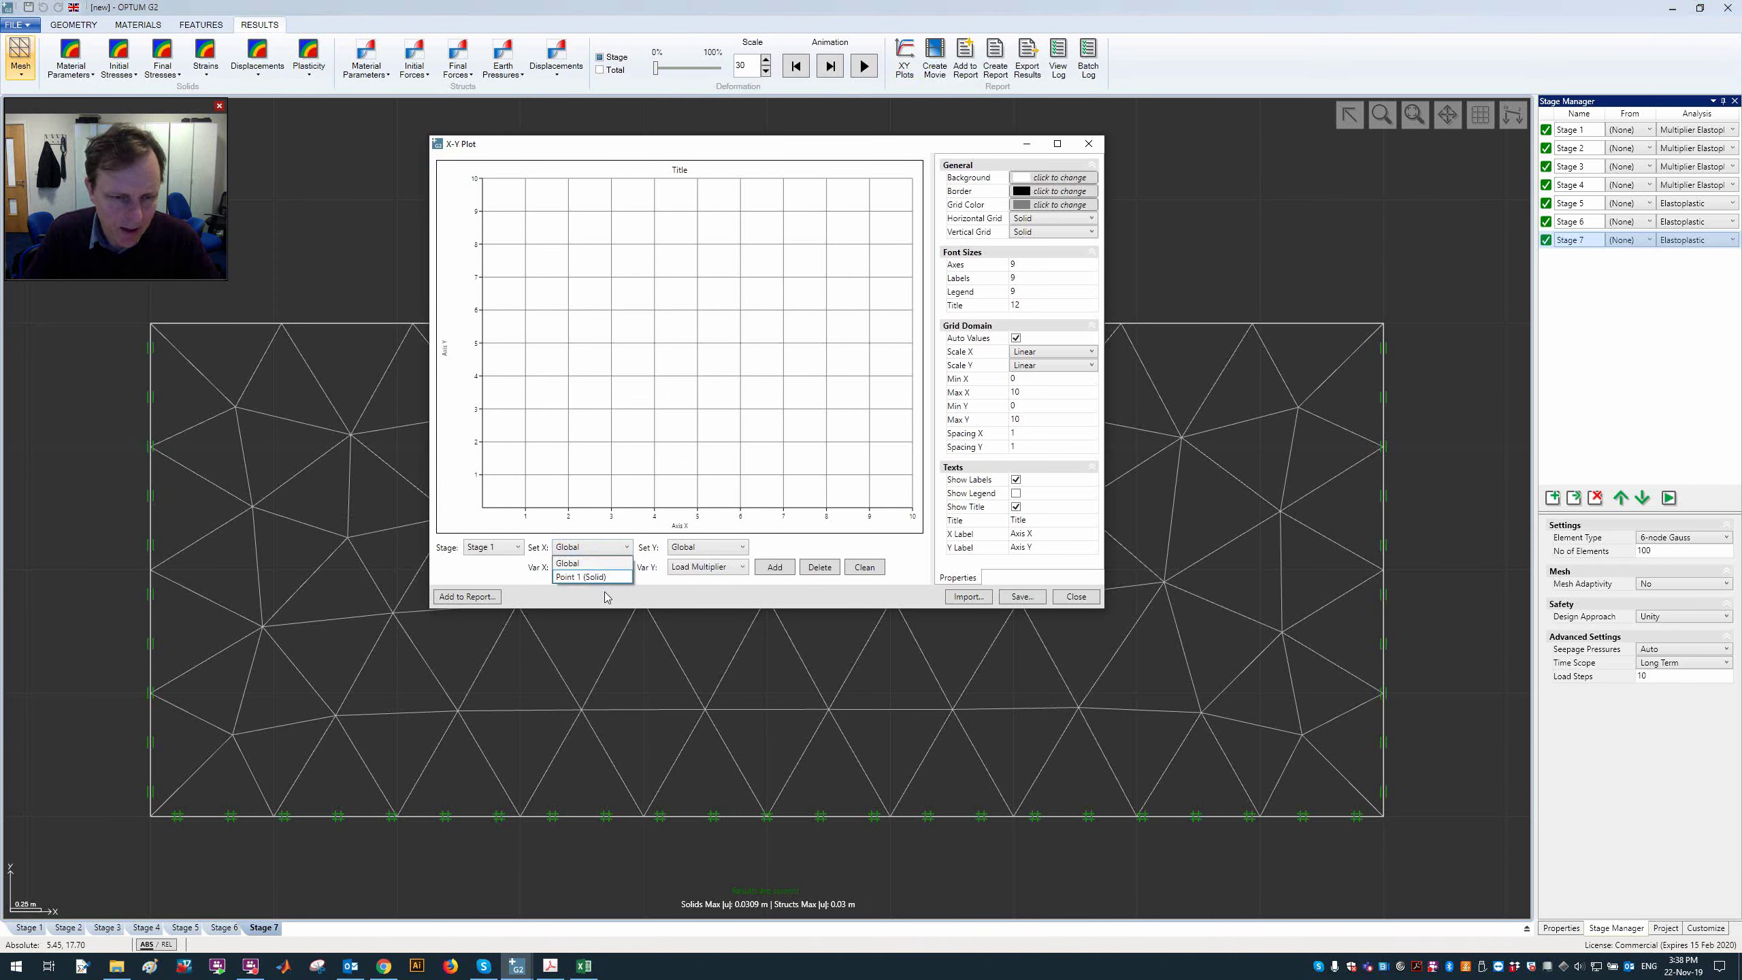
pyautogui.click(590, 579)
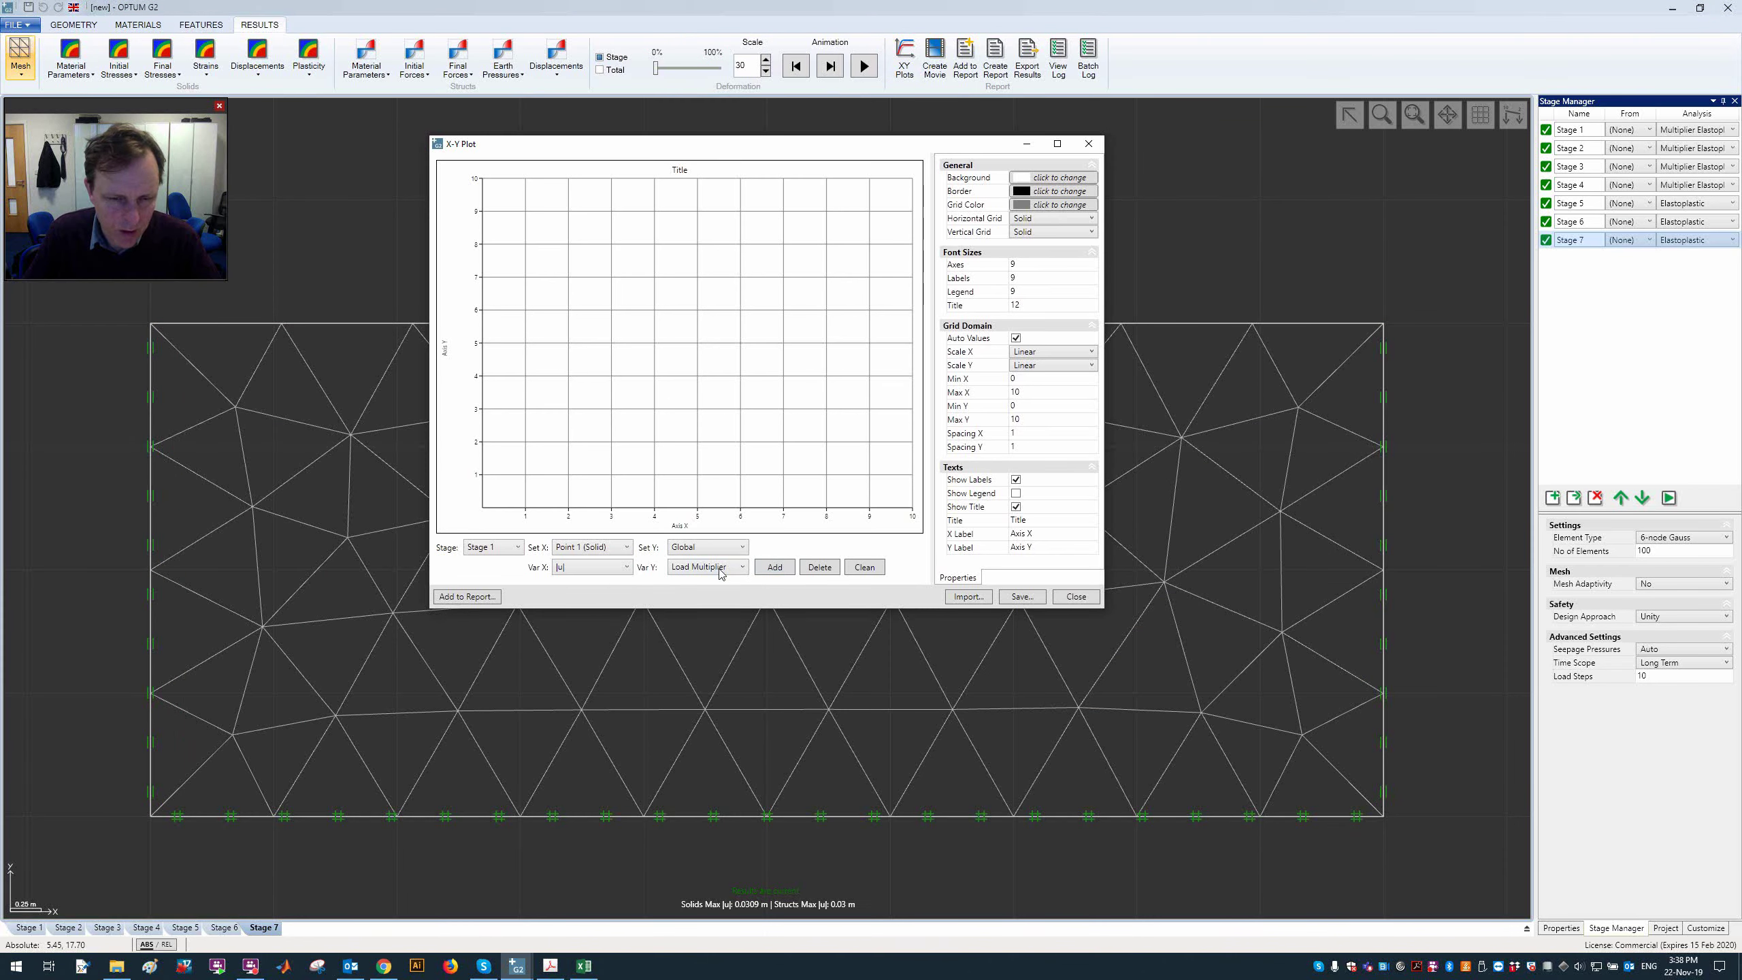
pyautogui.click(776, 568)
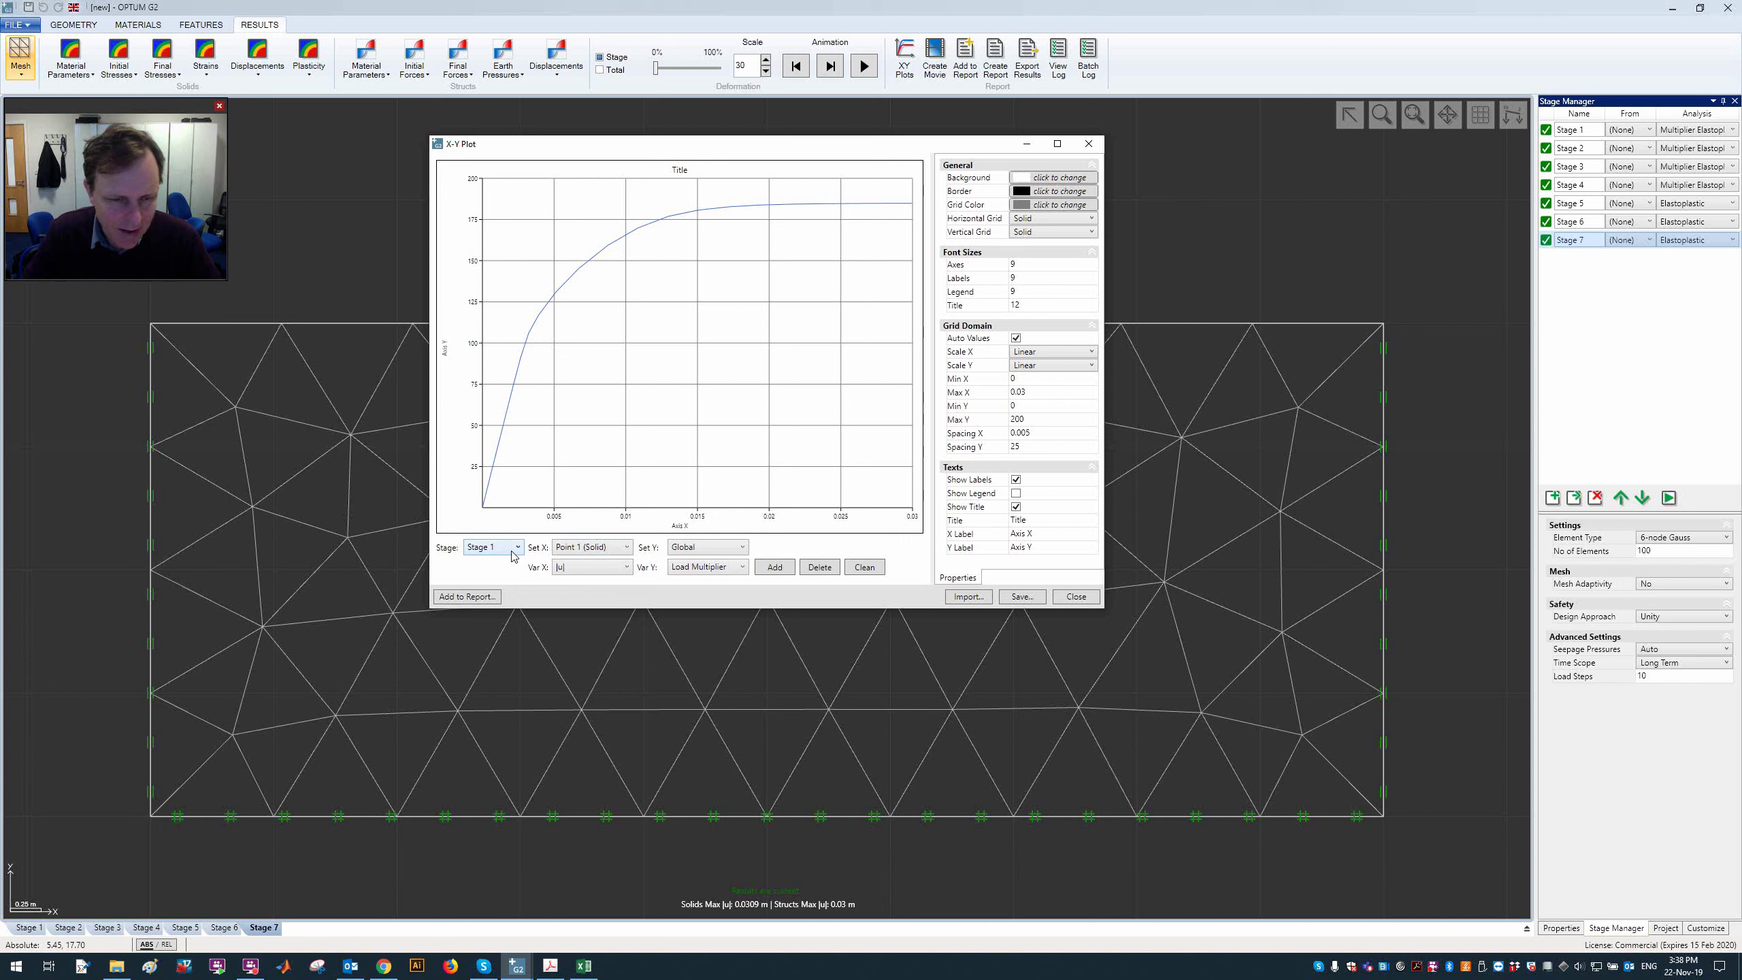
# Step: Check the Y sets and Point 1 (Solid) variables of Stage 1 for a reaction quantity, and close the X-Y plot
pyautogui.click(710, 550)
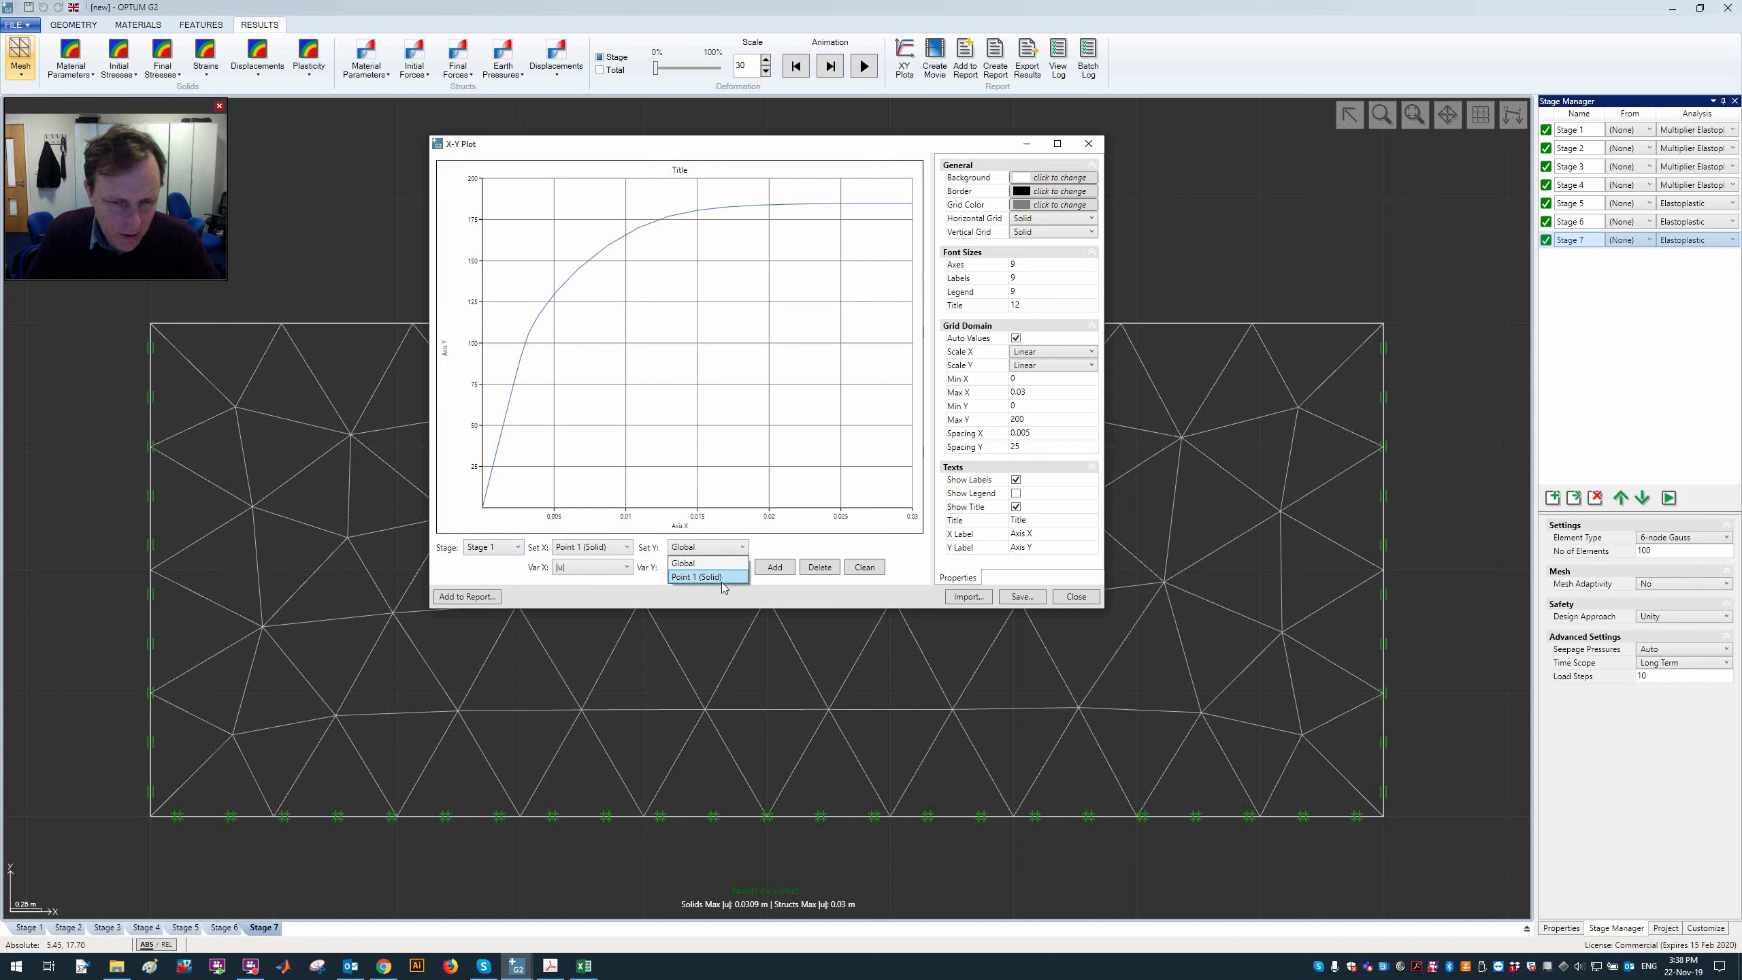
pyautogui.click(724, 576)
pyautogui.click(725, 567)
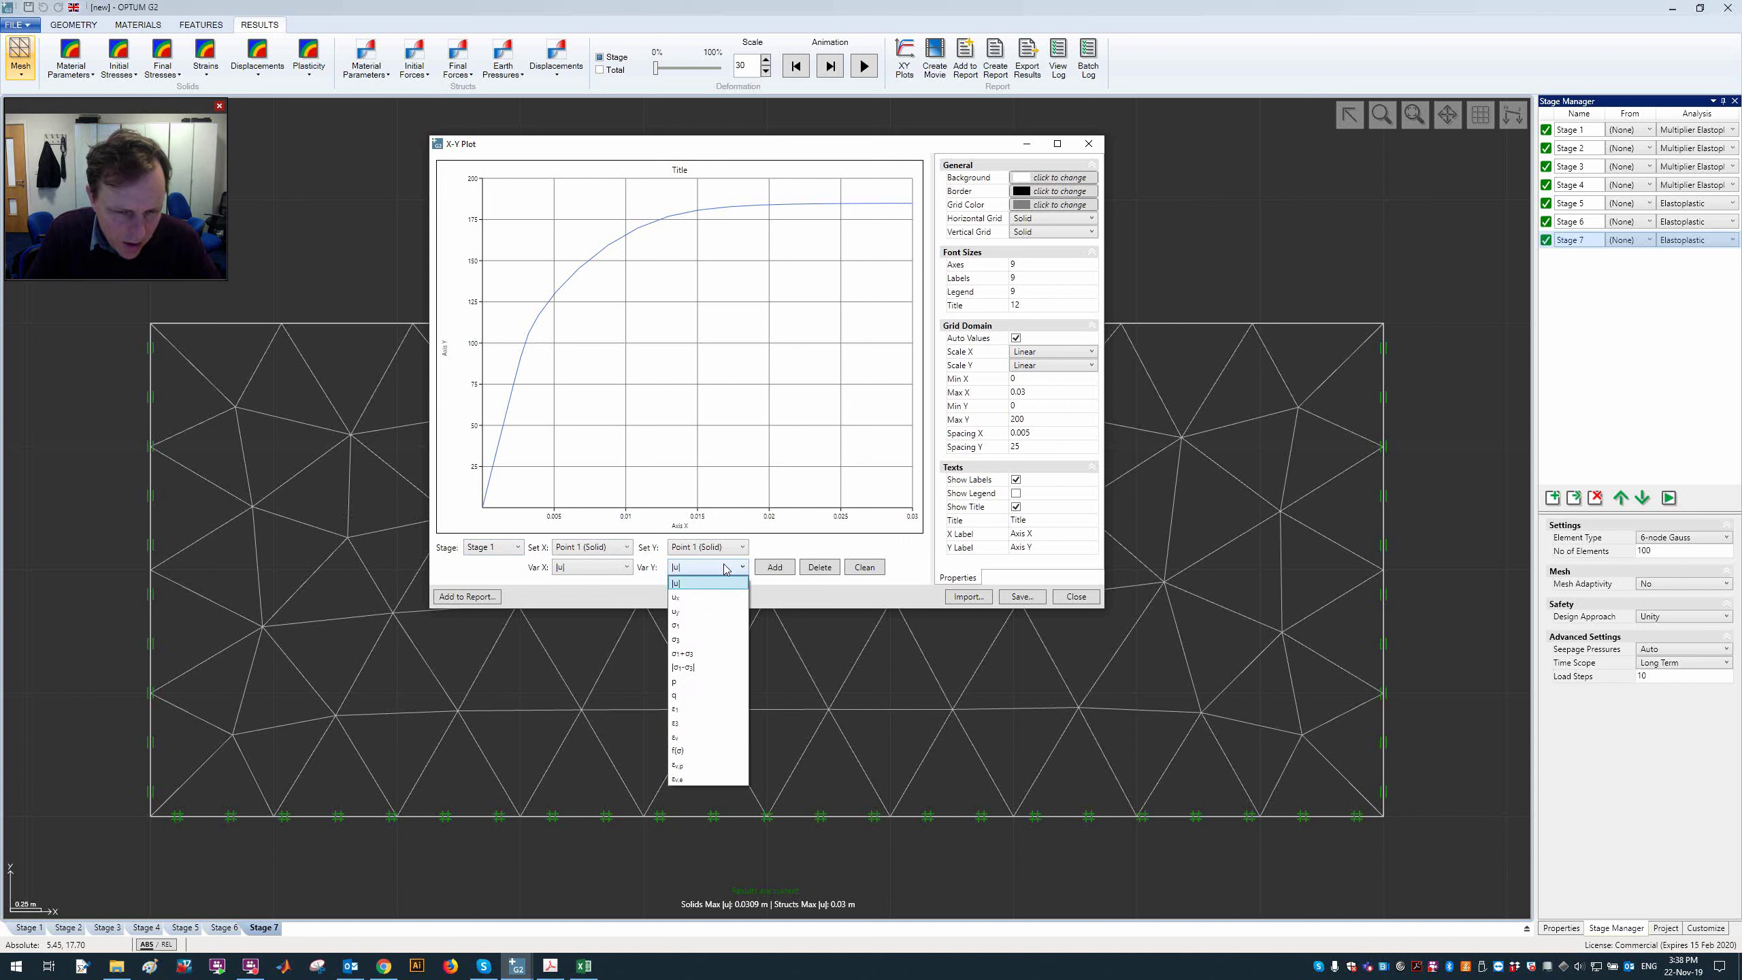
pyautogui.click(725, 568)
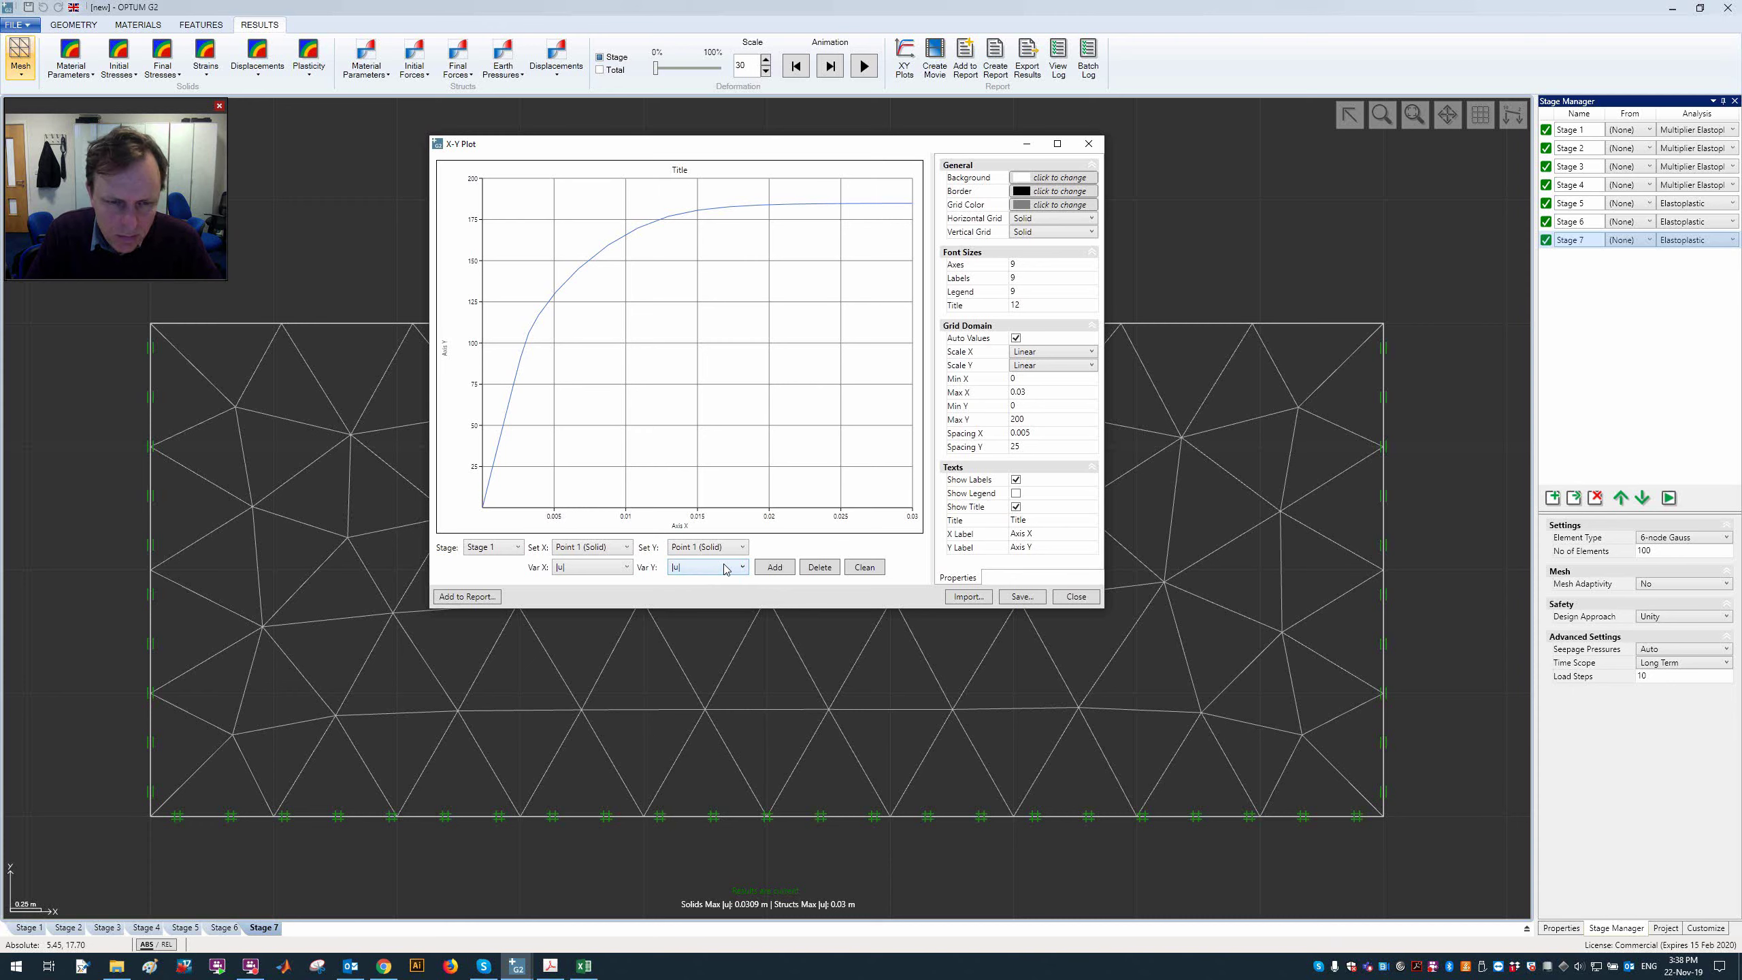
pyautogui.click(723, 547)
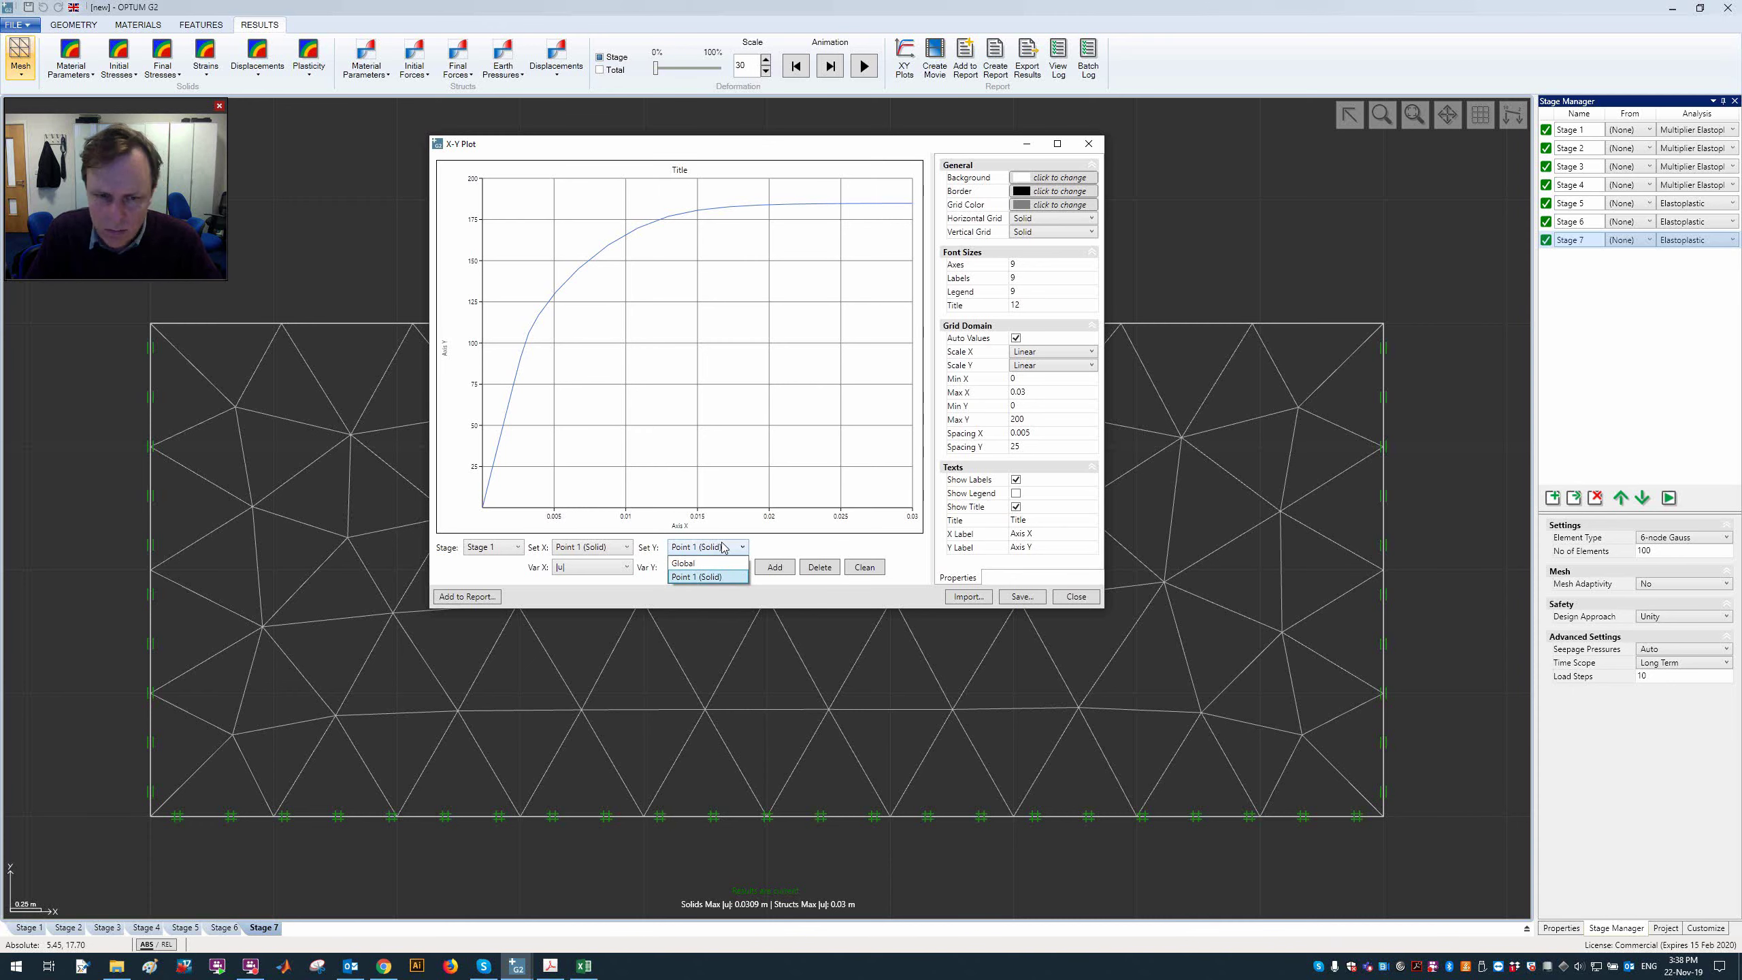
pyautogui.click(722, 547)
pyautogui.moveTo(659, 153); pyautogui.dragTo(661, 226)
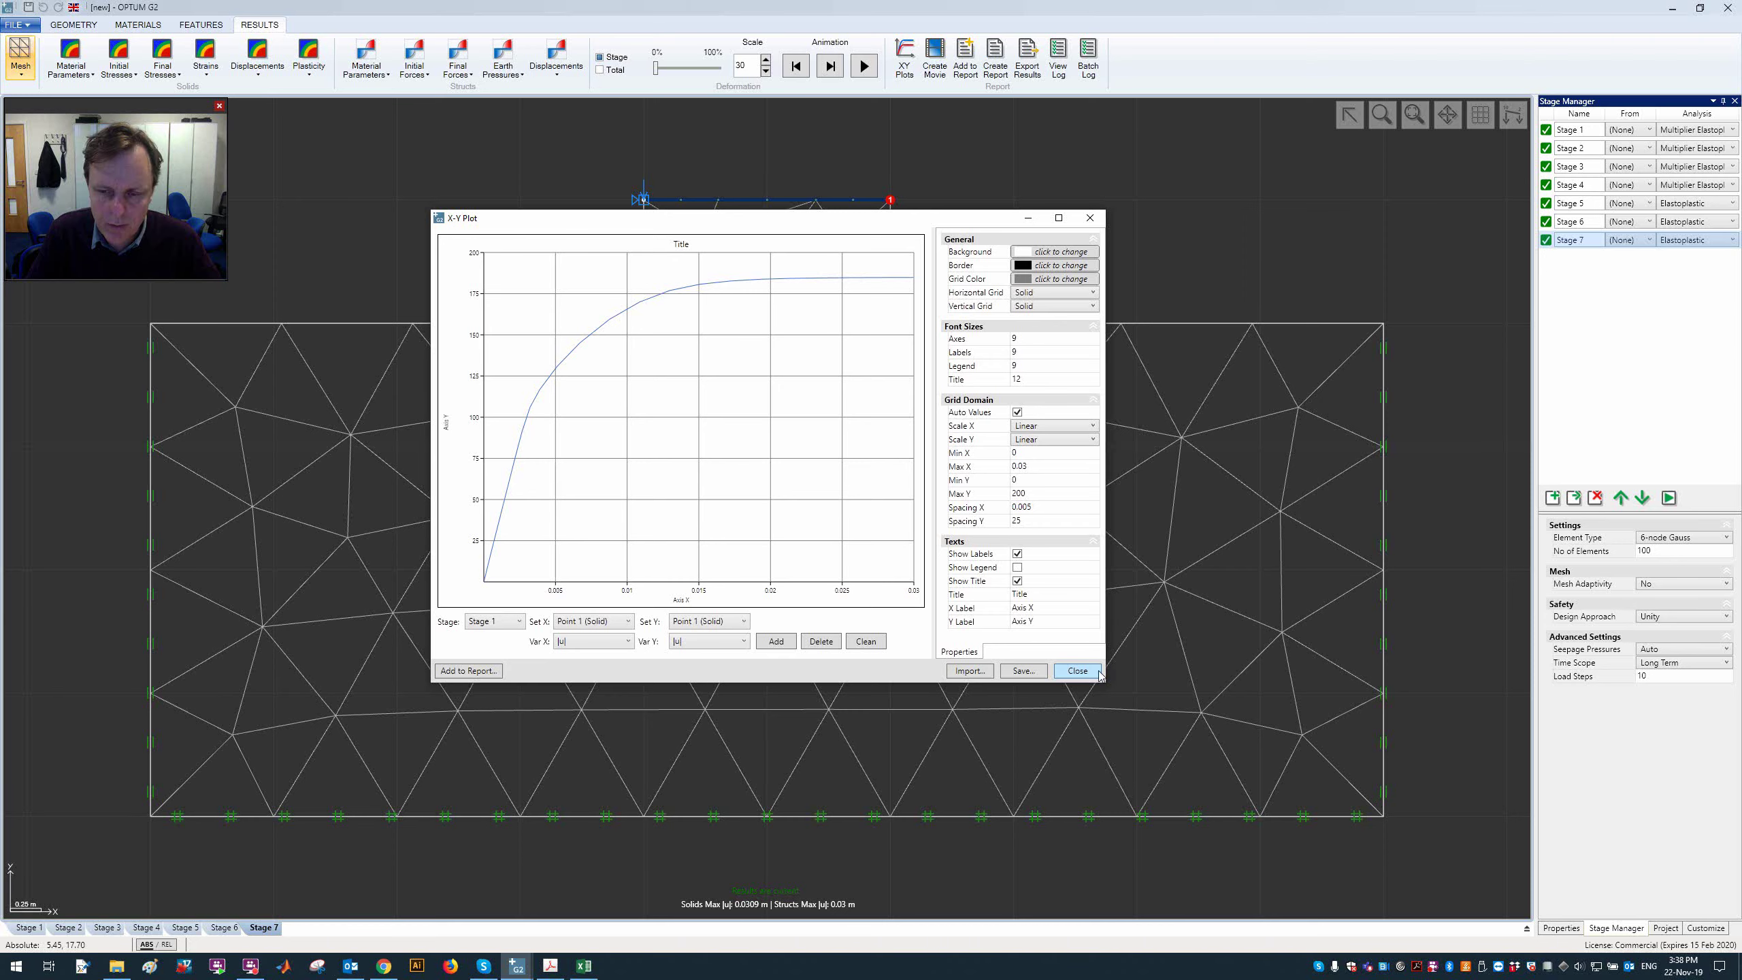
pyautogui.click(1076, 670)
pyautogui.click(920, 513)
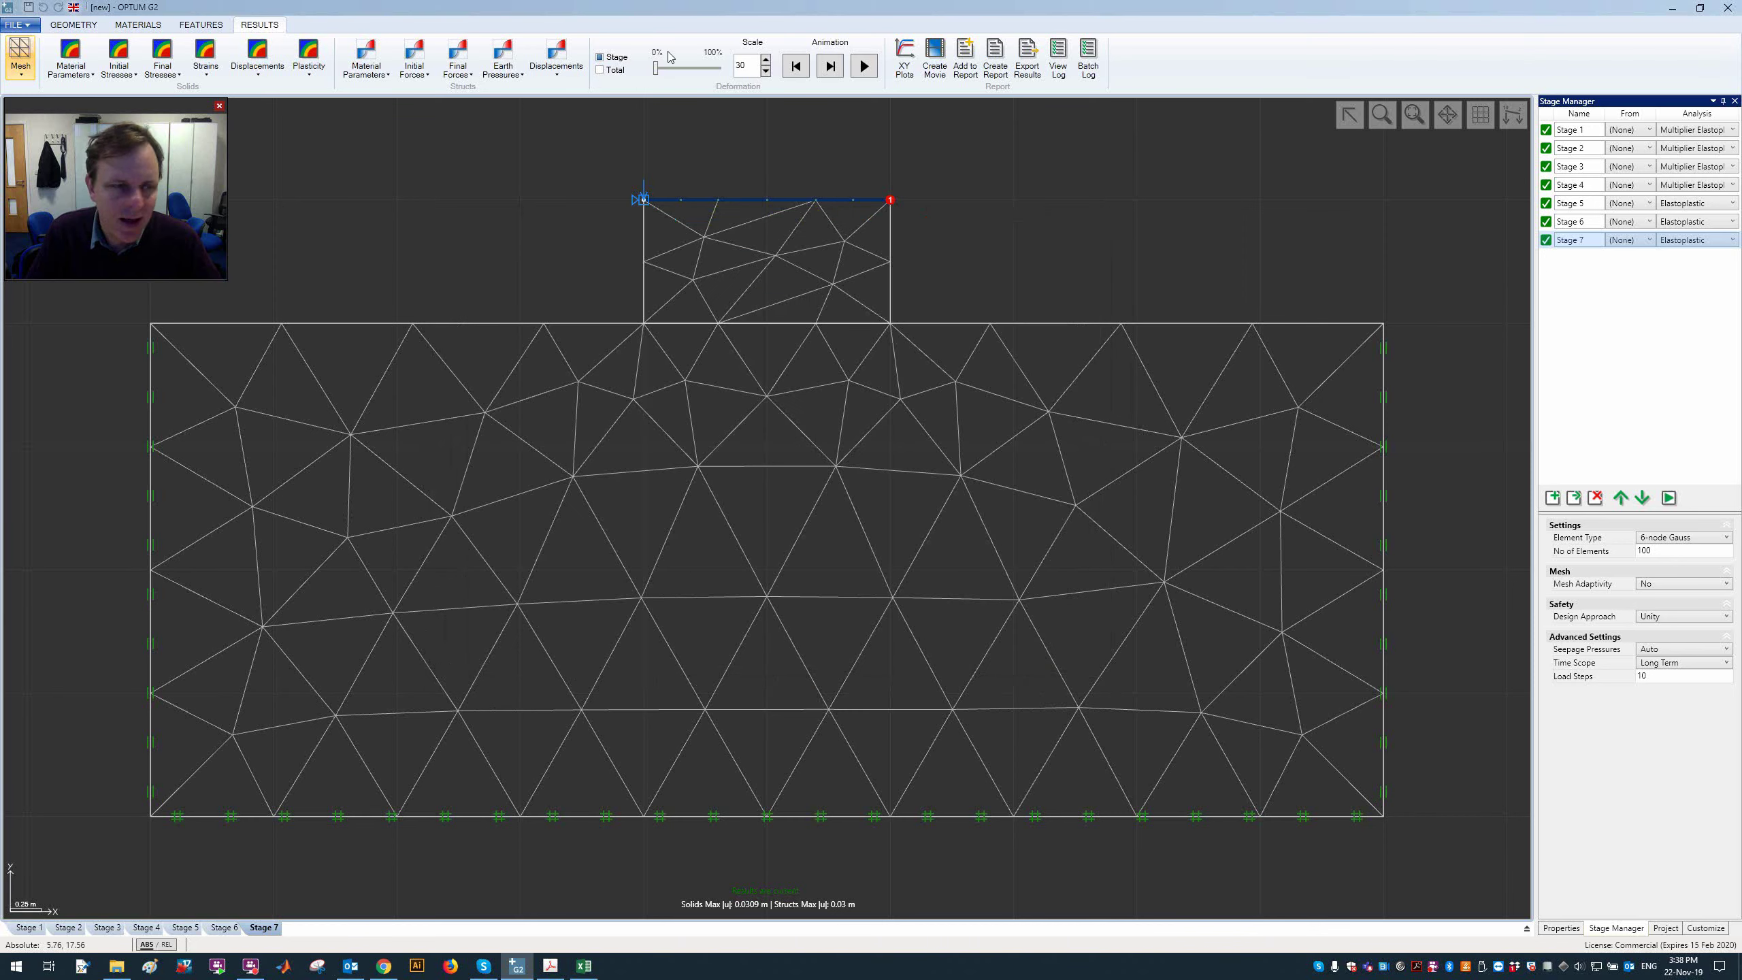
# Step: Add a Result Point at the footing's top-left corner, rerun the Stage 7 analysis and close the log
pyautogui.click(74, 24)
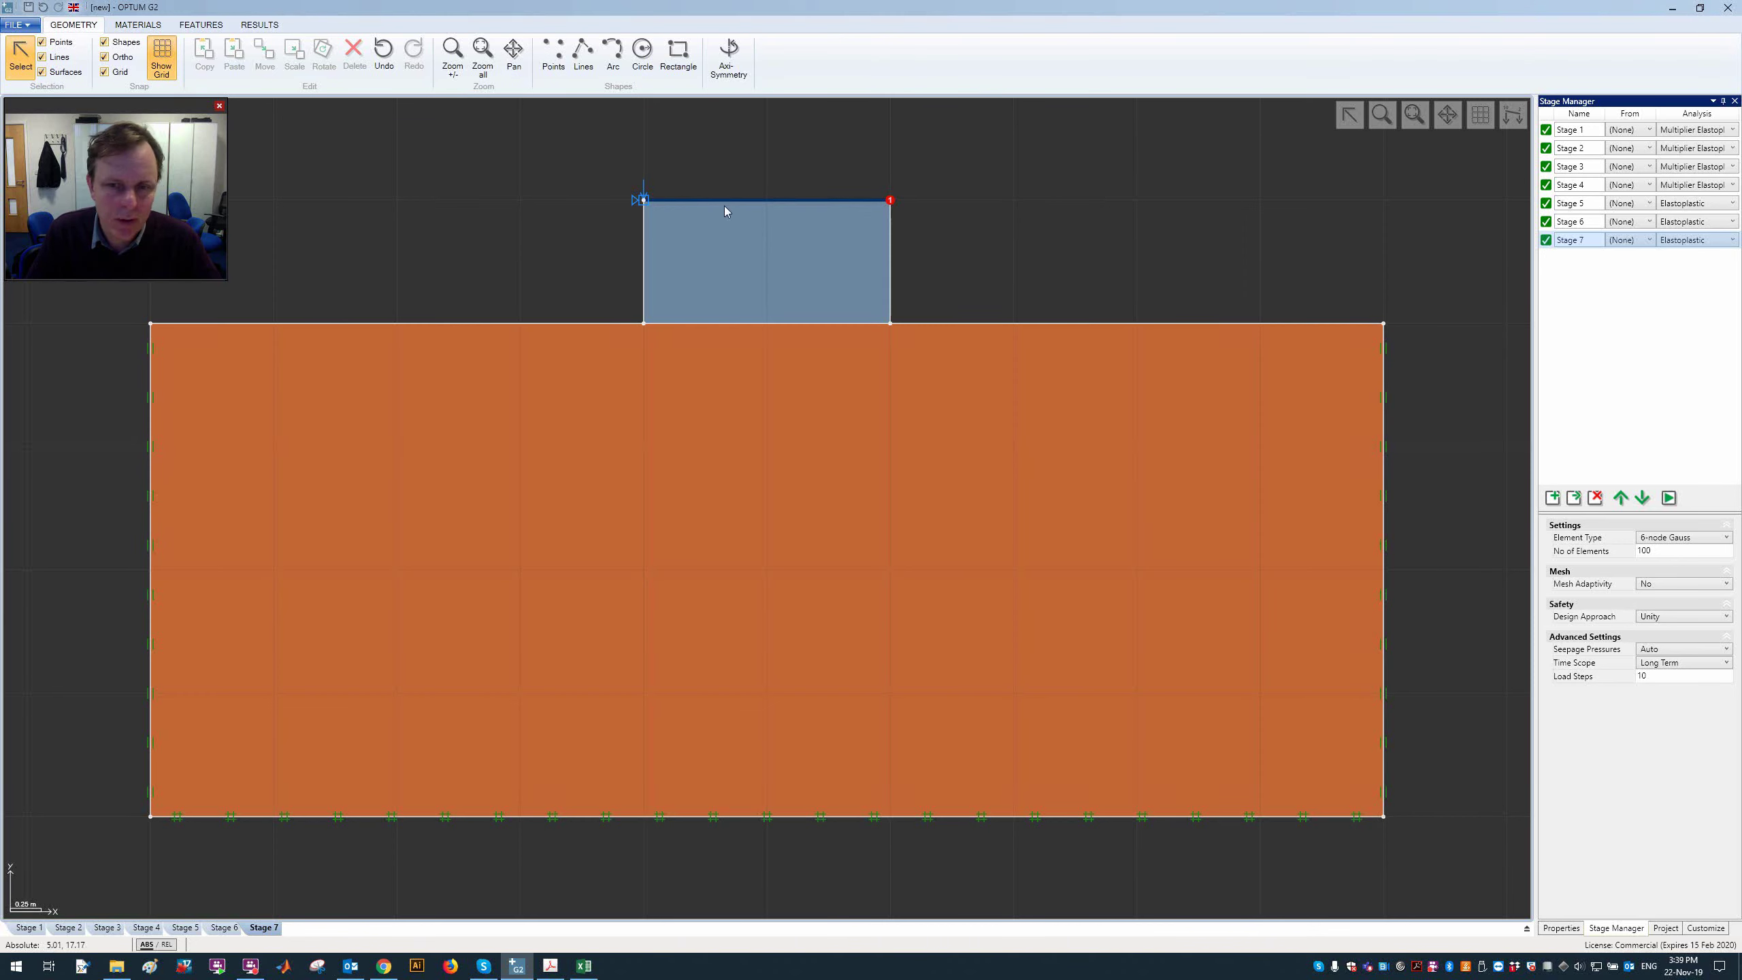
pyautogui.click(646, 200)
pyautogui.click(206, 25)
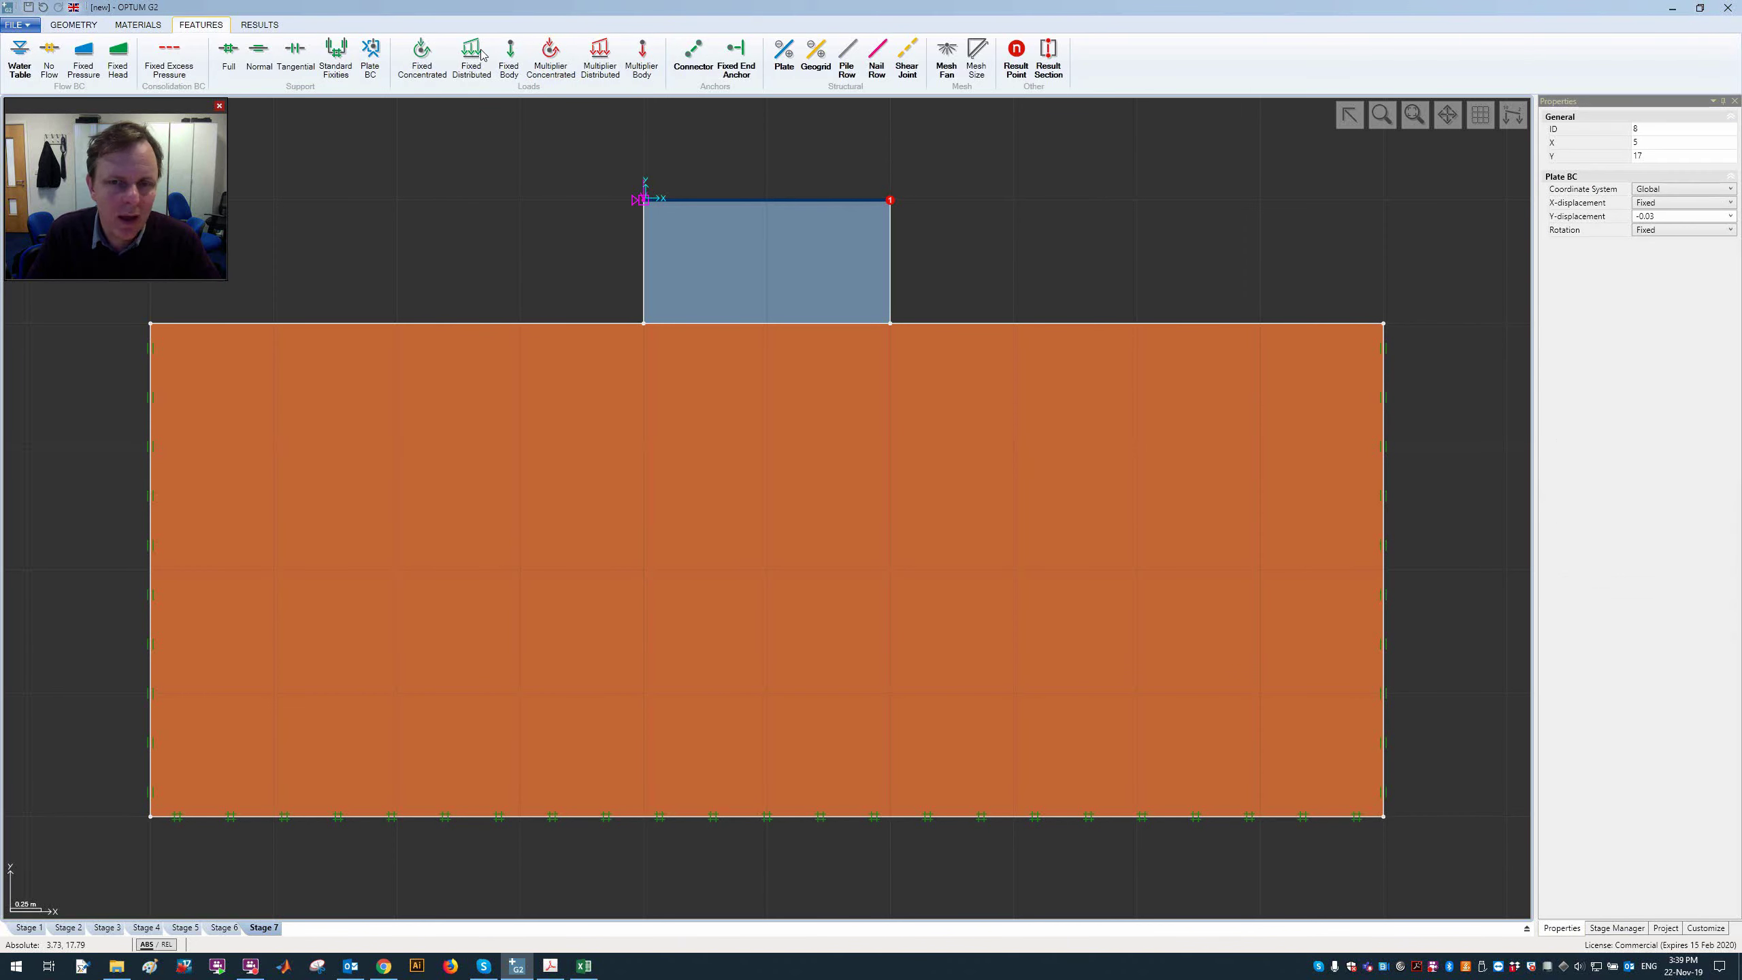
pyautogui.click(1099, 216)
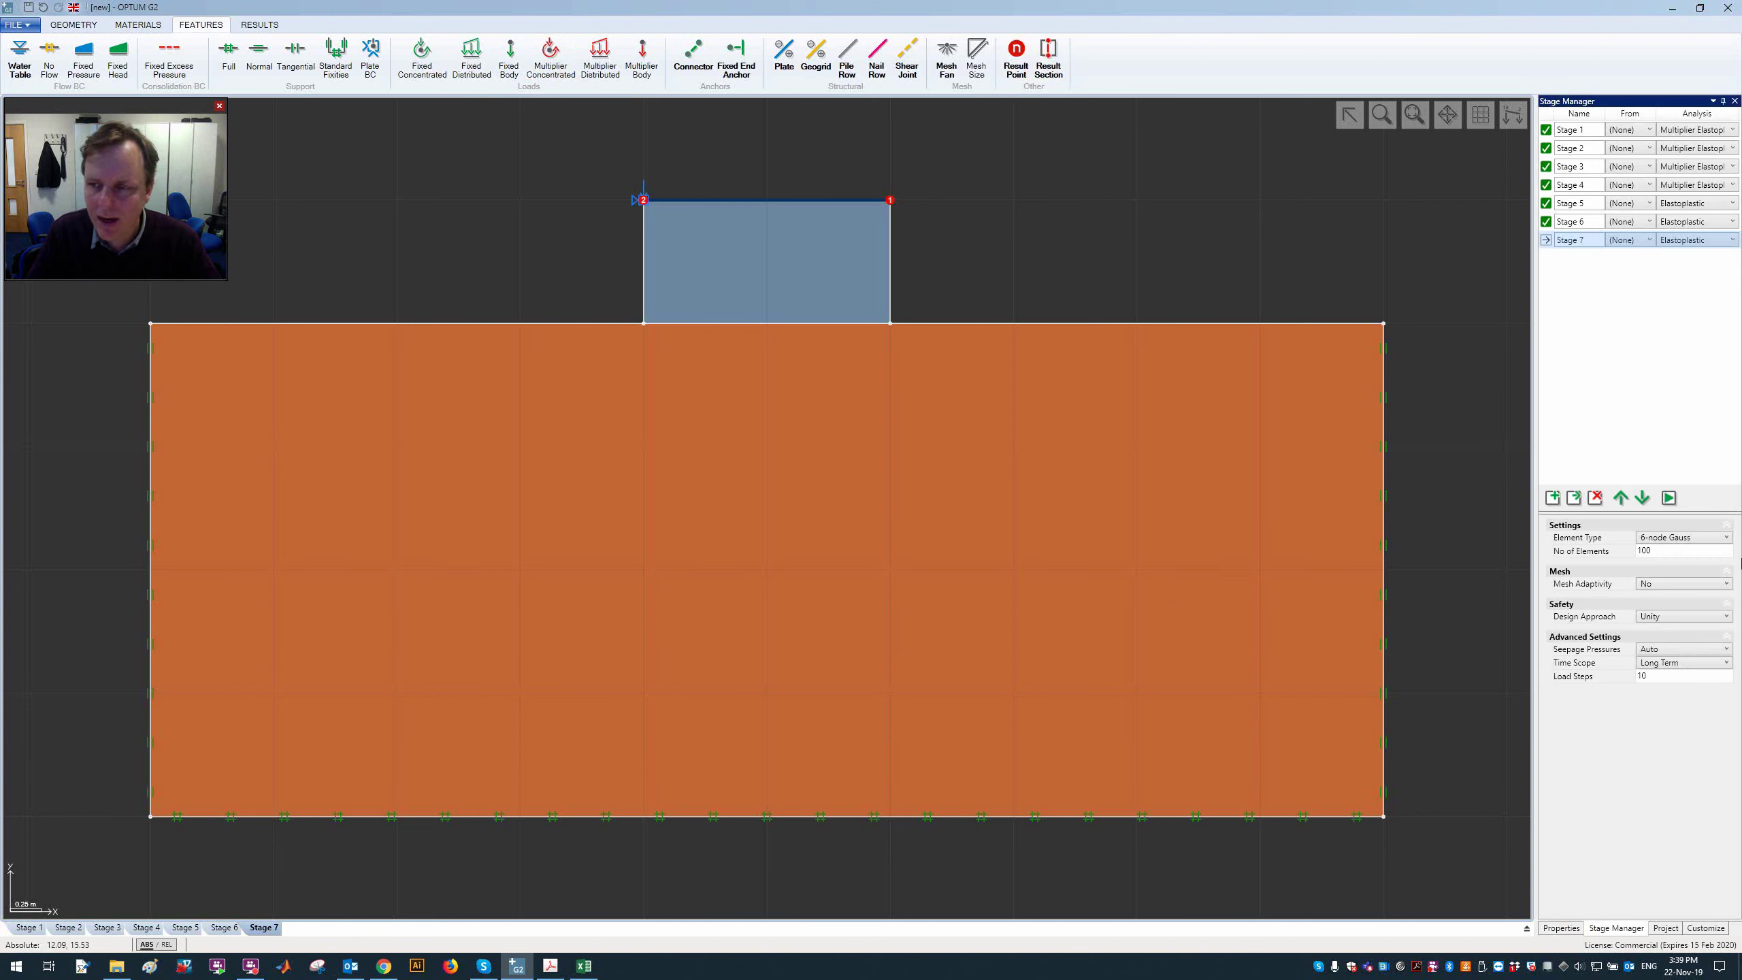
pyautogui.click(1665, 499)
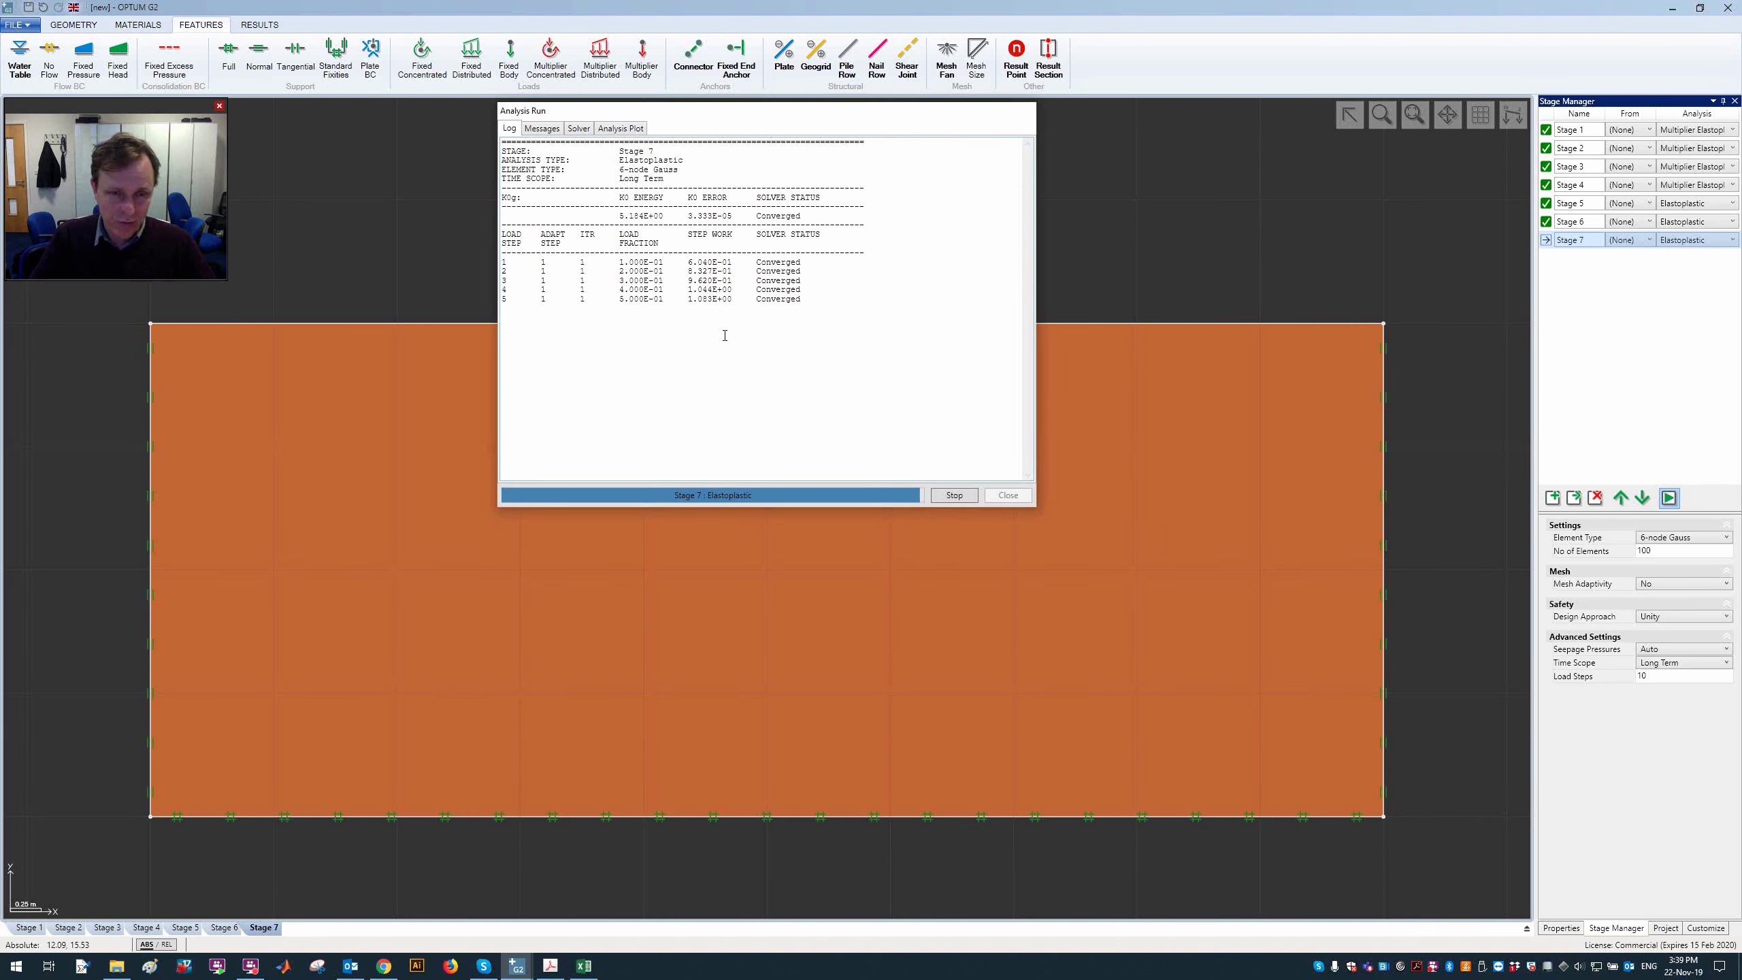
pyautogui.click(1007, 495)
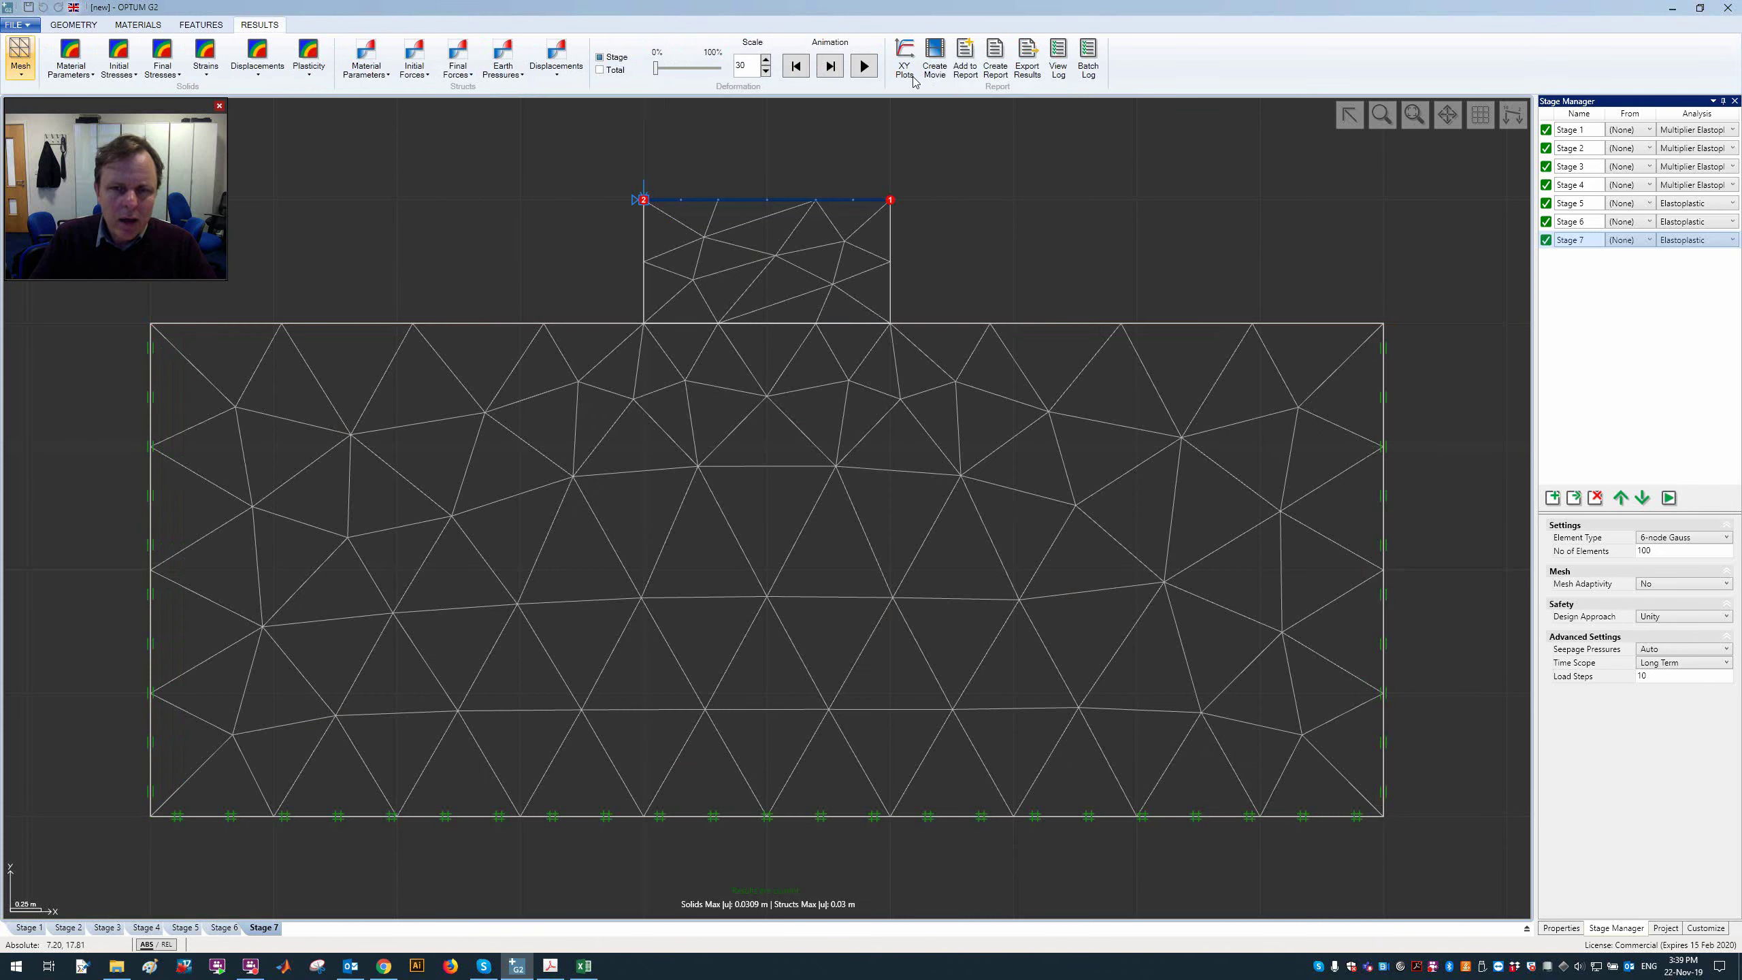
# Step: Start a new X-Y plot with |u| of Point 1 (Solid) as the X variable
pyautogui.click(911, 81)
pyautogui.click(596, 548)
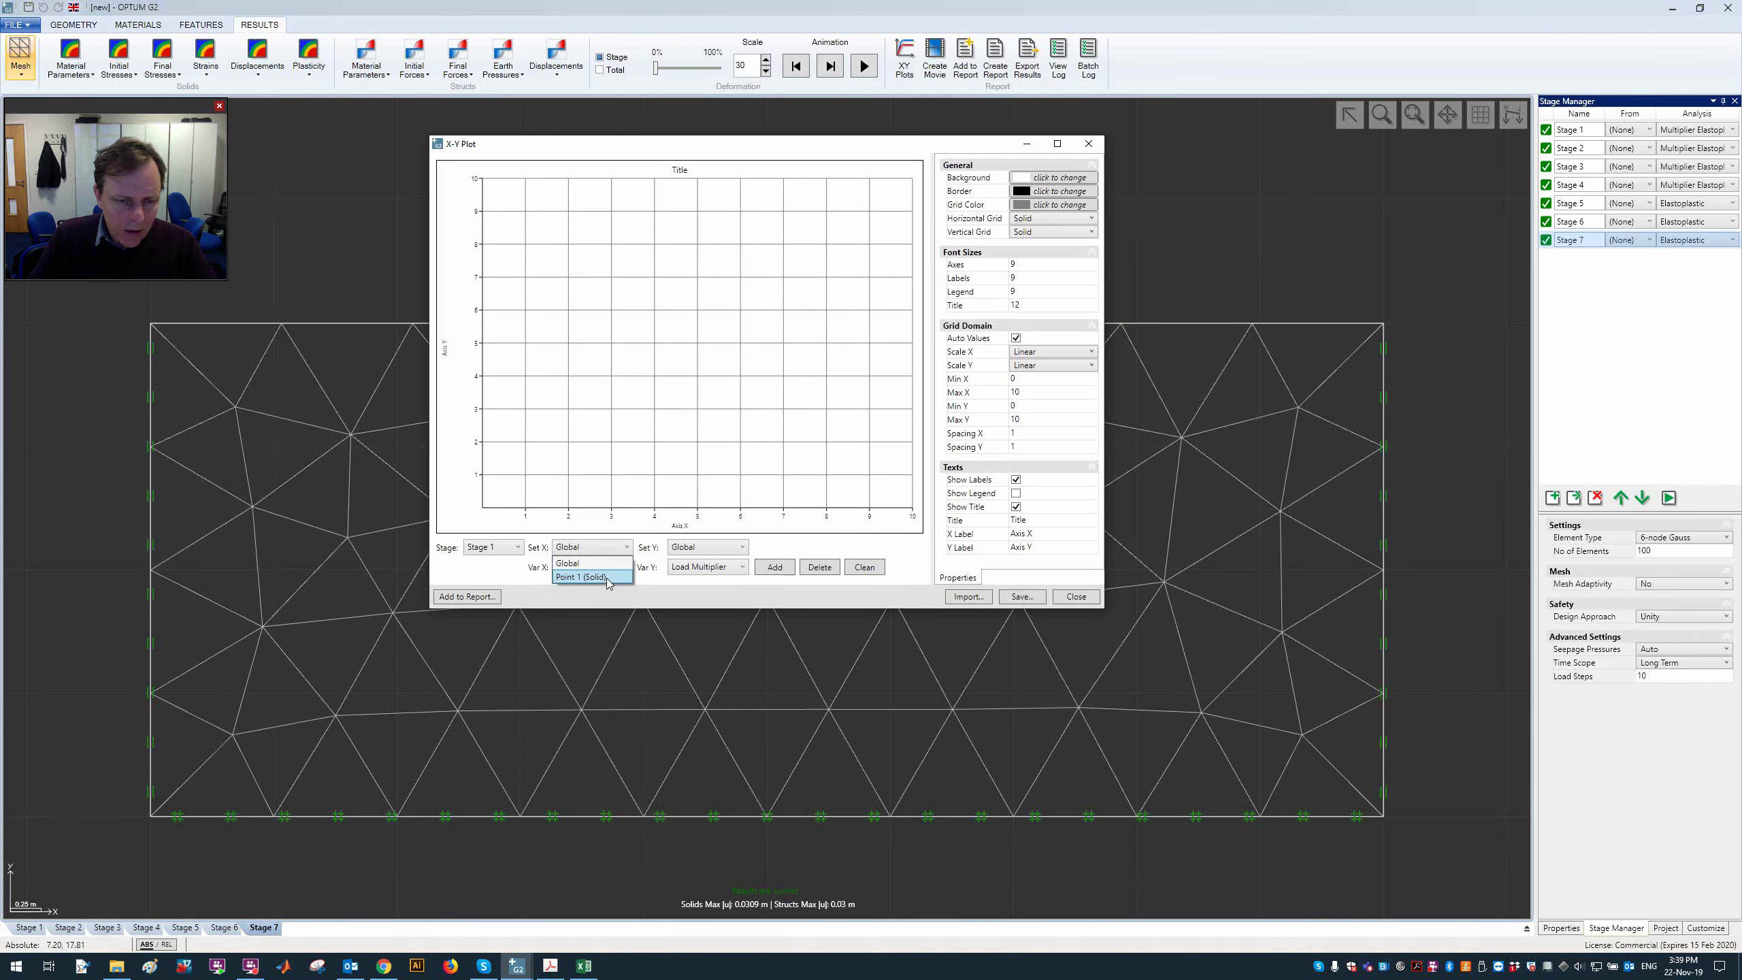
pyautogui.click(607, 578)
pyautogui.click(727, 549)
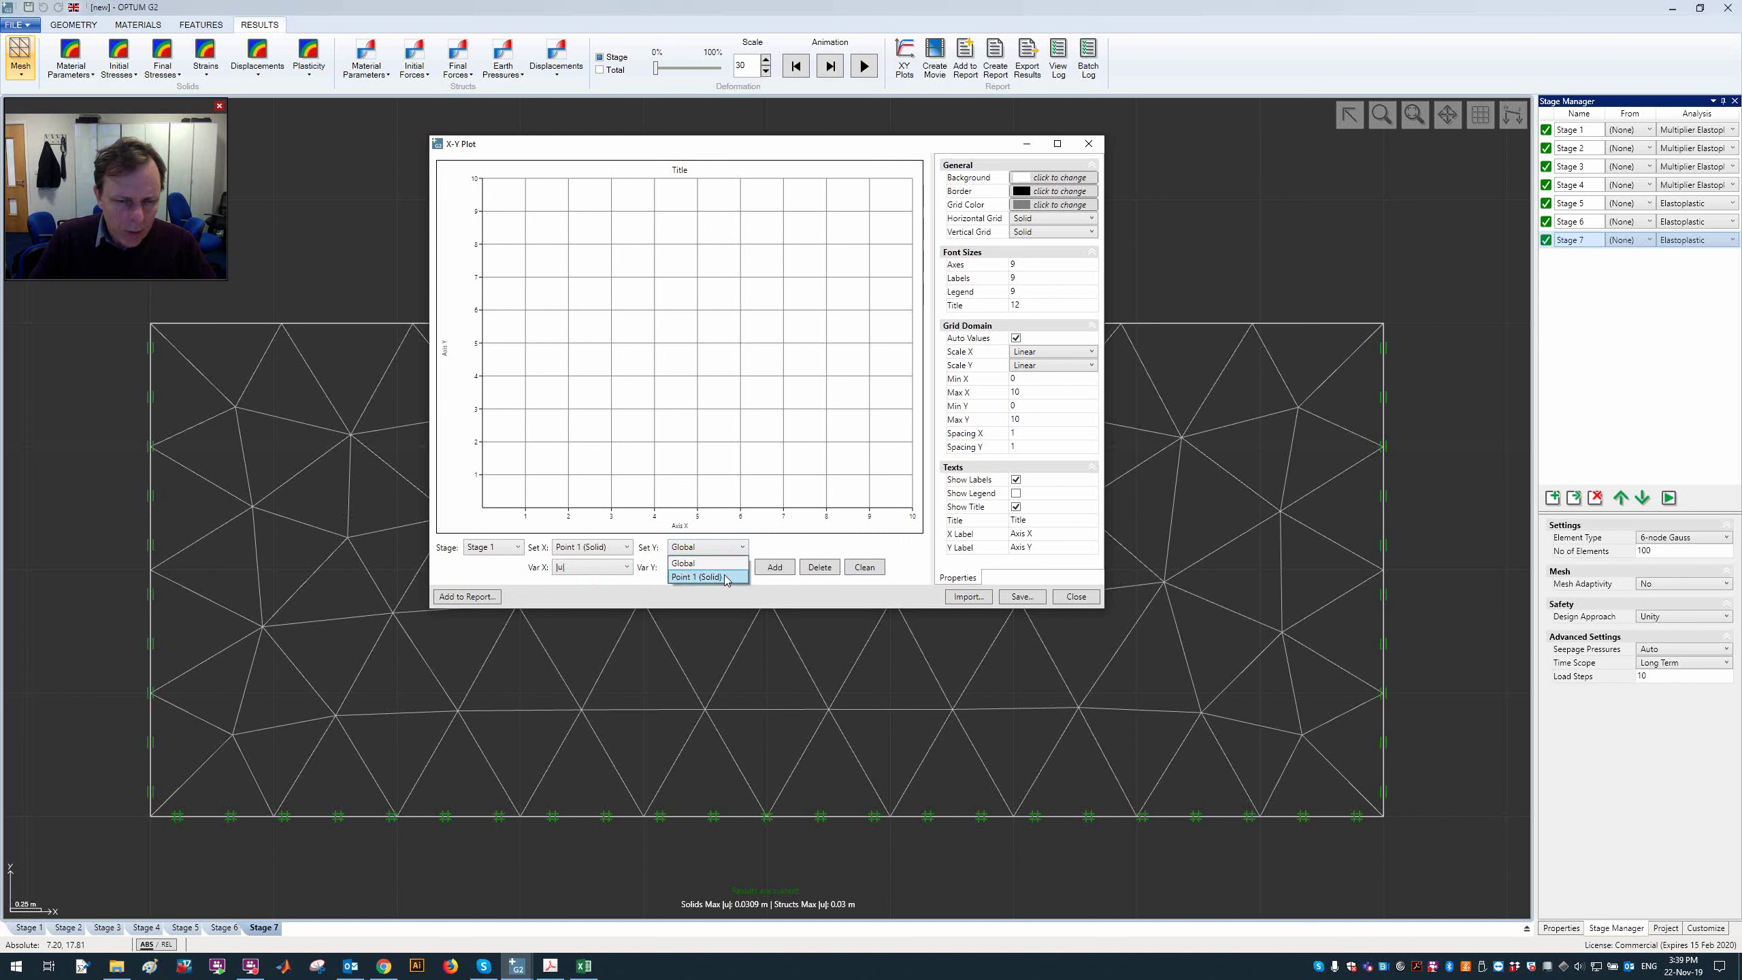
pyautogui.click(725, 577)
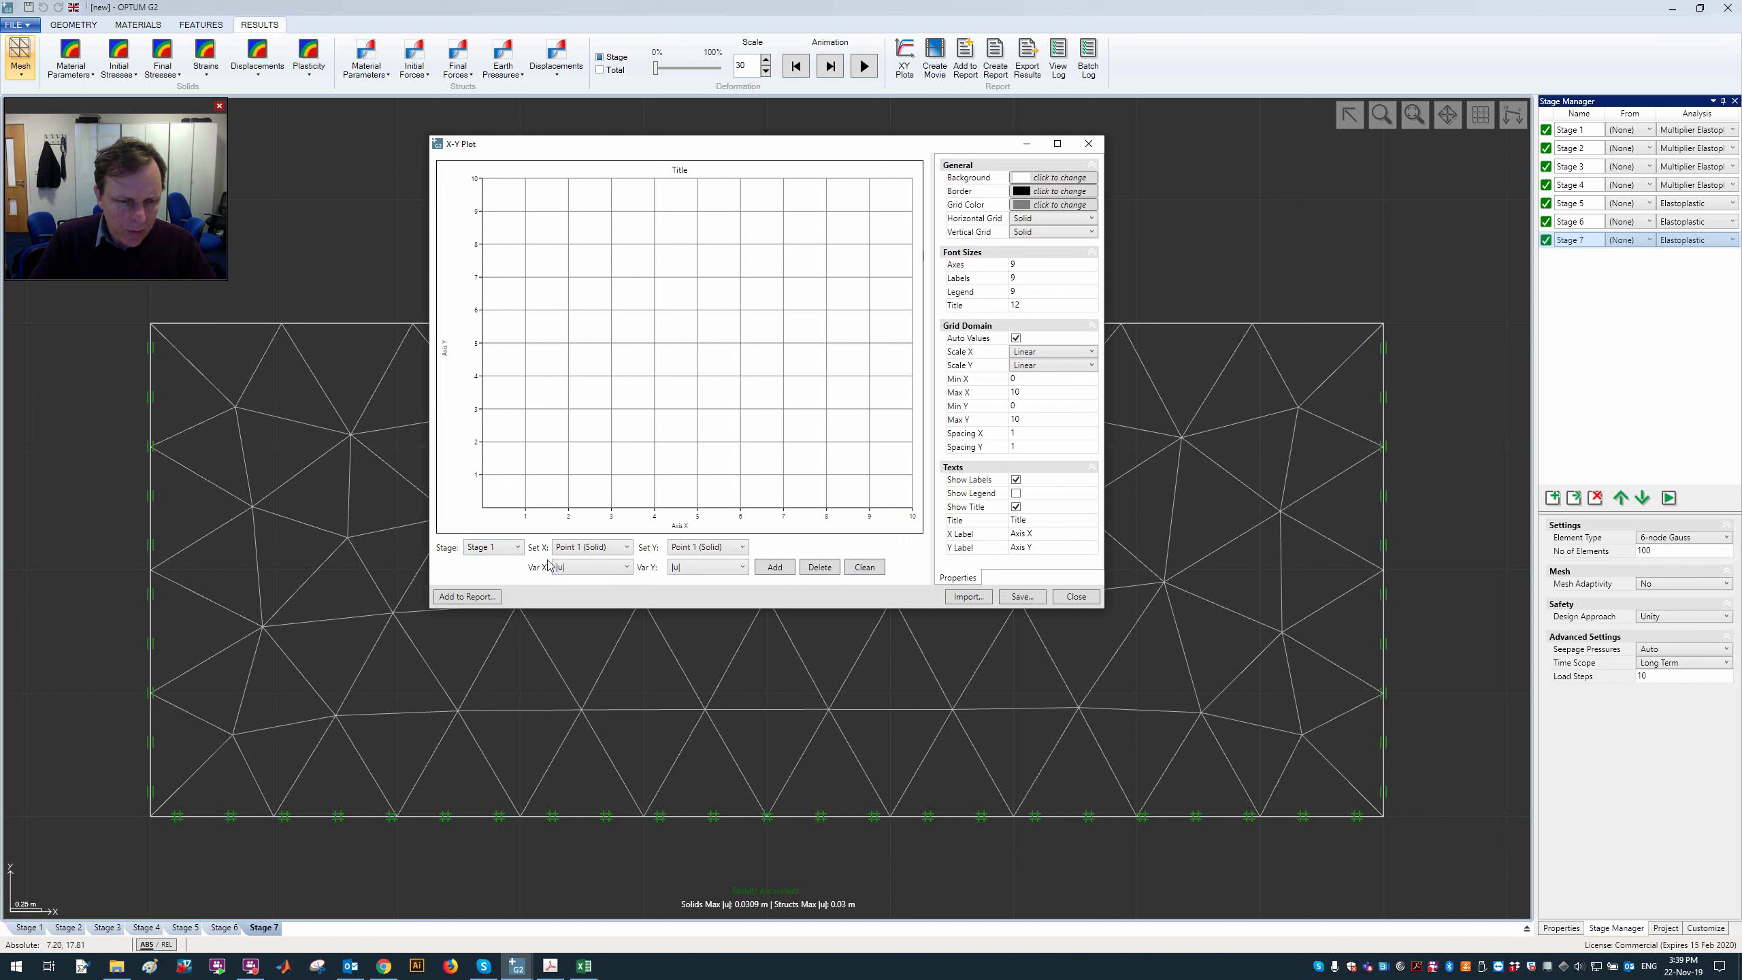
pyautogui.click(590, 567)
pyautogui.click(583, 576)
pyautogui.click(722, 547)
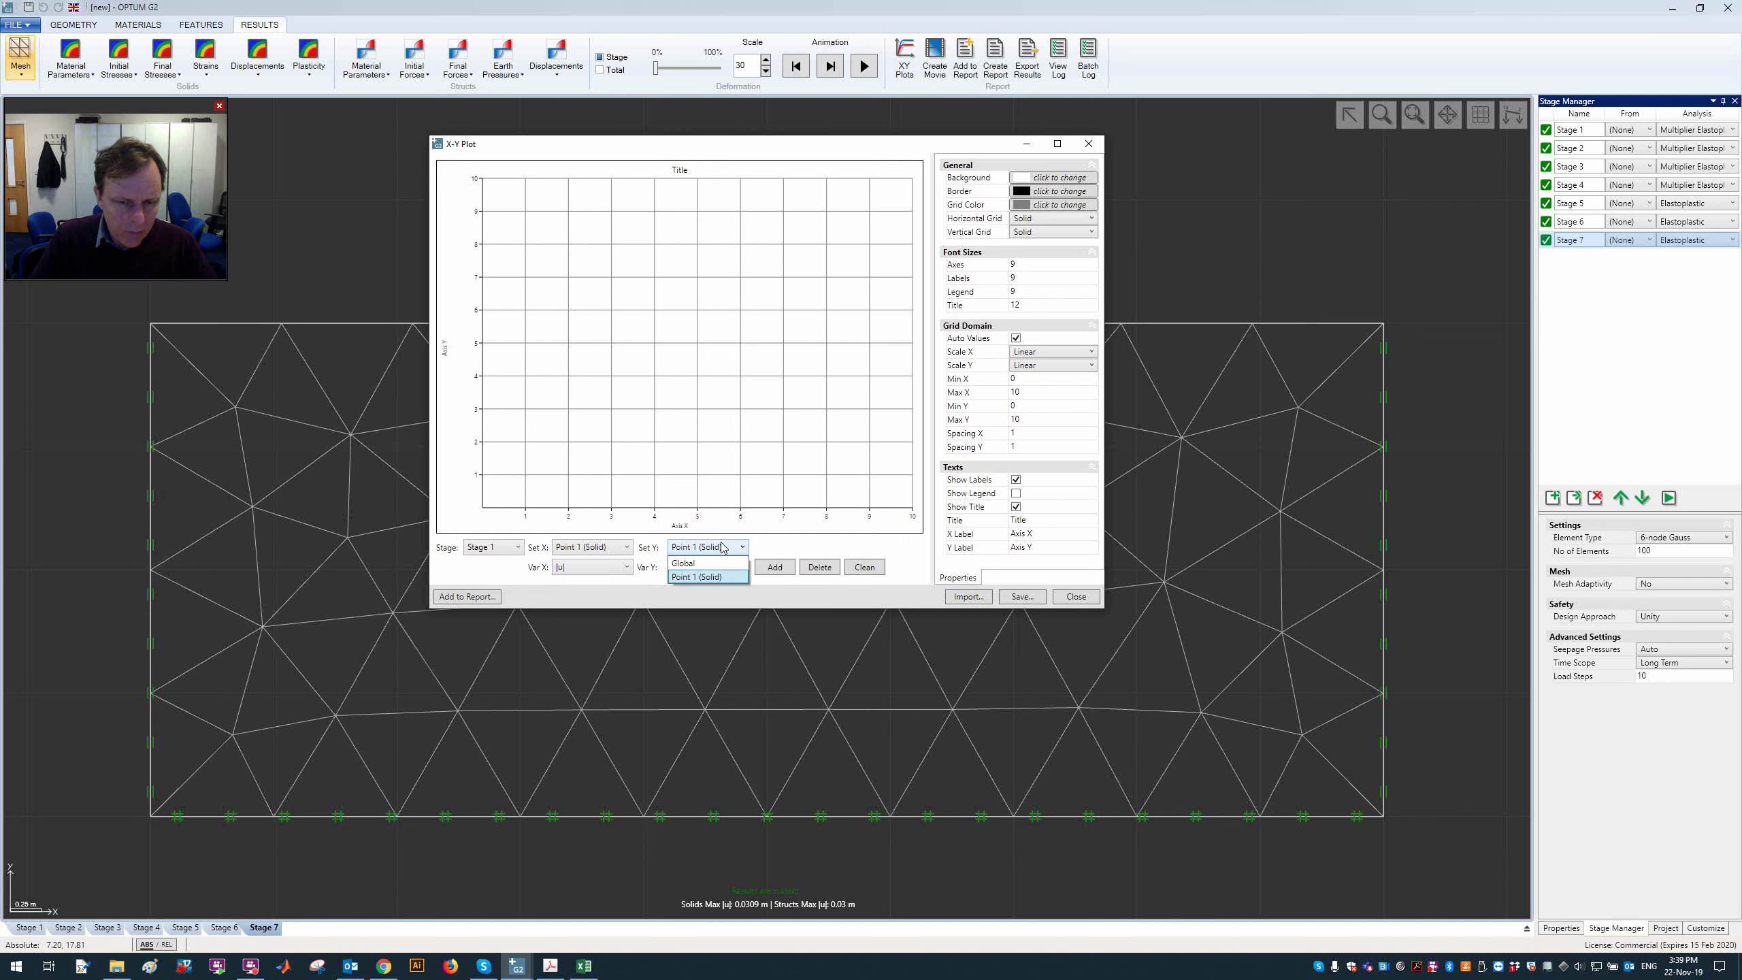
pyautogui.click(721, 547)
# Step: Set the plot's stage to Stage 7 and its Y set to Point 2 (Reaction)
pyautogui.click(516, 547)
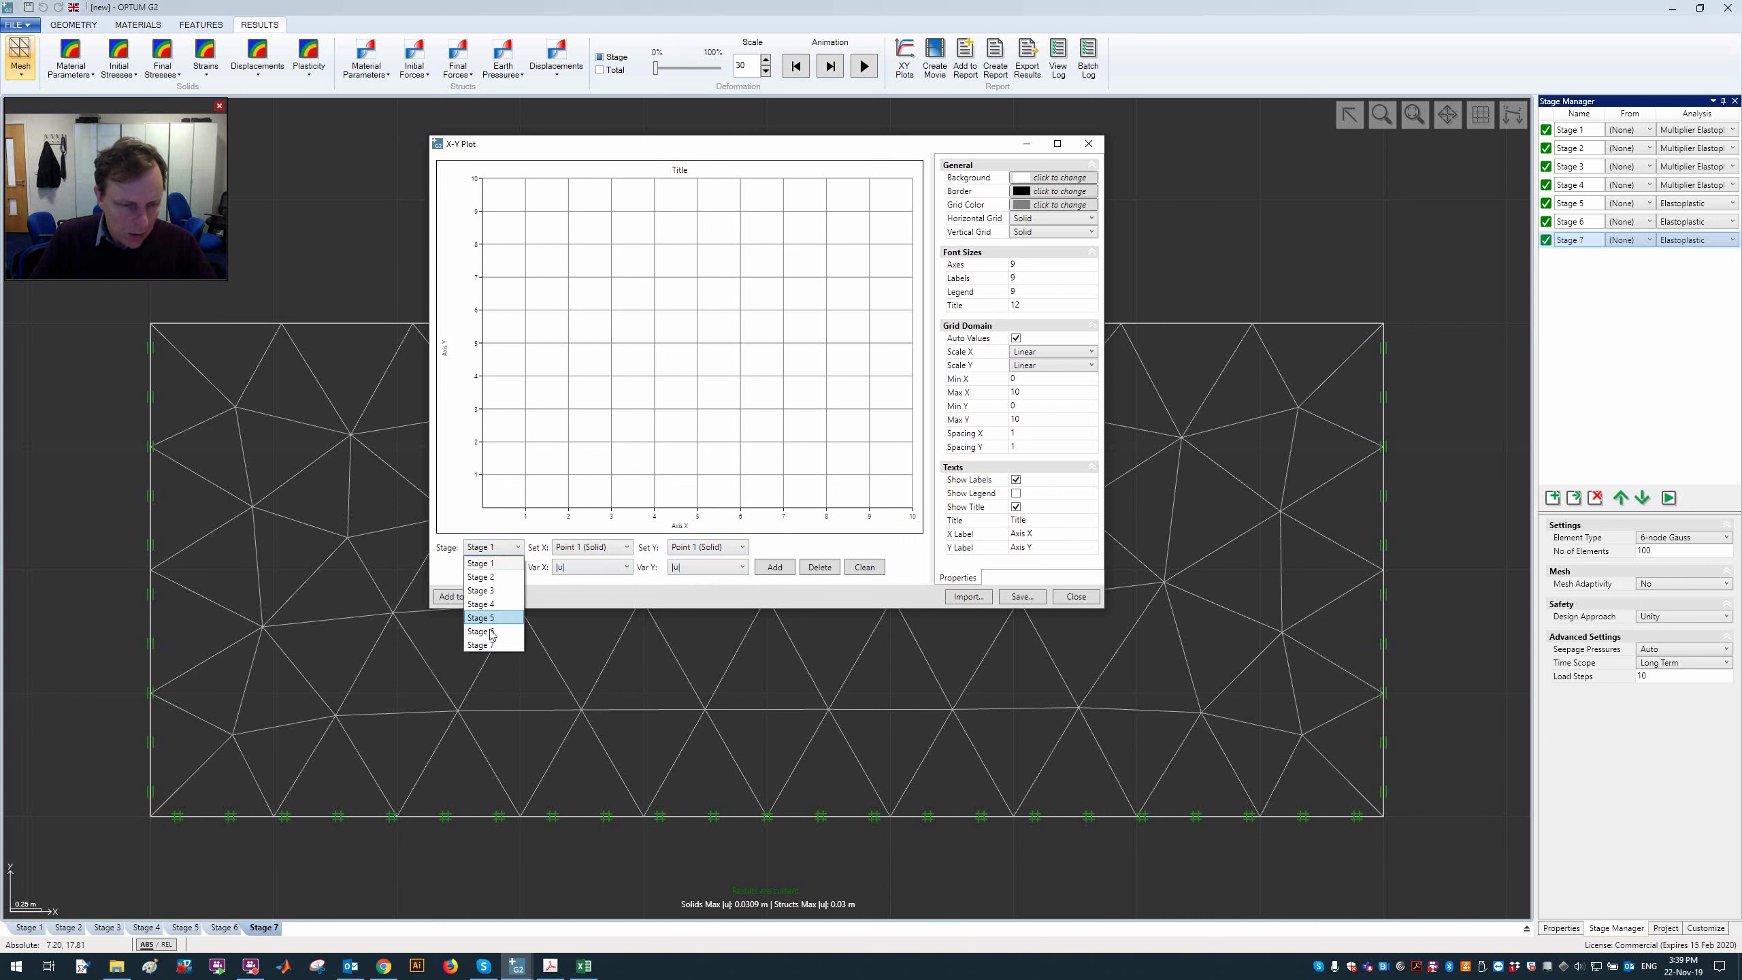
pyautogui.click(503, 645)
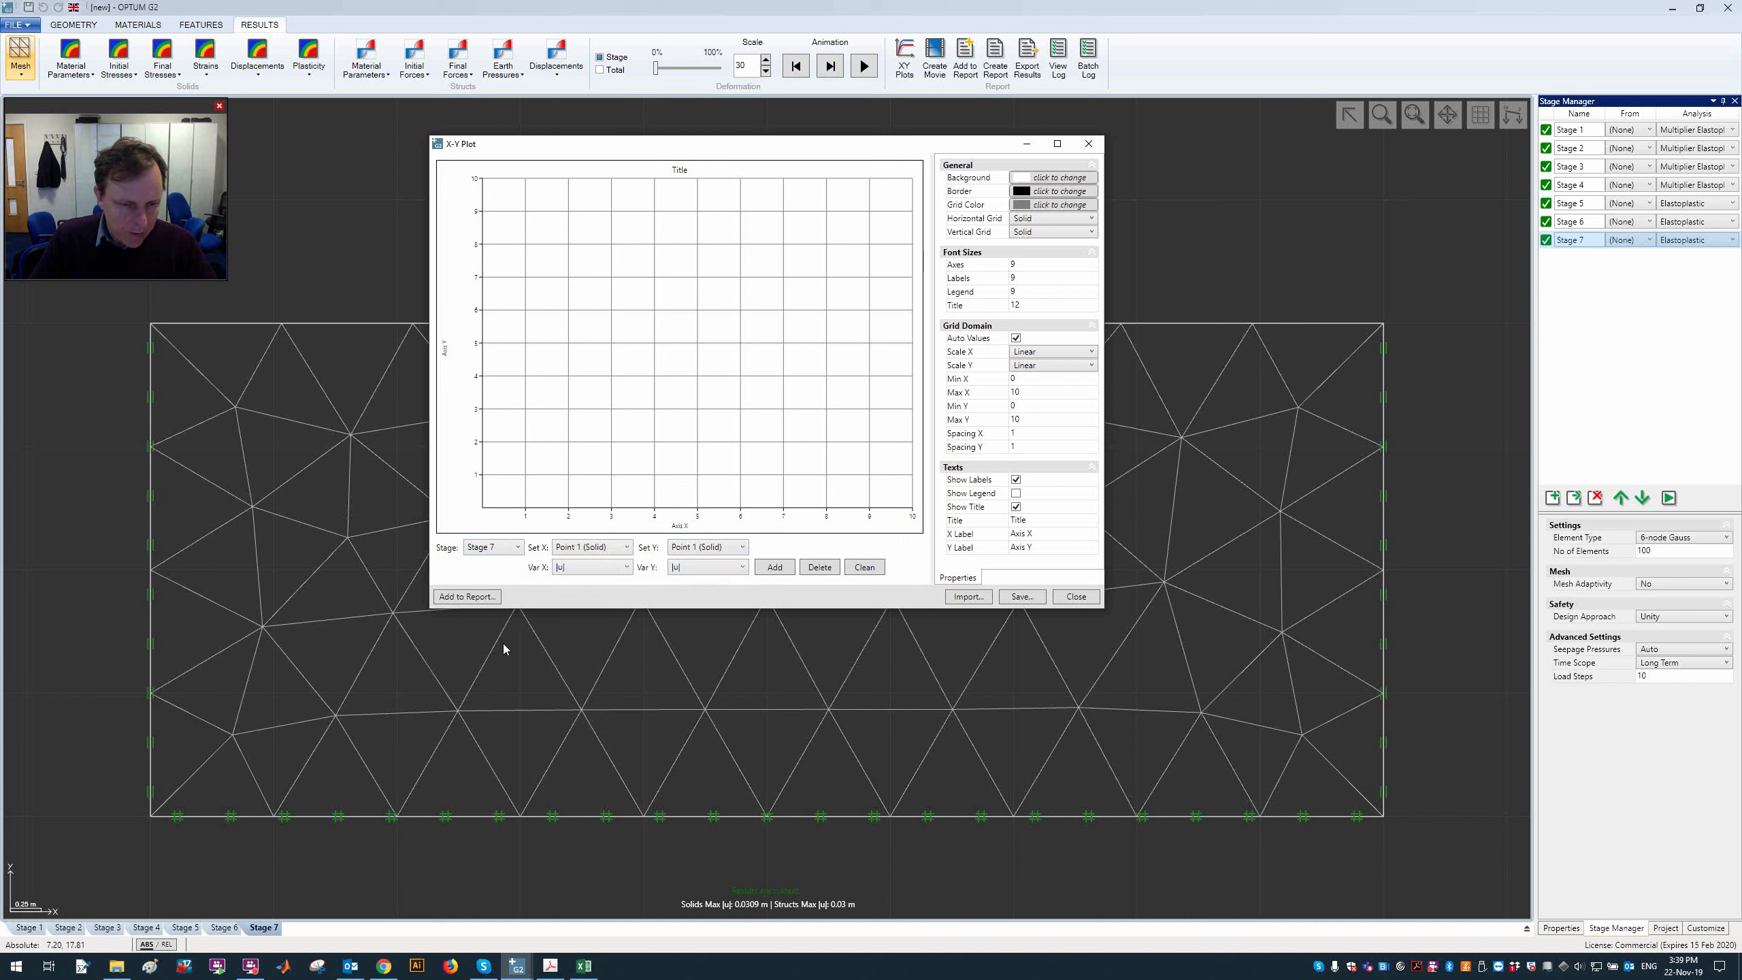
pyautogui.click(738, 547)
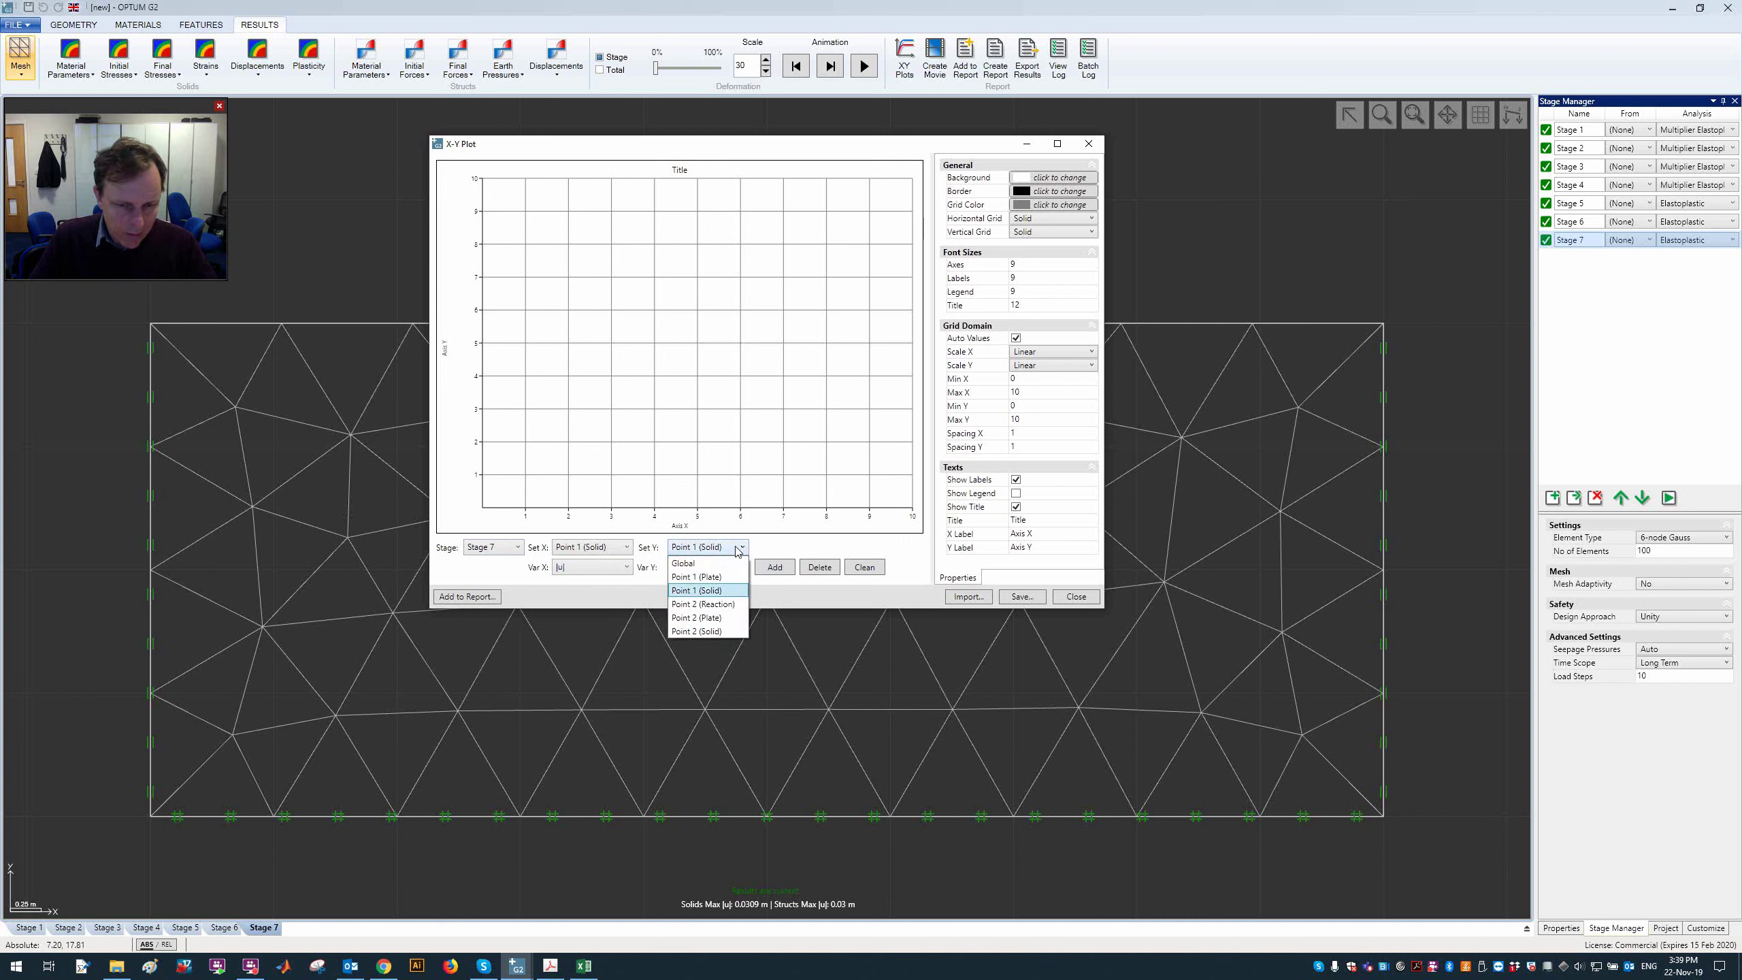
pyautogui.click(718, 603)
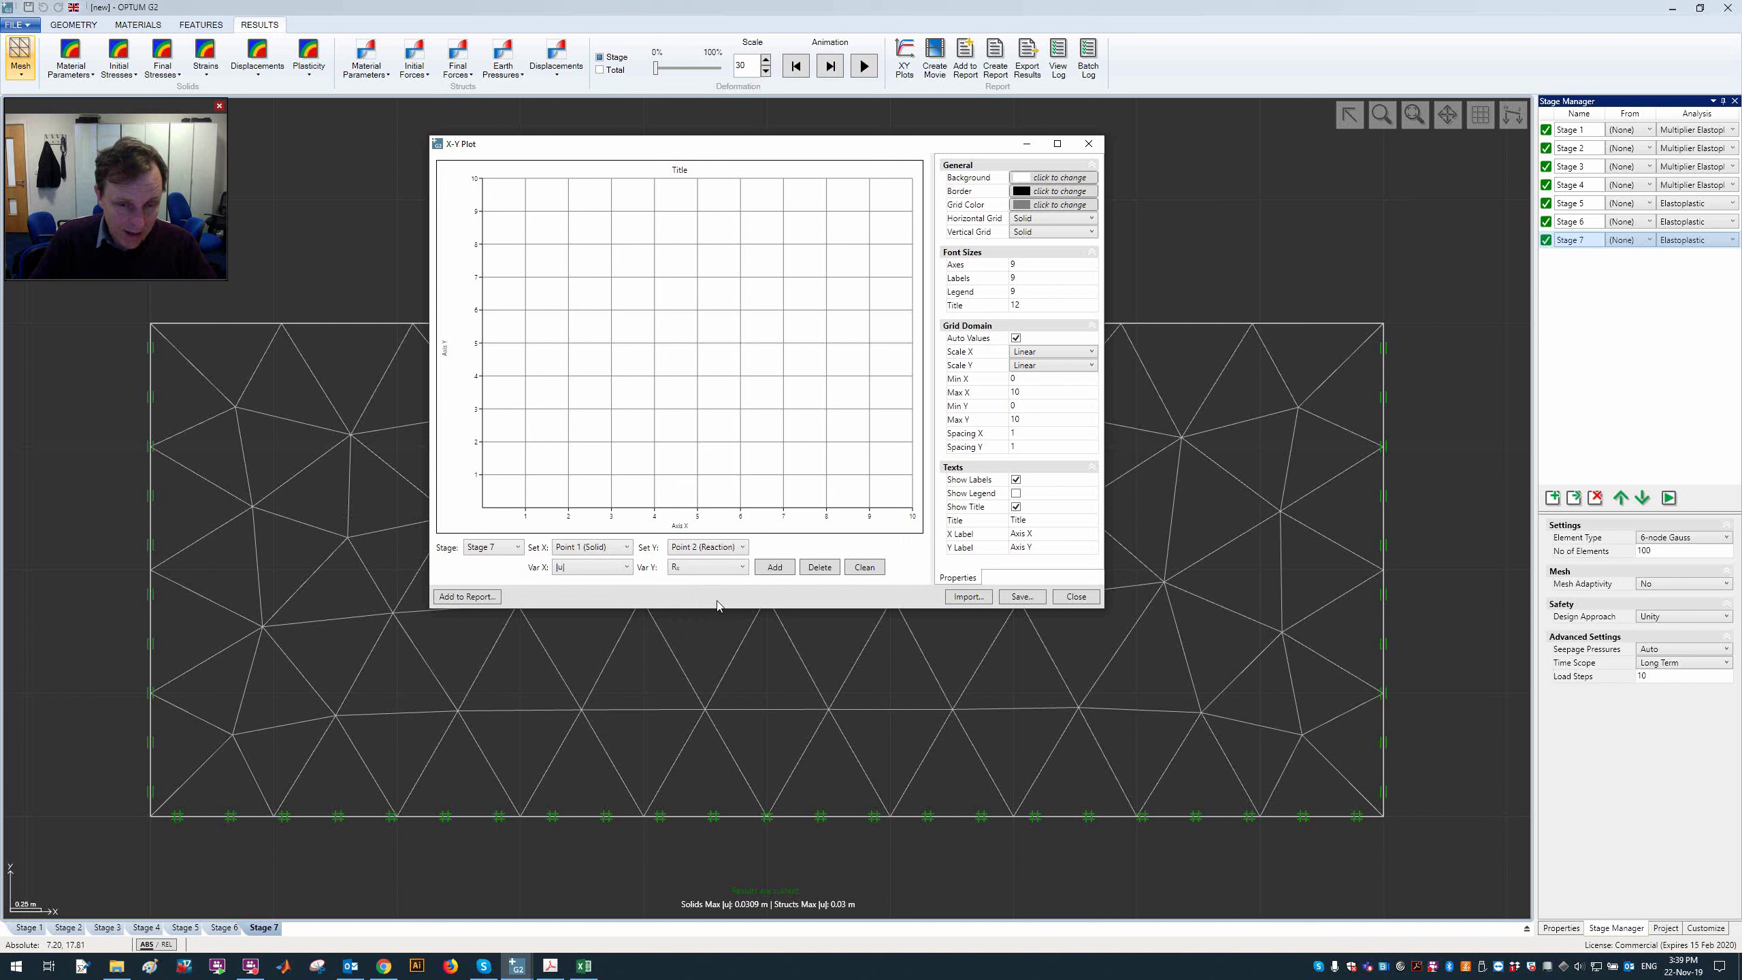
# Step: Plot the vertical reaction Ry of Point 2 against the displacement |u| for Stage 7
pyautogui.click(721, 567)
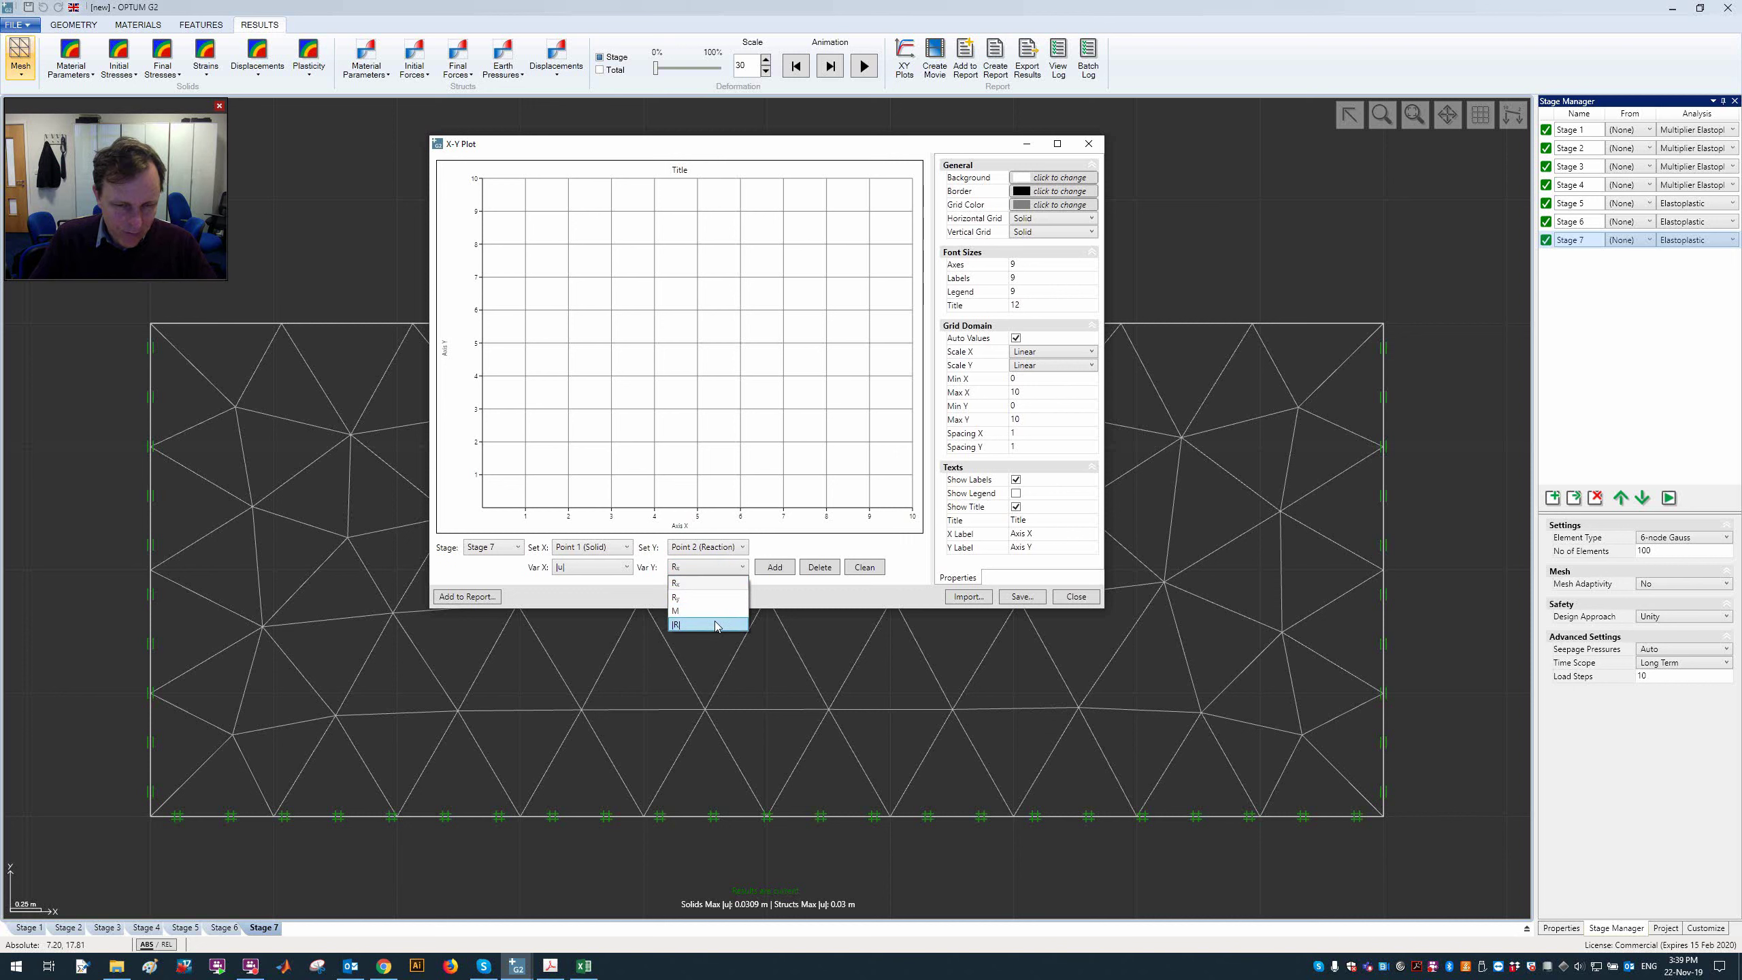
pyautogui.click(714, 622)
pyautogui.click(709, 569)
pyautogui.click(705, 597)
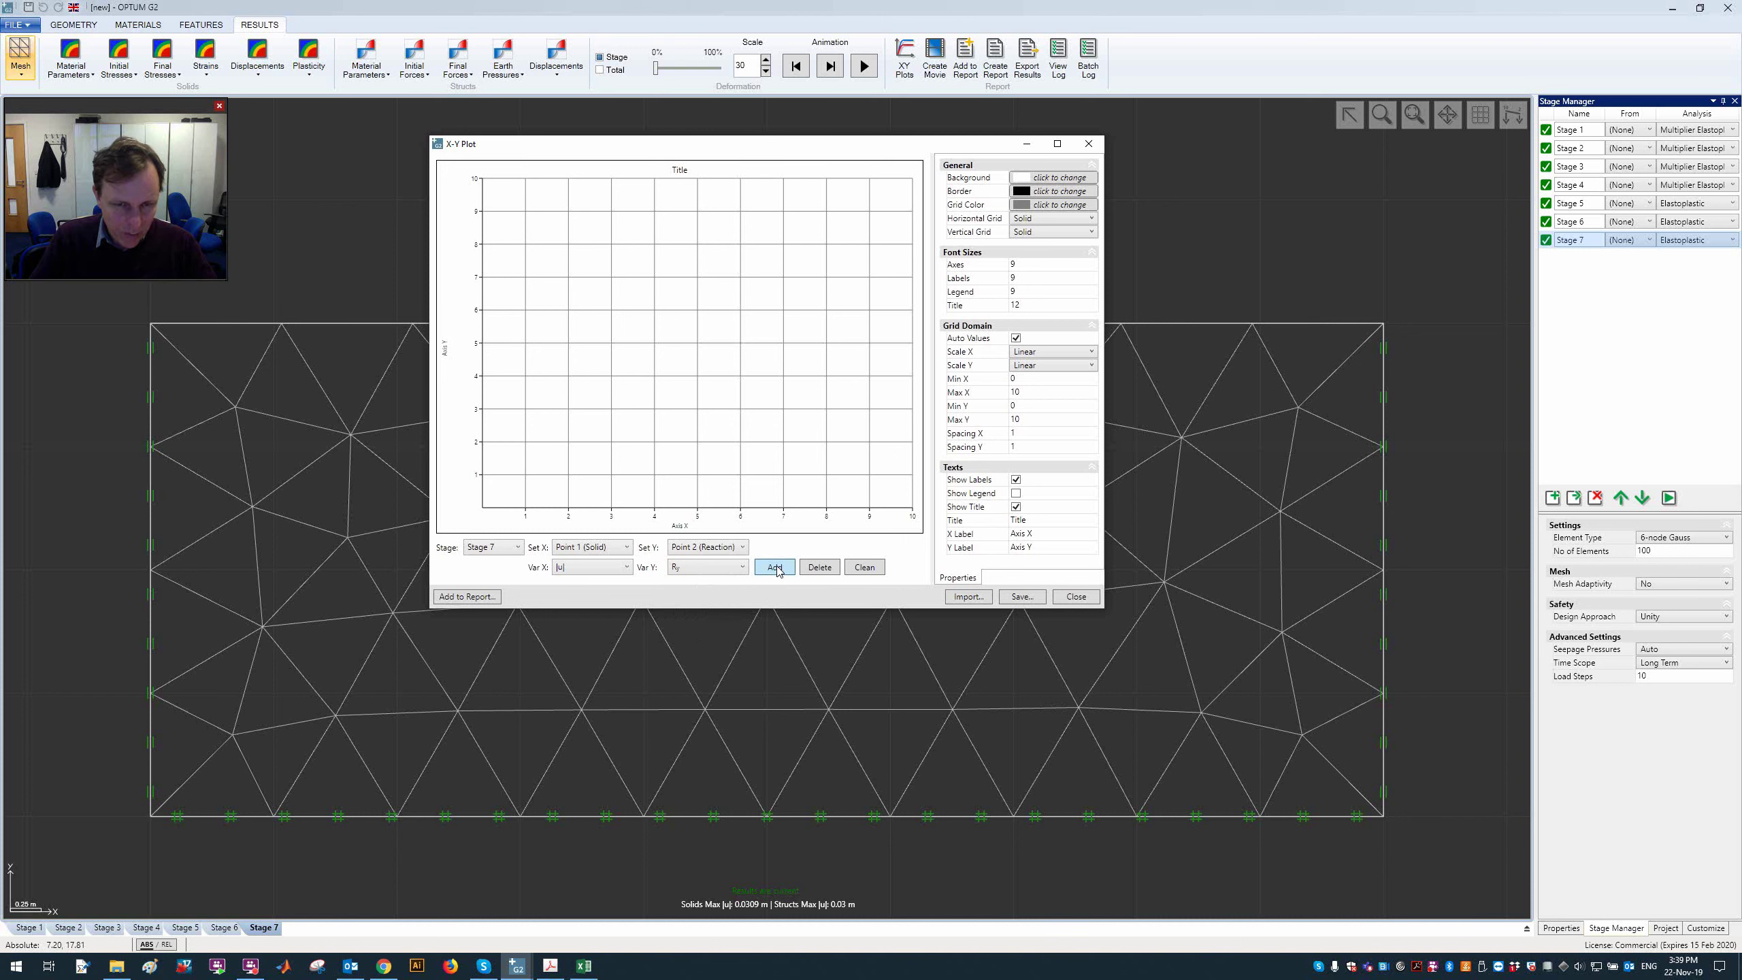
pyautogui.click(775, 567)
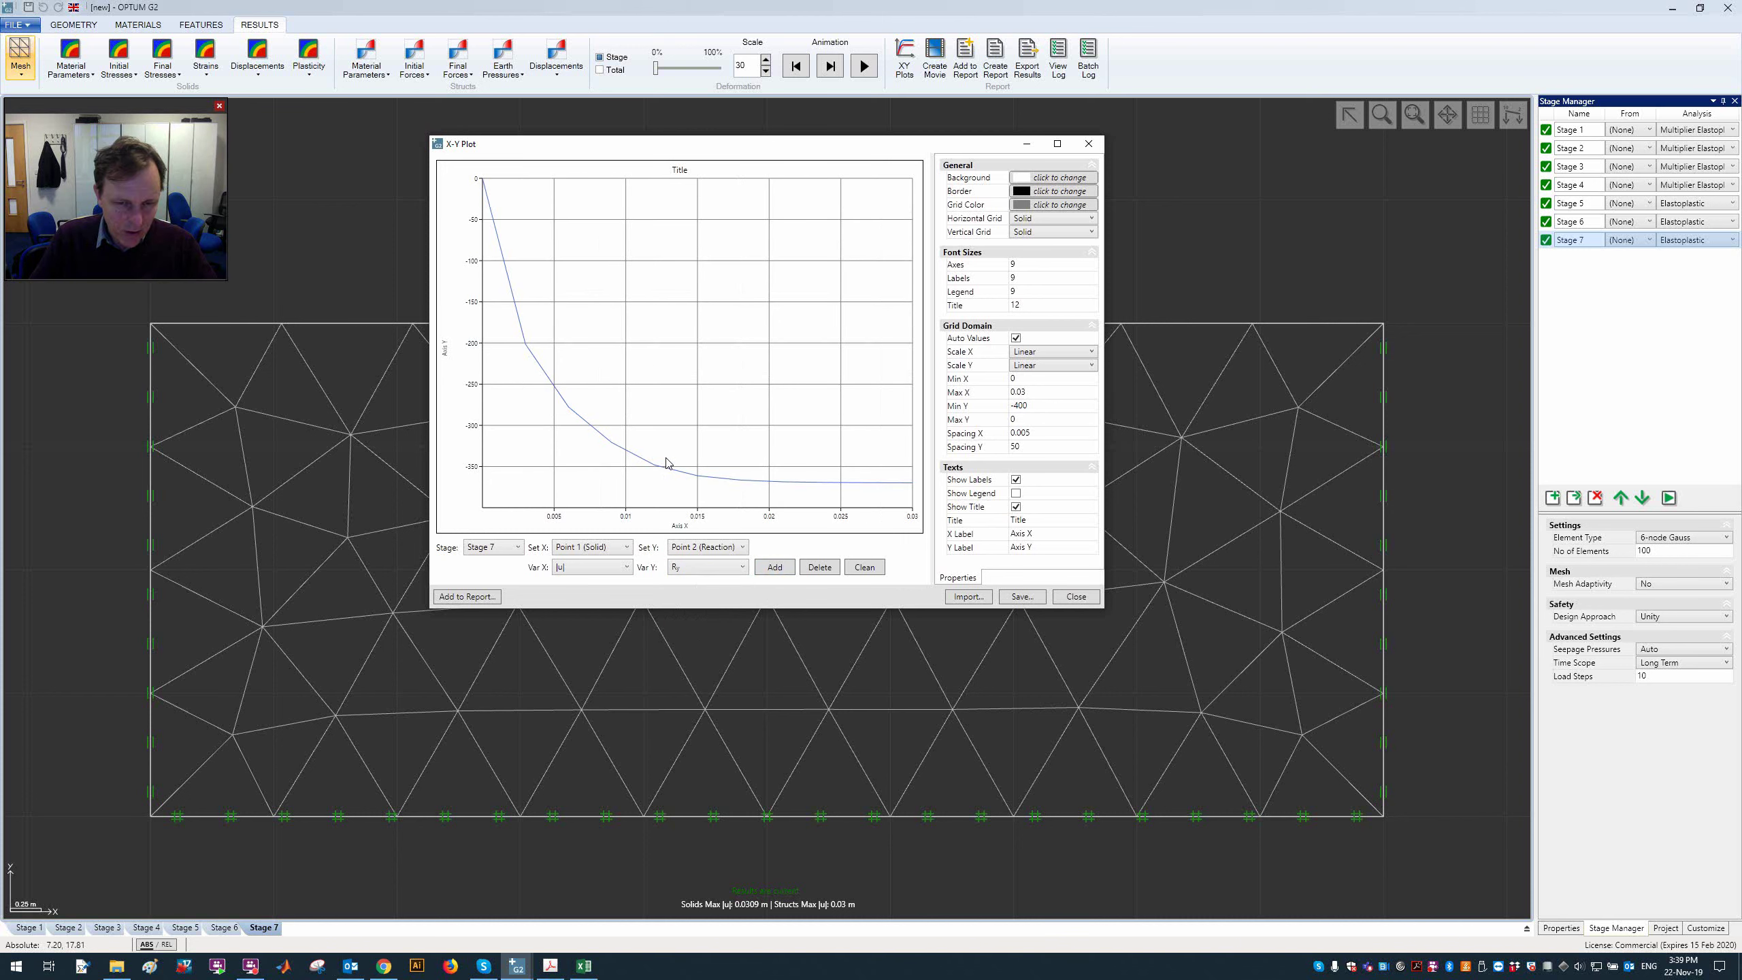
# Step: Clear the plot and add the total reaction |R| of Point 2 against |u|
pyautogui.click(864, 567)
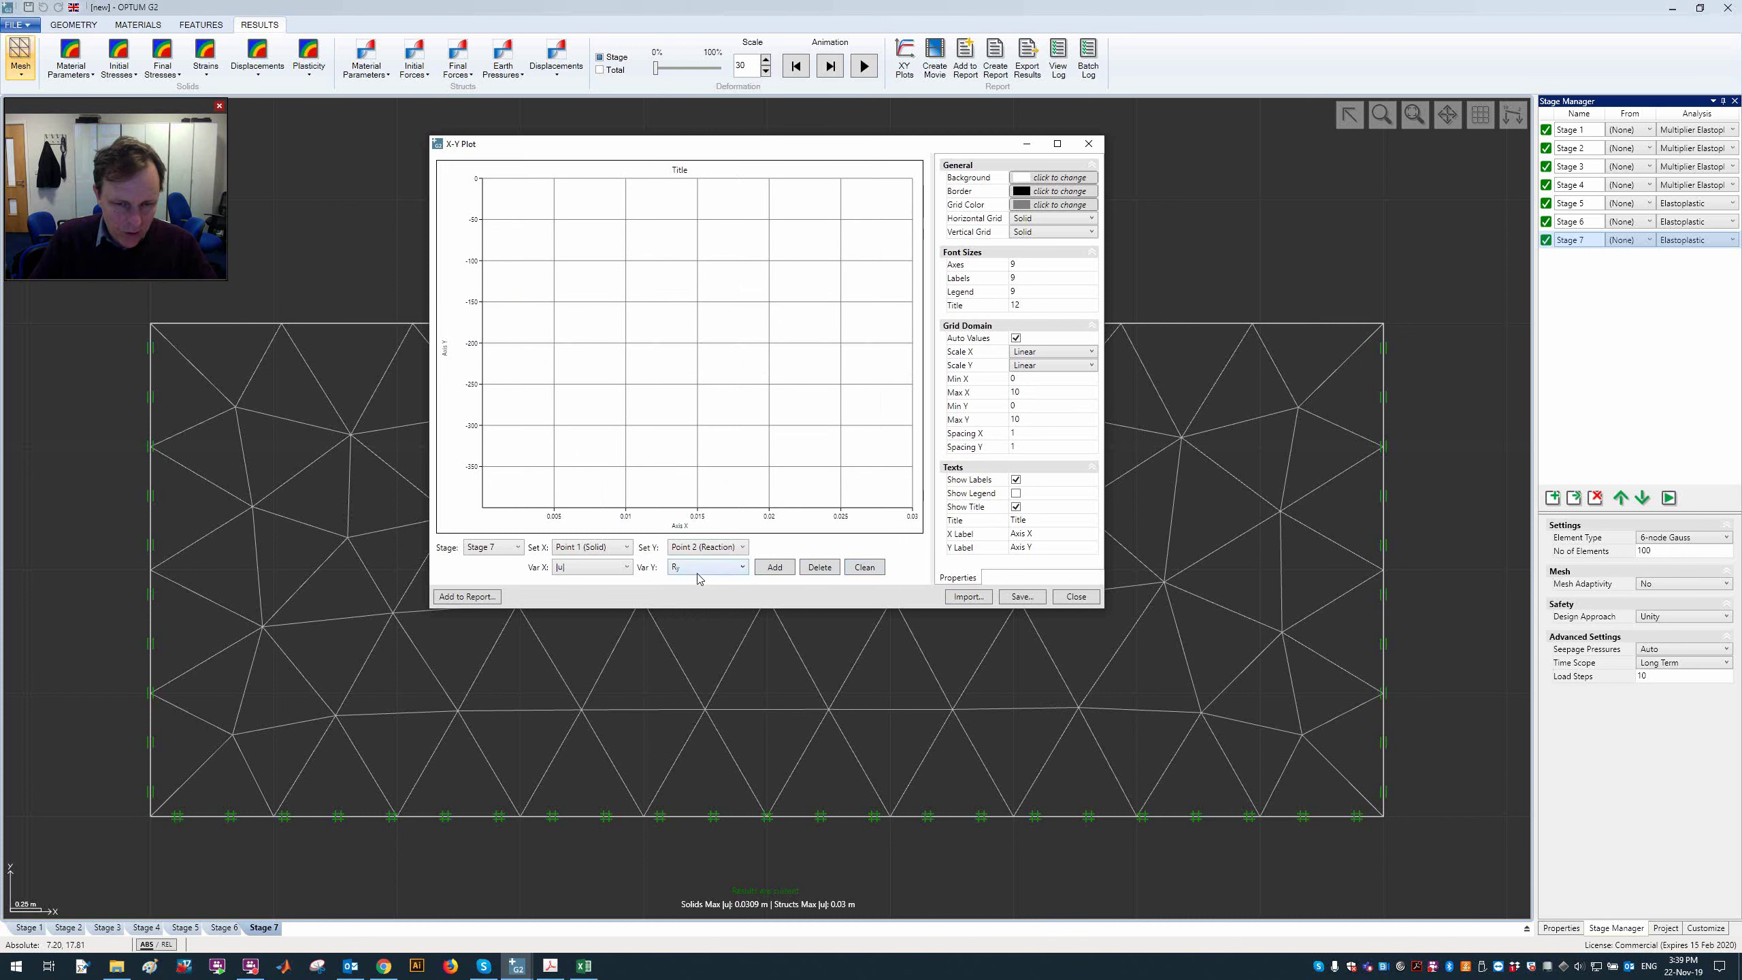
pyautogui.click(696, 570)
pyautogui.click(710, 625)
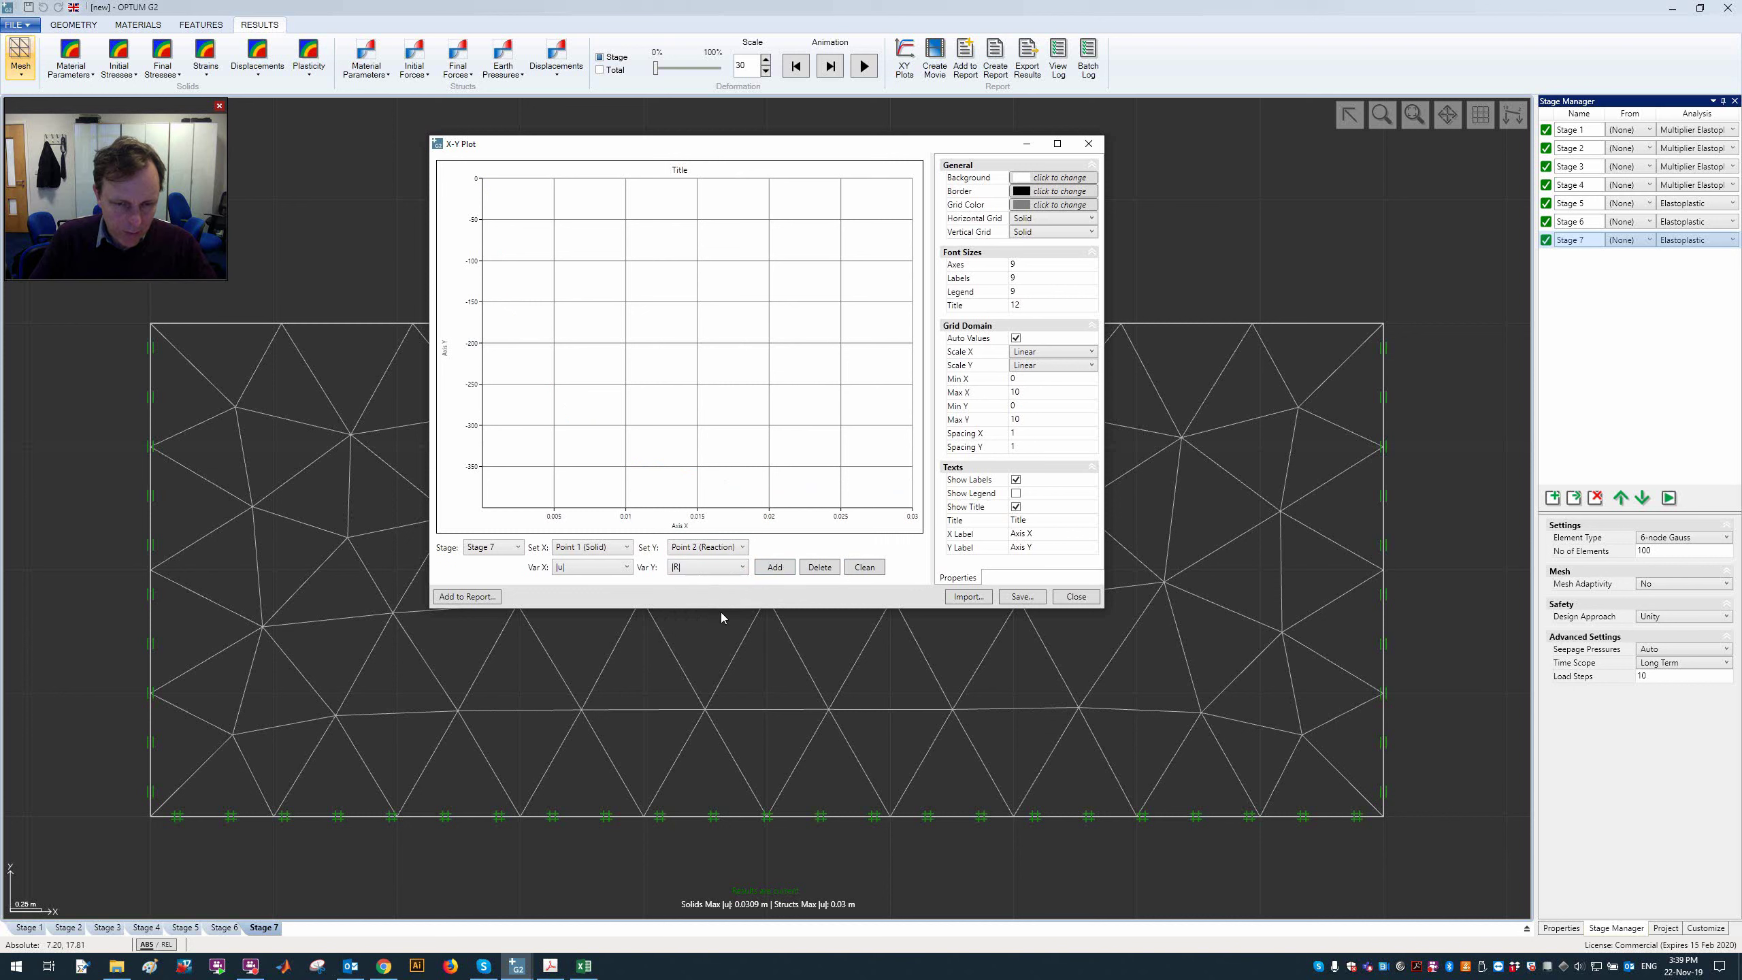
pyautogui.click(780, 575)
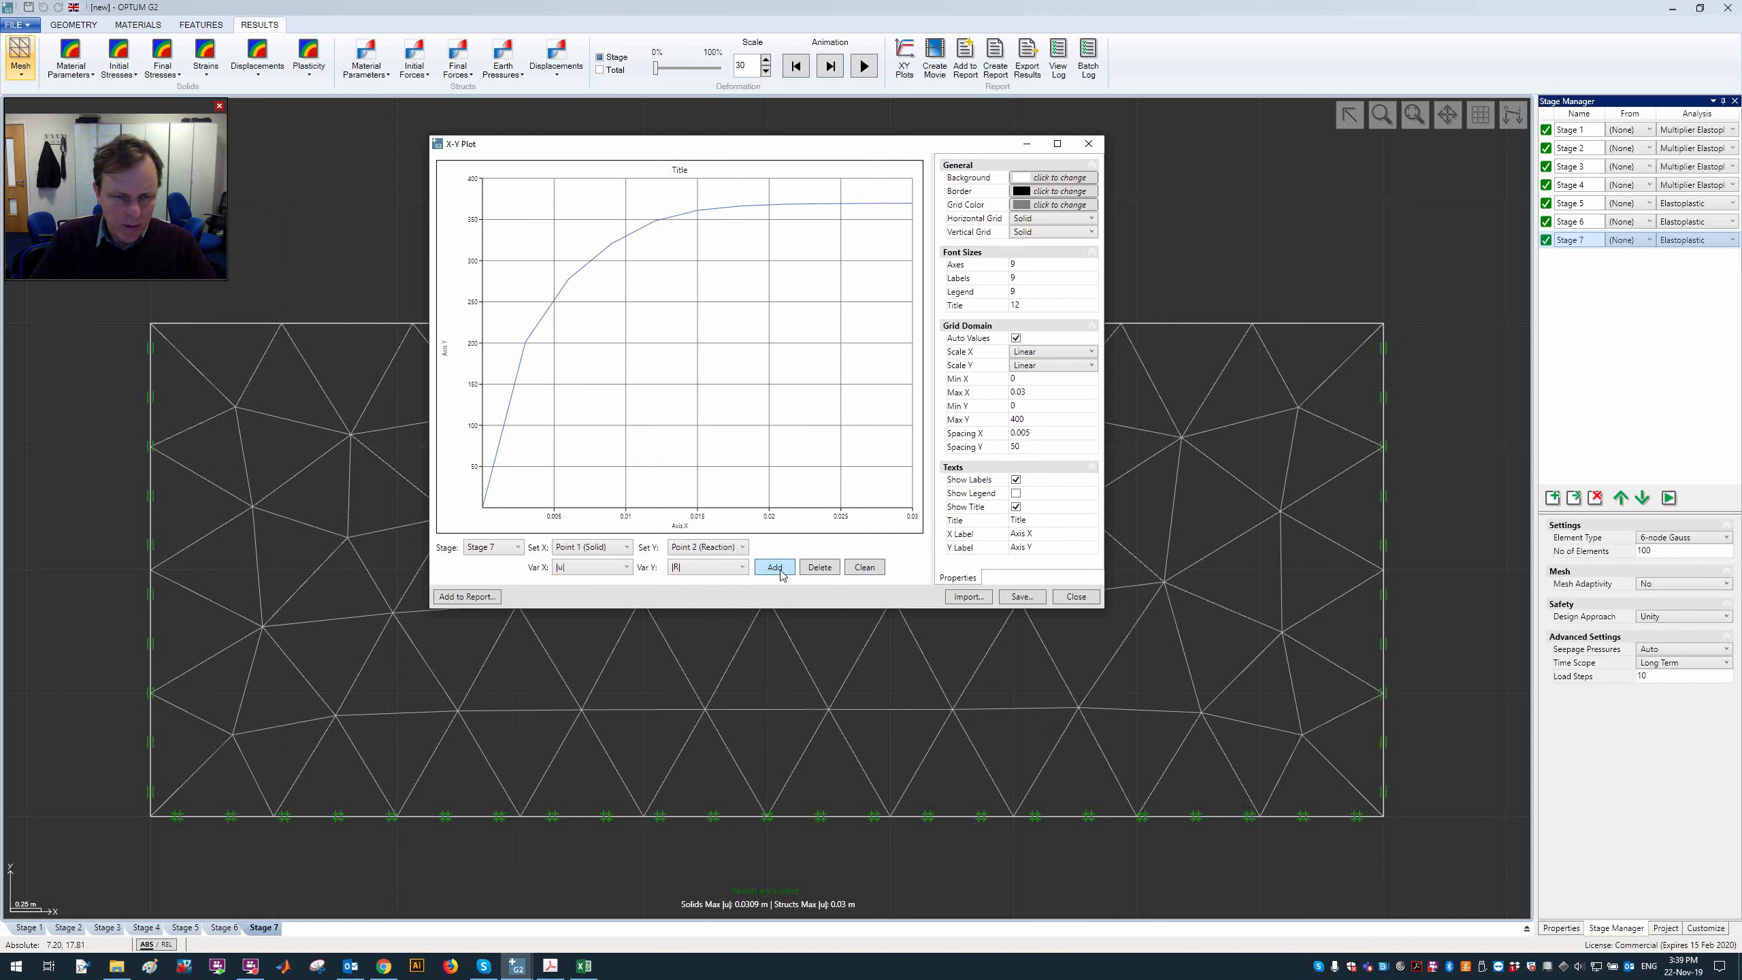
# Step: Add the horizontal reaction Rx of Point 2 against |u|, then clear the plot and add the Rx curve alone
pyautogui.click(712, 567)
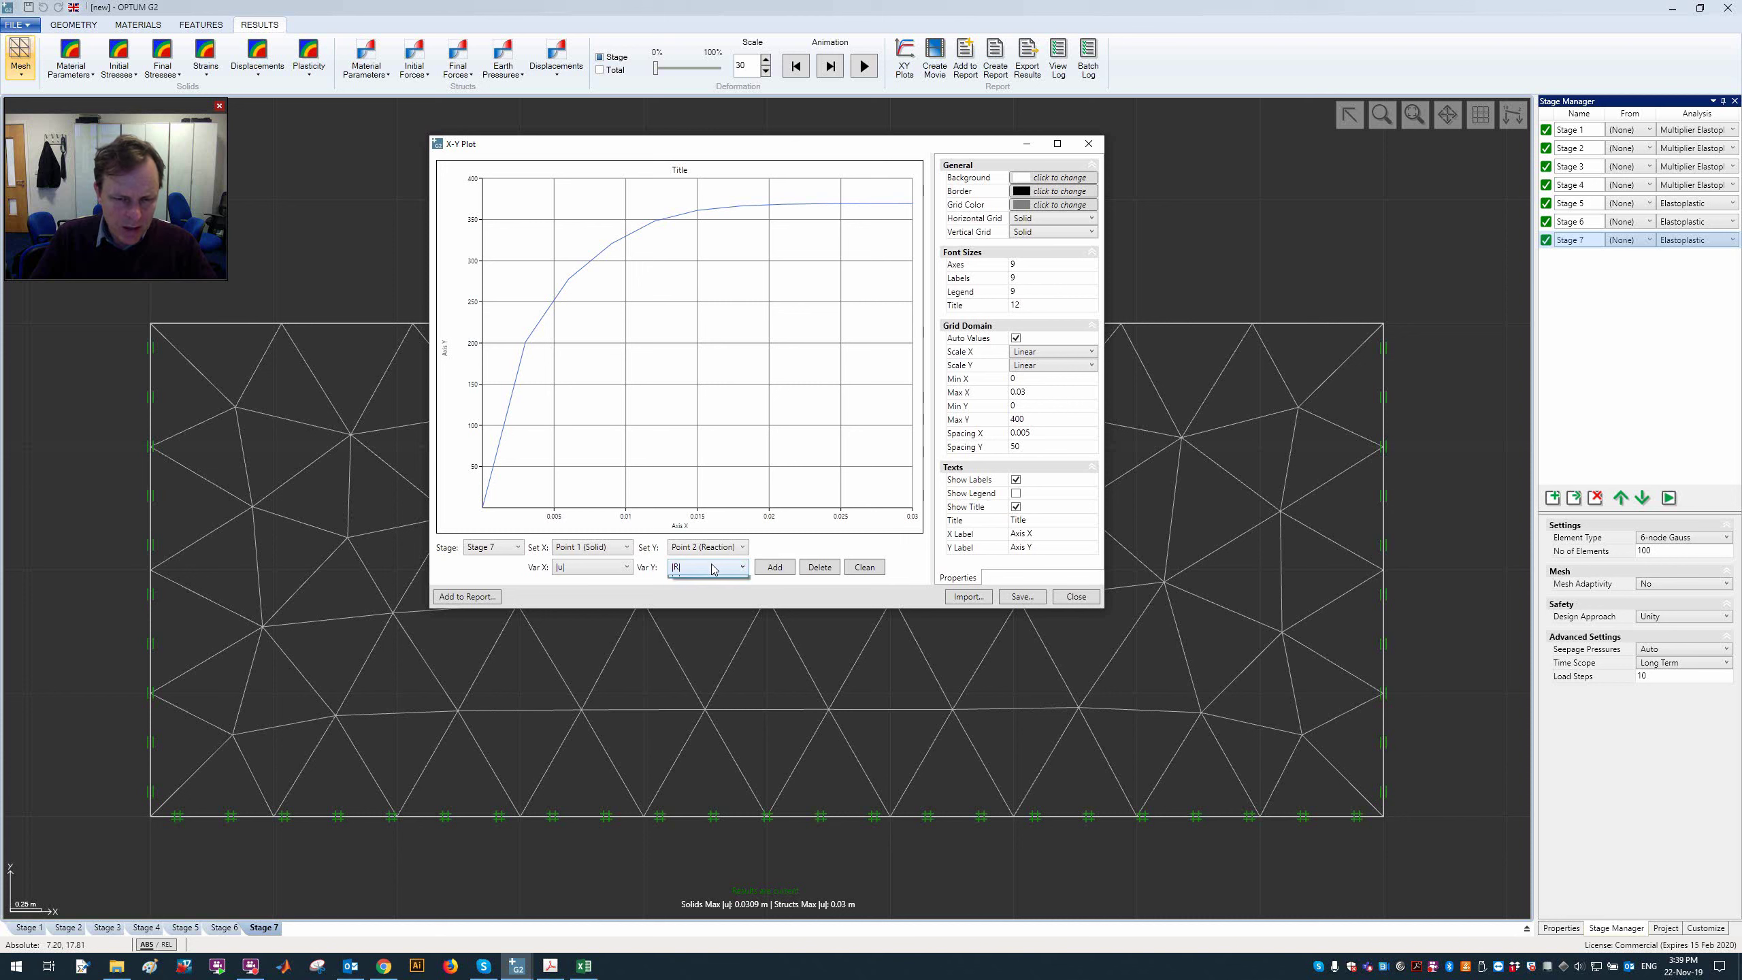
pyautogui.click(710, 584)
pyautogui.click(782, 567)
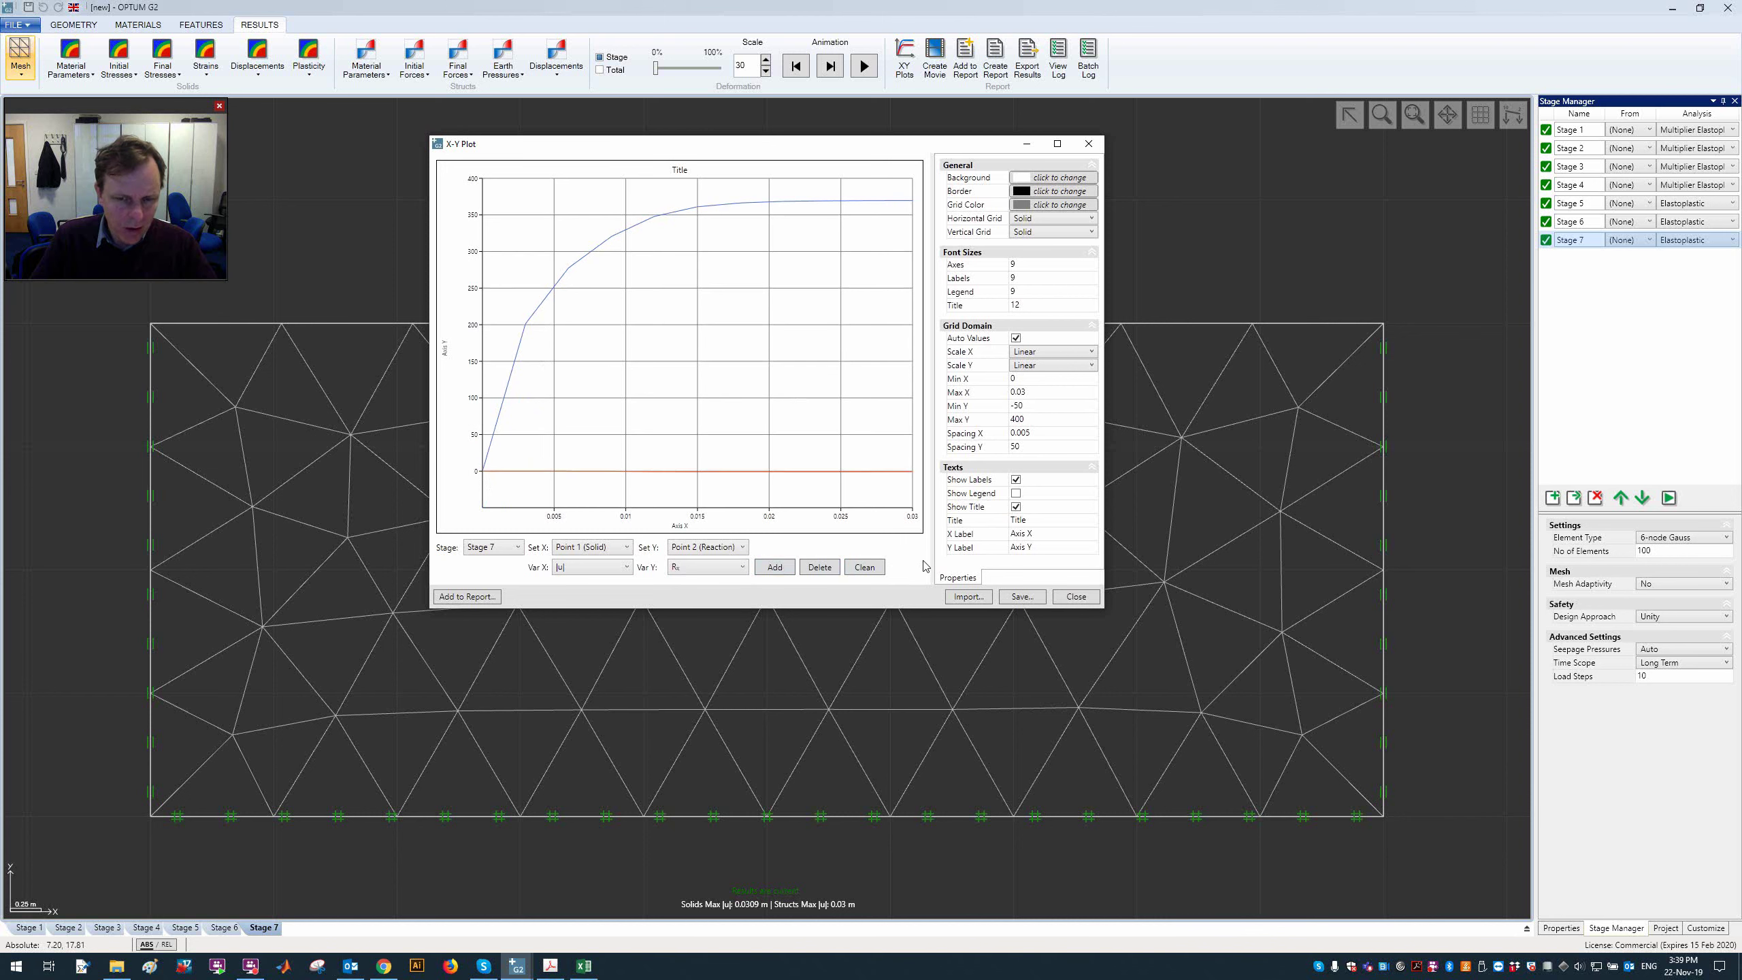
pyautogui.click(865, 567)
pyautogui.click(779, 570)
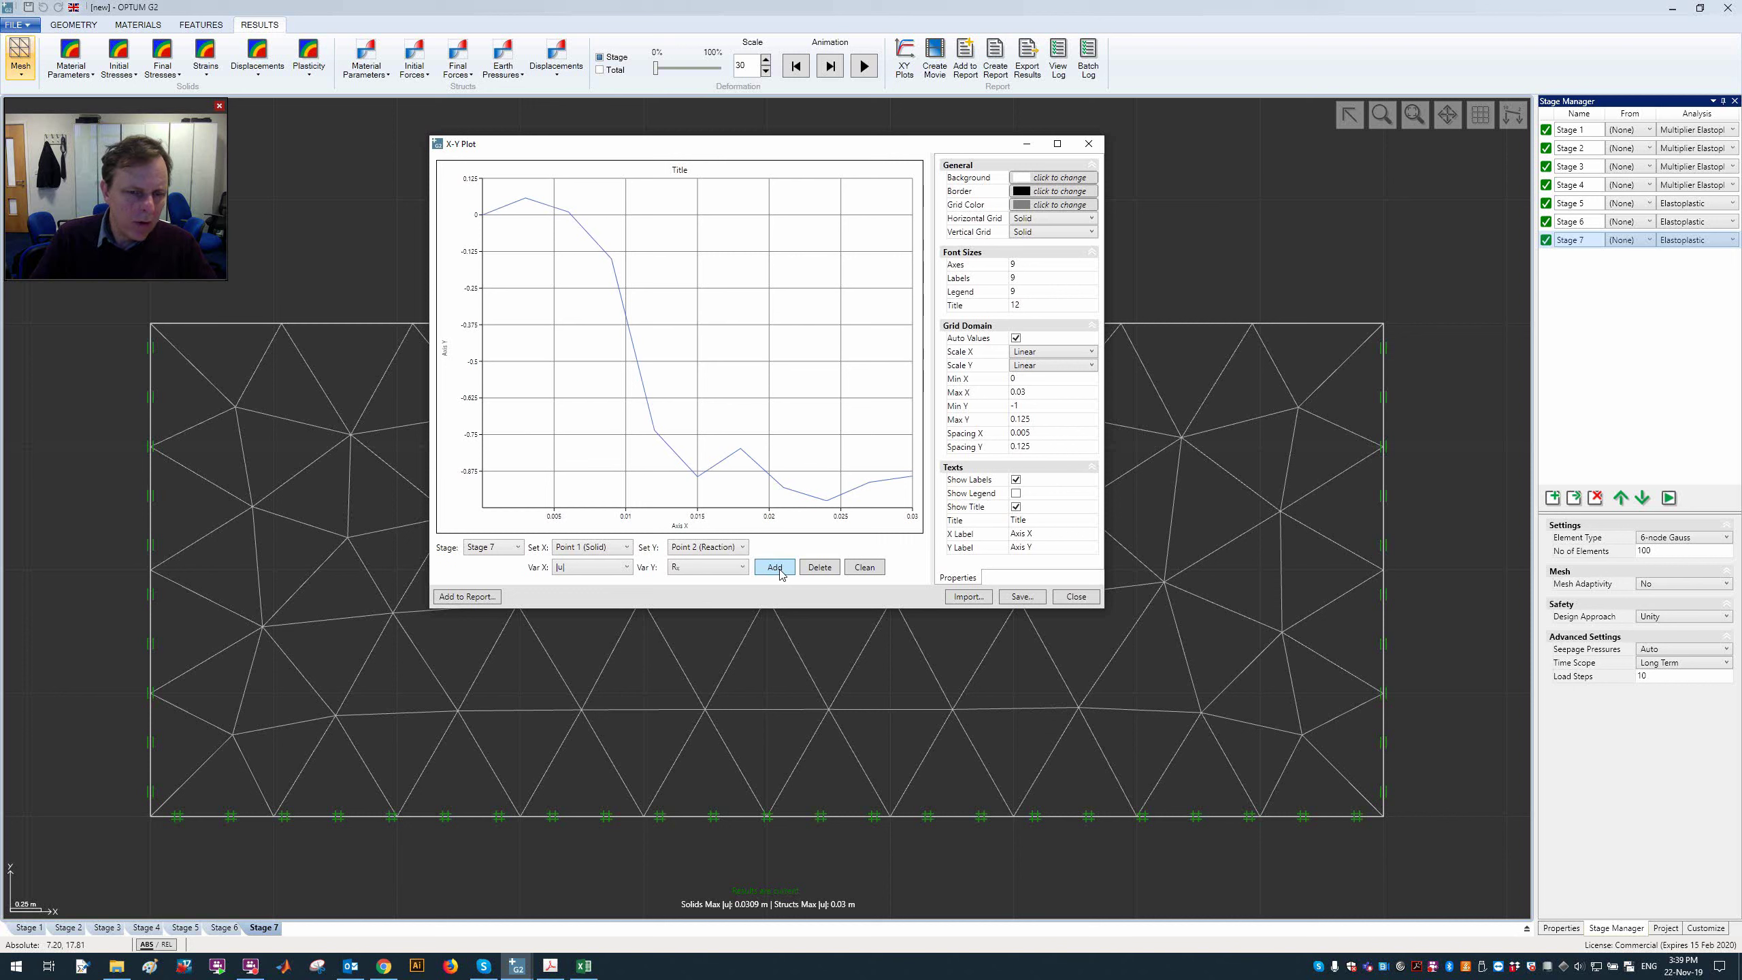
# Step: Replace the Rx curve with the total reaction |R| against |u| and select it to show its data points
pyautogui.click(706, 569)
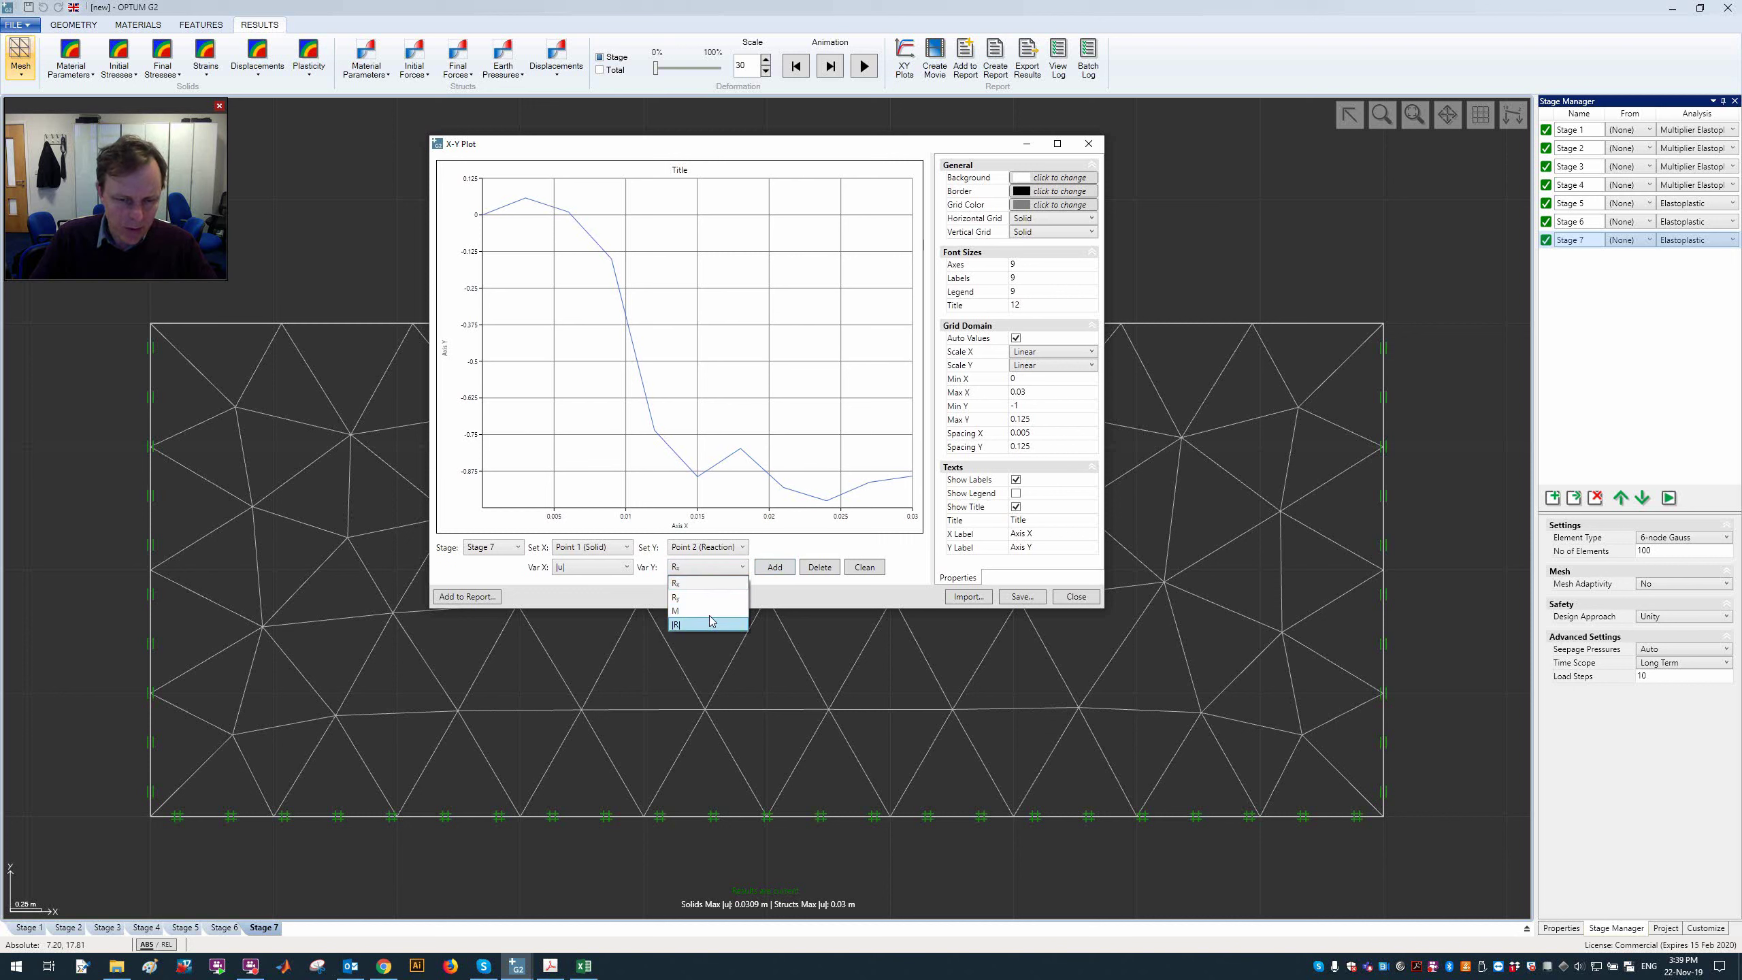
pyautogui.click(864, 567)
pyautogui.click(776, 567)
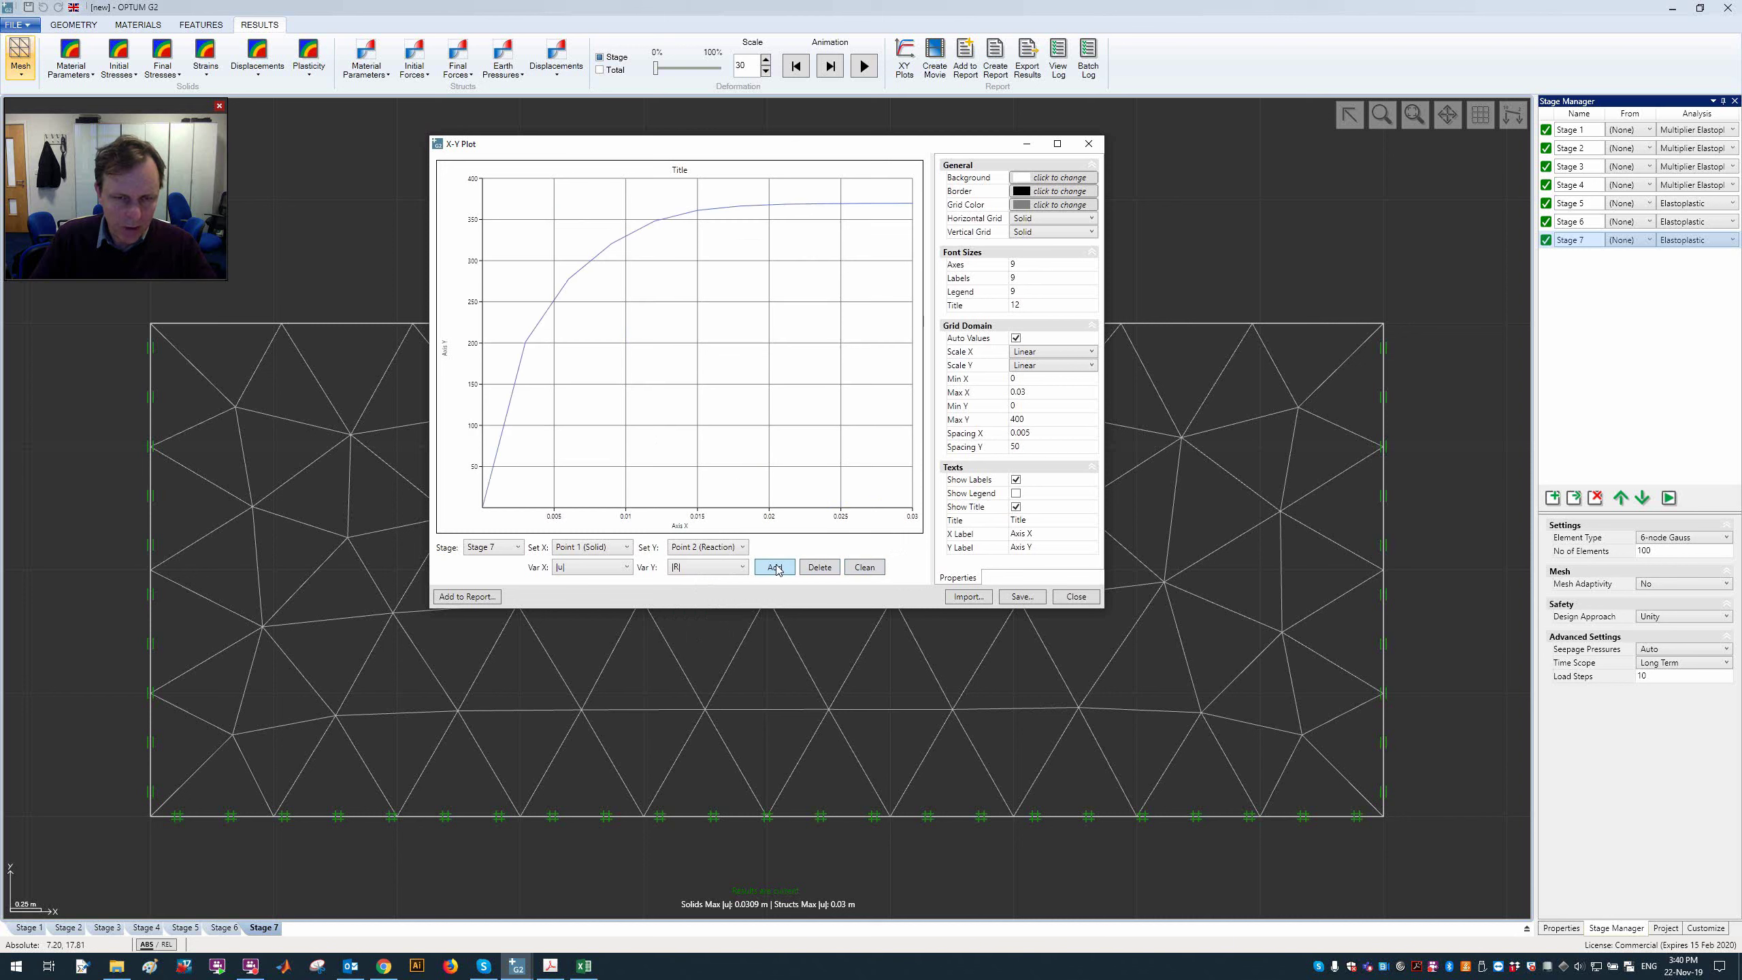
pyautogui.click(669, 225)
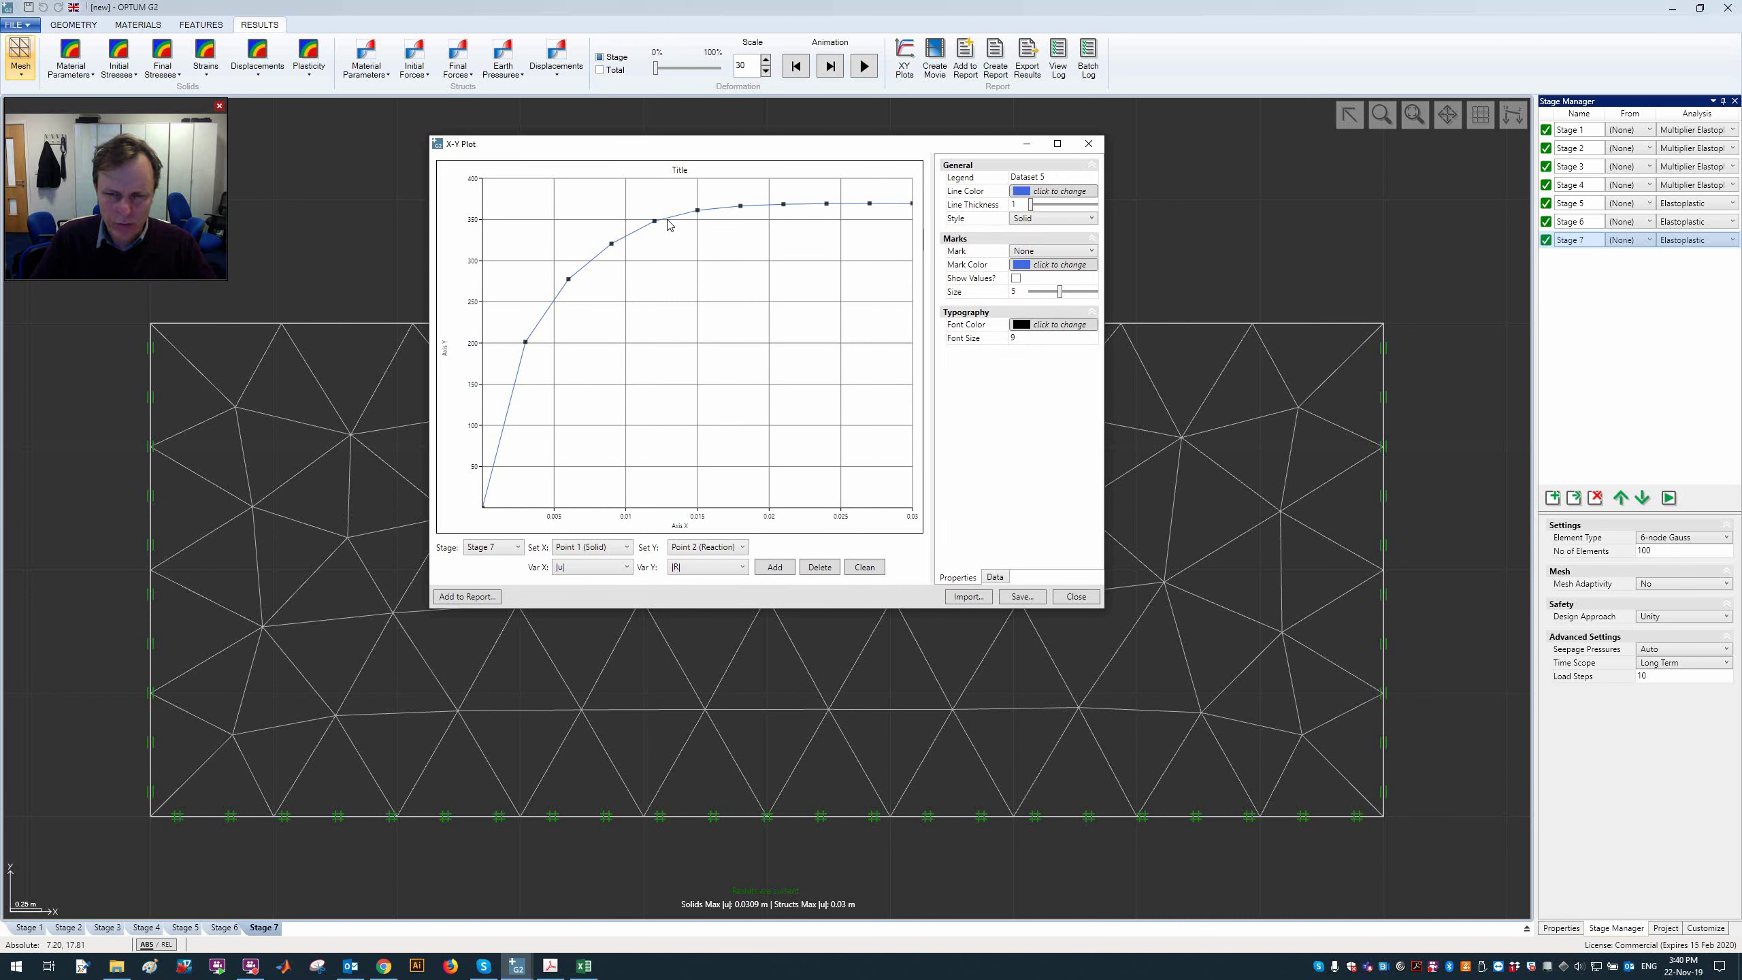
pyautogui.moveTo(752, 146); pyautogui.dragTo(856, 213)
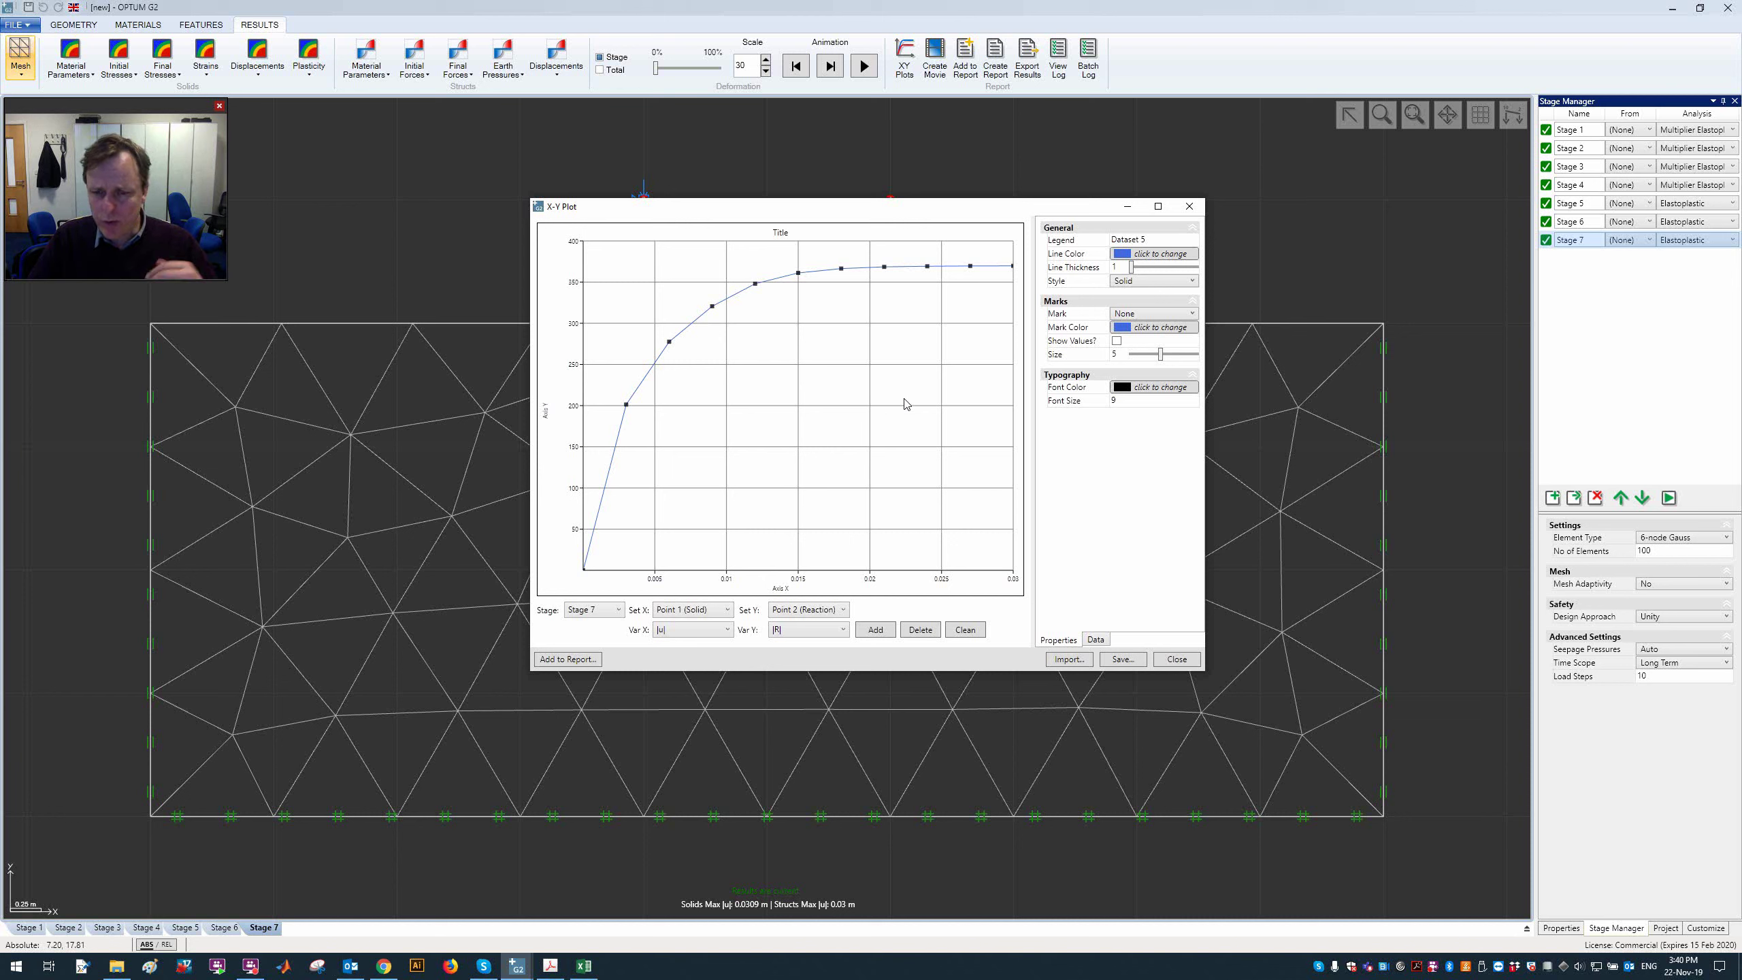
# Step: Close the X-Y plot and add a new empty stage after Stage 7
pyautogui.click(1175, 659)
pyautogui.click(929, 511)
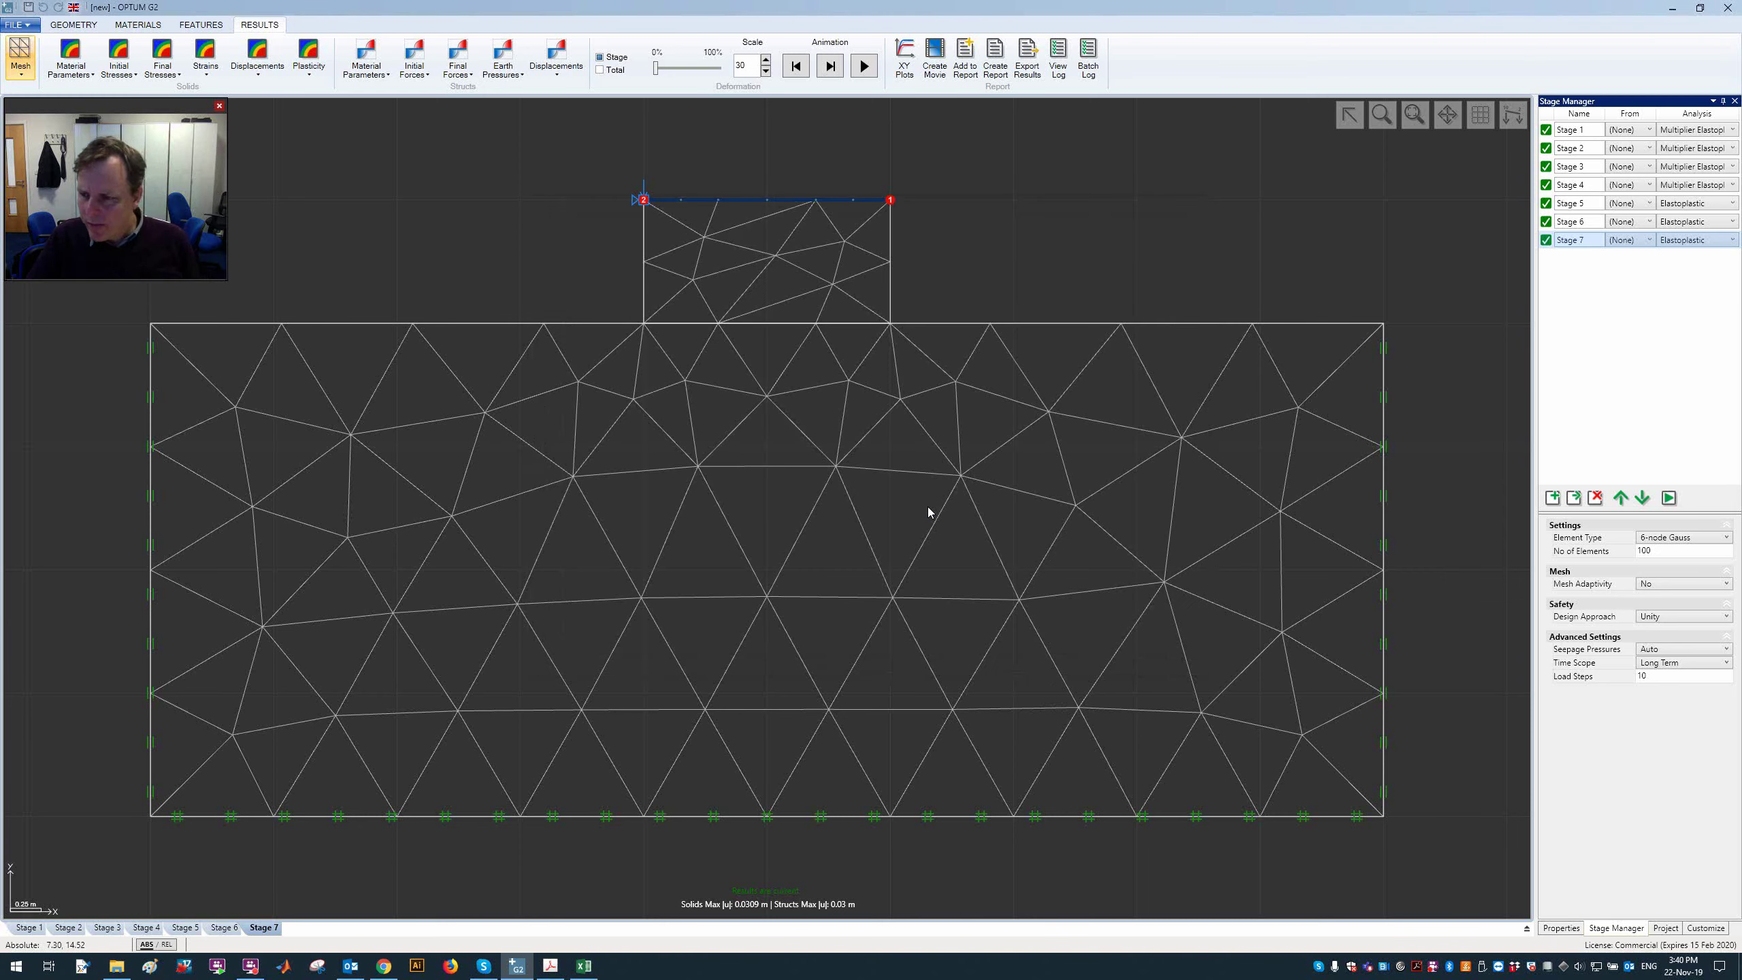
pyautogui.click(1553, 498)
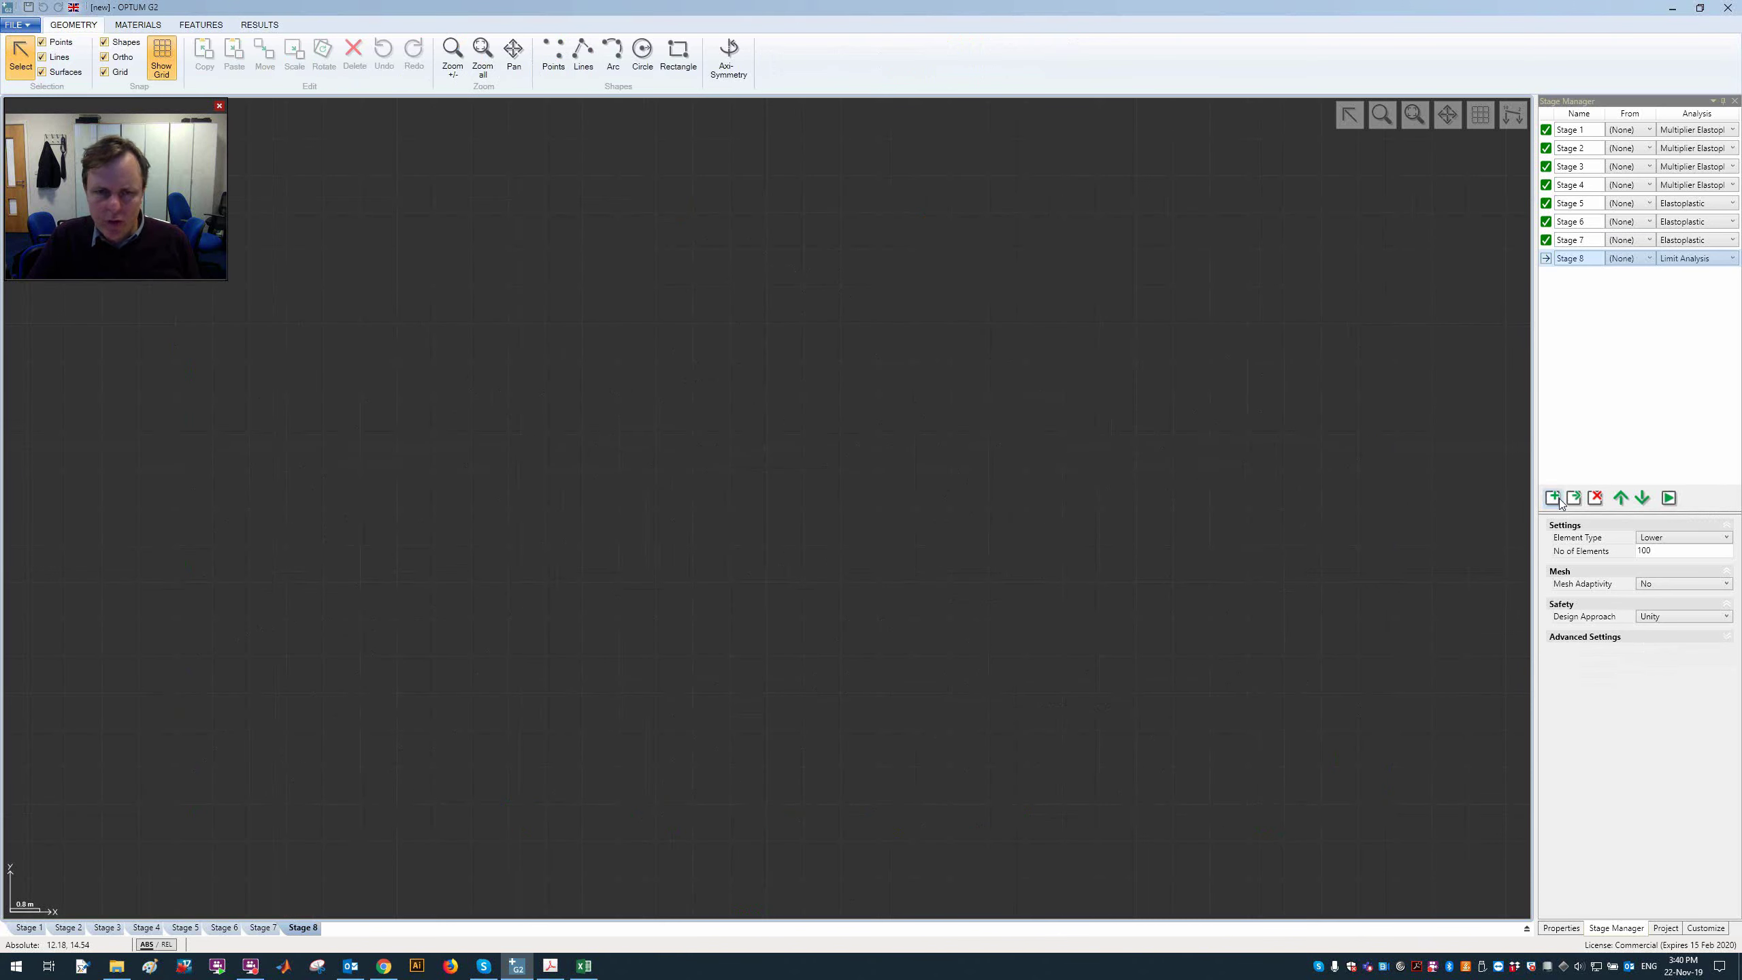
# Step: Draw a rectangular soil domain about 26 m wide and 16 m high
pyautogui.click(694, 49)
pyautogui.click(1210, 212)
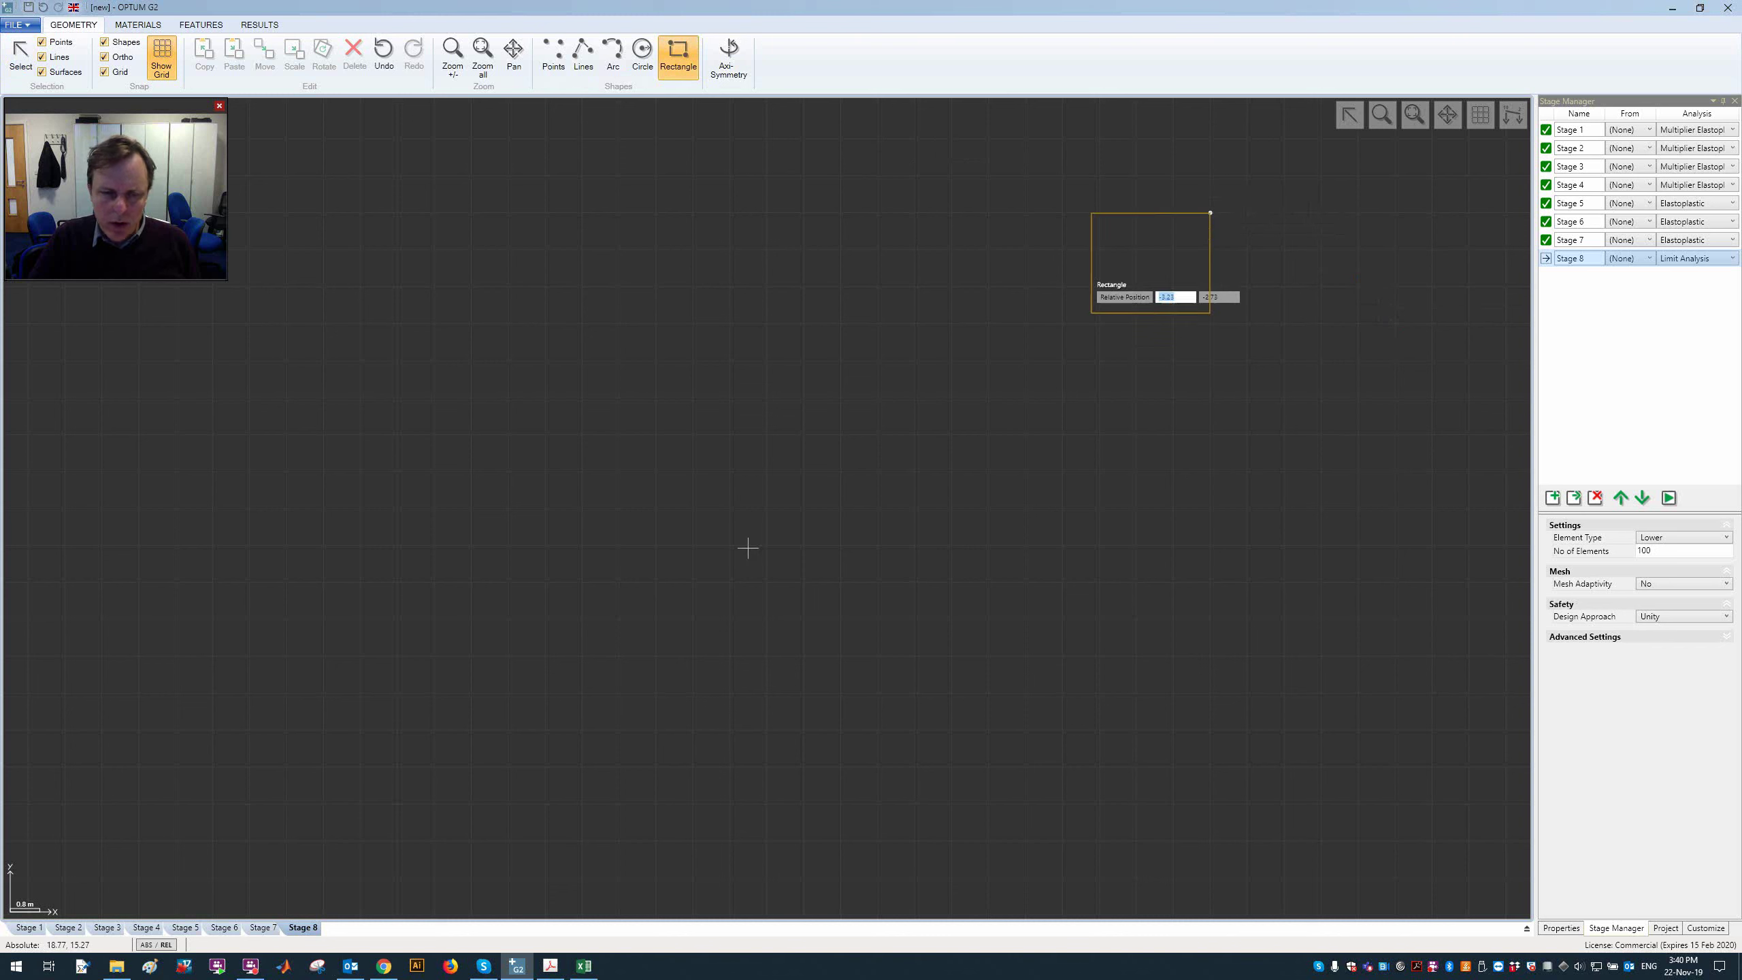
pyautogui.click(249, 802)
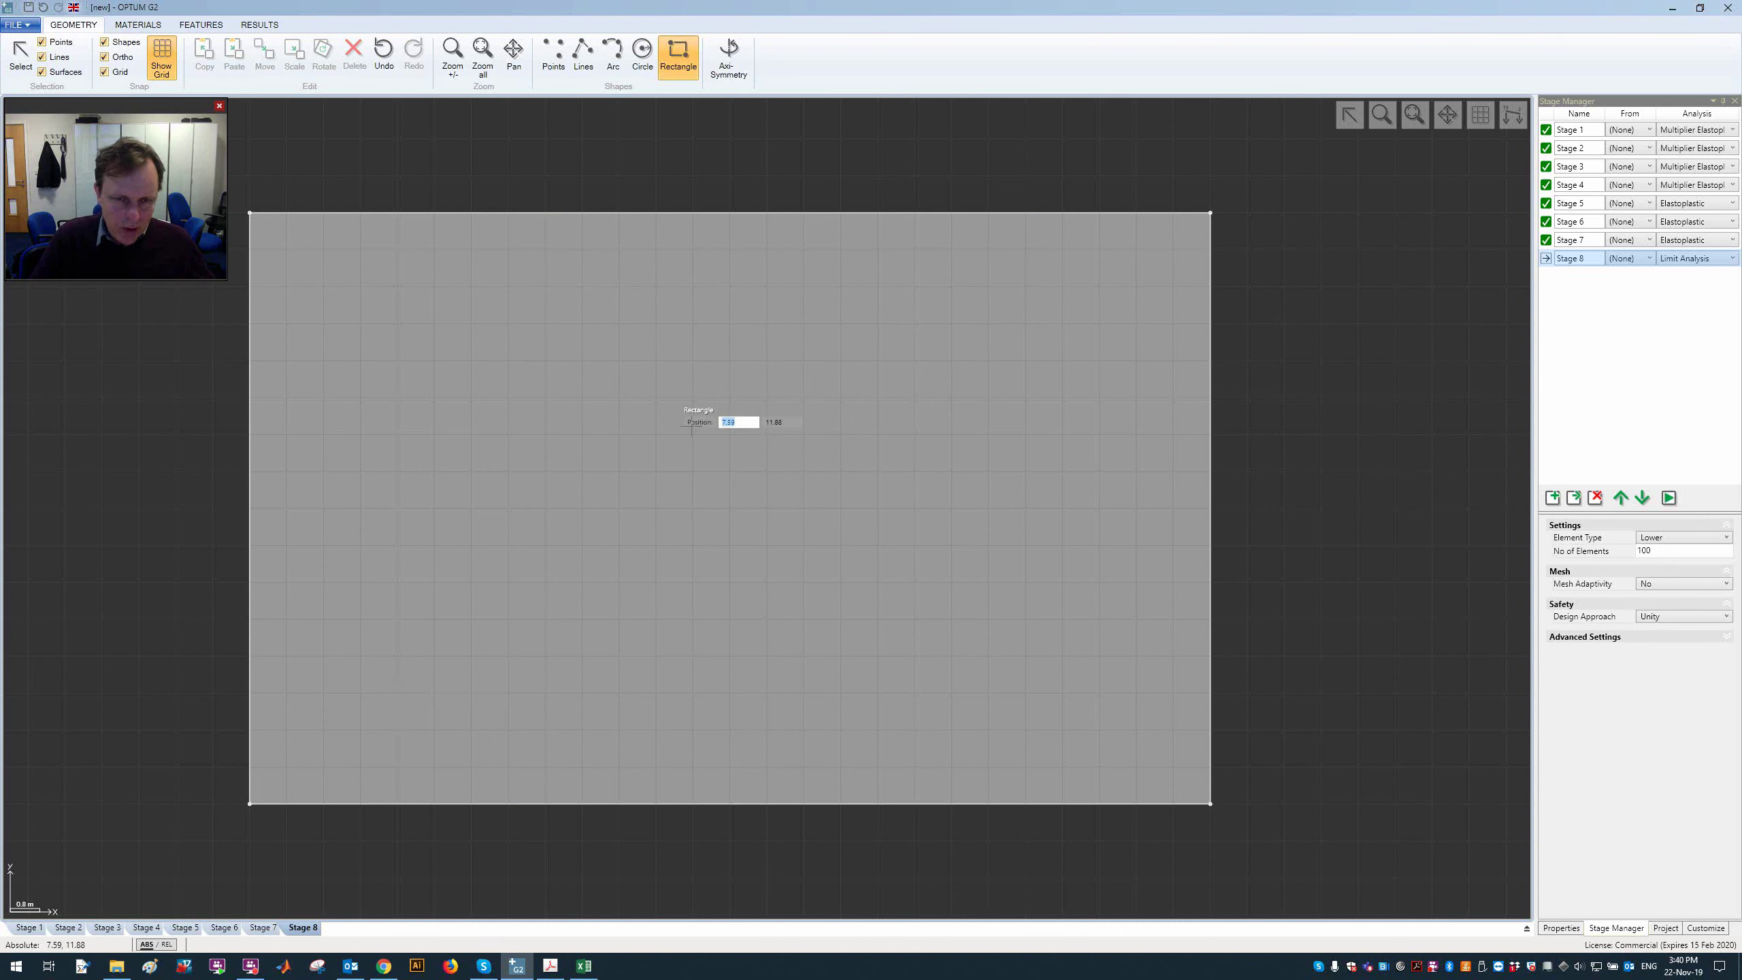
pyautogui.press('Escape')
# Step: Assign the MC Sand material to the rectangular soil domain
pyautogui.click(941, 361)
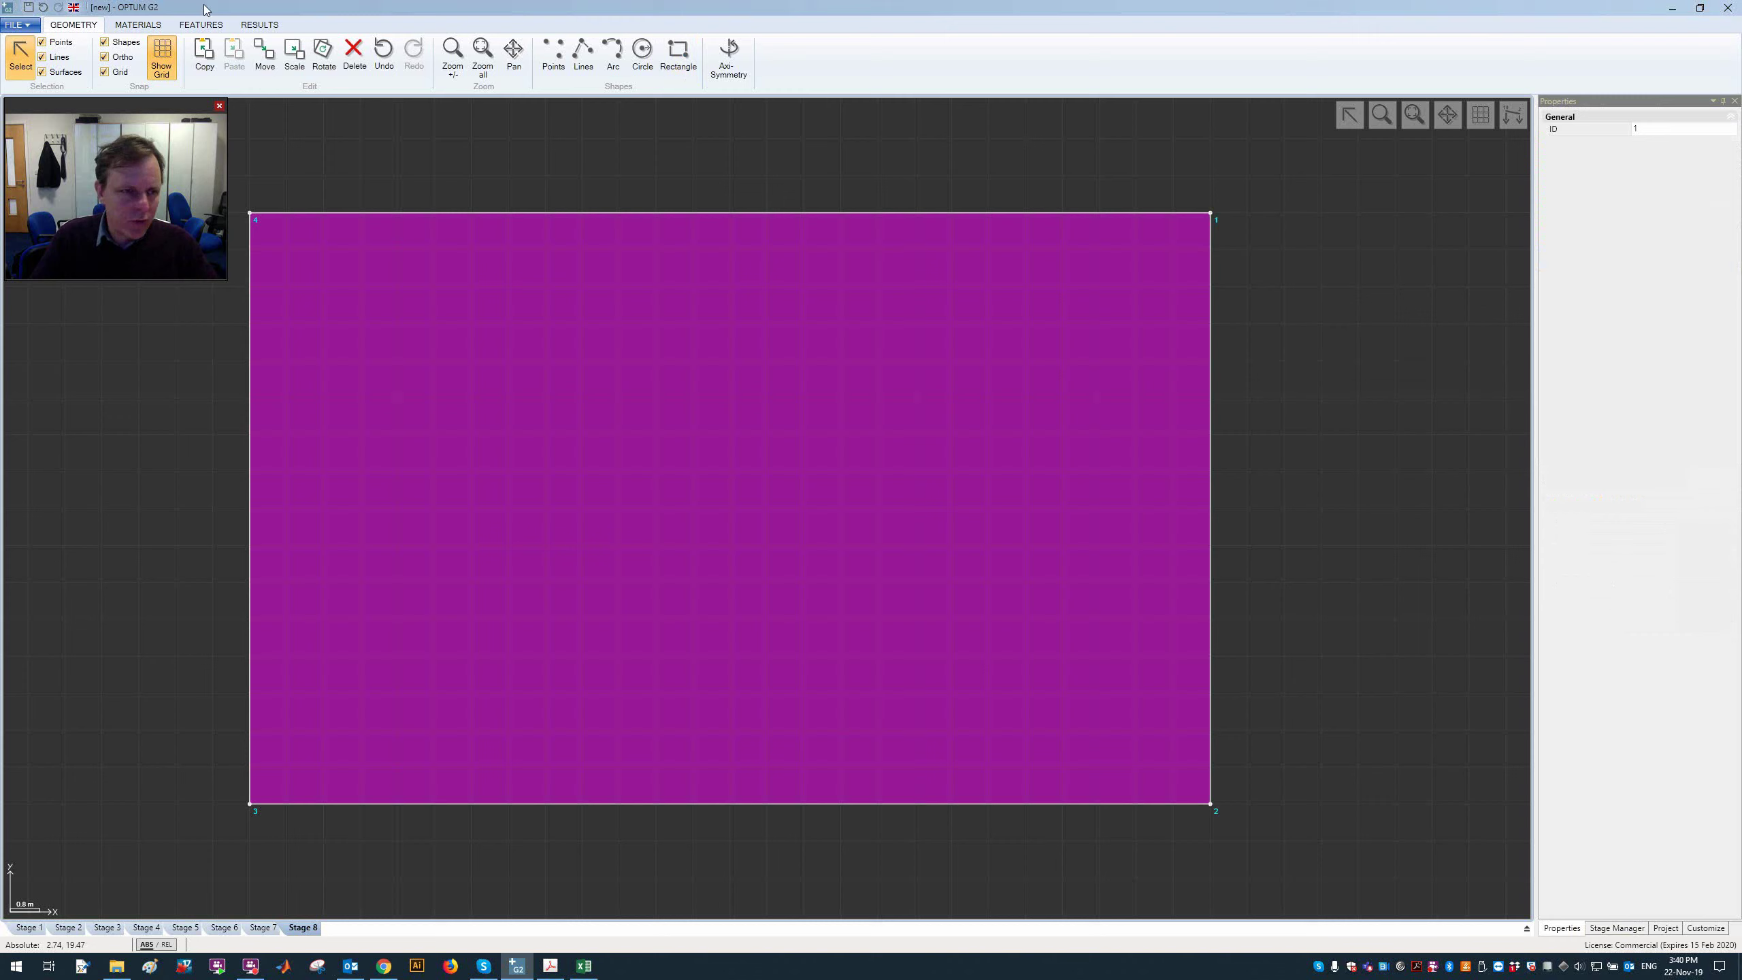
pyautogui.click(138, 25)
pyautogui.click(347, 55)
pyautogui.click(388, 148)
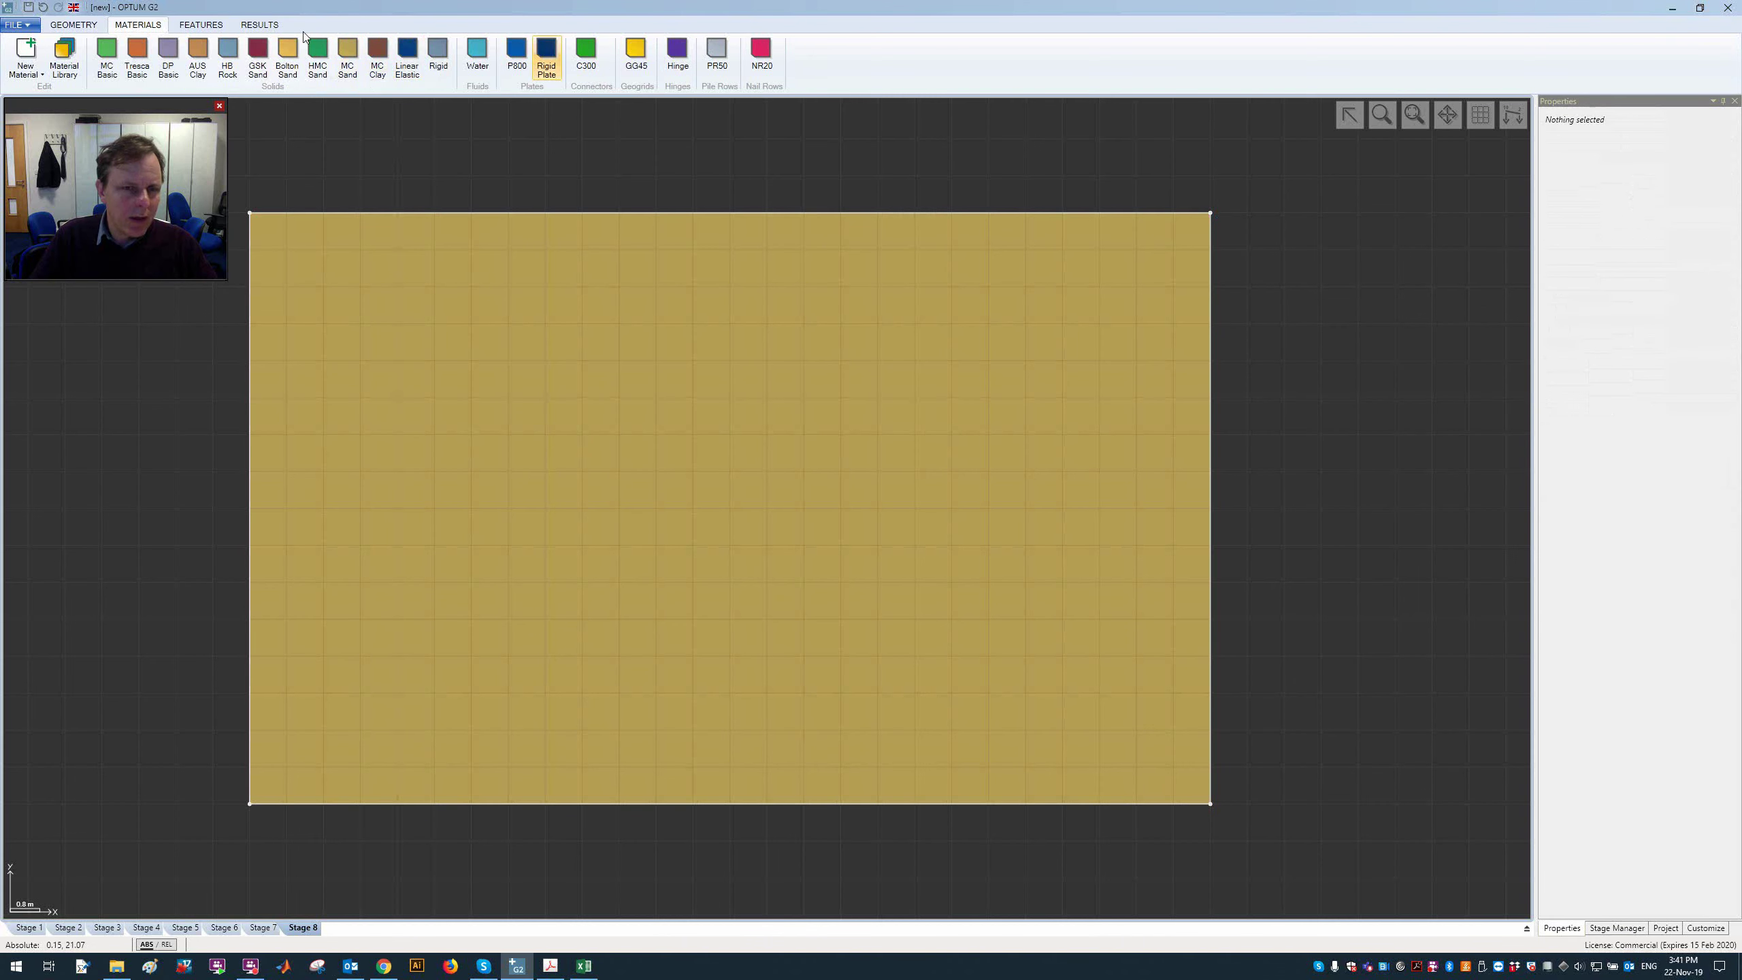
# Step: Insert a vertical plate wall from (13, 18) down to (13, 6) and apply standard fixities to the domain
pyautogui.click(201, 25)
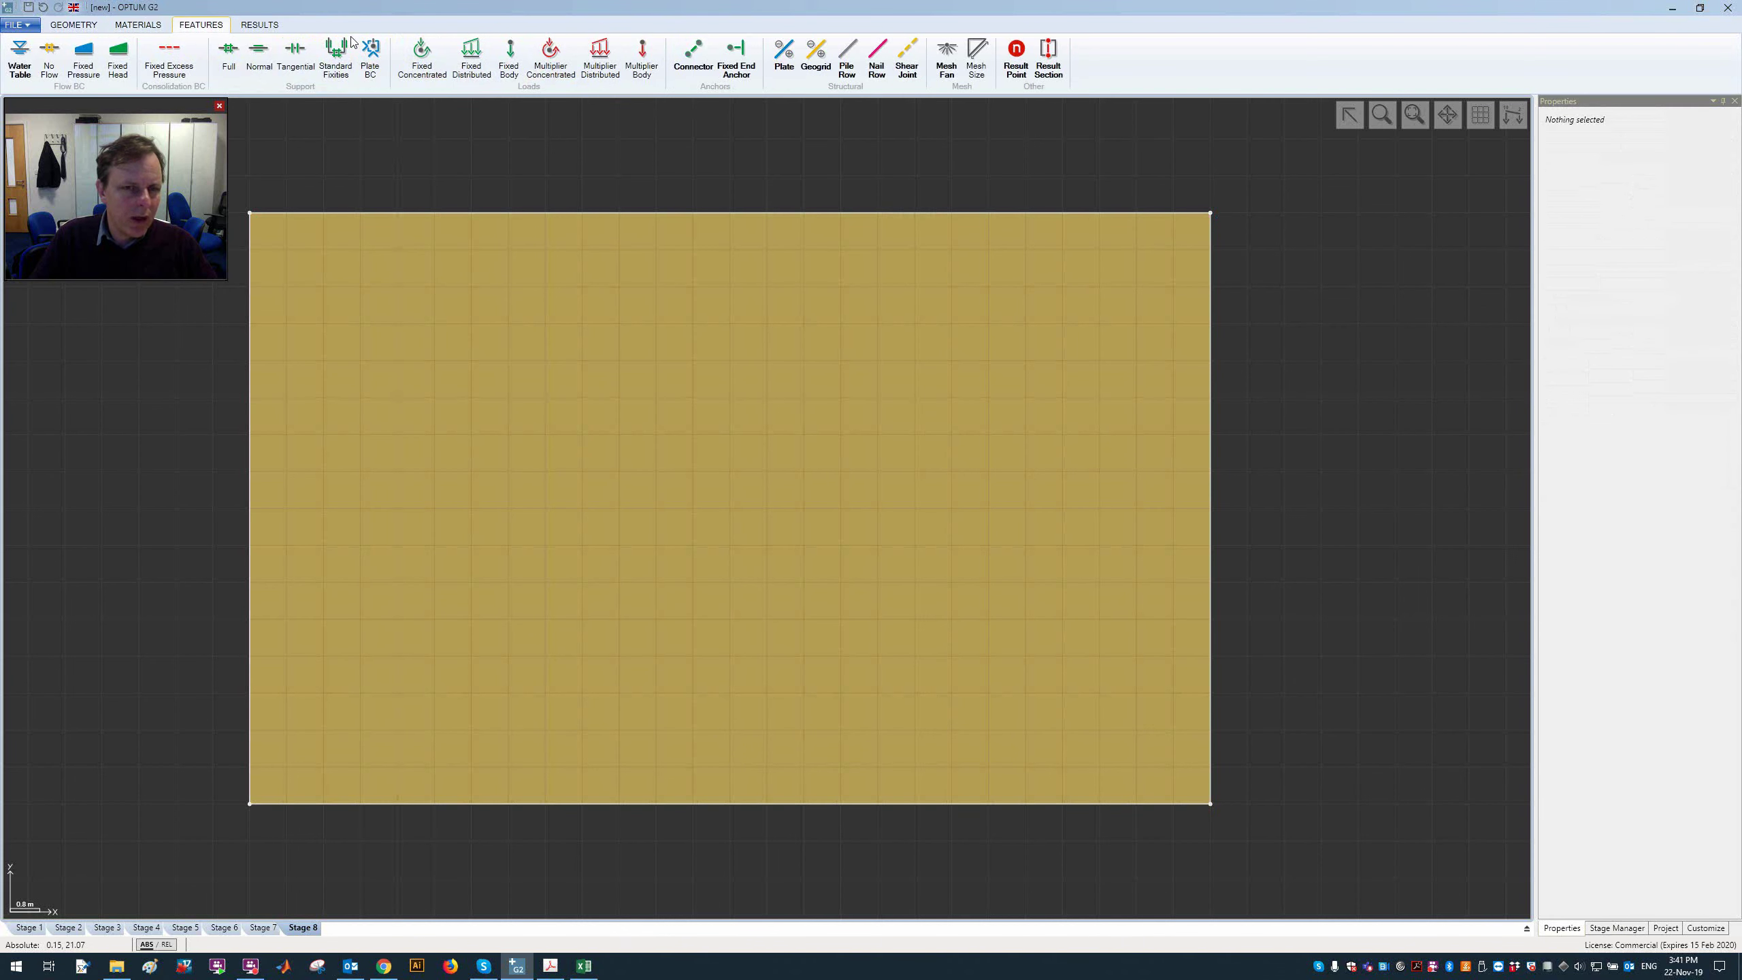
pyautogui.click(782, 68)
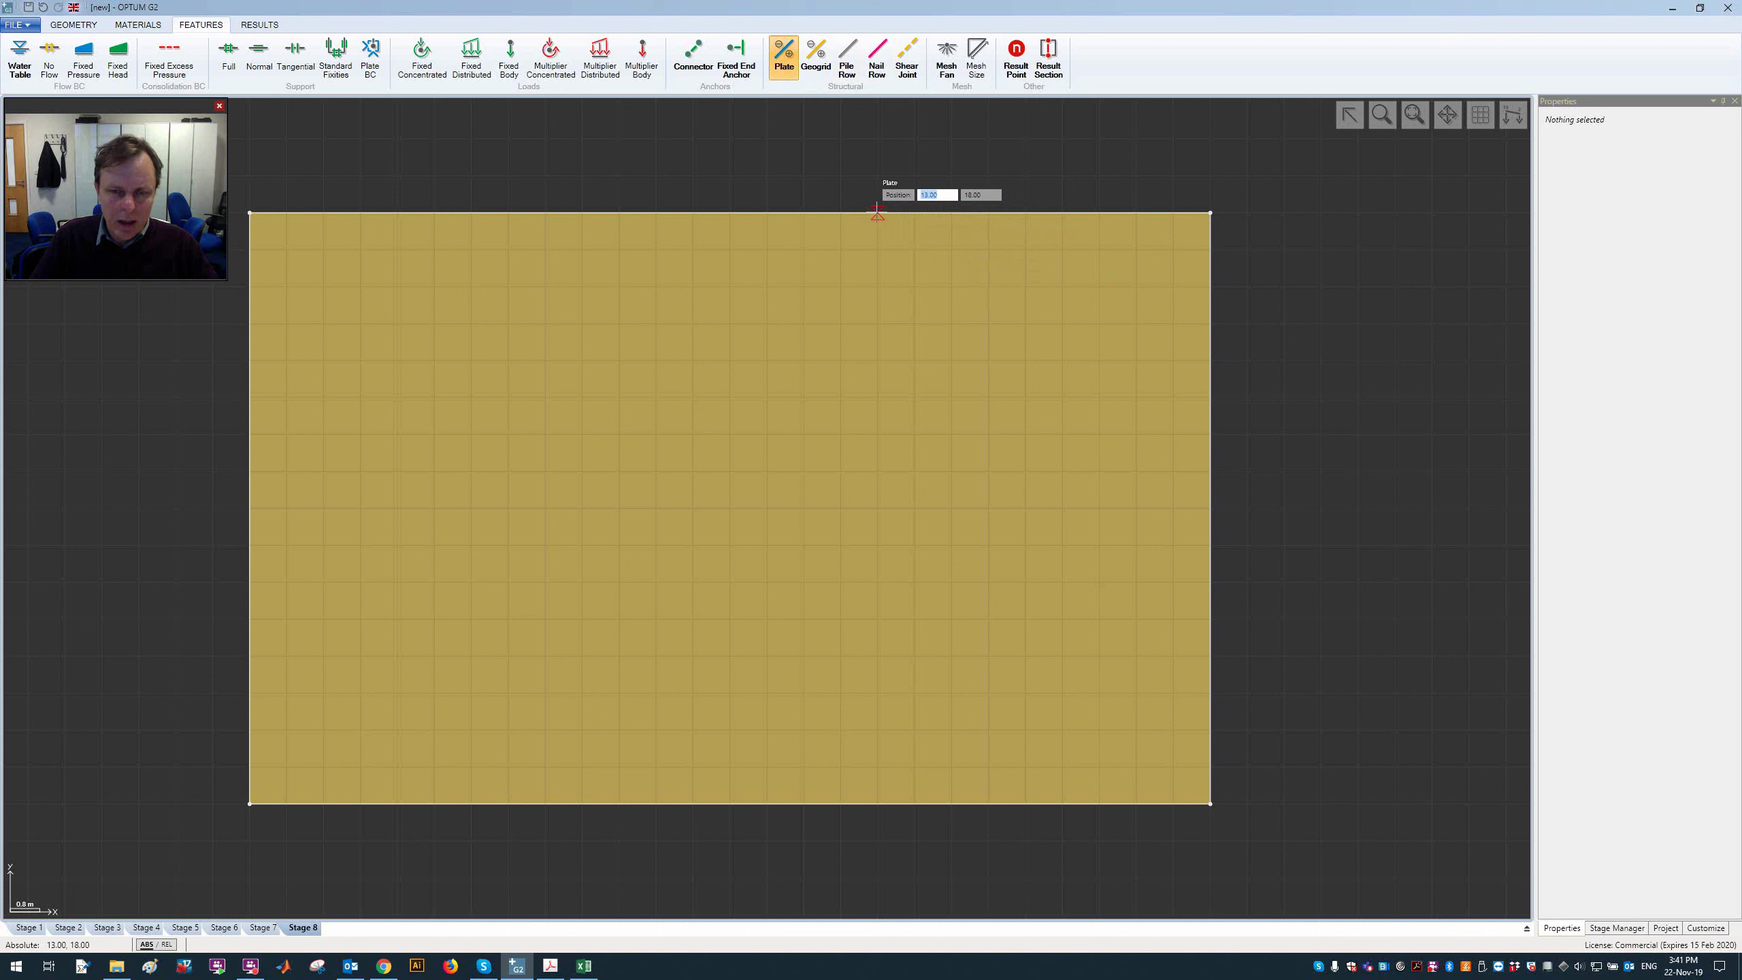
pyautogui.click(877, 213)
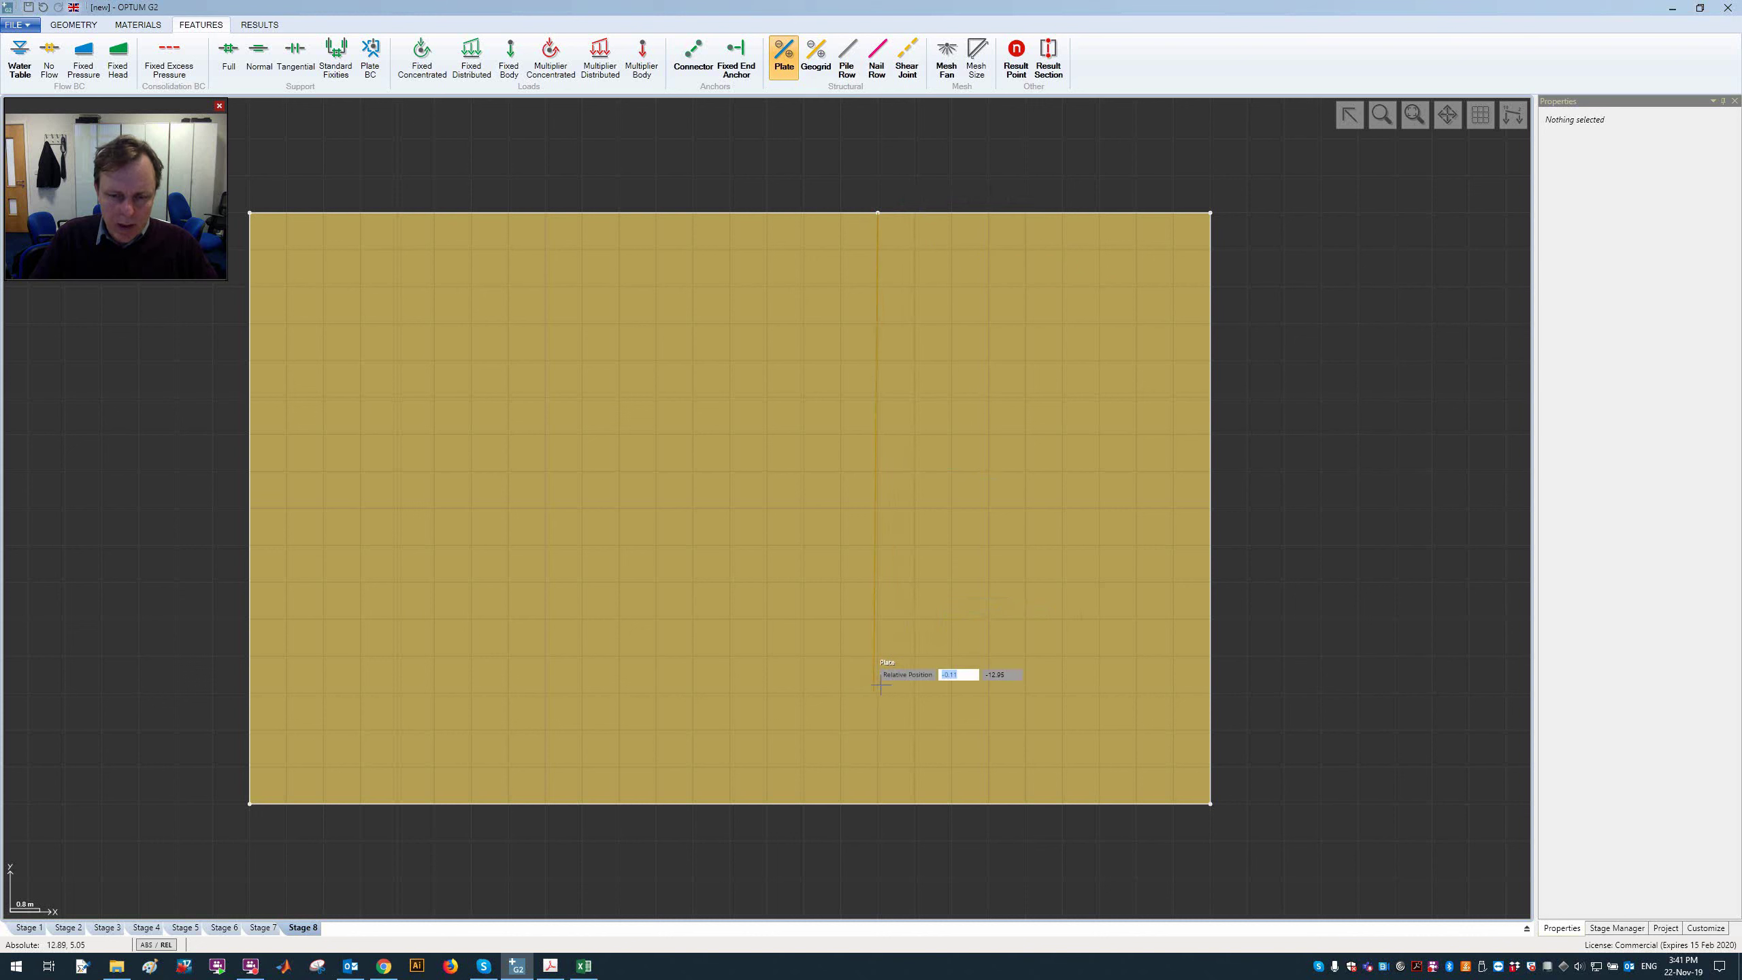
pyautogui.click(878, 655)
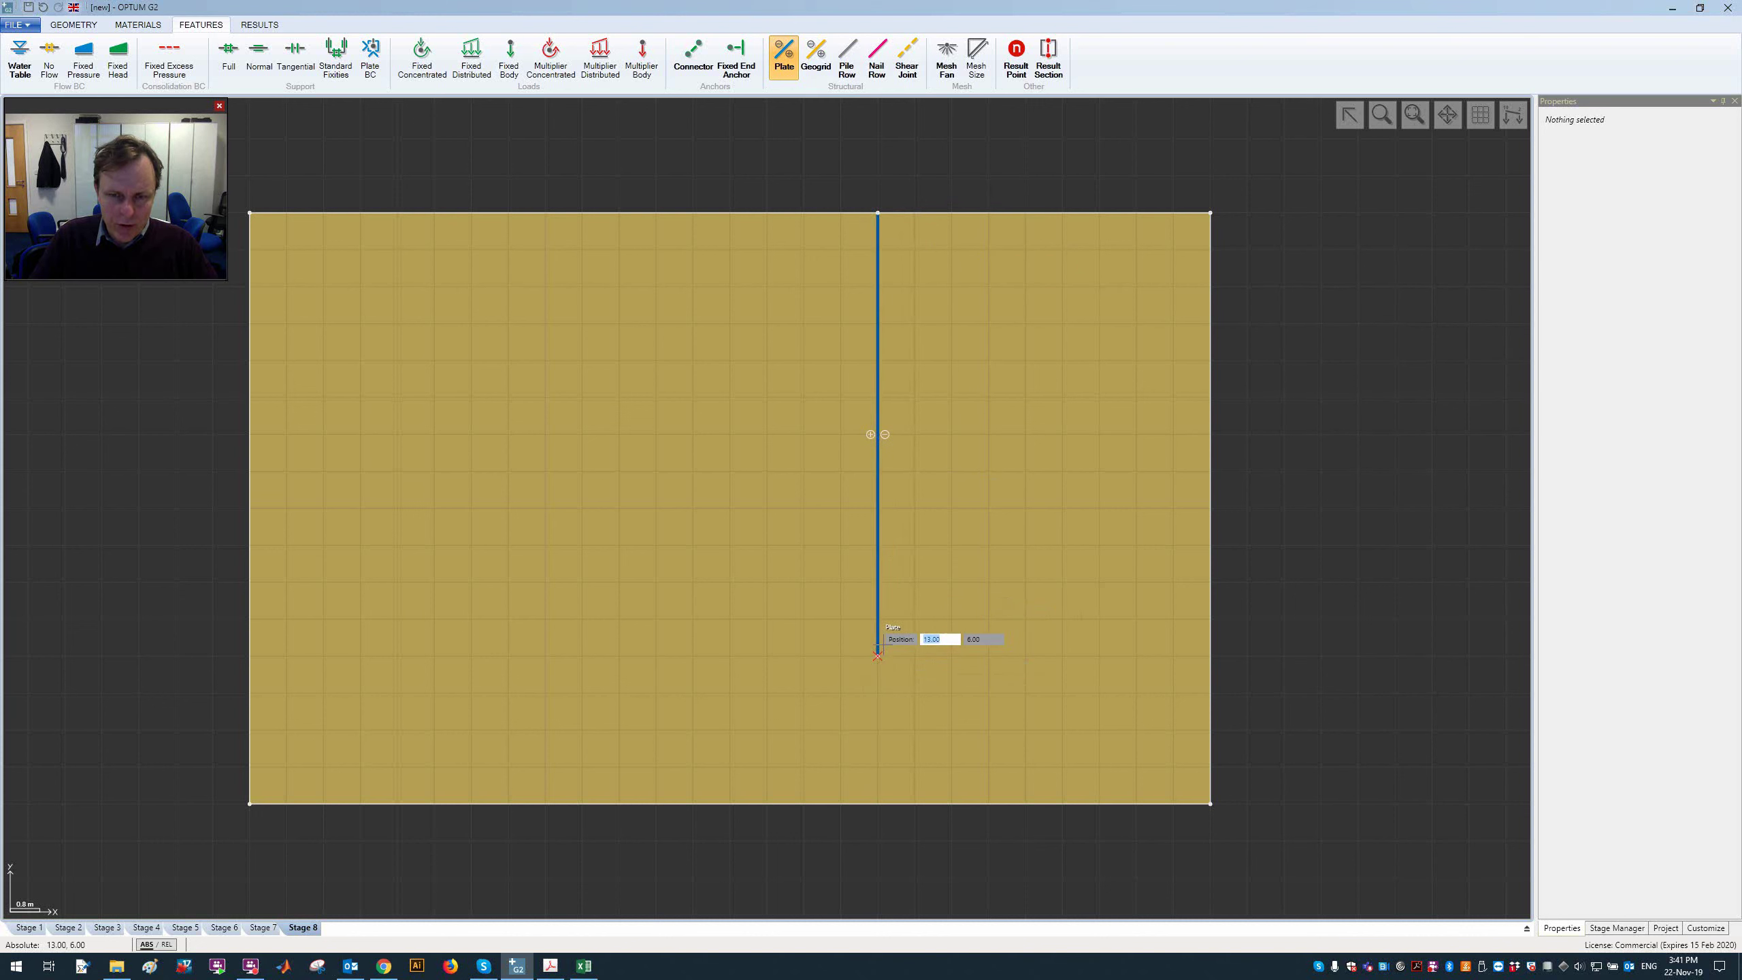
pyautogui.click(336, 59)
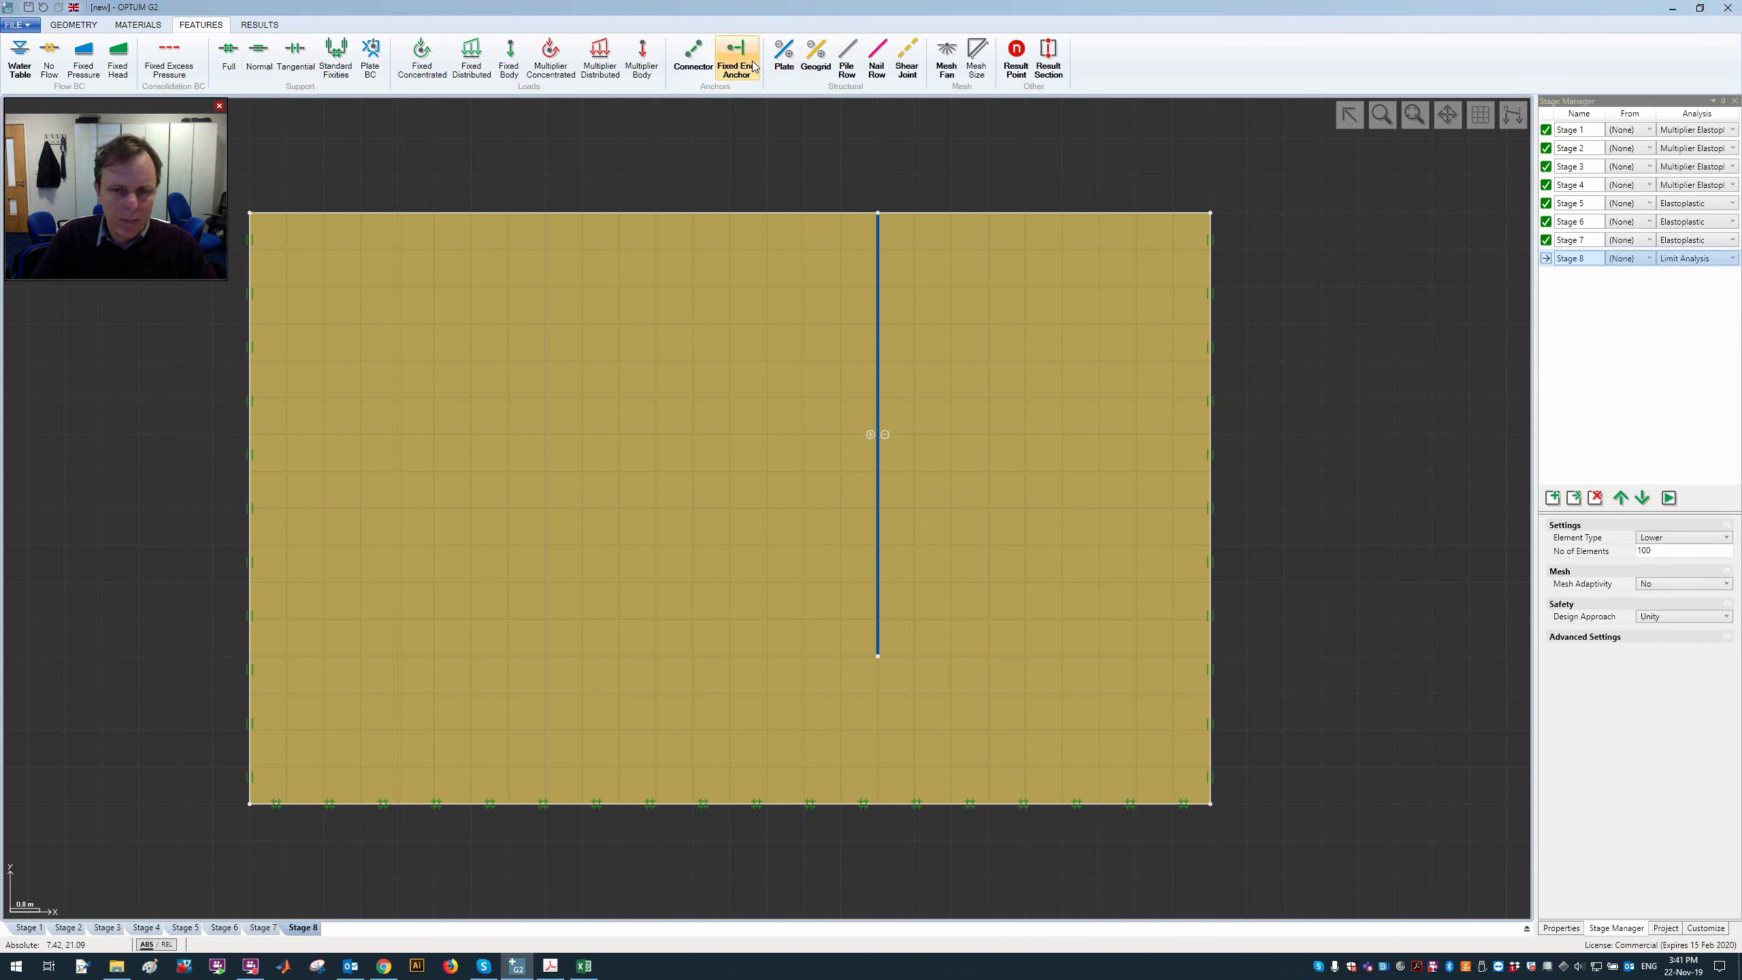
pyautogui.click(74, 25)
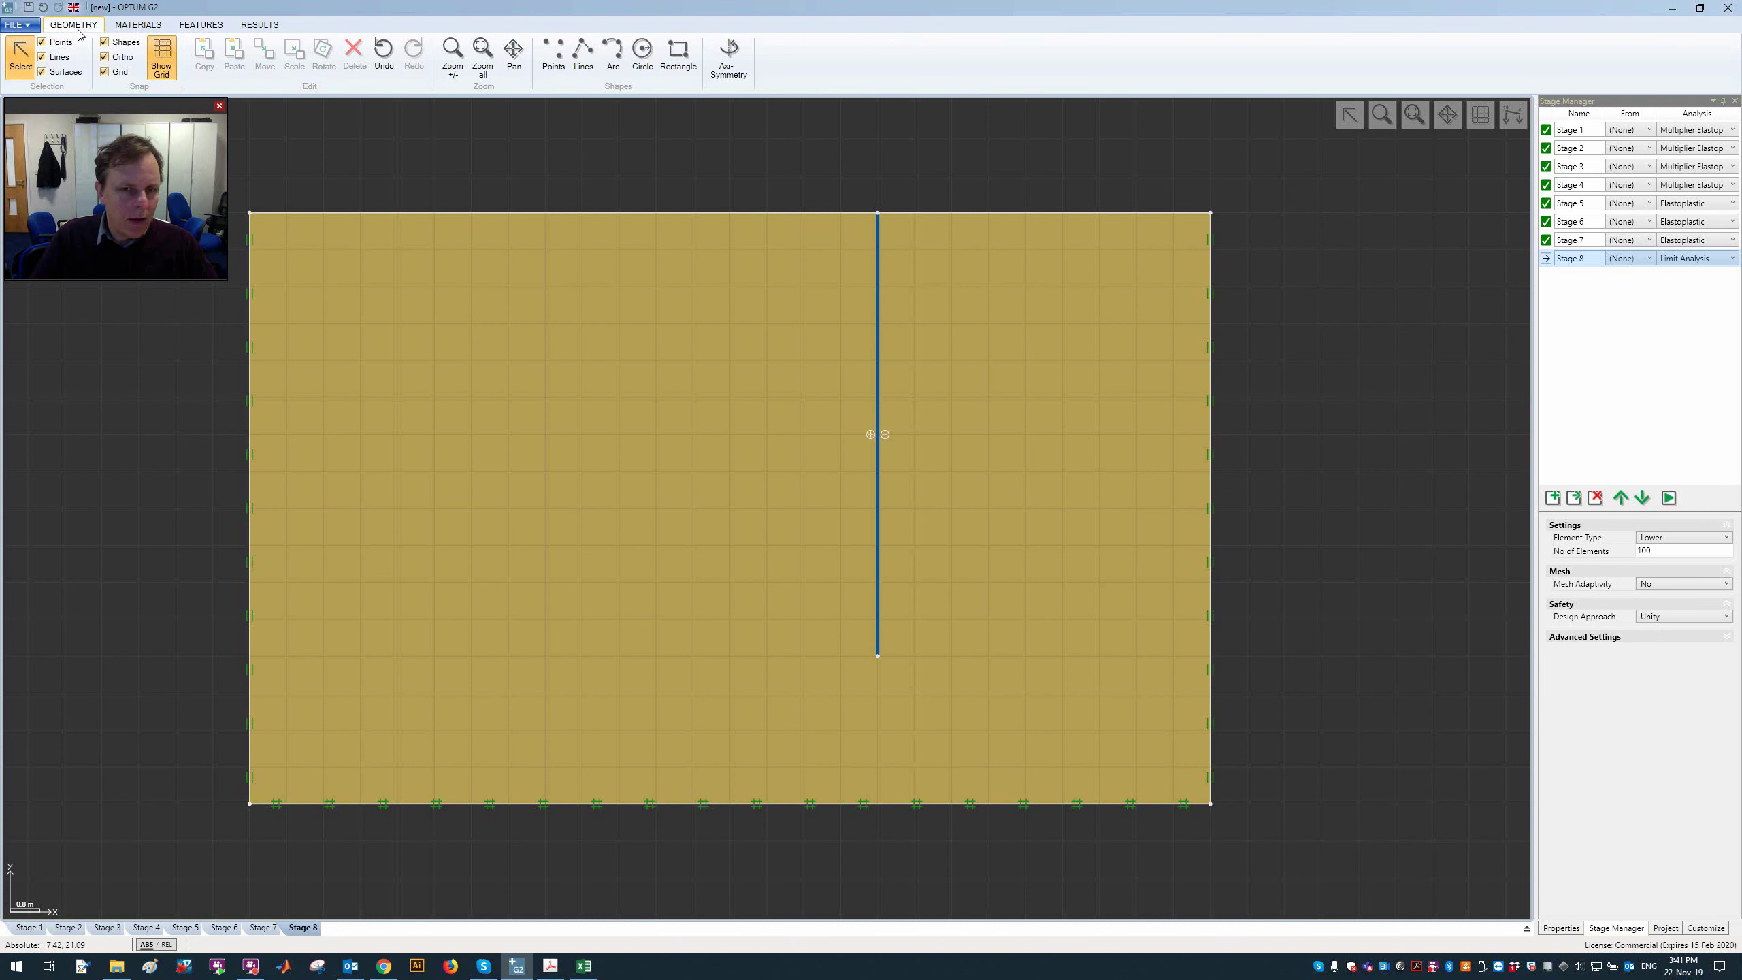
pyautogui.click(684, 58)
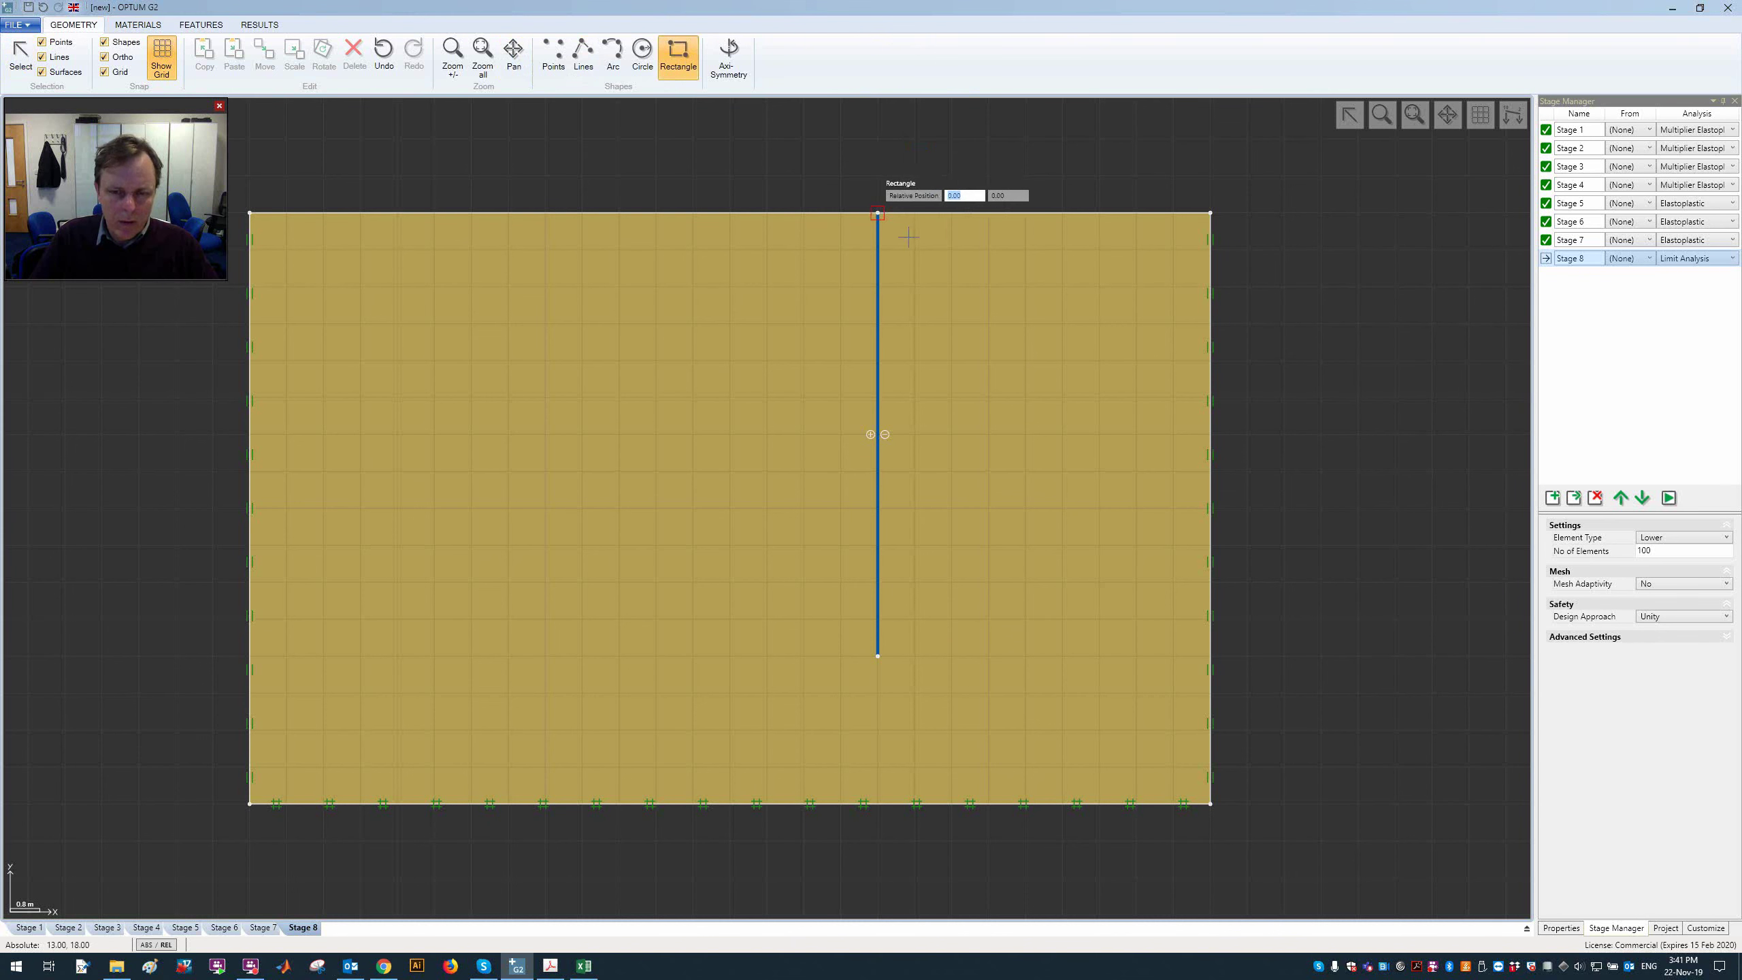
pyautogui.click(878, 213)
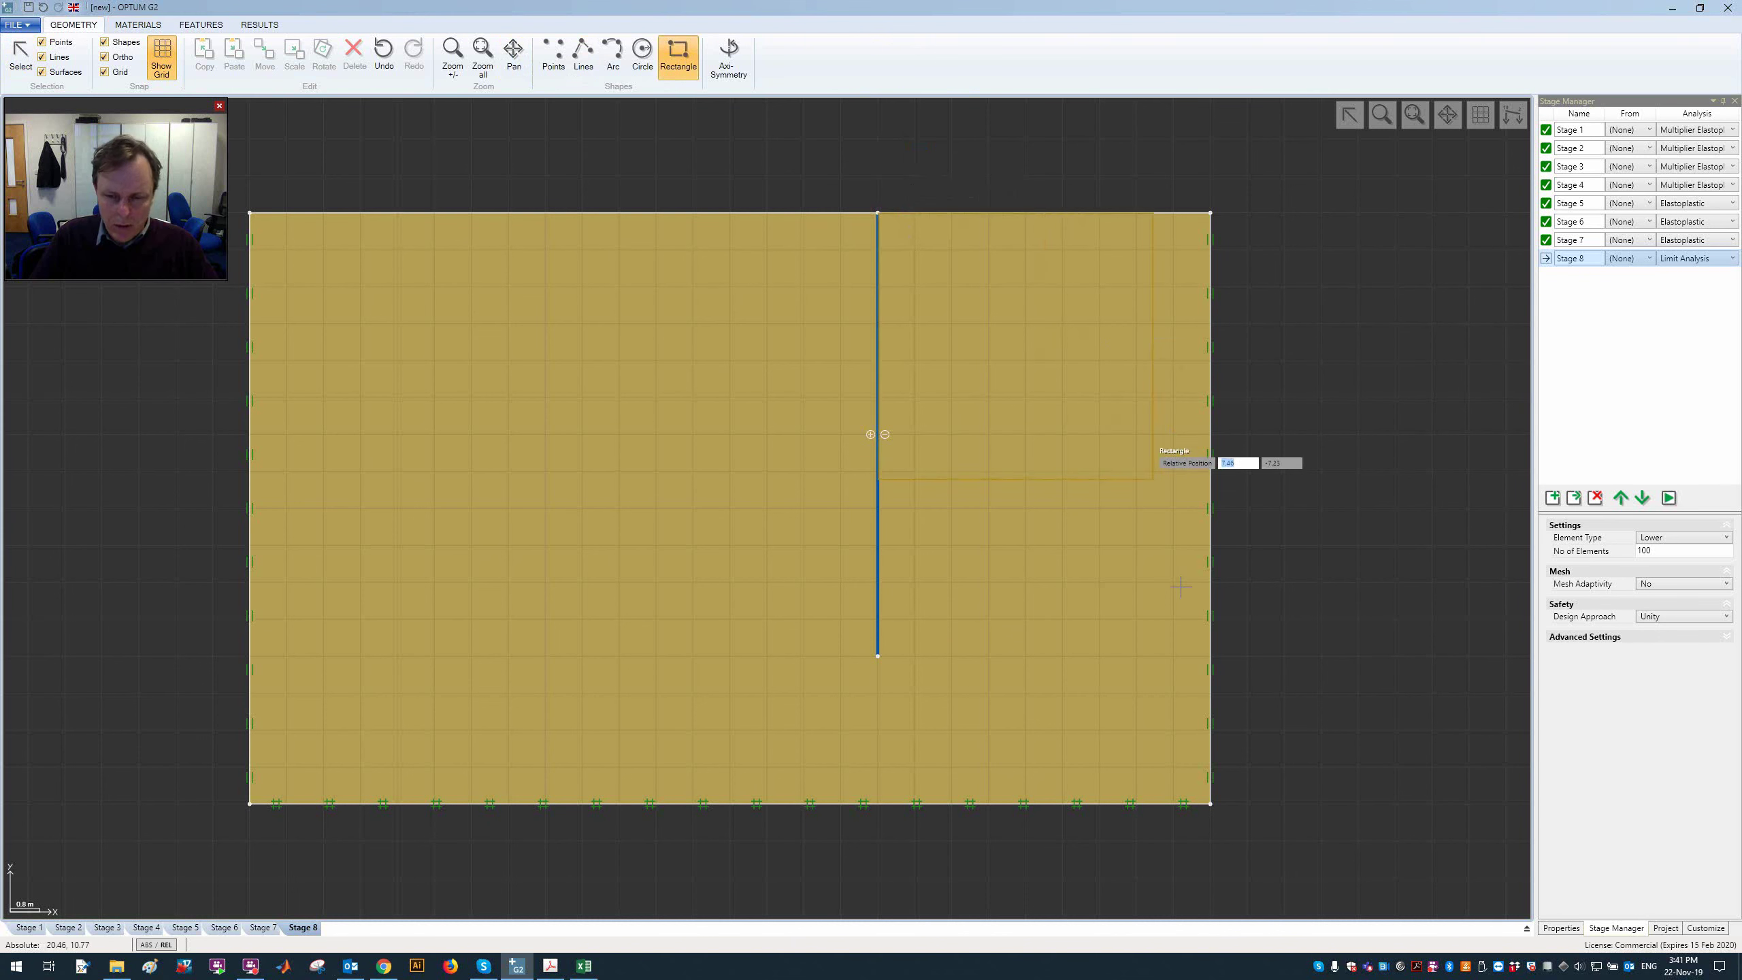
pyautogui.click(1210, 545)
pyautogui.moveTo(1094, 298); pyautogui.dragTo(1234, 244)
pyautogui.click(1234, 243)
pyautogui.hotkey('ctrl', 'z')
# Step: Set the analysis type of Stage 8 to Initial Stress
pyautogui.click(1616, 927)
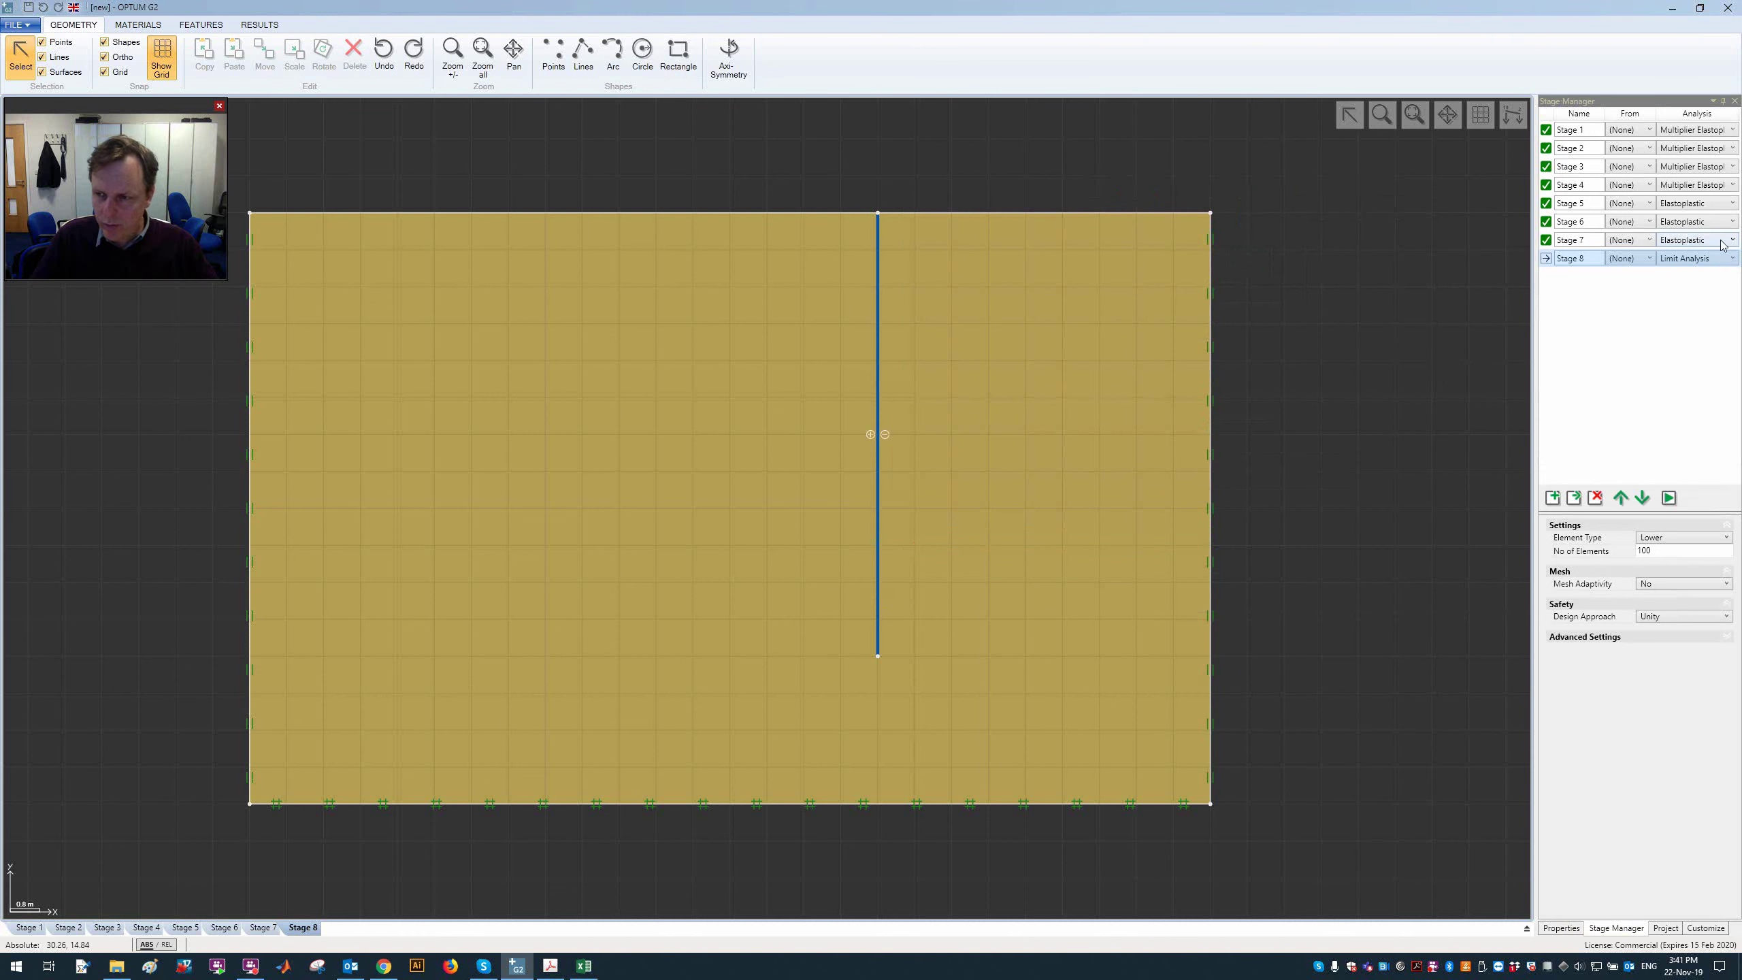
pyautogui.click(1676, 261)
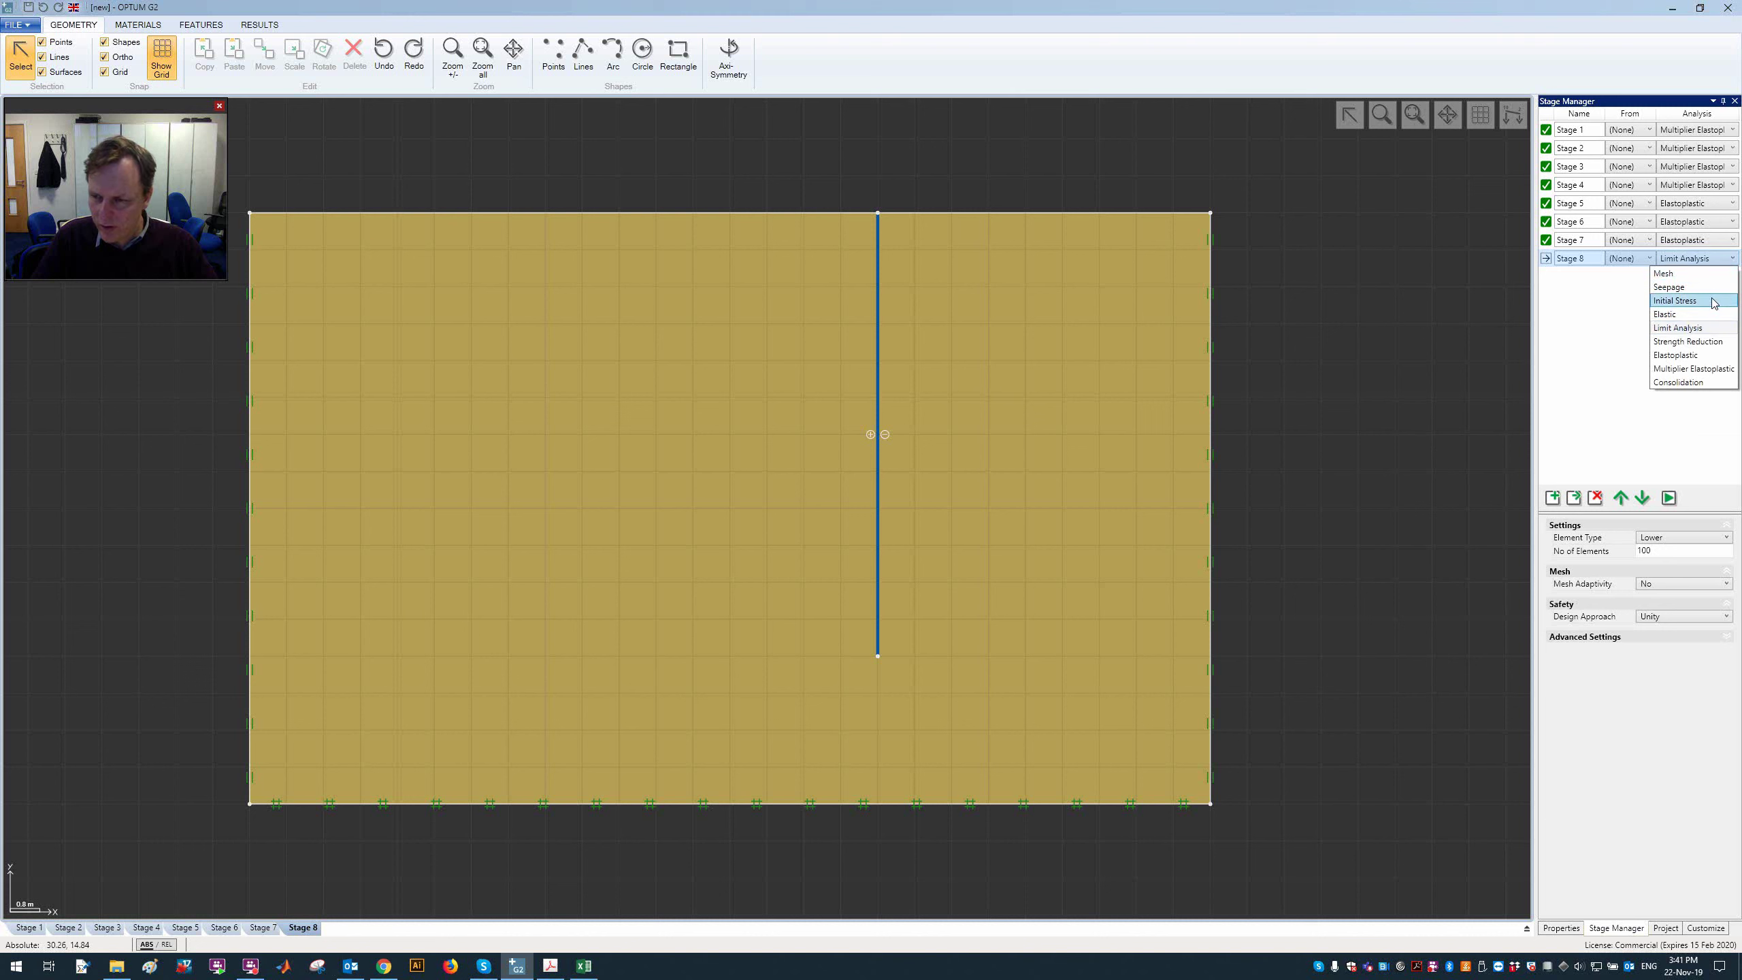
pyautogui.click(1715, 302)
# Step: Duplicate Stage 8 as Stage 9, make it an Elastoplastic analysis and start it from Stage 8
pyautogui.click(1575, 497)
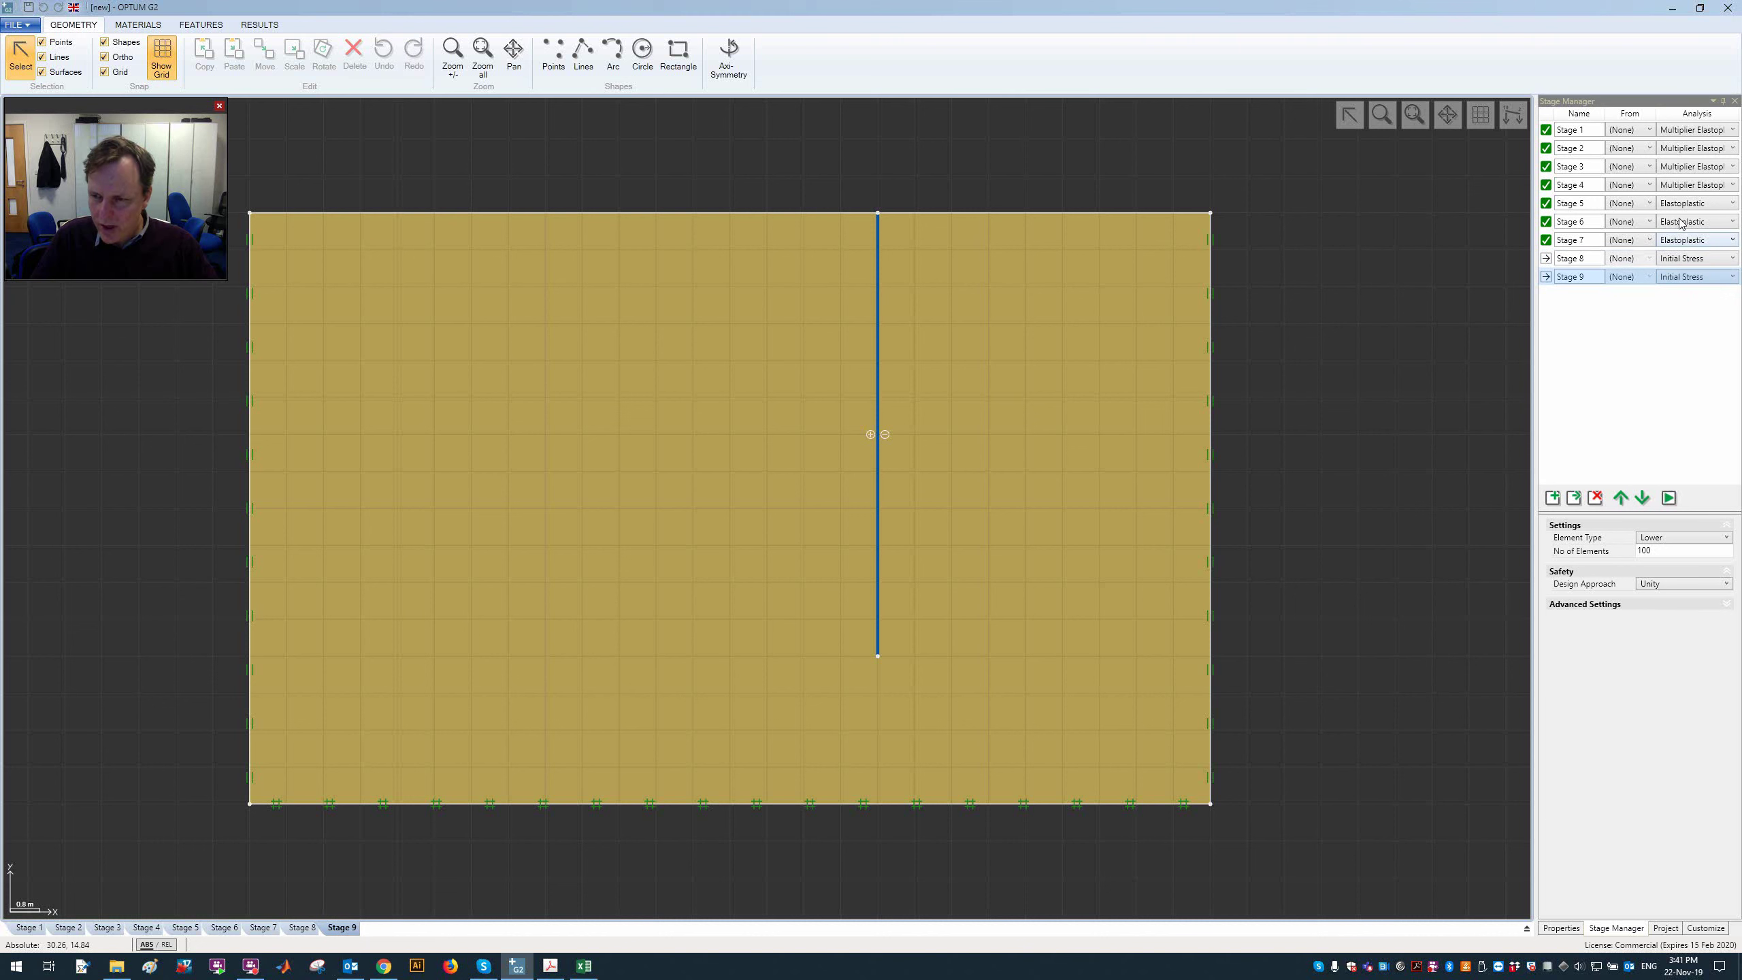
pyautogui.click(1715, 279)
pyautogui.click(1715, 374)
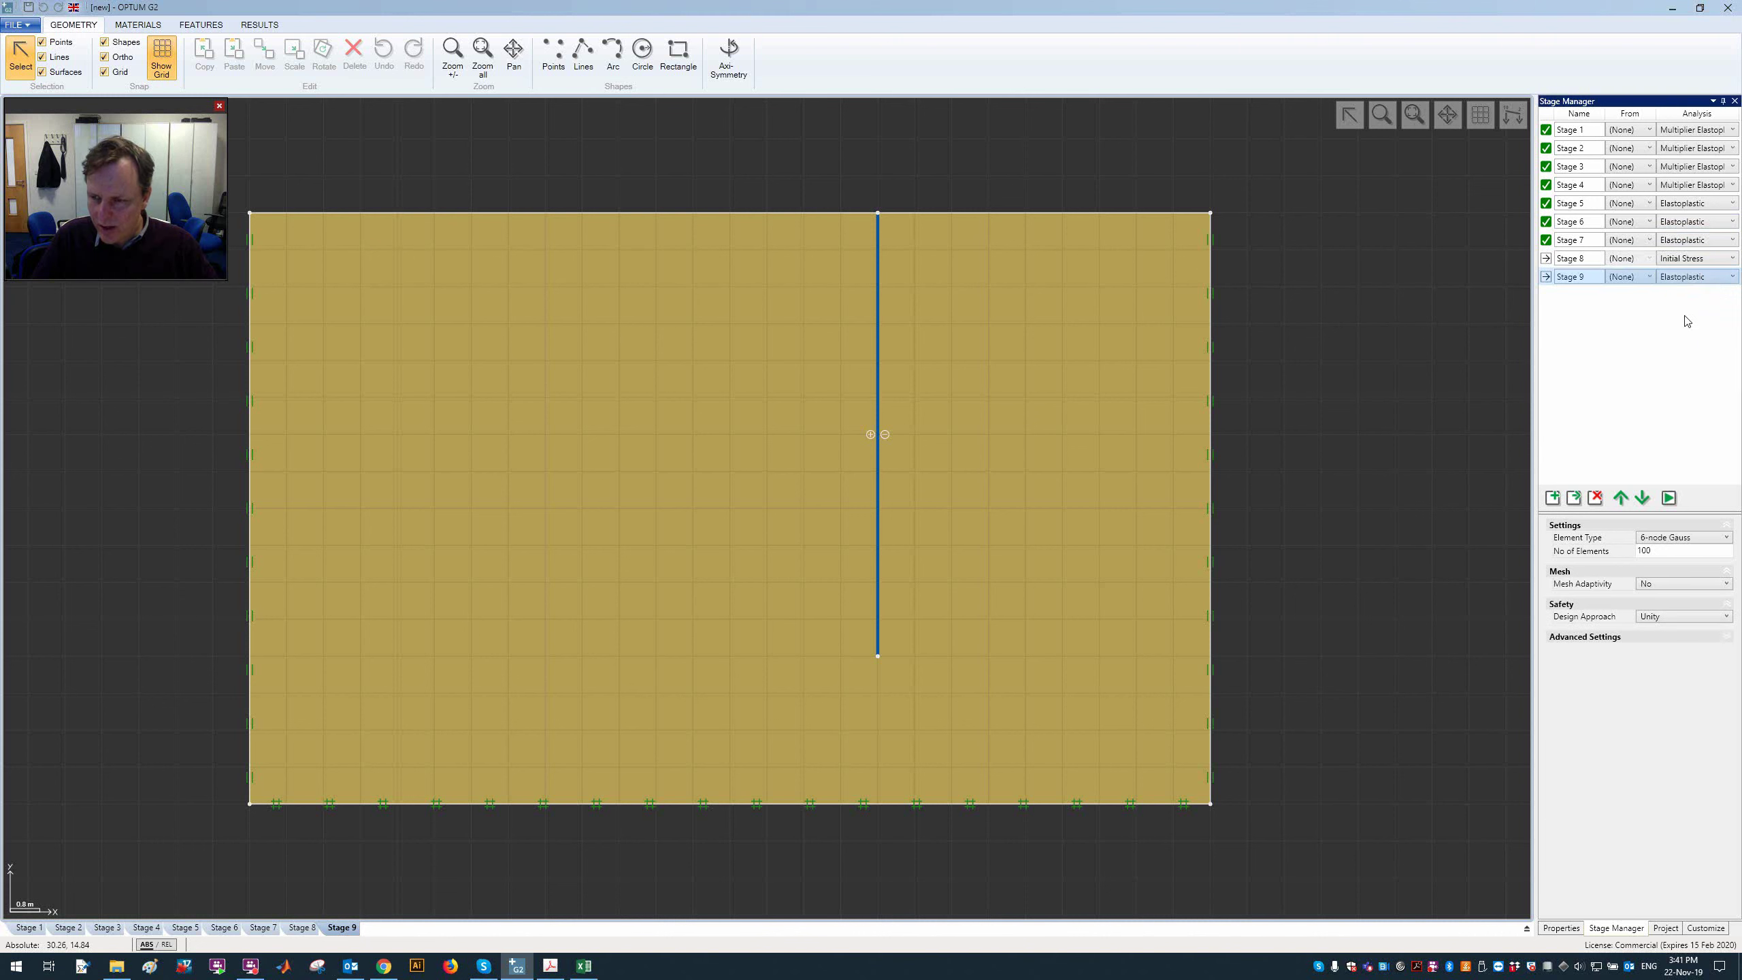
pyautogui.click(1639, 277)
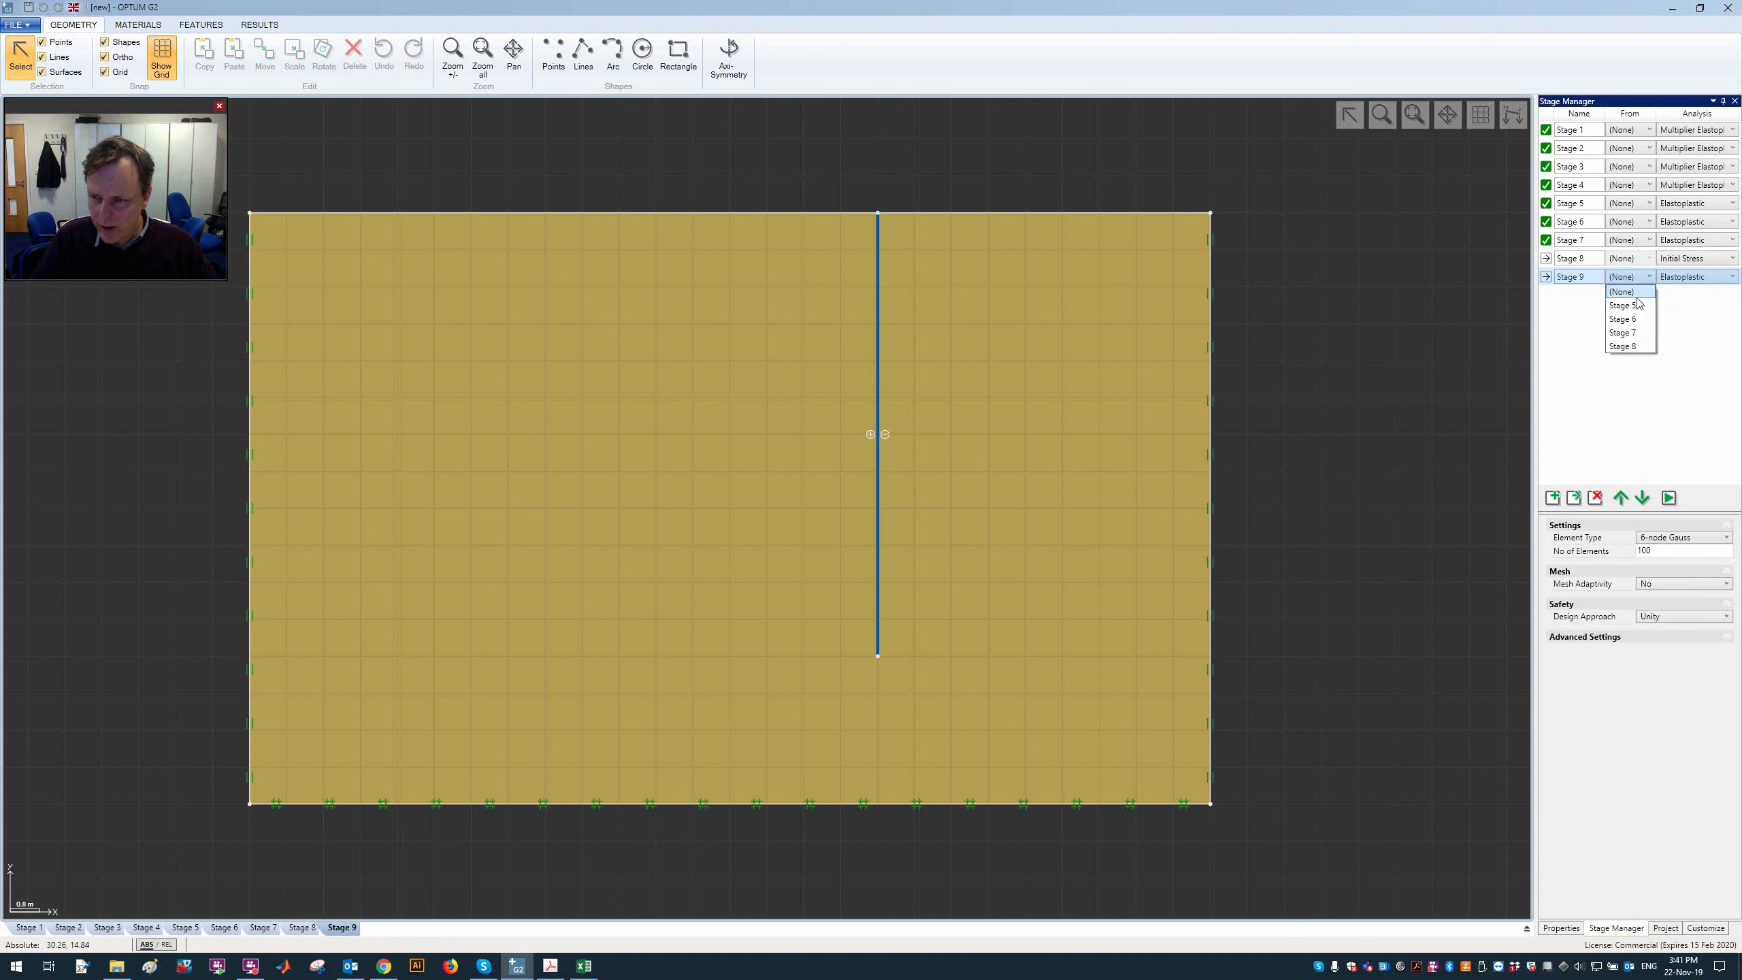
pyautogui.click(1623, 346)
# Step: In Stage 9, draw a rectangle about 9 m by 9 m between the wall top and the nearer side boundary, and delete its soil
pyautogui.click(678, 56)
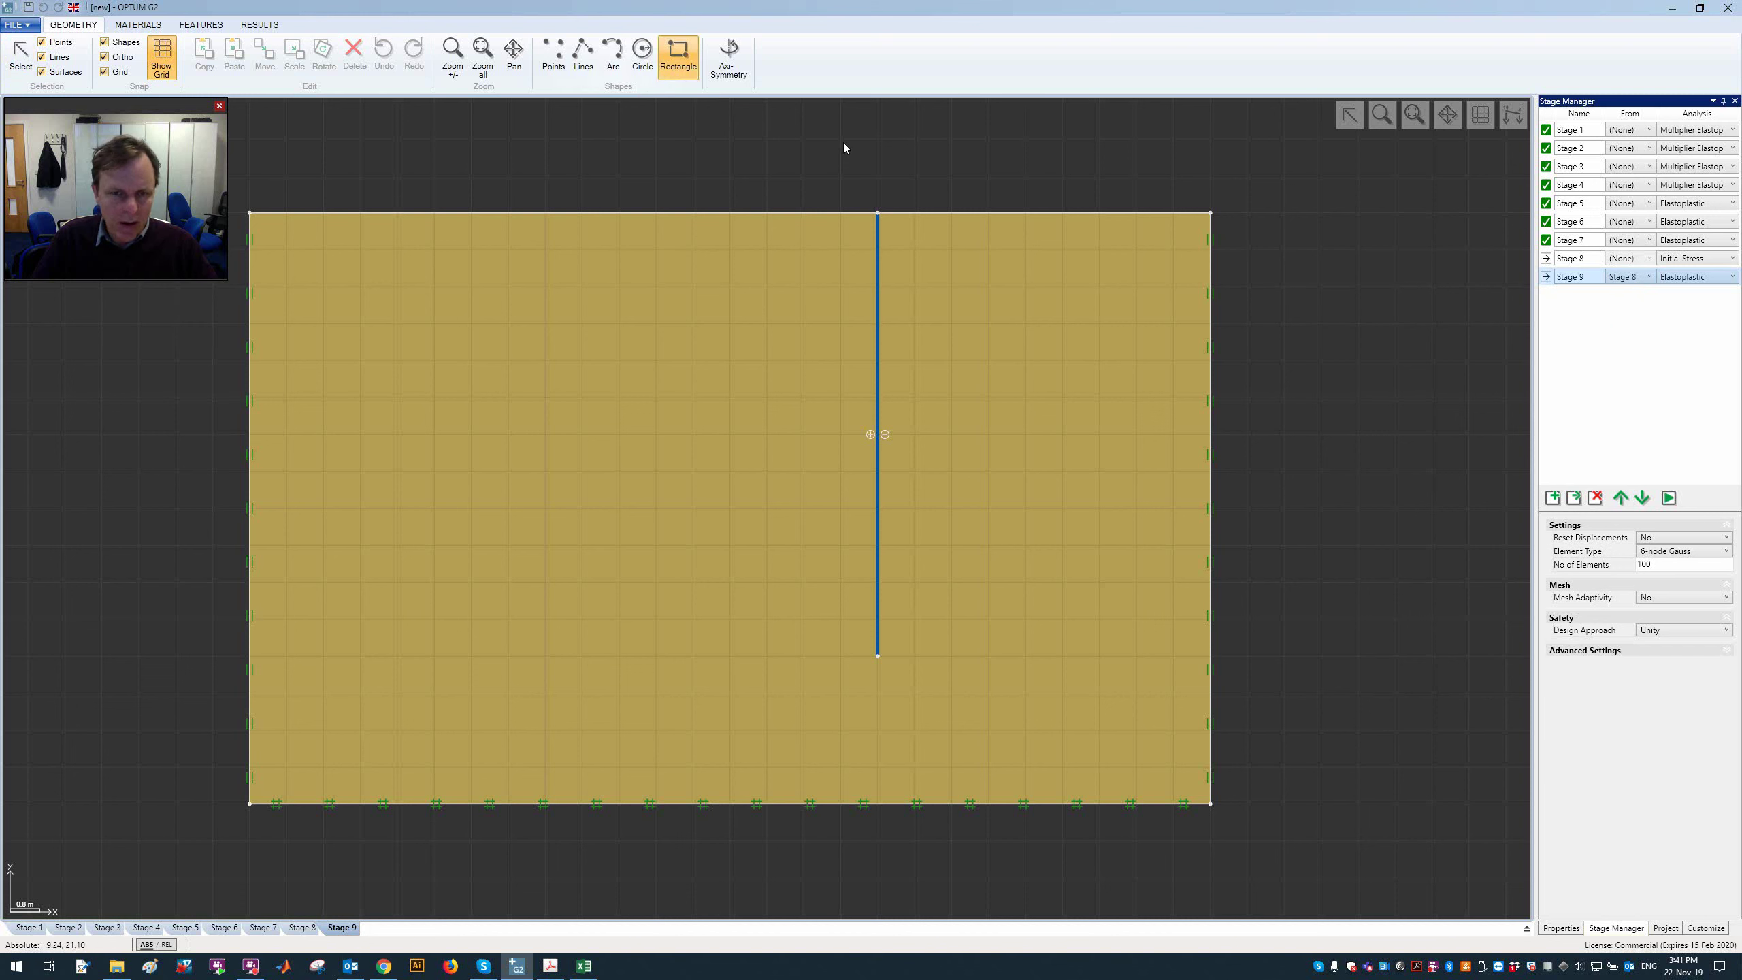
pyautogui.click(878, 213)
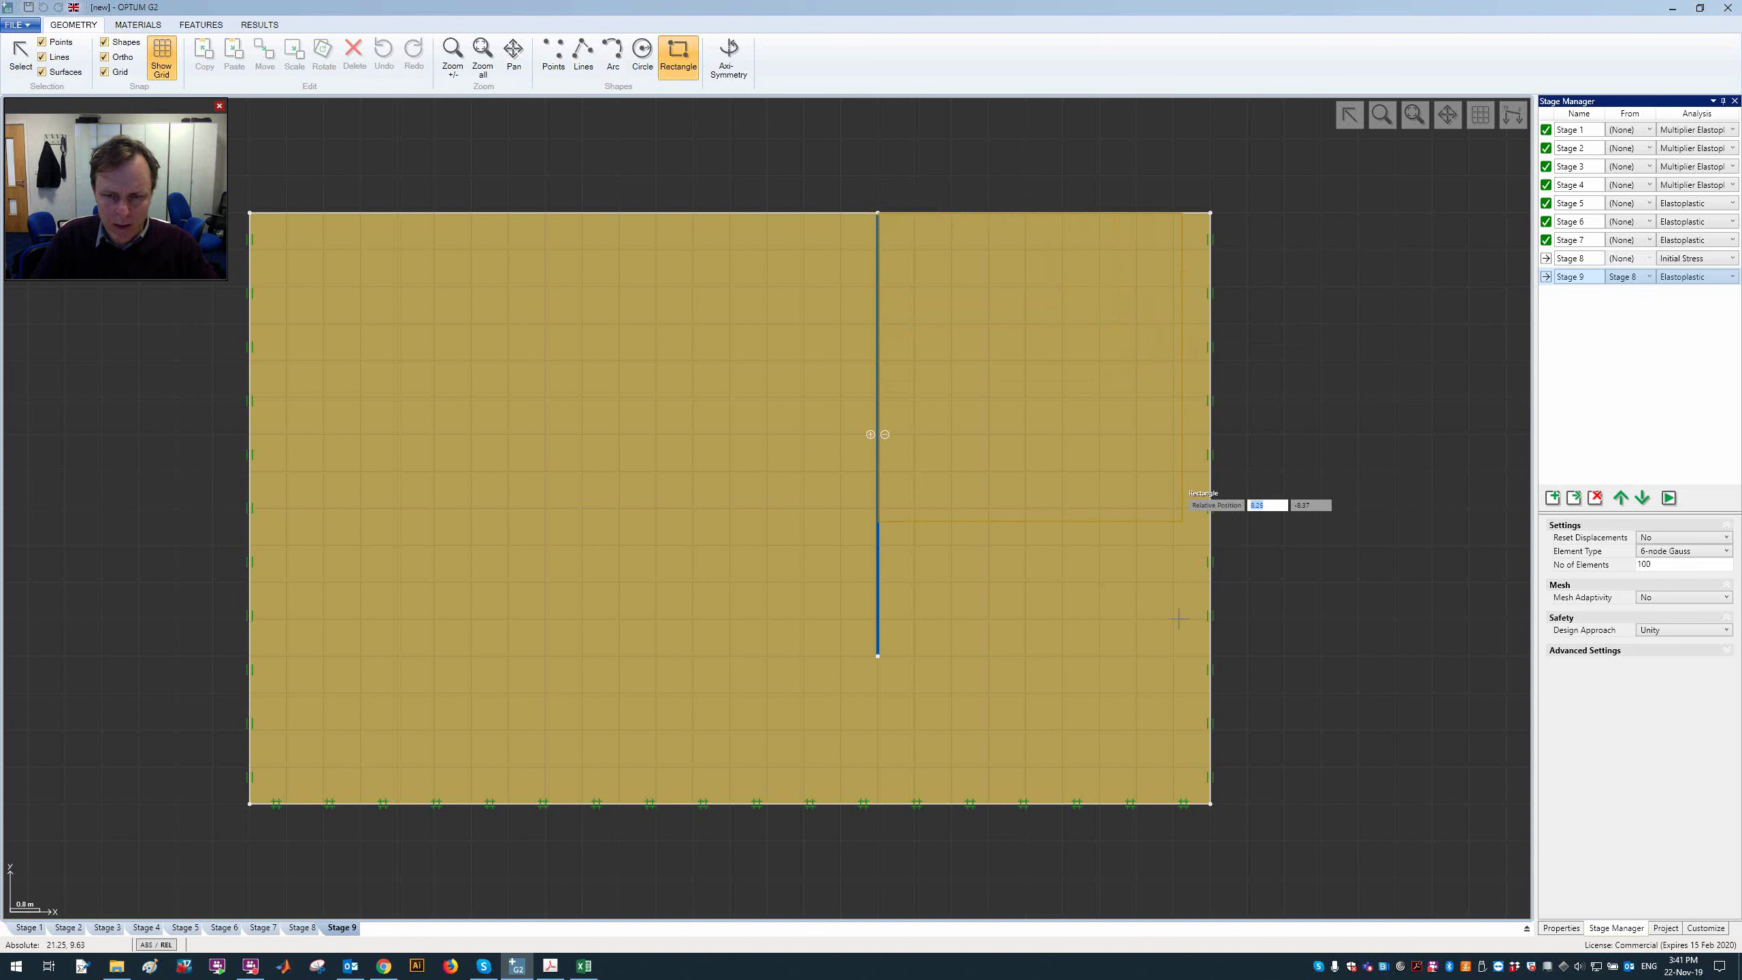
pyautogui.click(1210, 545)
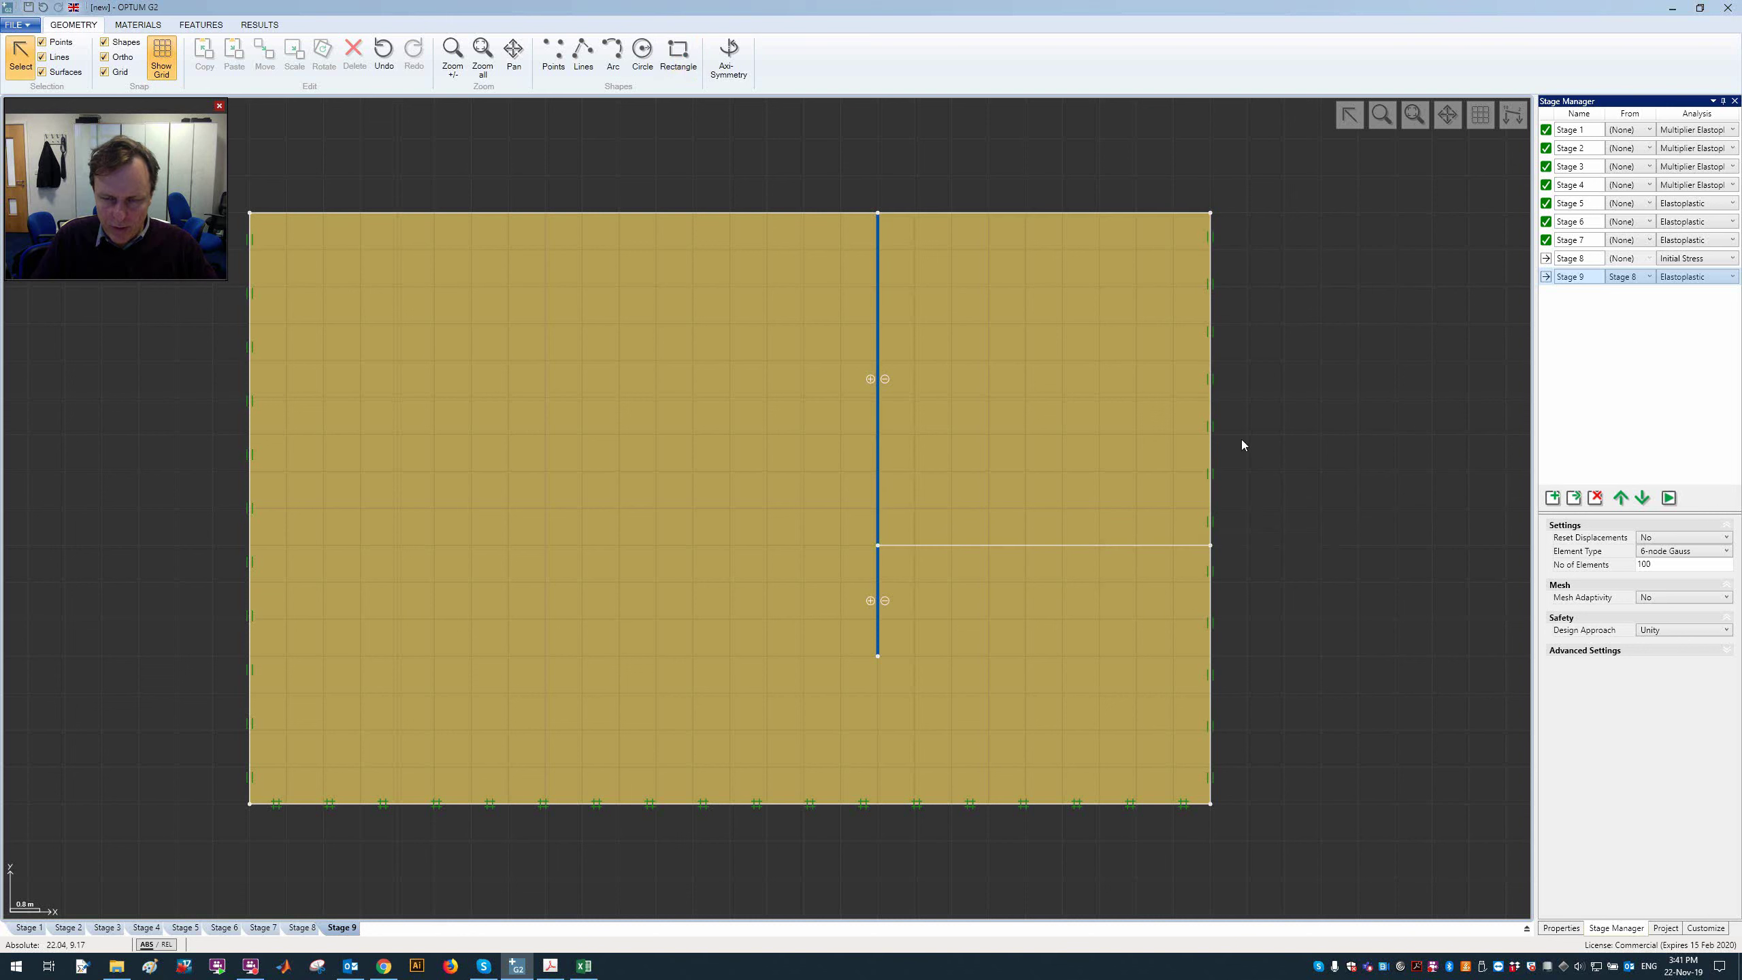
pyautogui.click(1059, 361)
pyautogui.press('Delete')
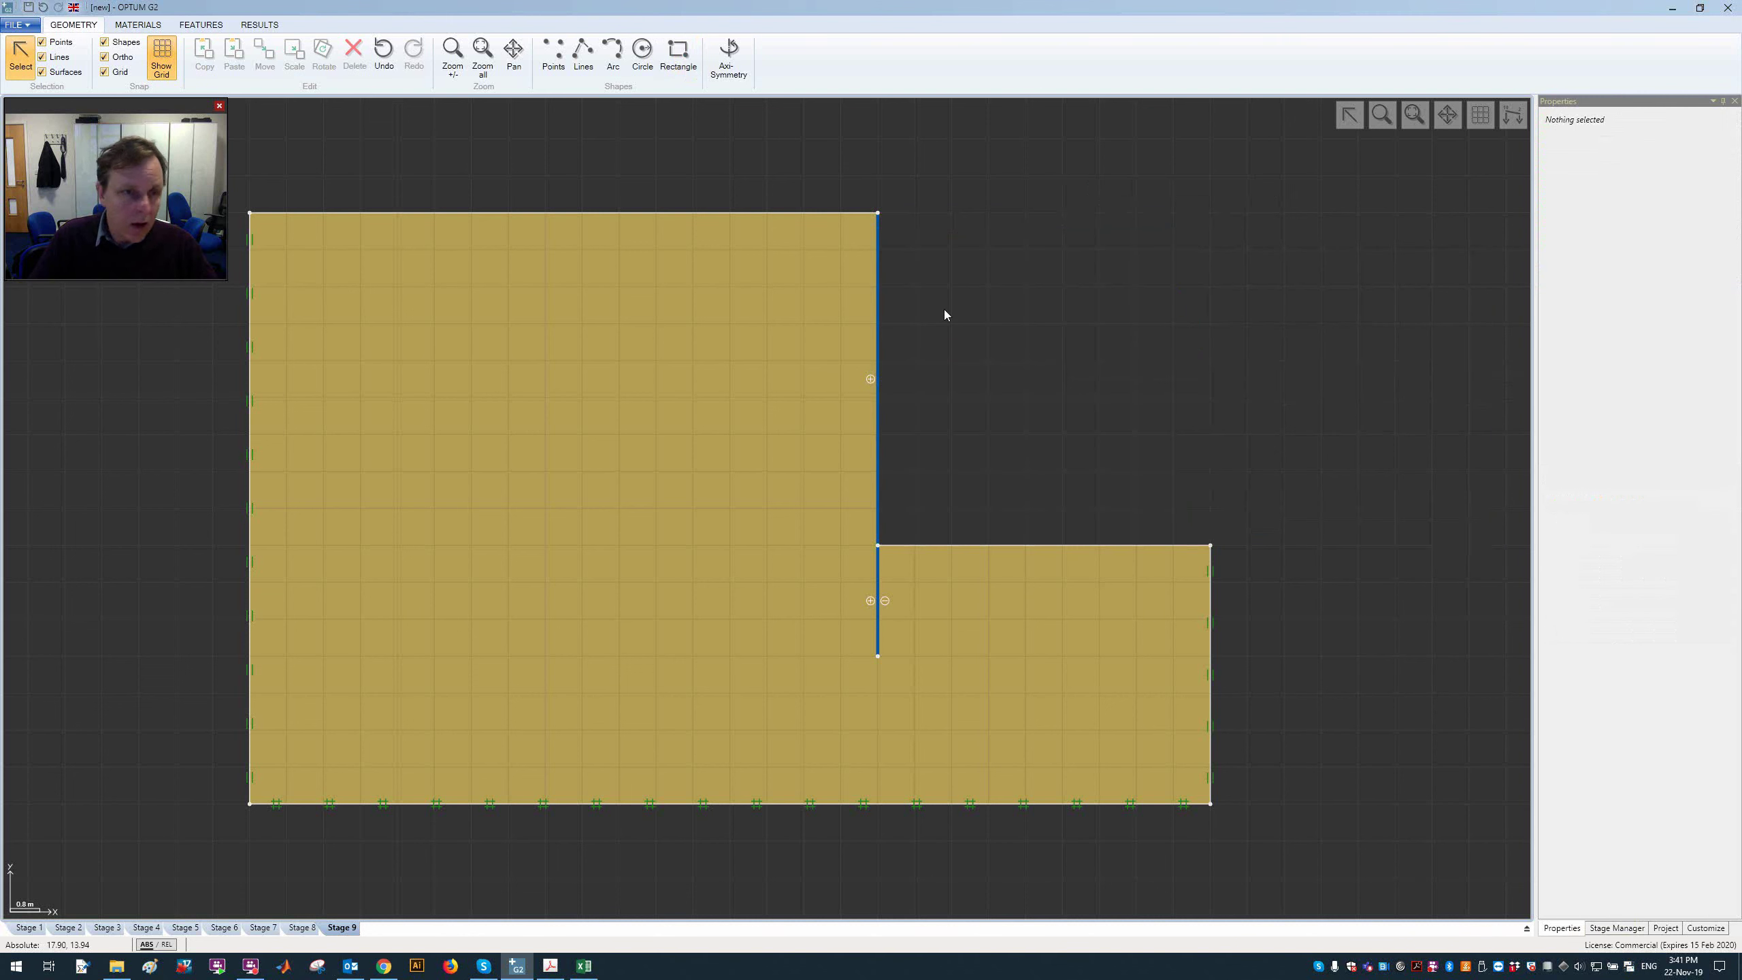
# Step: Add a fixed end anchor to the excavated face of the wall, about 2 m below its top
pyautogui.click(201, 25)
pyautogui.click(735, 58)
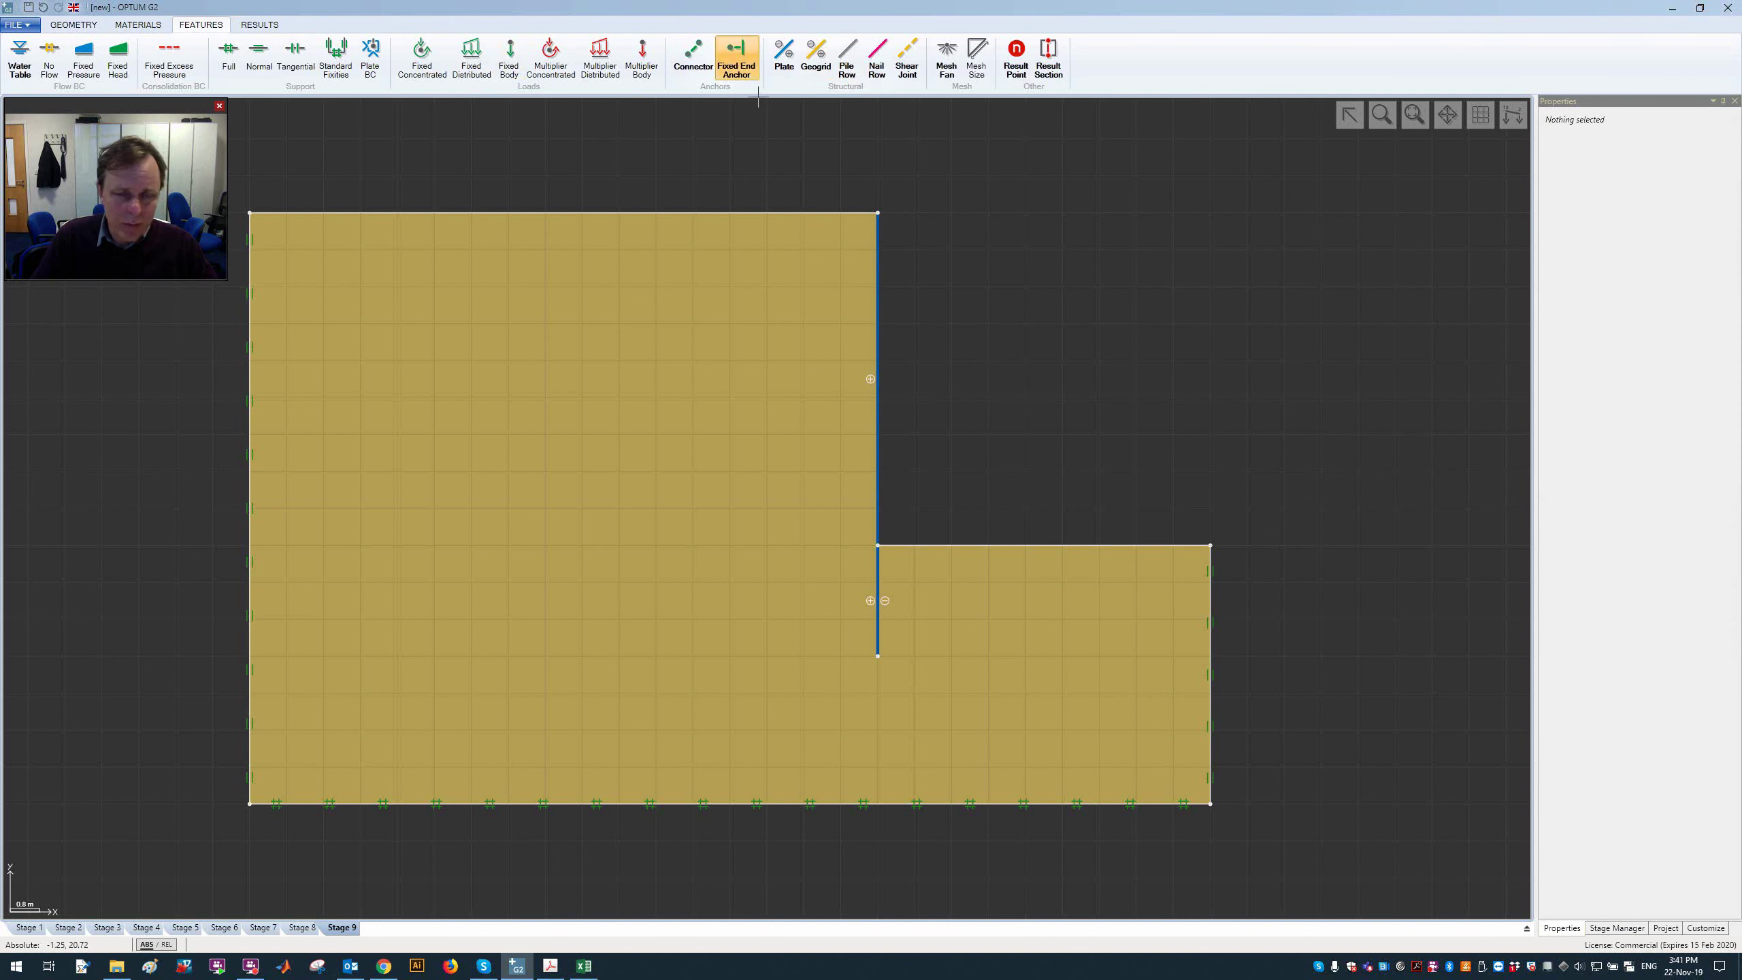
pyautogui.click(877, 287)
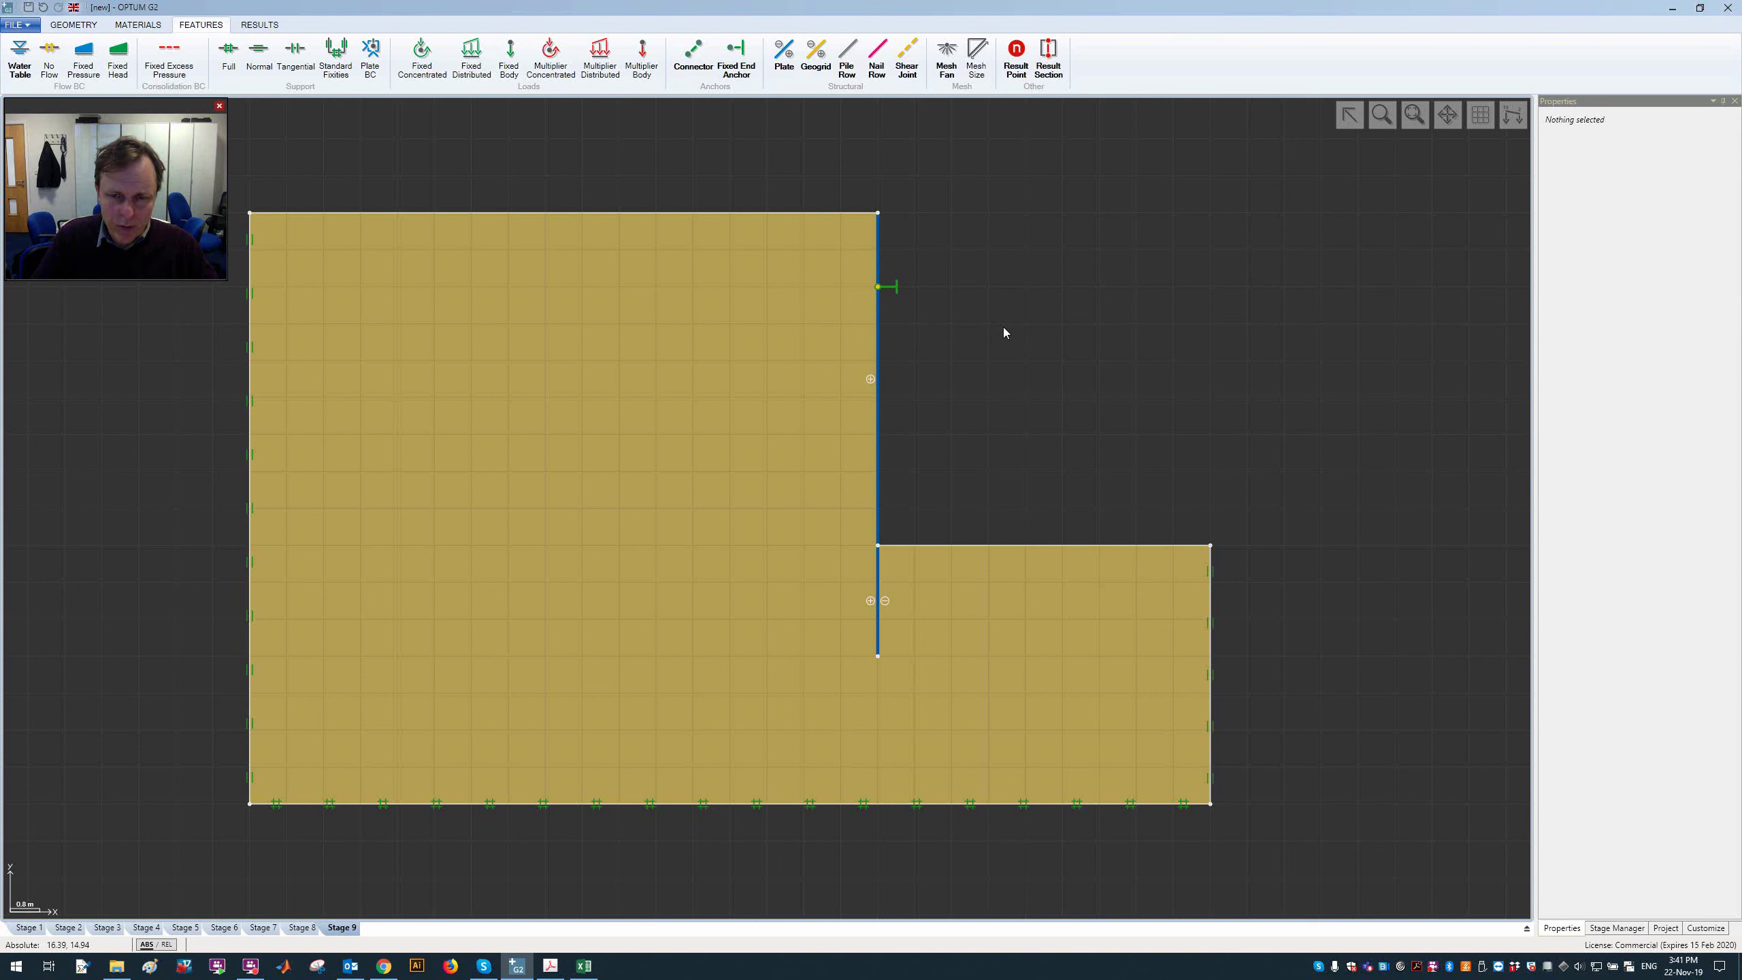
# Step: Check the Stage 8 and Stage 9 setup with the advanced settings expanded, run the analysis and close the run log
pyautogui.click(1579, 259)
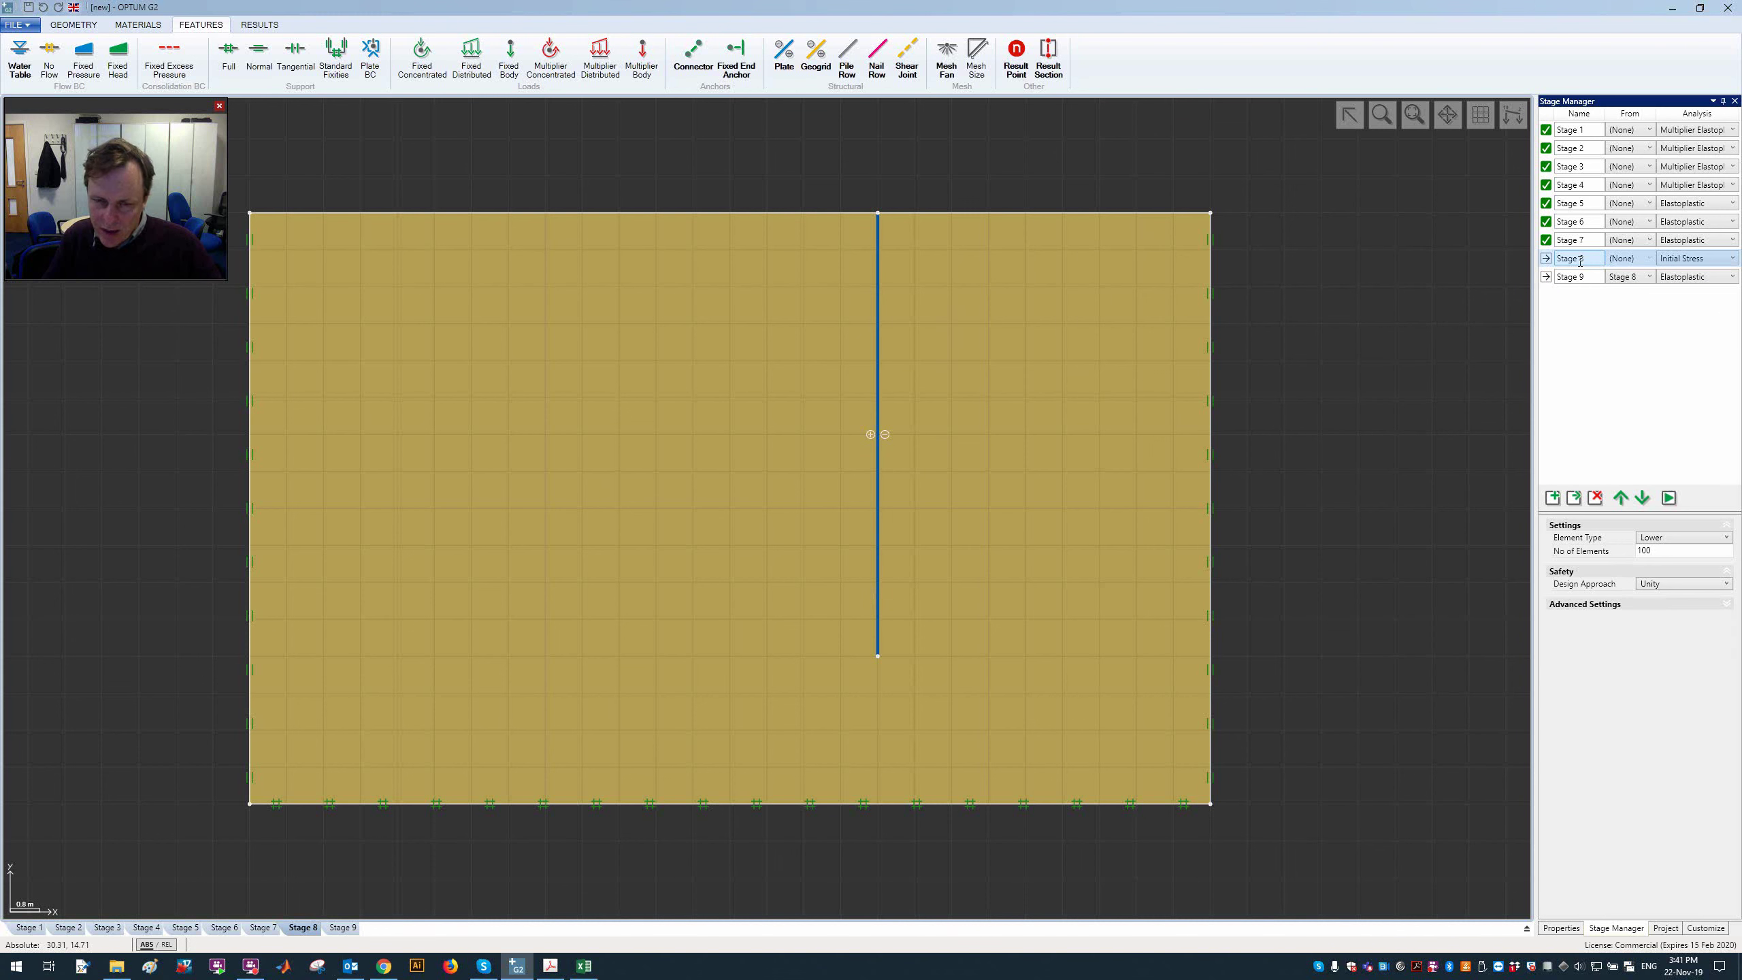
pyautogui.press('Down')
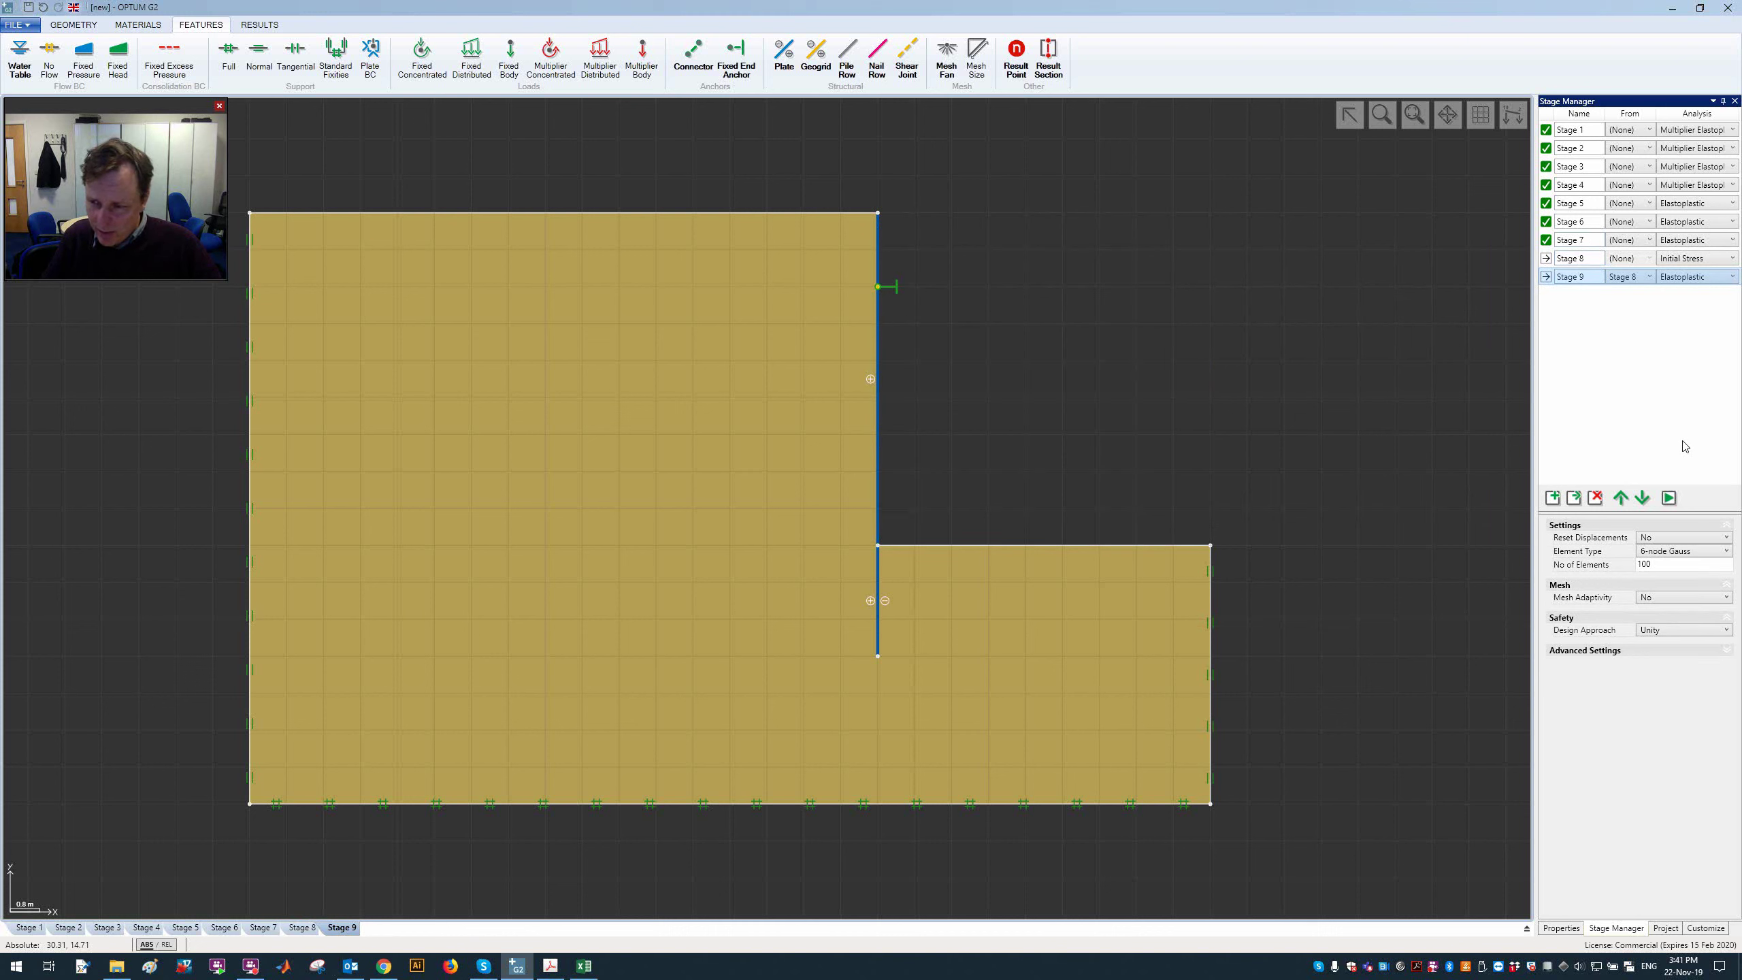
pyautogui.click(1727, 650)
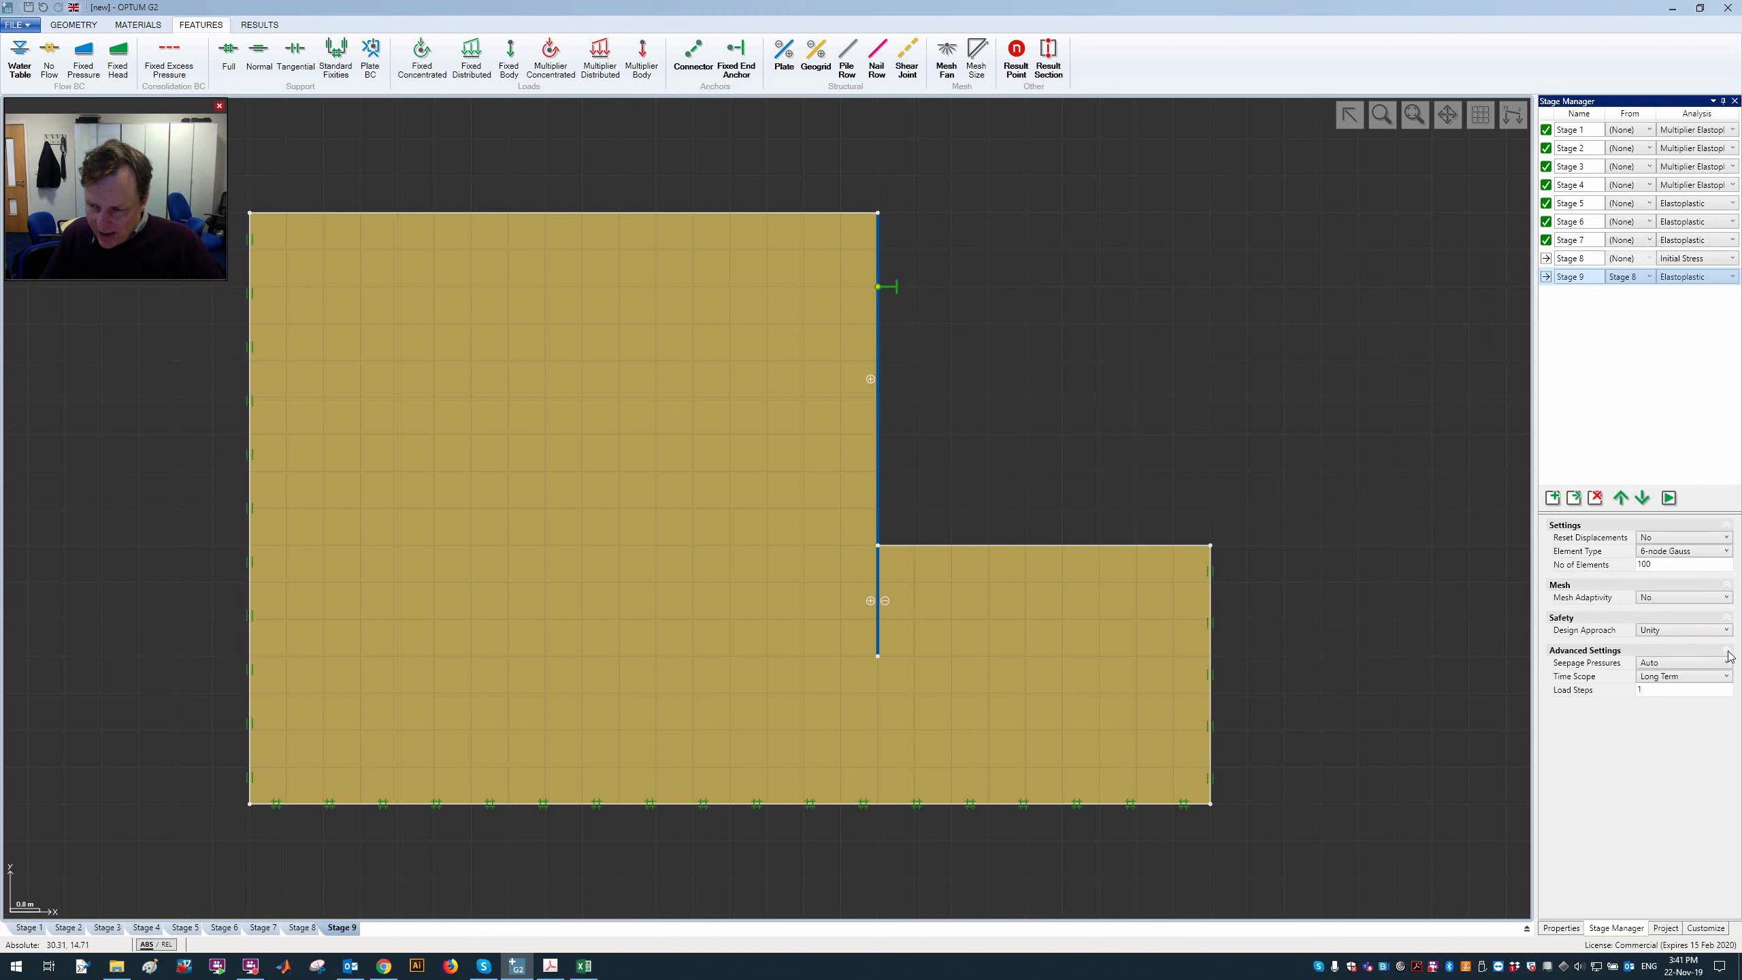
pyautogui.click(1668, 497)
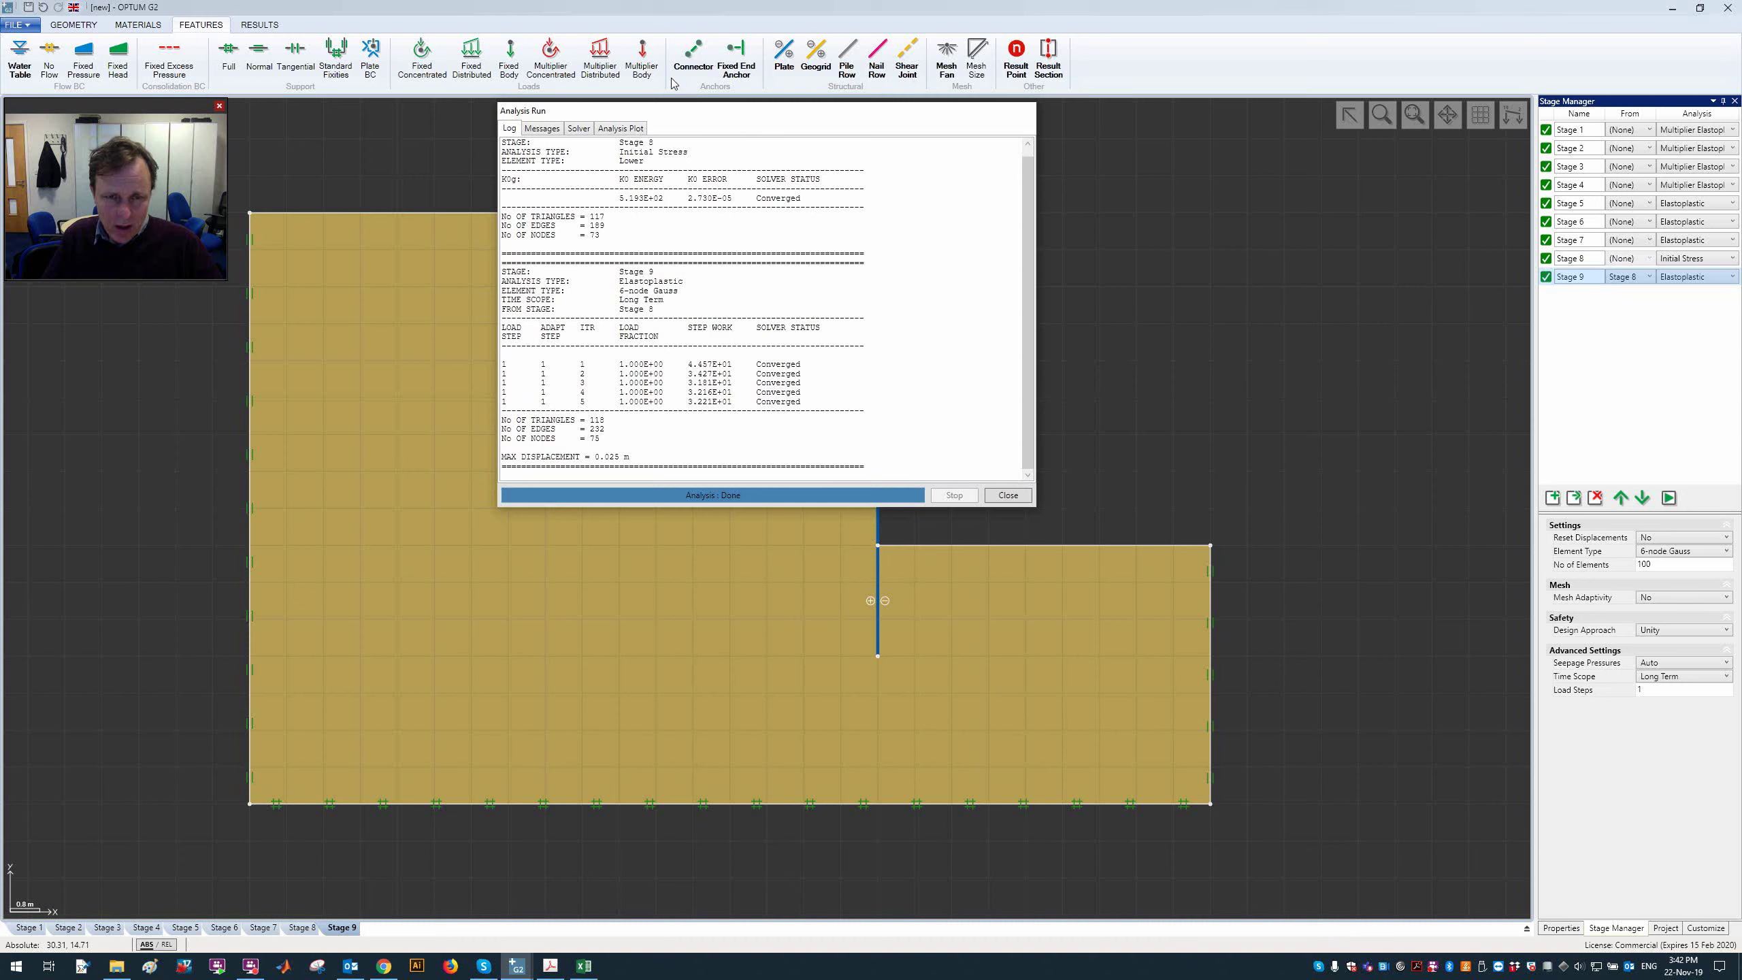
pyautogui.click(1007, 495)
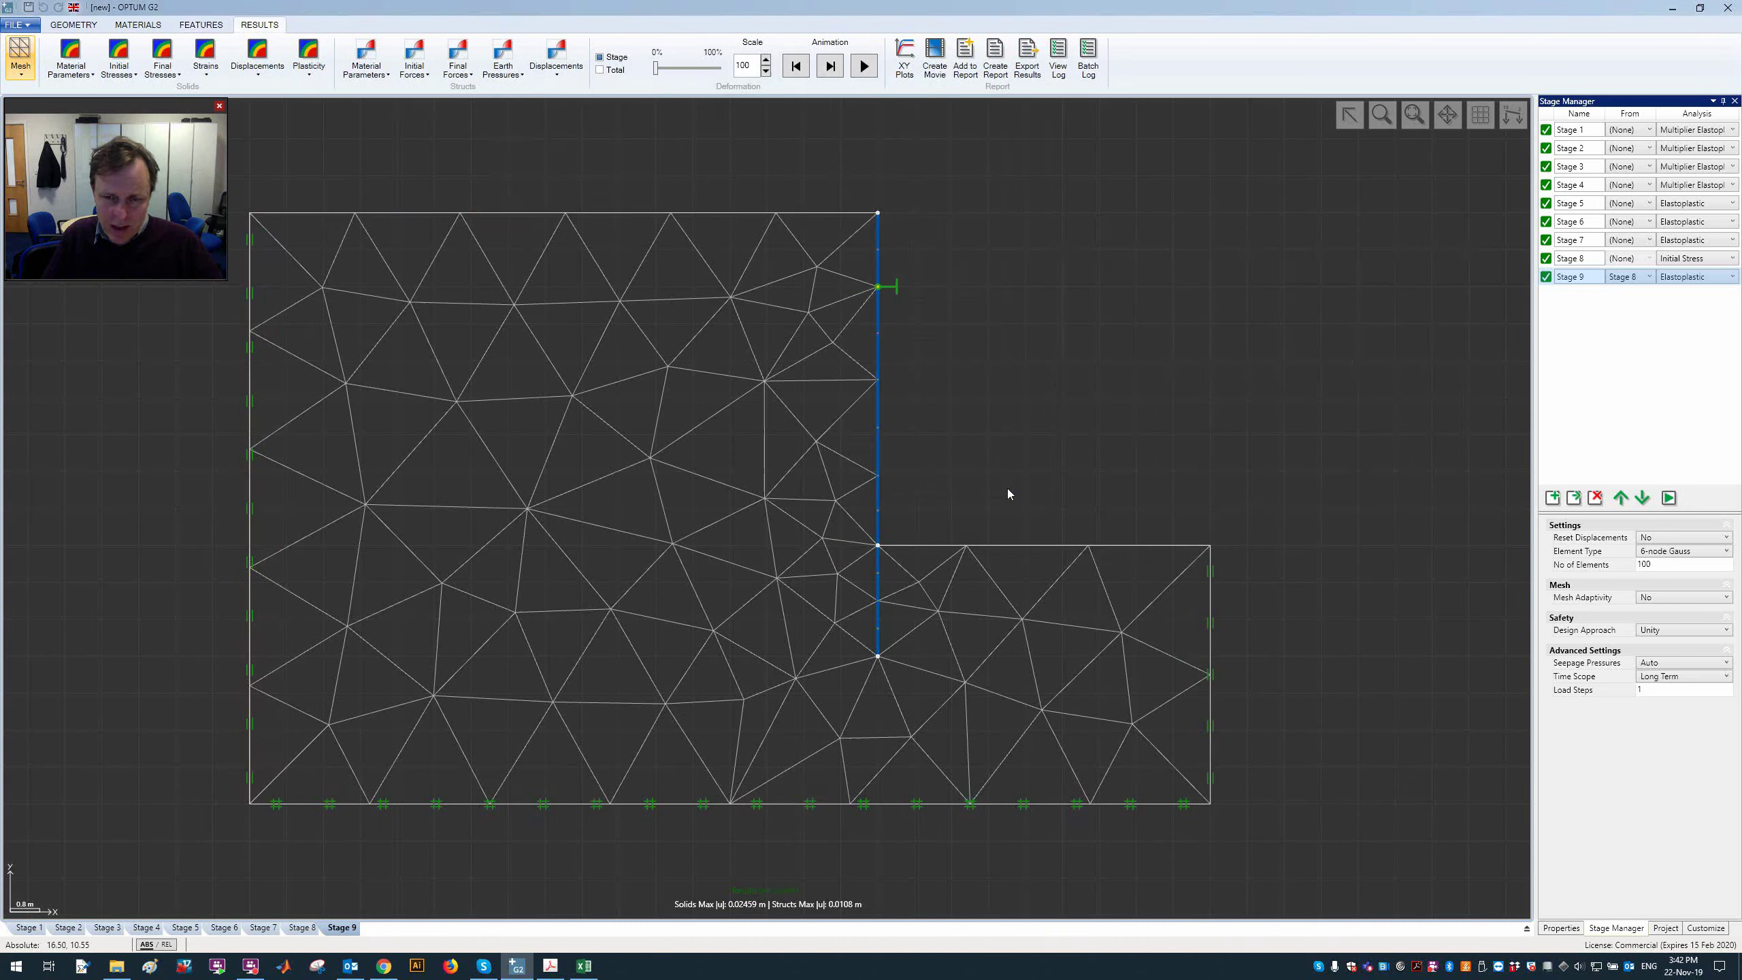
# Step: Compare the meshes, load step setting and geometry of the initial-stress Stage 8 and the excavated Stage 9
pyautogui.click(1584, 256)
pyautogui.click(1579, 272)
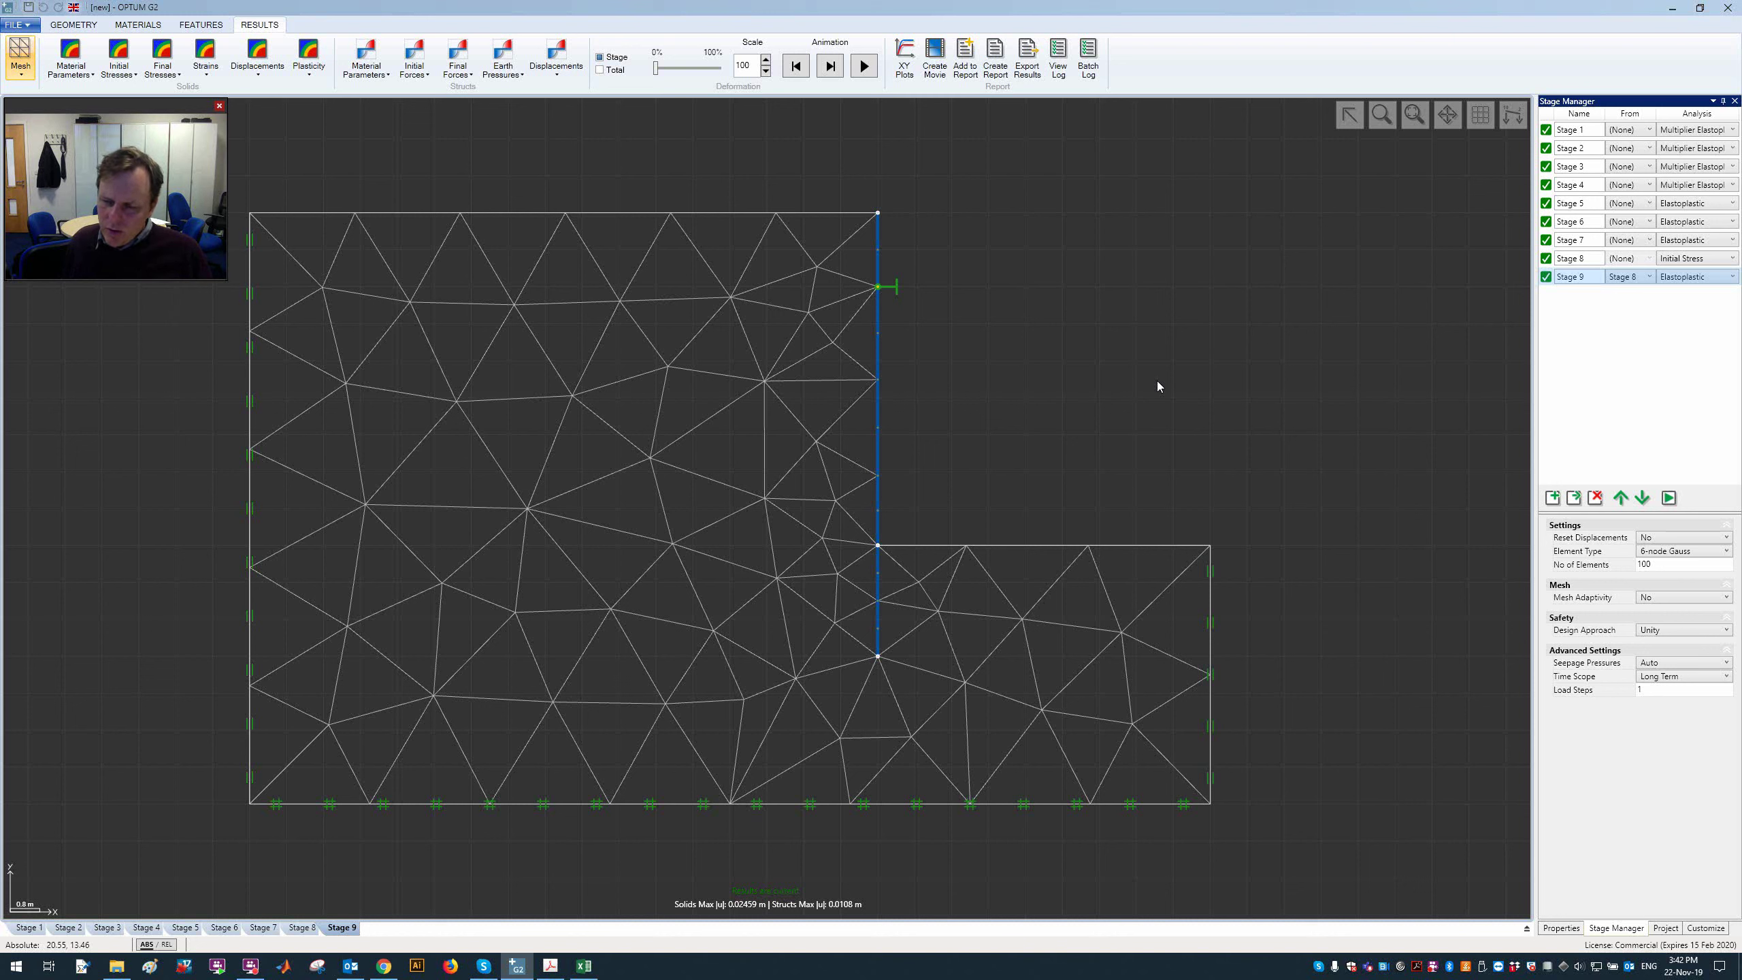
pyautogui.click(1663, 691)
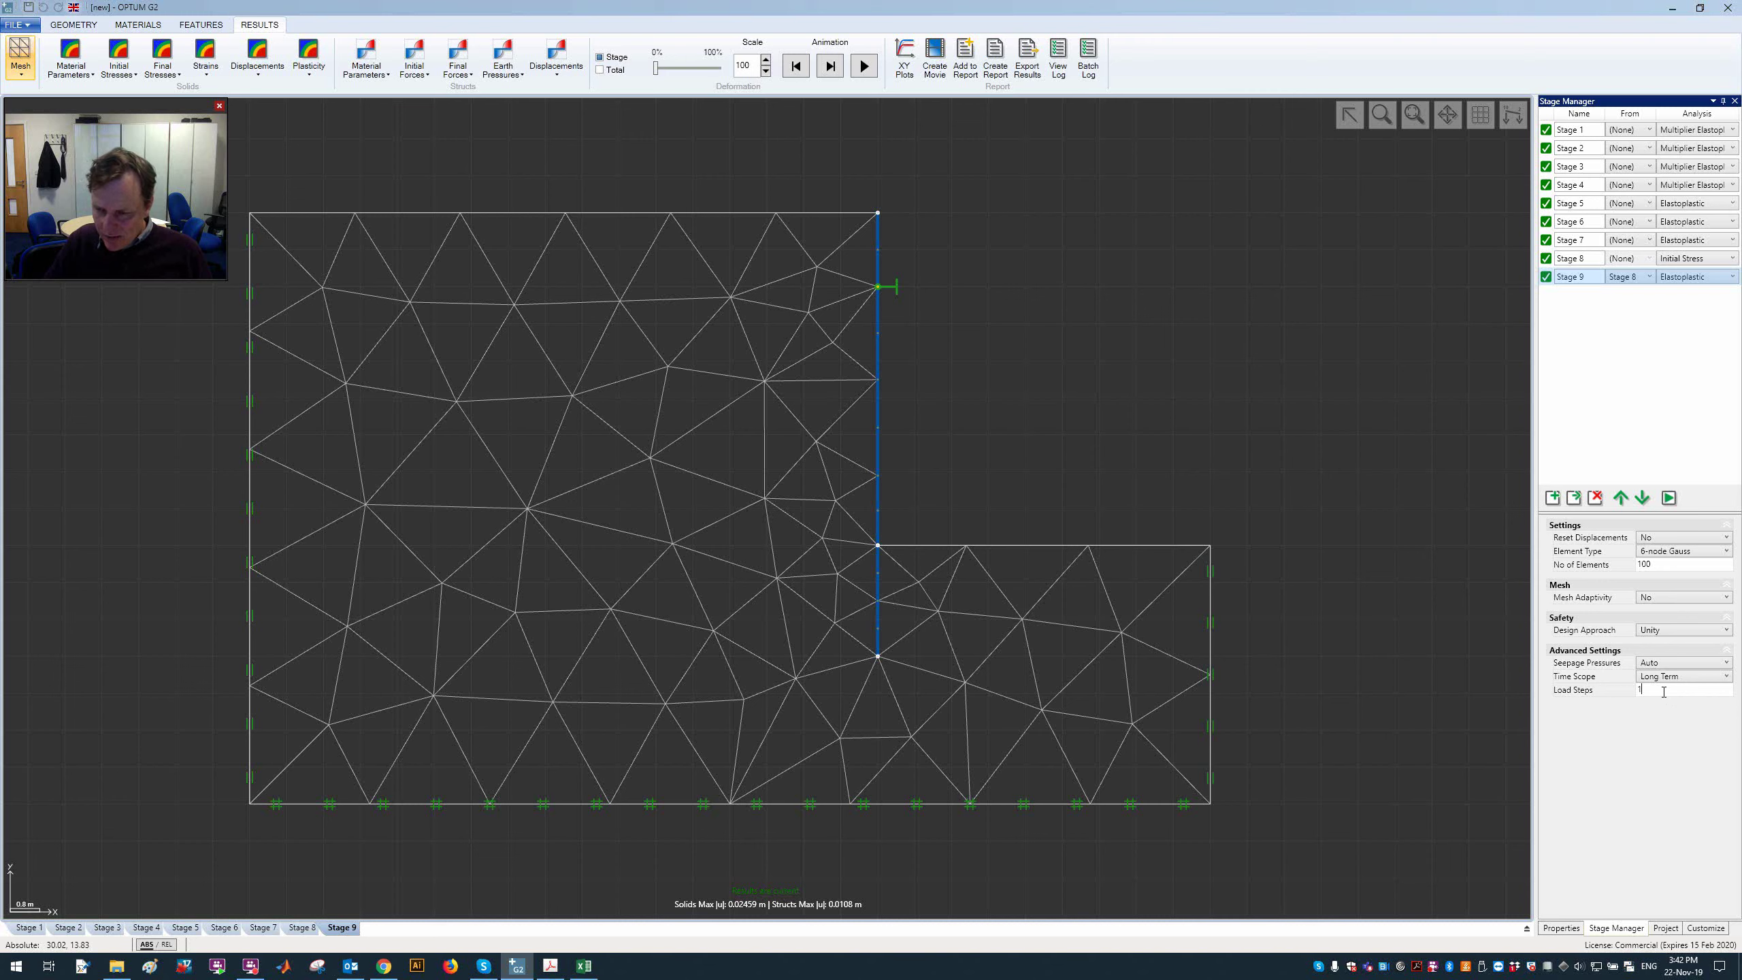
pyautogui.click(1570, 258)
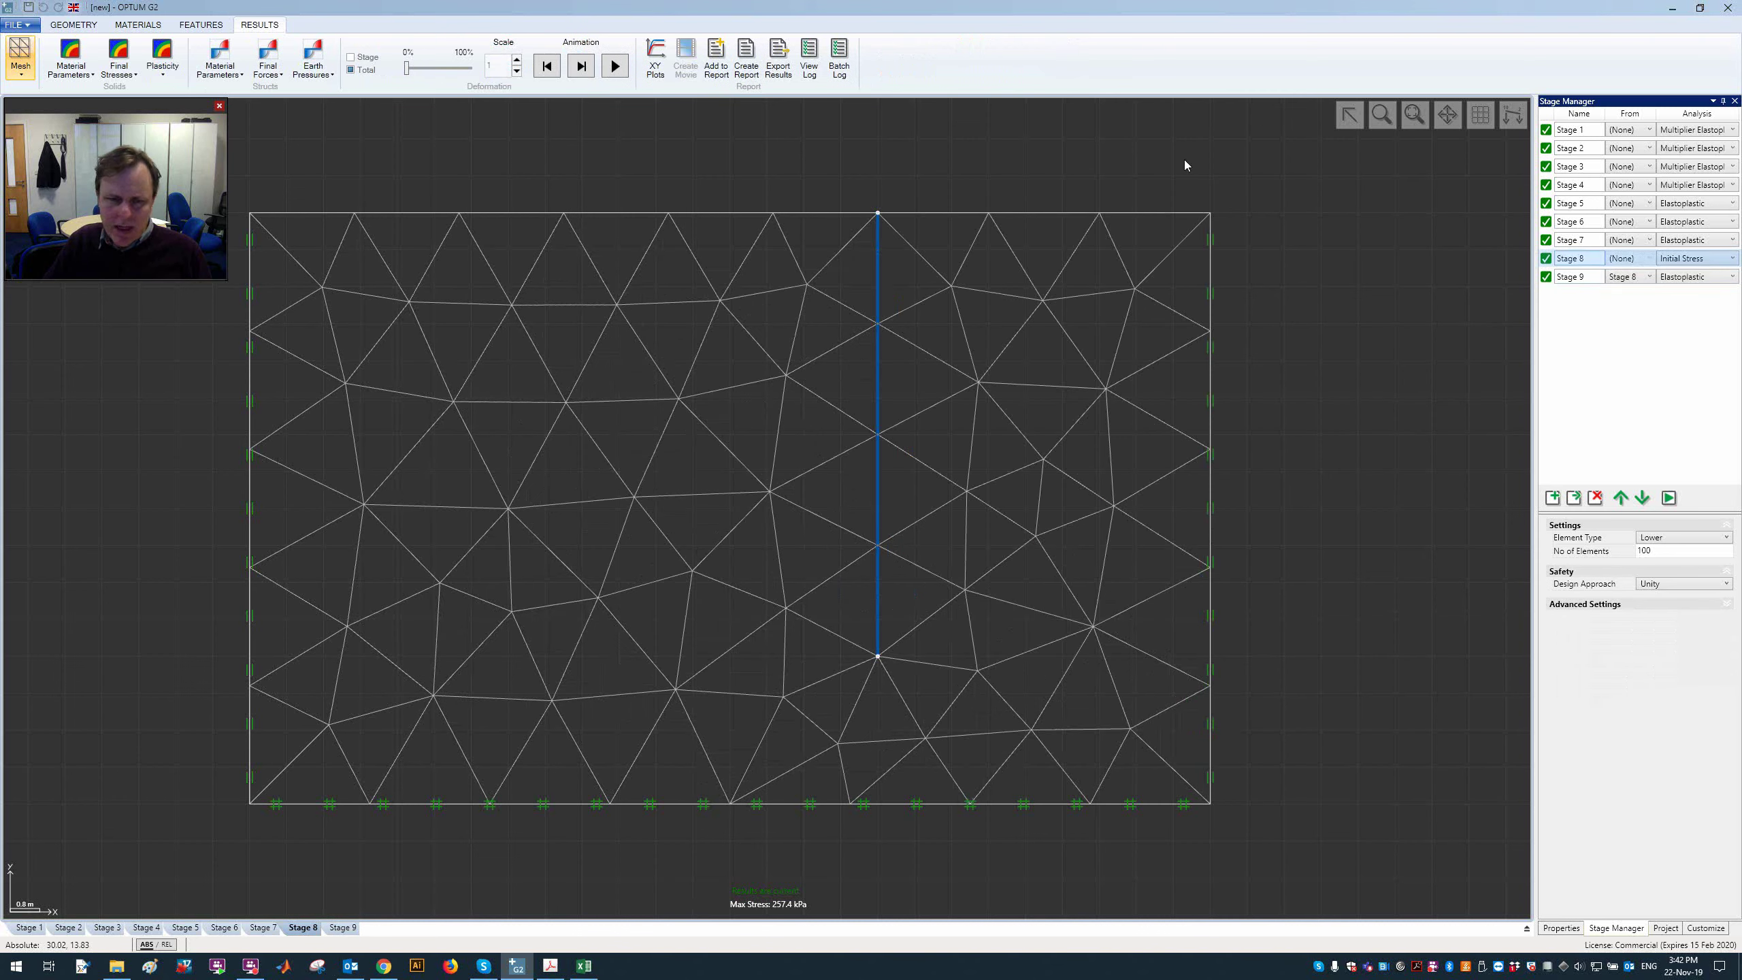
pyautogui.click(73, 24)
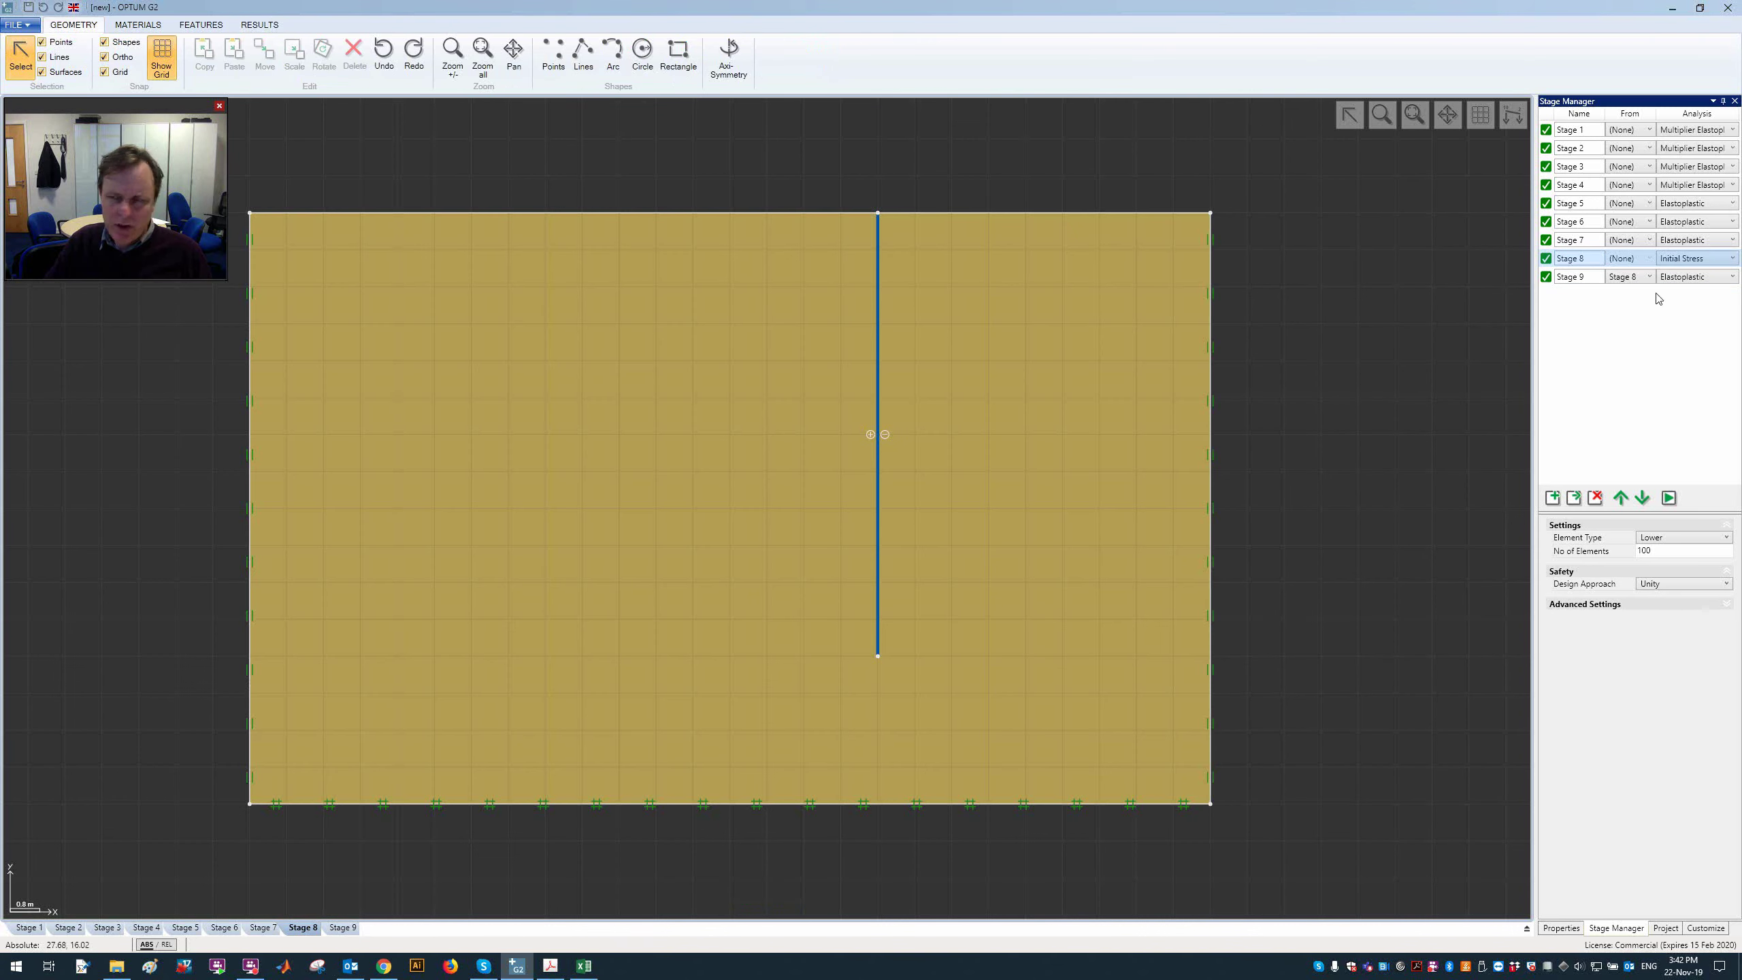
pyautogui.click(1592, 275)
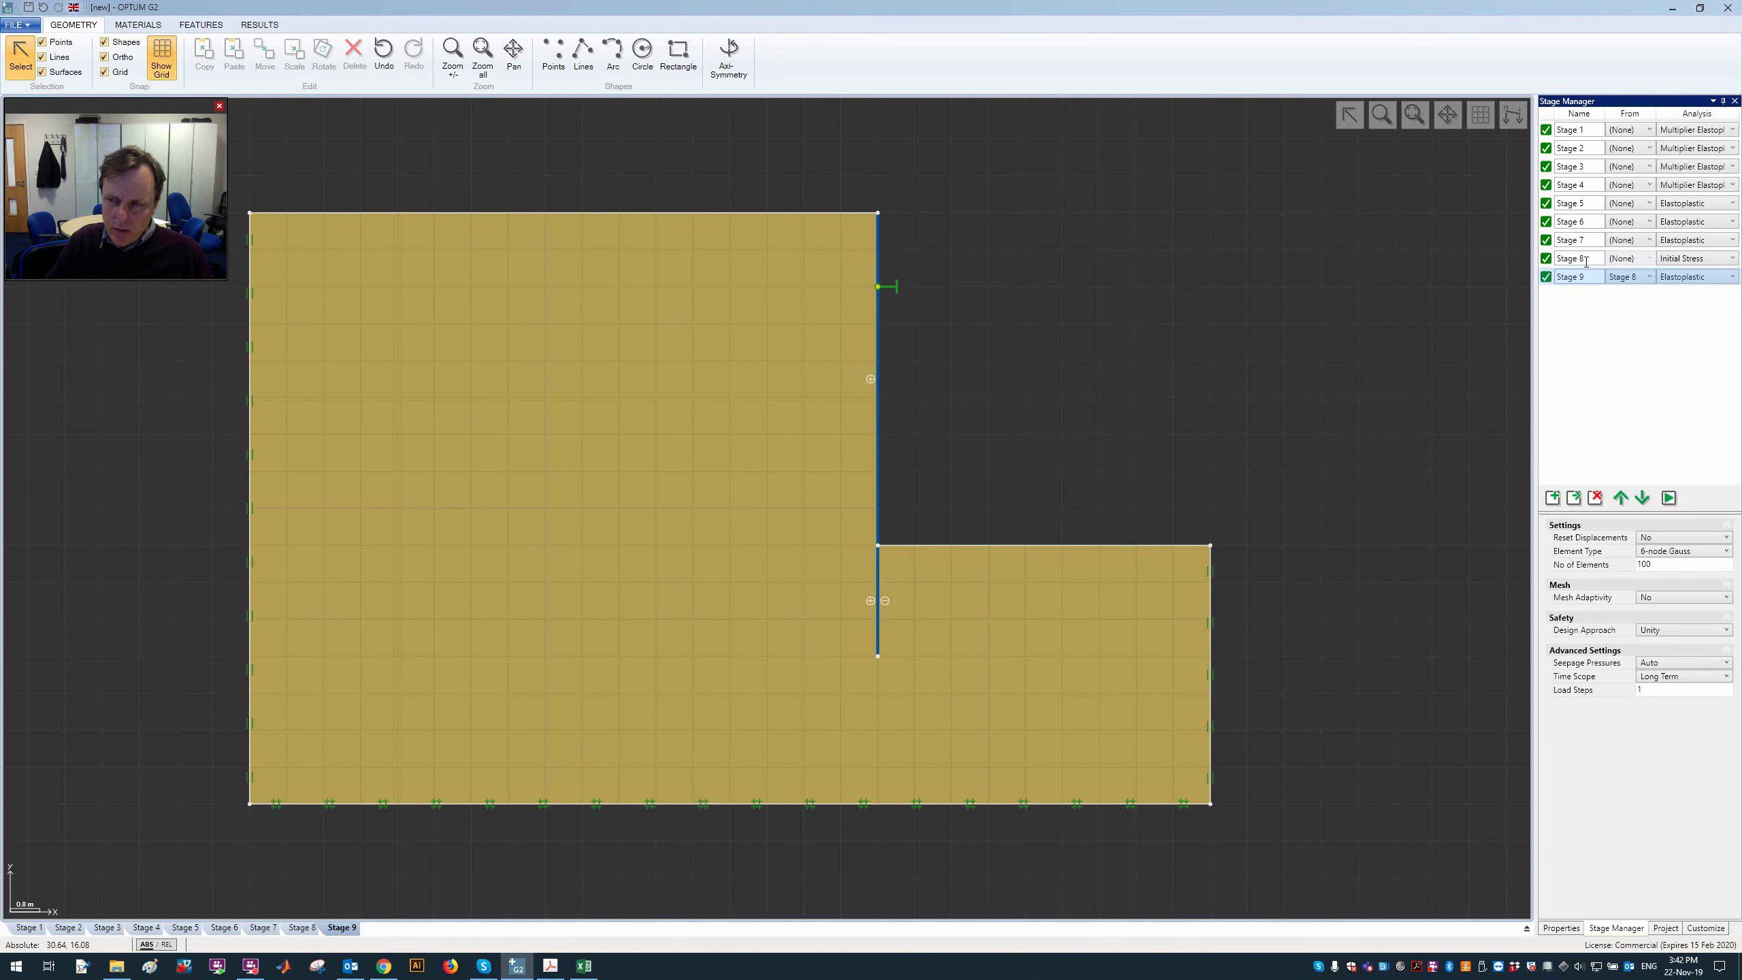
# Step: Check the initial-stress Stage 8 model once more against the excavated Stage 9 model
pyautogui.click(1585, 261)
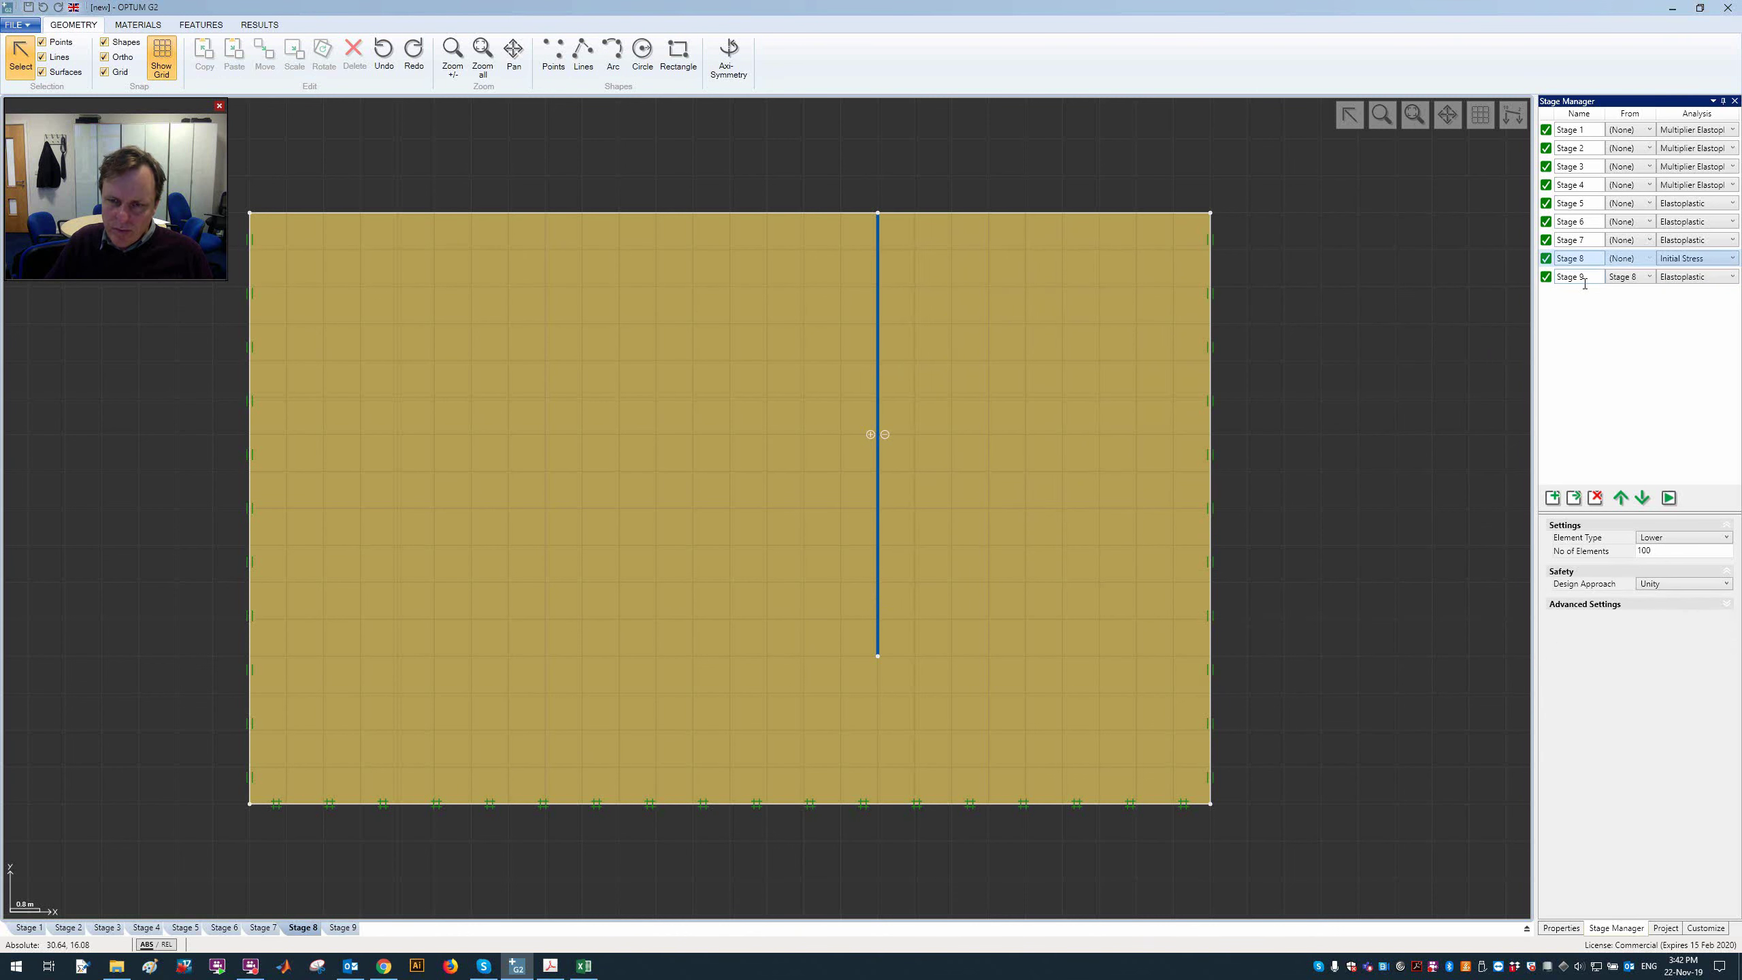
pyautogui.click(1585, 281)
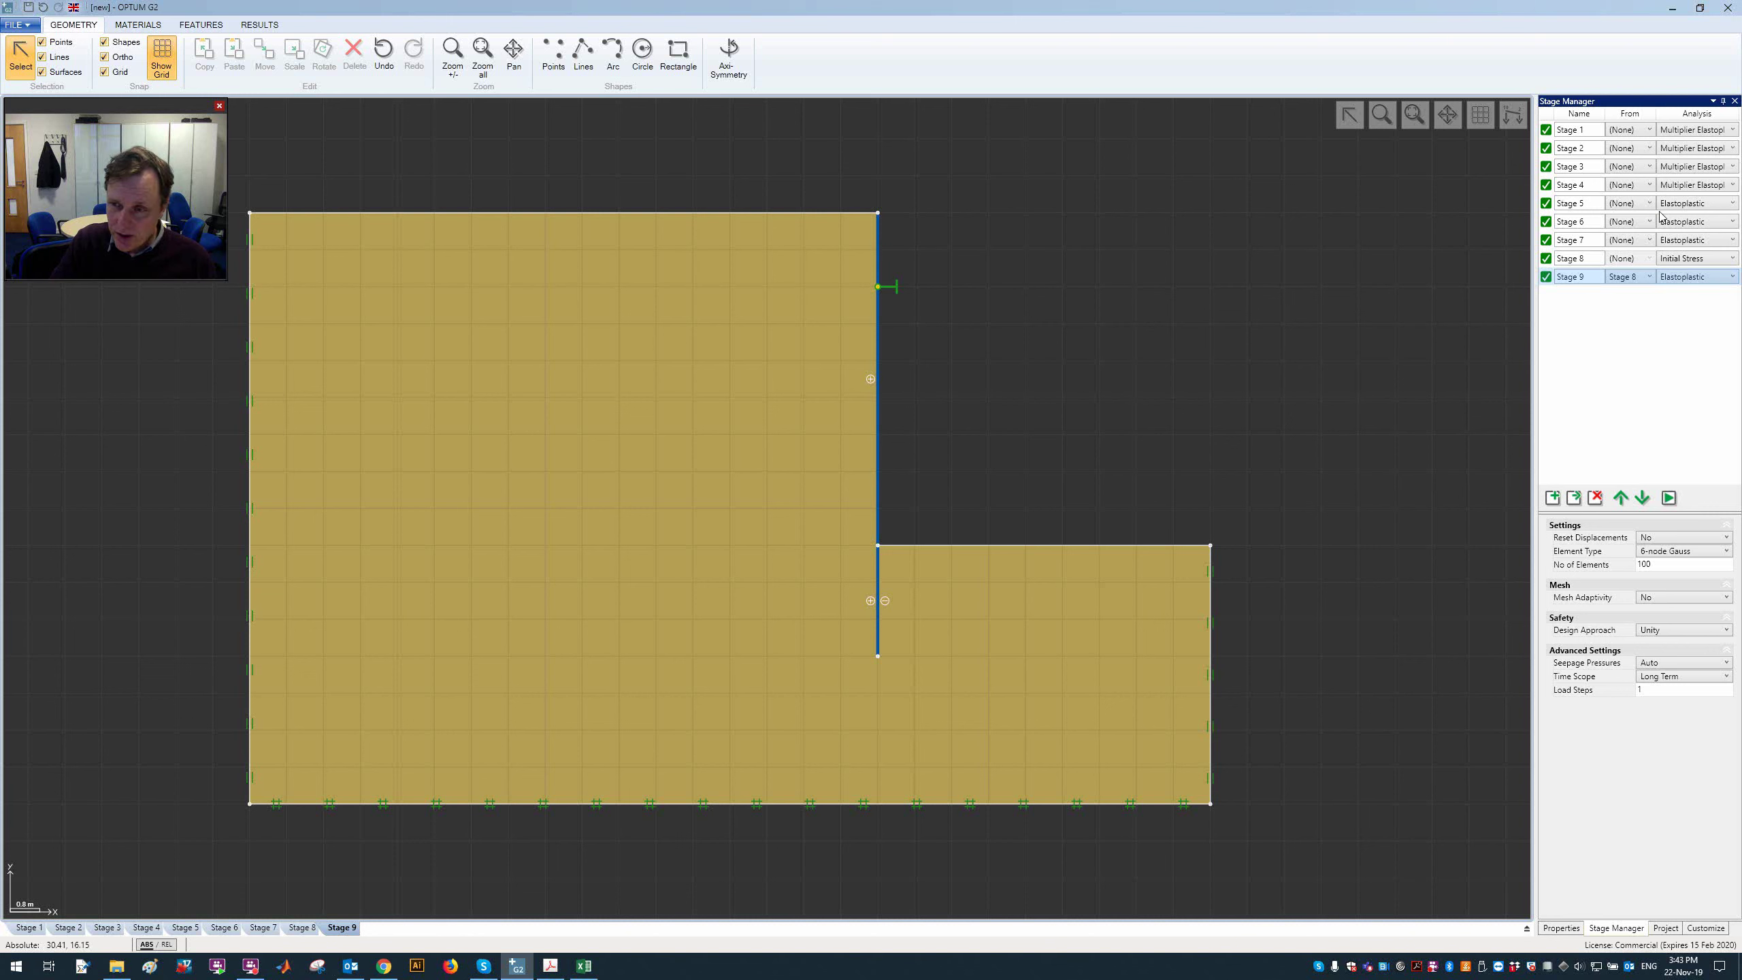
pyautogui.click(1579, 257)
pyautogui.click(1575, 277)
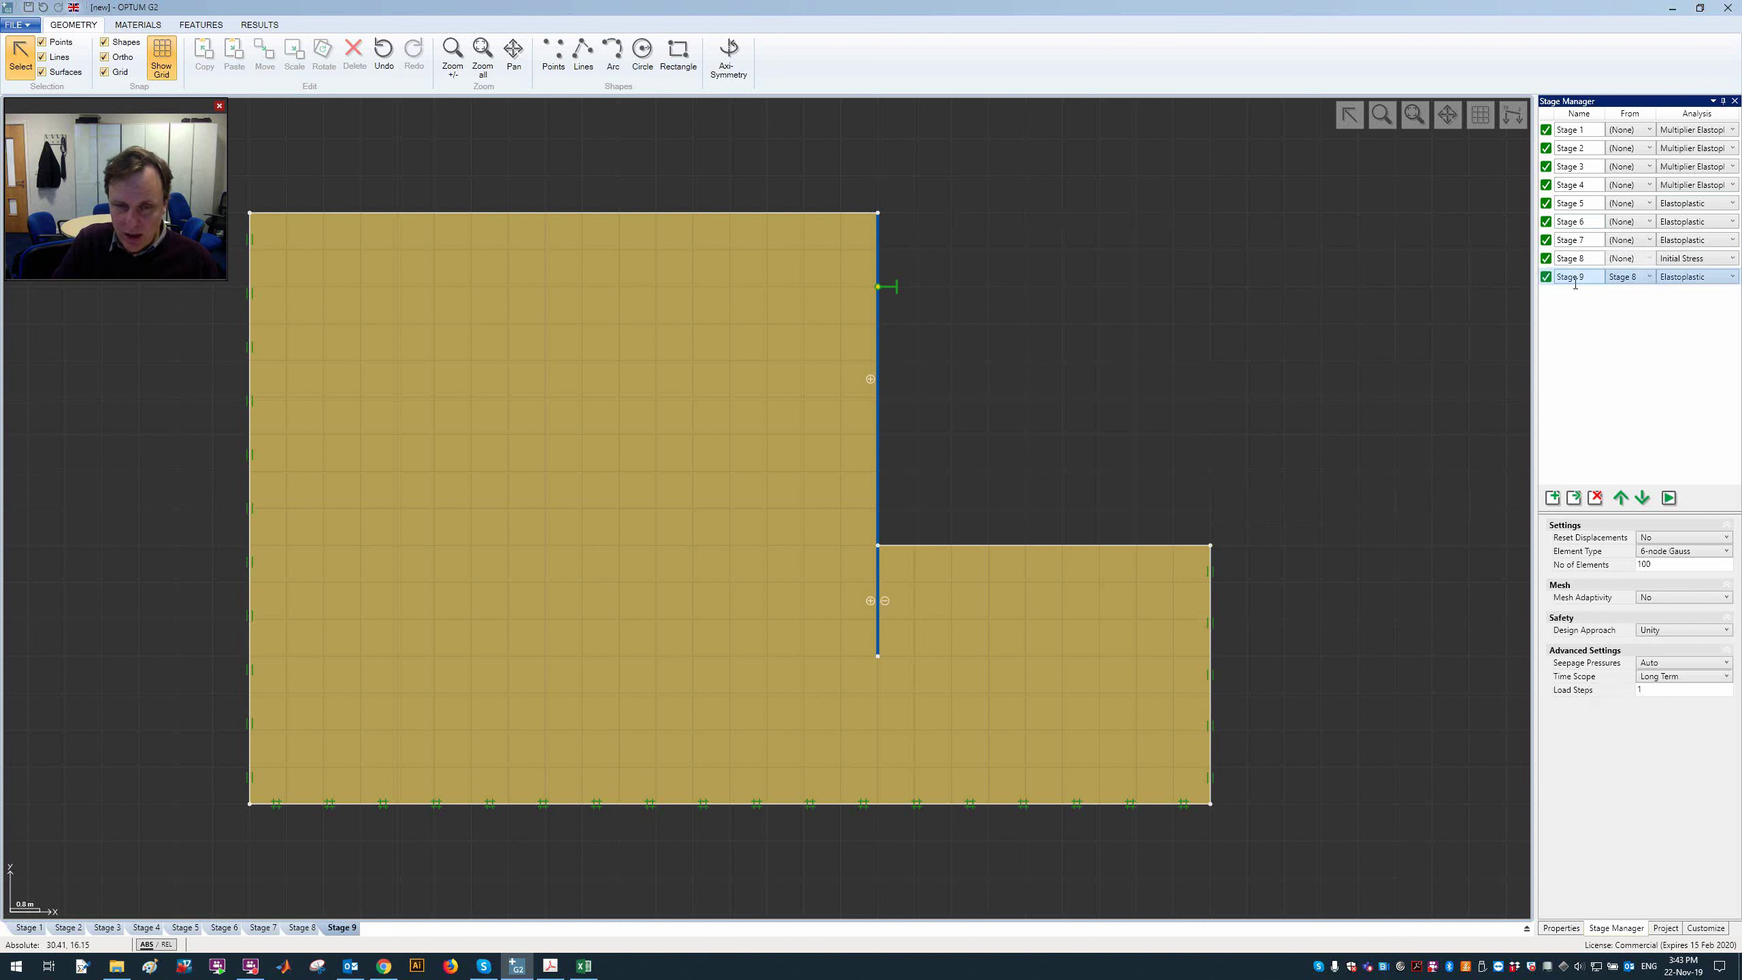
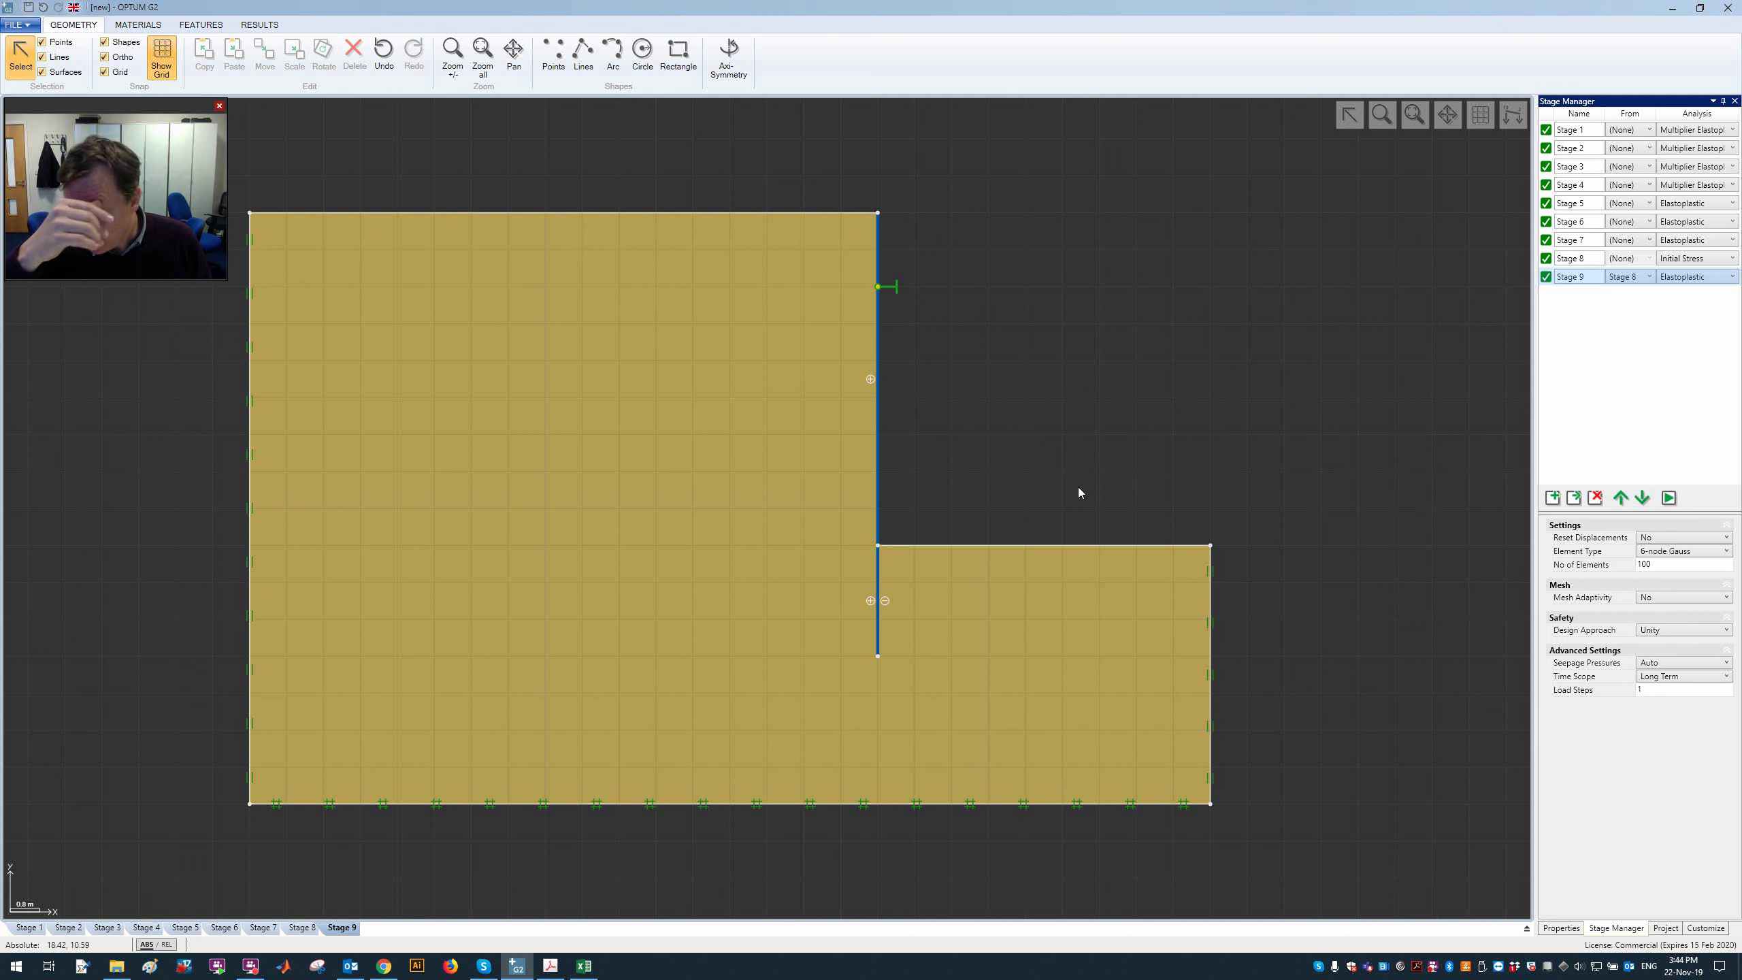
# Step: Clone Stage 9 as Stage 10, continuing from Stage 9 with 10 load steps, then run the analysis and close the run log
pyautogui.click(1583, 497)
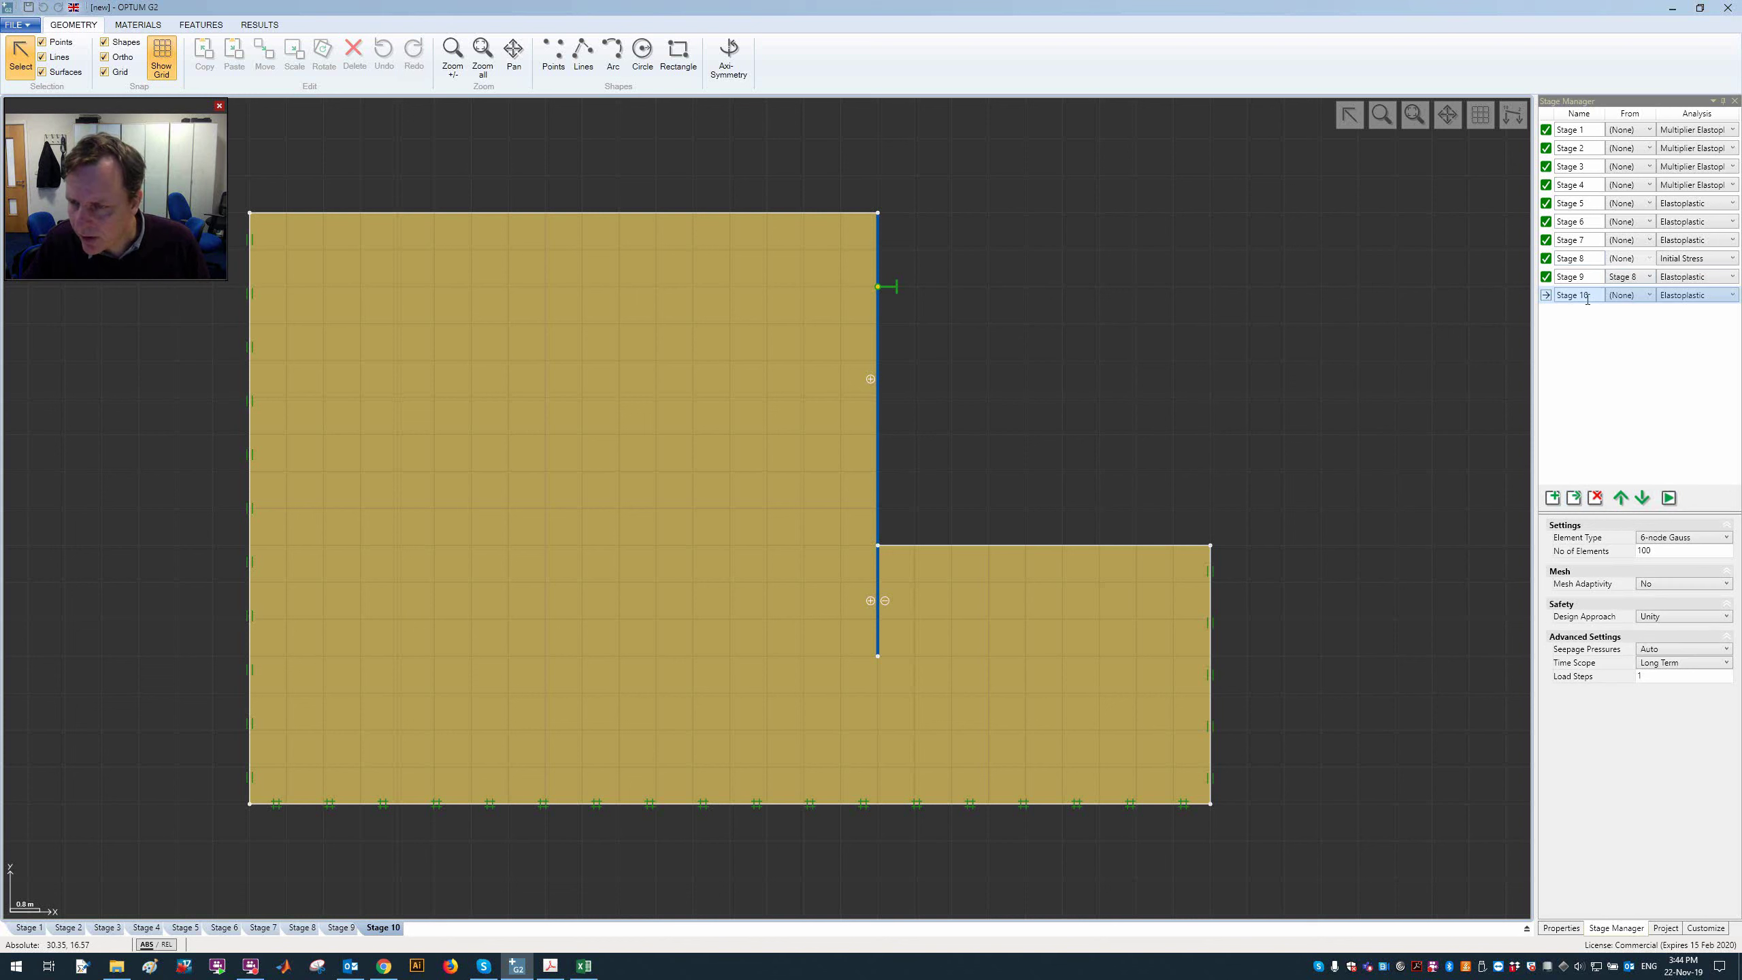
pyautogui.click(1635, 299)
pyautogui.click(1643, 382)
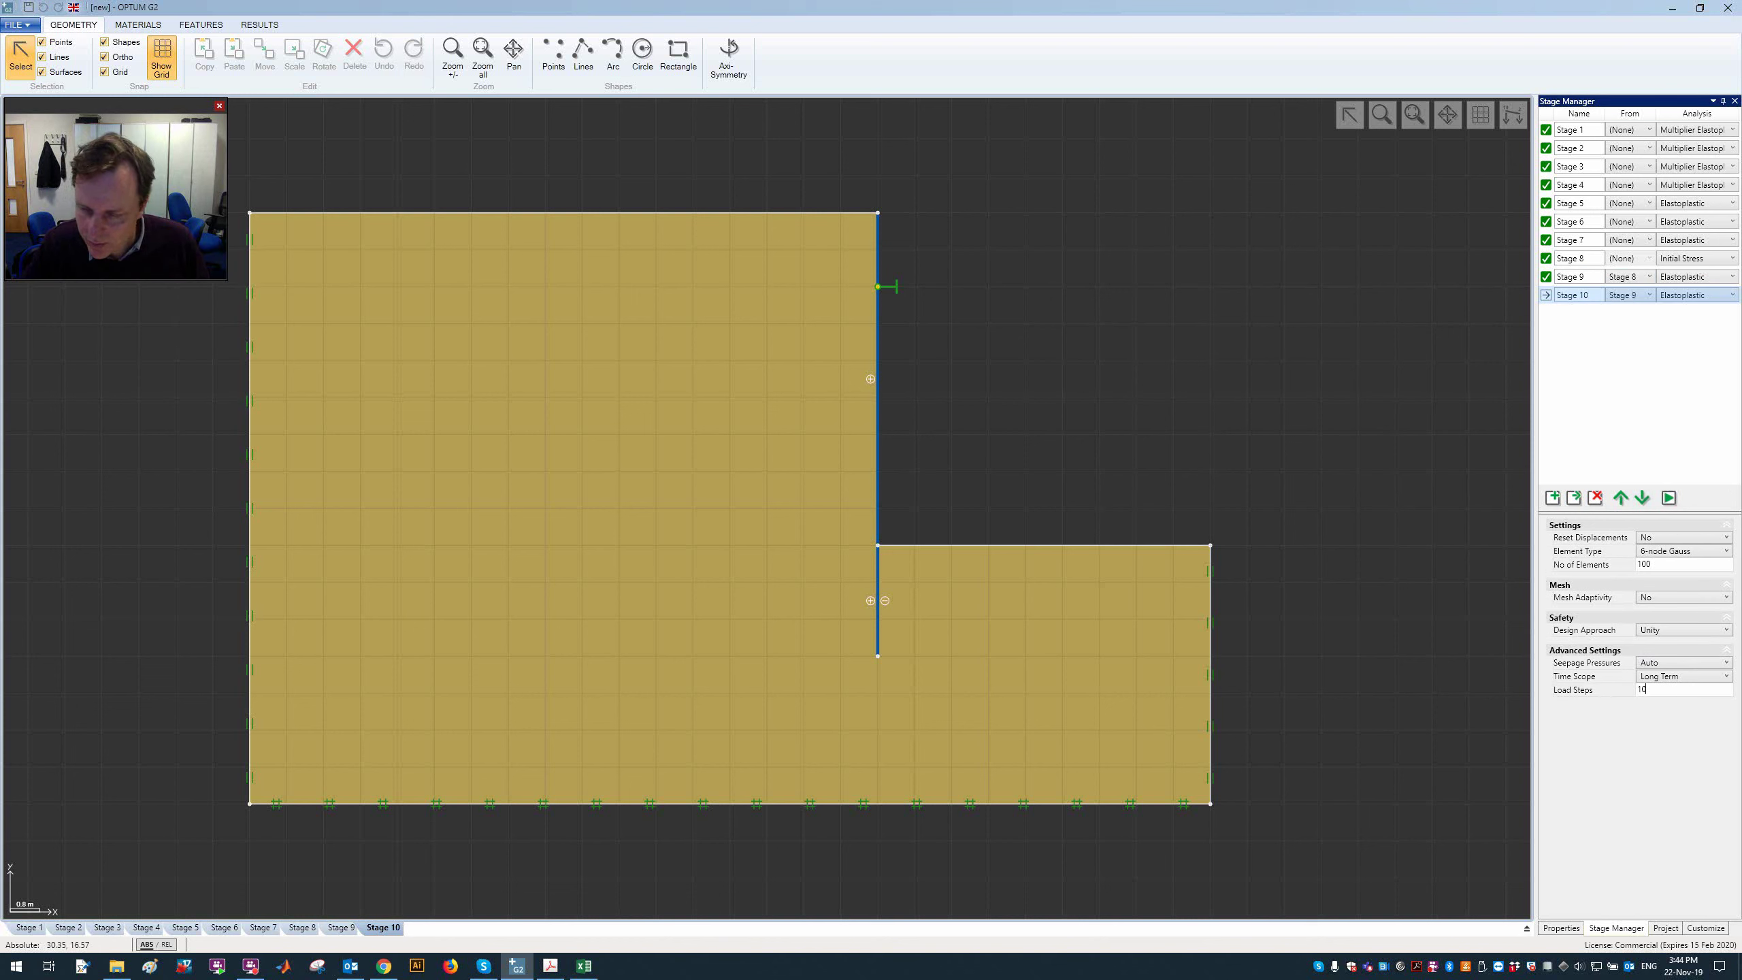
pyautogui.click(1669, 497)
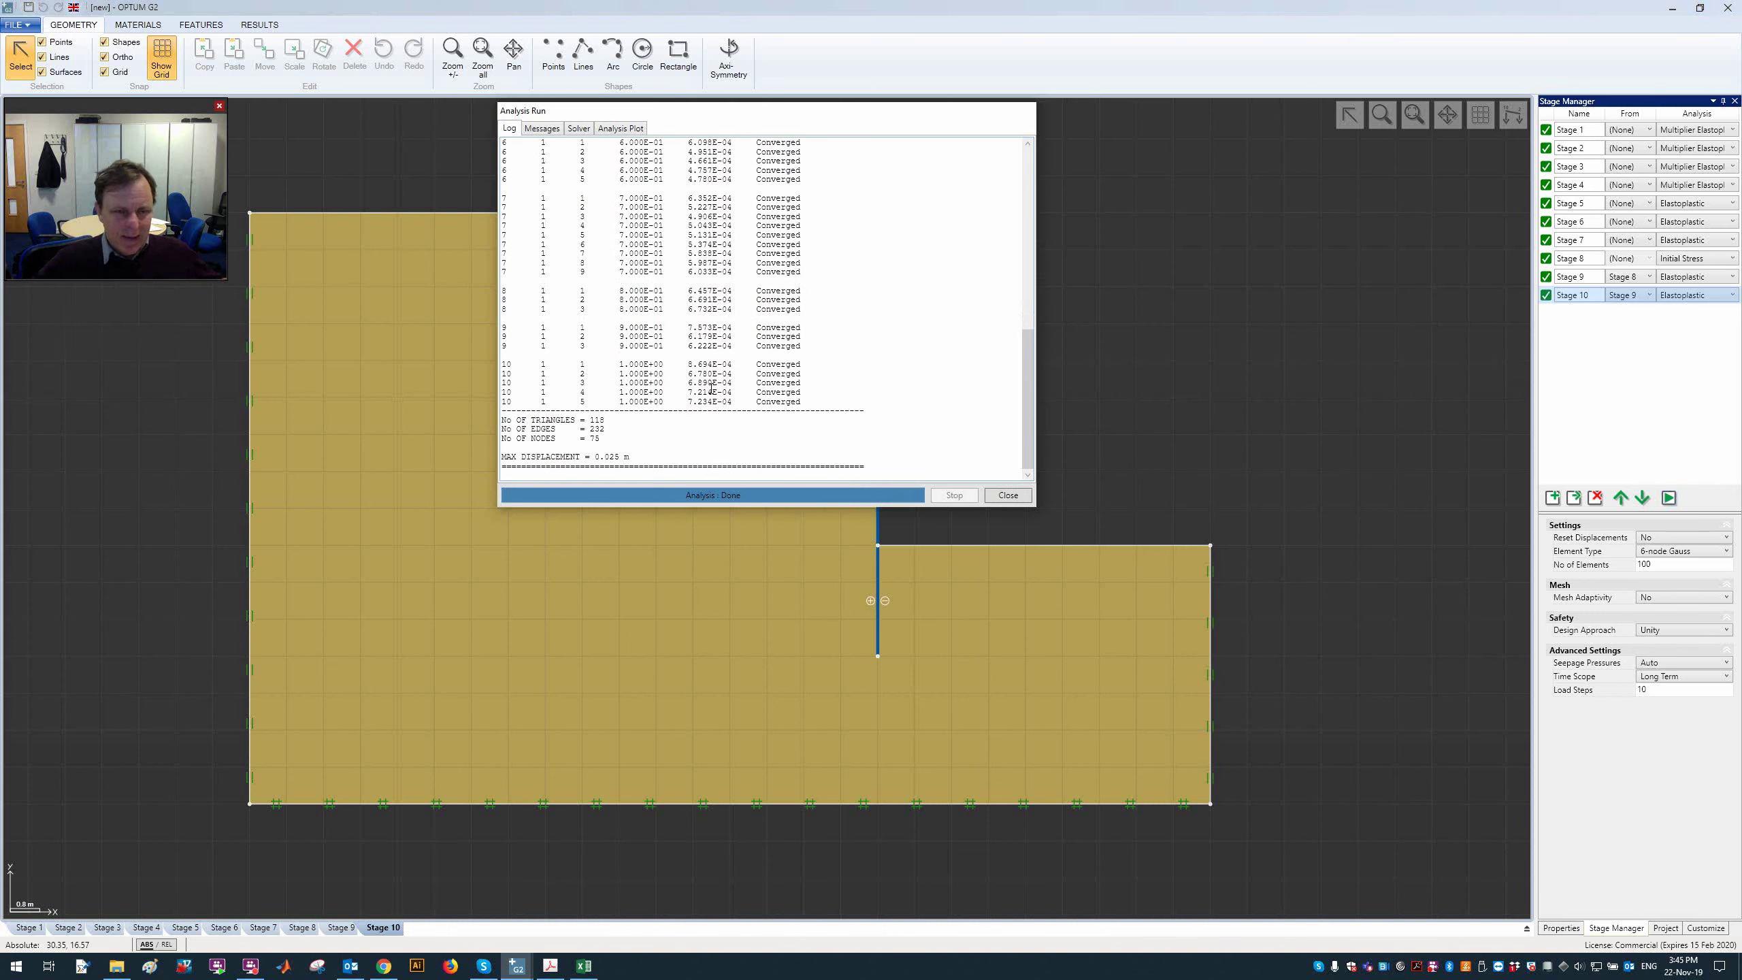
pyautogui.click(1020, 497)
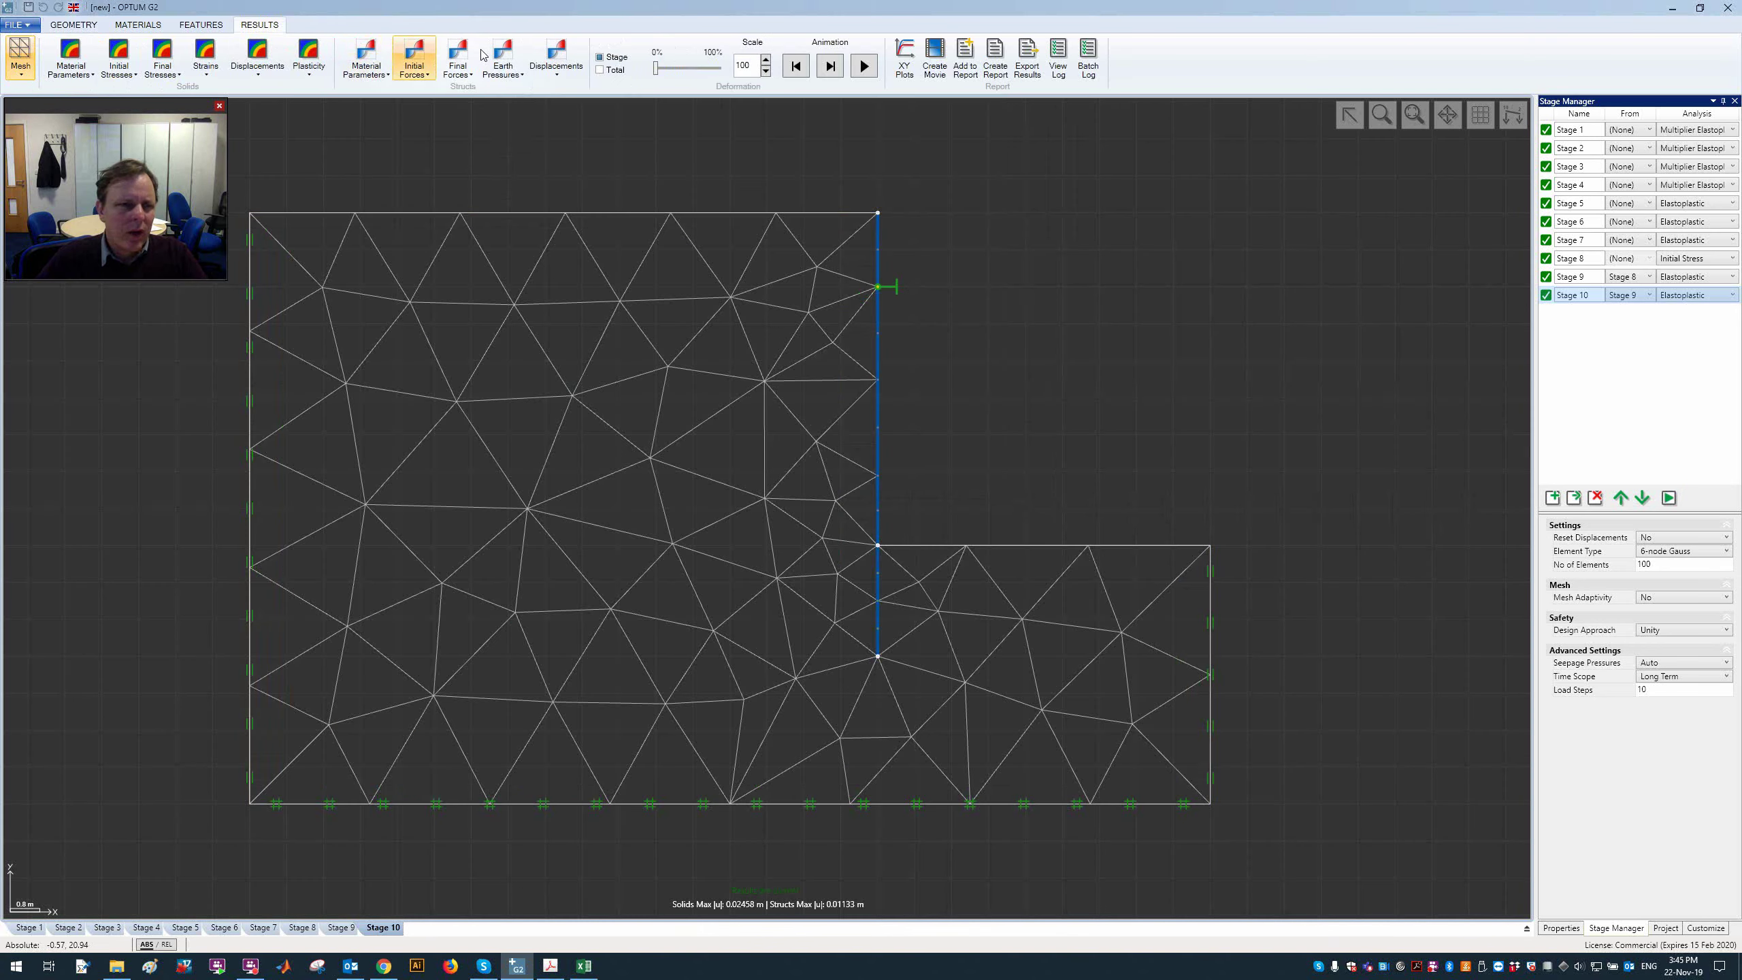
# Step: Plot the total soil displacement |u| for Stage 10 and Stage 9, declining the incoming call
pyautogui.click(259, 65)
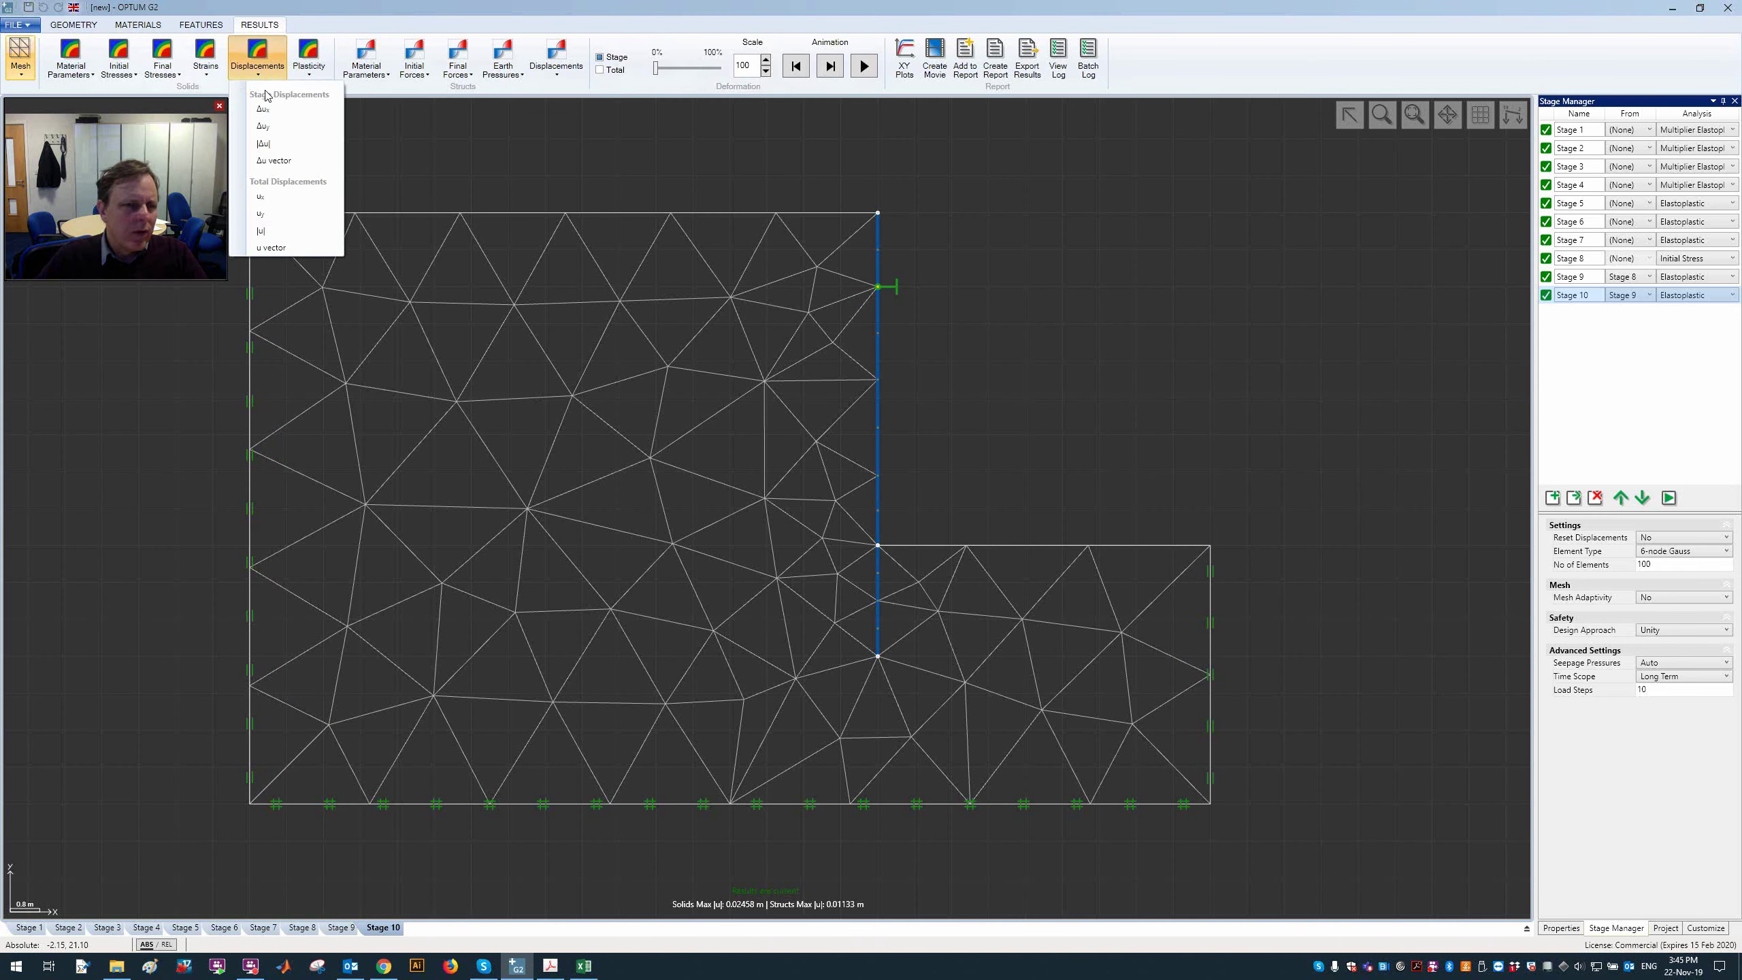
pyautogui.click(285, 231)
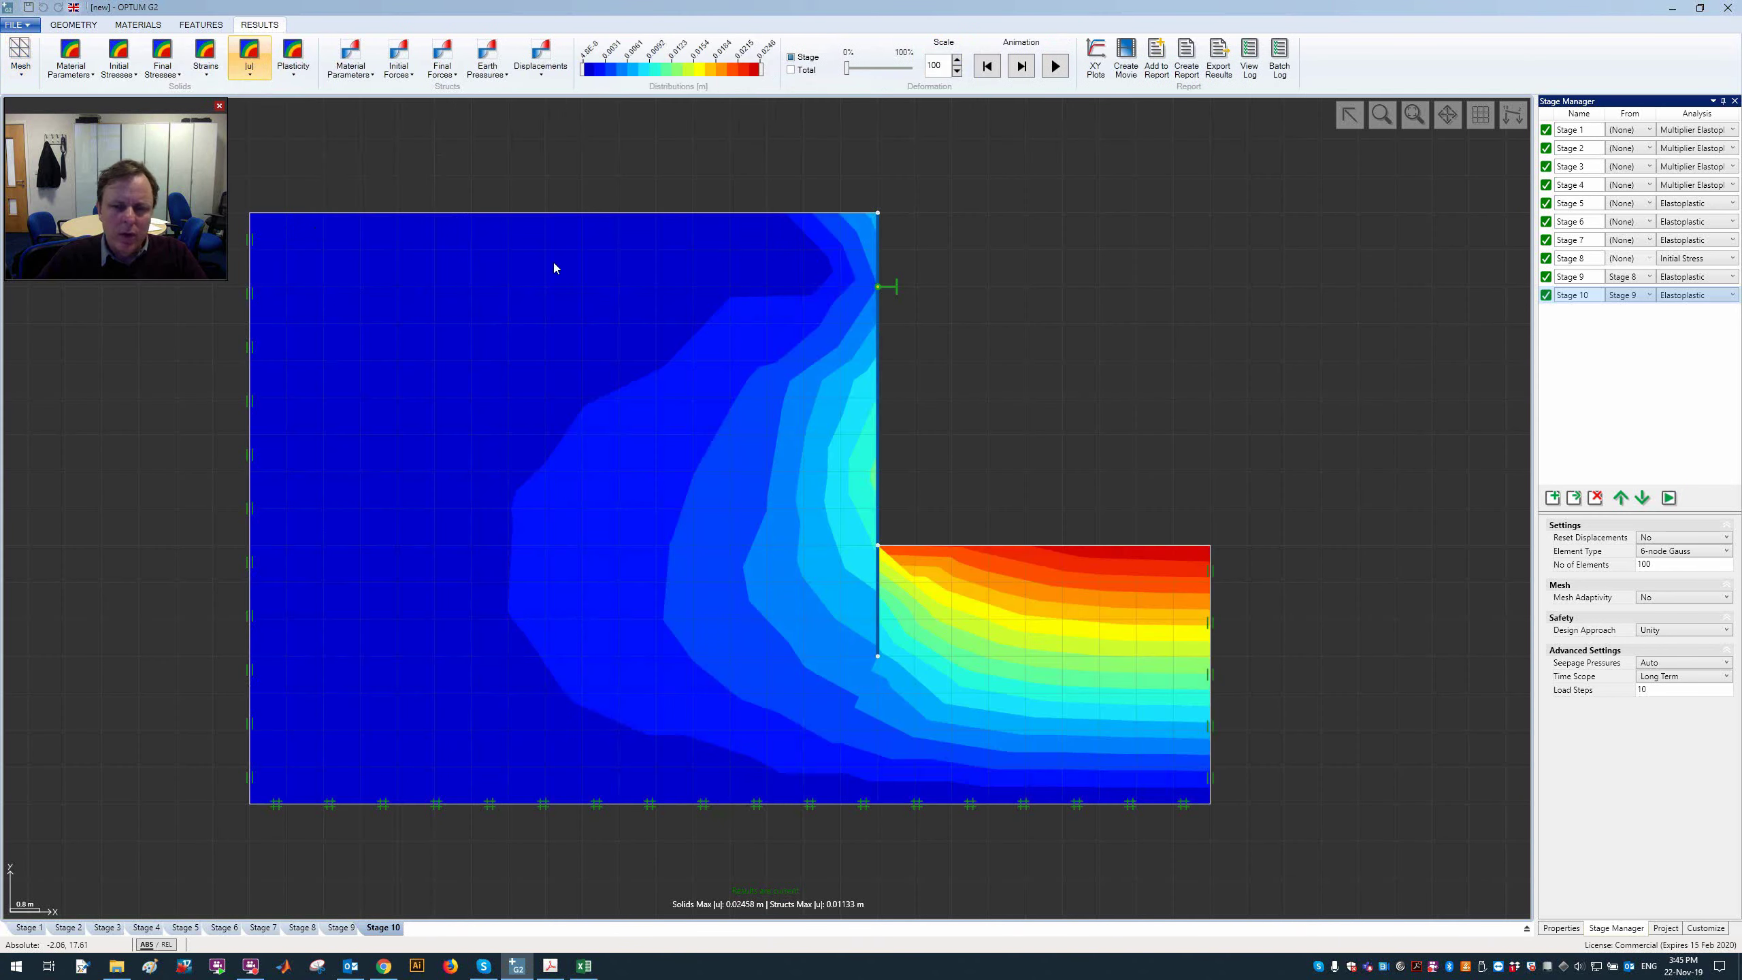
pyautogui.click(1583, 277)
pyautogui.click(233, 69)
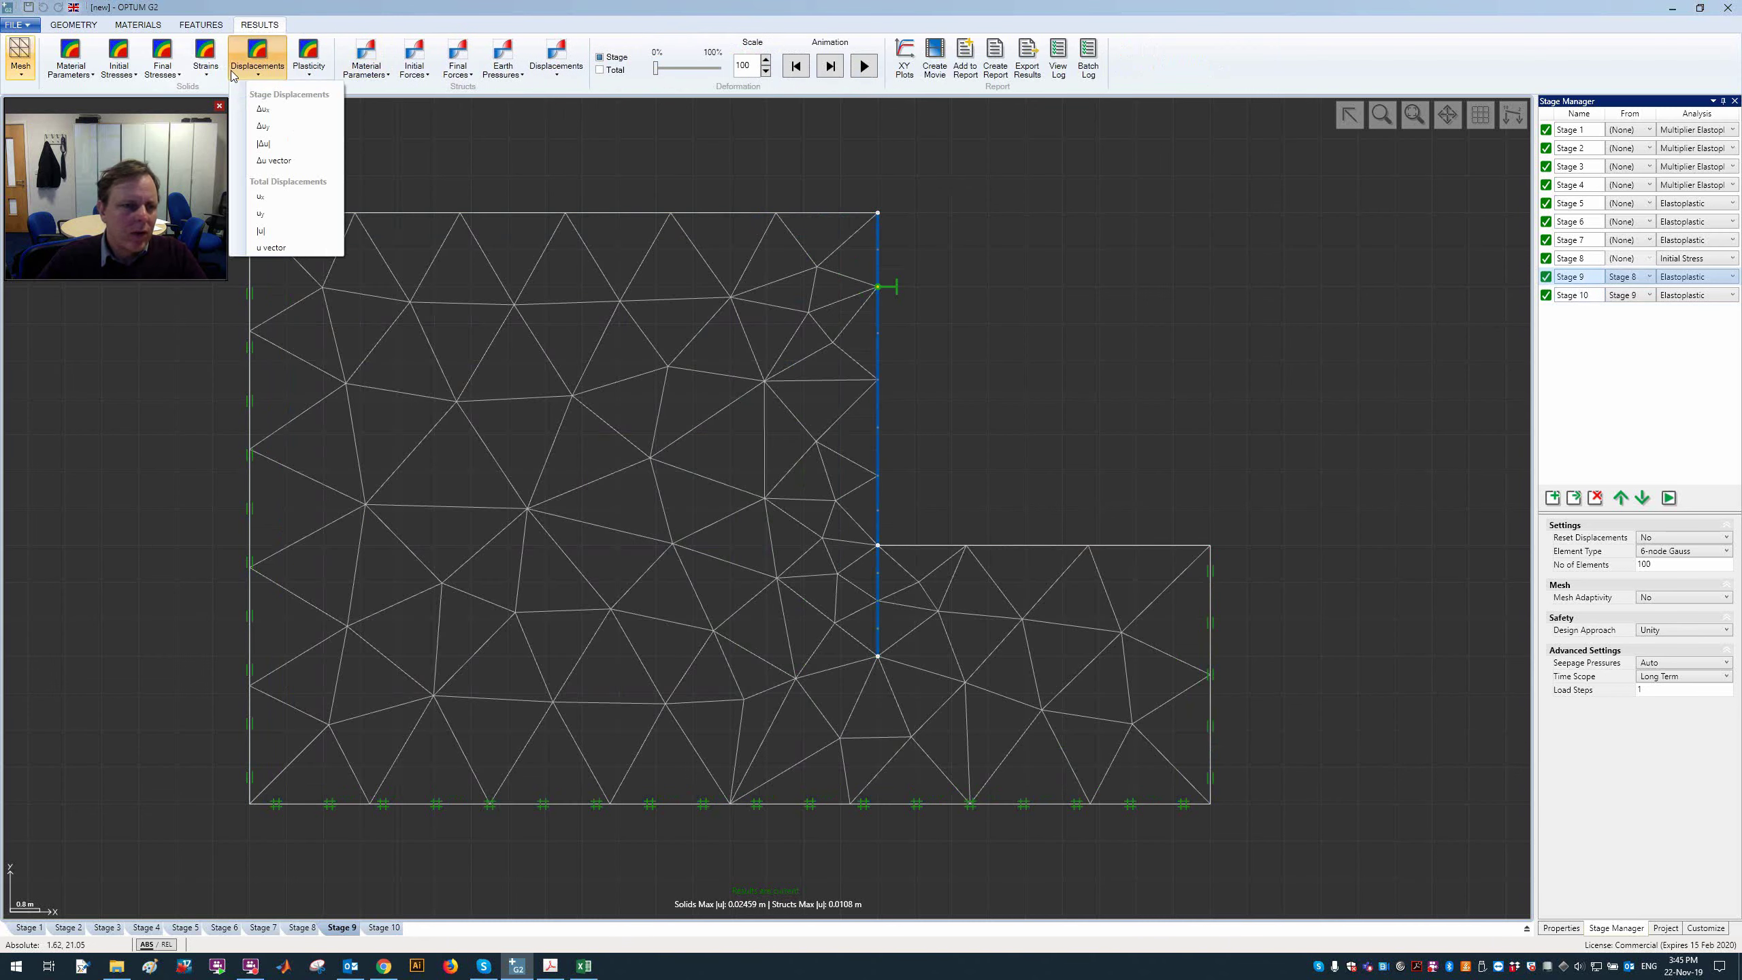
pyautogui.click(321, 233)
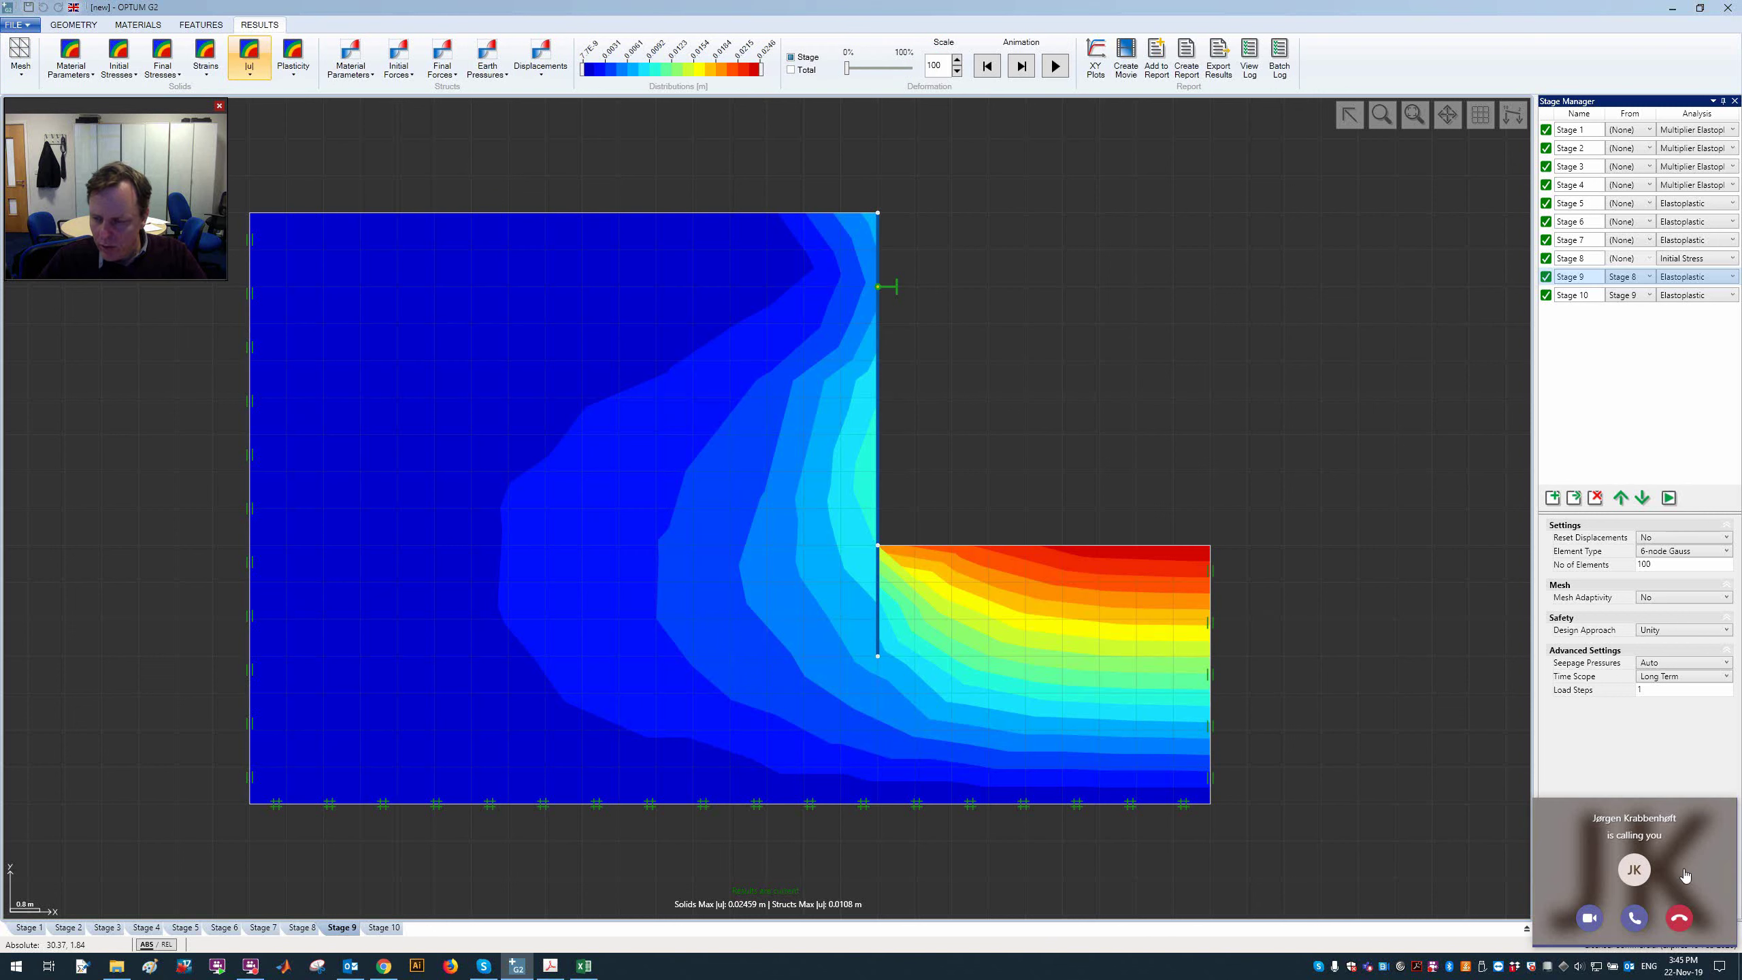
pyautogui.click(1677, 923)
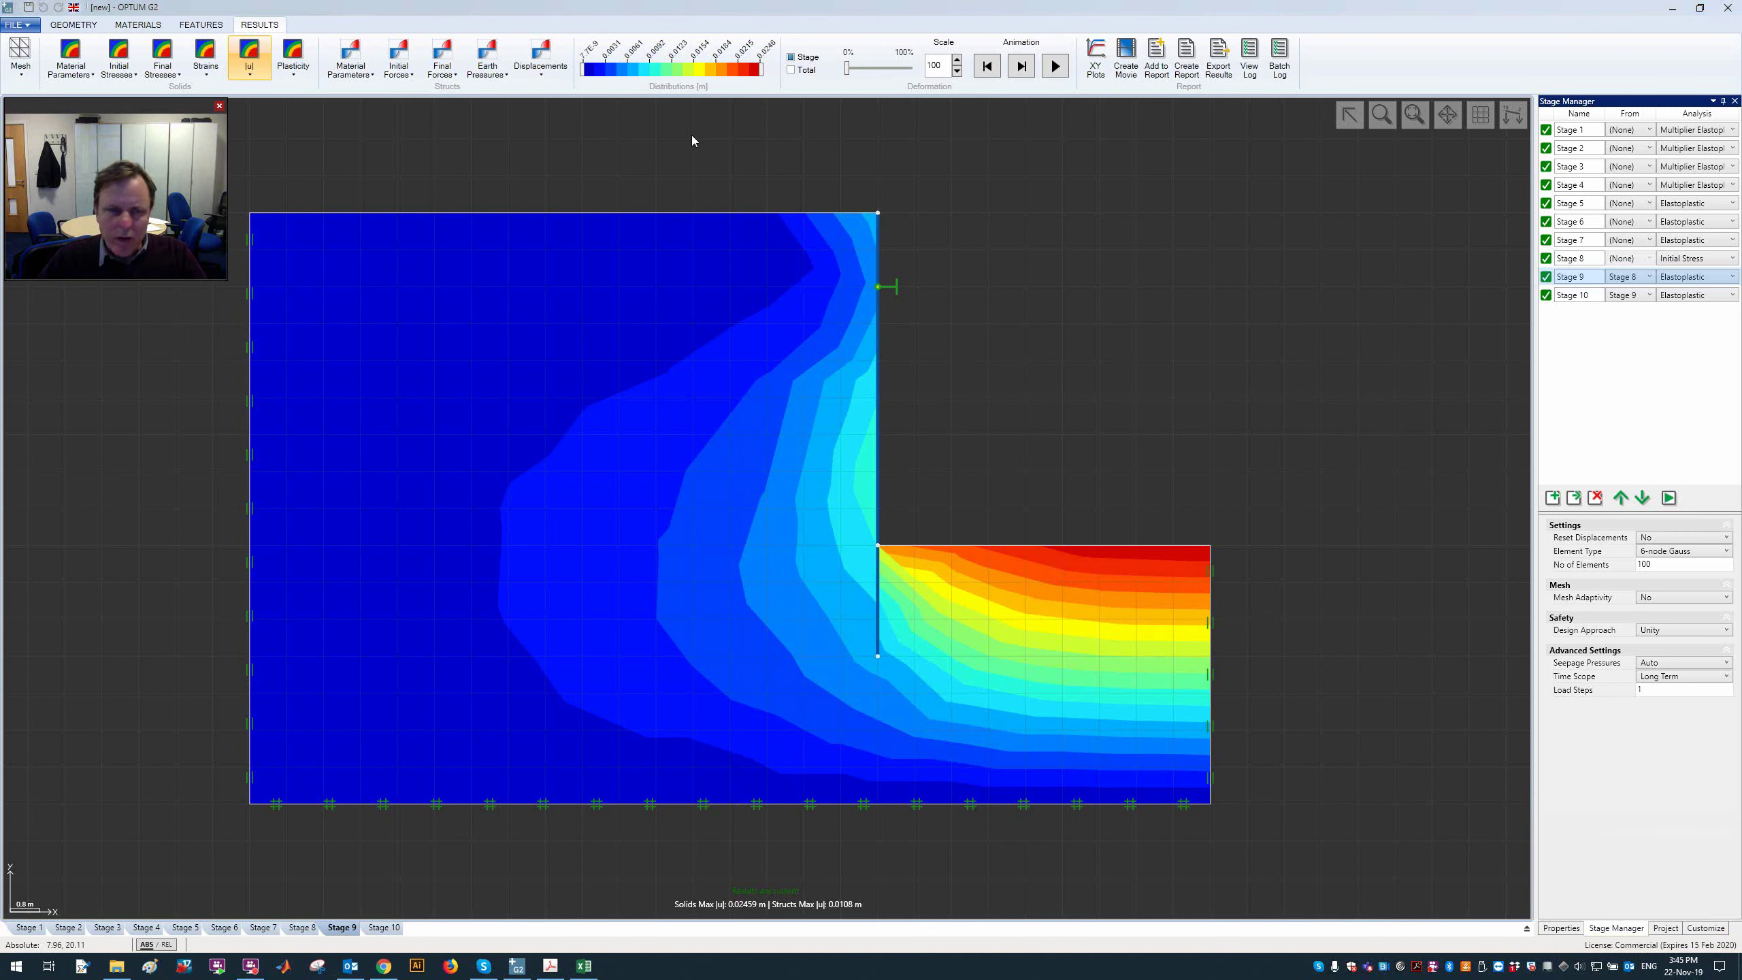
# Step: Compare the full deformation of Stage 9 and Stage 10 on the |u| plots, toggling Stage 10 between undeformed and deformed
pyautogui.click(1021, 66)
pyautogui.click(1571, 297)
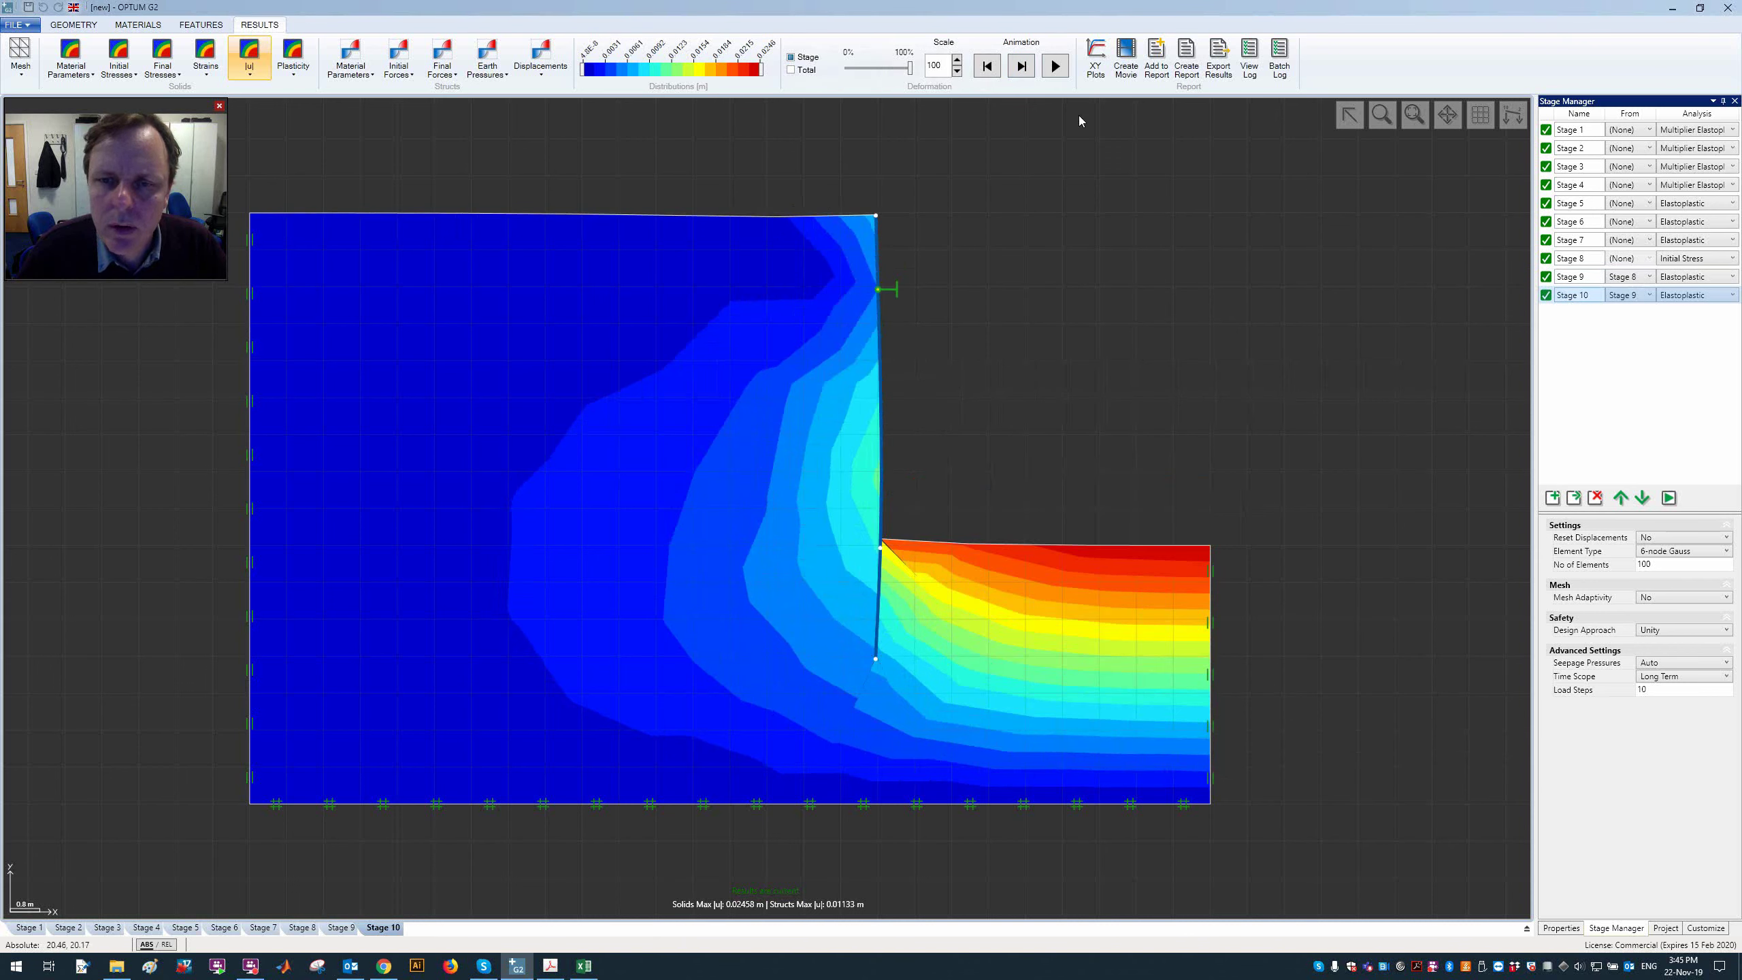
pyautogui.click(979, 73)
pyautogui.click(1021, 66)
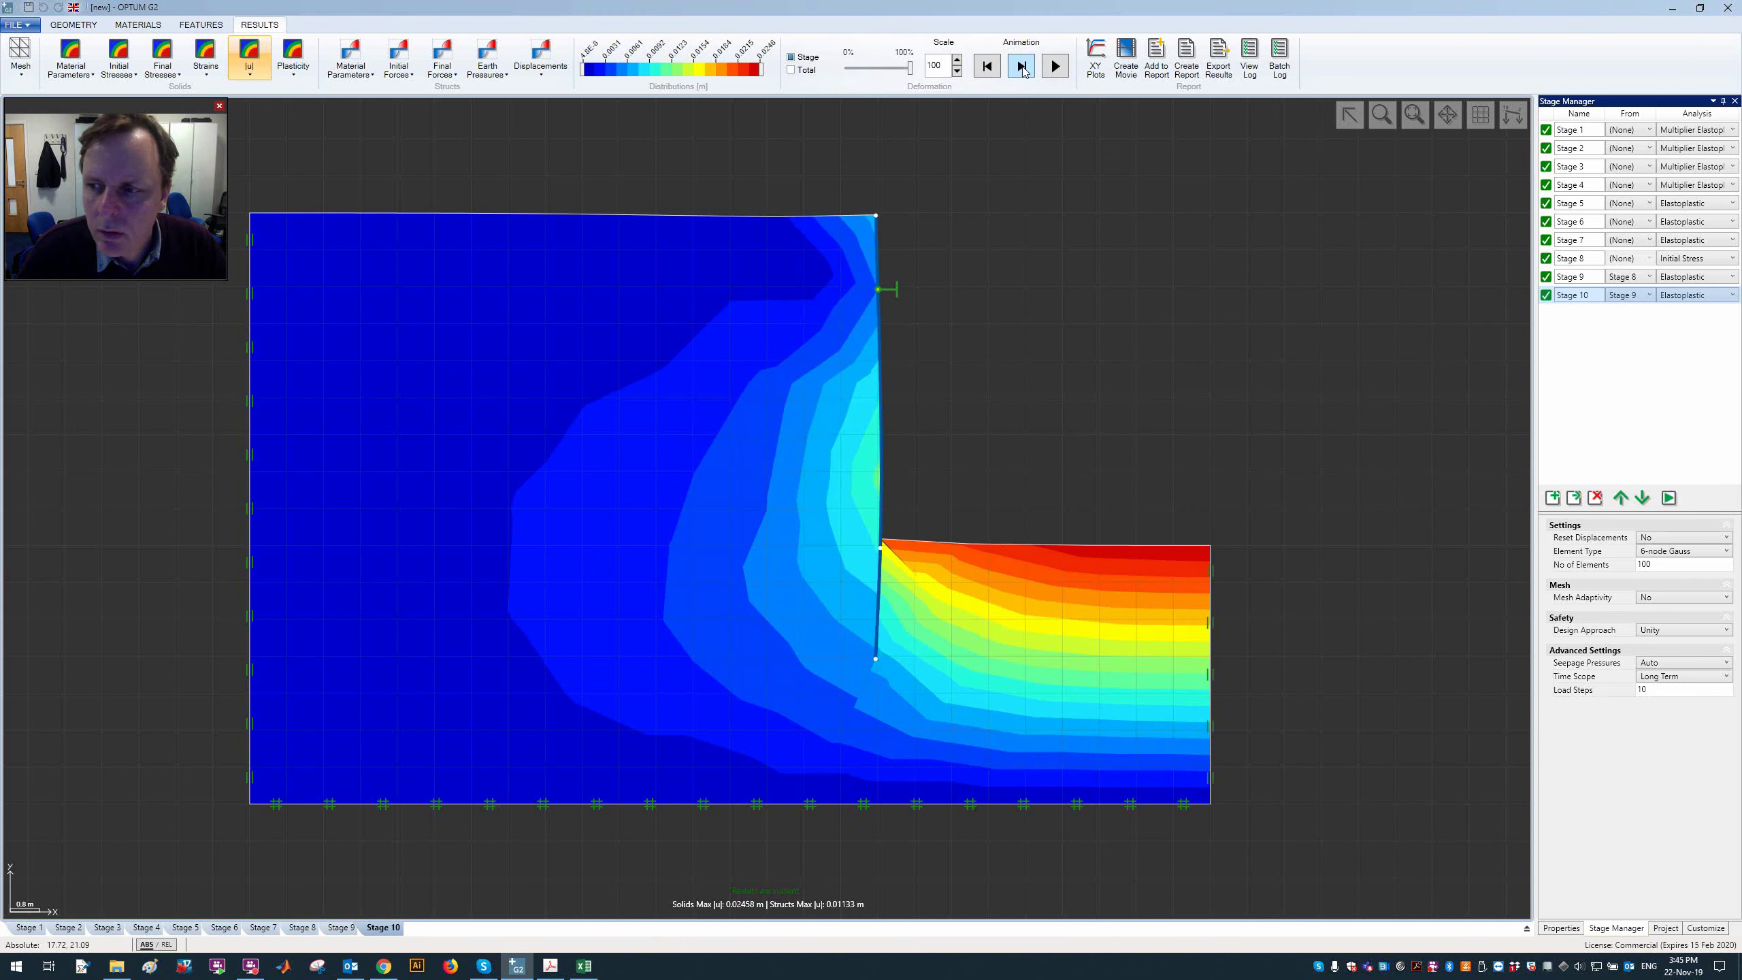
pyautogui.click(996, 69)
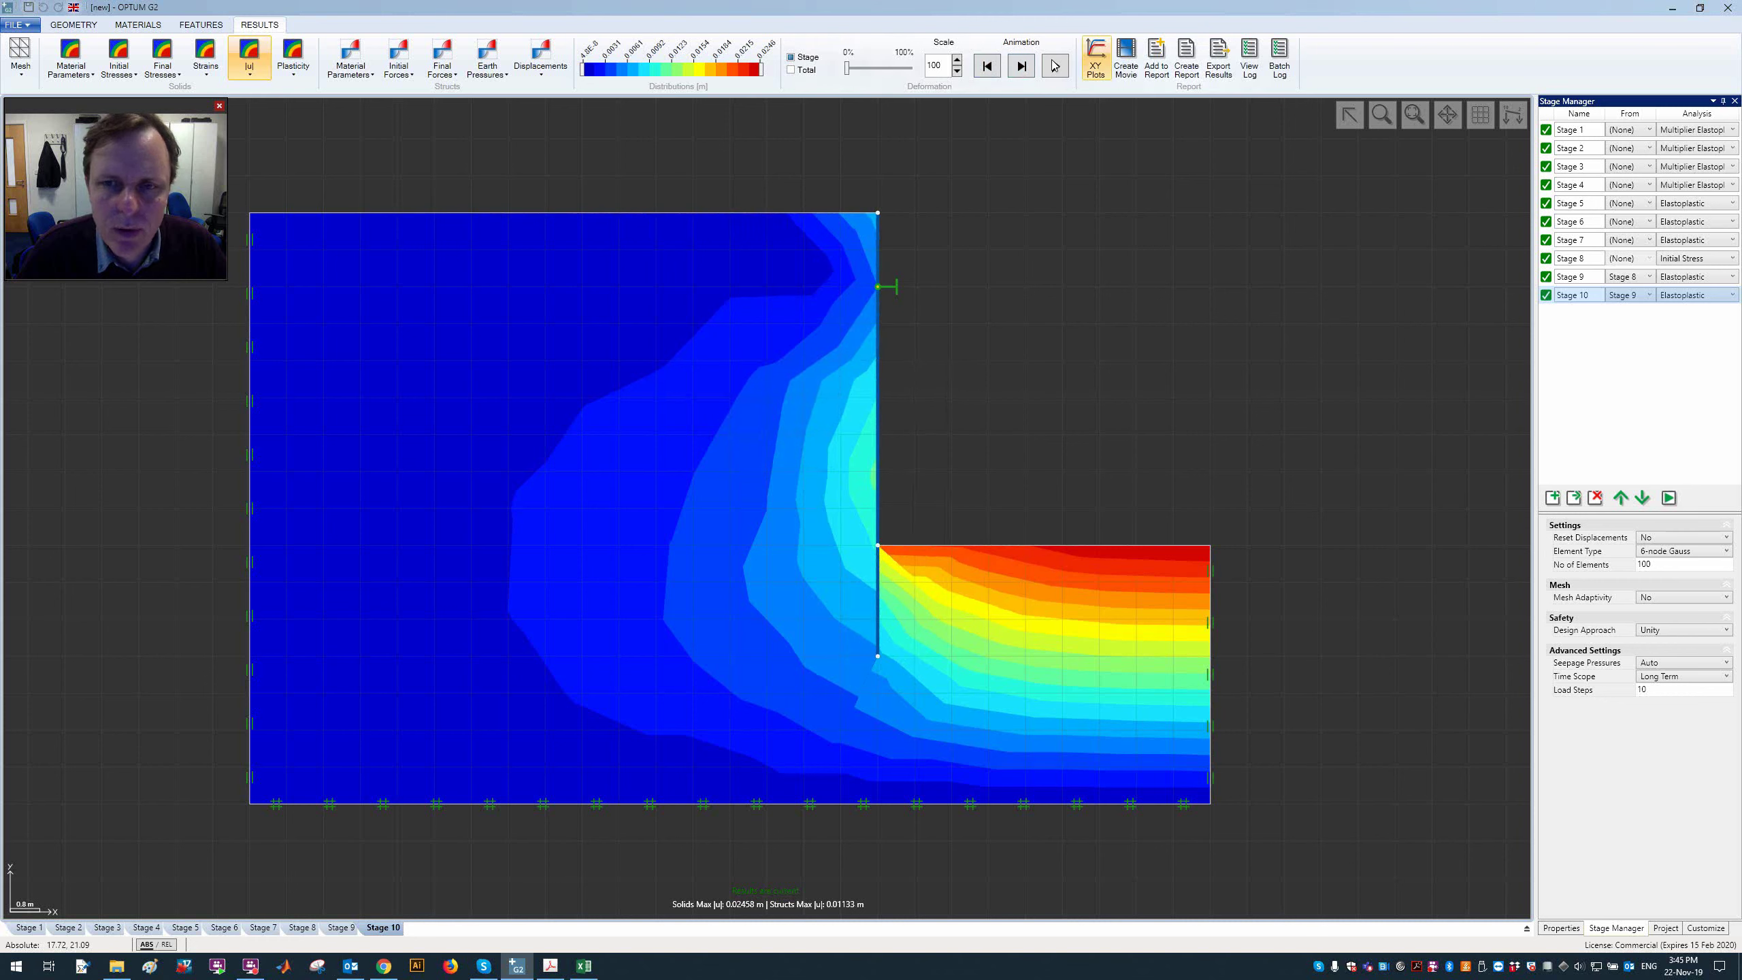
pyautogui.click(1013, 67)
pyautogui.click(986, 67)
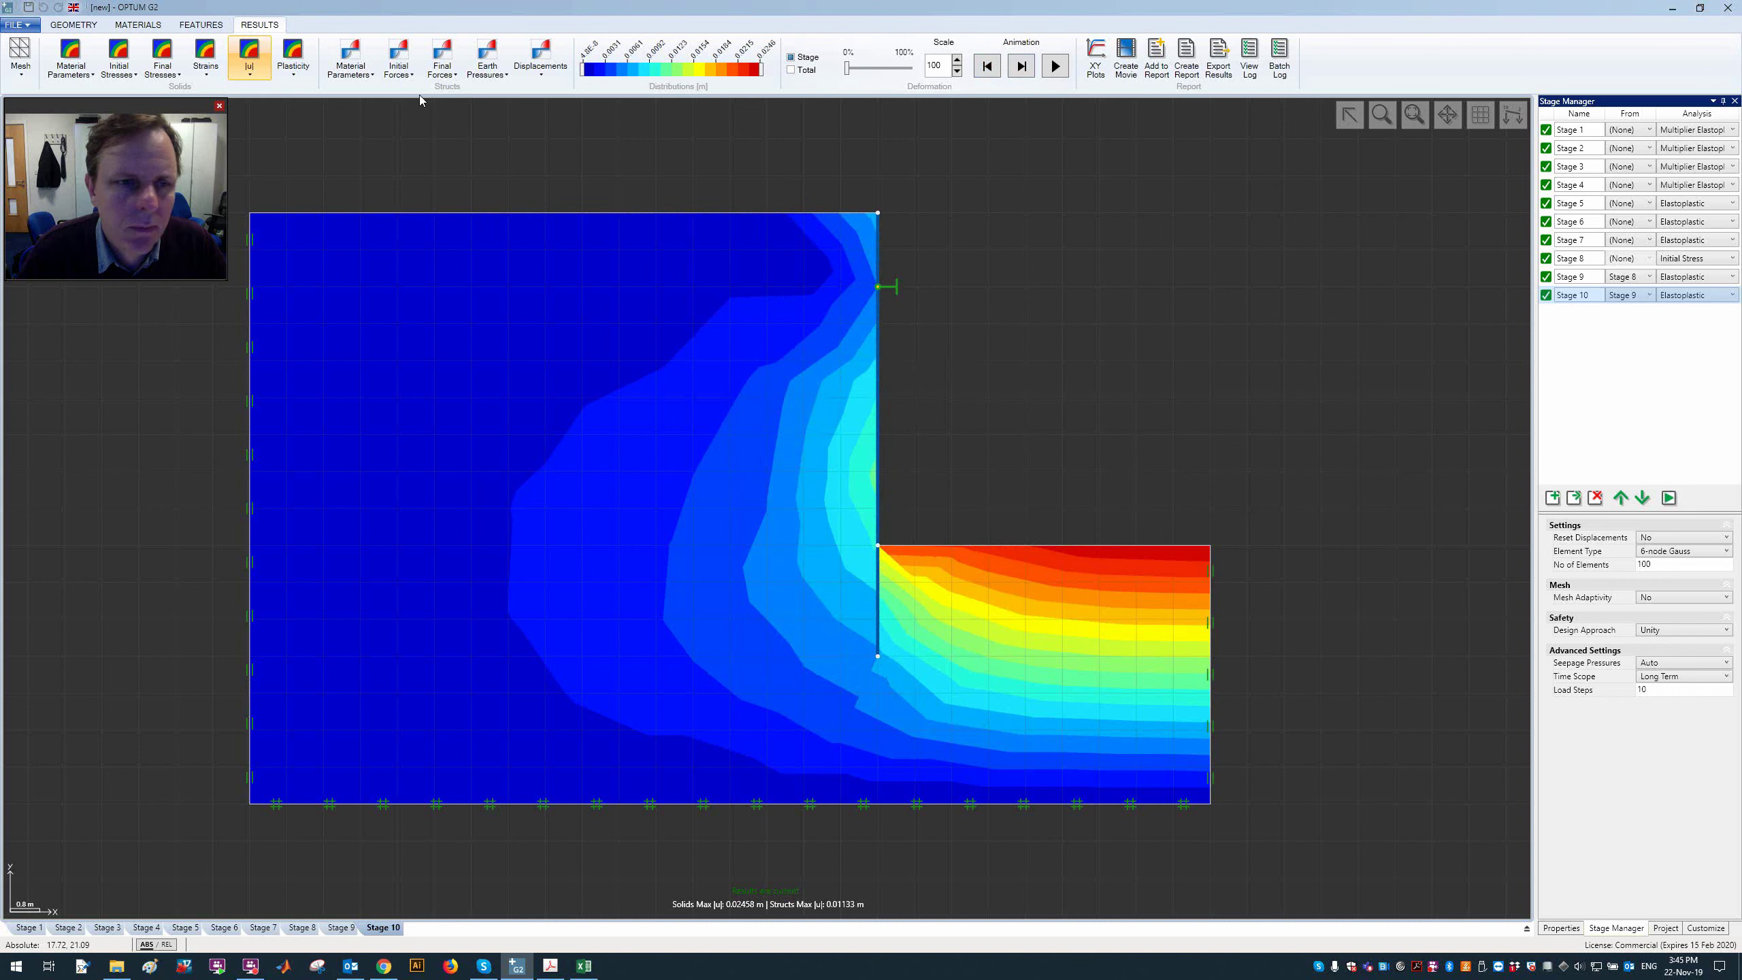
# Step: Plot the wall's total horizontal displacement ux in Stage 10 and Stage 9 and compare the two stages
pyautogui.click(561, 66)
pyautogui.click(595, 198)
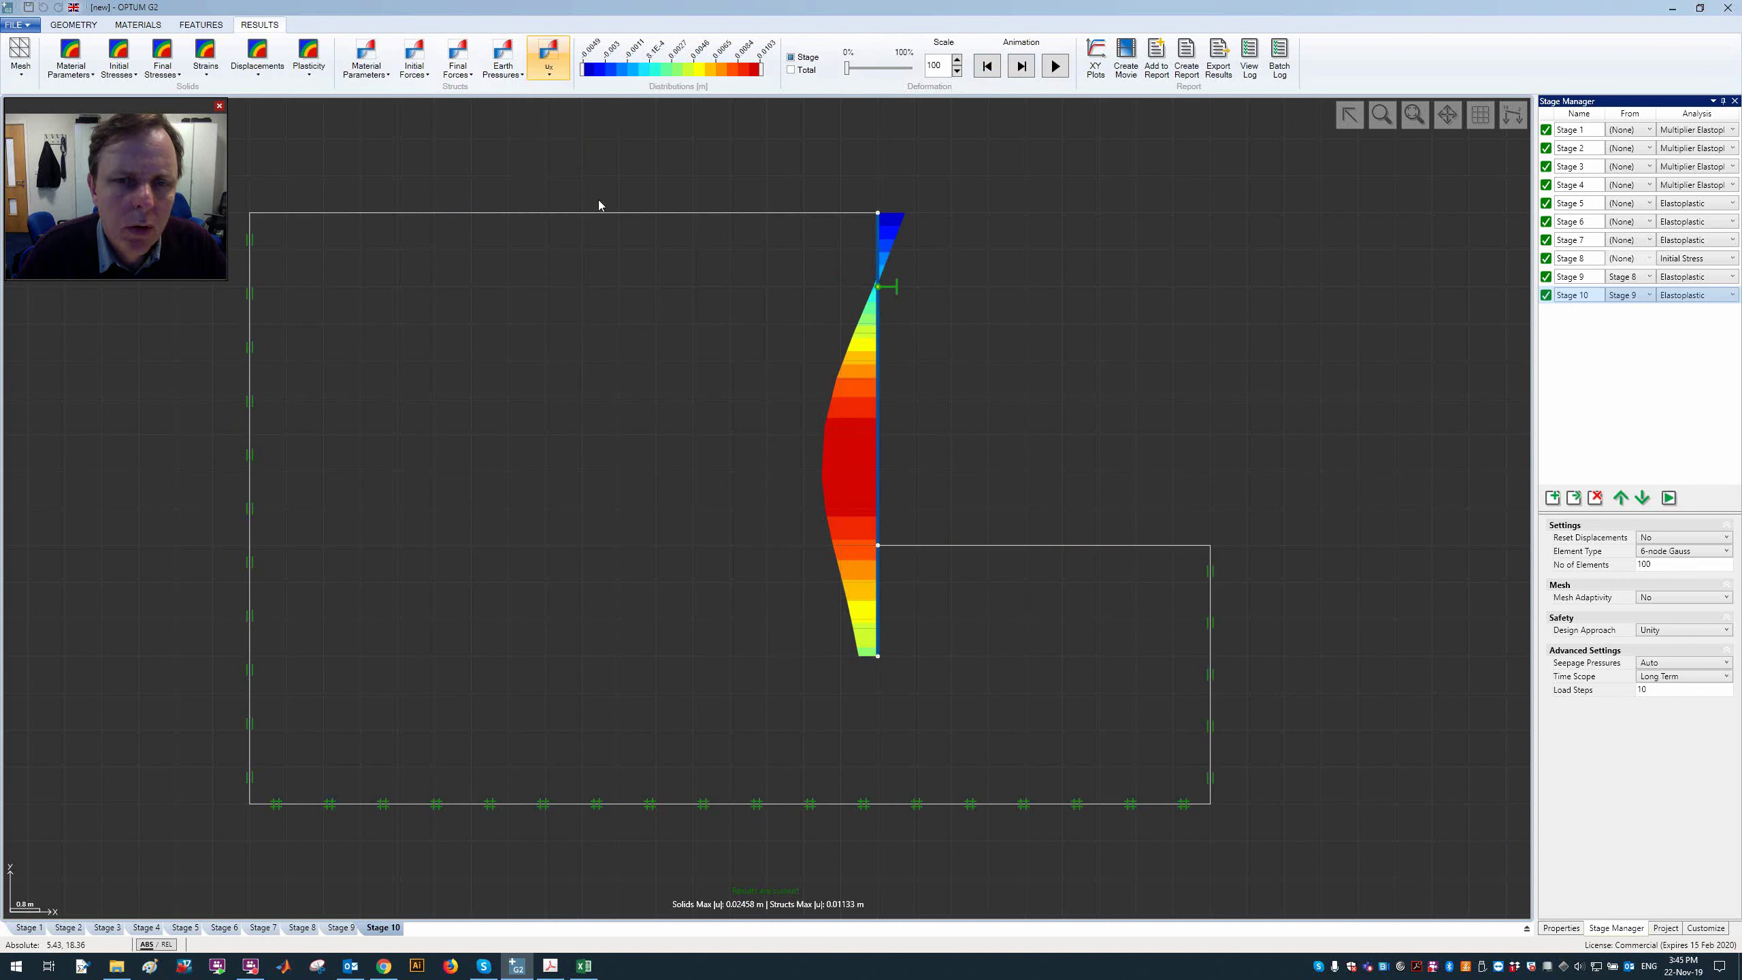
pyautogui.click(1584, 278)
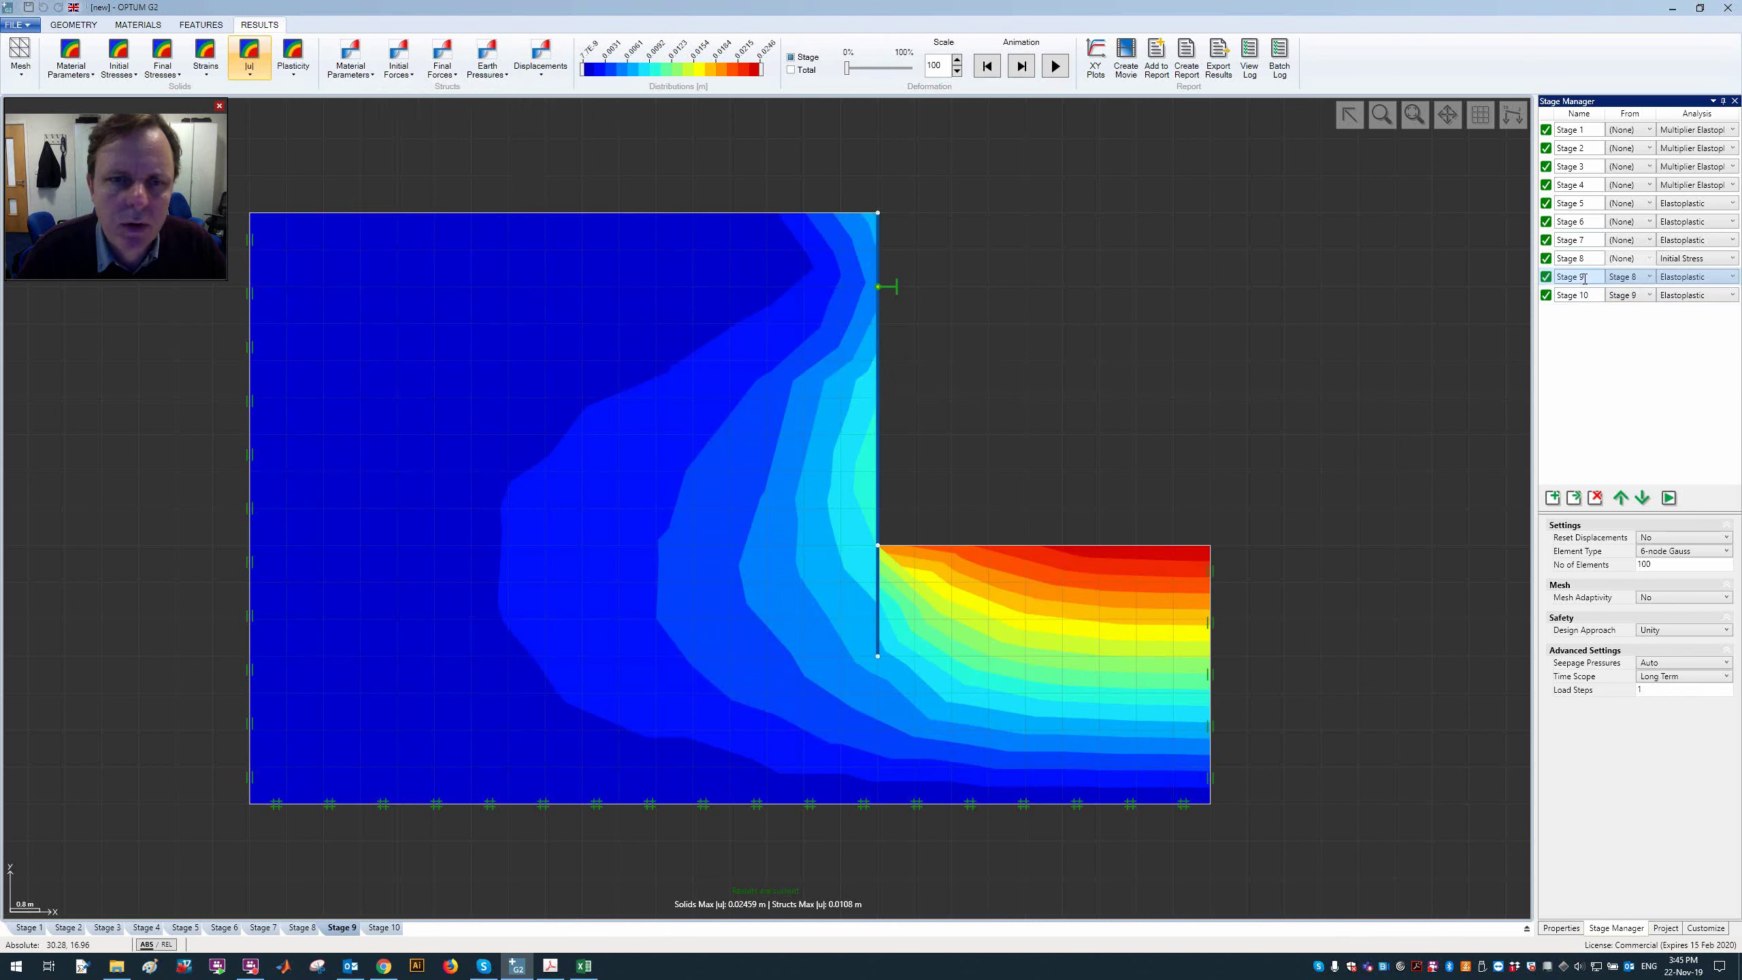
pyautogui.click(487, 63)
pyautogui.click(537, 70)
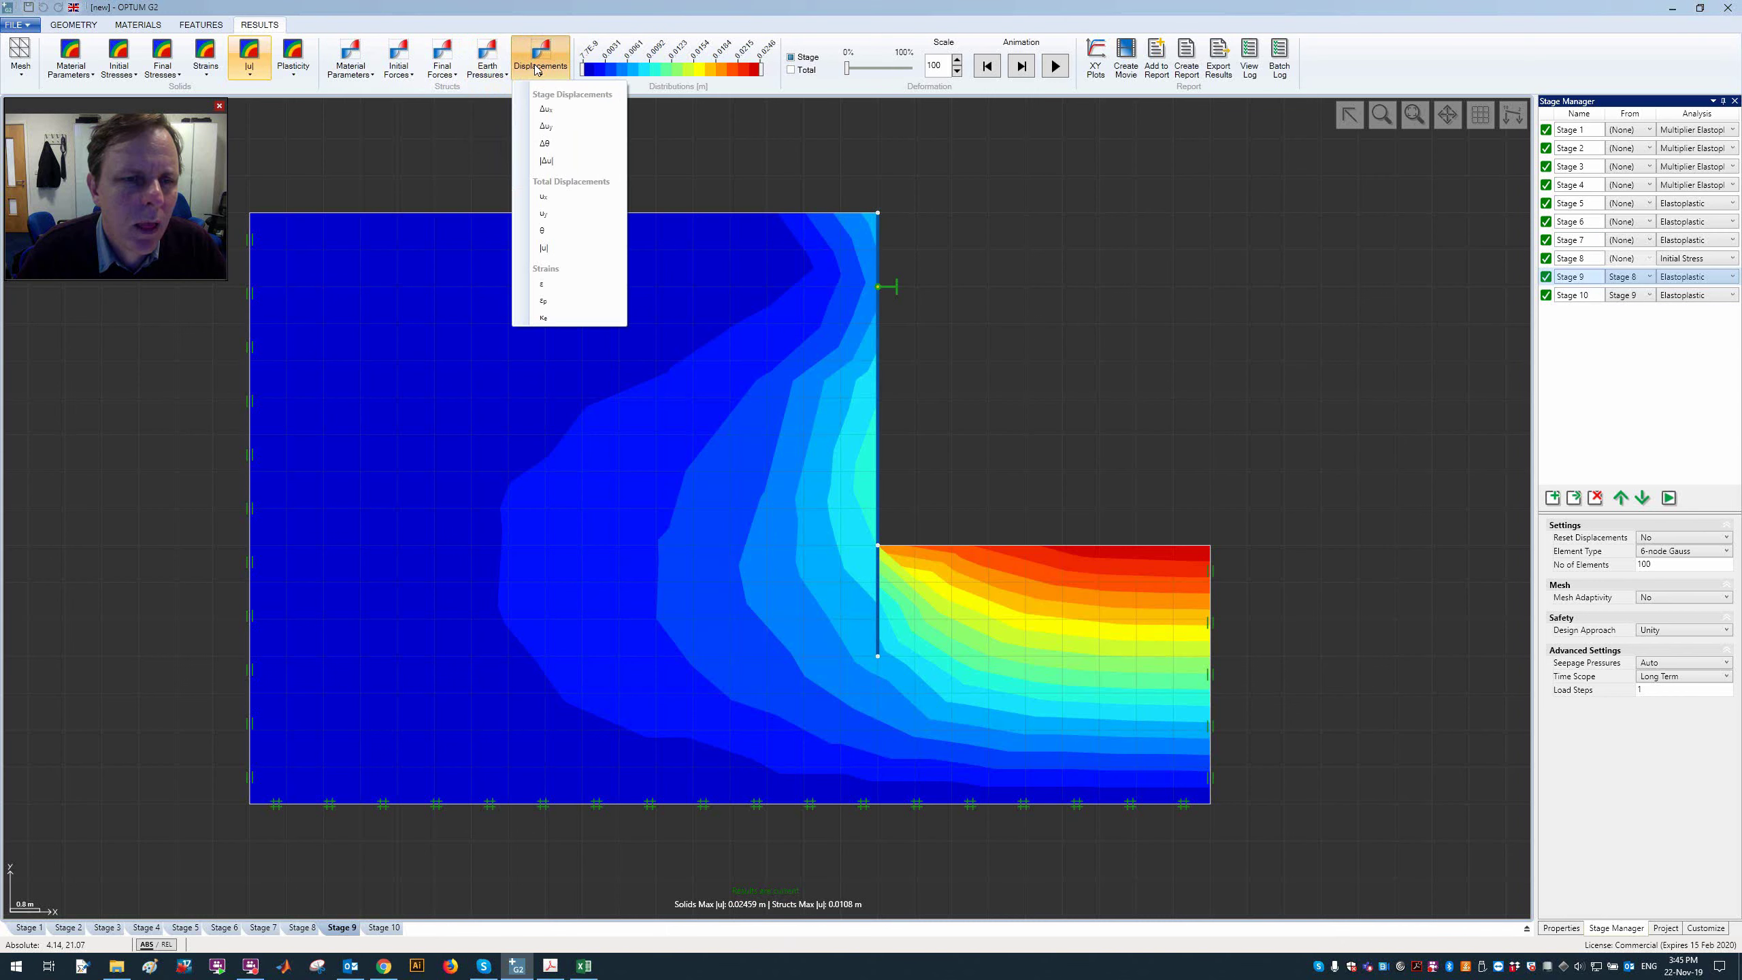
pyautogui.click(582, 190)
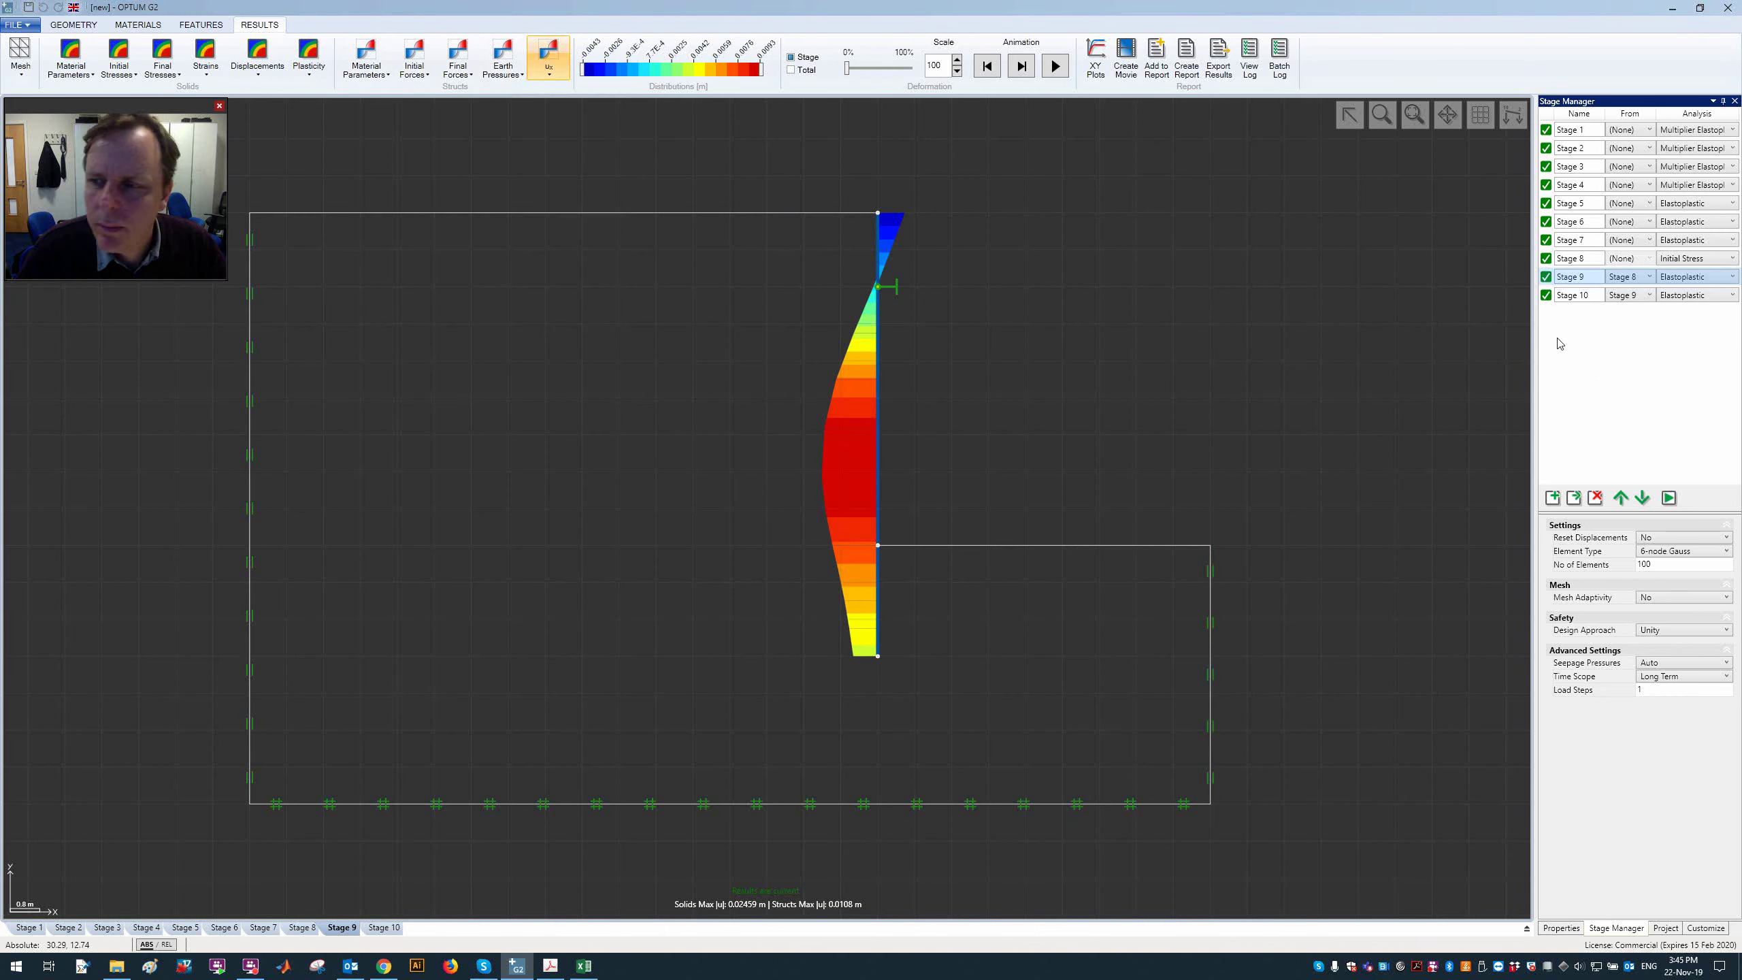
pyautogui.click(1585, 294)
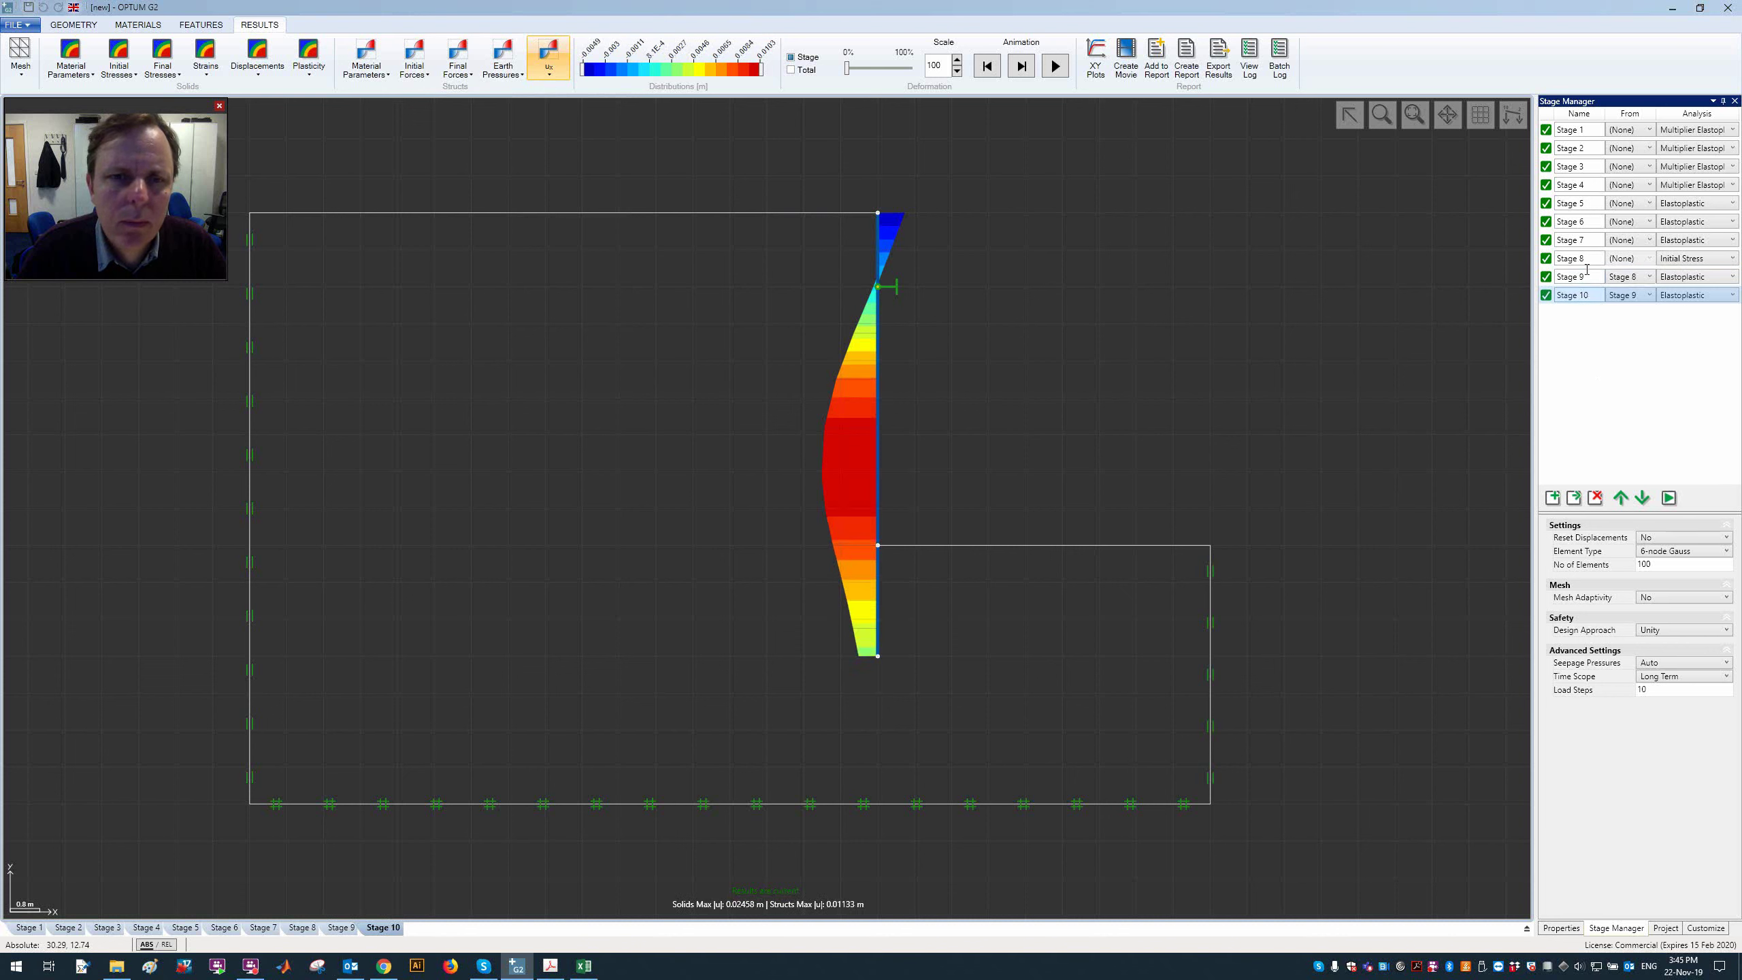
pyautogui.click(1585, 270)
pyautogui.click(1586, 293)
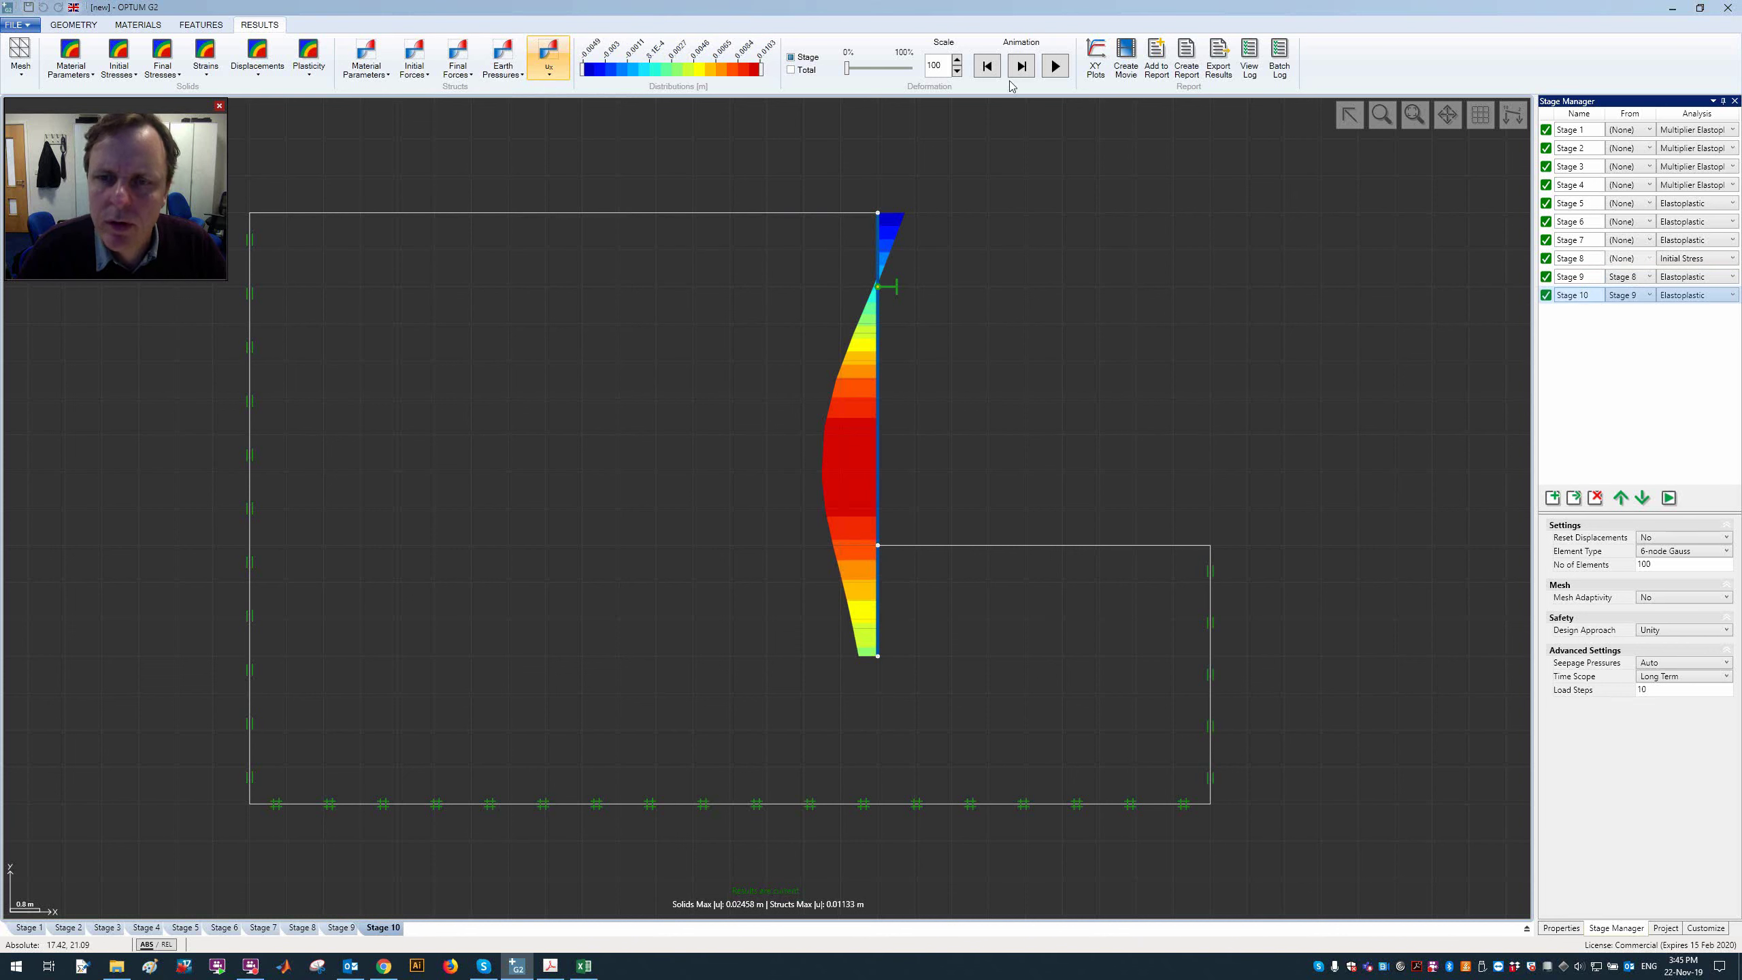
# Step: Show the fully deformed wall in Stage 10 and Stage 9 over the ux plots
pyautogui.click(1022, 66)
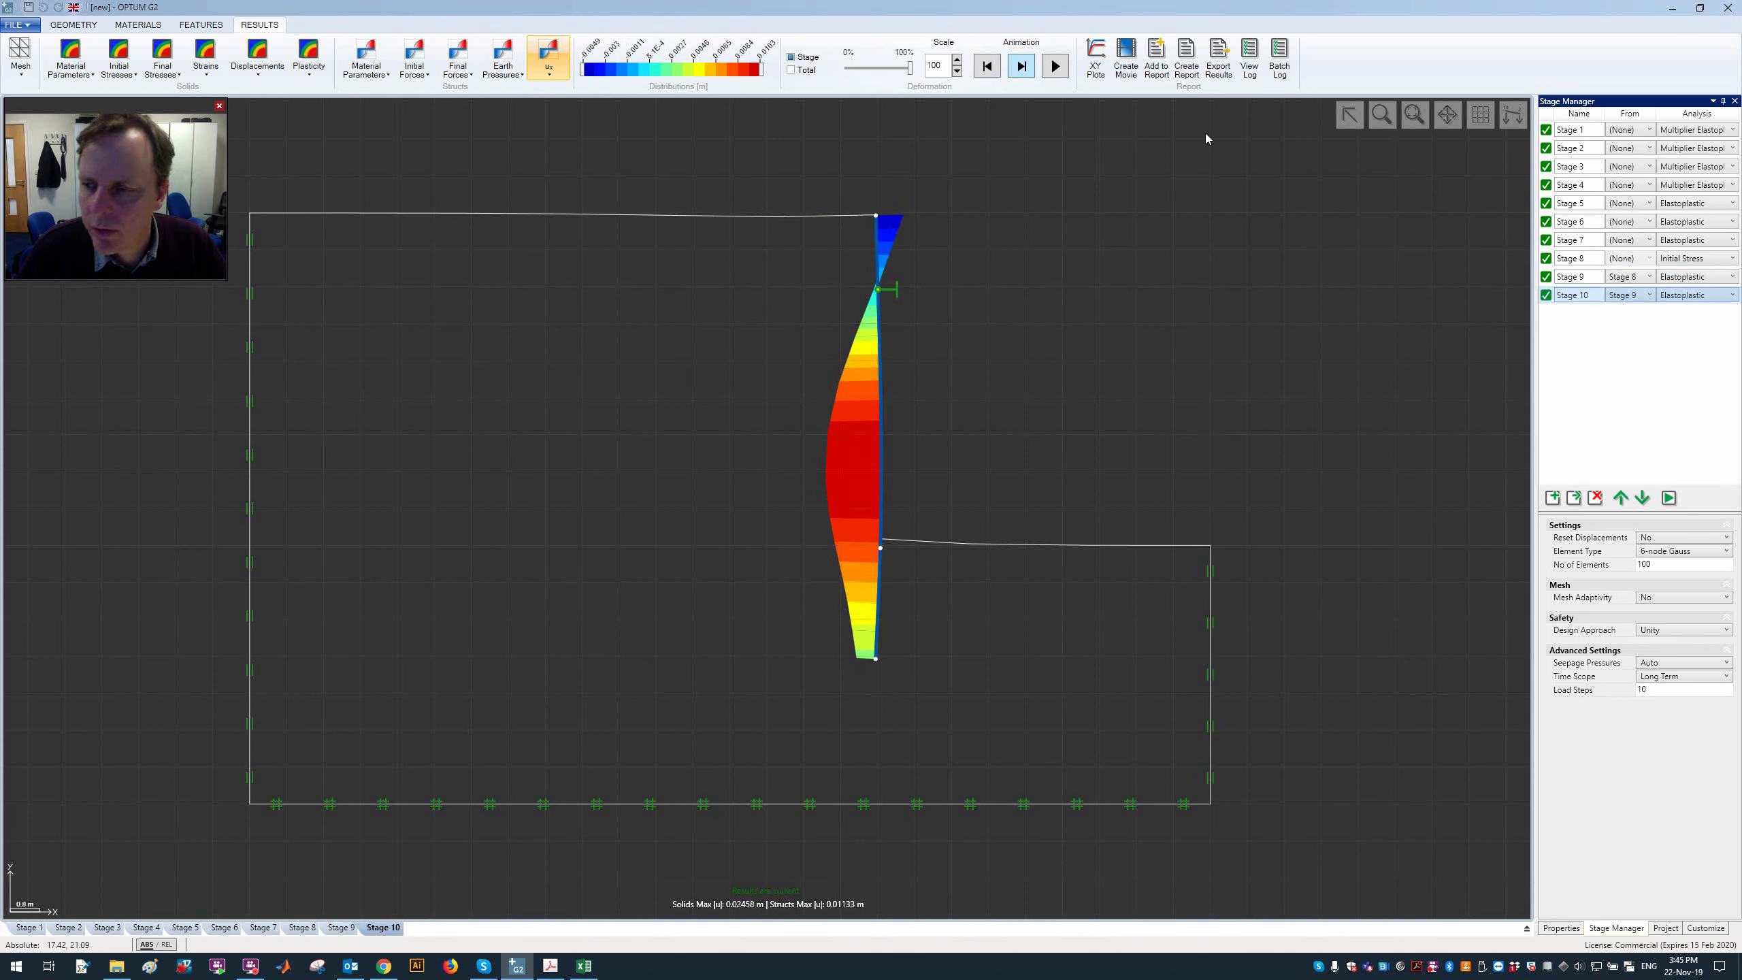
pyautogui.click(1572, 276)
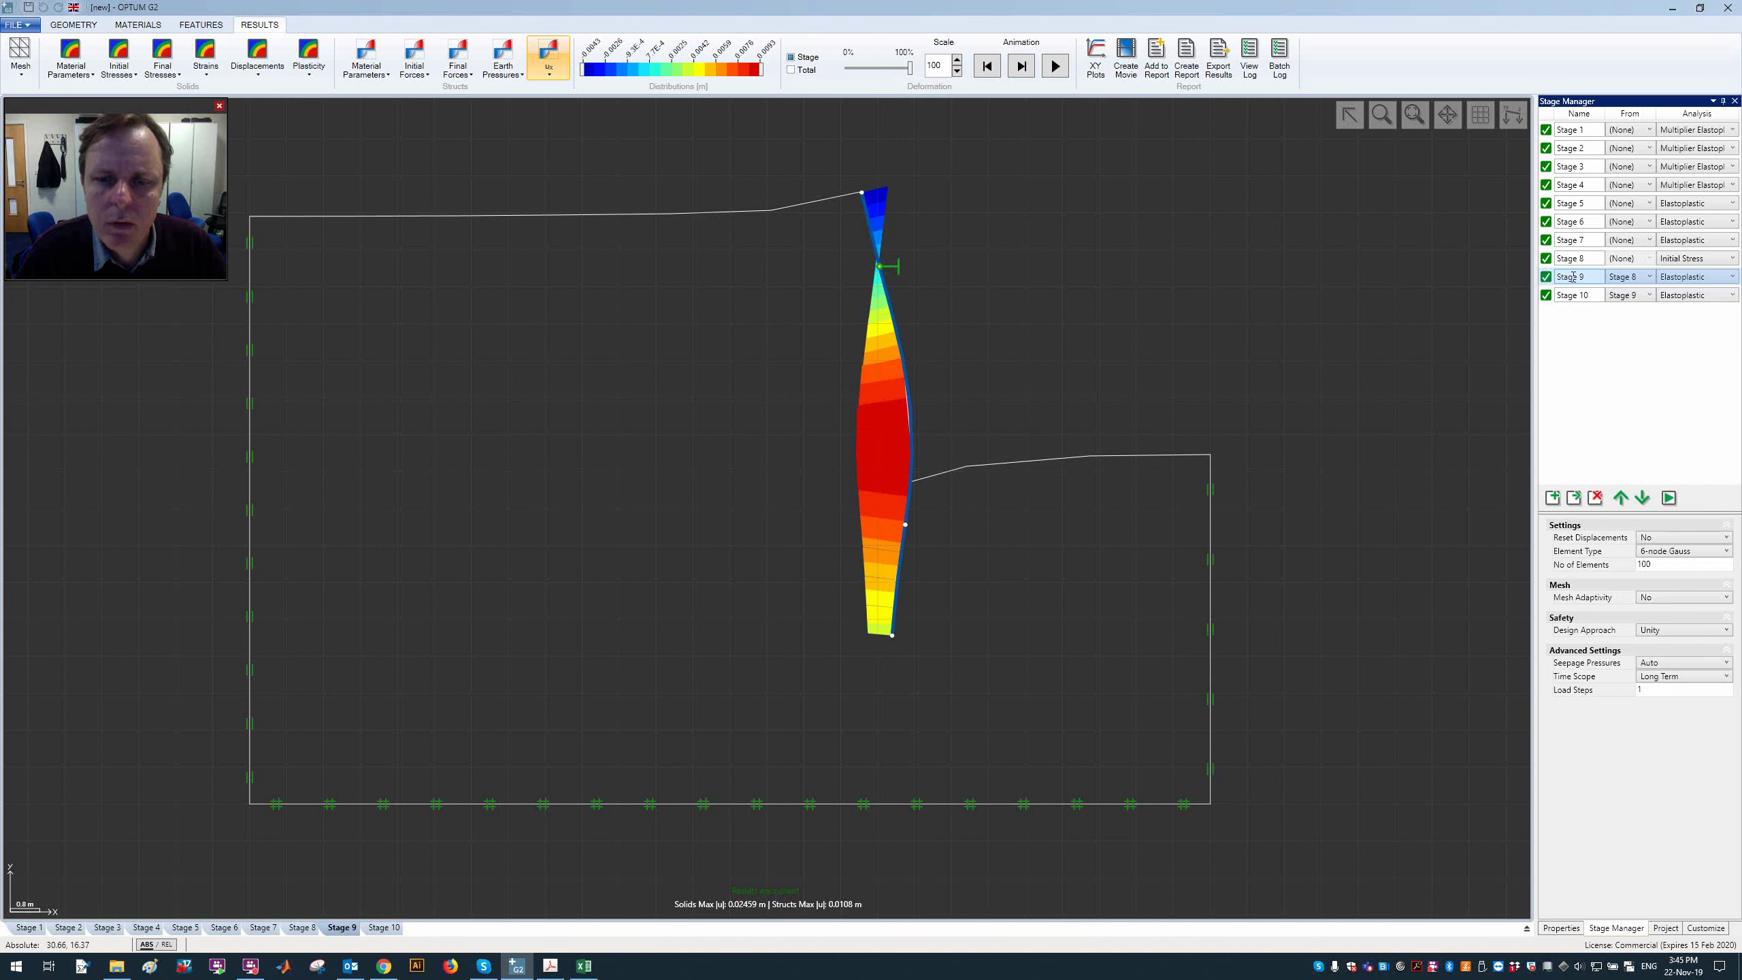
pyautogui.click(994, 69)
pyautogui.click(1020, 69)
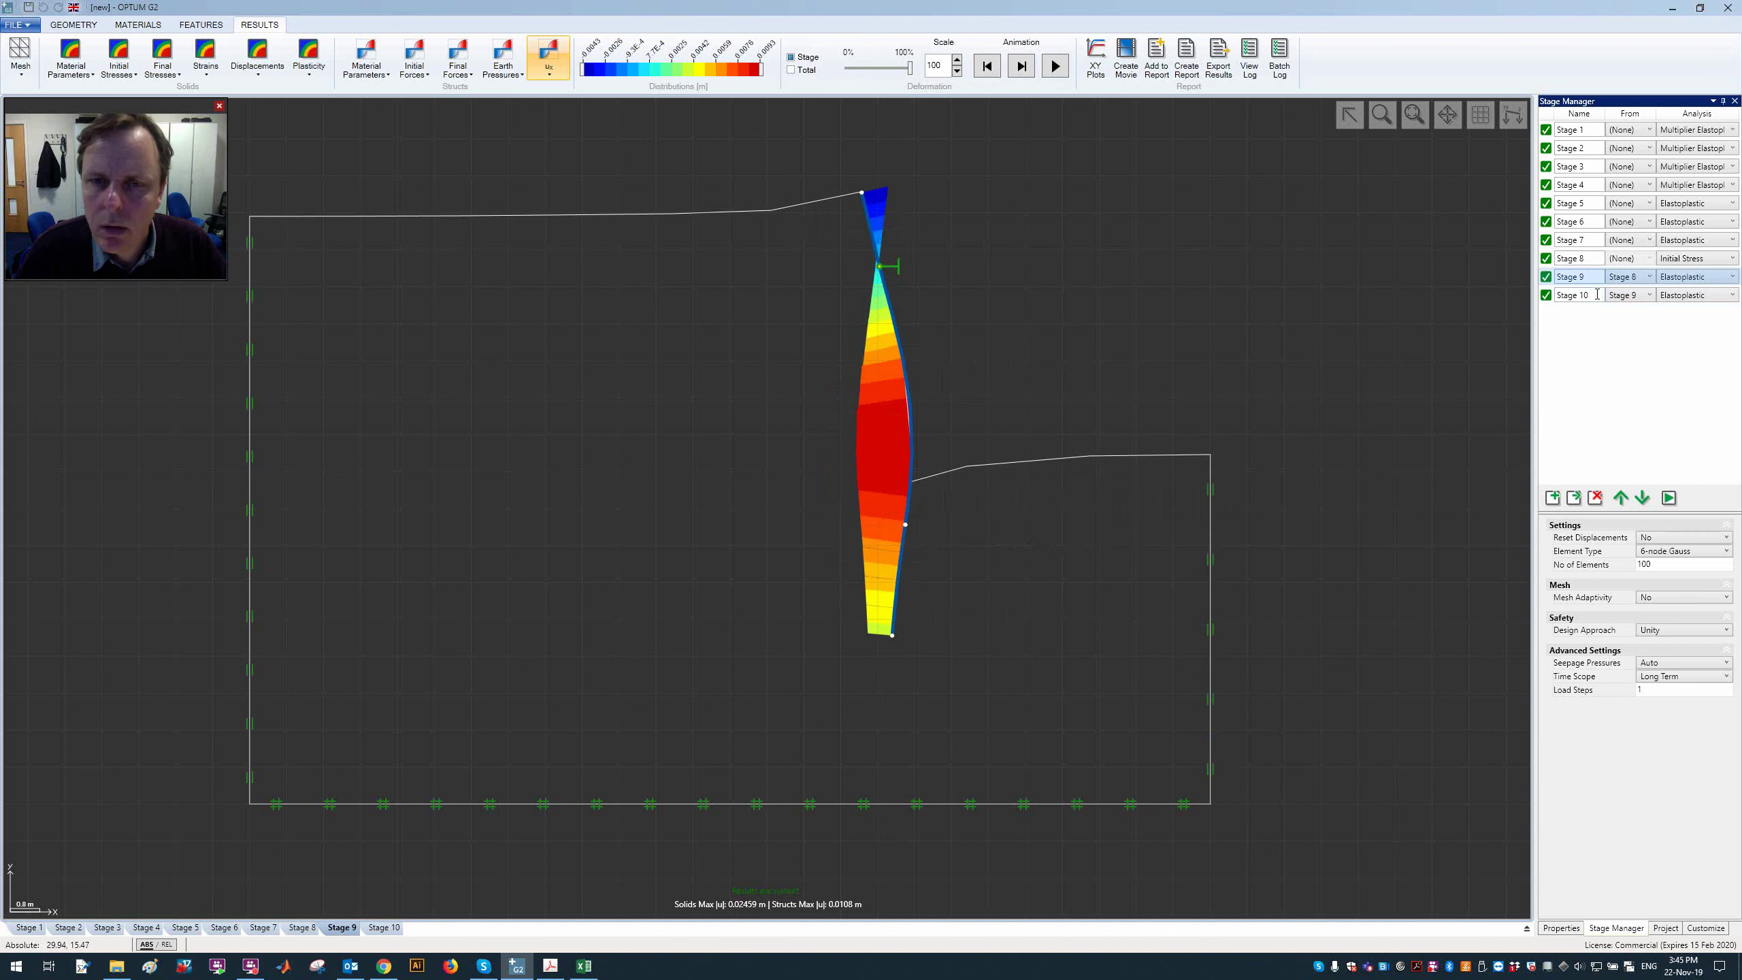
pyautogui.click(74, 24)
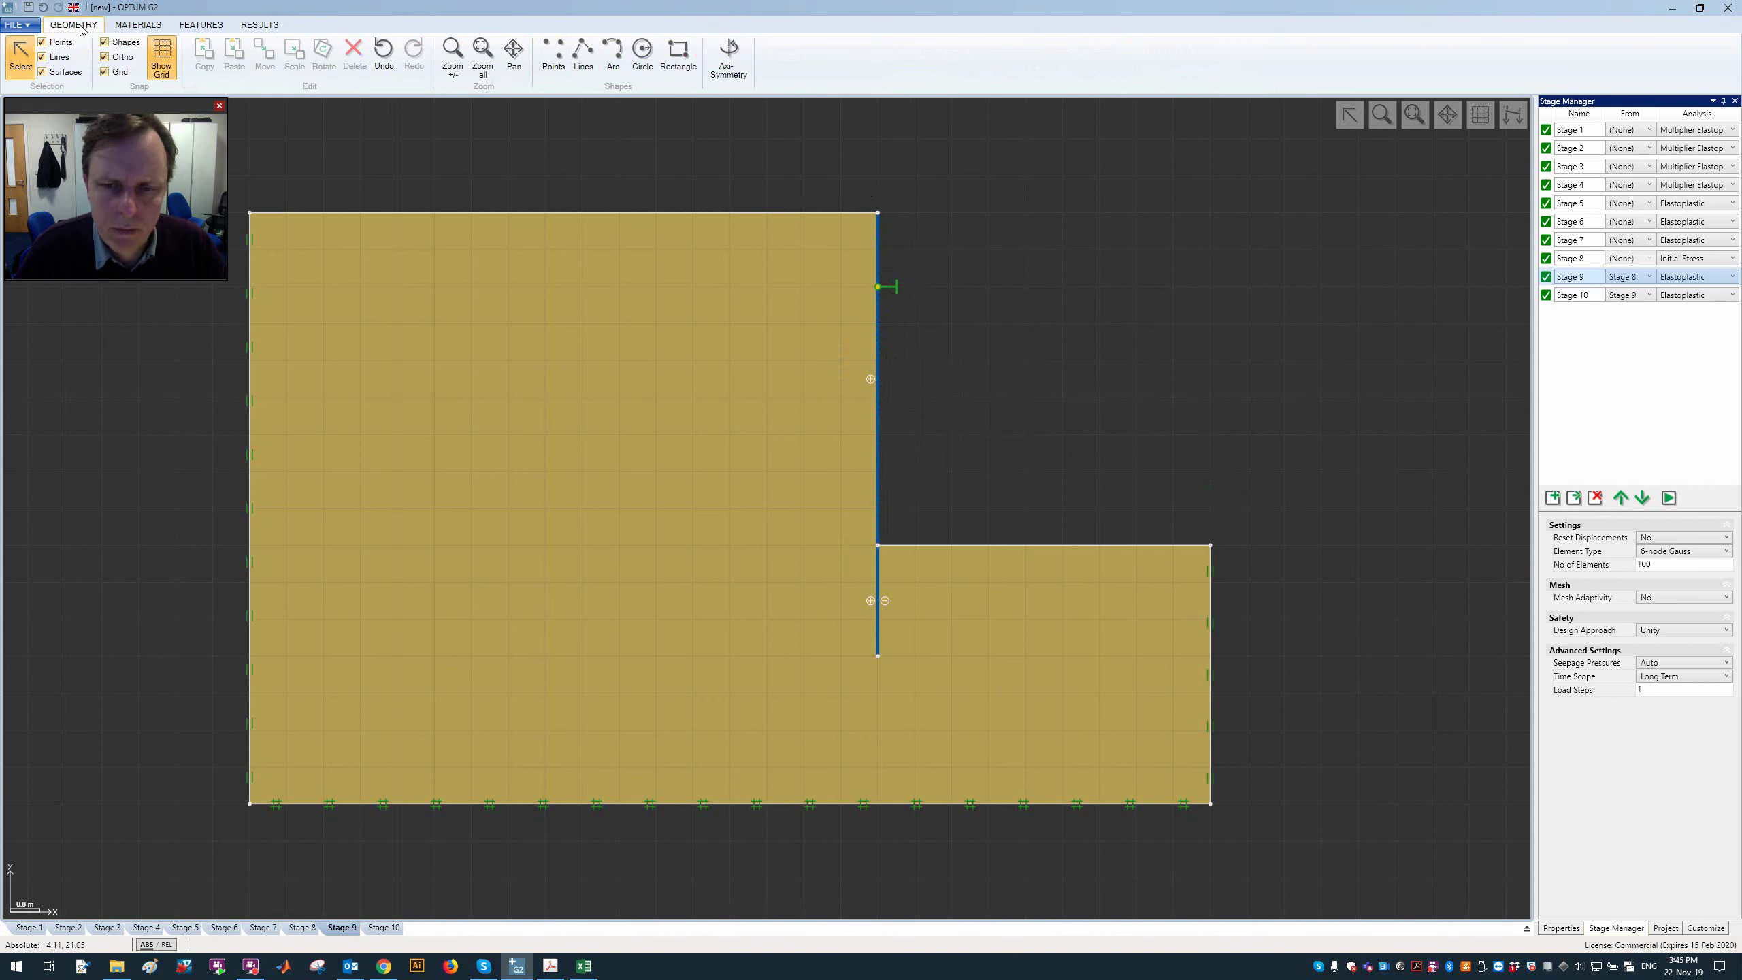
pyautogui.click(275, 26)
pyautogui.click(260, 69)
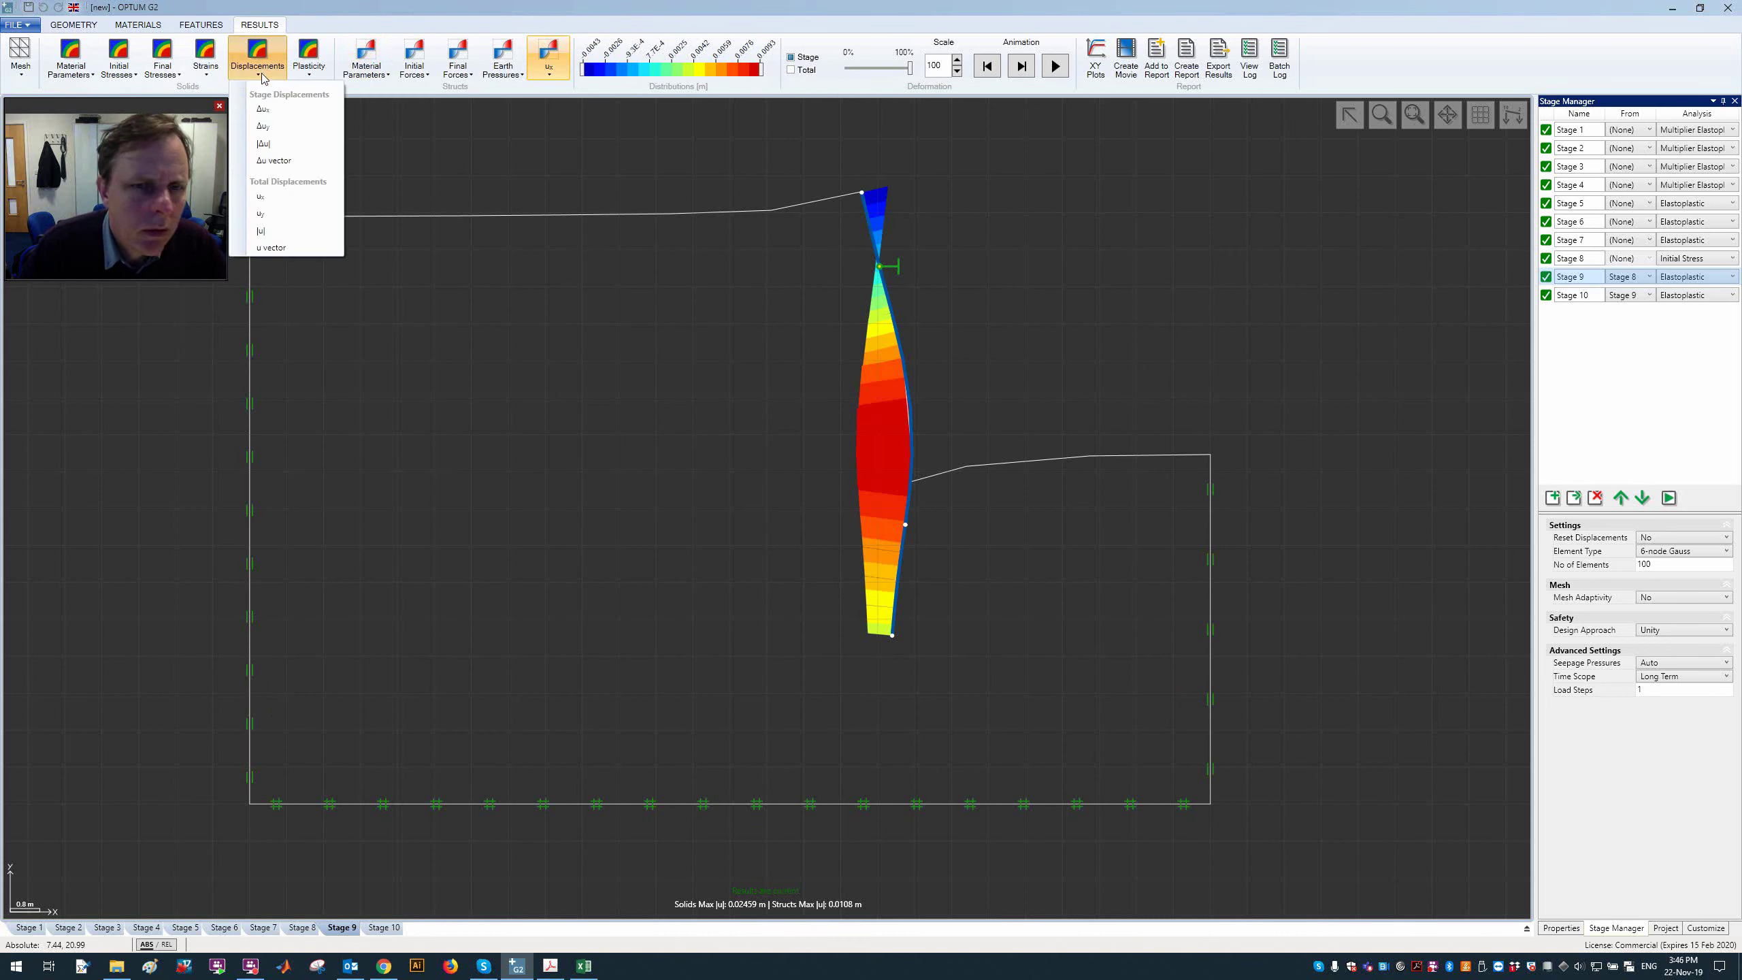
pyautogui.click(447, 106)
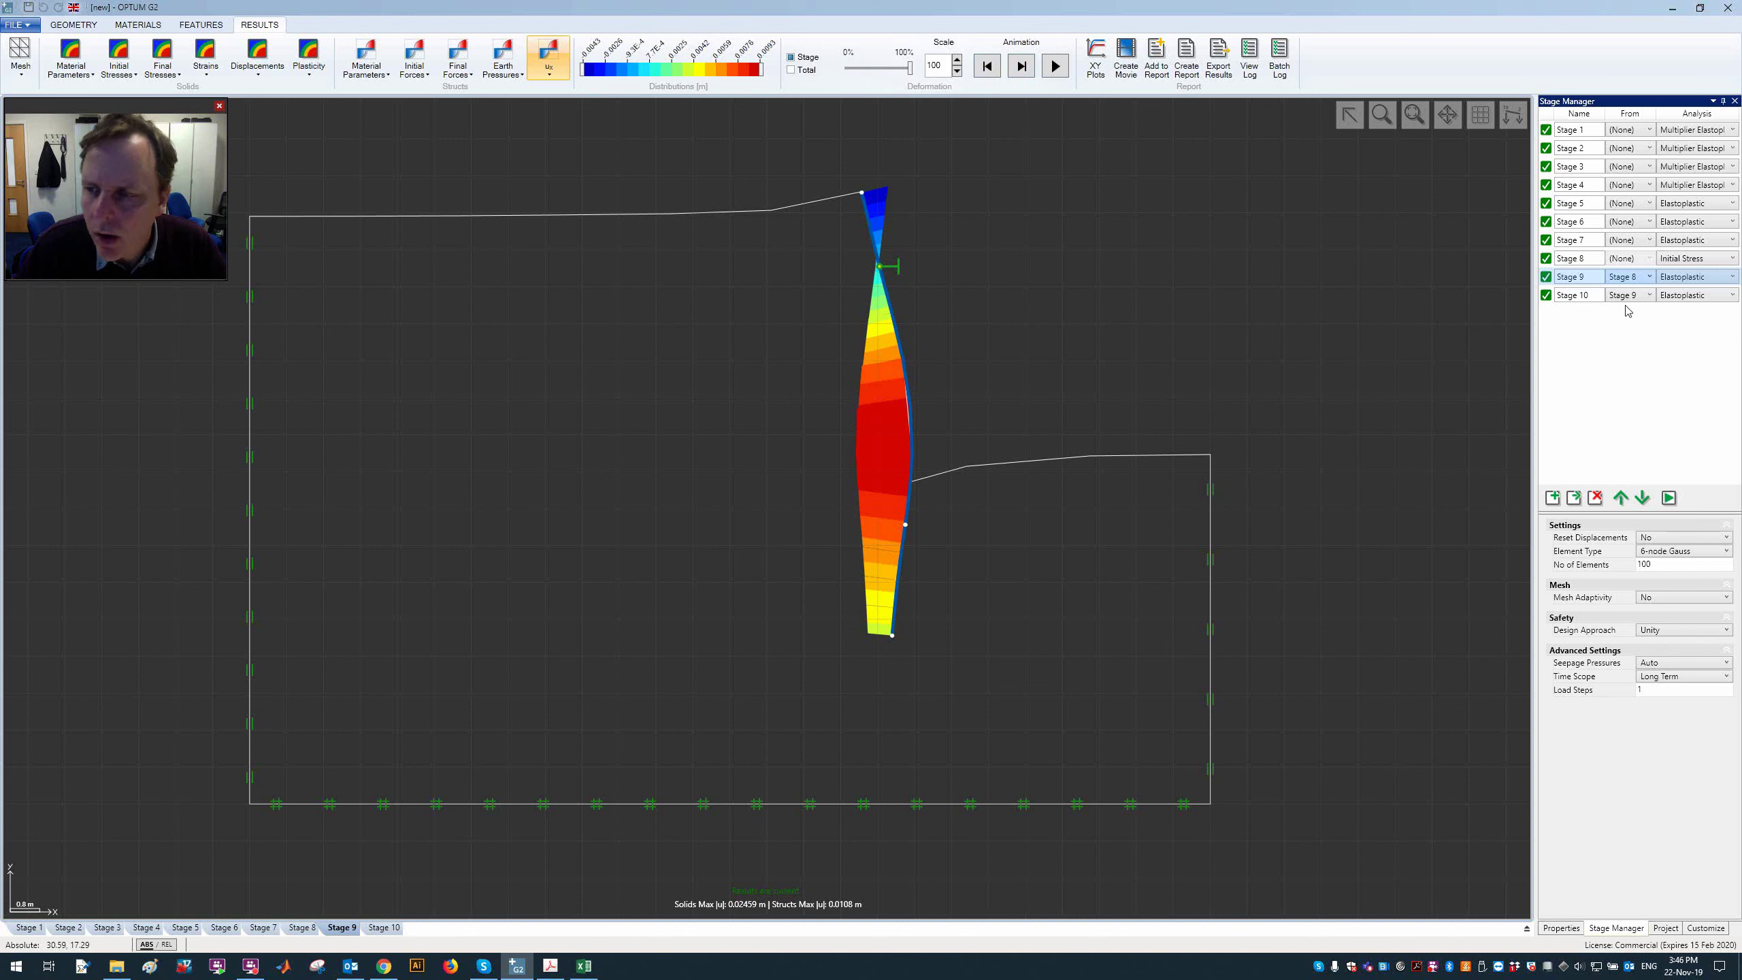
# Step: Animate the Stage 10 deformation, switch it from stage to total deformation, and compare it with Stage 9
pyautogui.click(1595, 300)
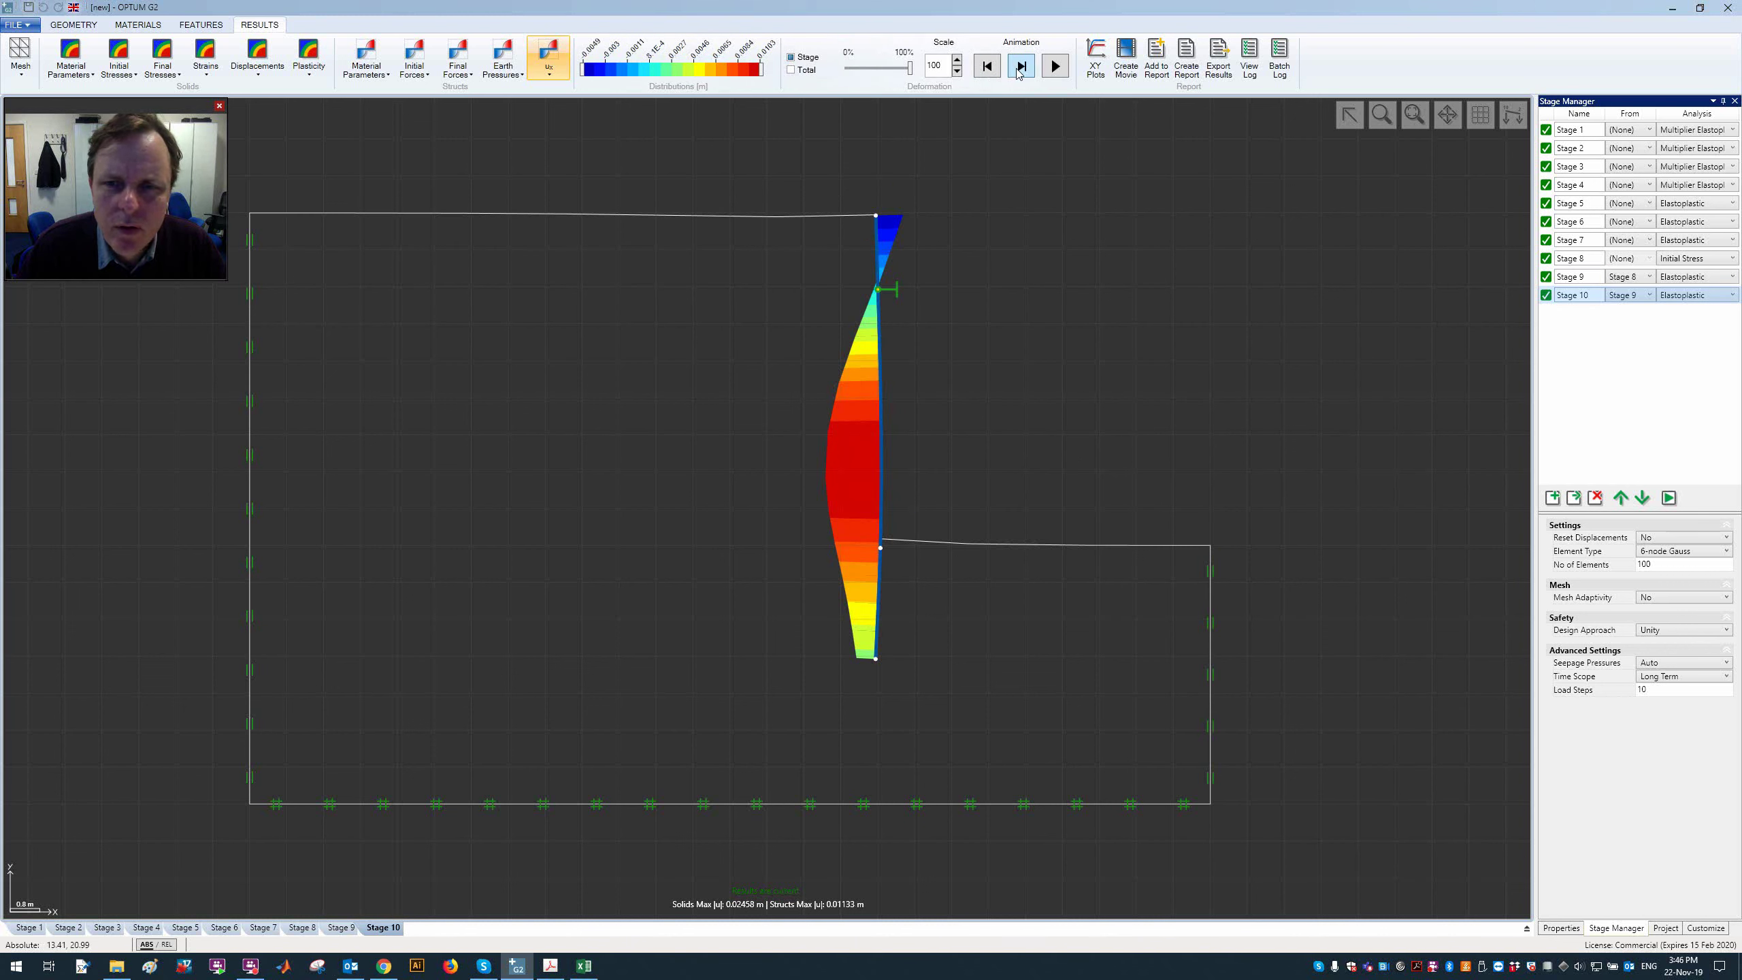
pyautogui.click(1054, 66)
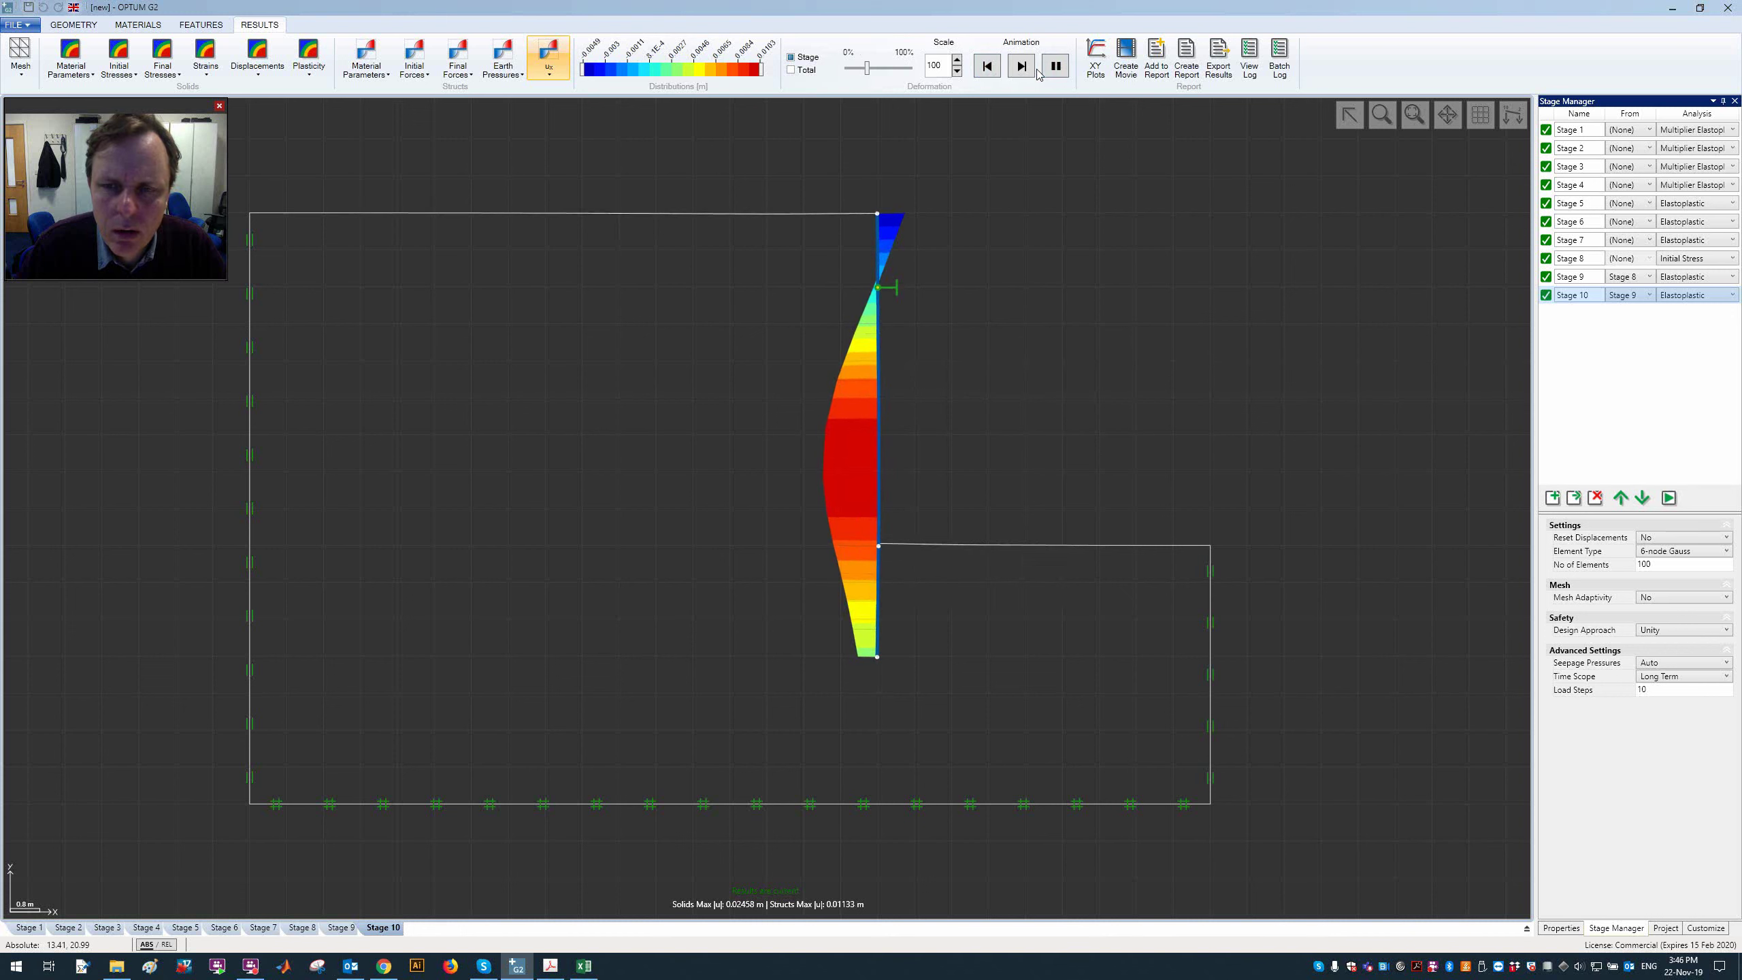
pyautogui.click(1021, 66)
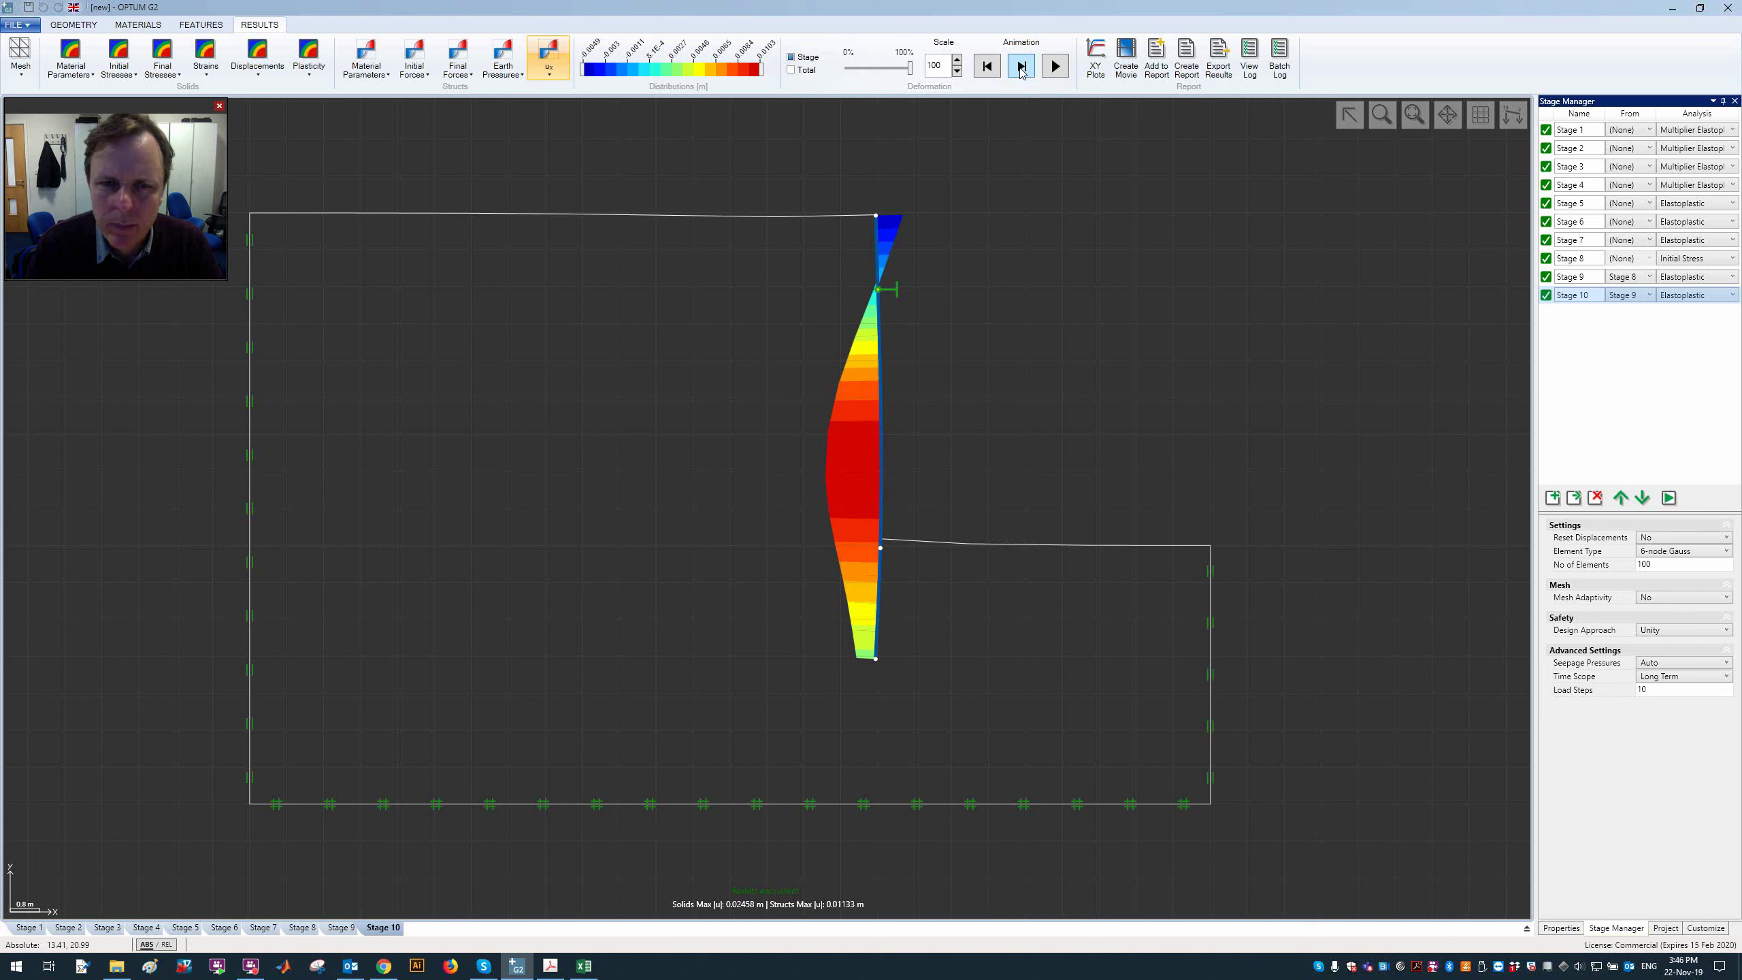
pyautogui.click(791, 69)
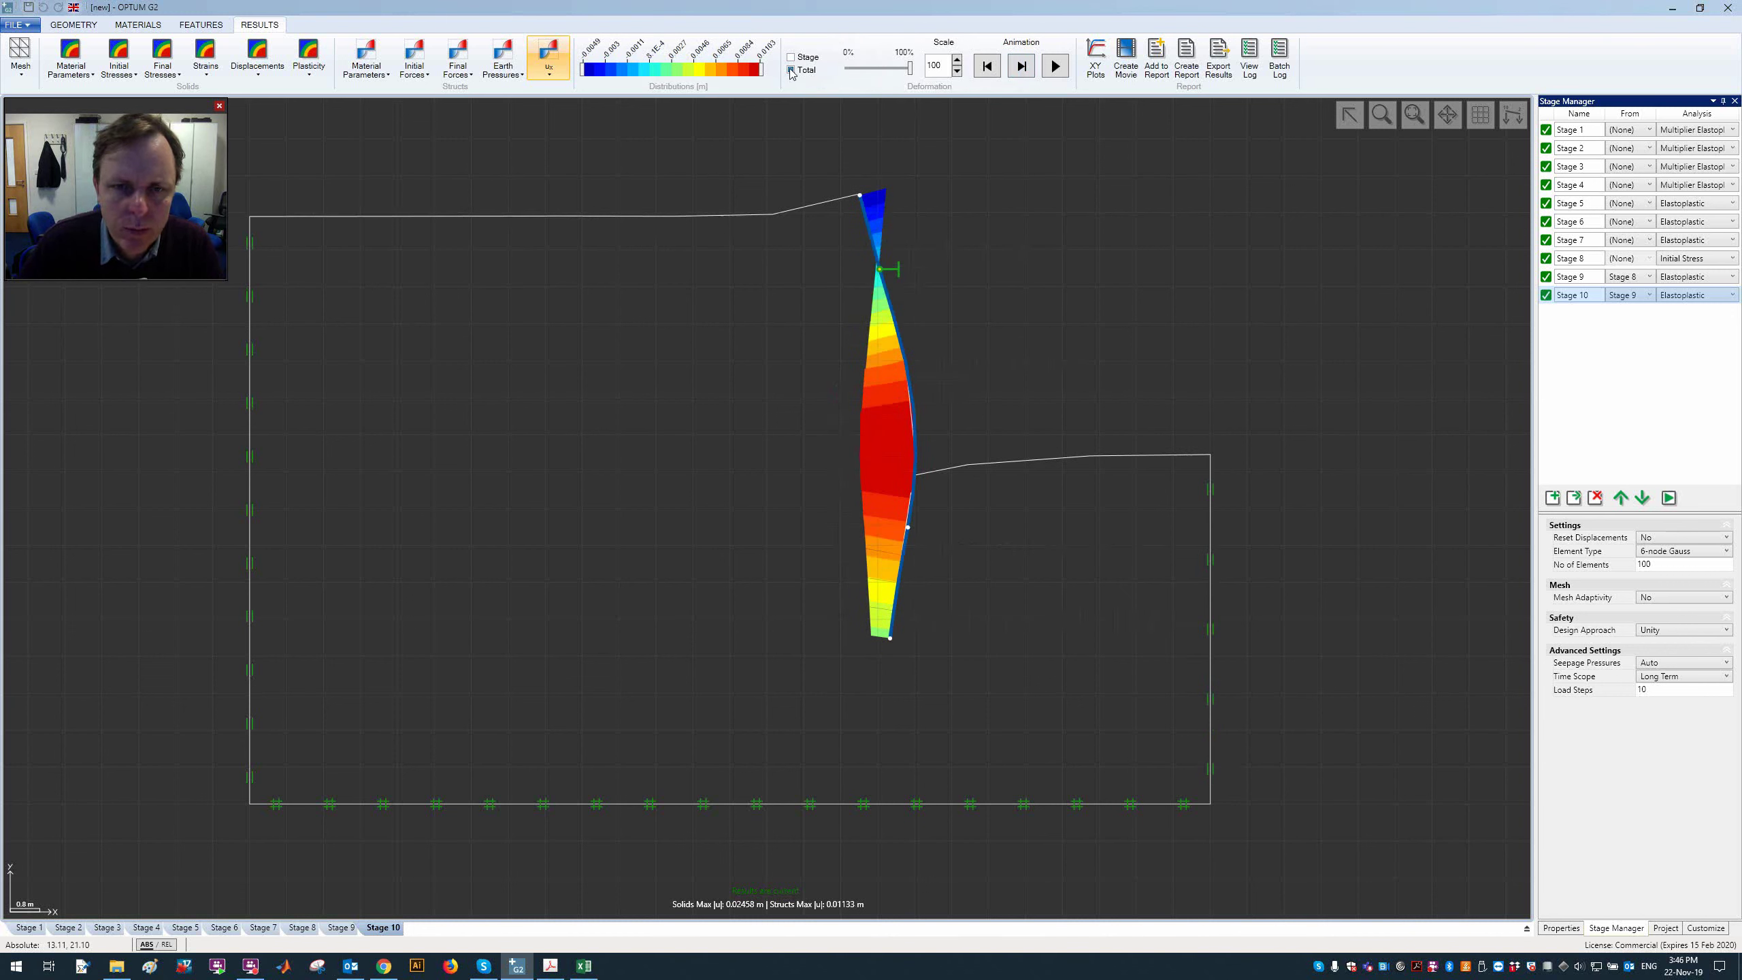
pyautogui.click(1585, 277)
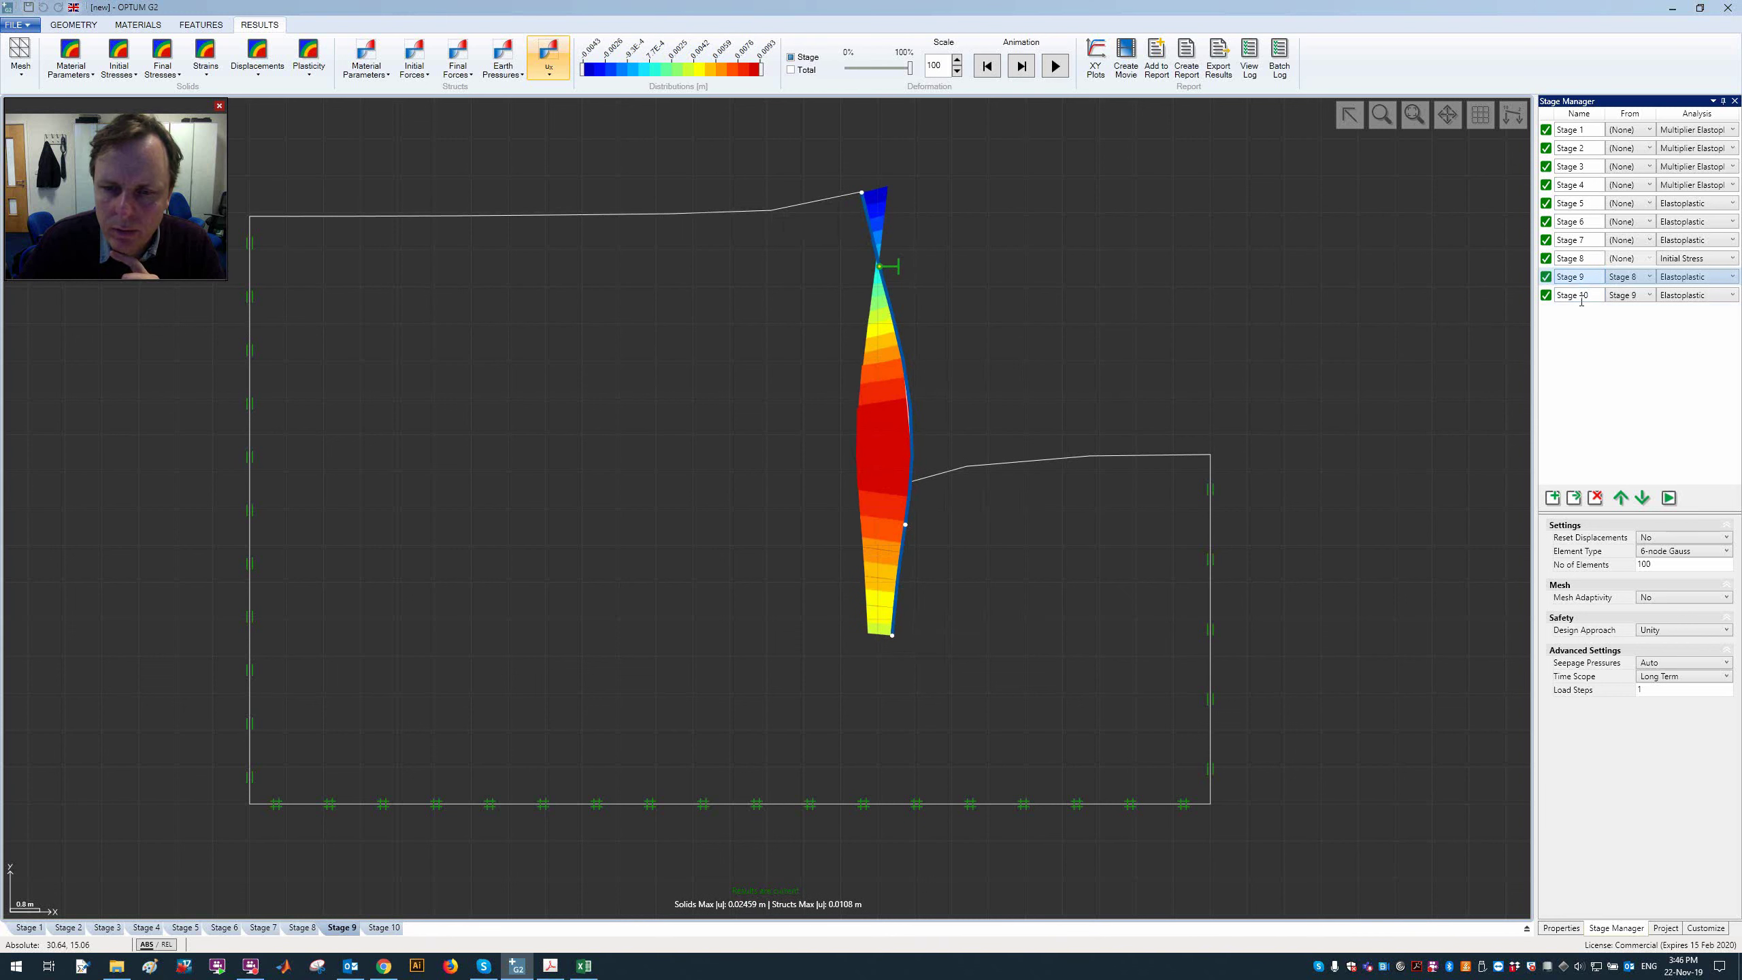
pyautogui.click(1581, 296)
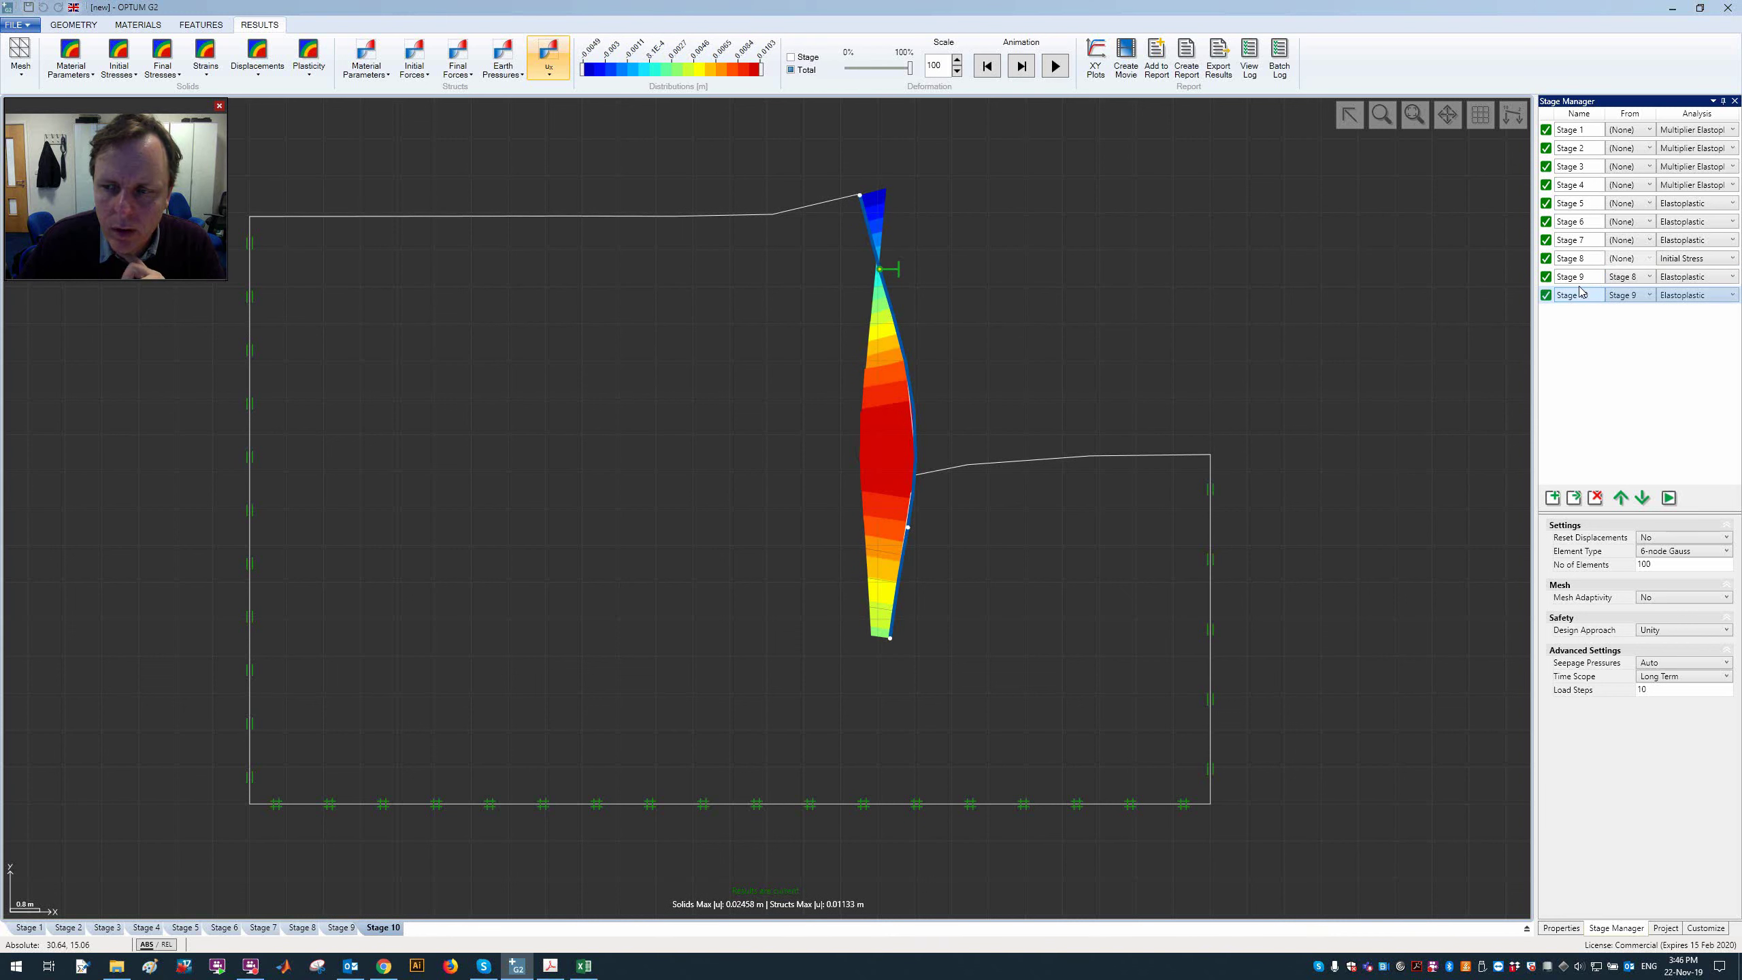
# Step: Compare the ux results of Stage 9 and Stage 10 with the initial-stress Stage 8, and return Stage 10 to its undeformed shape
pyautogui.click(1584, 298)
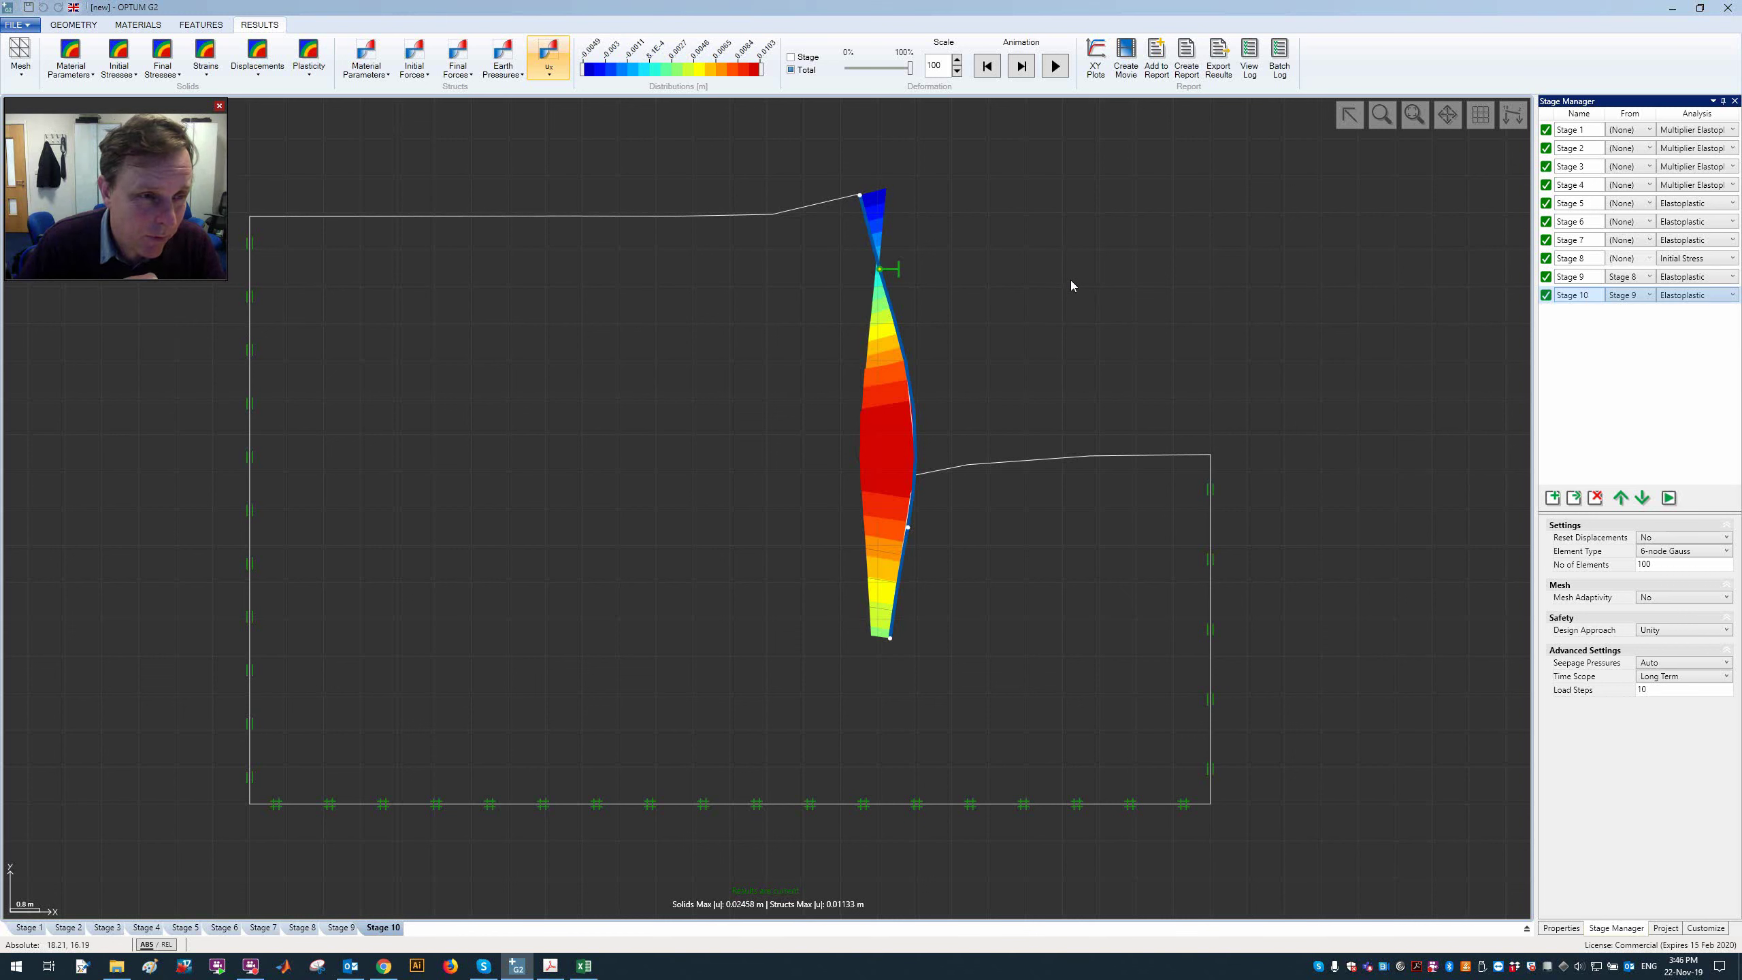
pyautogui.click(1581, 258)
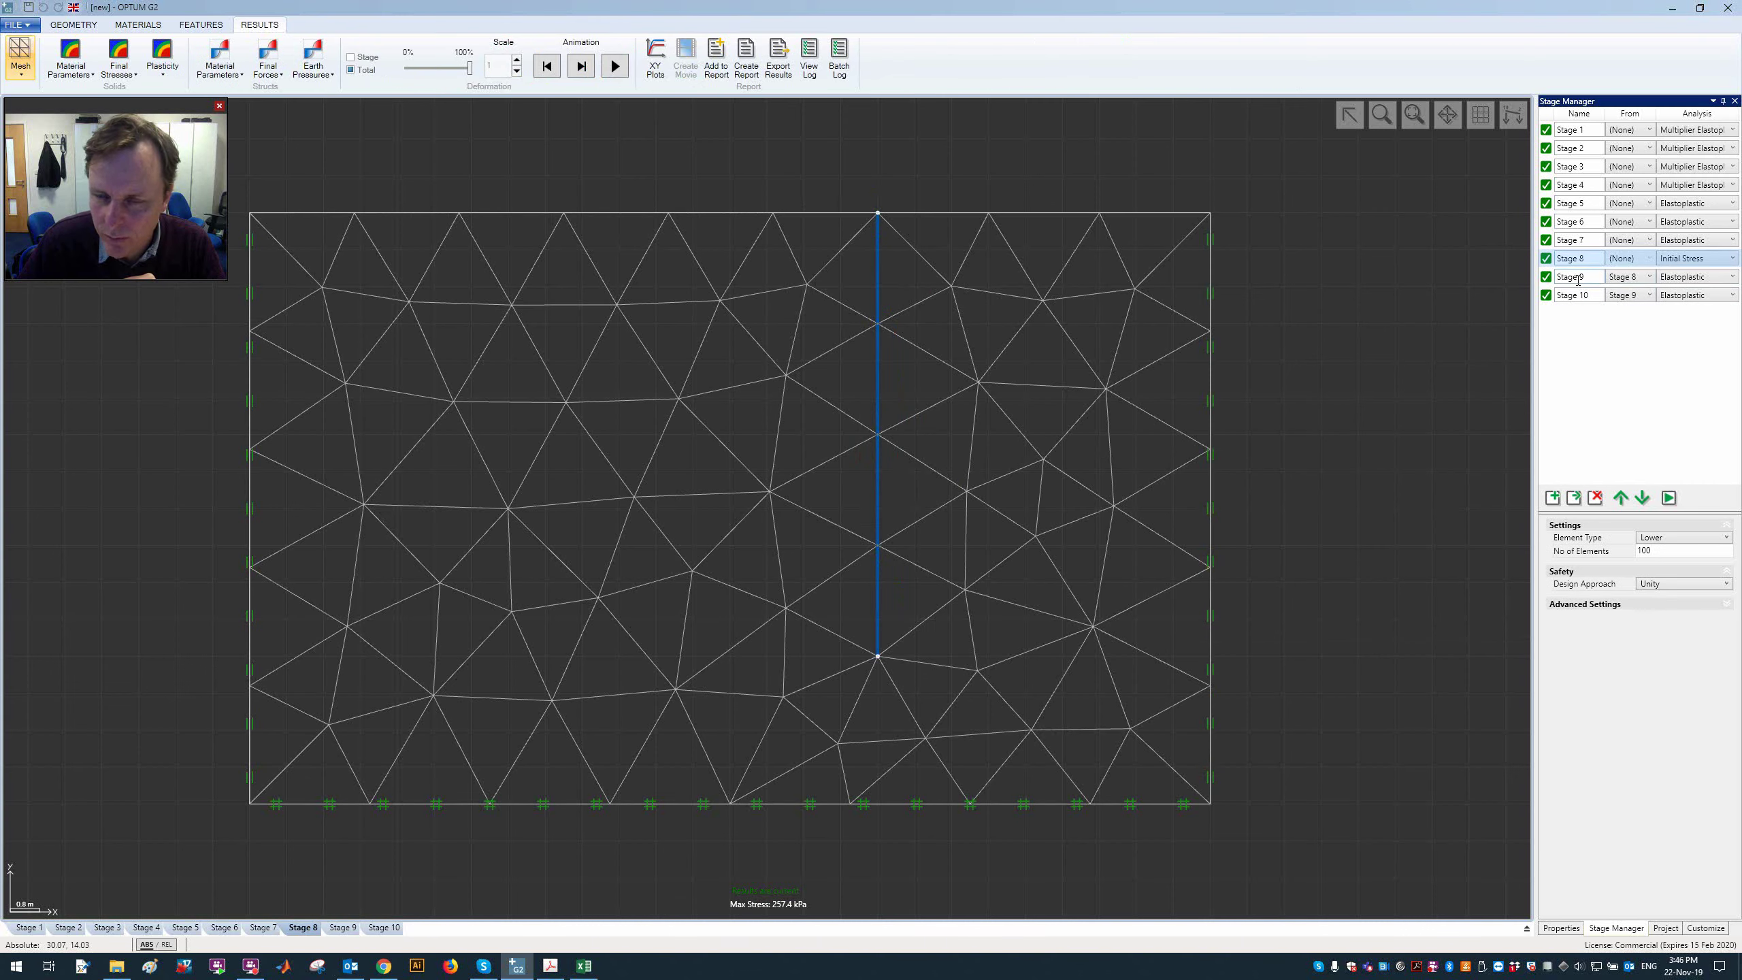
pyautogui.click(1577, 277)
pyautogui.click(1580, 259)
pyautogui.click(1579, 276)
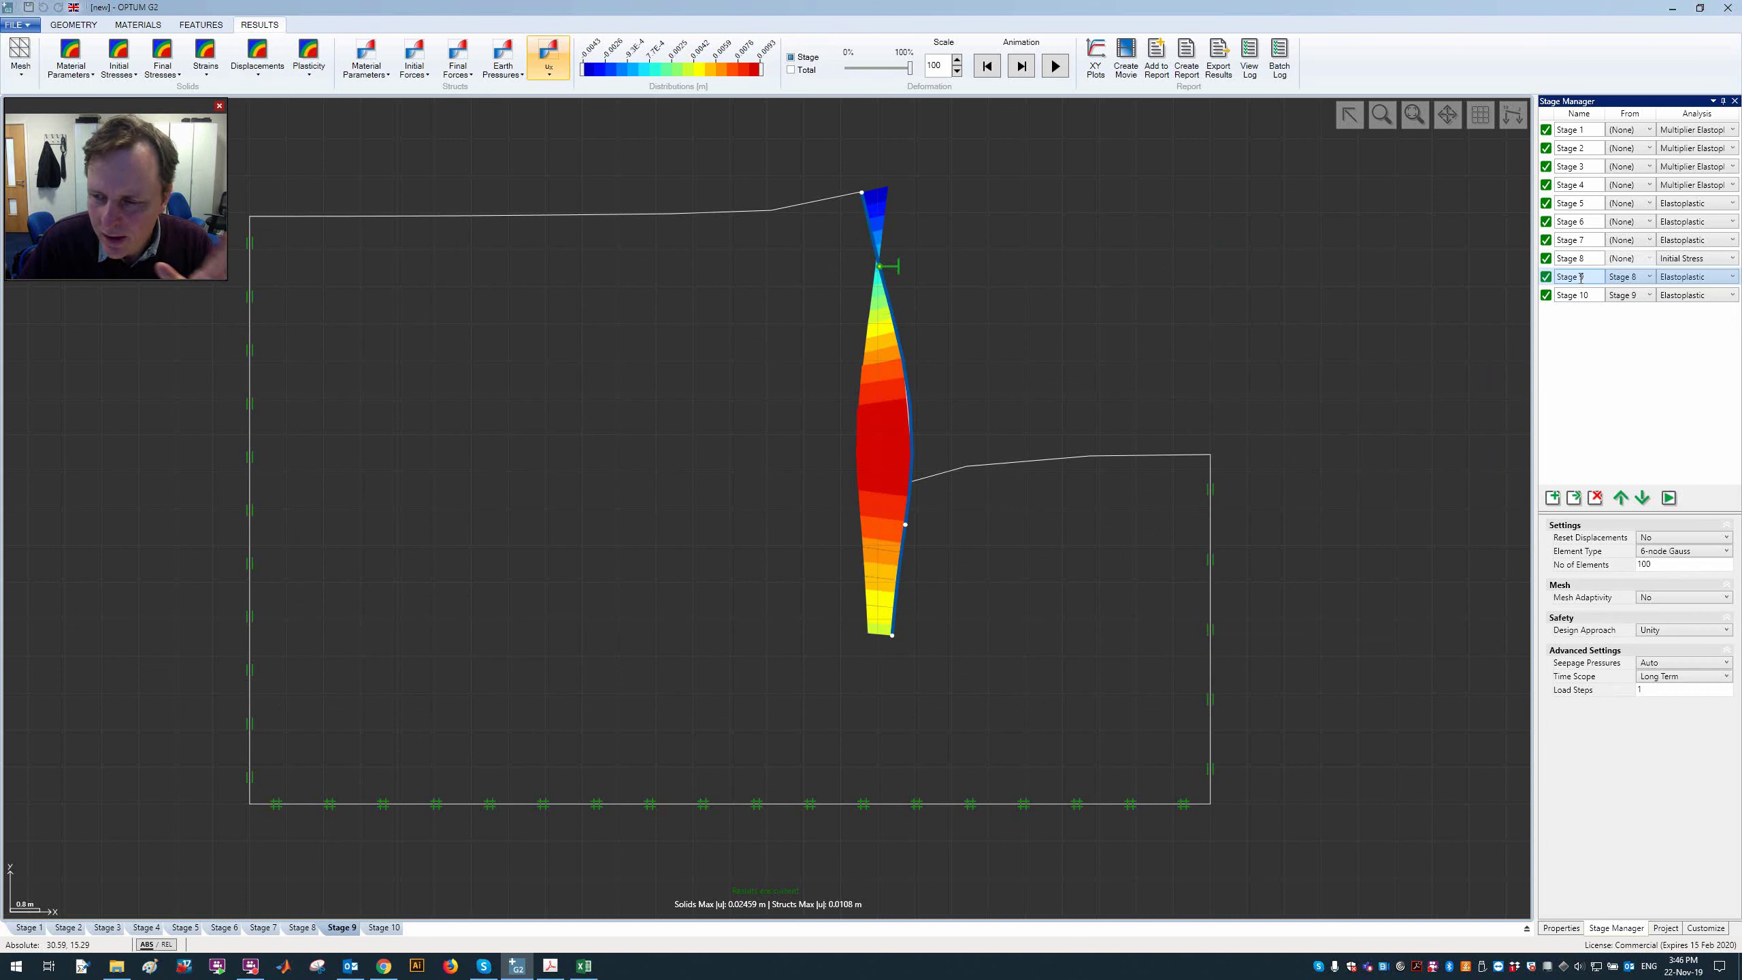
pyautogui.click(1582, 296)
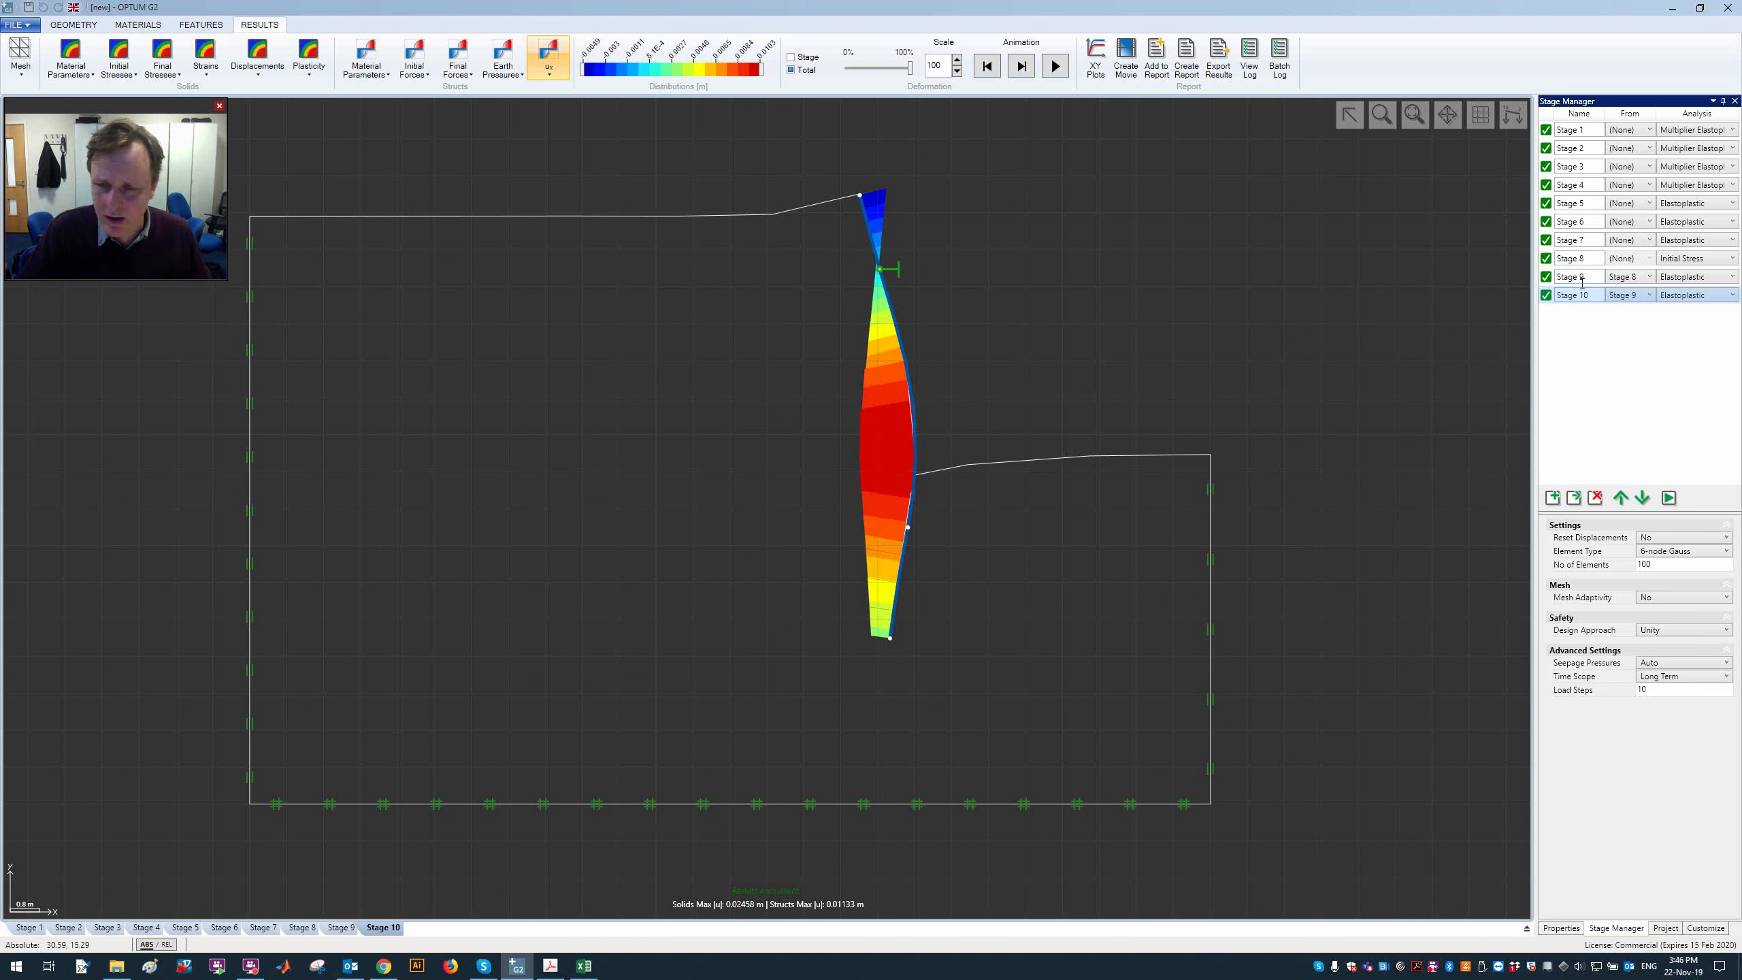
pyautogui.click(989, 67)
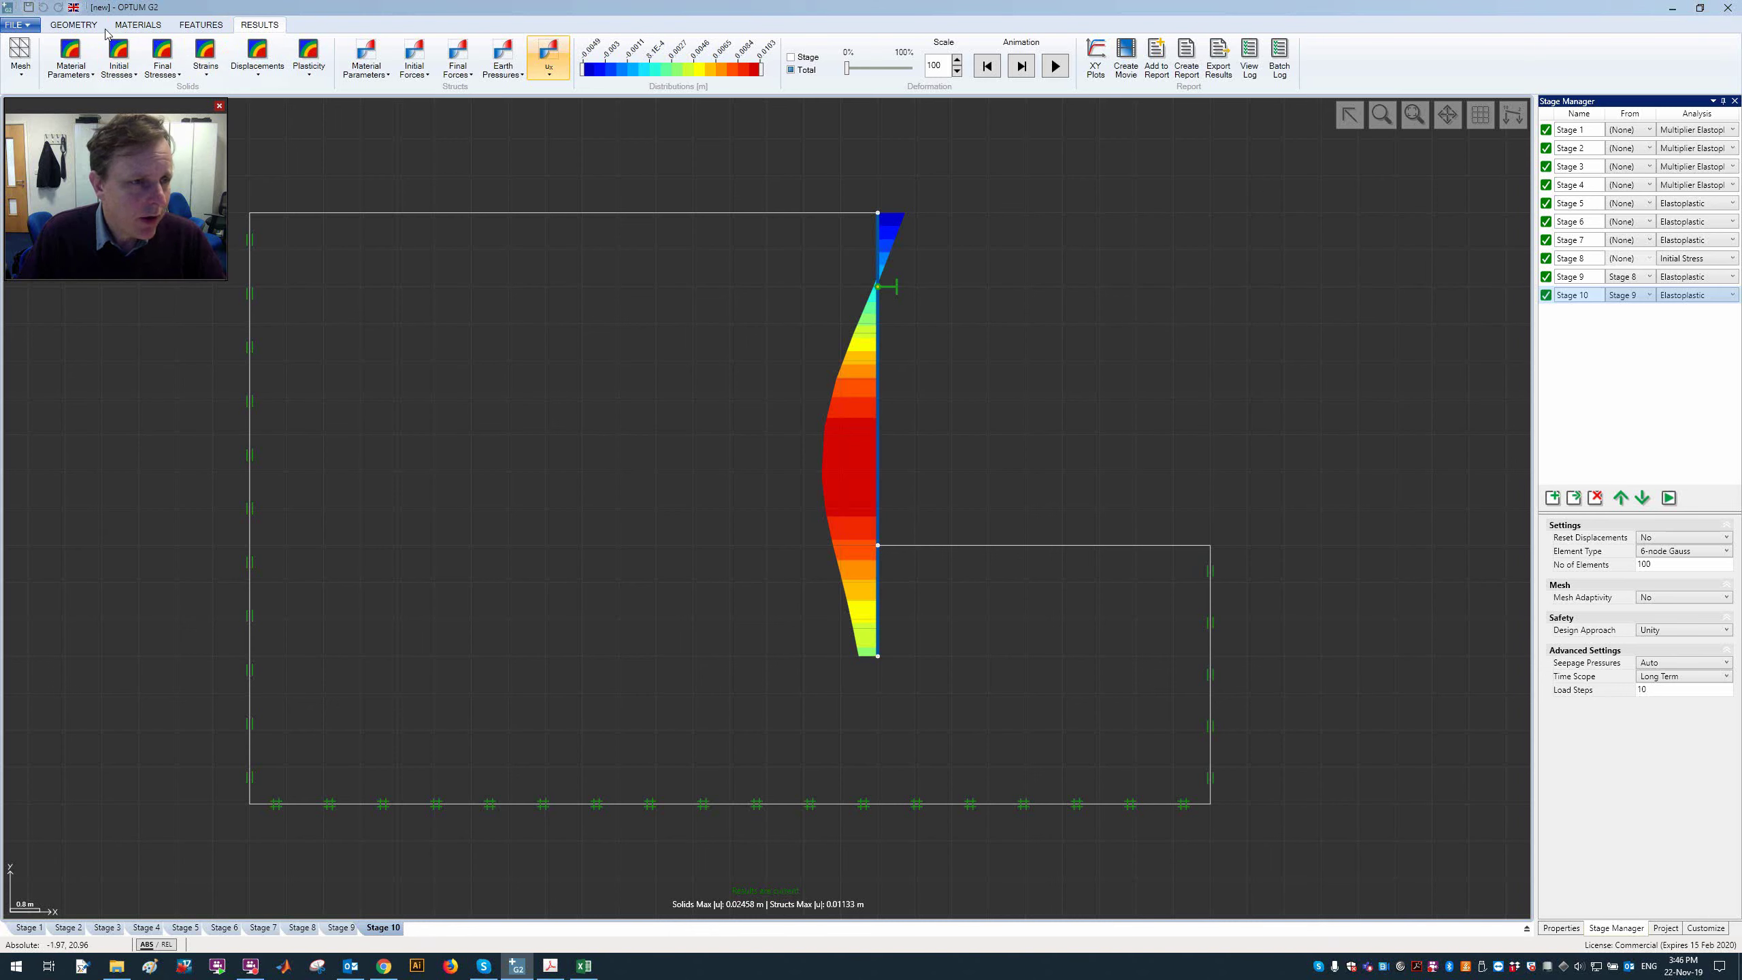
# Step: Review the footing models and analysis settings of Stage 1 and Stages 4 to 7 in the geometry view
pyautogui.click(75, 25)
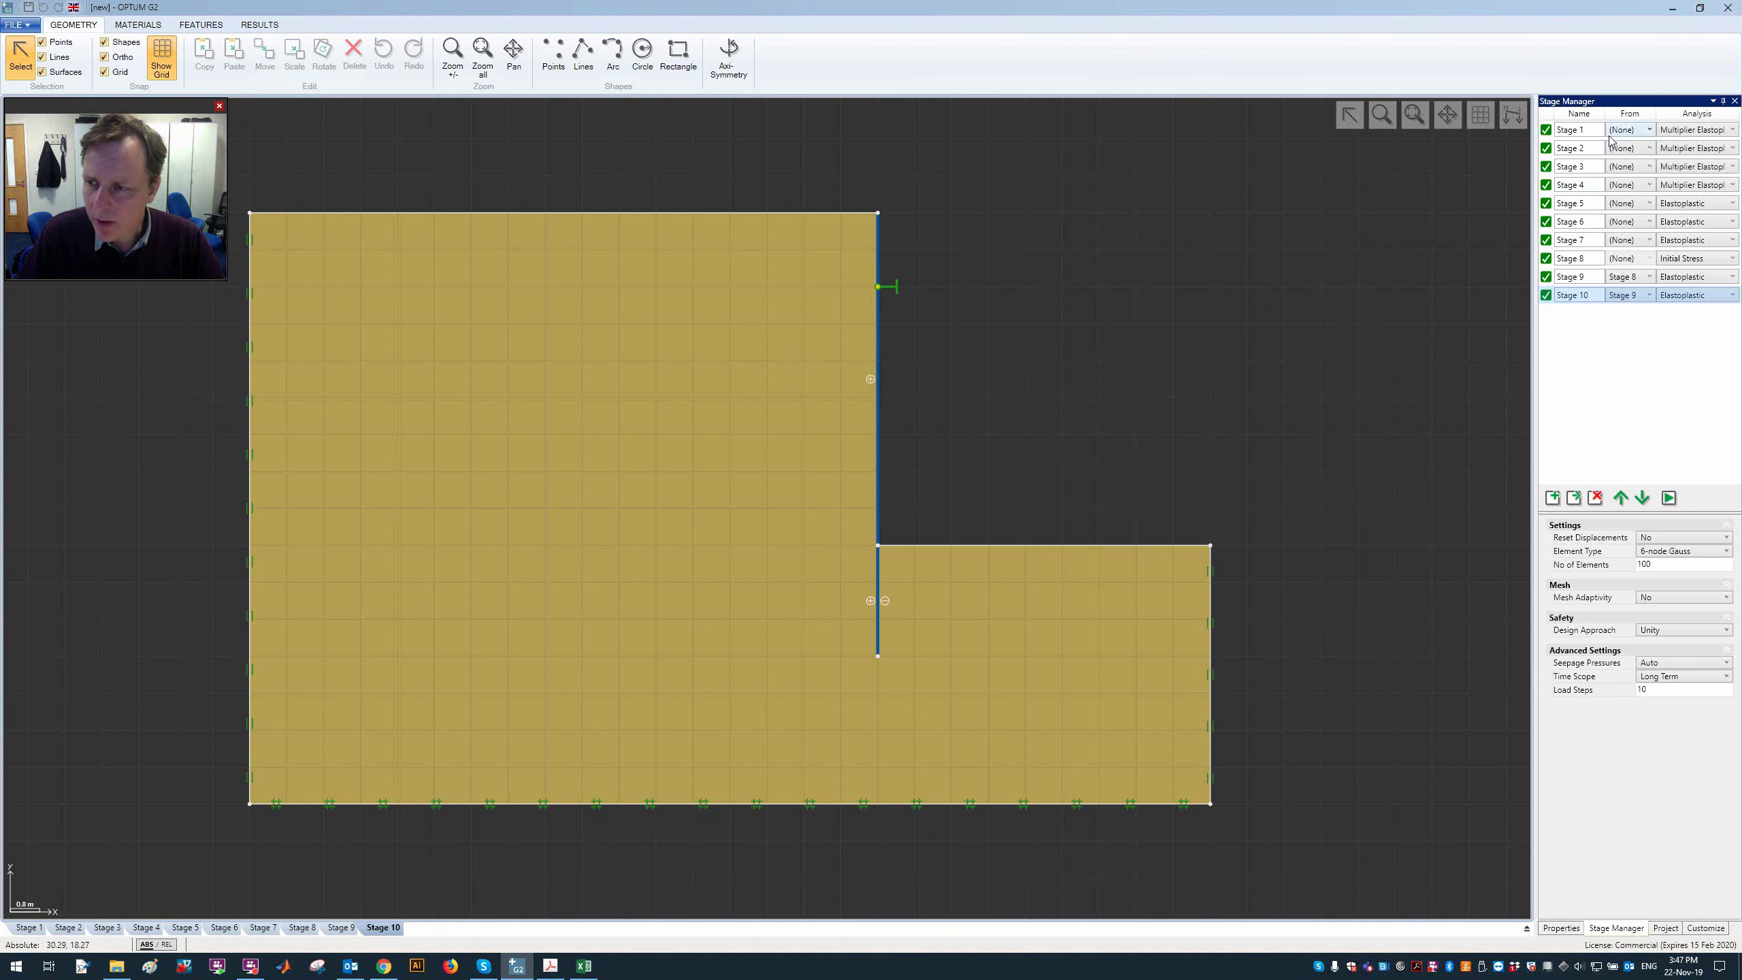
pyautogui.click(1576, 129)
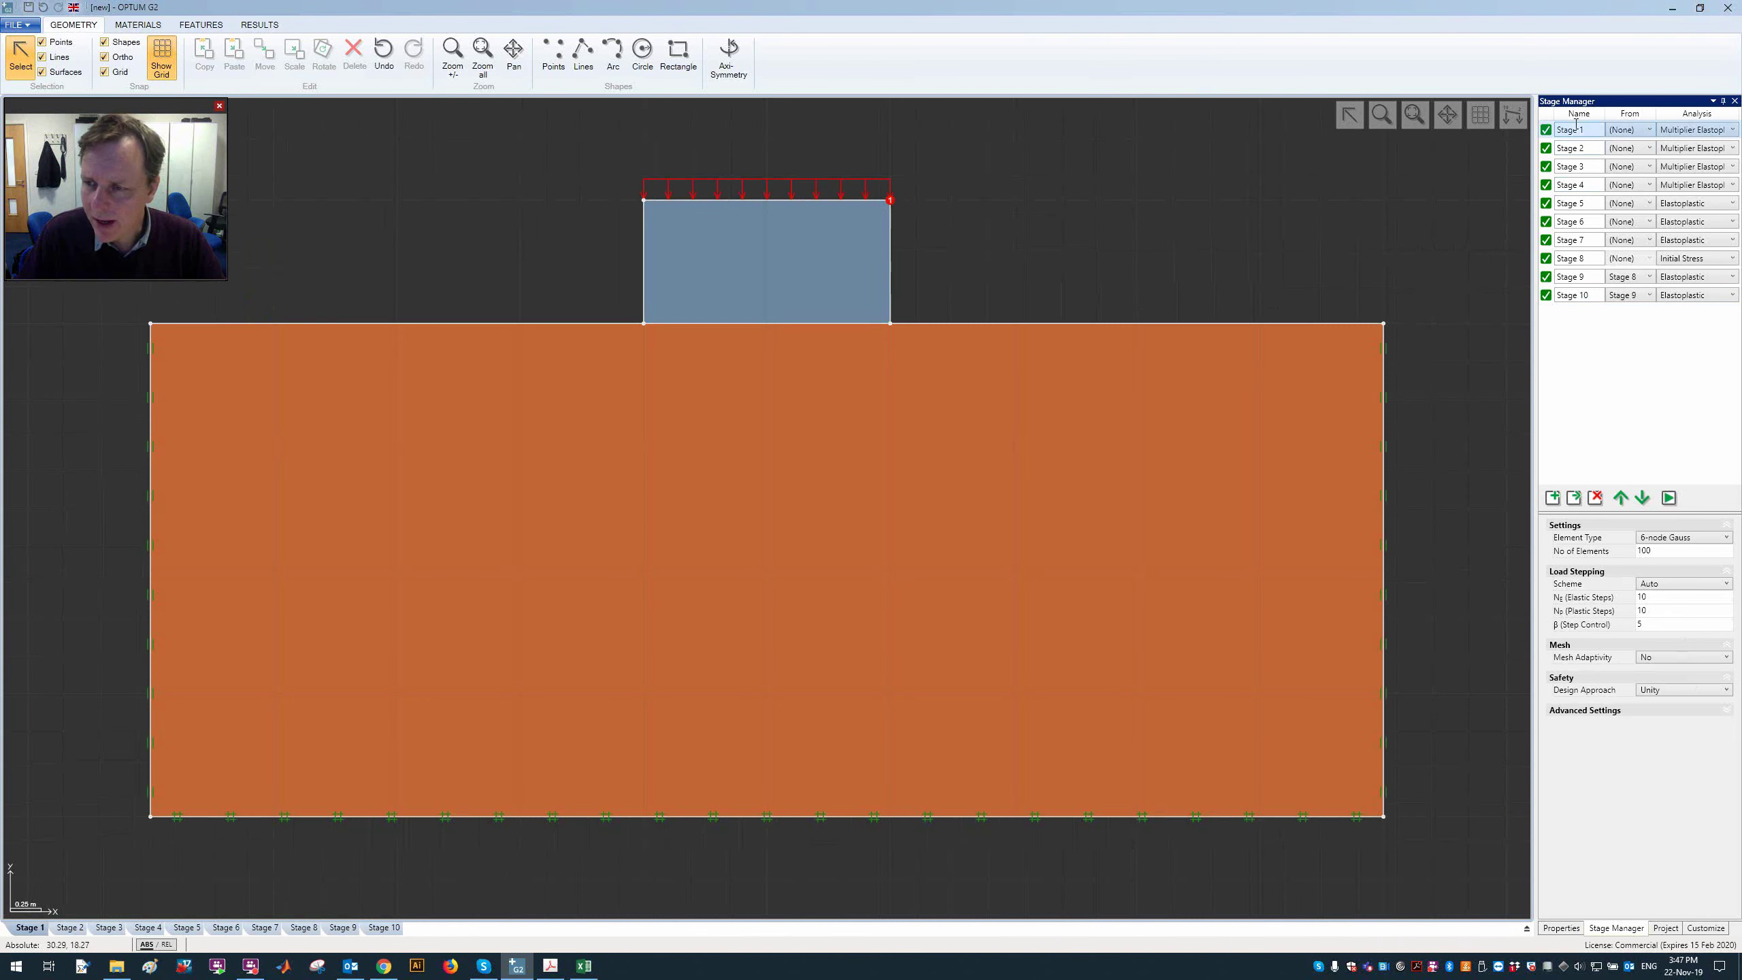
pyautogui.click(1561, 185)
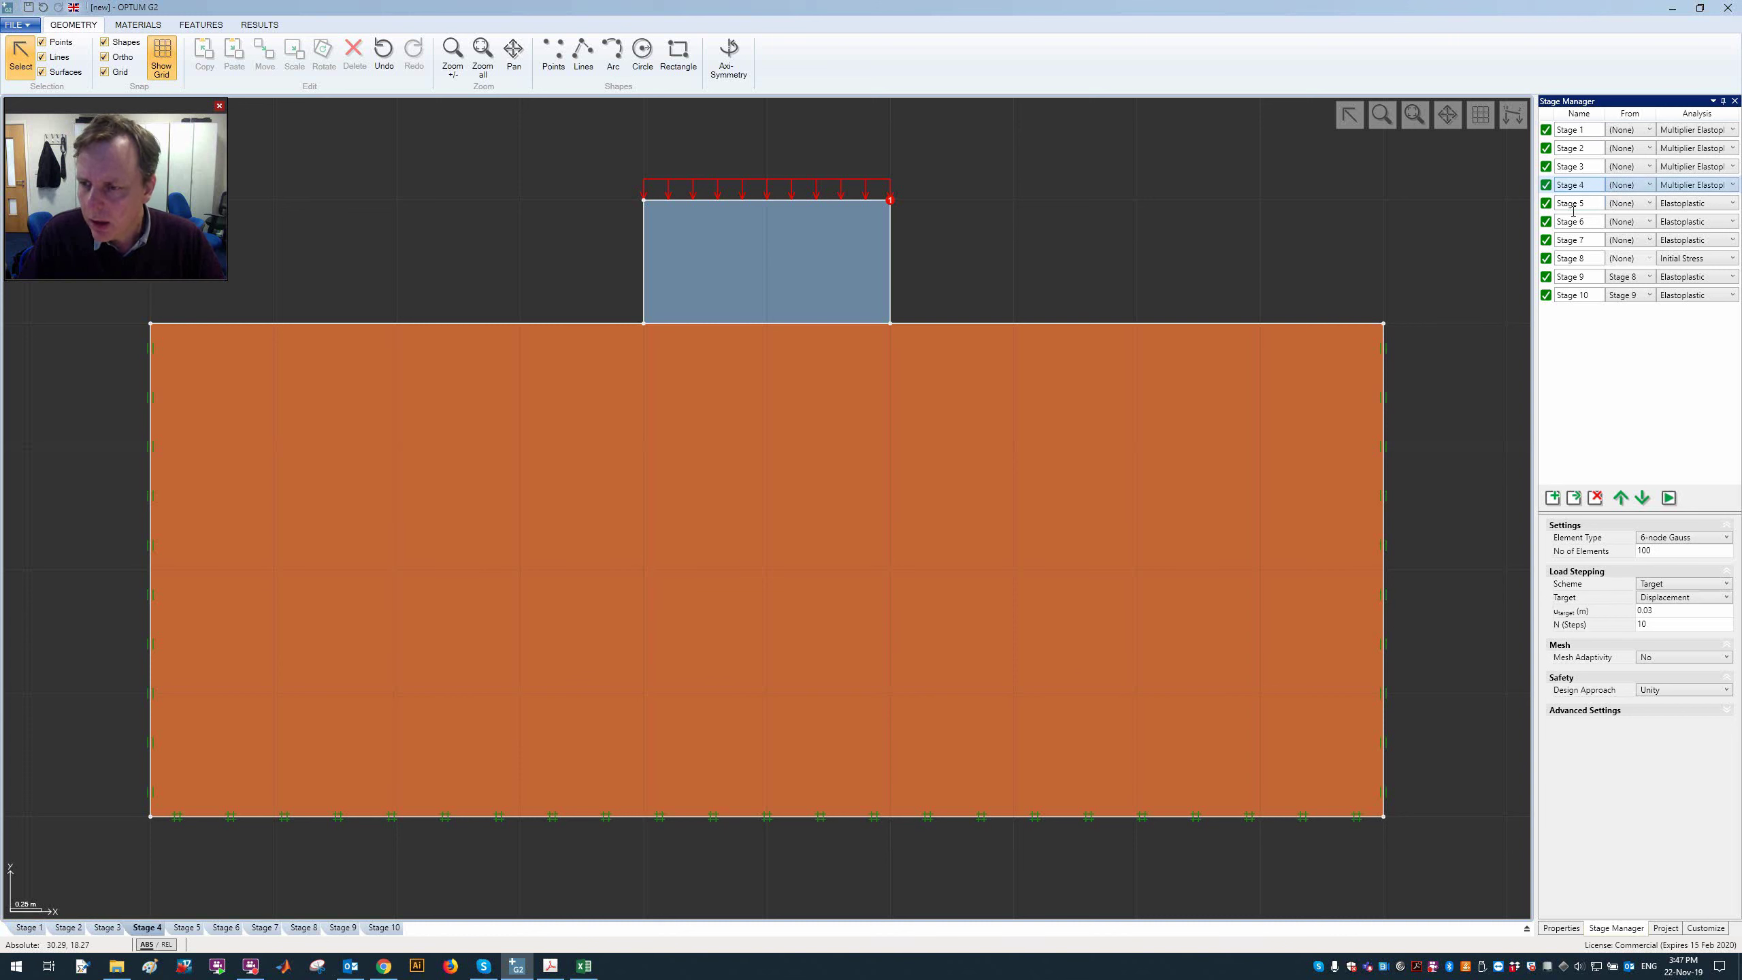
pyautogui.click(1575, 202)
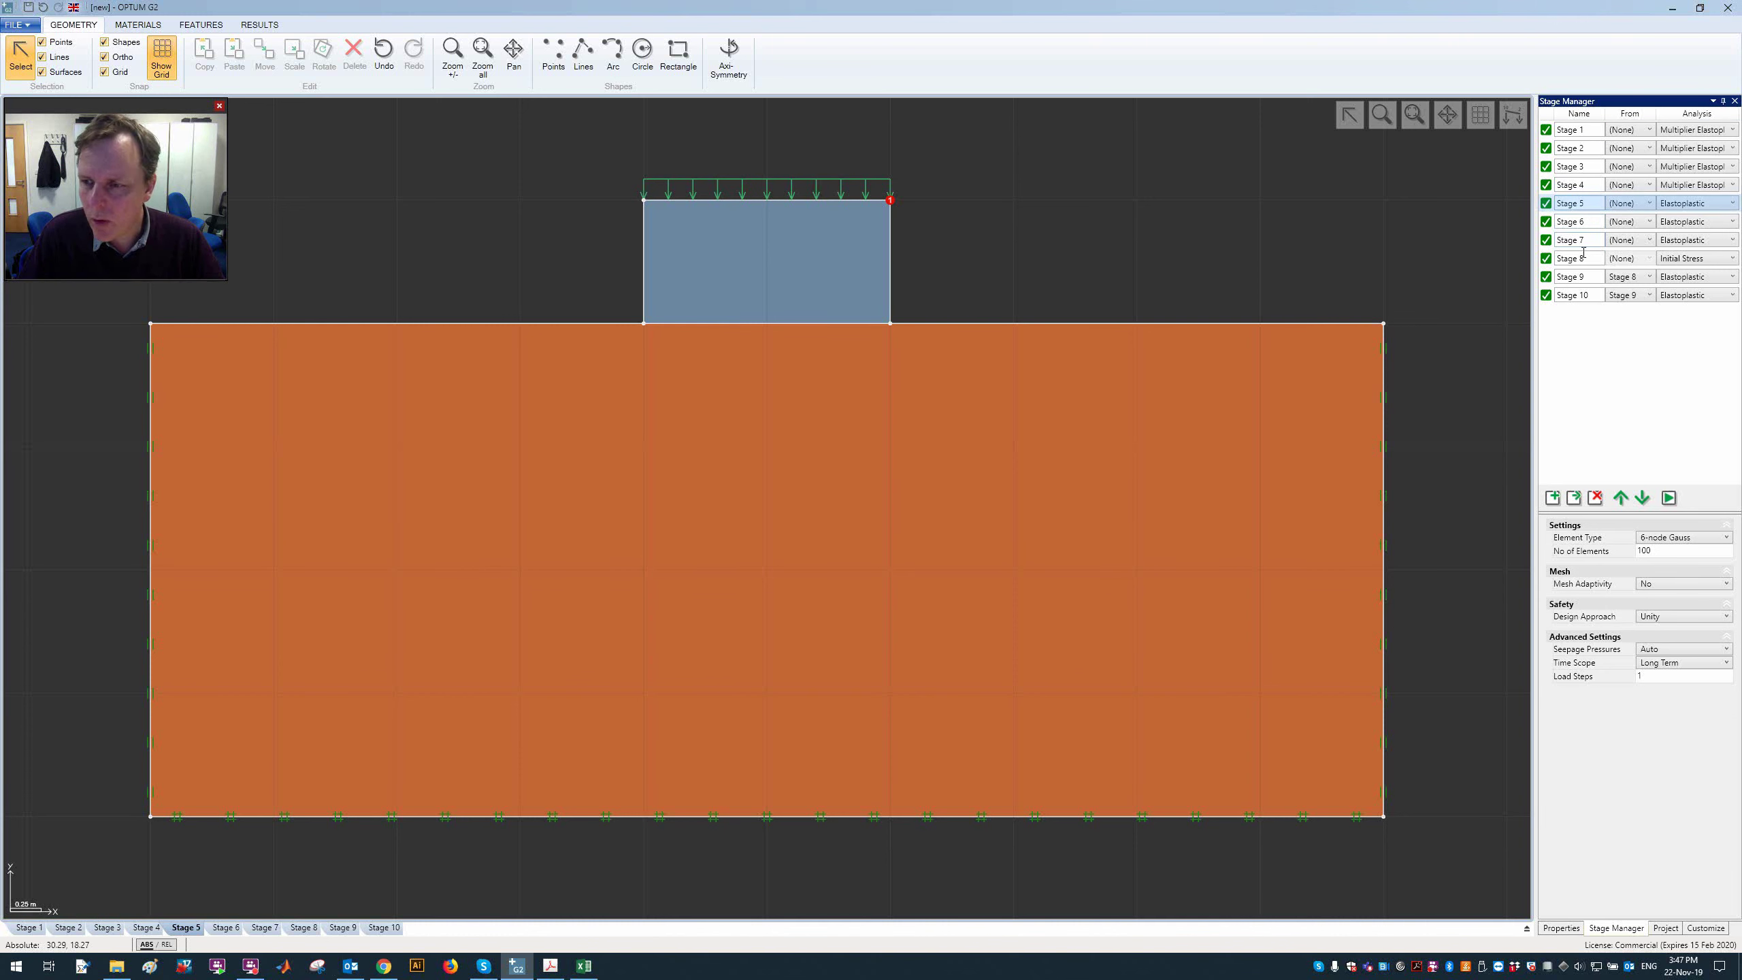
pyautogui.click(1588, 222)
pyautogui.click(1581, 241)
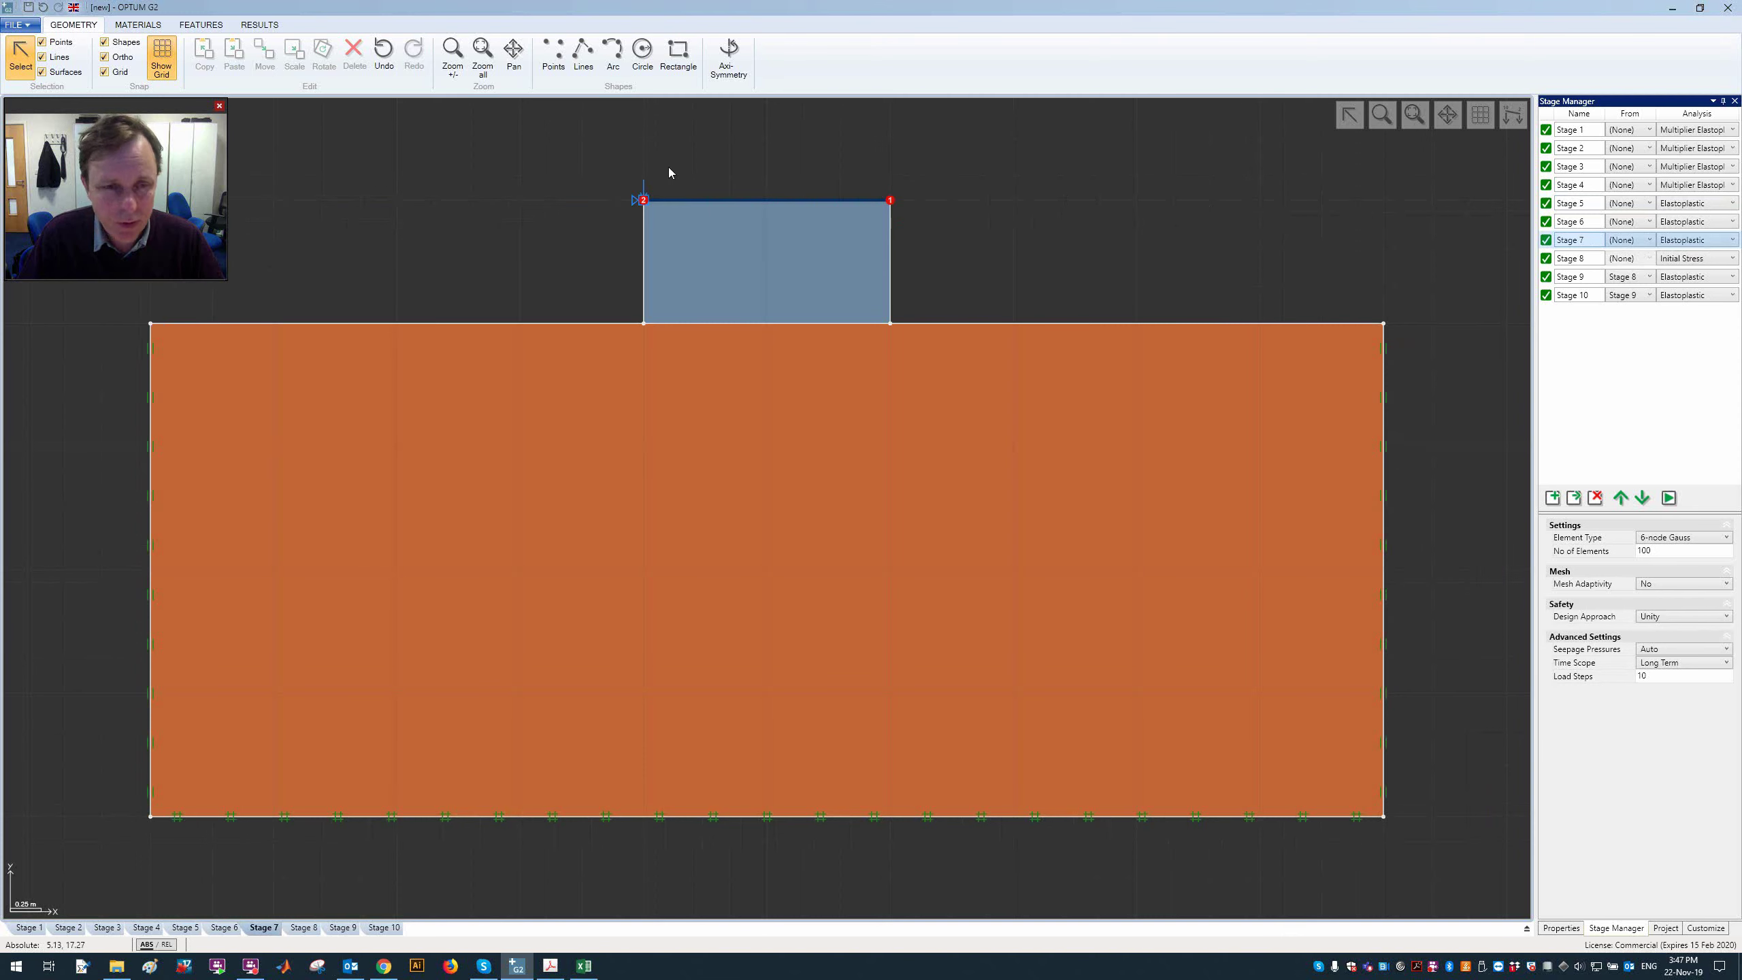
# Step: Review the wall models of Stage 8 and Stage 9, and collapse Stage 9's advanced settings
pyautogui.click(1582, 259)
pyautogui.click(1586, 276)
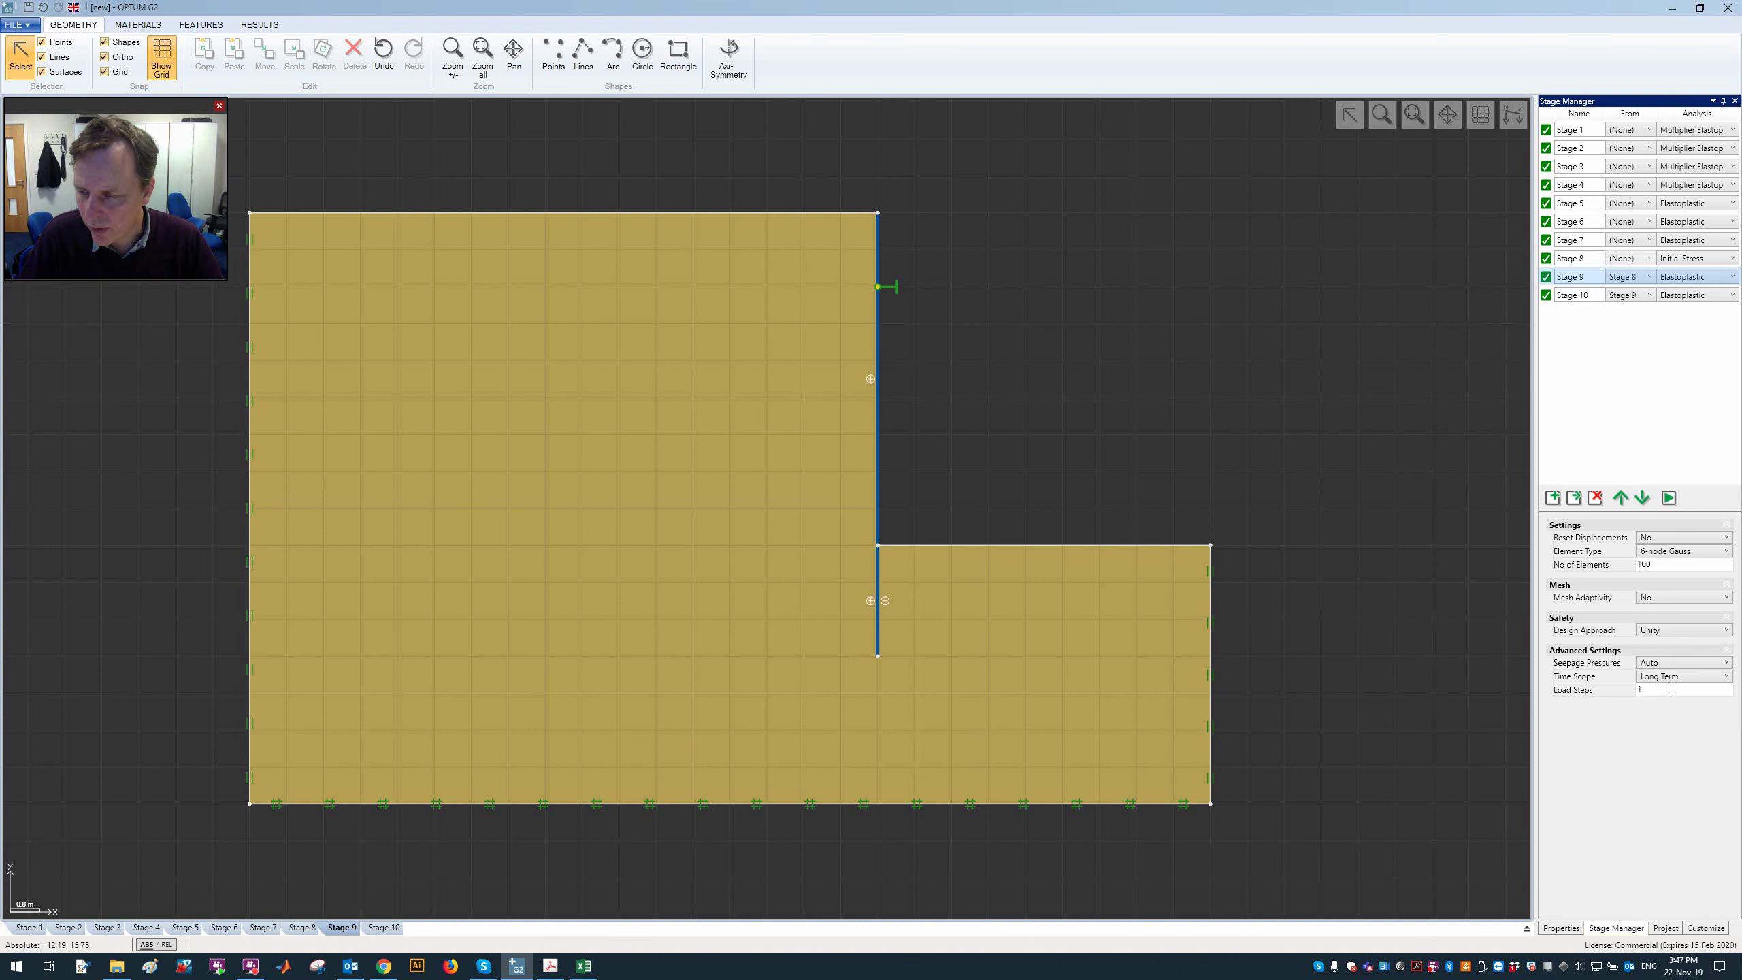
pyautogui.click(1728, 652)
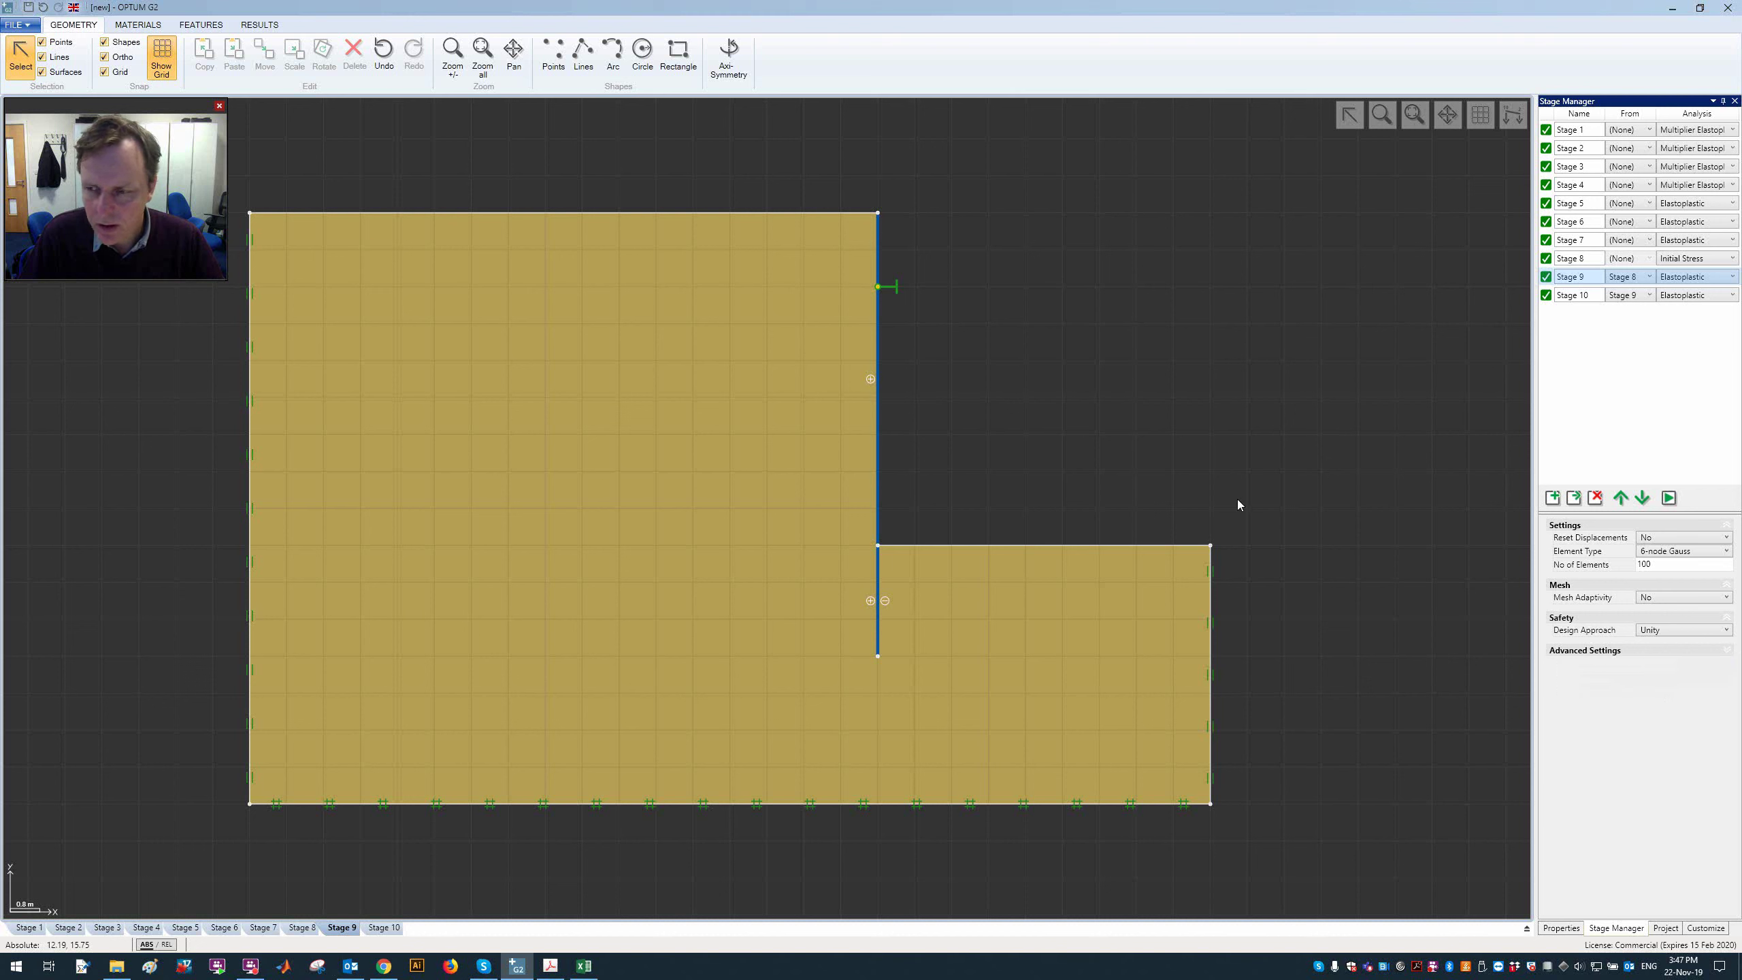